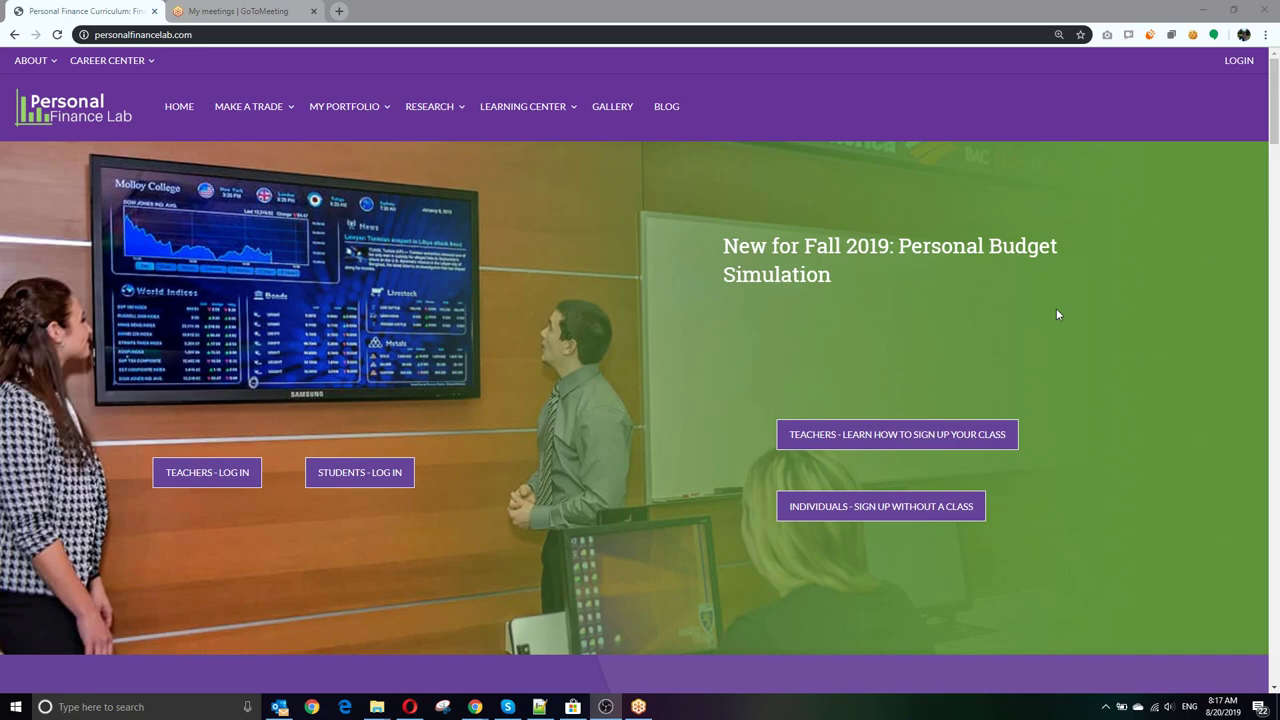
Step: Log in with the teacher admin username and password to reach the Instructor Dashboard
click(1239, 62)
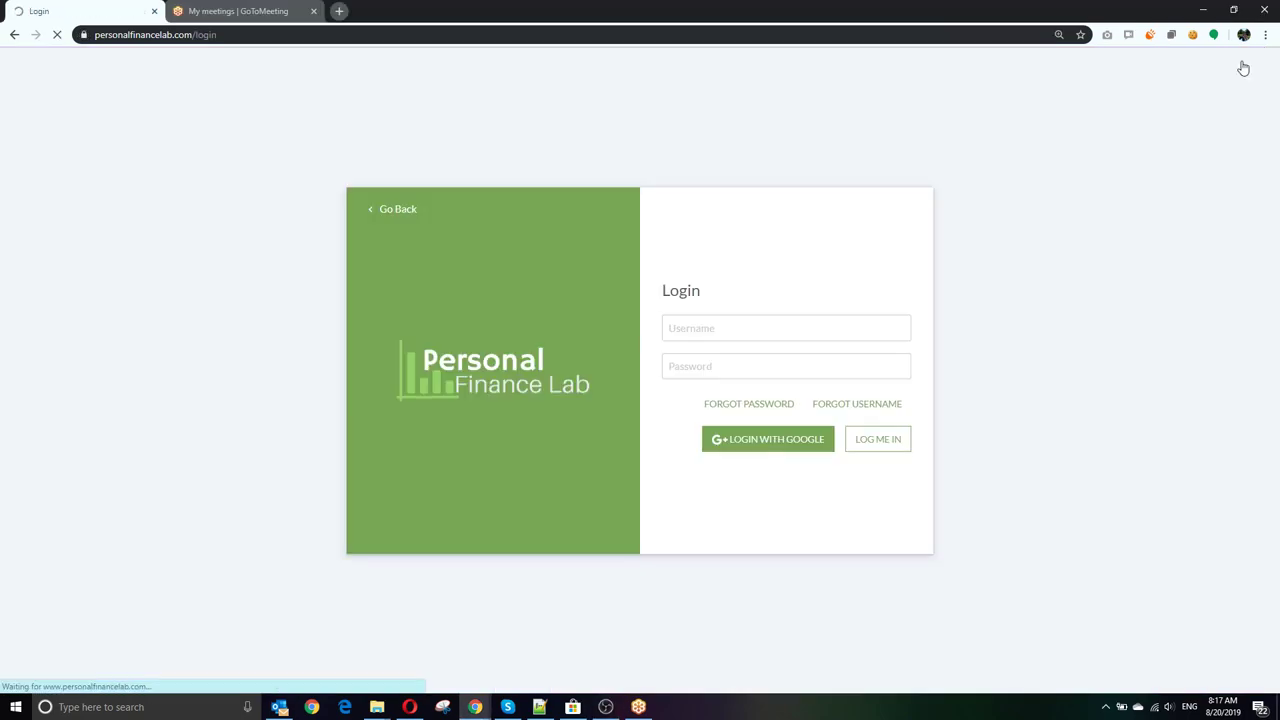
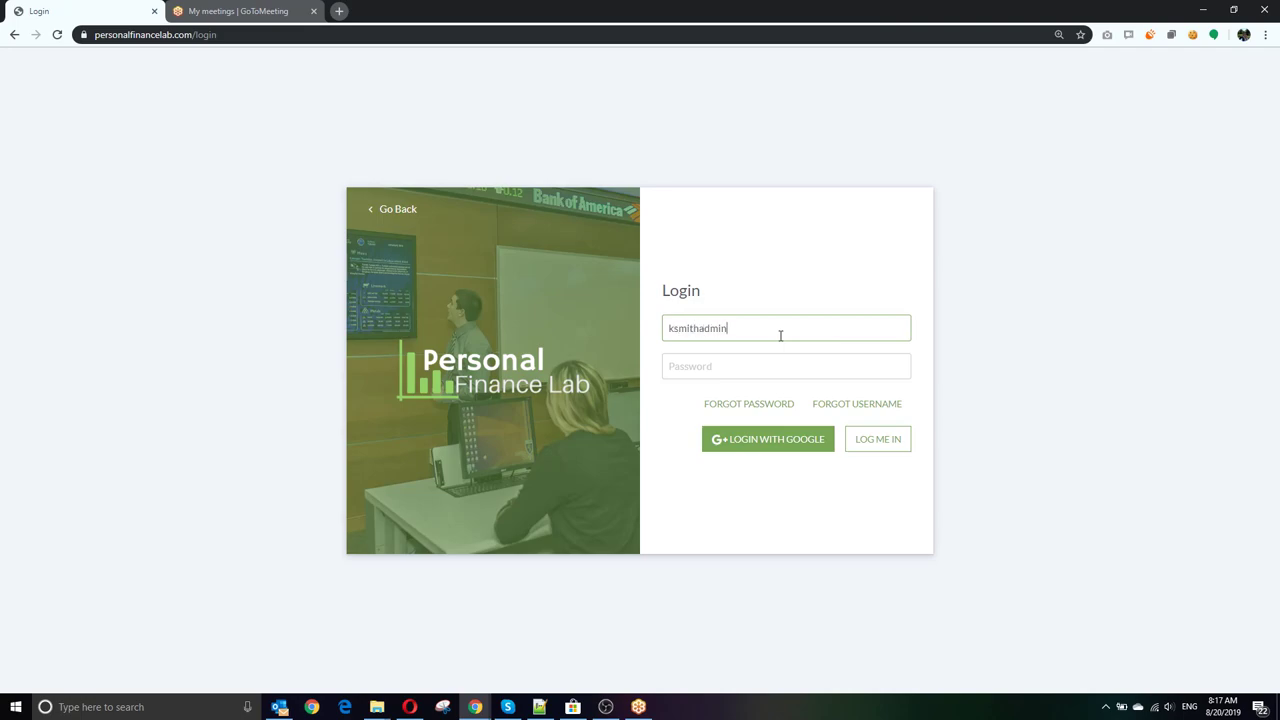
key(Tab)
text(•••••••)
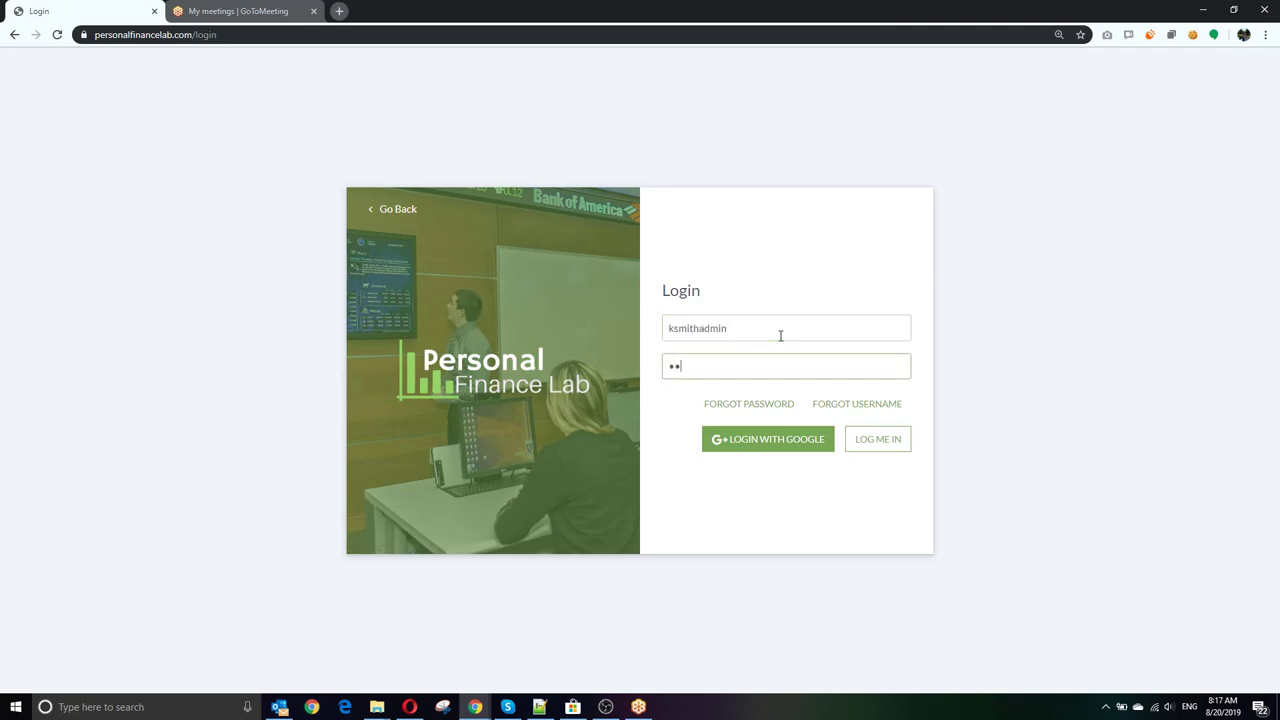
key(Return)
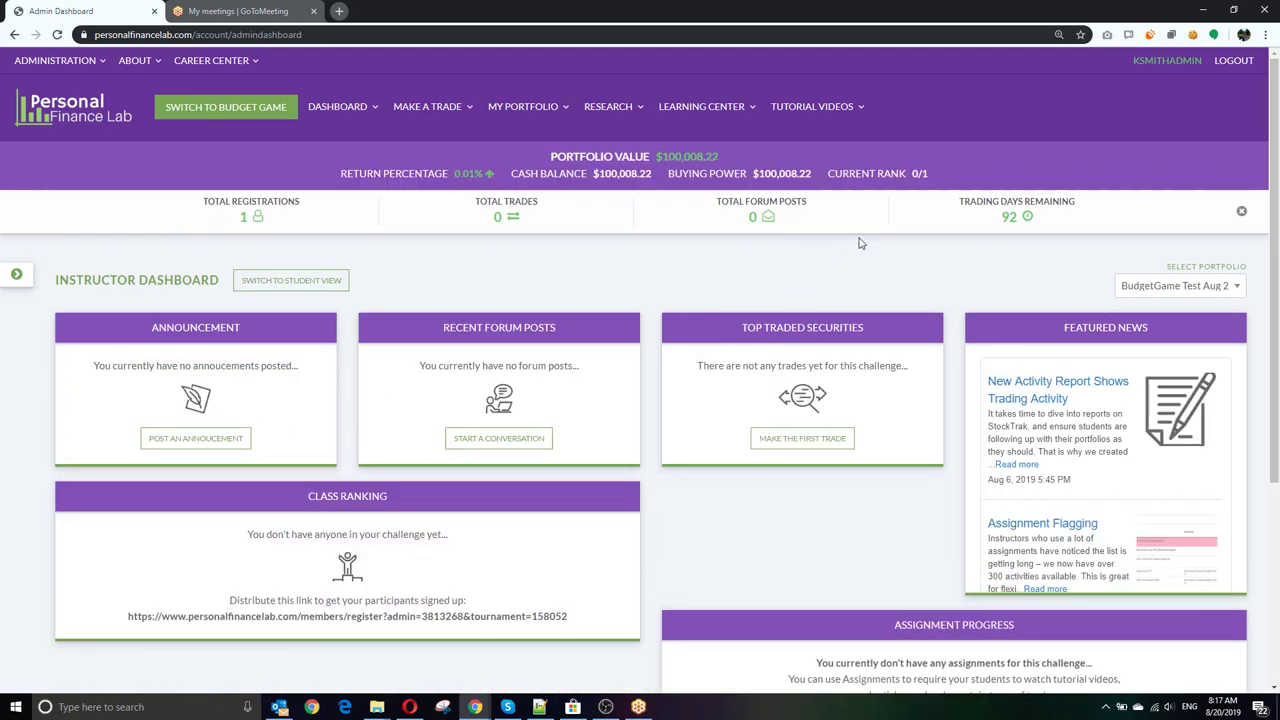
Step: Open the side menu and the ADMINISTRATION dropdown, zooming the page to 125%
click(17, 275)
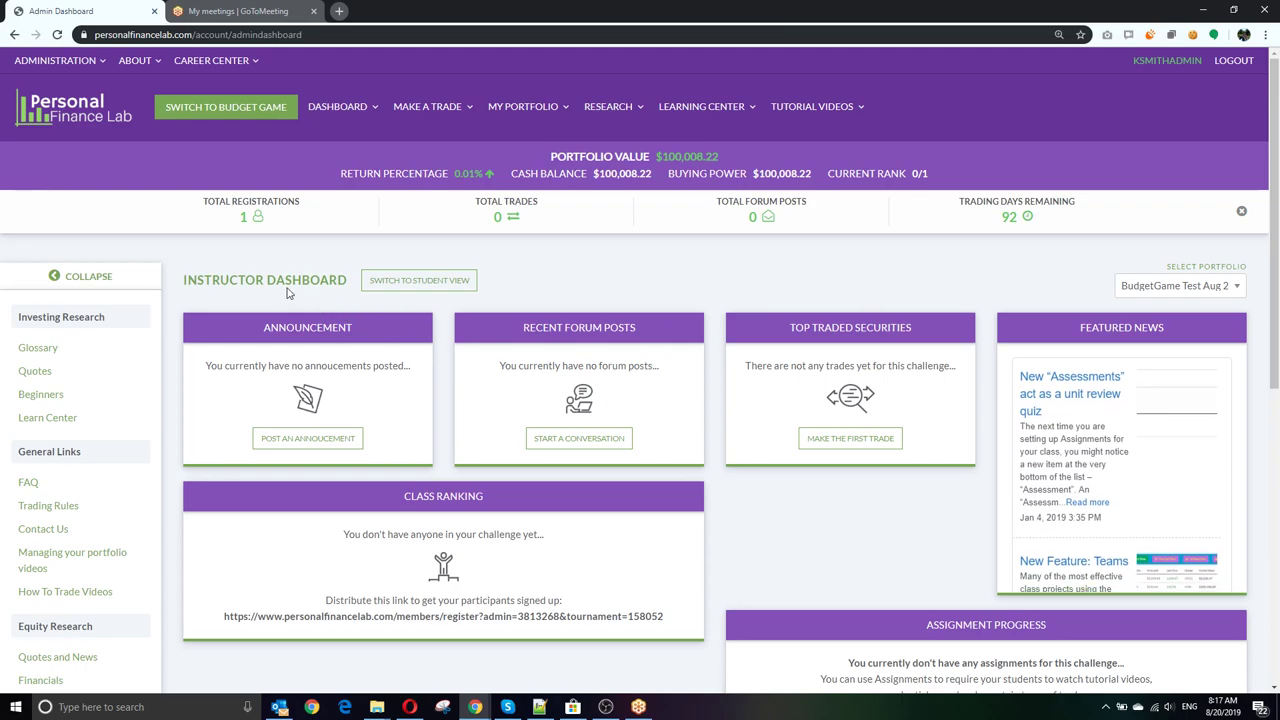
click(57, 66)
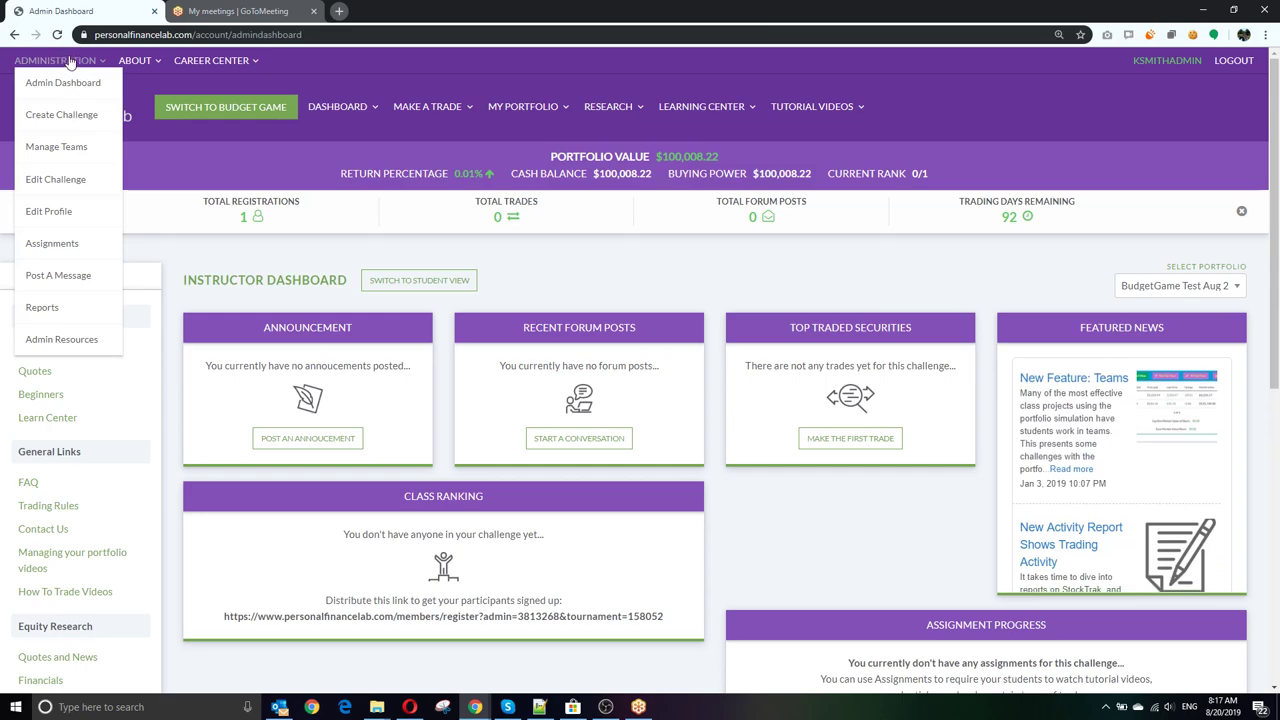
key(ctrl+plus)
key(ctrl+plus)
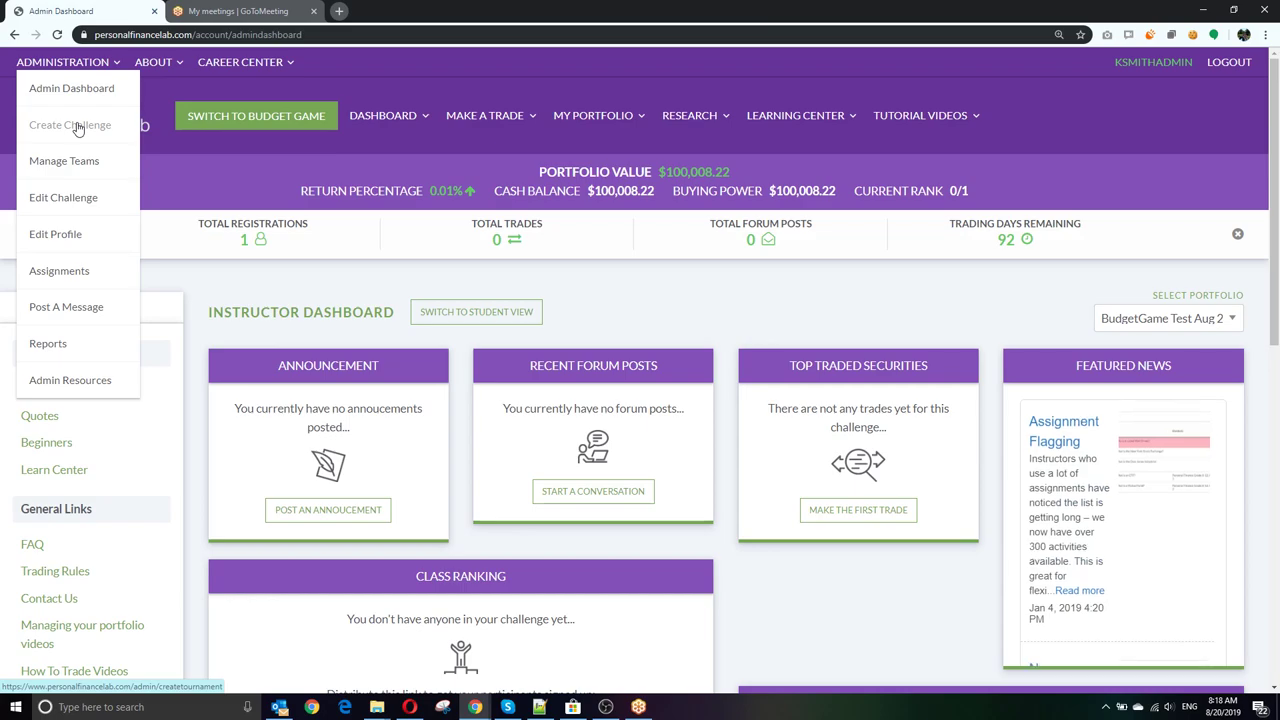
Step: Start Create Challenge and name it for the teacher's Finance Class Period 1 Fall 2019
click(78, 128)
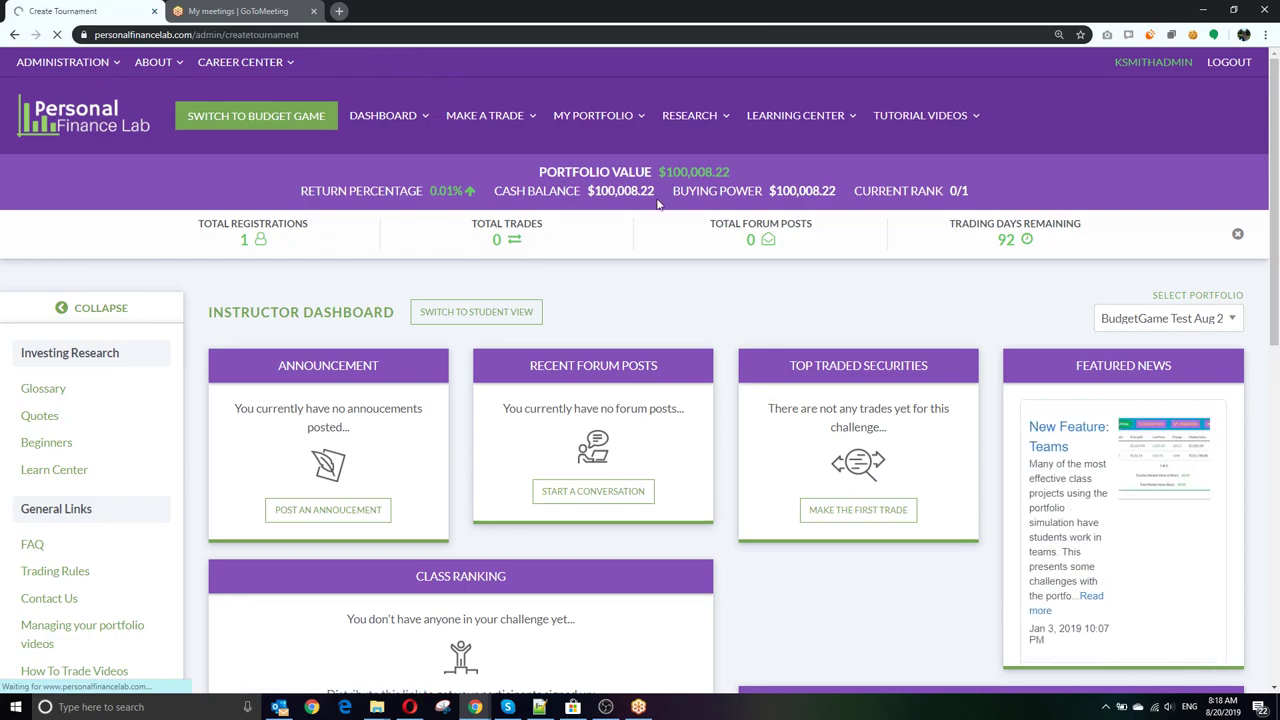
scroll(683, 305, down, 1)
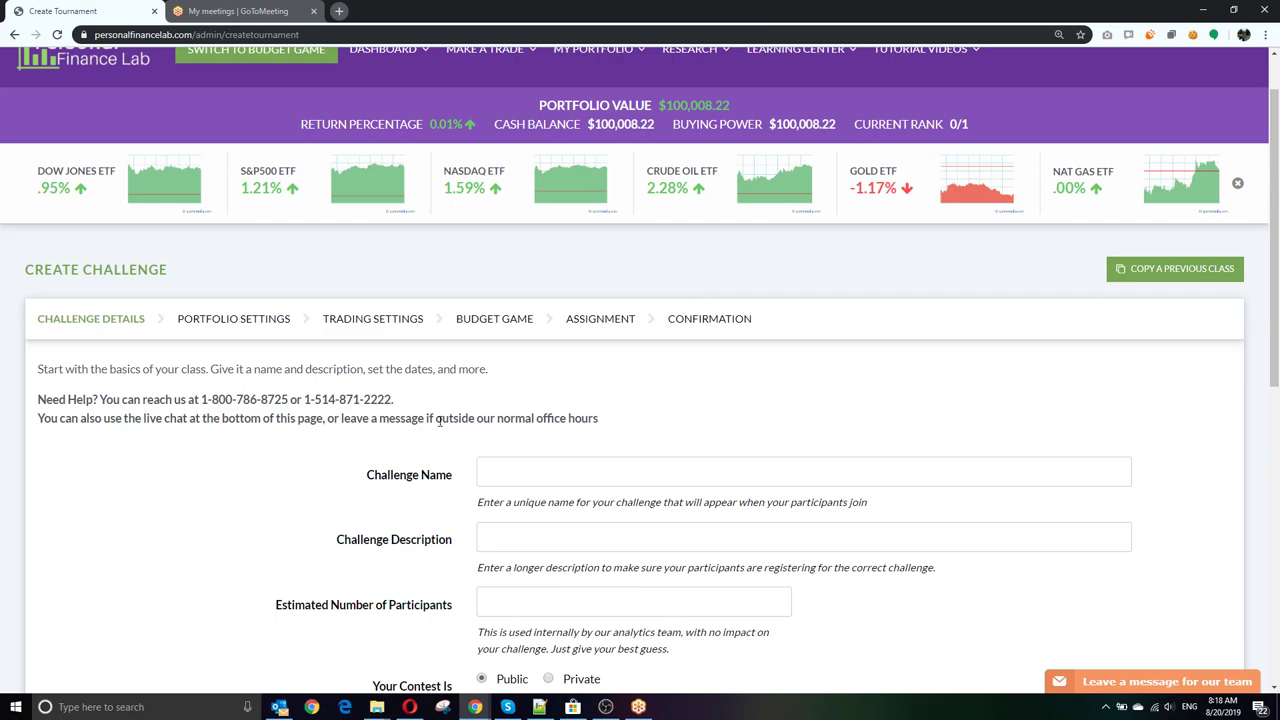
scroll(438, 420, down, 2)
click(668, 324)
text(Mr)
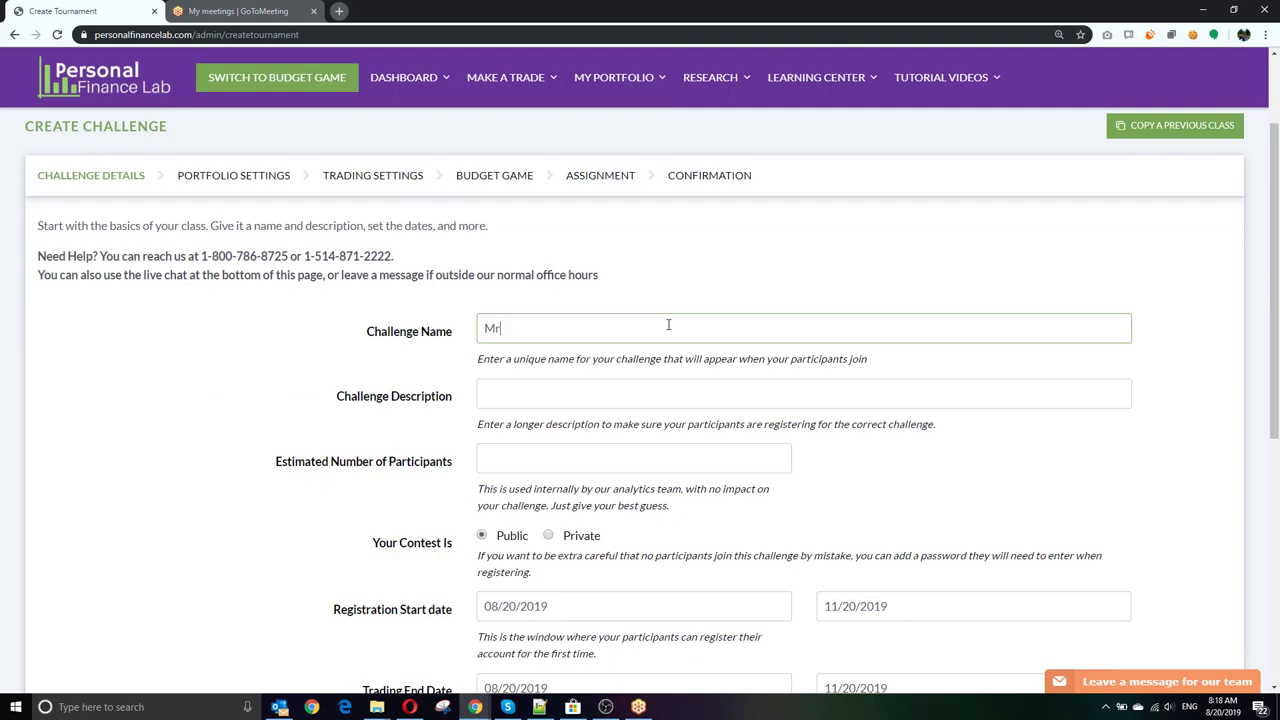
text(. Smith Finance Class Period 1)
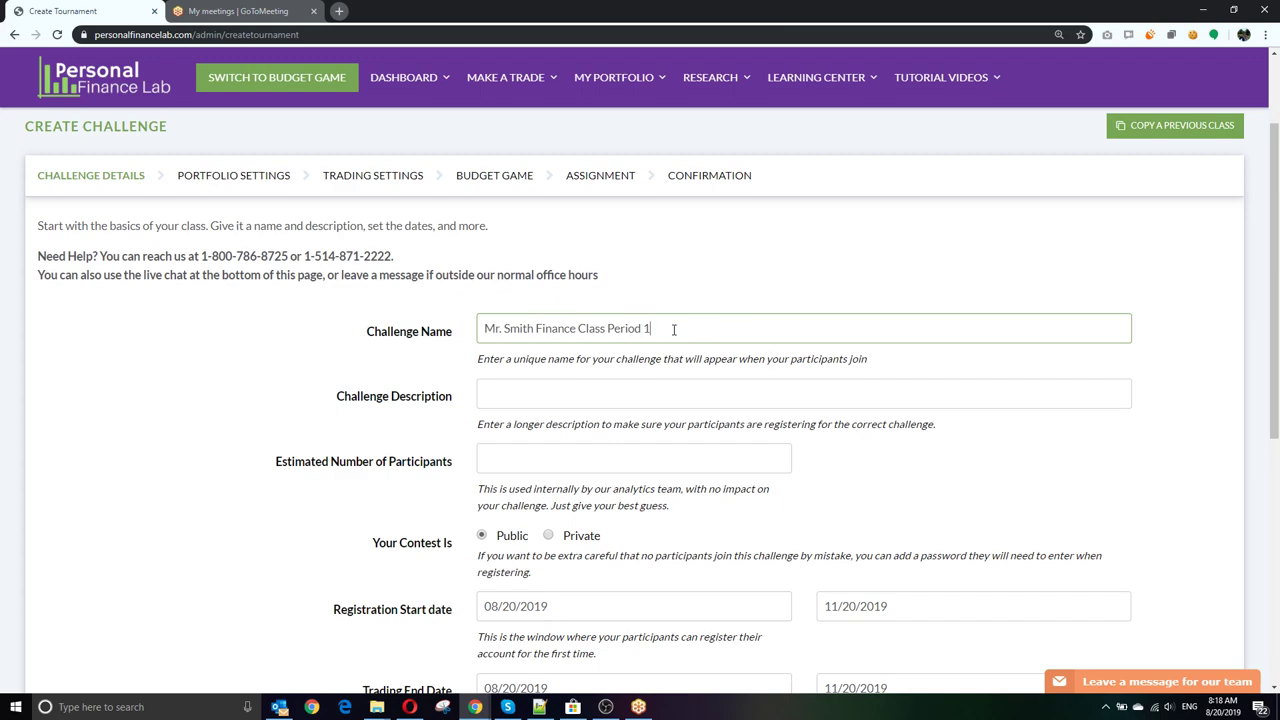
text(Fall 2019)
click(749, 399)
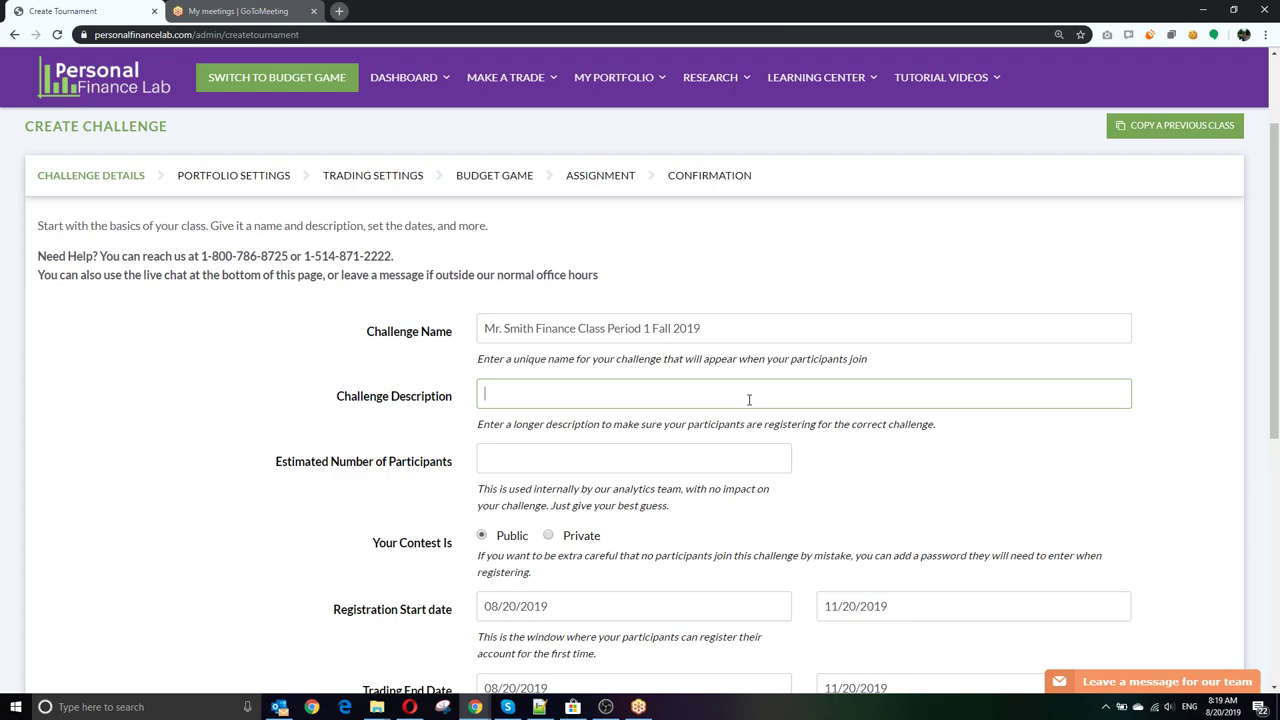
Step: Enter 'Period 1 students only' as the challenge description, dismissing the live support panel
text(Period 1 students only)
click(1170, 690)
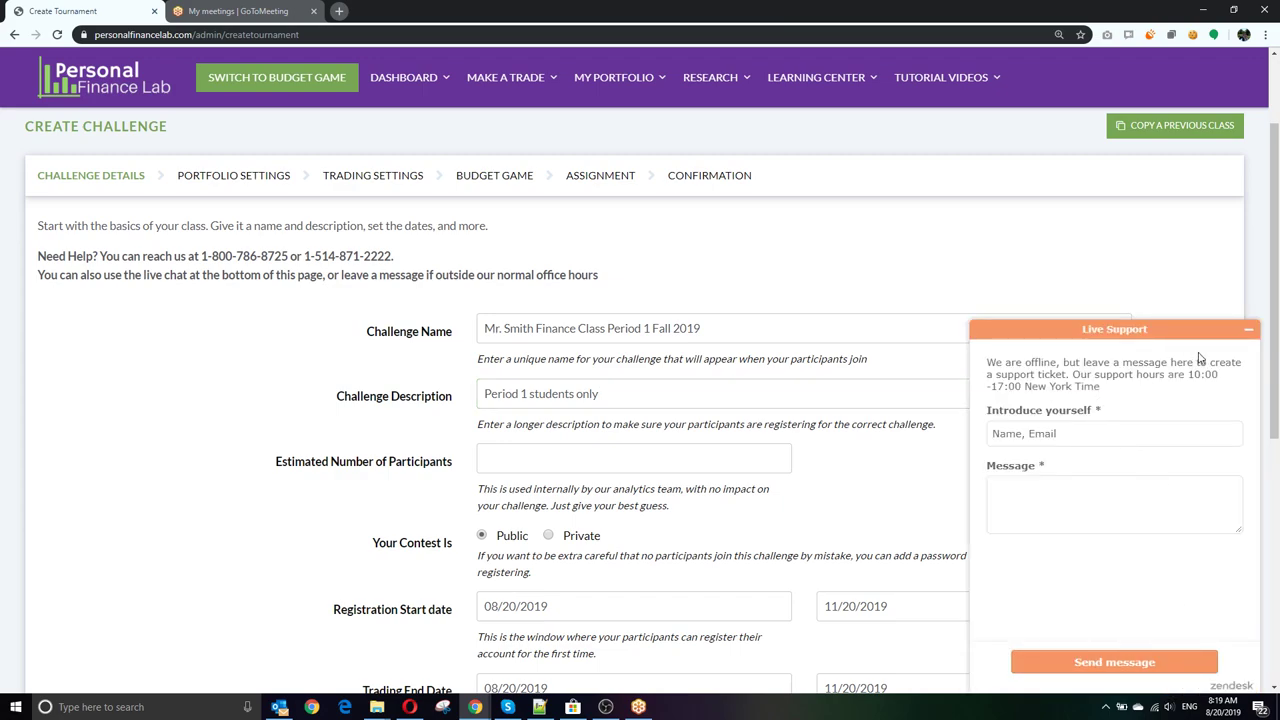
click(1249, 333)
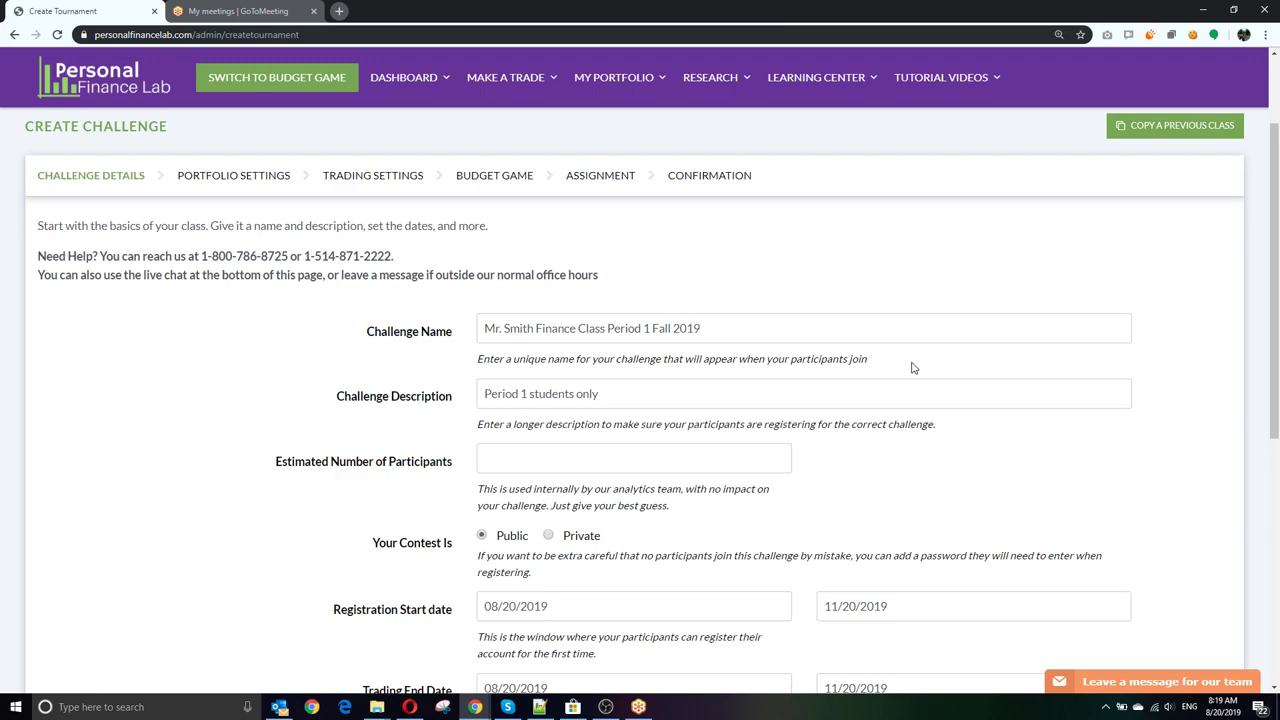
Step: Set estimated participants to 30 and mark the contest as Private
scroll(405, 480, down, 1)
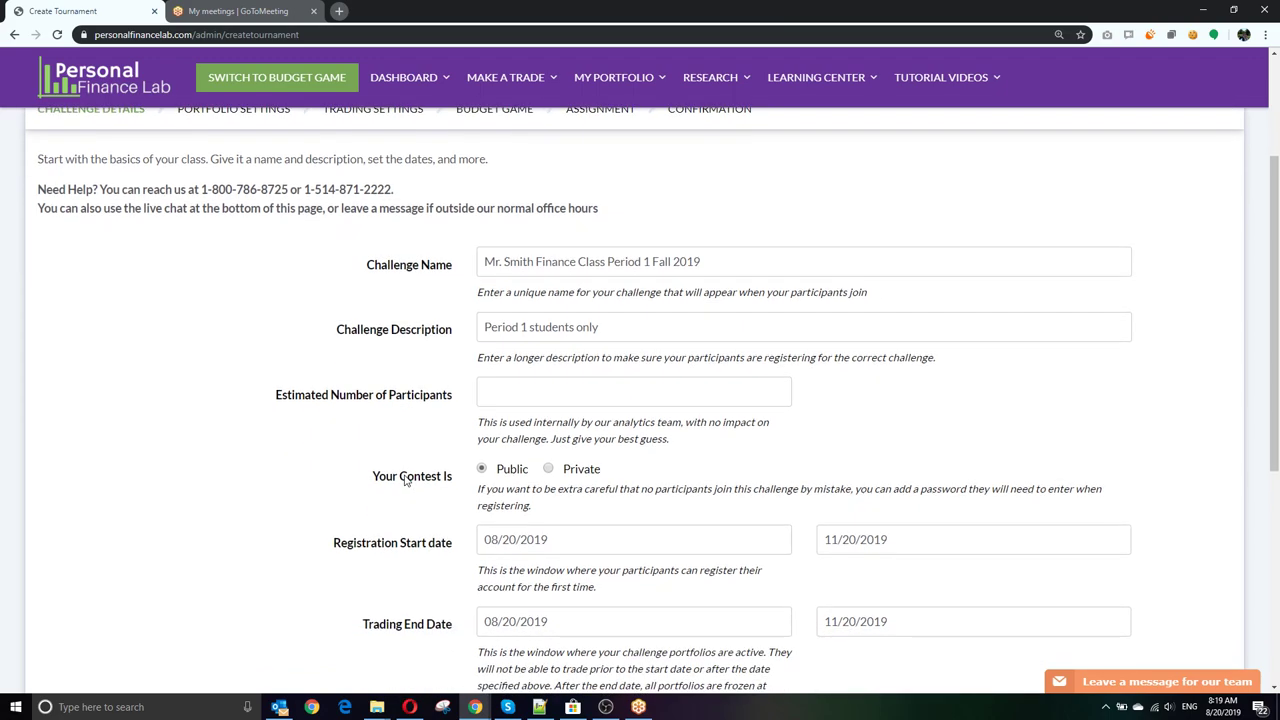
click(537, 393)
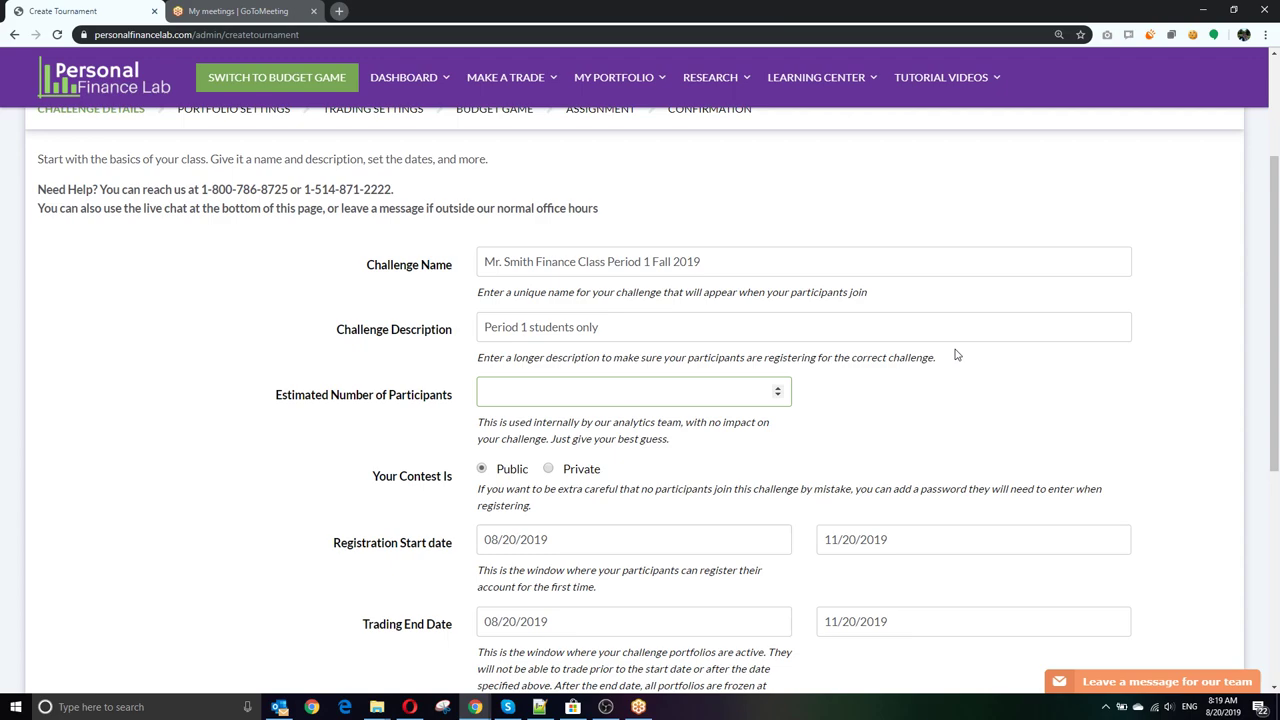
text(30)
scroll(931, 320, down, 1)
scroll(838, 256, down, 1)
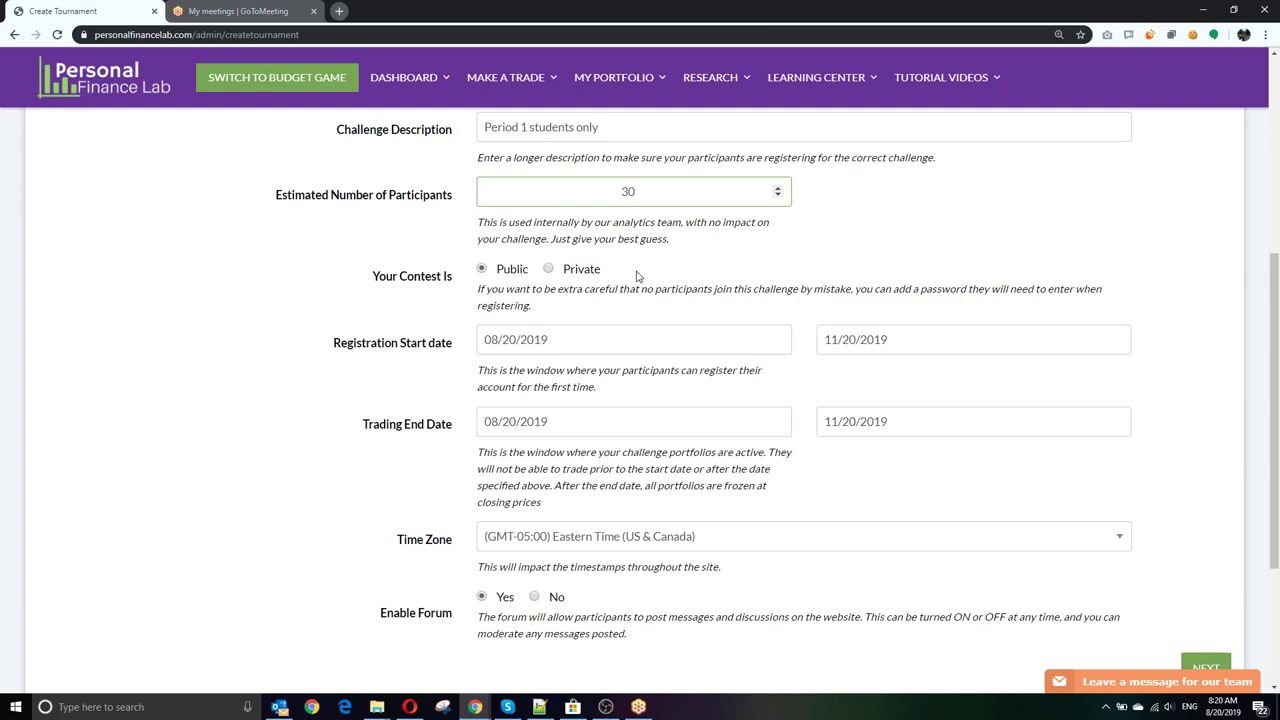
click(548, 270)
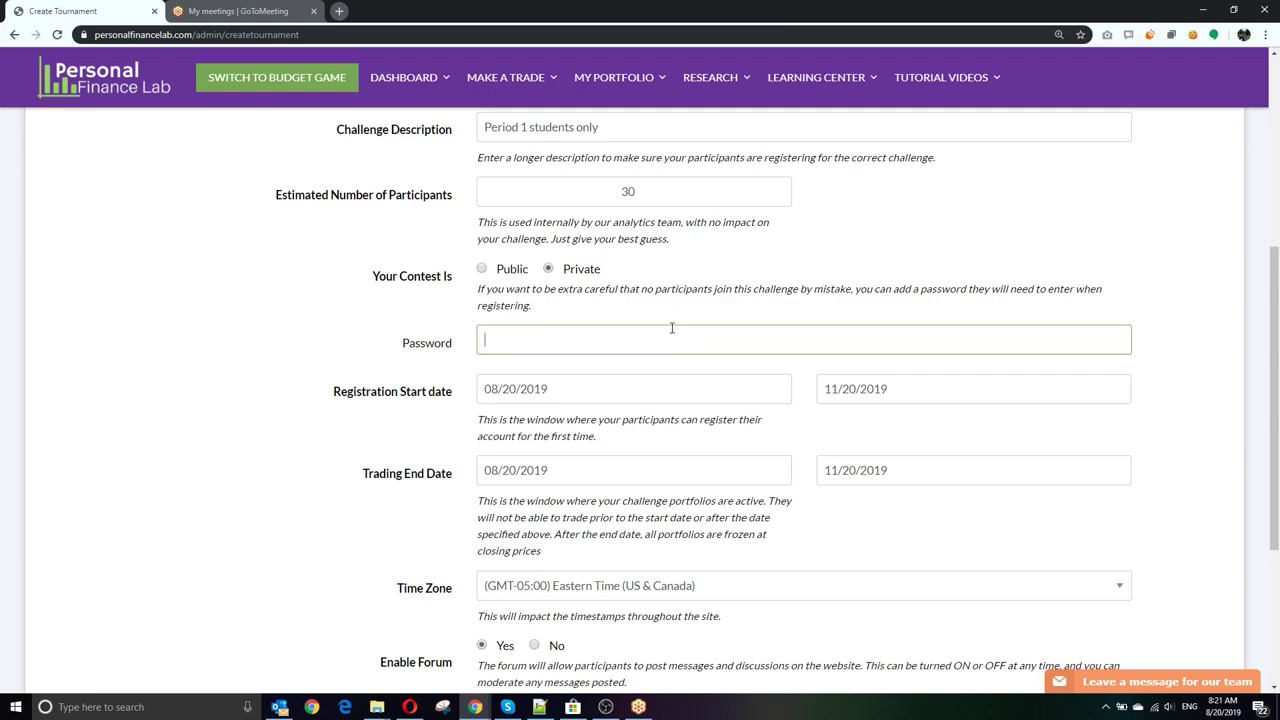
Step: Switch the contest to Public and scroll to the date settings
click(481, 270)
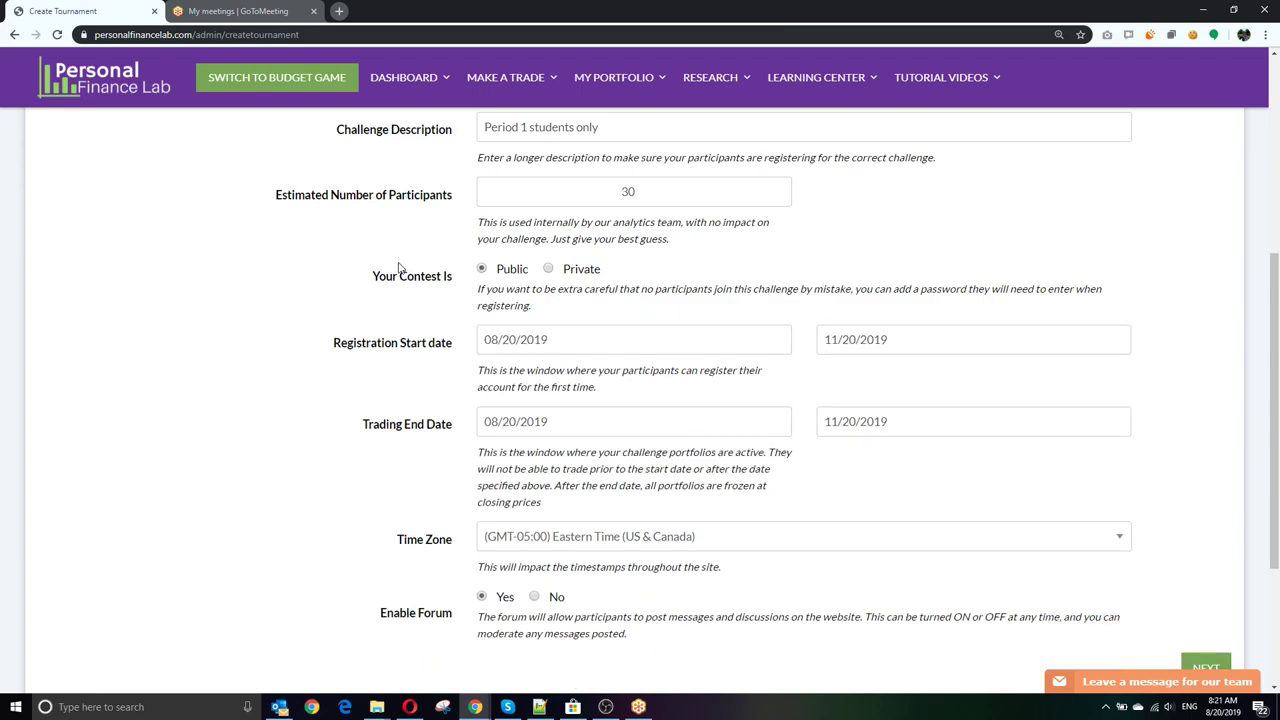
scroll(337, 286, down, 2)
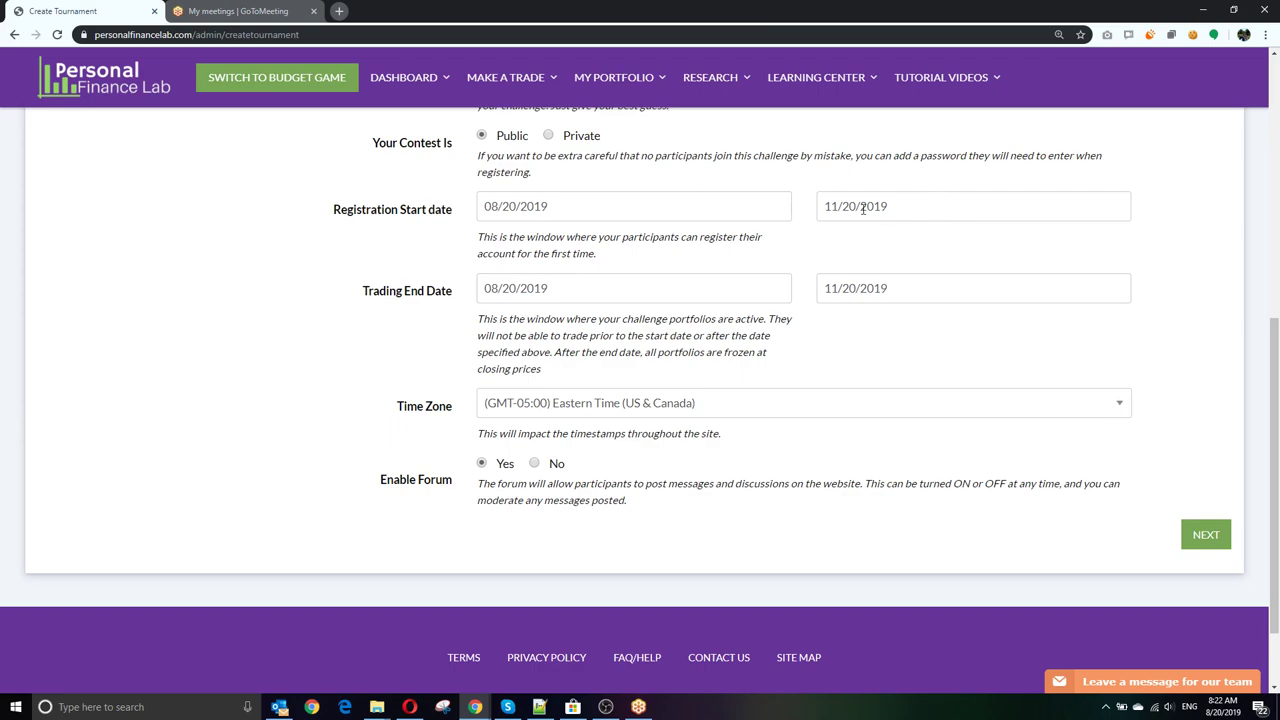
Step: Set the registration end date to 12/31/2019, leaving trading start at 08/20/2019
click(840, 207)
click(969, 235)
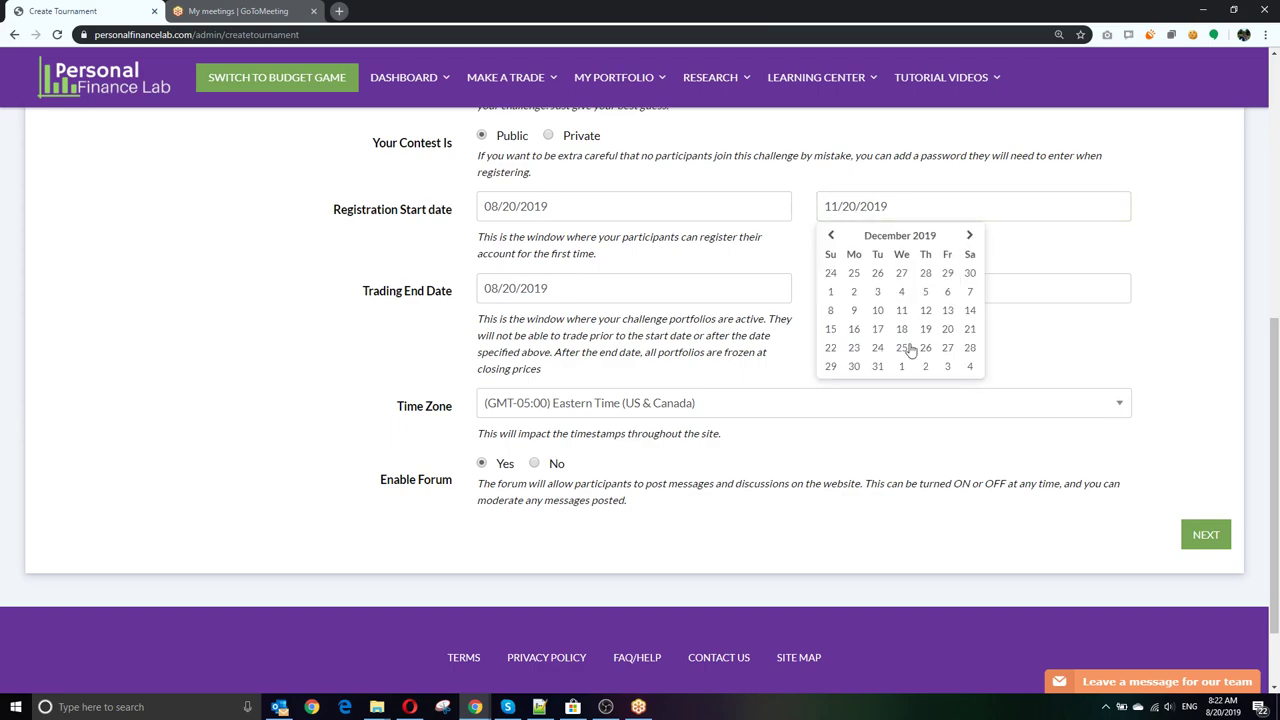
click(878, 366)
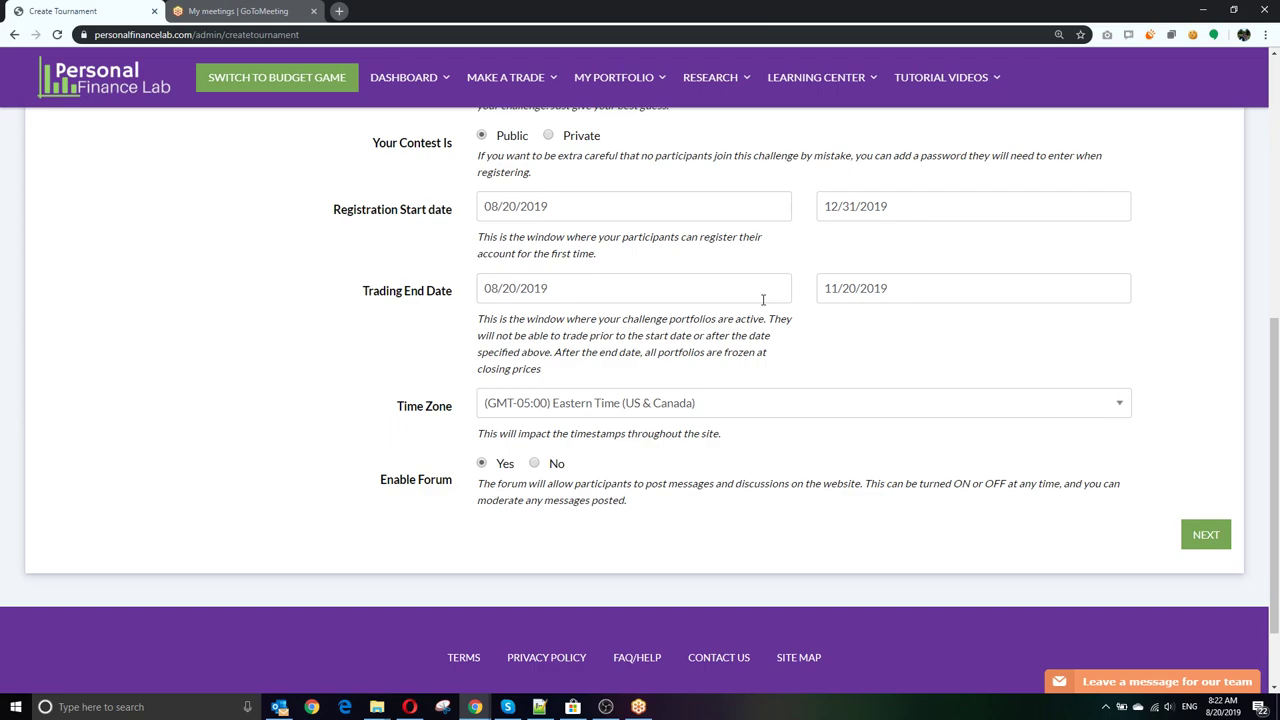
click(763, 293)
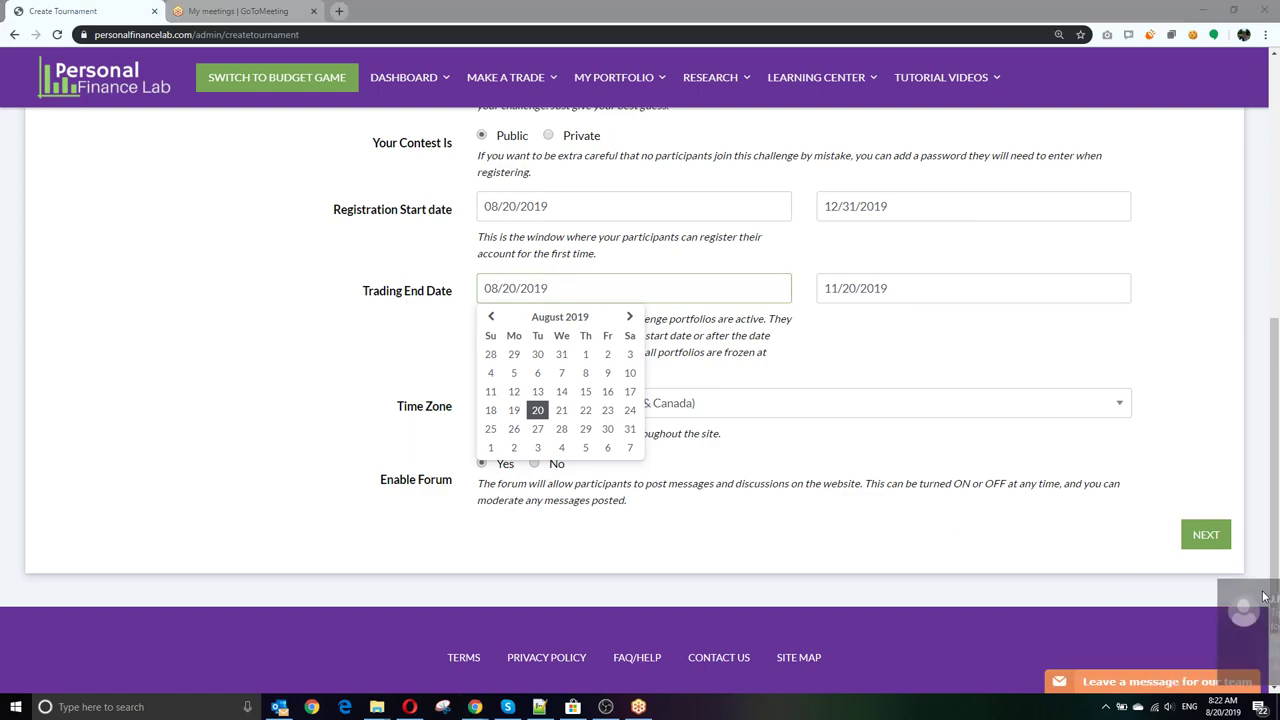
click(537, 410)
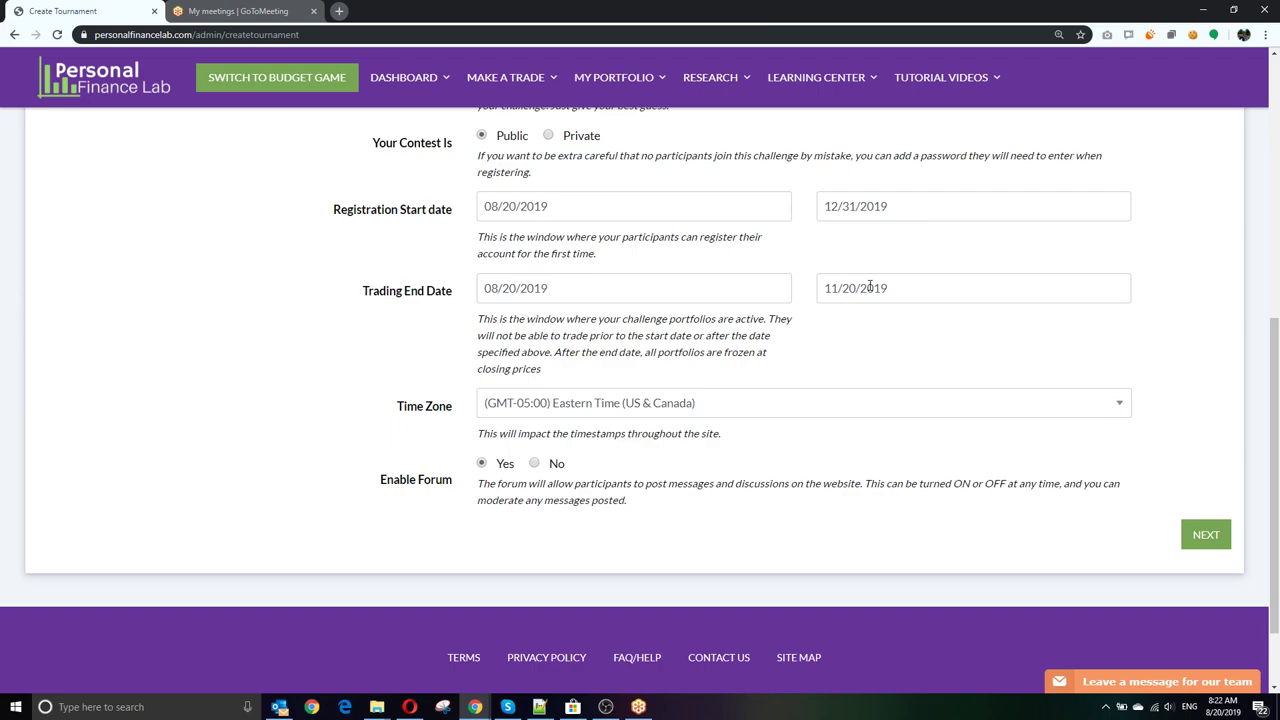
Step: Choose Central Time (US & Canada) as the time zone and proceed to Portfolio Settings
scroll(806, 286, down, 2)
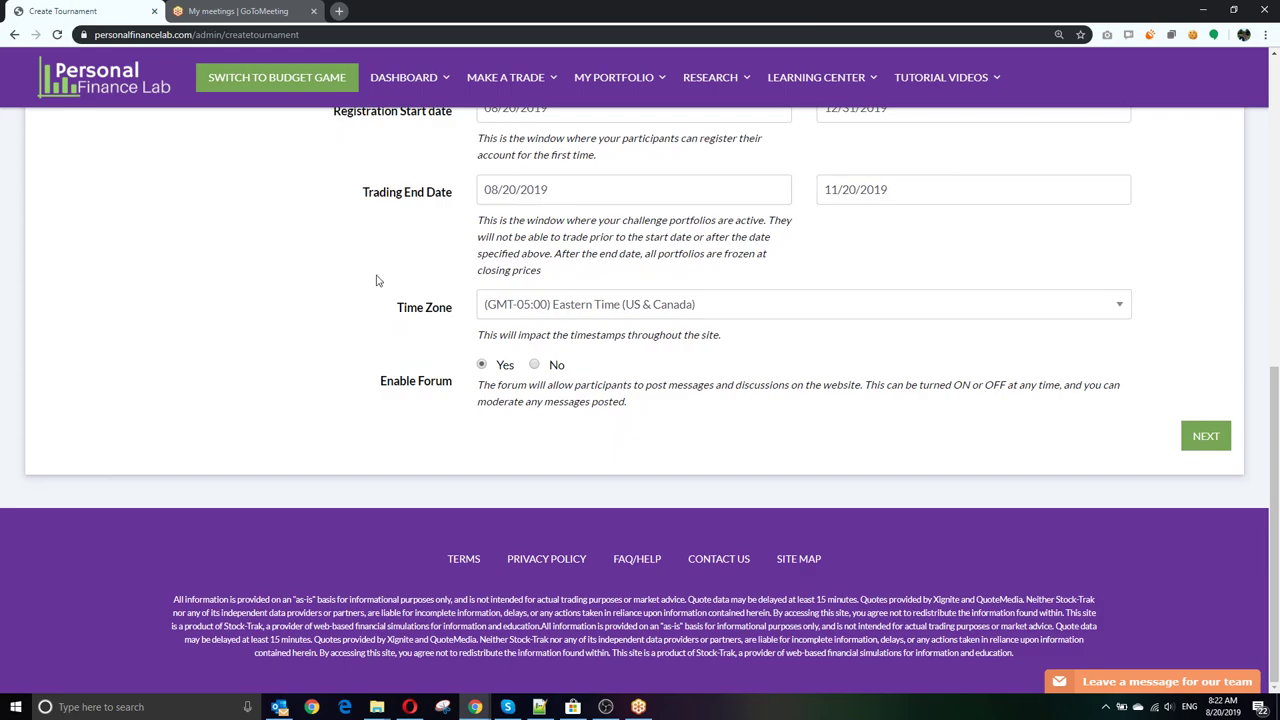
scroll(371, 307, up, 3)
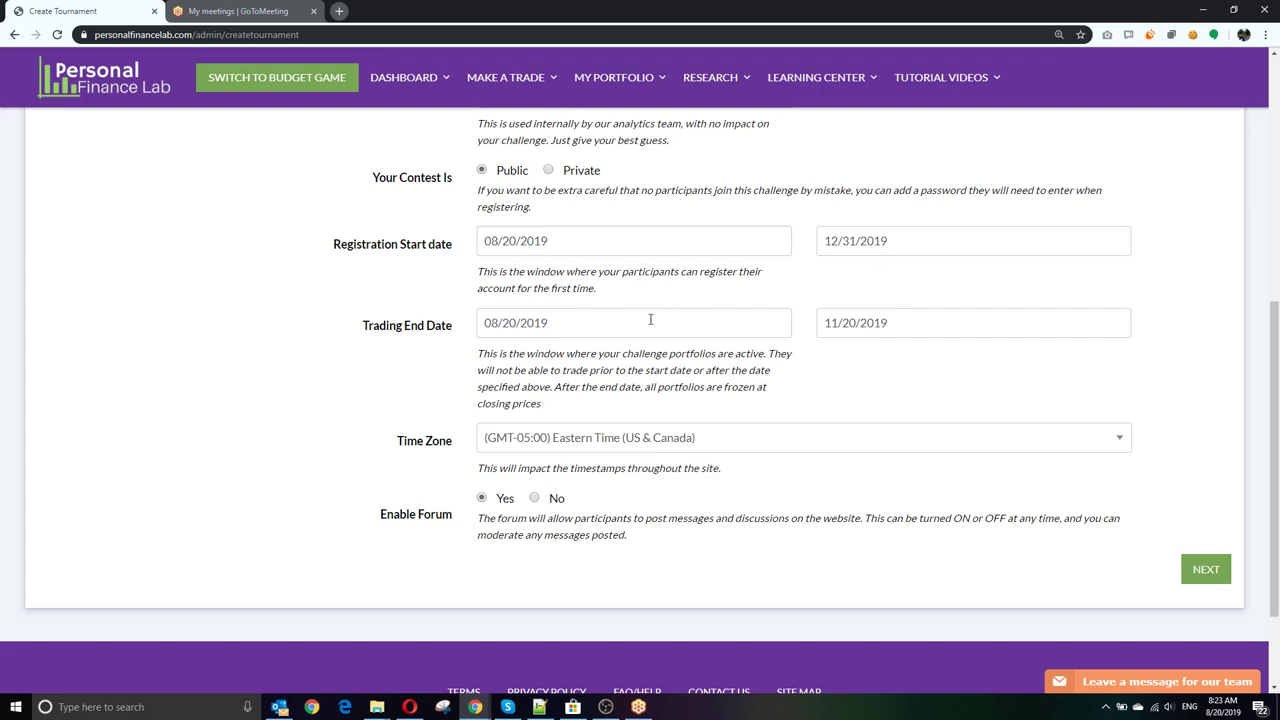
scroll(600, 295, down, 1)
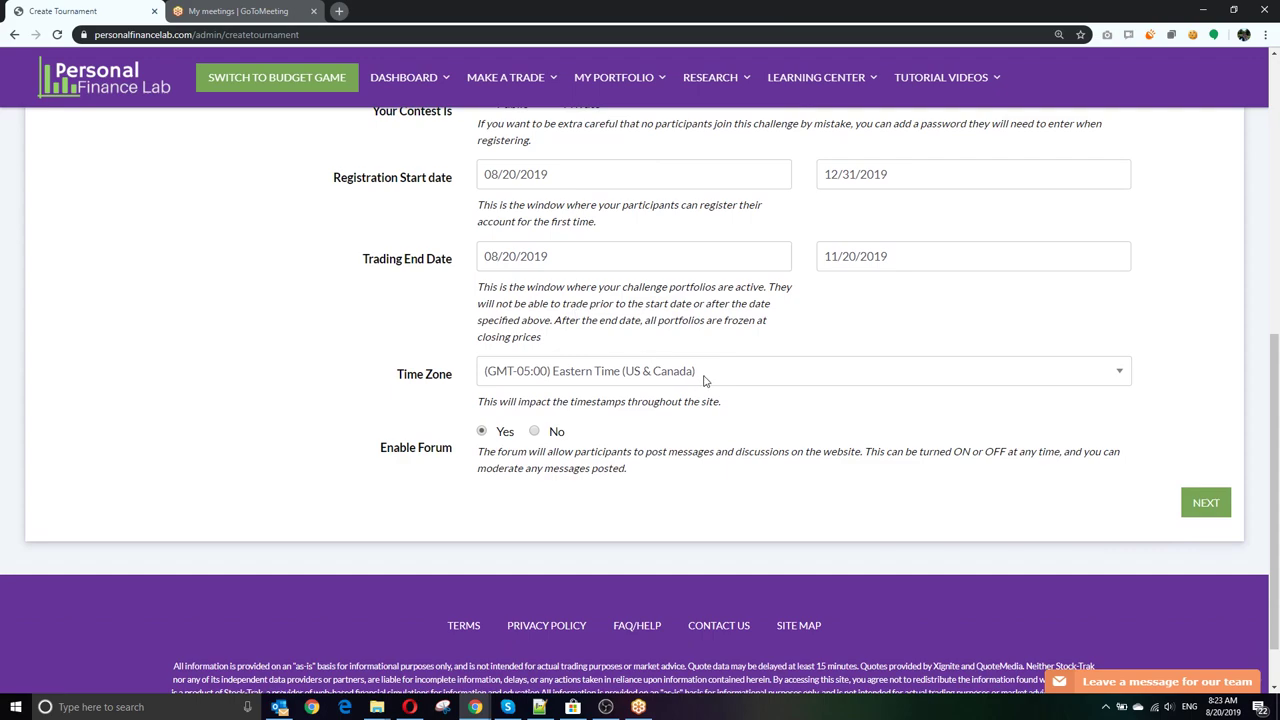
click(704, 380)
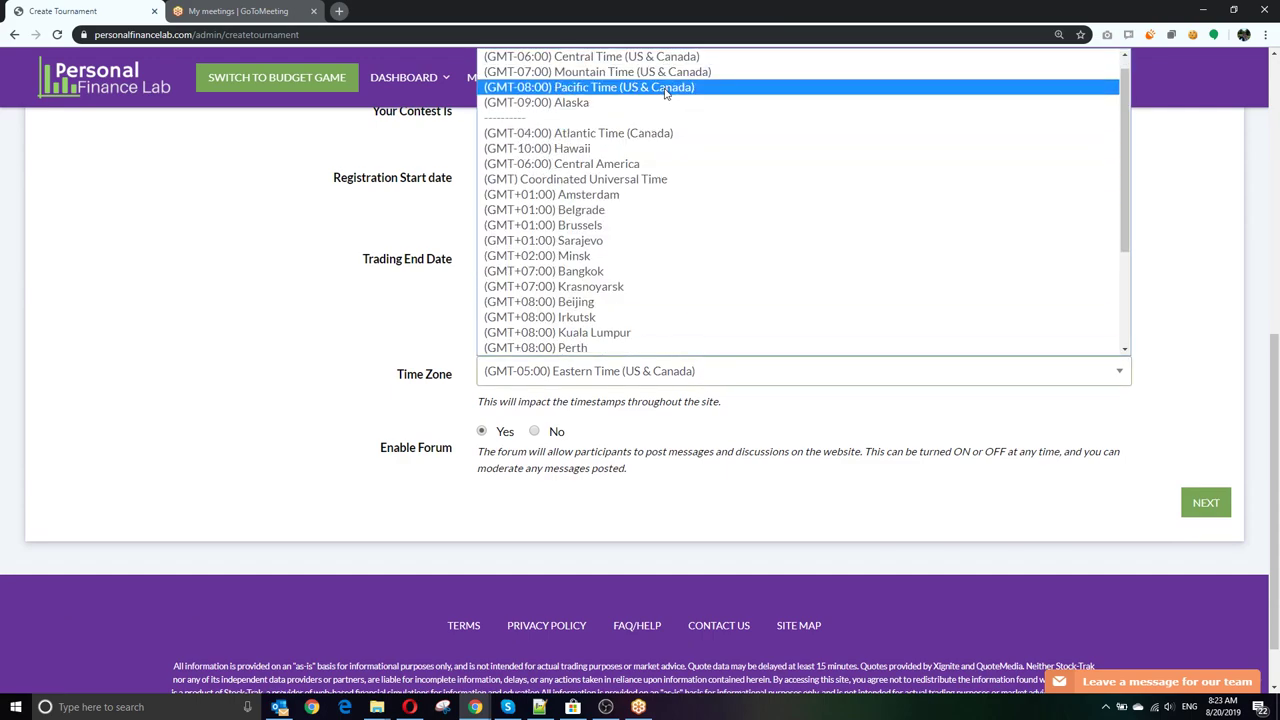
click(662, 58)
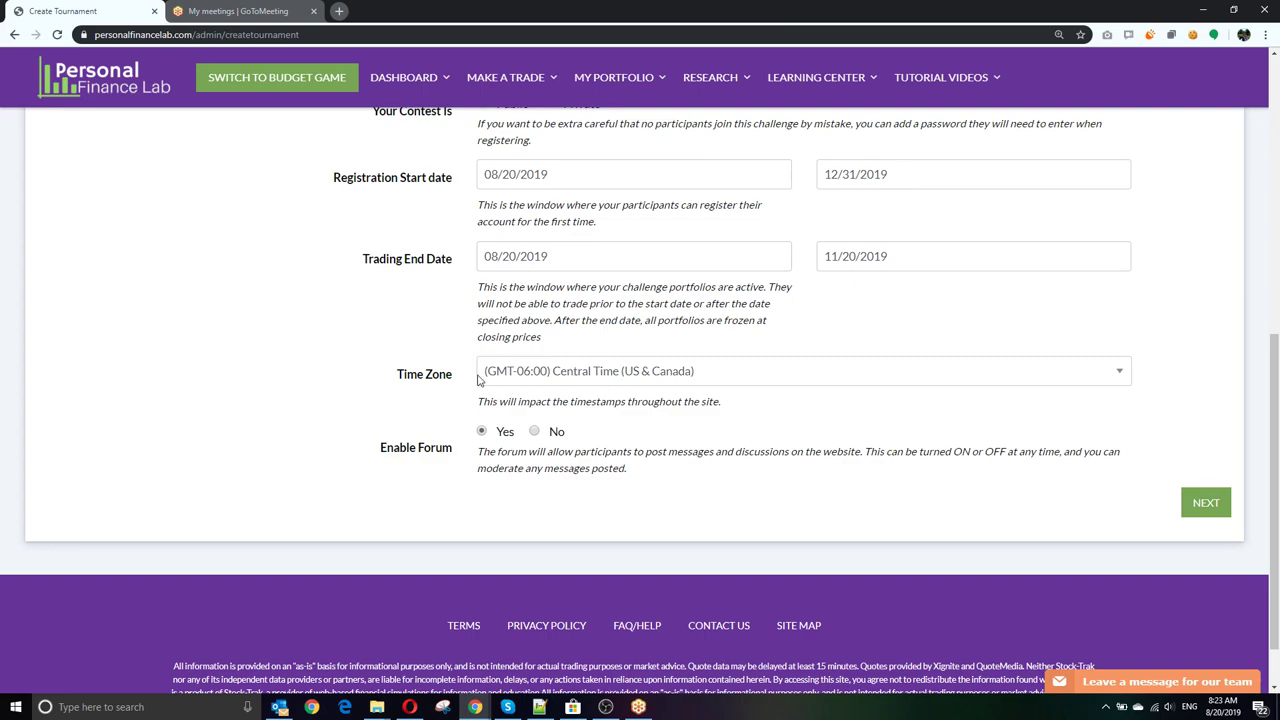
scroll(406, 380, down, 1)
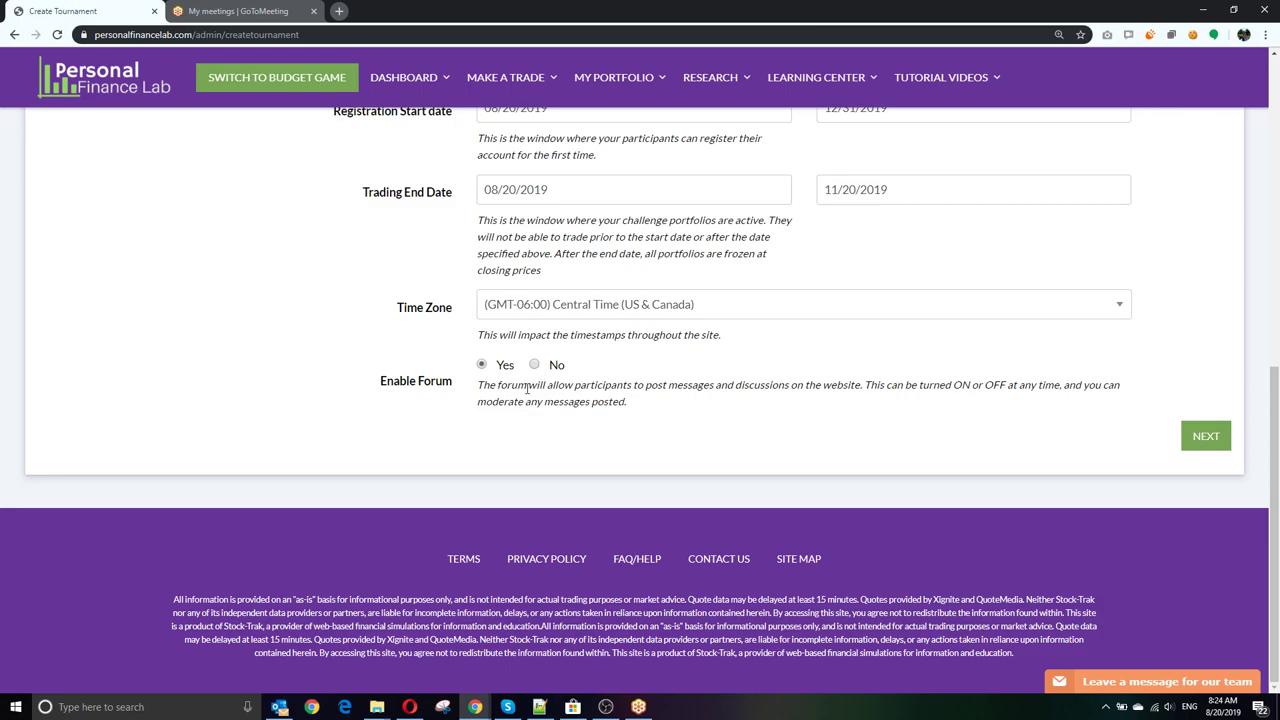
click(1207, 436)
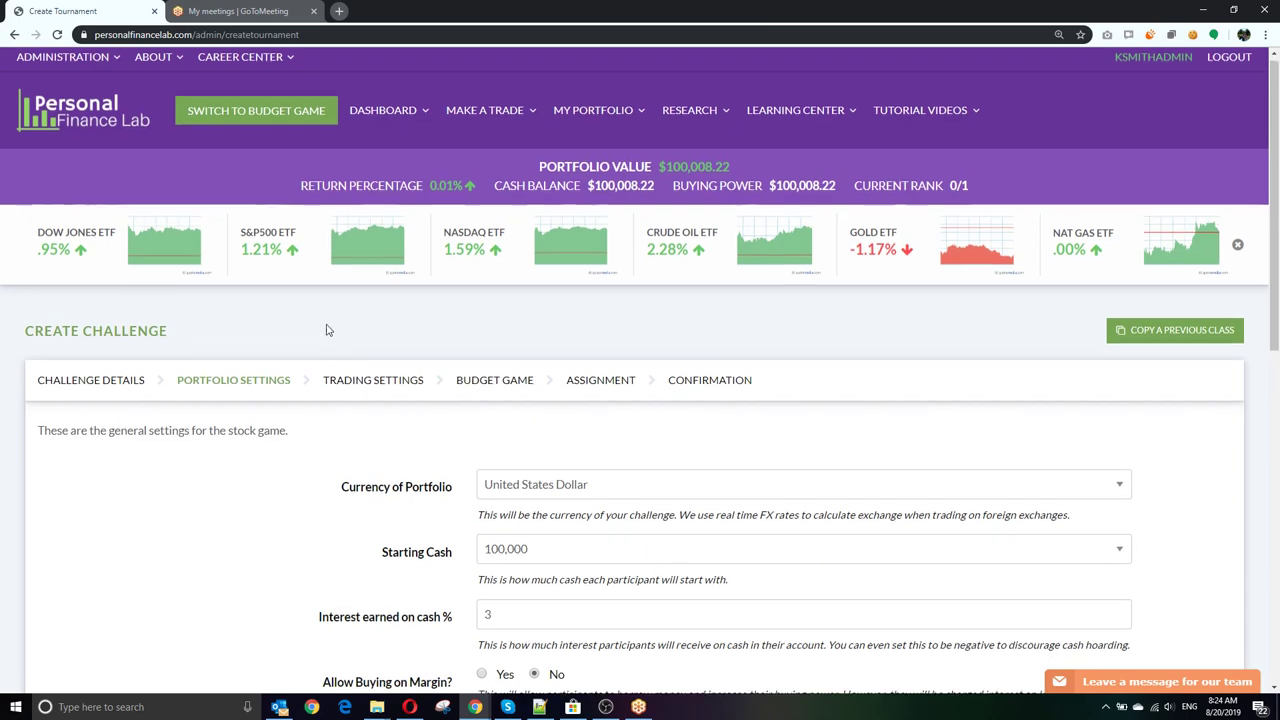
scroll(335, 338, down, 2)
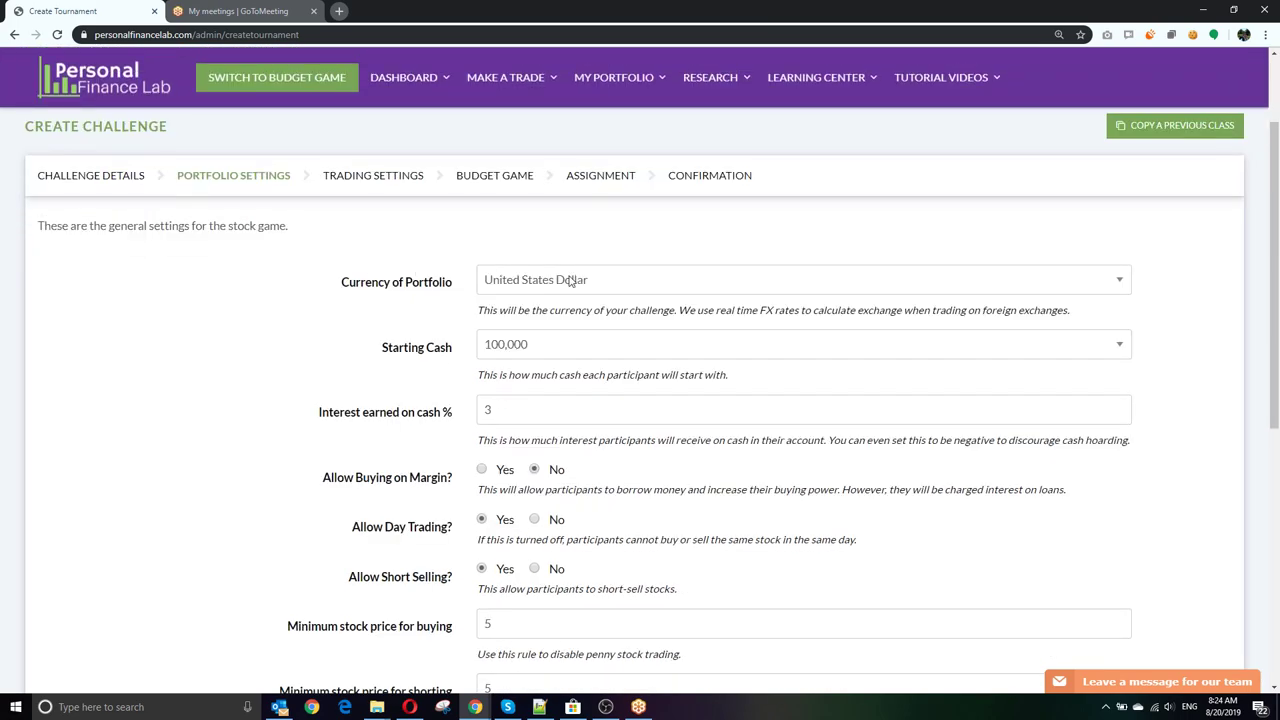
scroll(404, 347, down, 1)
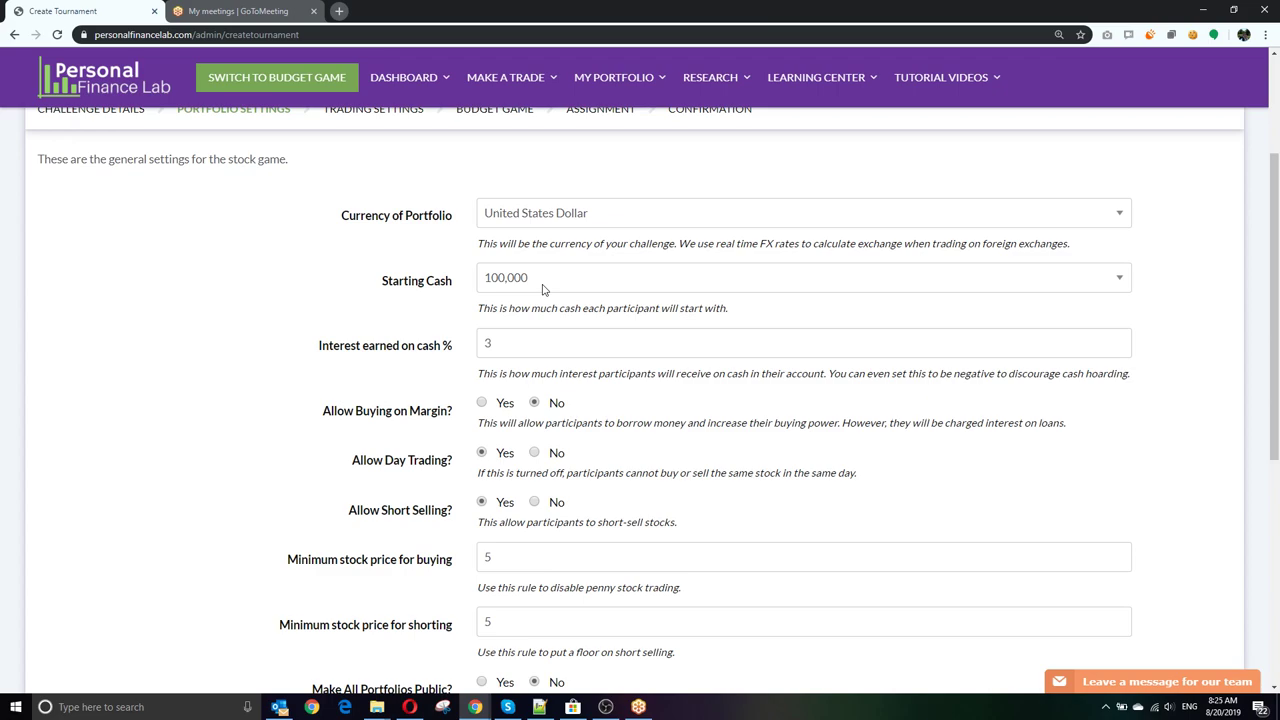
click(543, 289)
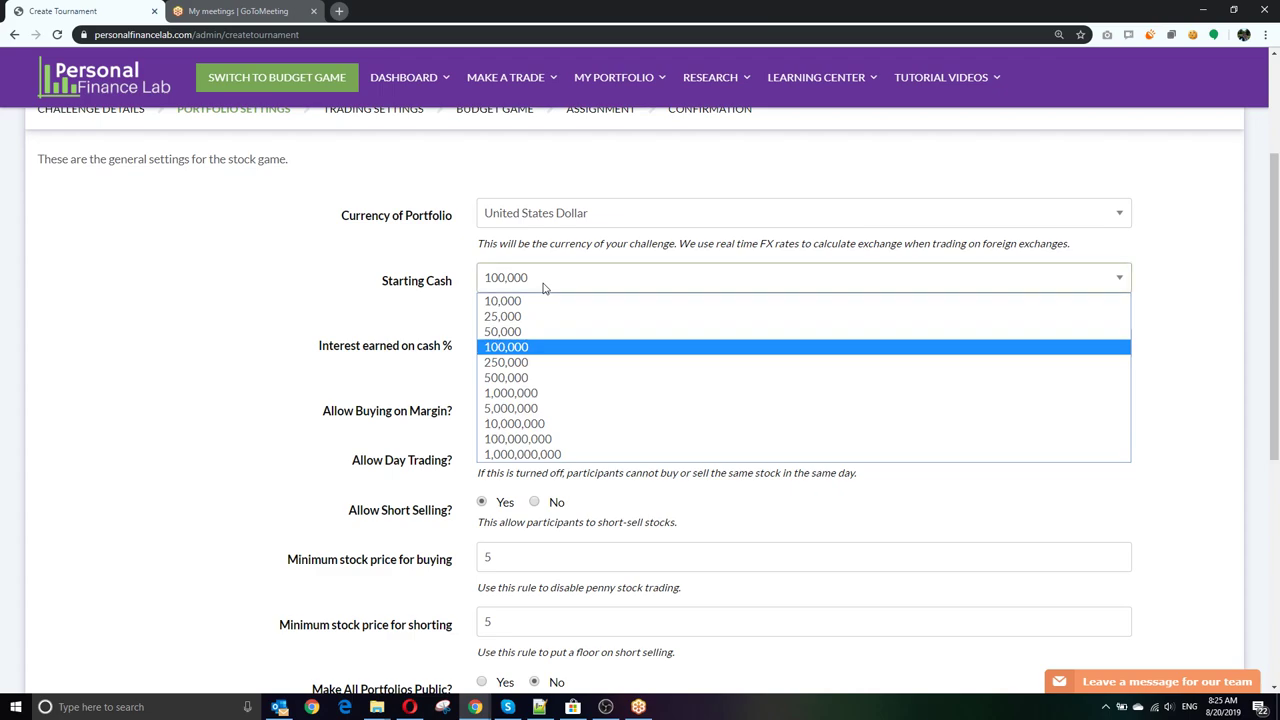
click(543, 288)
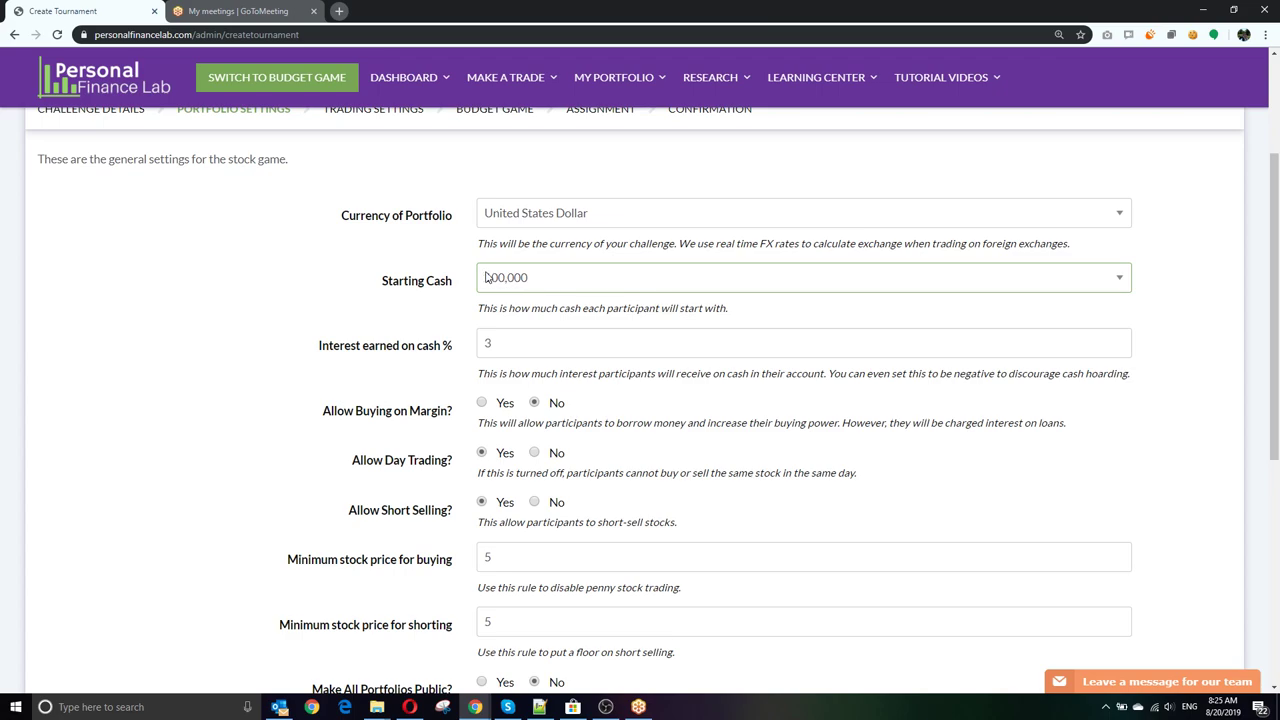
click(569, 288)
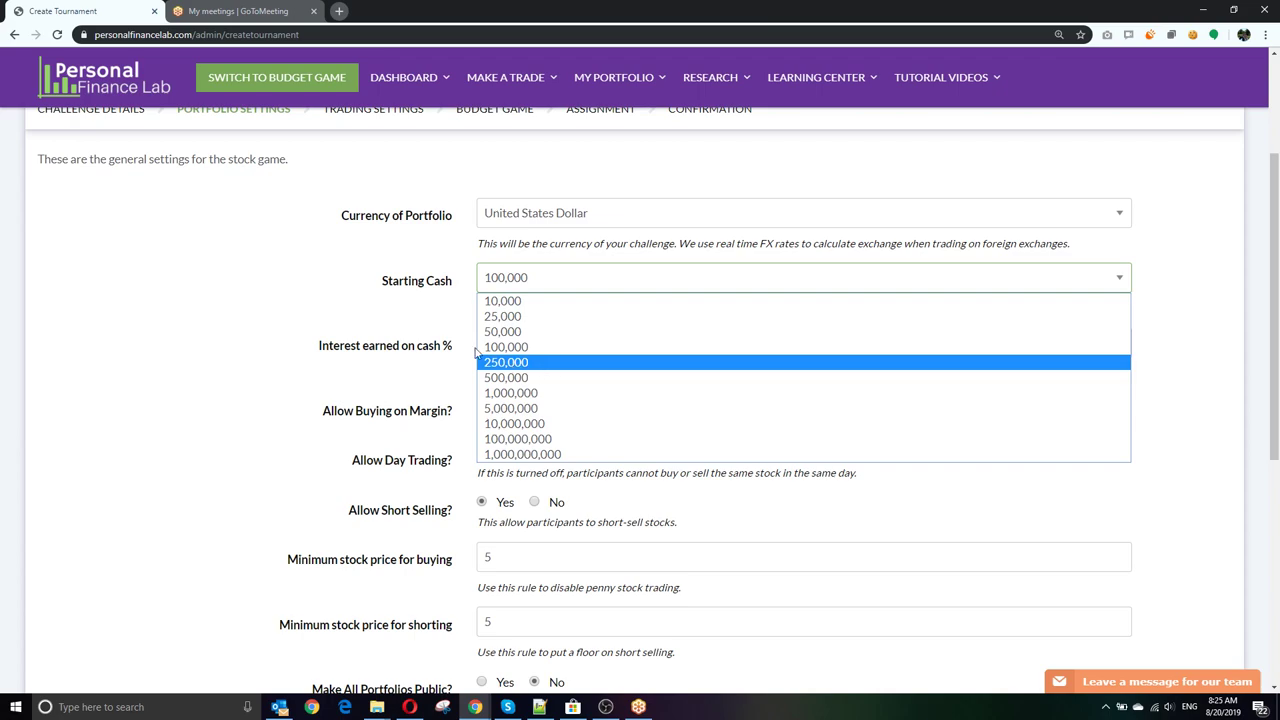
click(405, 297)
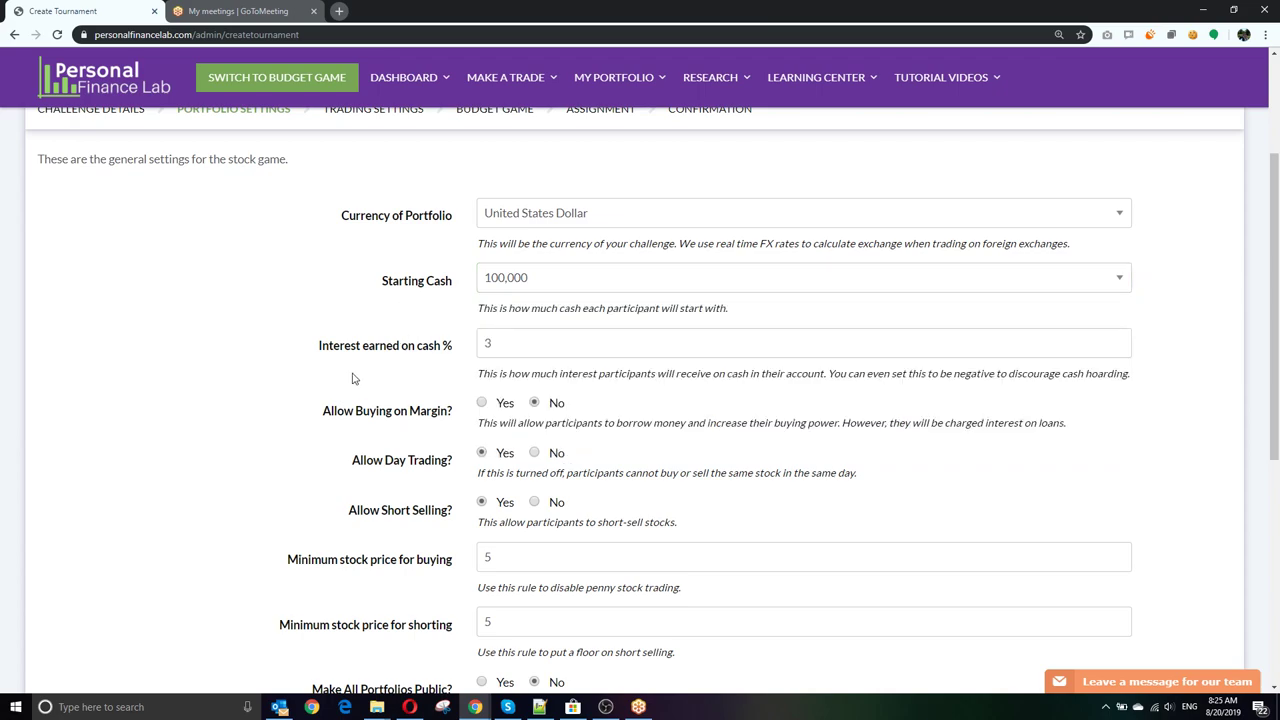
scroll(355, 379, down, 1)
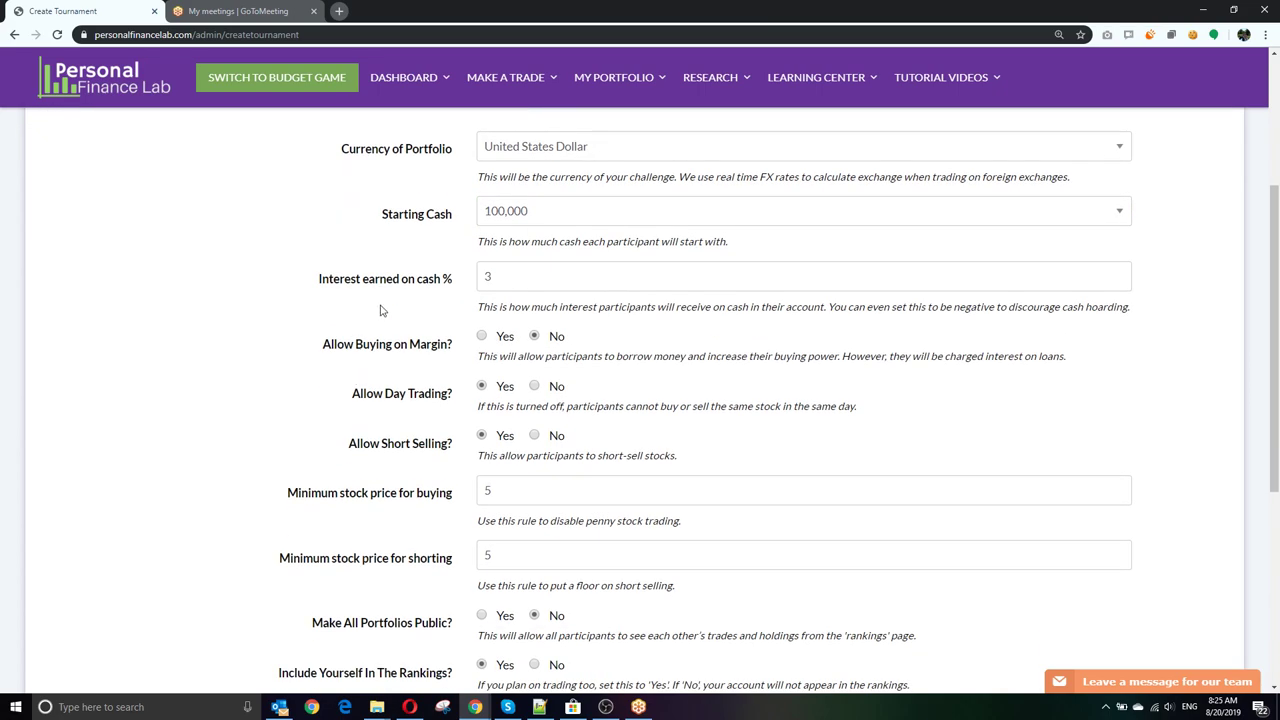
Step: Change interest earned on cash from 3% to -2%
click(523, 277)
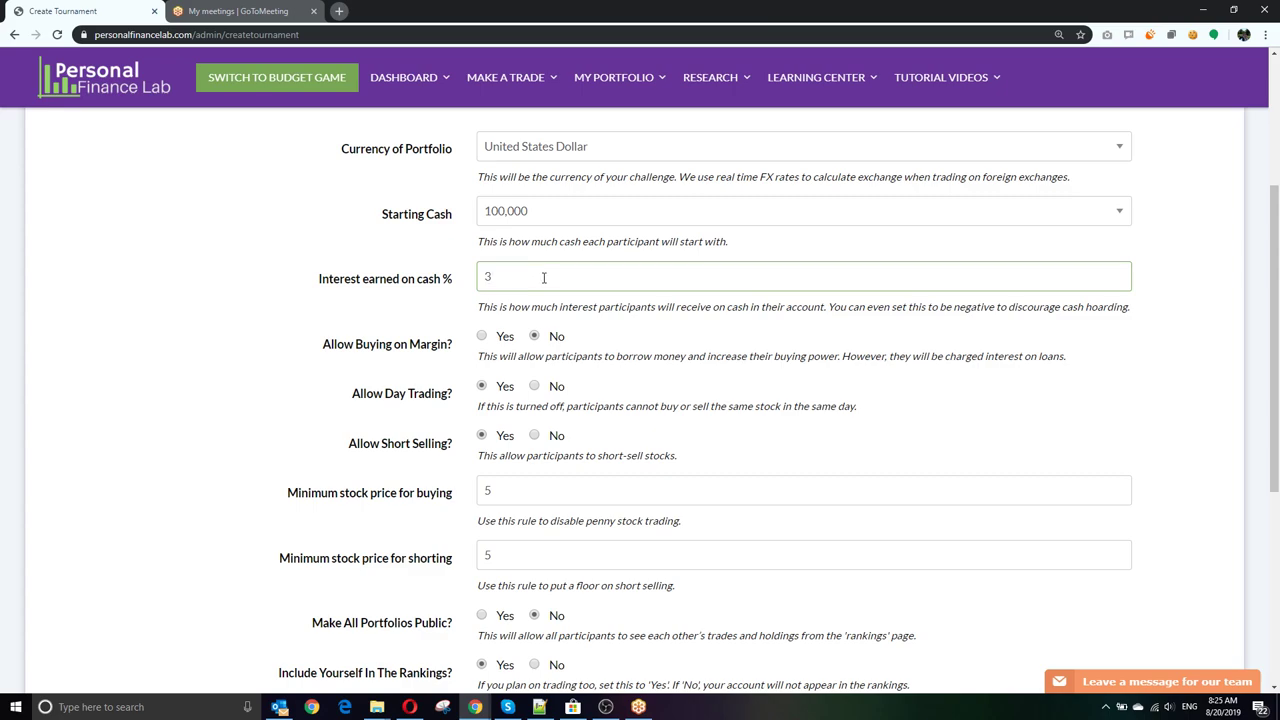
key(BackSpace)
text(-2)
Step: Allow buying on margin, keeping the loan interest rate at 8%
scroll(555, 280, down, 2)
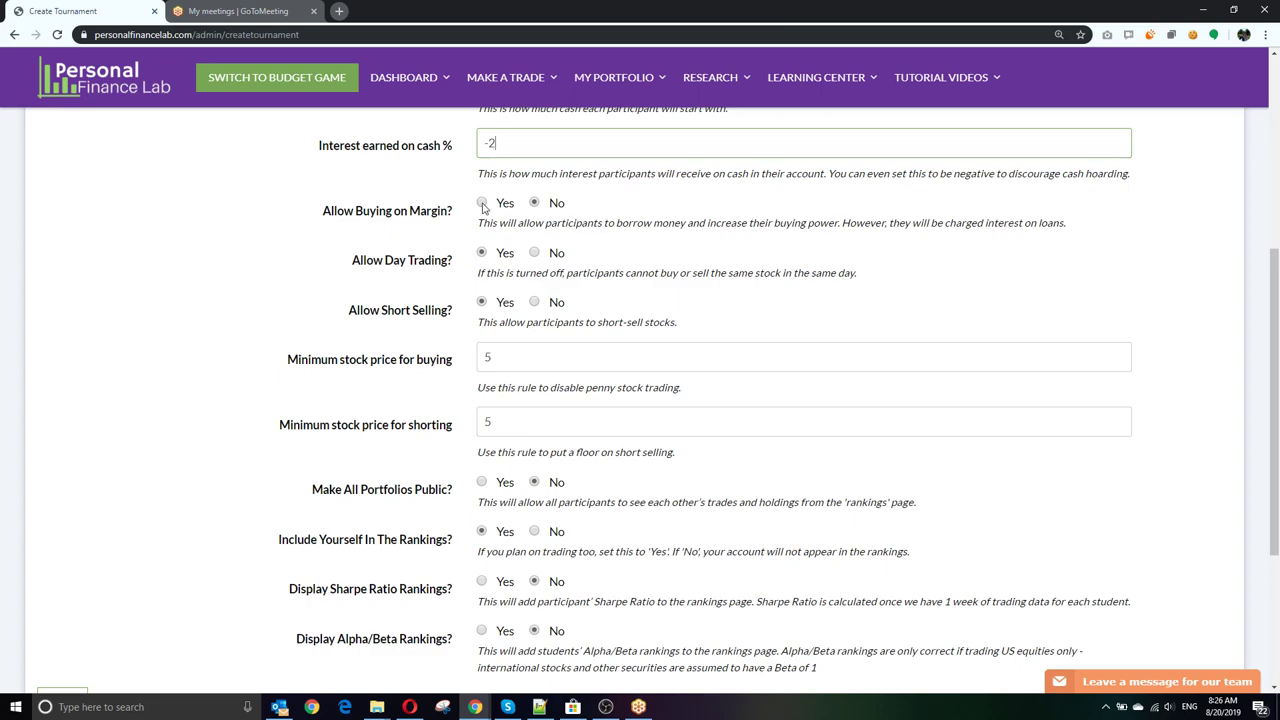
click(482, 204)
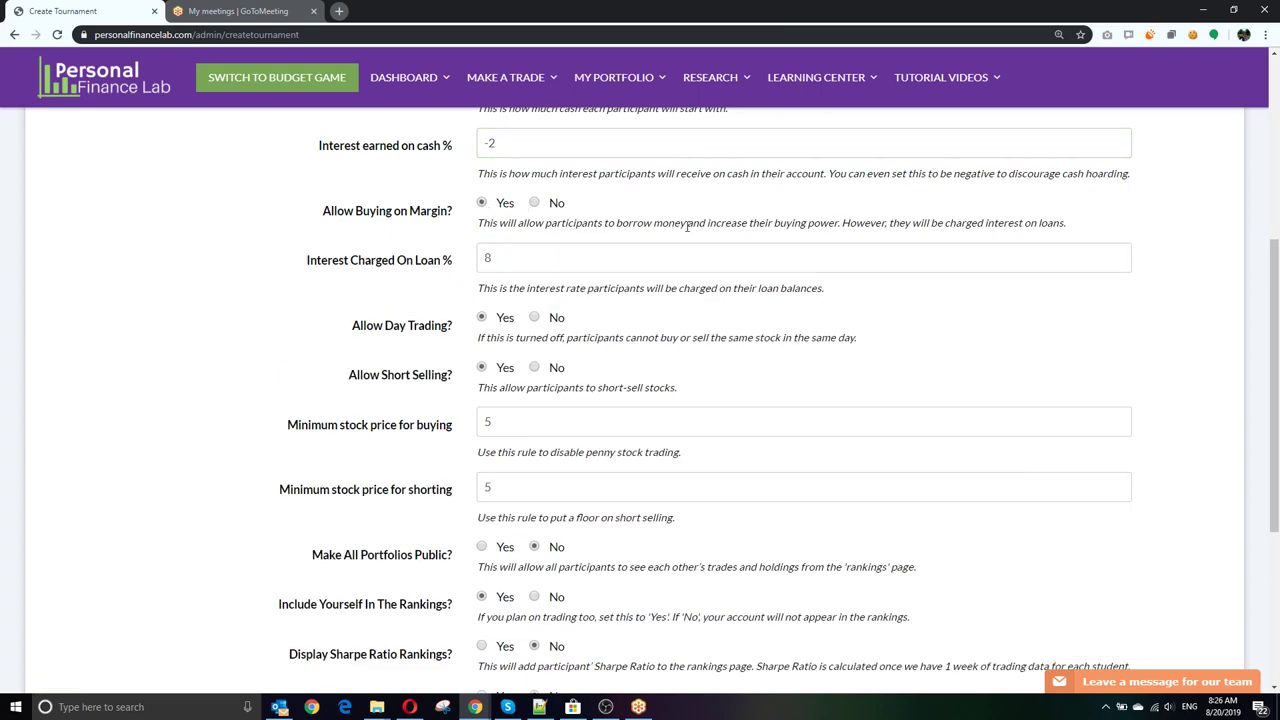
double_click(488, 258)
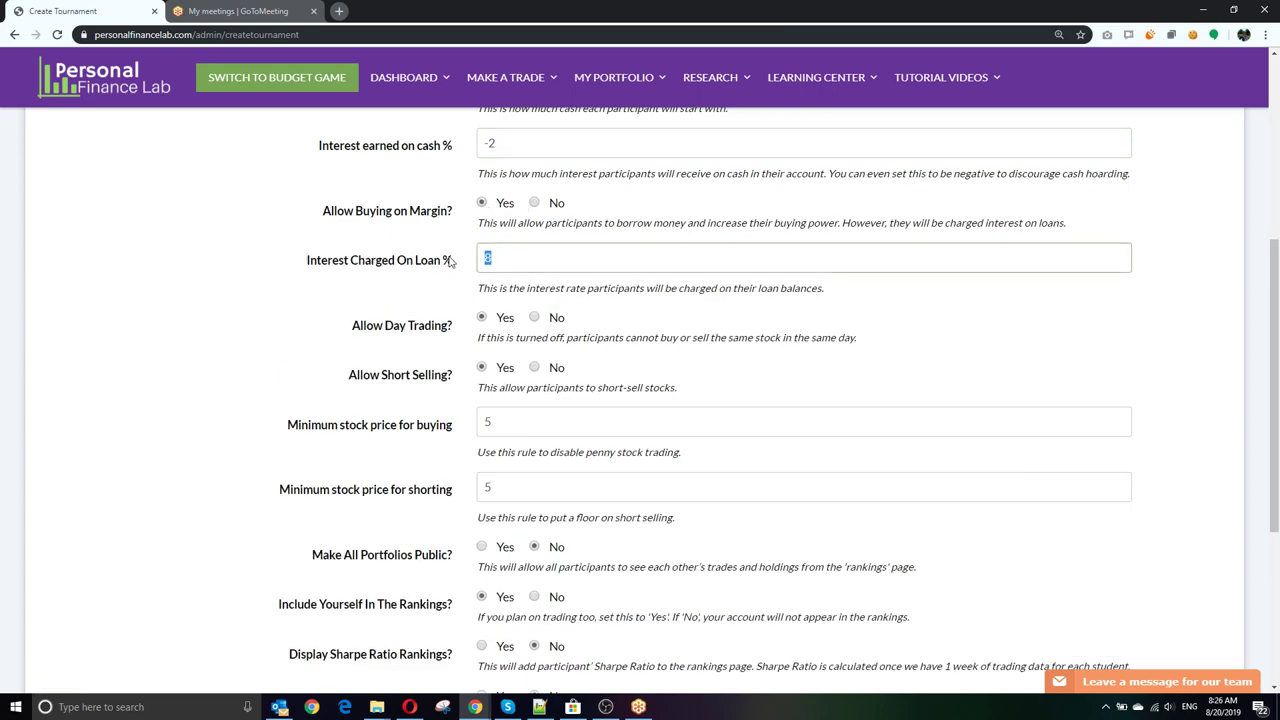
click(583, 258)
scroll(585, 262, up, 5)
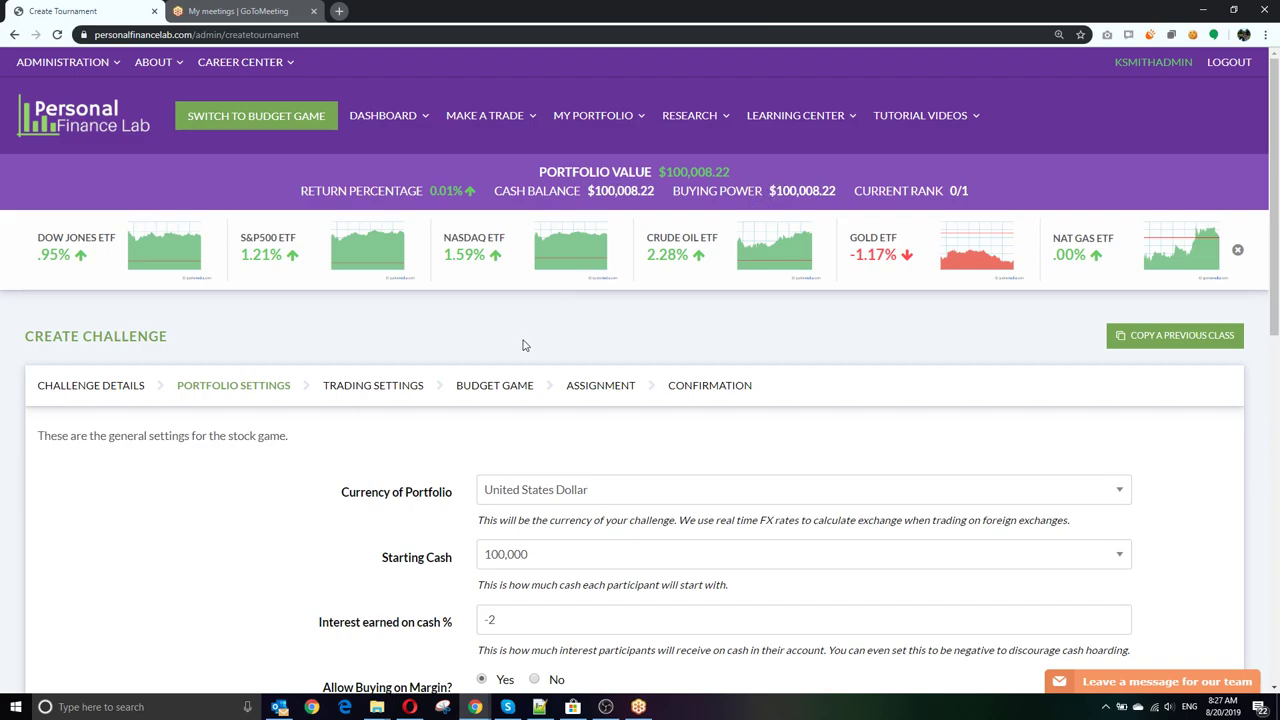
scroll(523, 345, down, 2)
scroll(406, 345, down, 1)
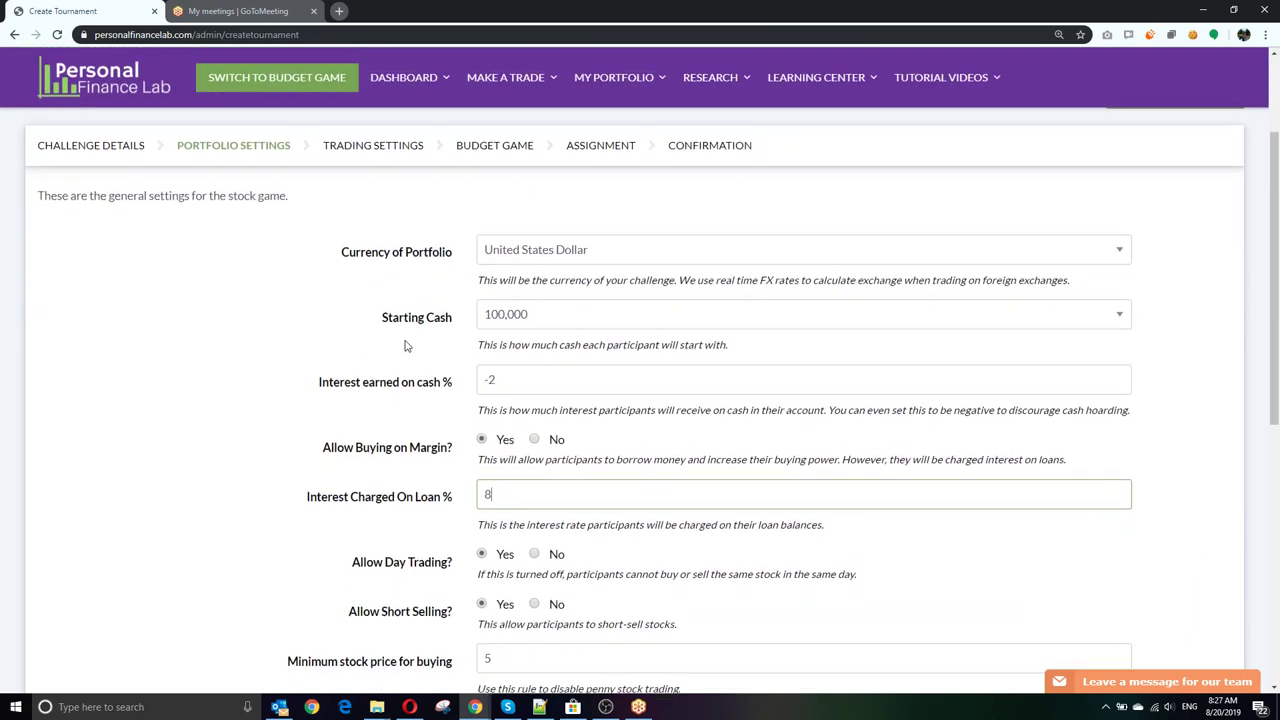
scroll(406, 345, down, 3)
scroll(406, 345, down, 1)
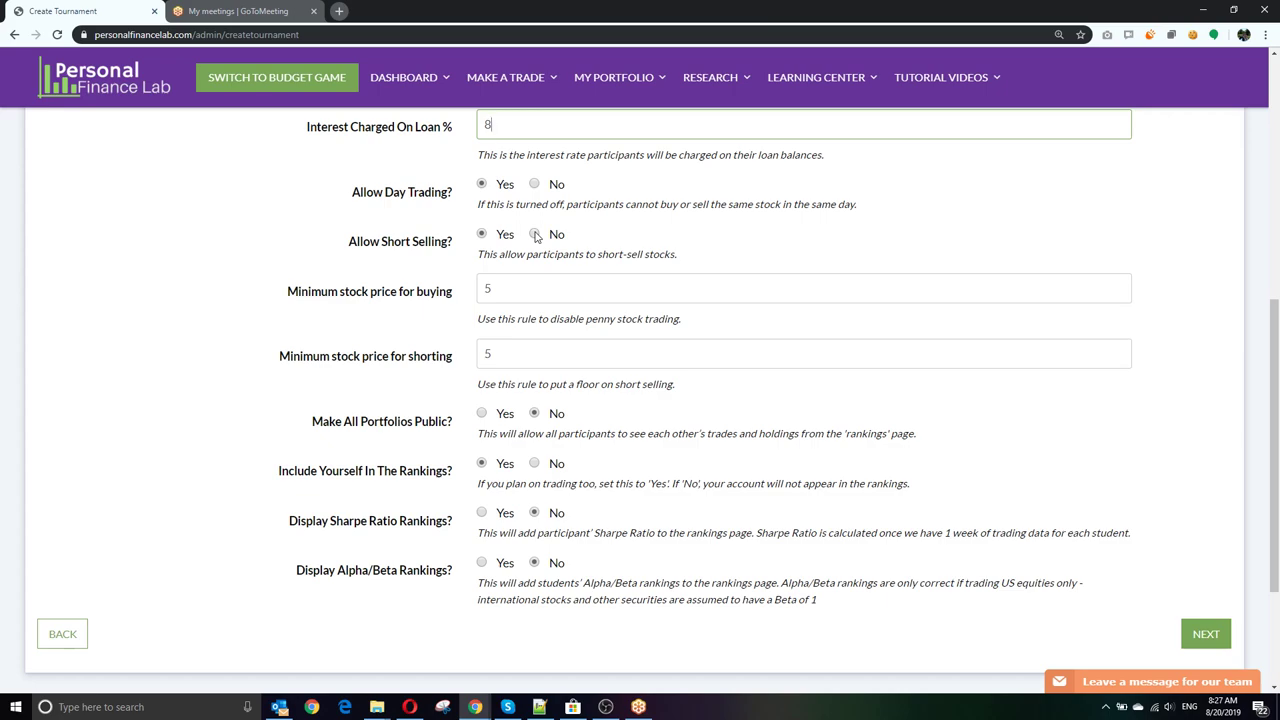
Step: Replace 5 with 0 in both the buying and shorting Minimum stock price fields
scroll(535, 300, down, 1)
scroll(534, 305, up, 2)
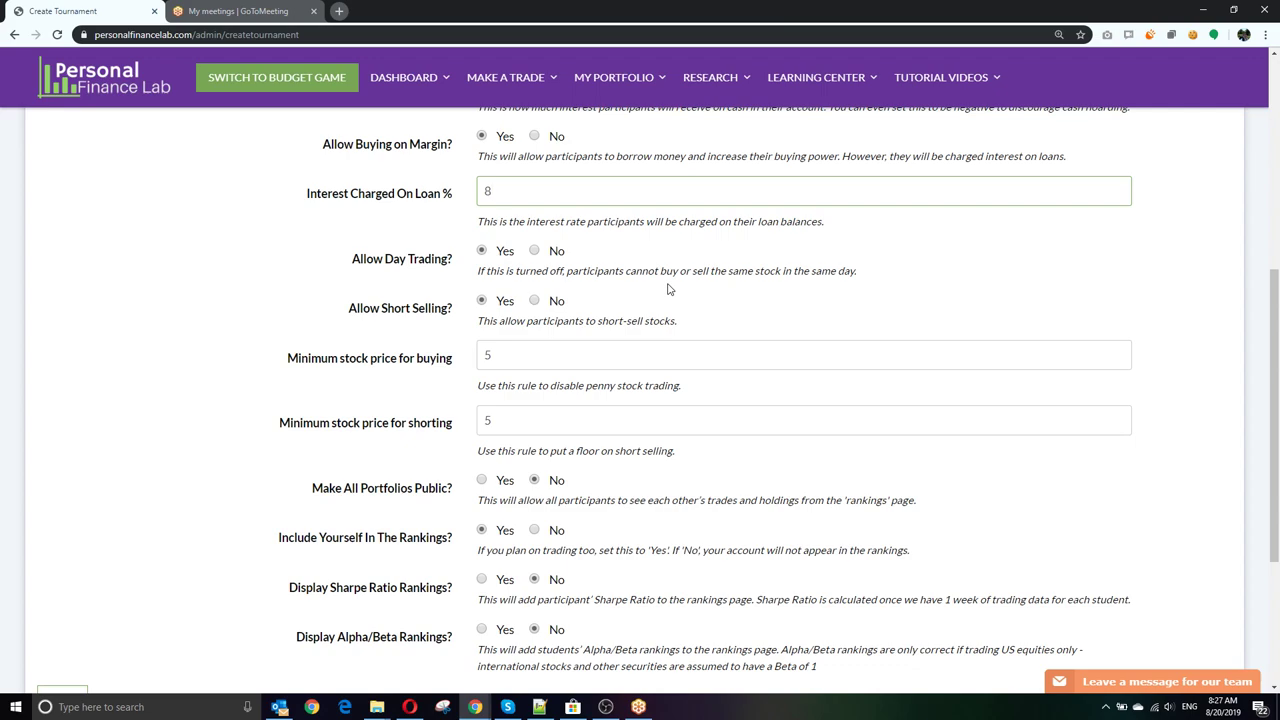
scroll(674, 323, down, 2)
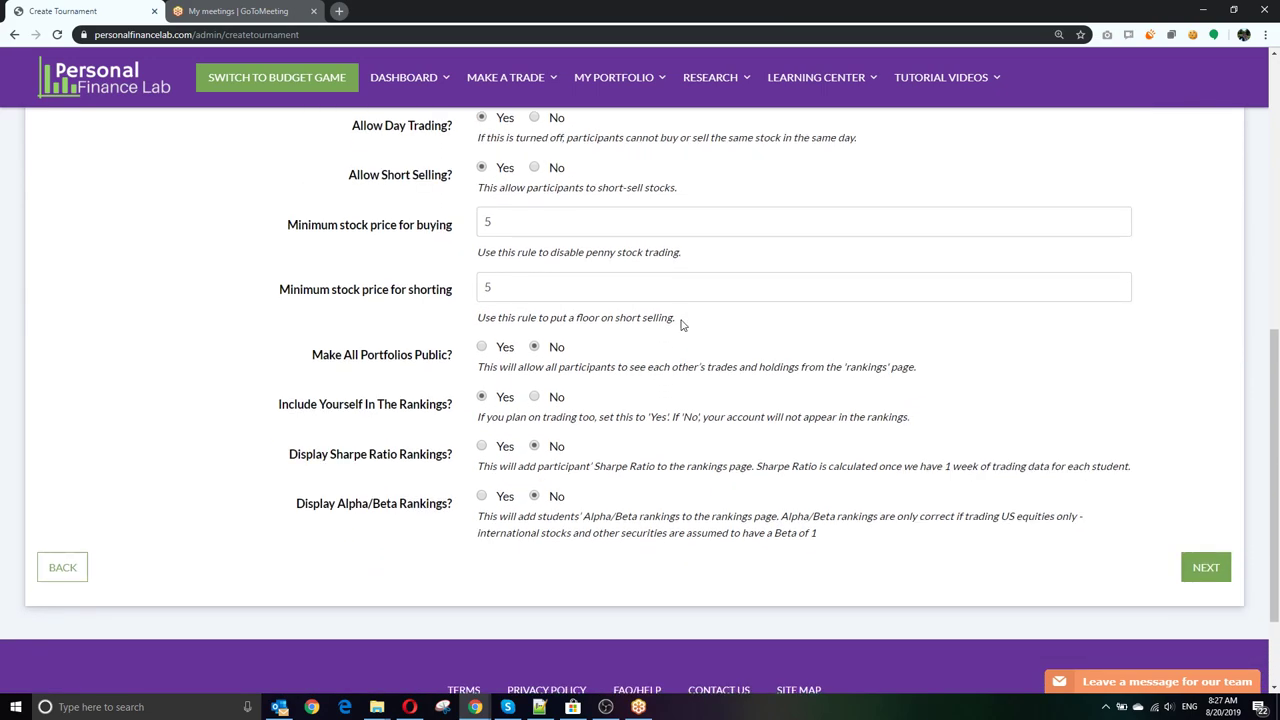
click(517, 222)
key(BackSpace)
text(0)
key(Tab)
text(0)
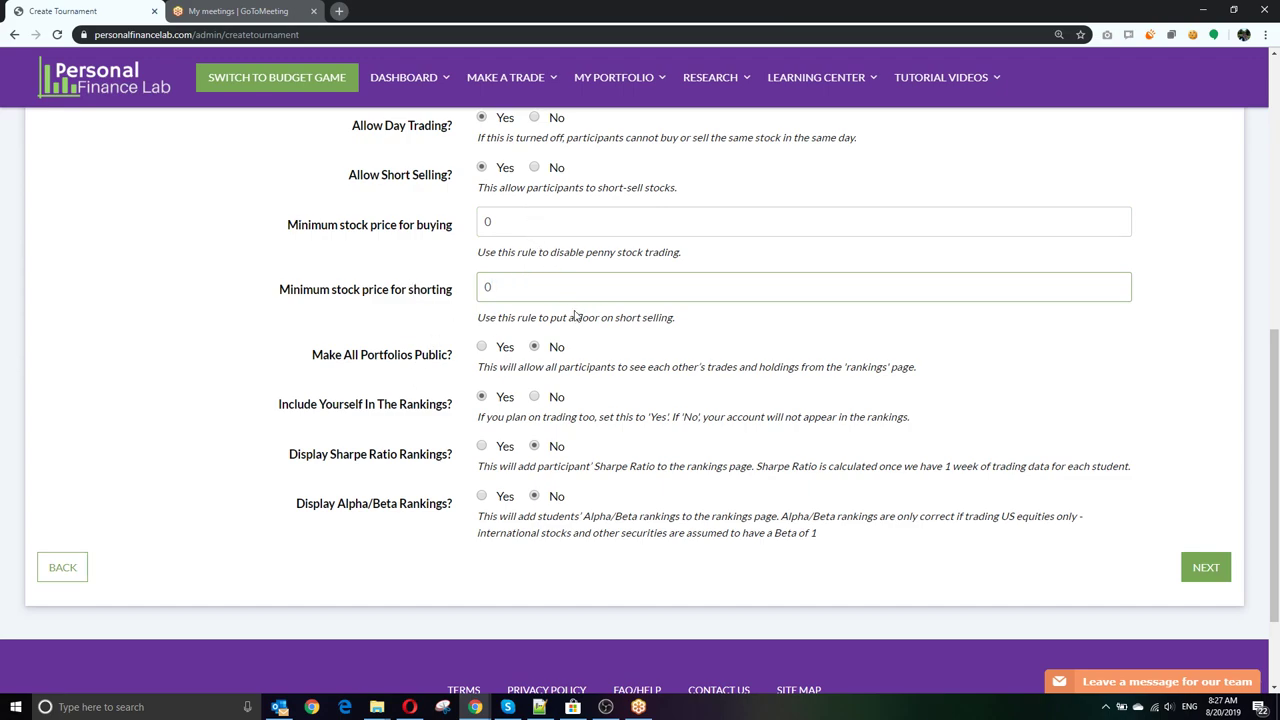
scroll(578, 316, down, 1)
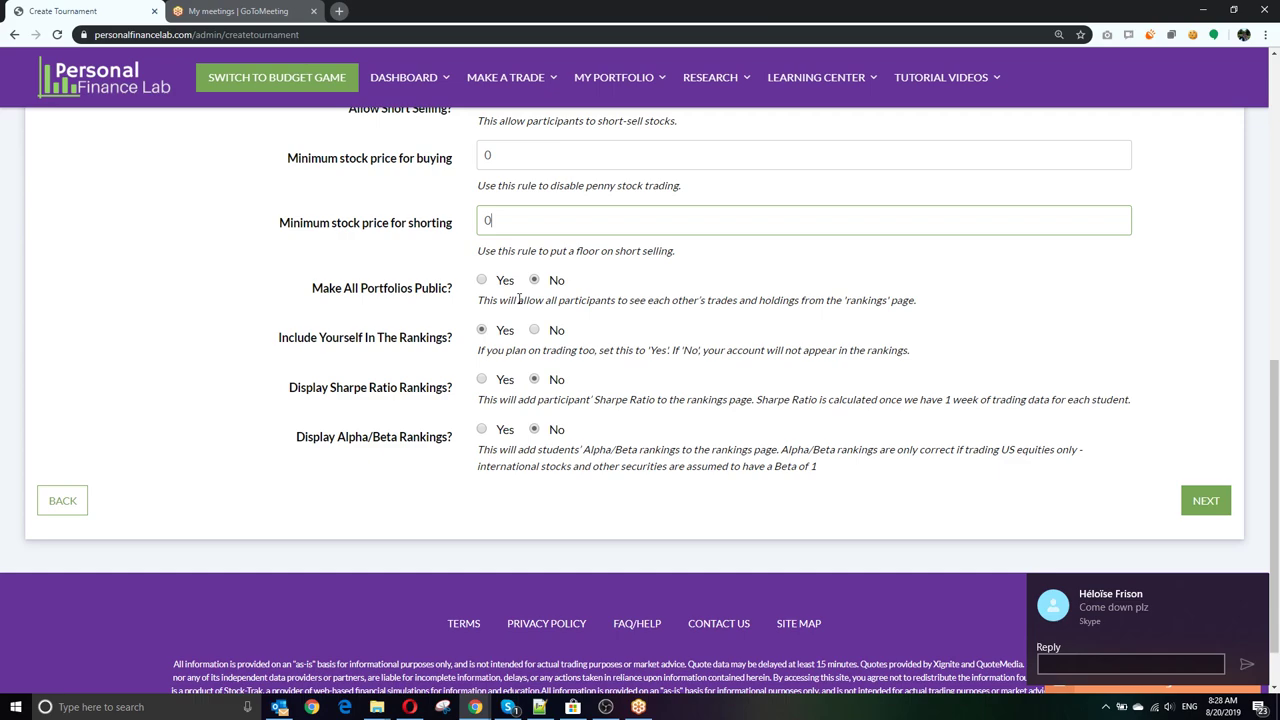
Step: Dismiss the chat and email notifications, then set Display Sharpe Ratio Rankings to Yes
click(1255, 594)
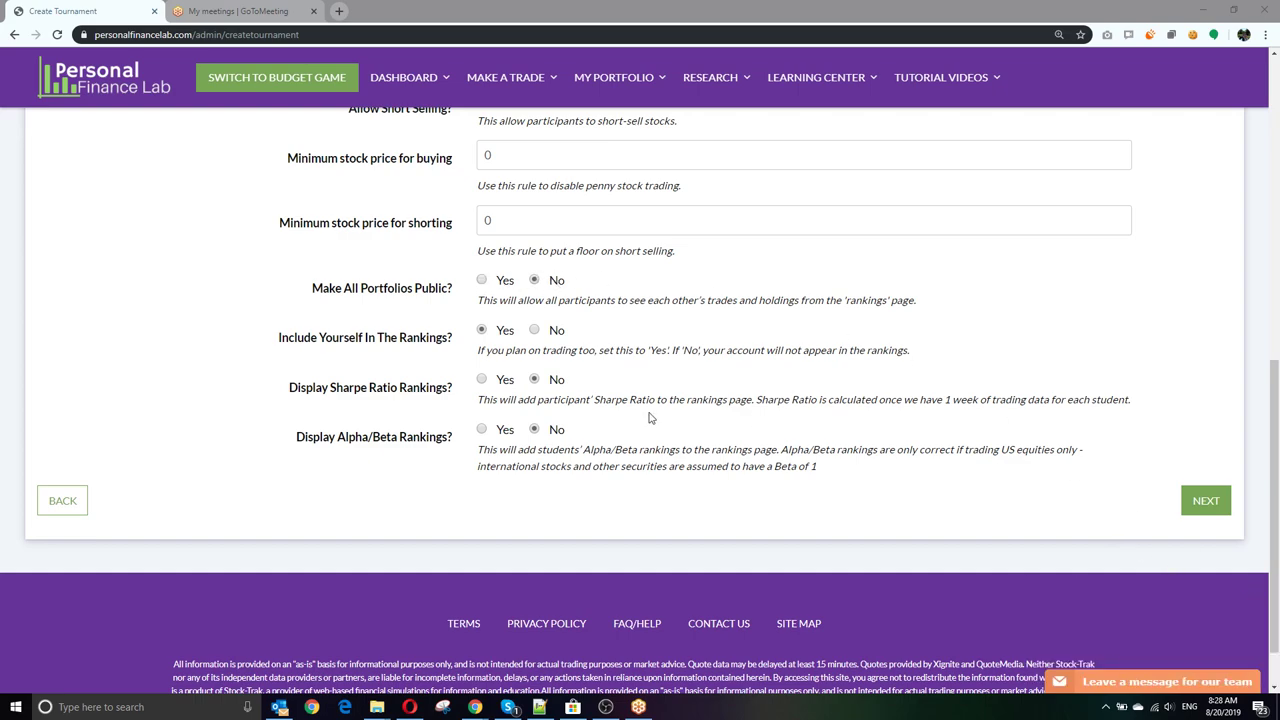
click(521, 230)
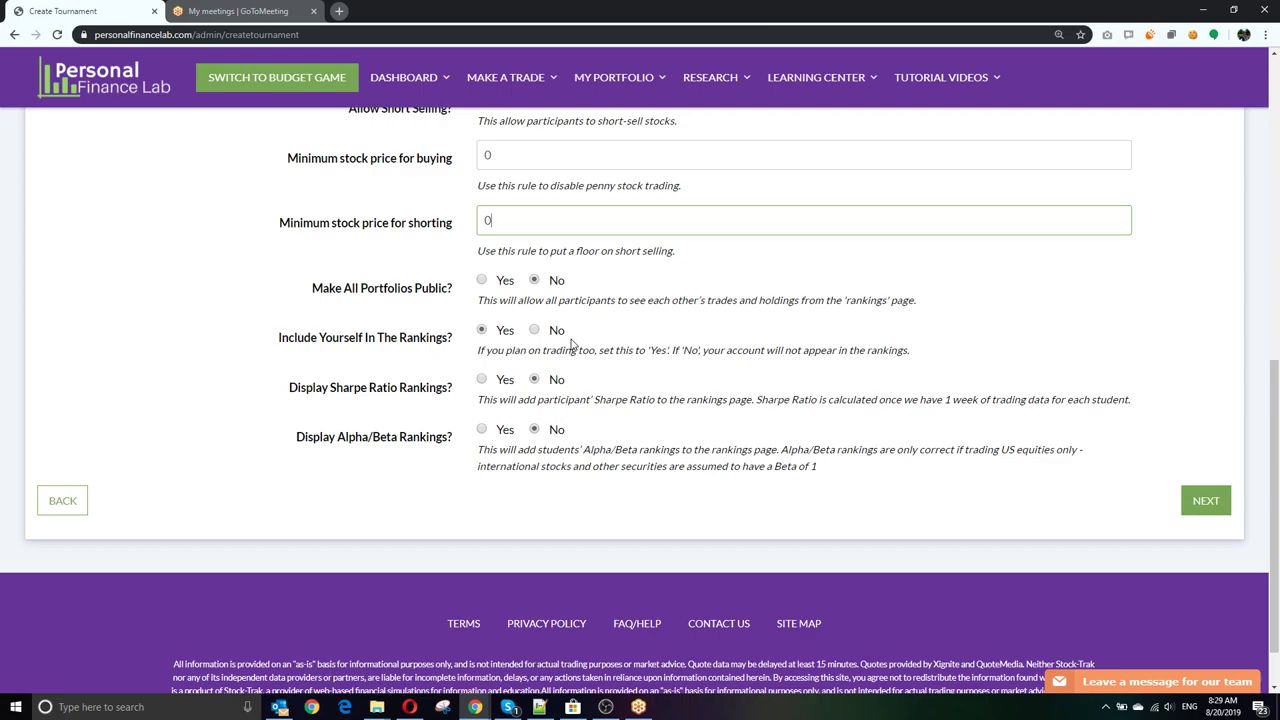
scroll(571, 343, down, 1)
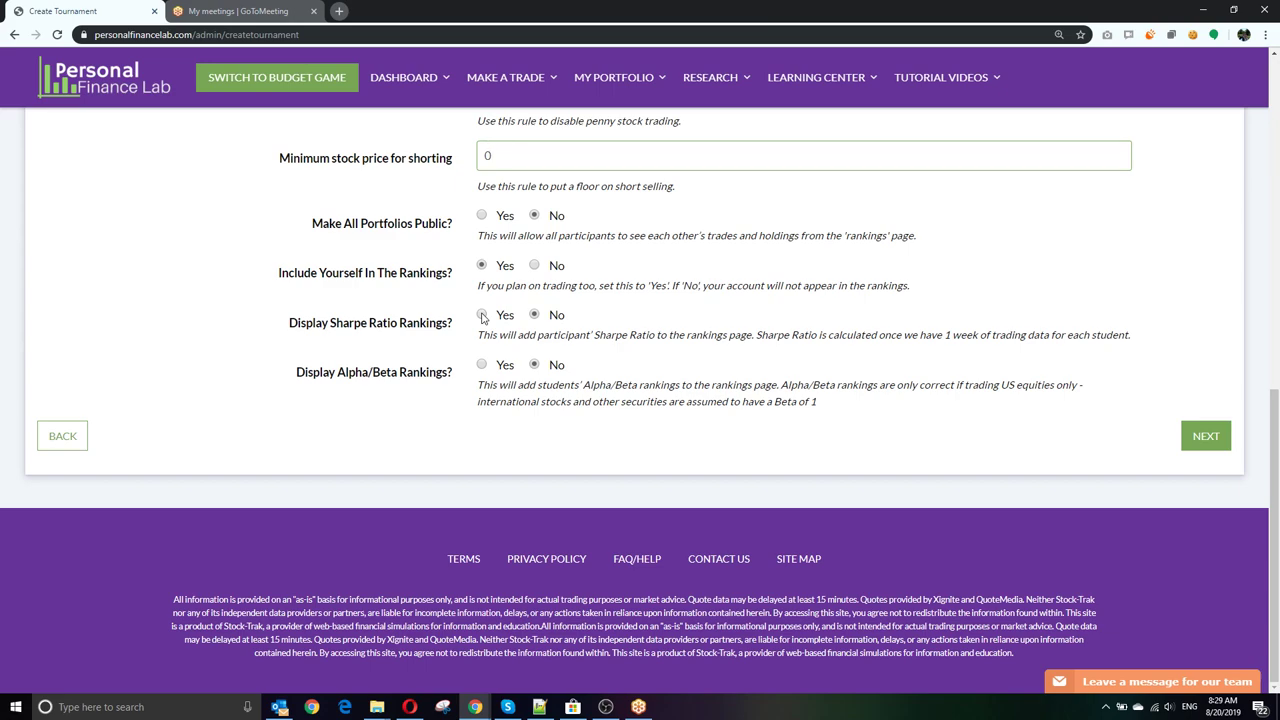
click(482, 315)
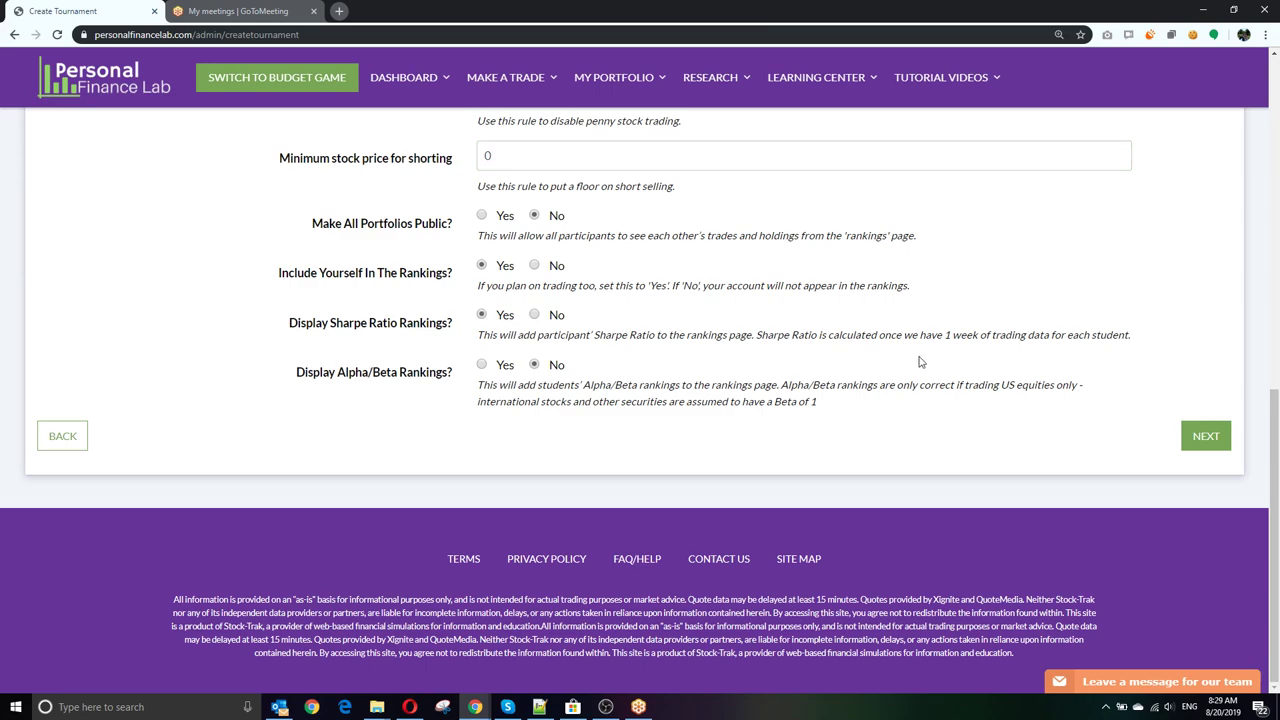
click(1192, 436)
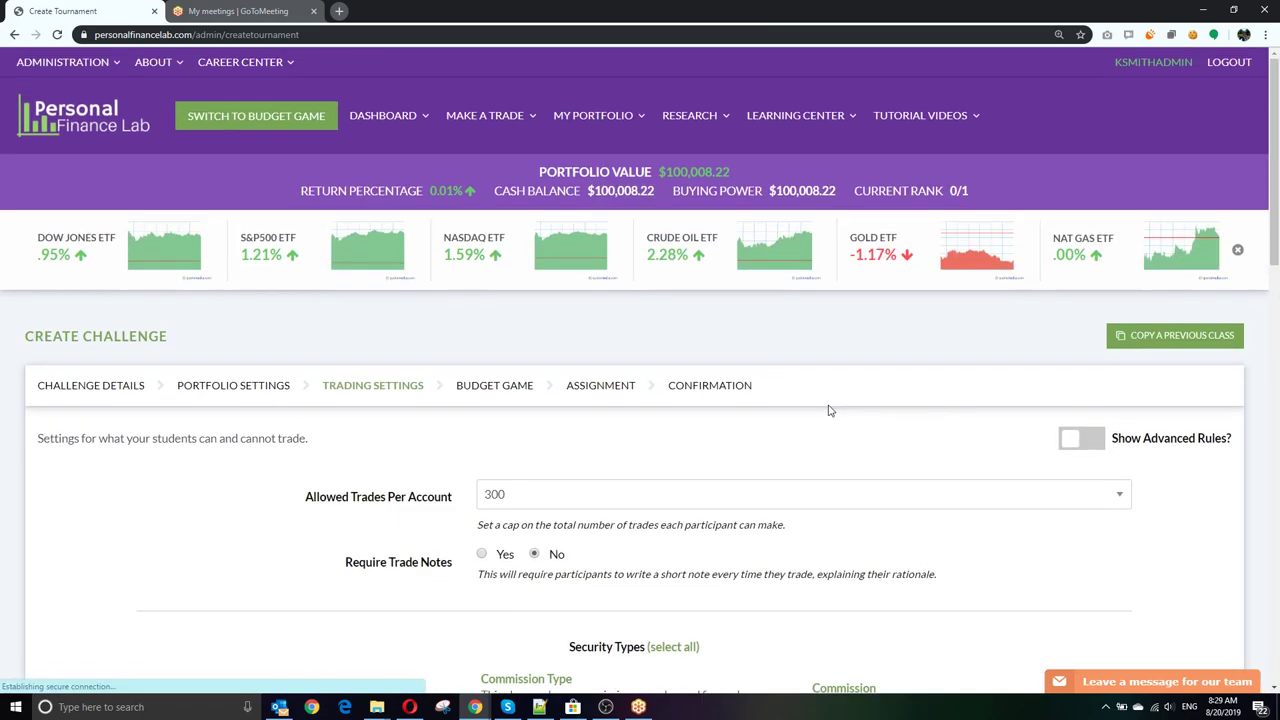
scroll(253, 453, down, 3)
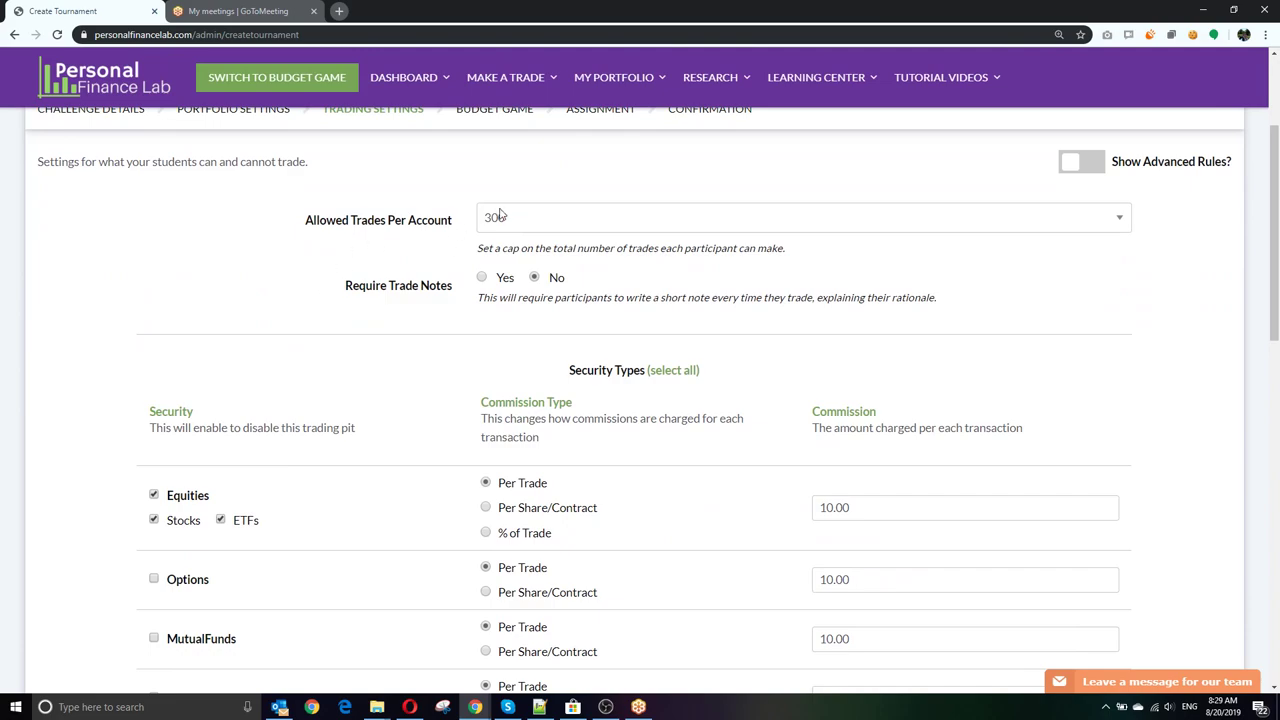
click(552, 220)
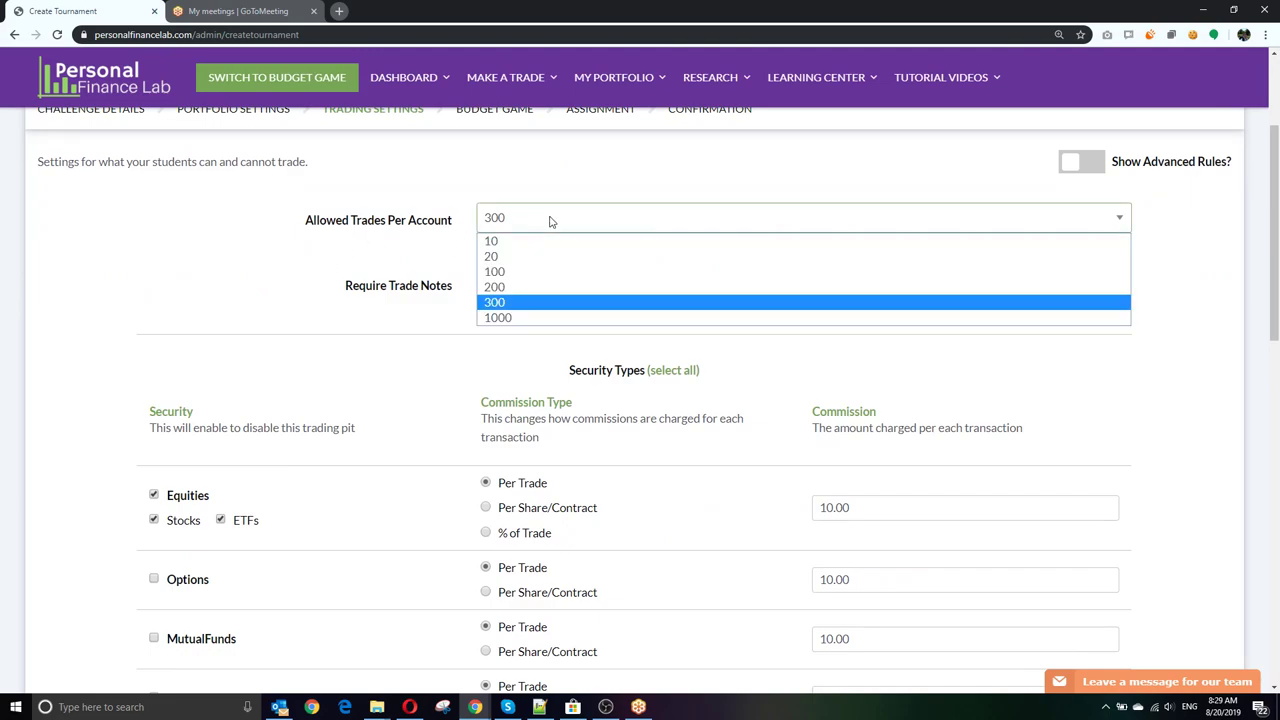
click(520, 303)
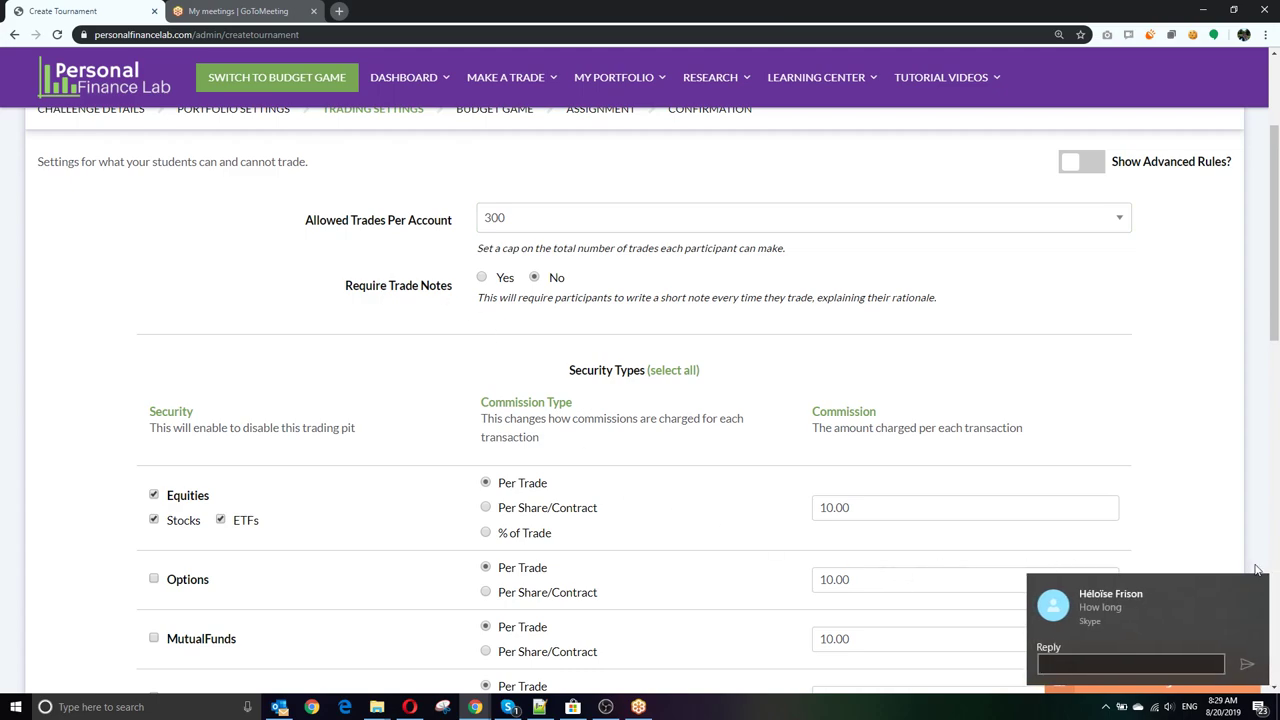
click(1258, 585)
click(906, 462)
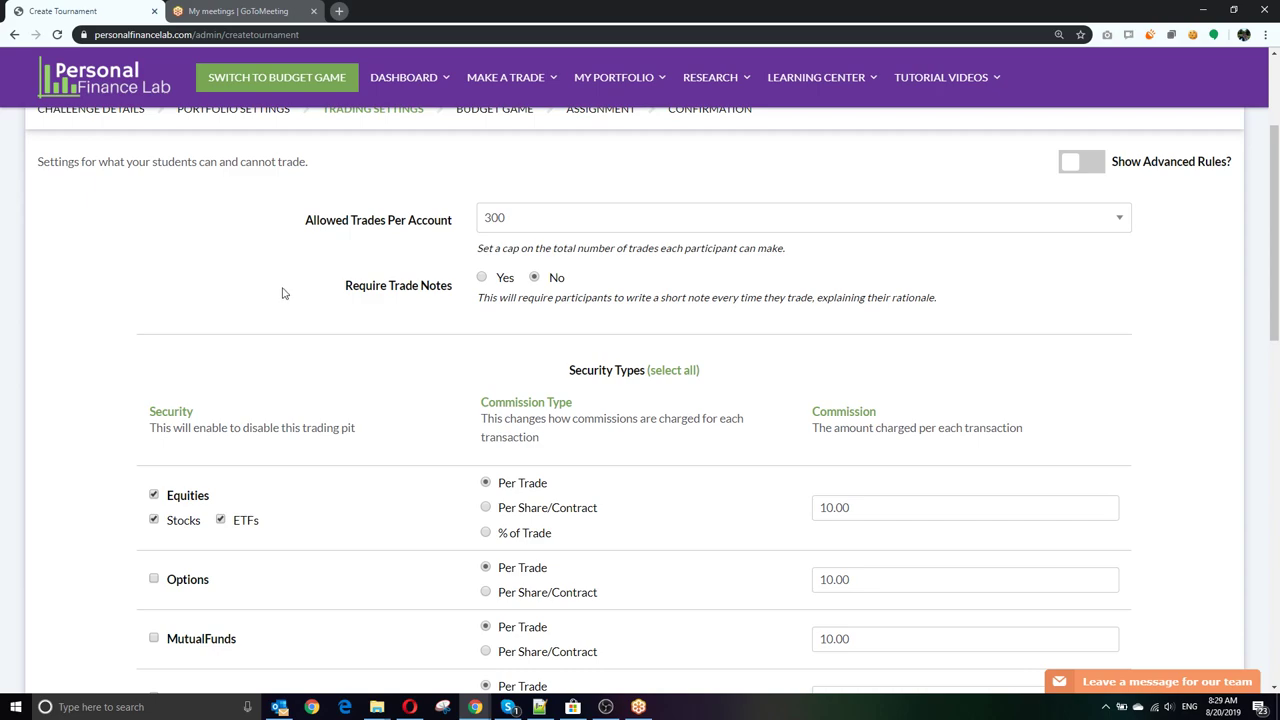
click(496, 216)
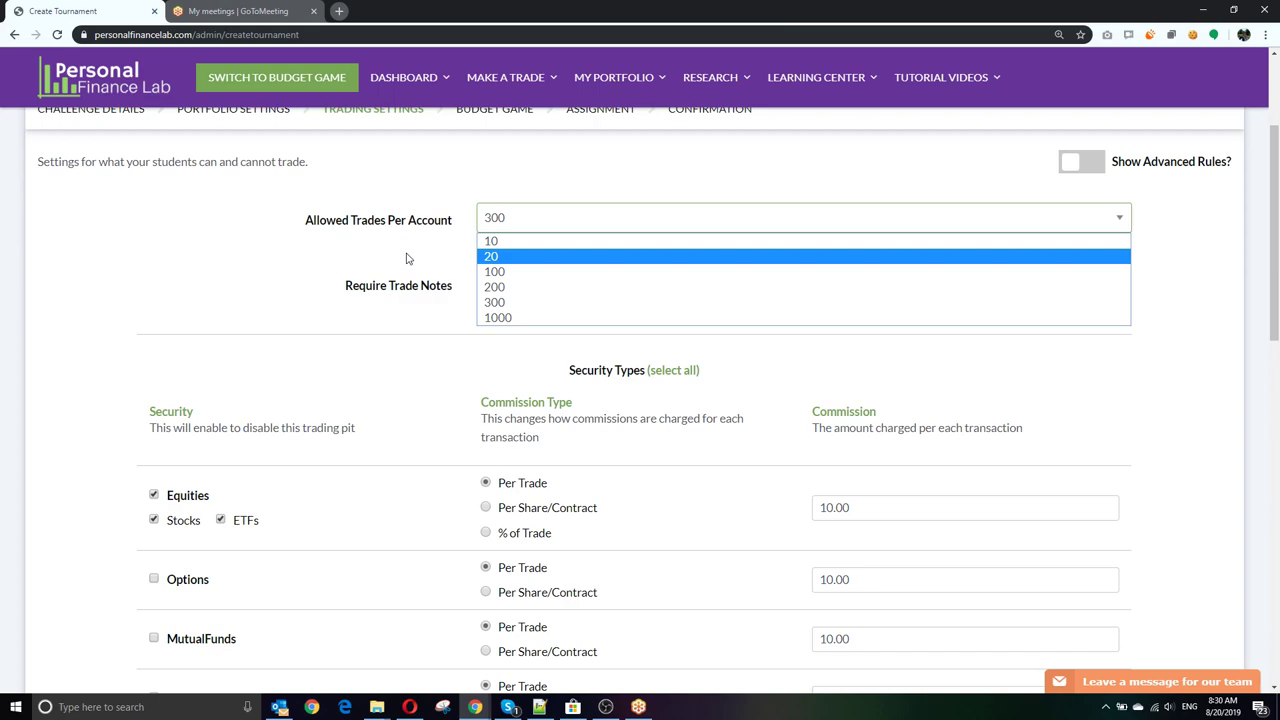
click(406, 259)
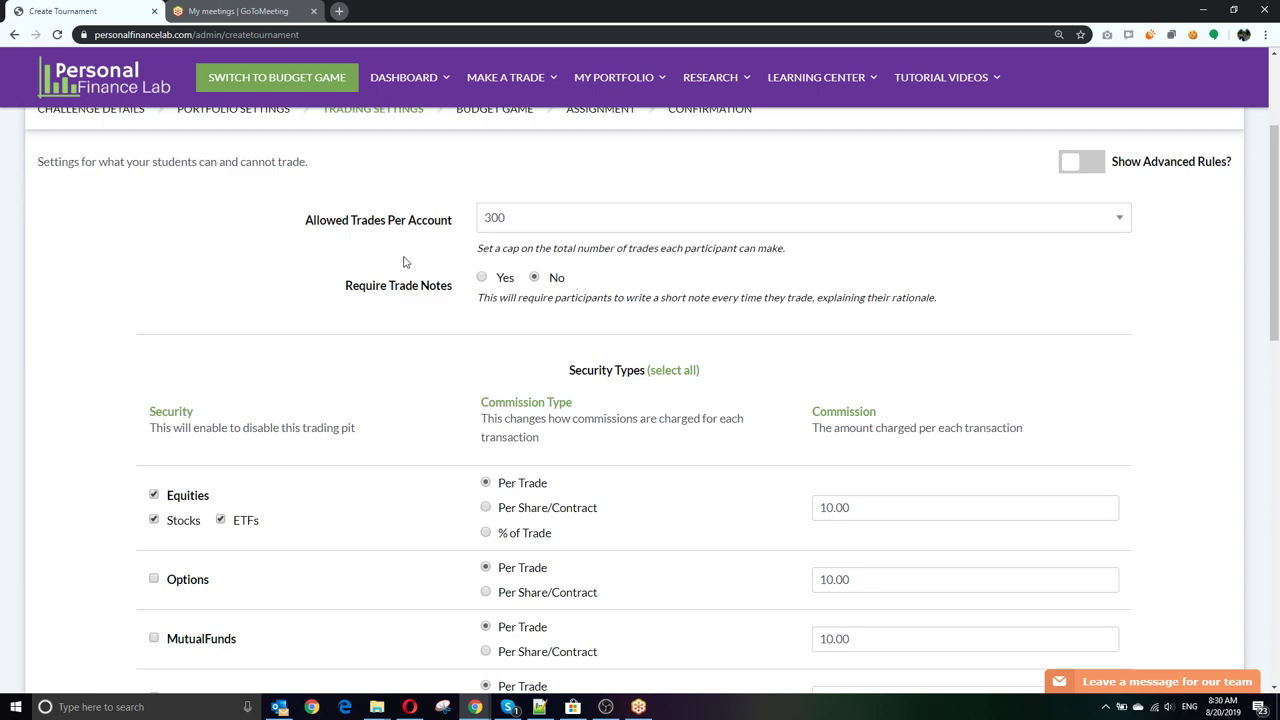
scroll(360, 255, down, 1)
click(482, 211)
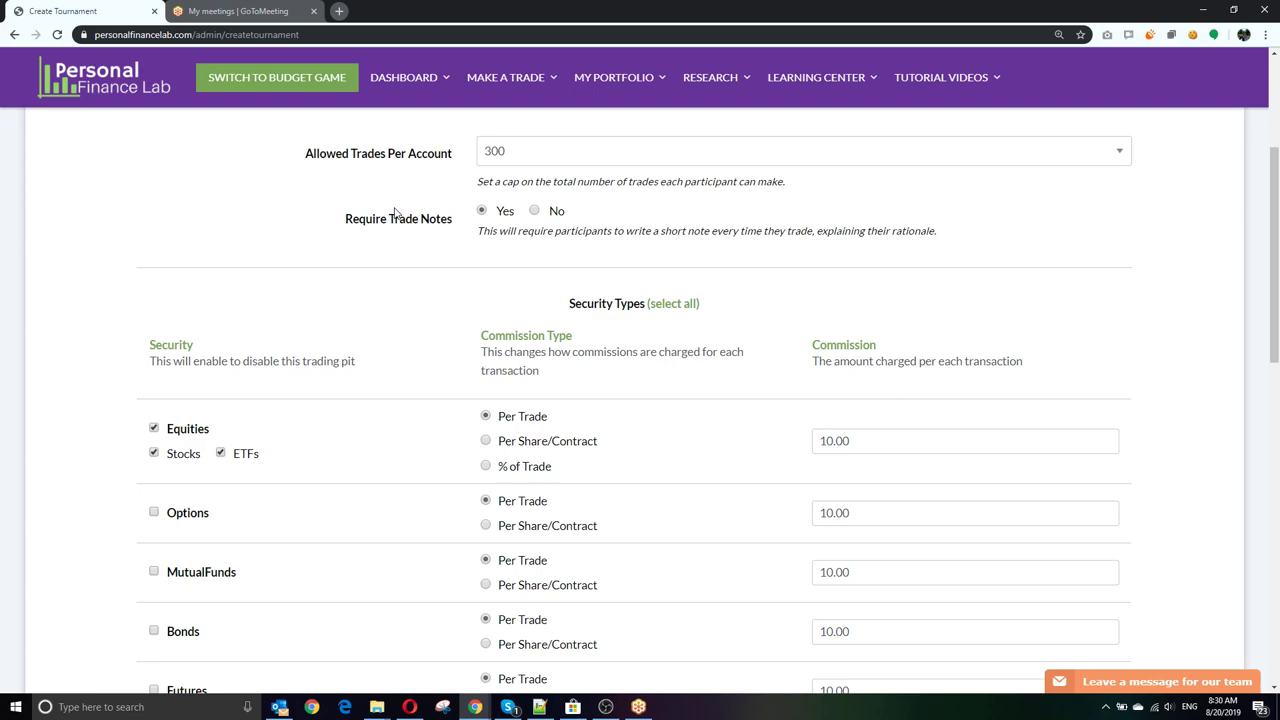
click(534, 211)
scroll(295, 258, down, 2)
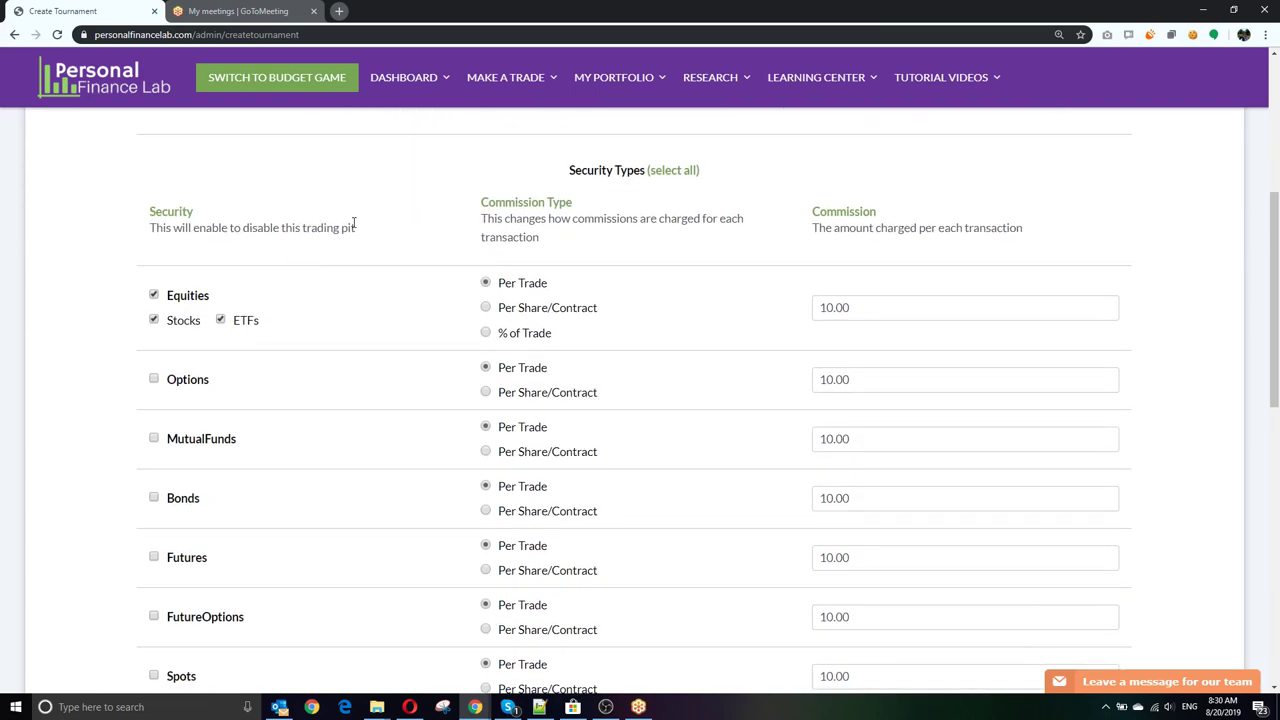
scroll(595, 335, up, 4)
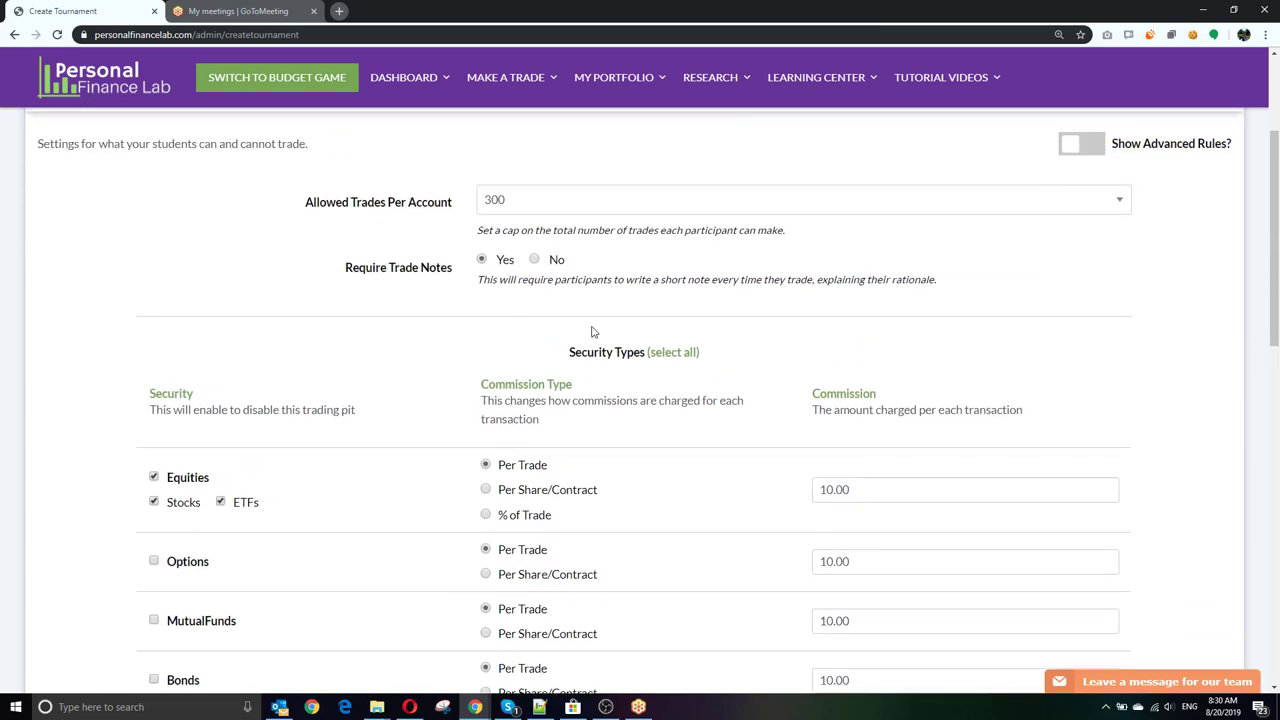
Step: Show the advanced rules and set the Equities Position Limit to 25%
click(1083, 233)
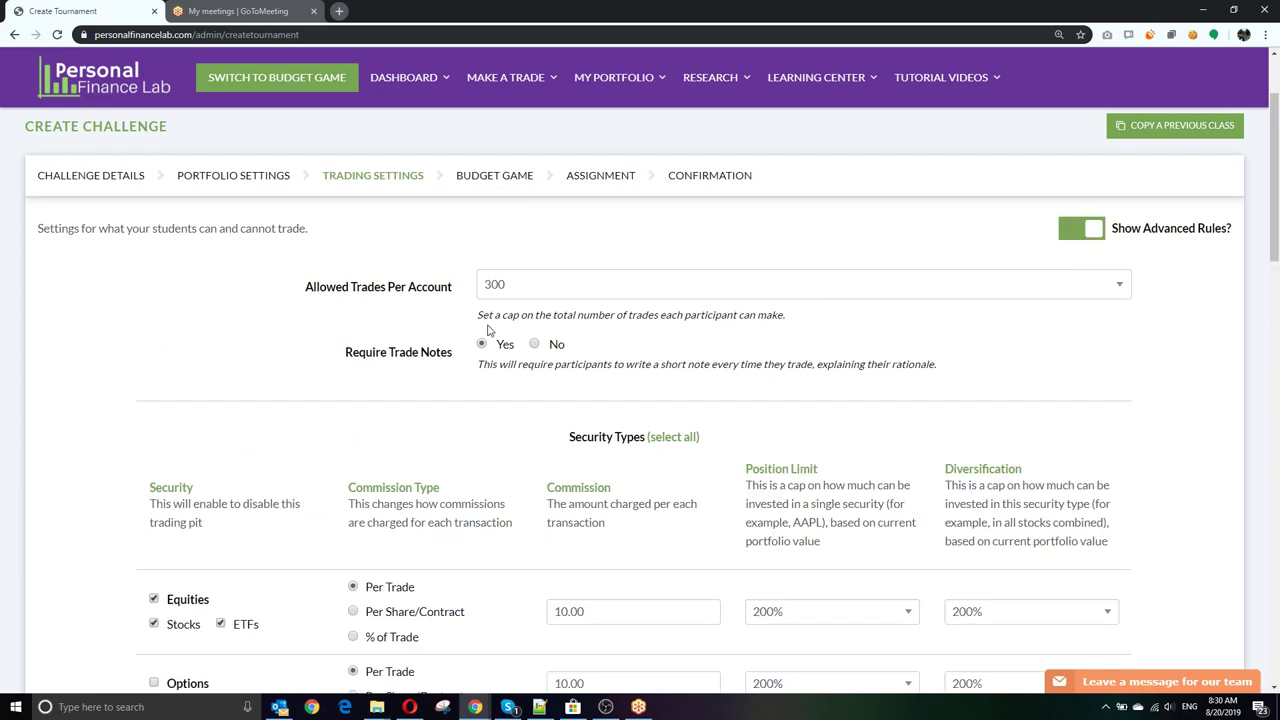
scroll(649, 337, down, 4)
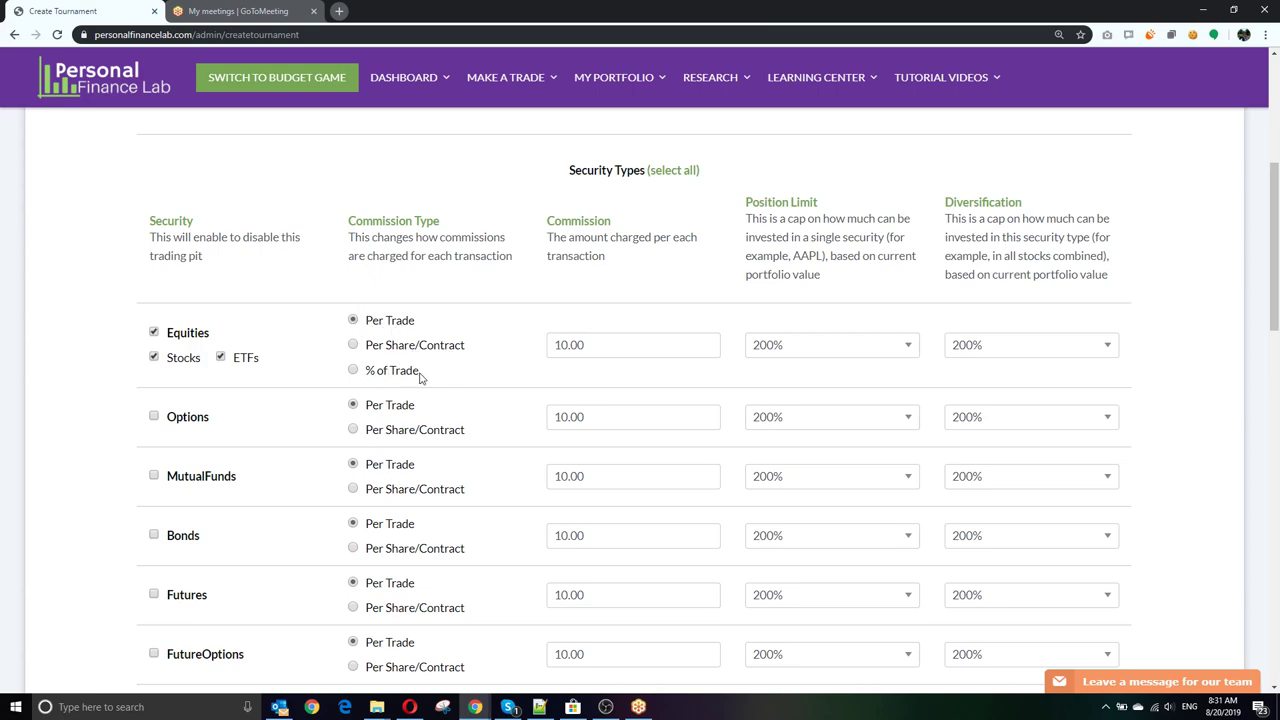
click(588, 345)
click(785, 352)
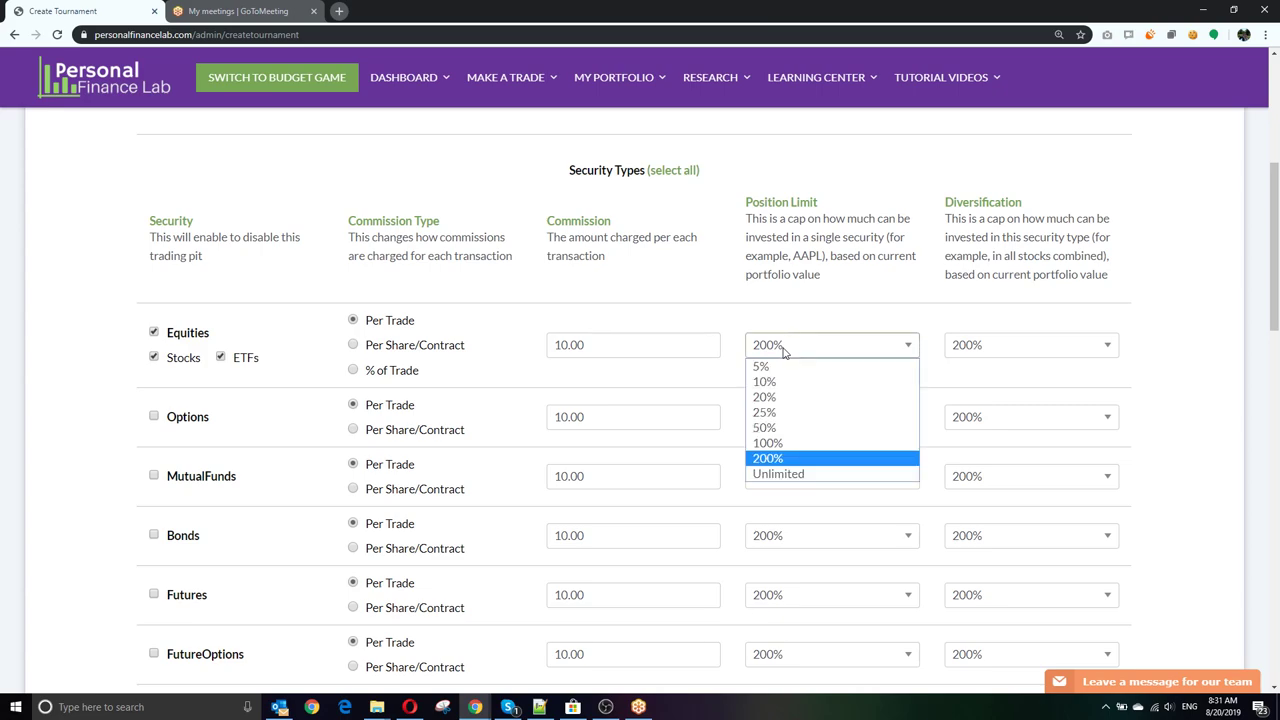
click(776, 413)
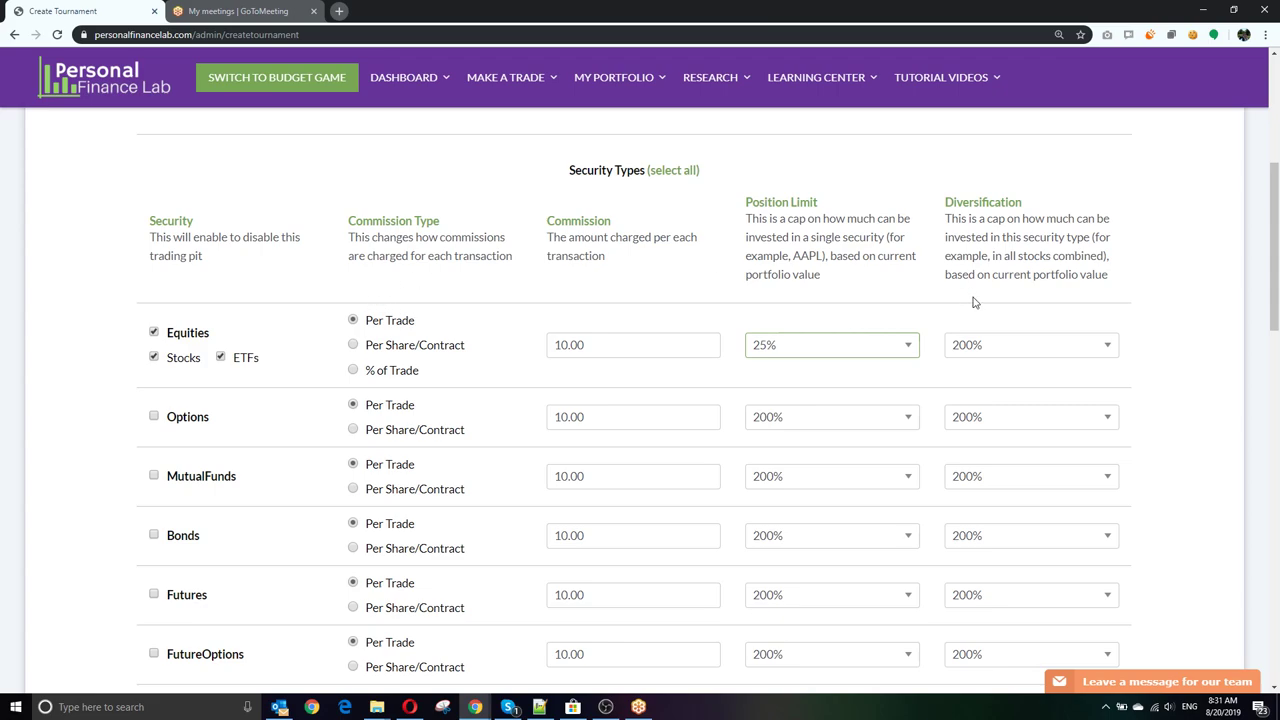
Step: Set the Equities Diversification dropdown to 50%
click(997, 344)
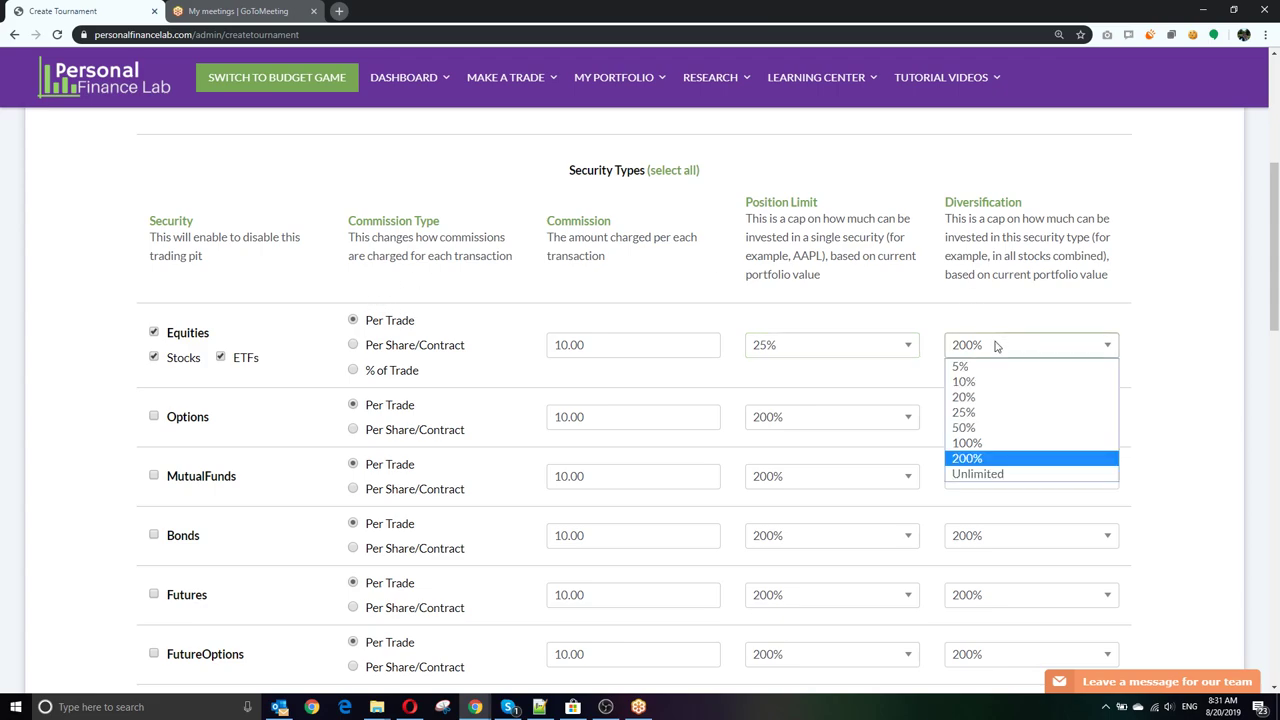
click(973, 428)
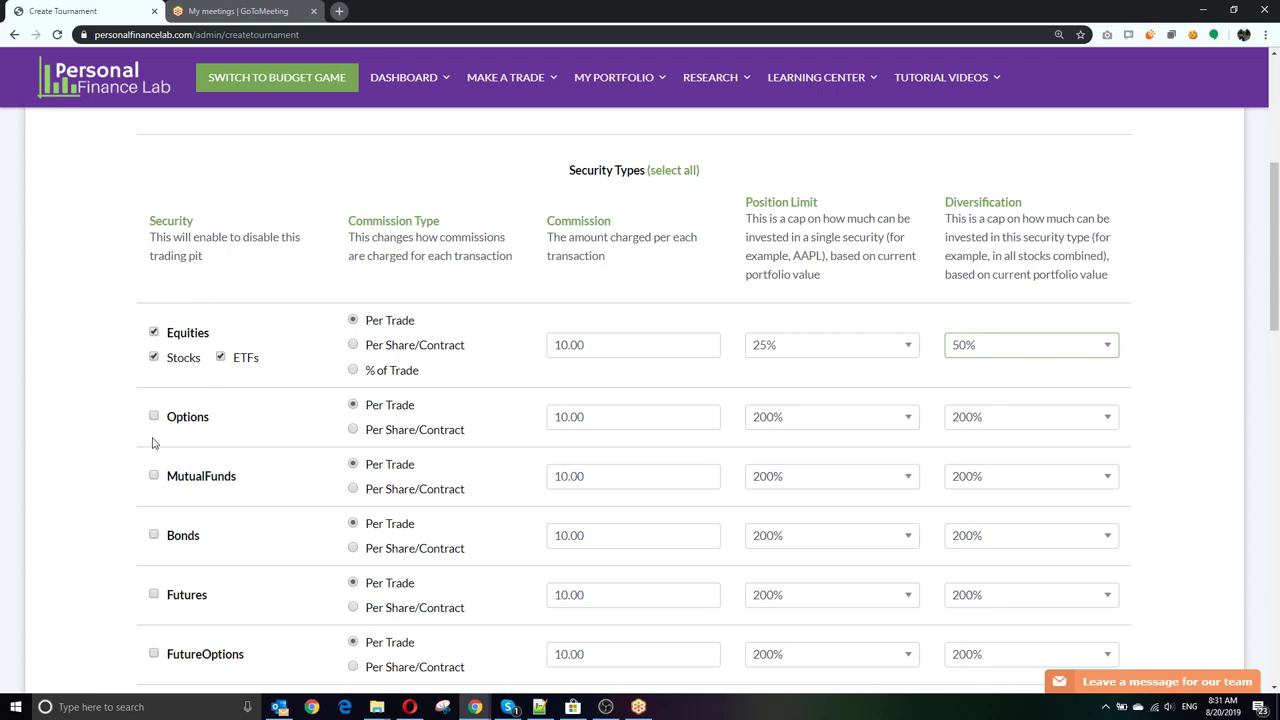
Step: Tick MutualFunds and Bonds under Security Types
click(154, 476)
click(154, 536)
scroll(215, 457, down, 1)
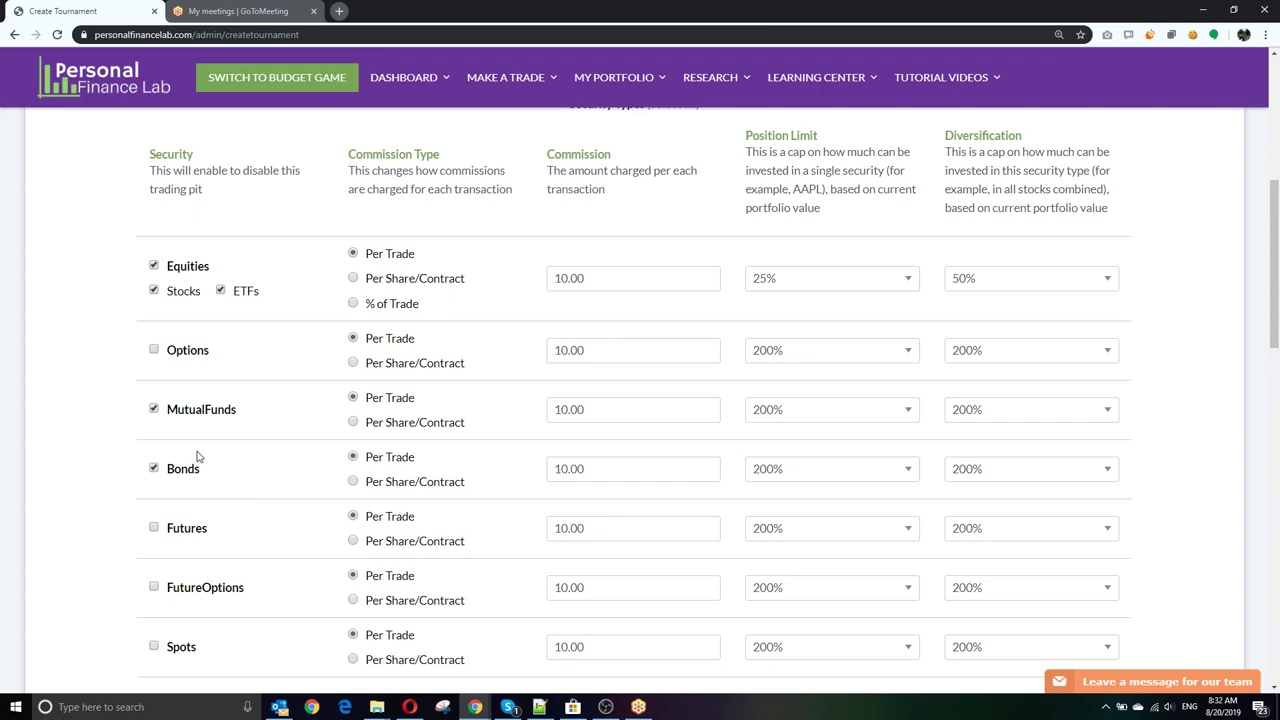
scroll(118, 454, down, 1)
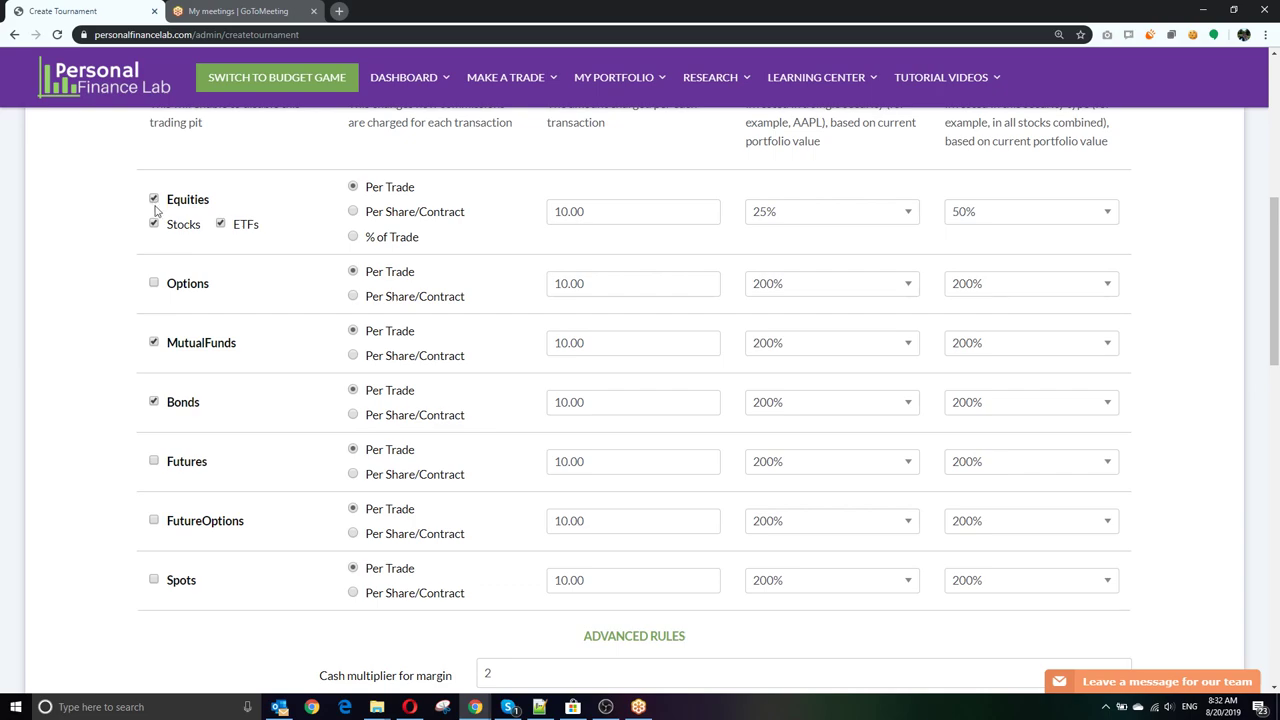
Step: Untick MutualFunds, Bonds and ETFs, set Equities Diversification to 25%, keeping Position Limit 25%
click(153, 342)
click(153, 402)
click(221, 223)
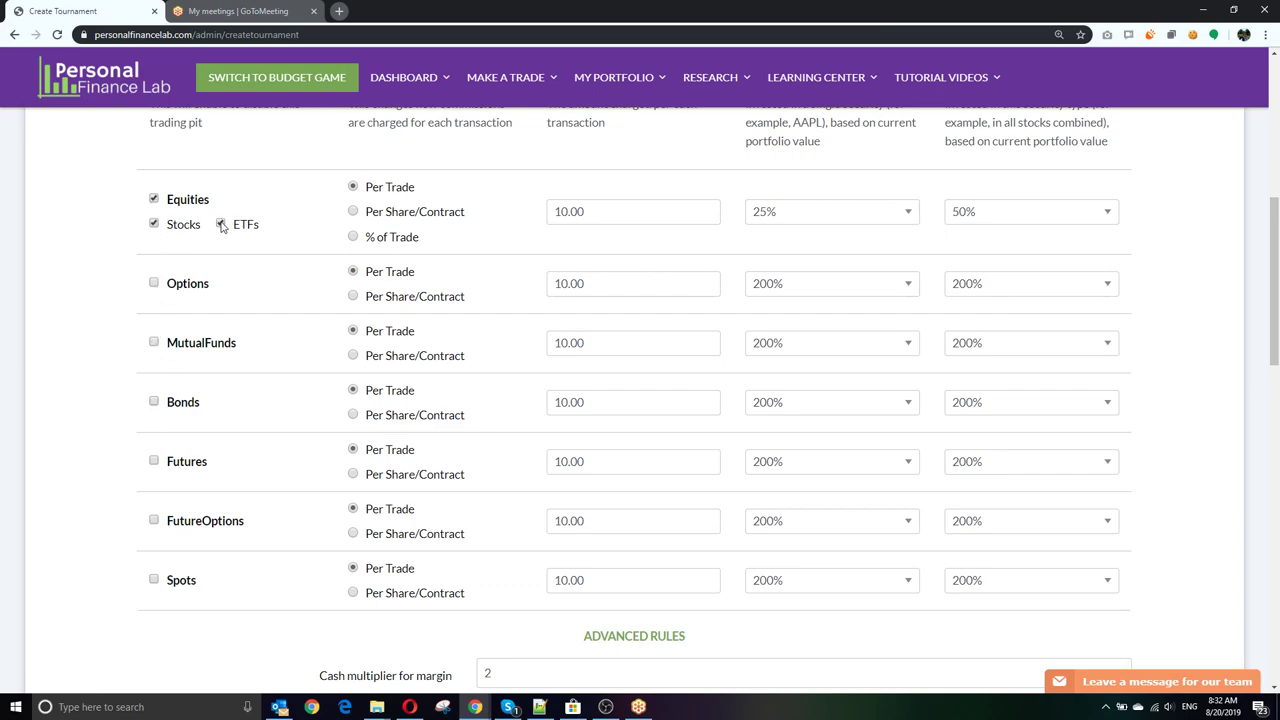
click(990, 220)
click(975, 283)
click(889, 215)
click(892, 215)
Step: Re-tick MutualFunds, Bonds and ETFs, cap MutualFunds Diversification at 25%, restore Equities to 50%
click(154, 343)
click(154, 401)
click(998, 348)
click(986, 406)
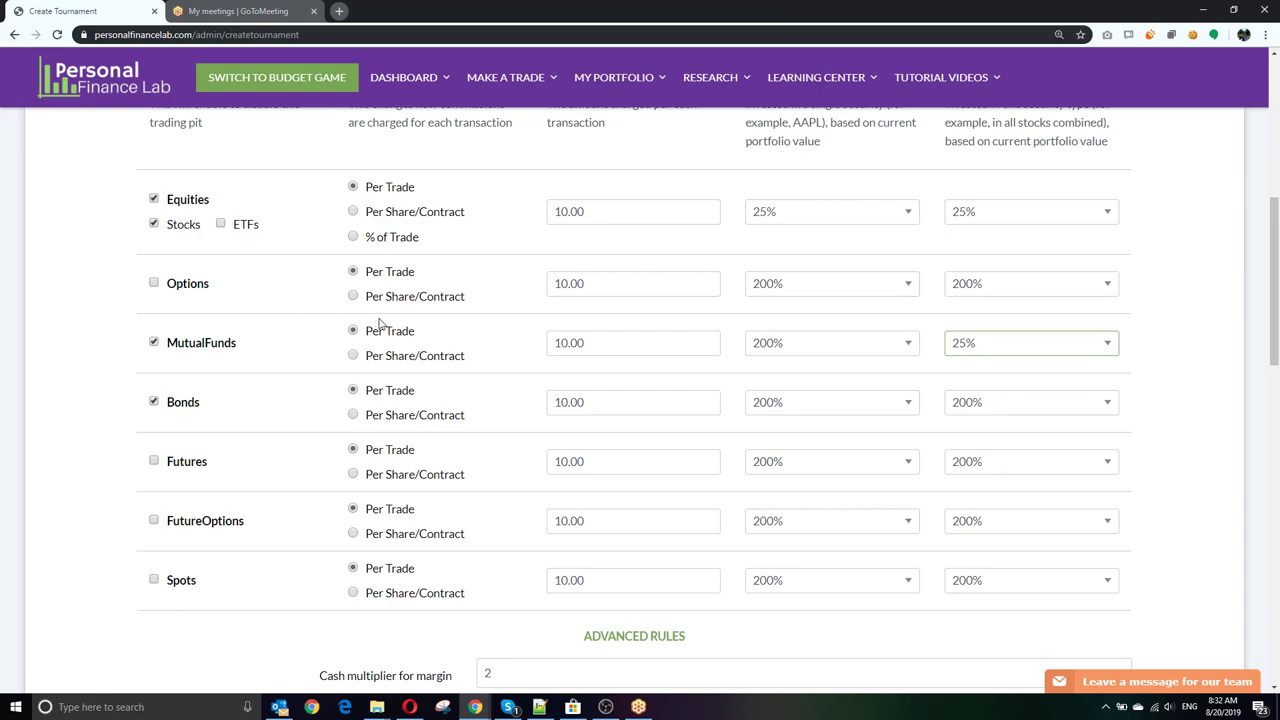
click(221, 224)
click(1037, 212)
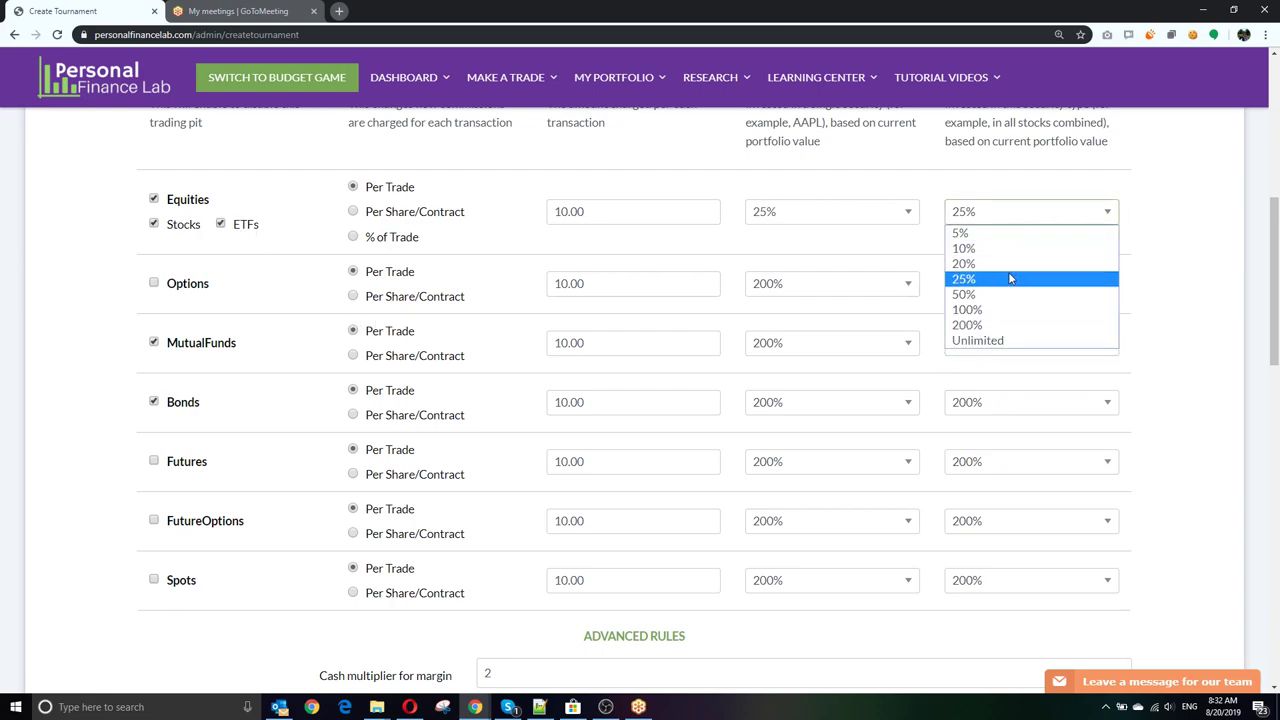
click(994, 294)
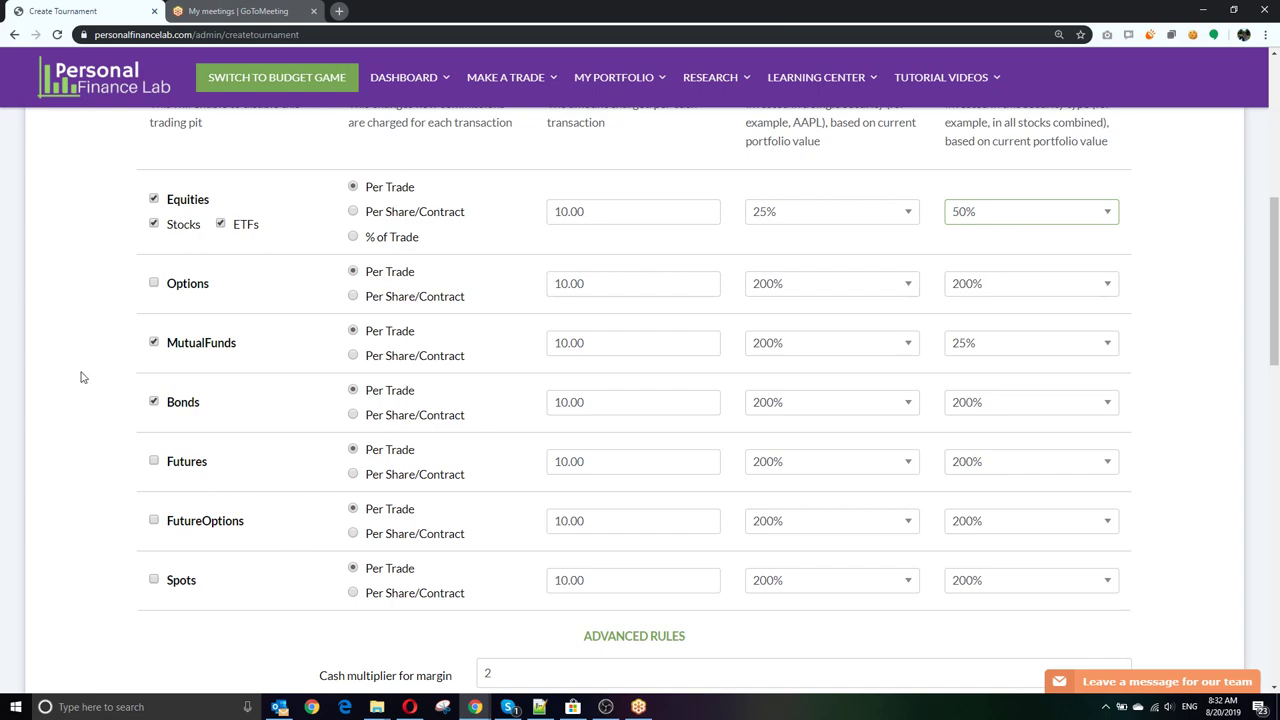
scroll(83, 377, down, 1)
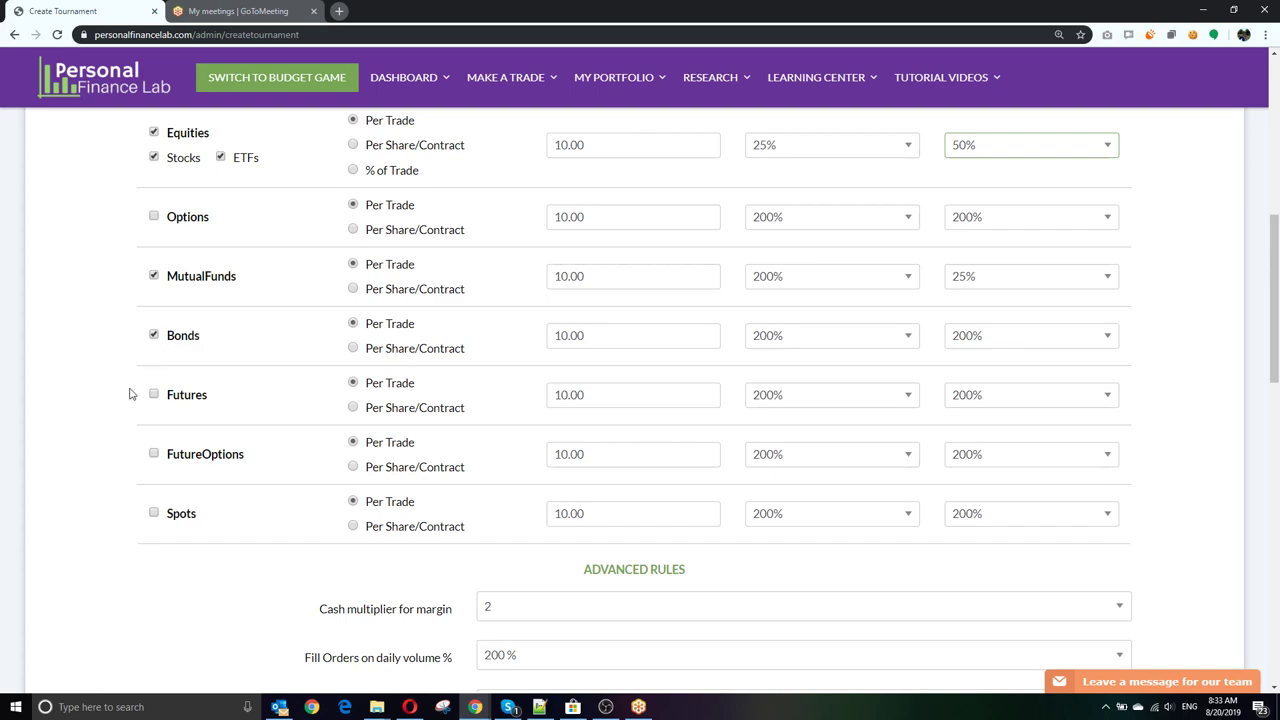
scroll(129, 393, down, 4)
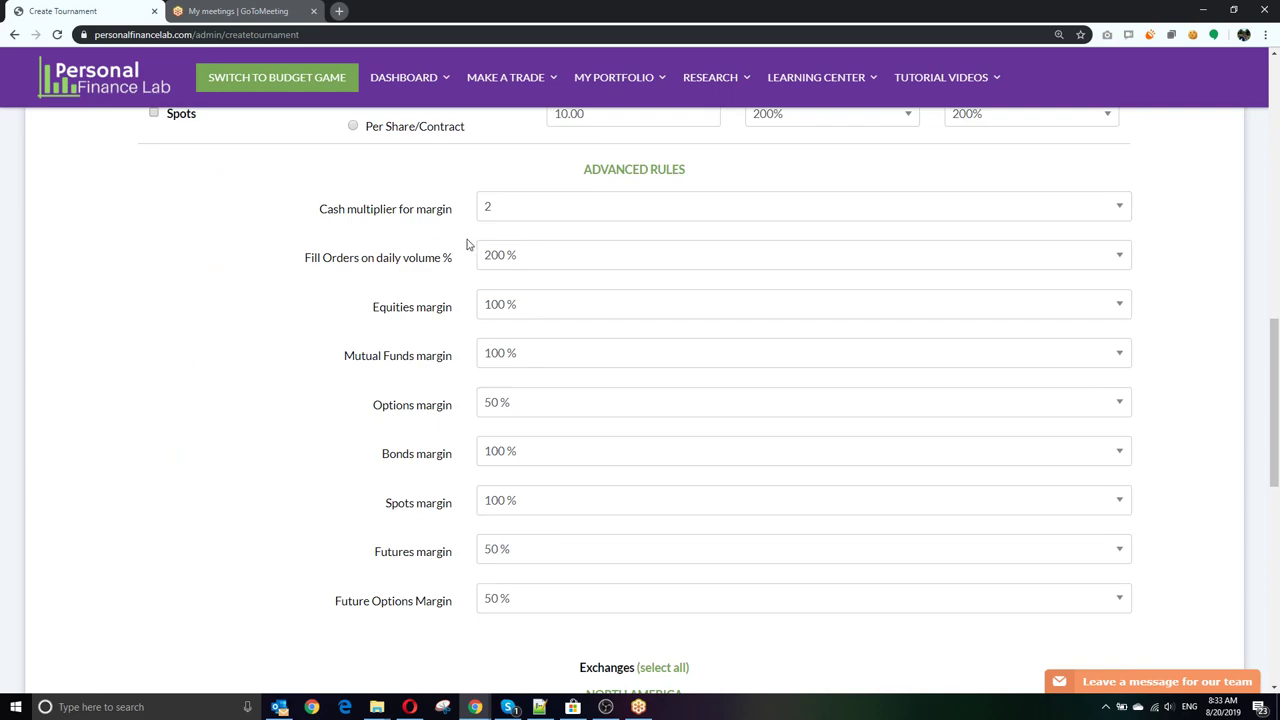
click(511, 210)
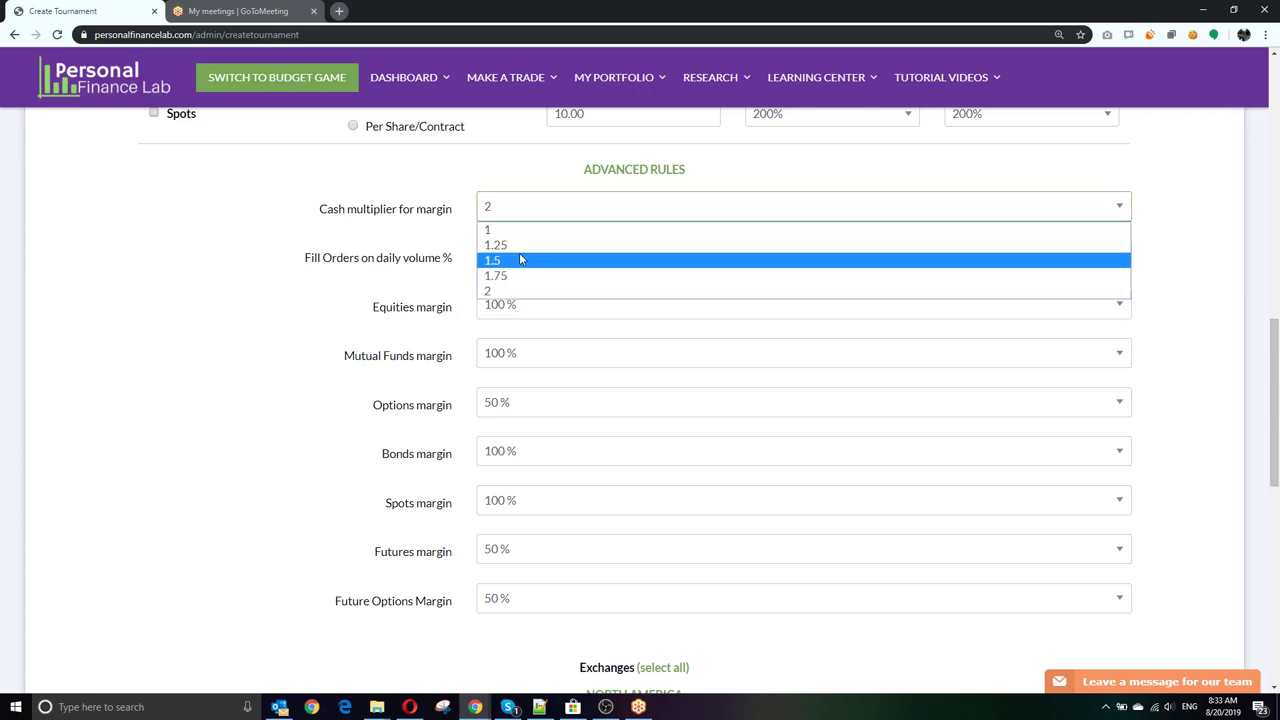
click(515, 289)
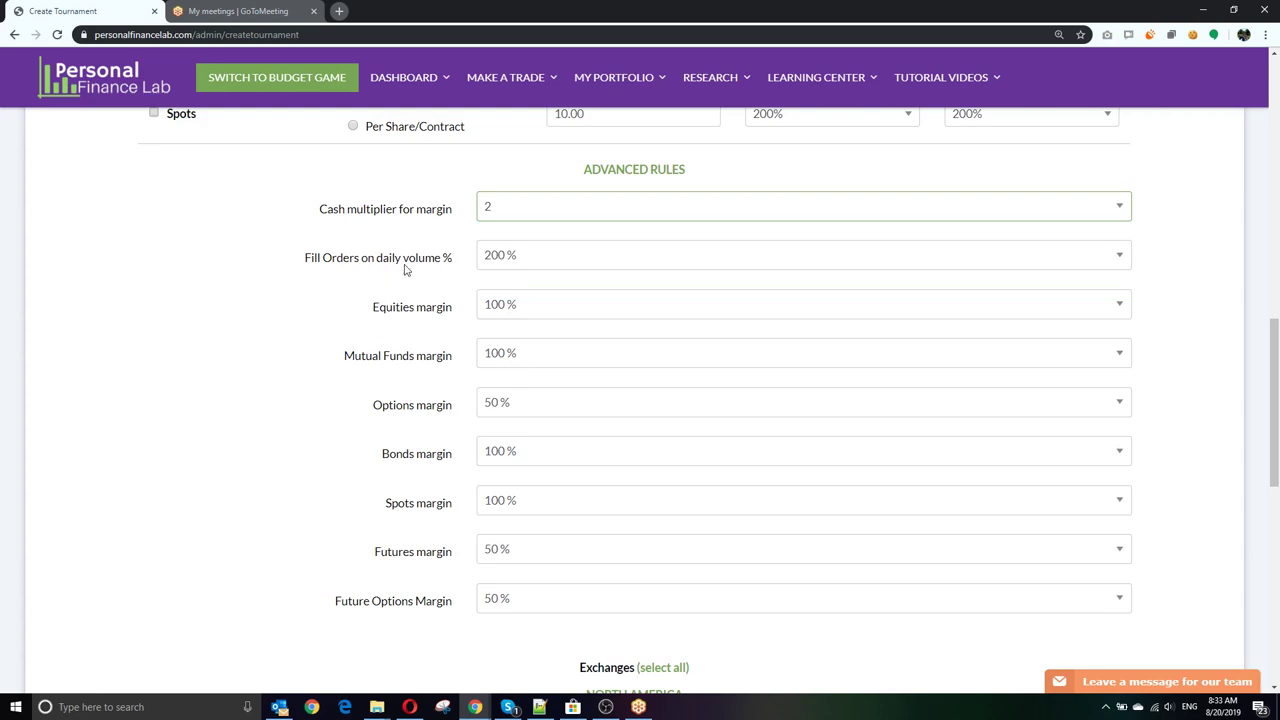
click(514, 216)
click(518, 266)
click(536, 212)
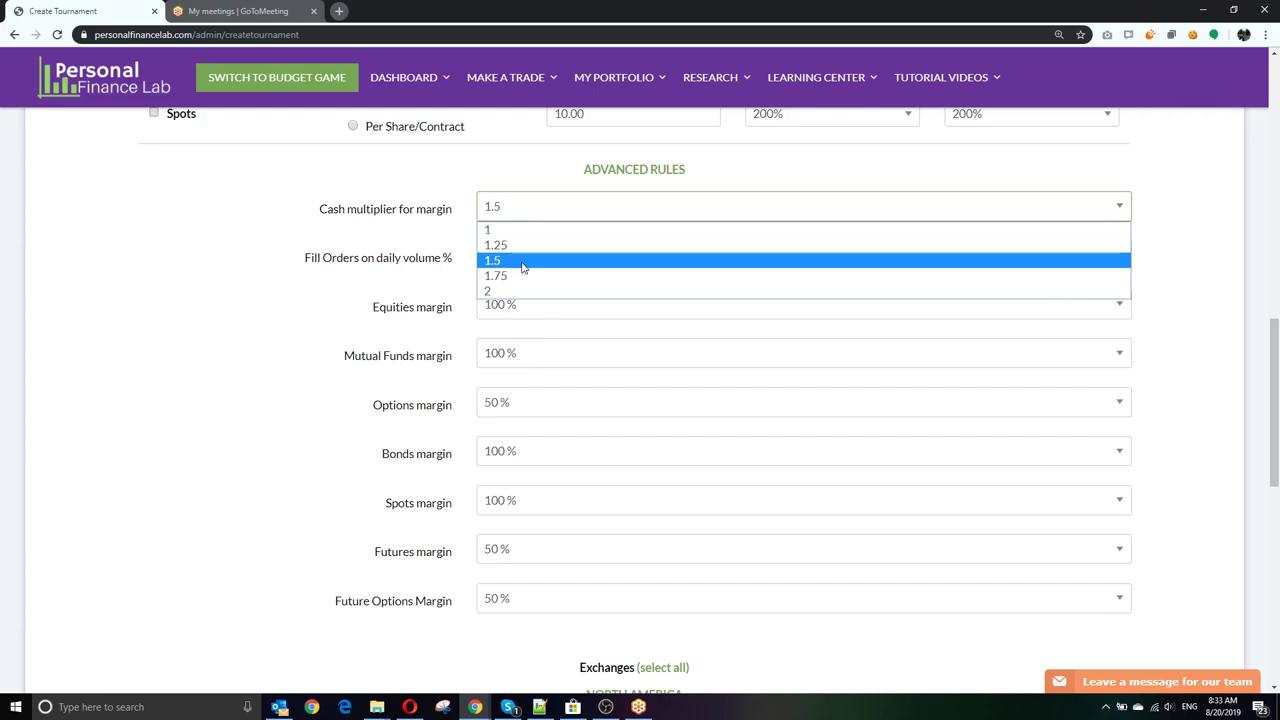
click(496, 294)
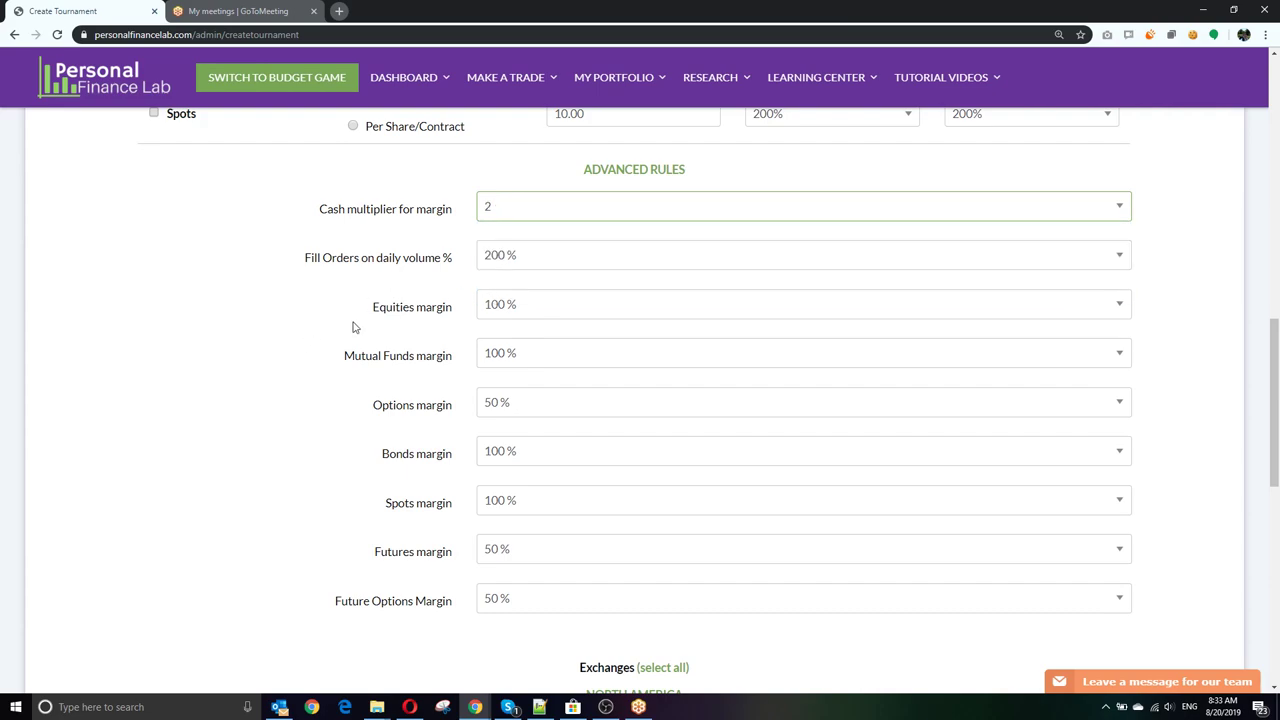
scroll(354, 326, down, 3)
scroll(352, 323, down, 2)
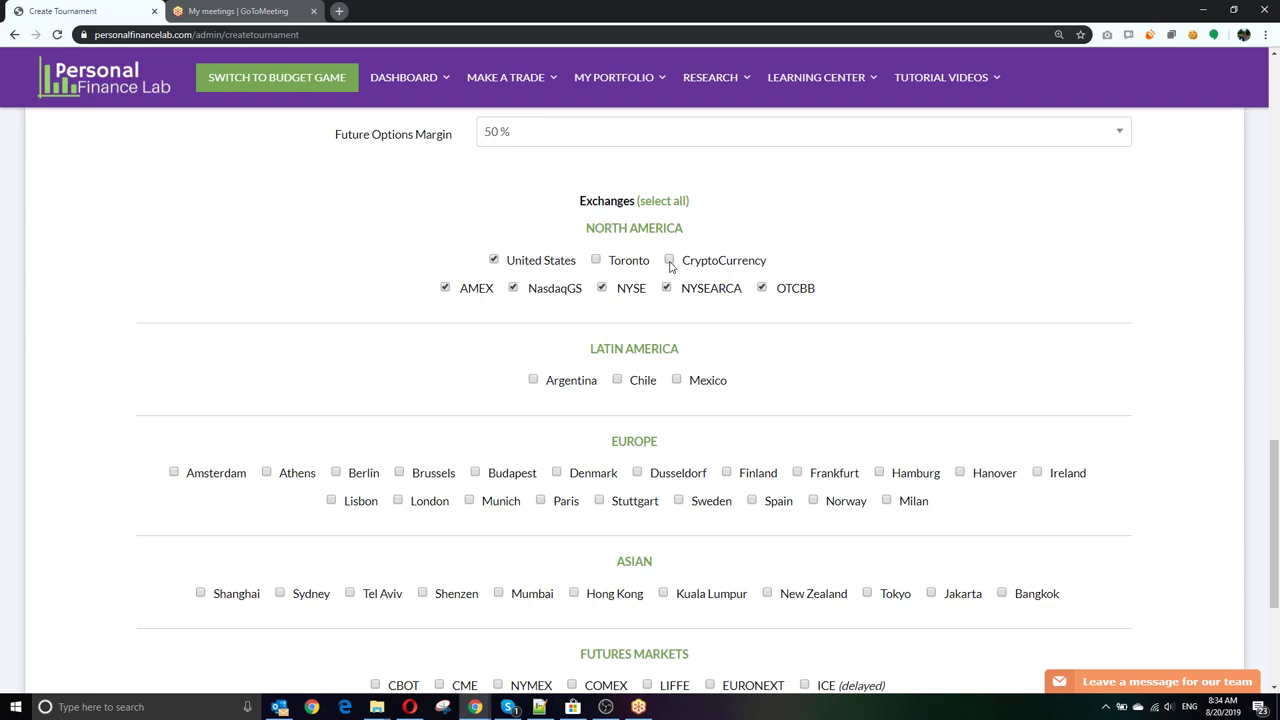
scroll(670, 265, down, 1)
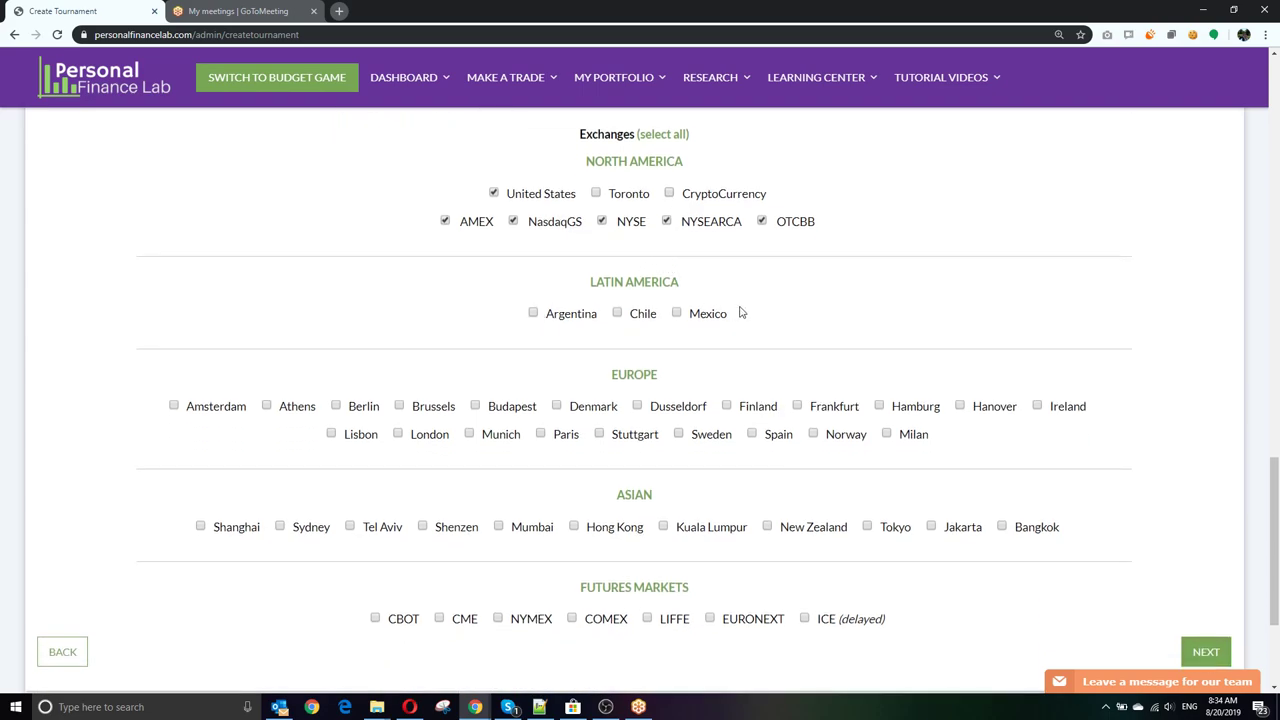
scroll(280, 335, down, 1)
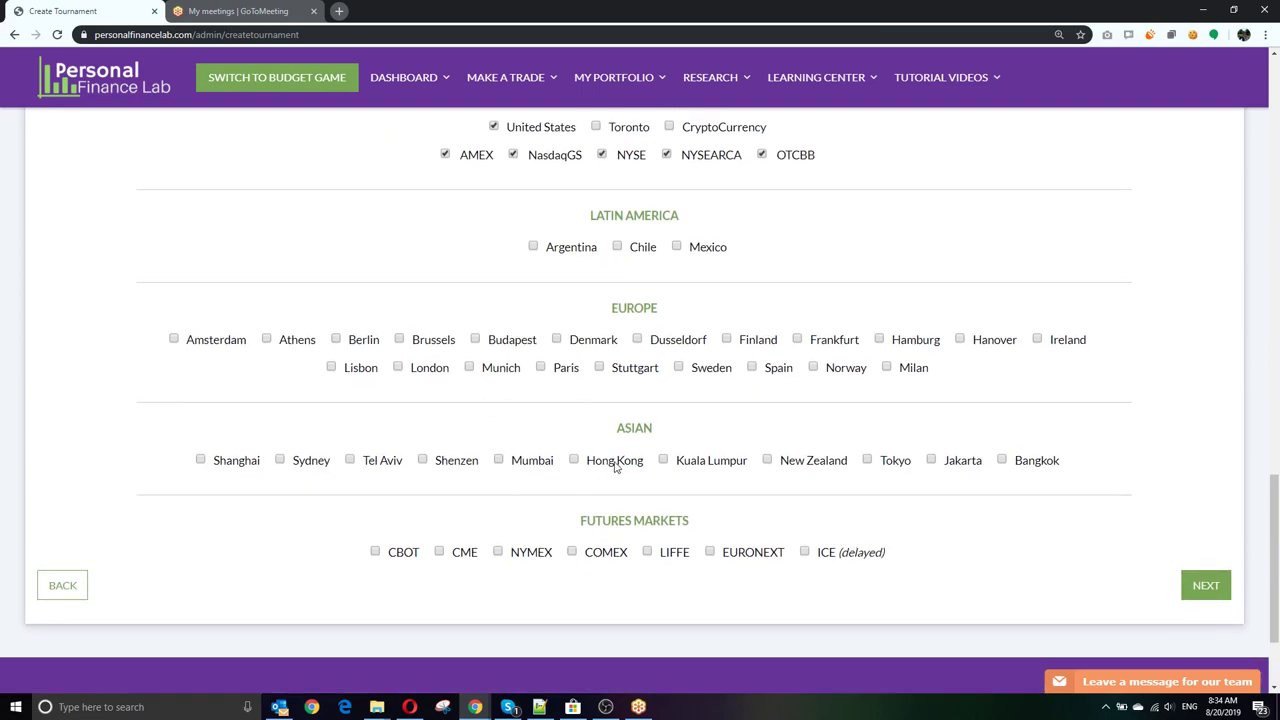
scroll(460, 466, up, 3)
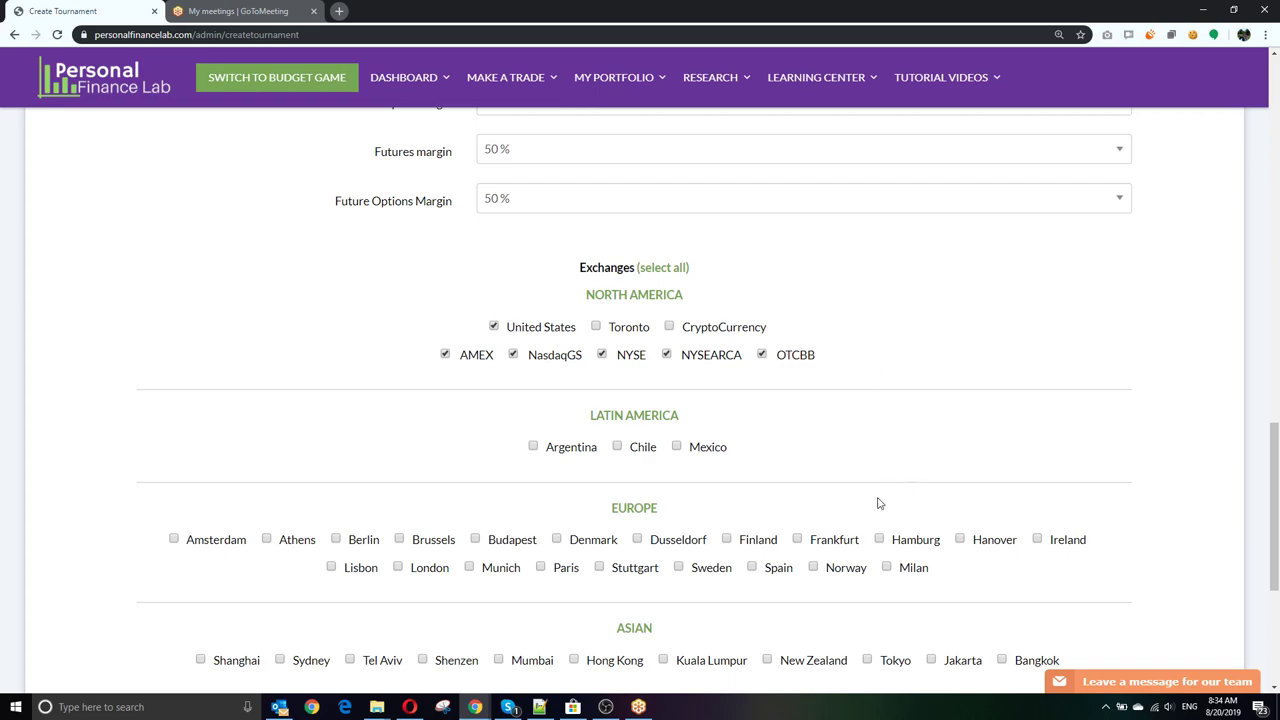
scroll(889, 494, down, 2)
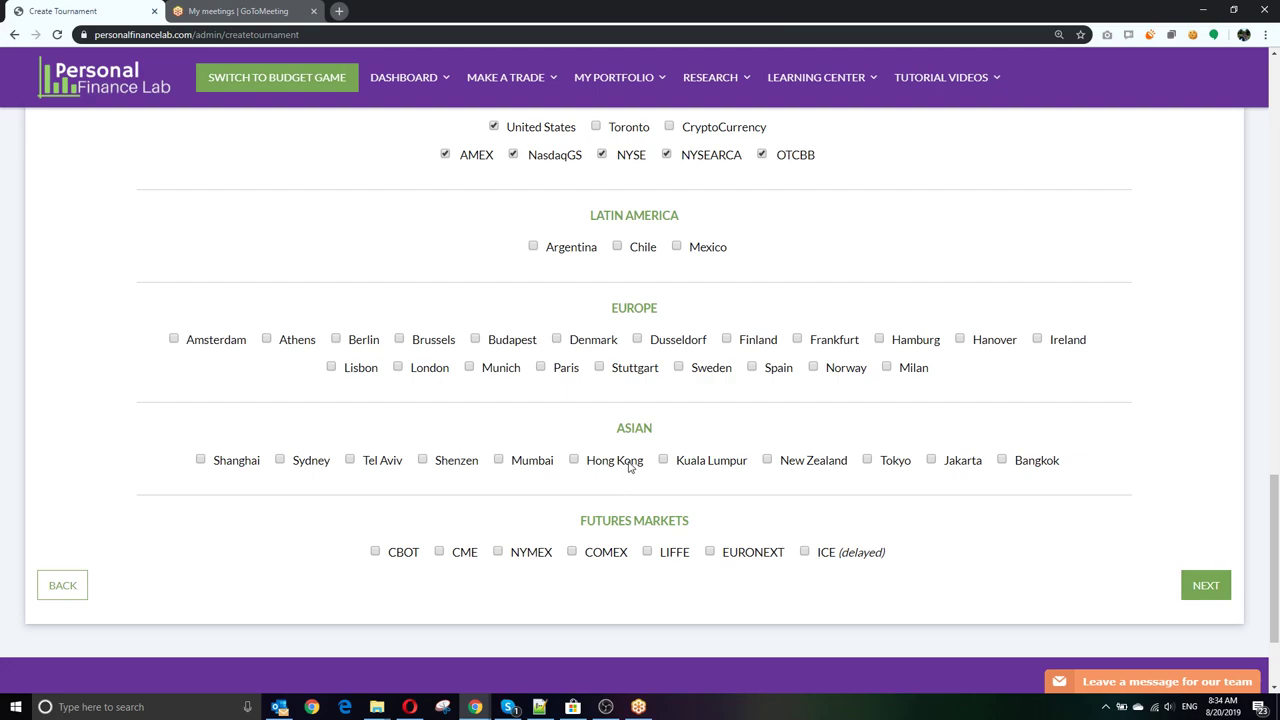
scroll(656, 512, up, 2)
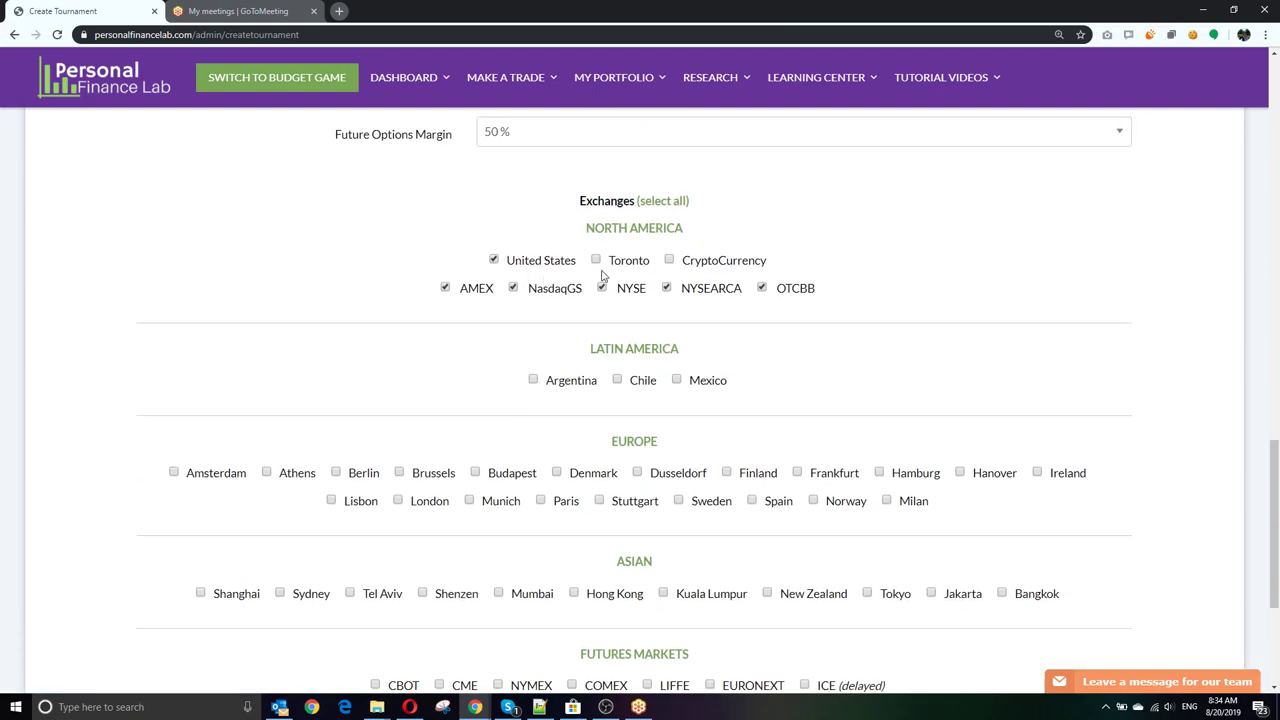
scroll(955, 438, down, 2)
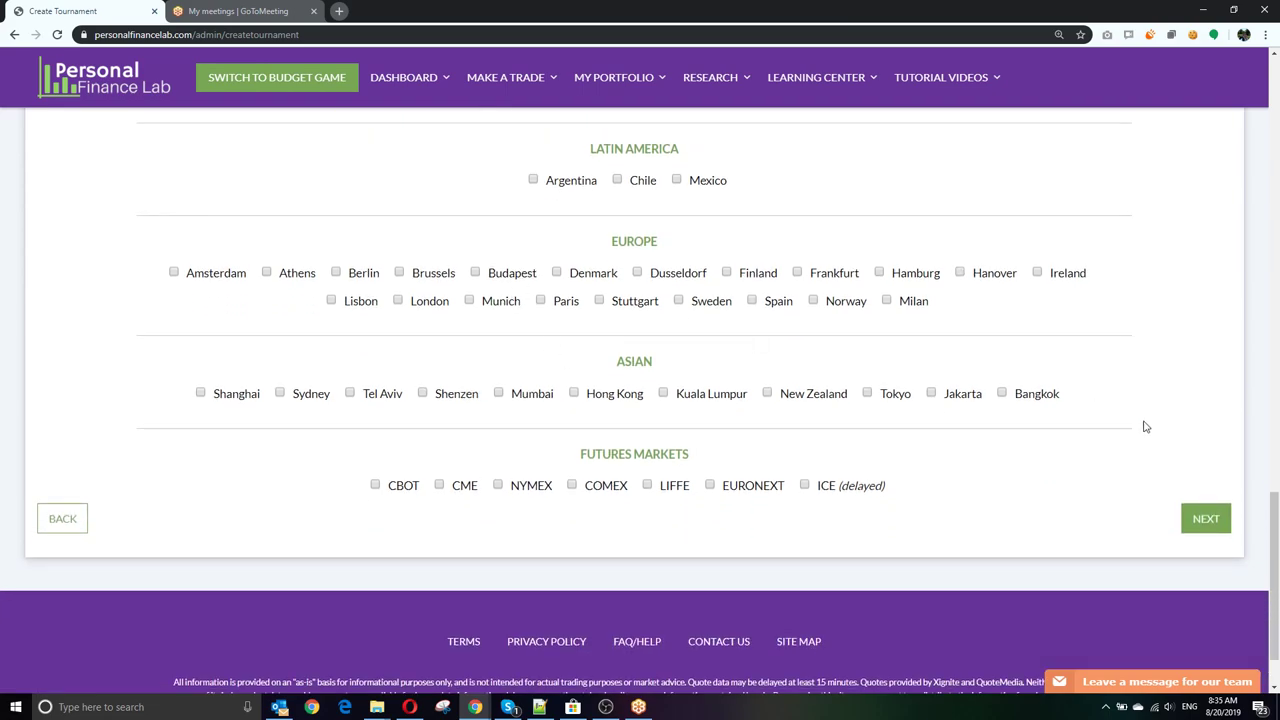
Step: Include the Budget Game, keeping default Hourly Wage 15 and Income Tax 14
click(1206, 518)
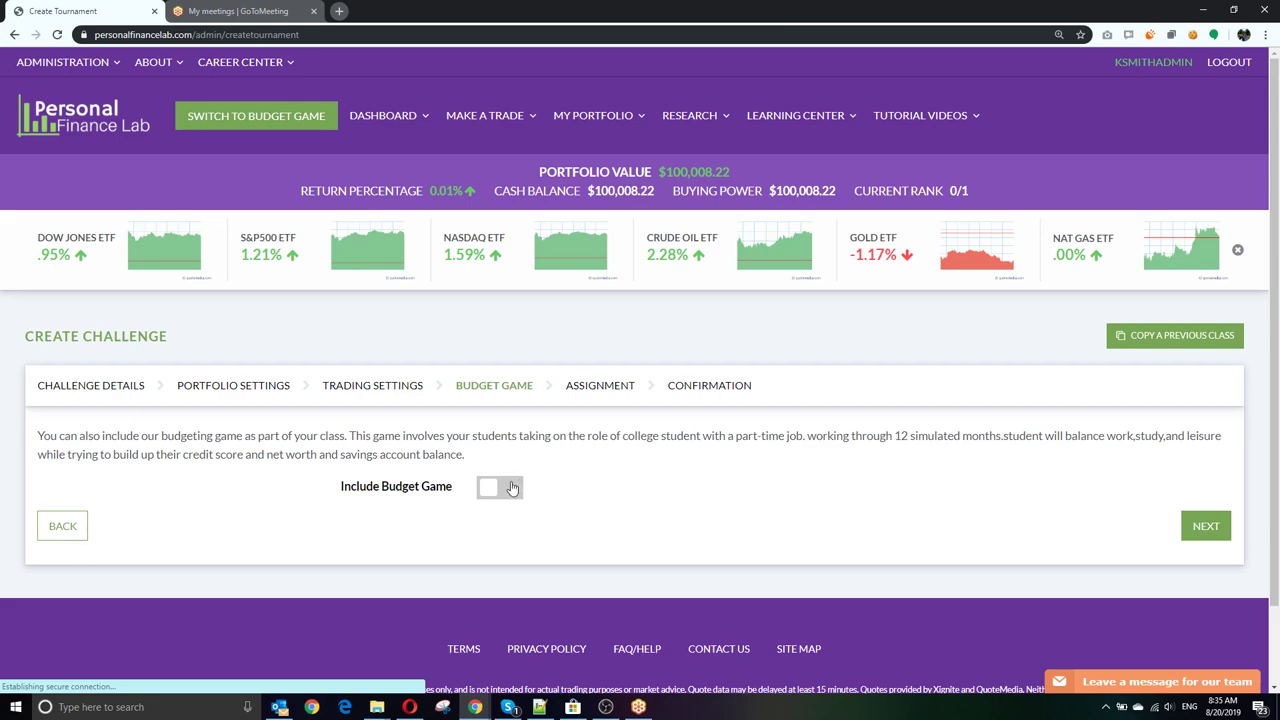
click(511, 487)
scroll(472, 437, down, 1)
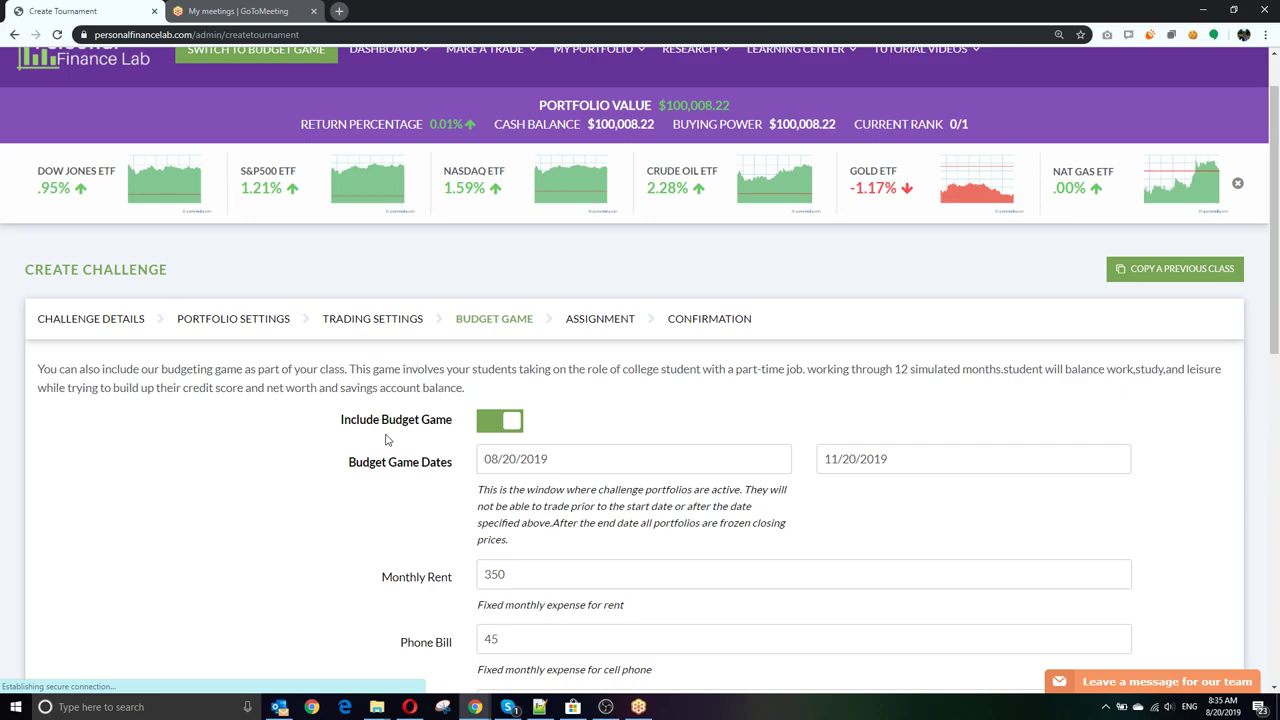
scroll(410, 491, down, 2)
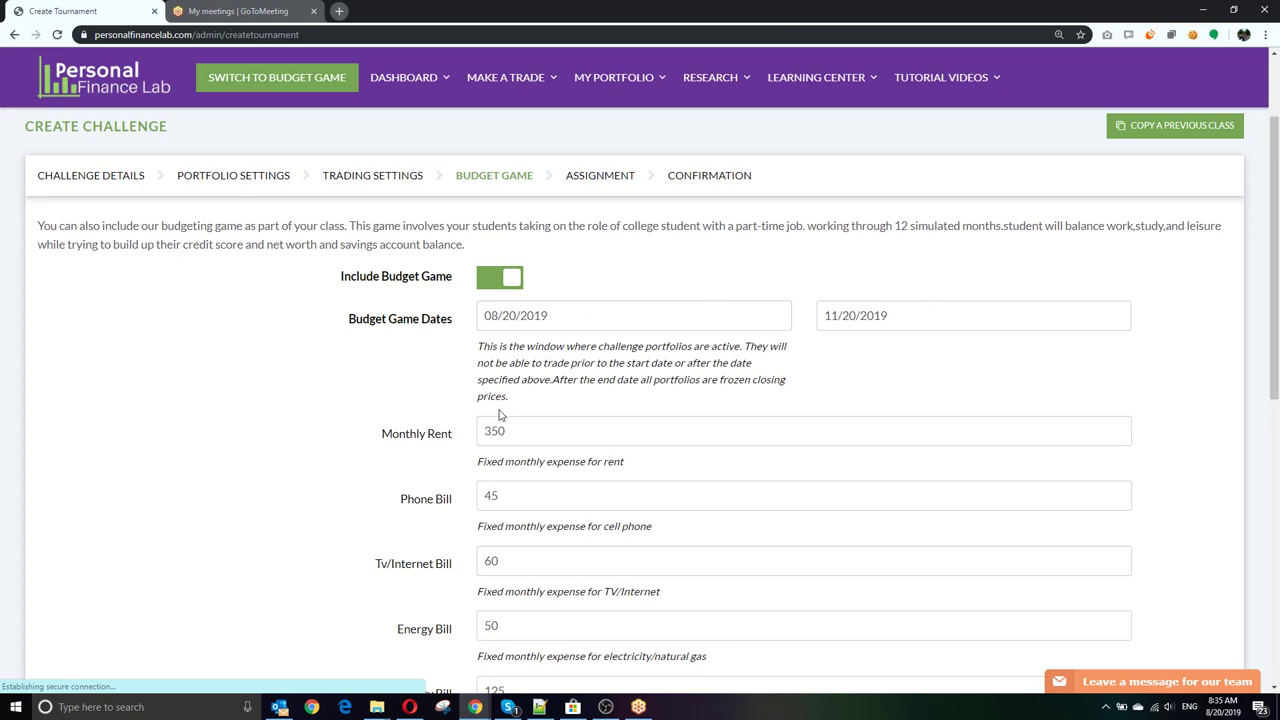
scroll(503, 415, down, 2)
scroll(562, 469, down, 3)
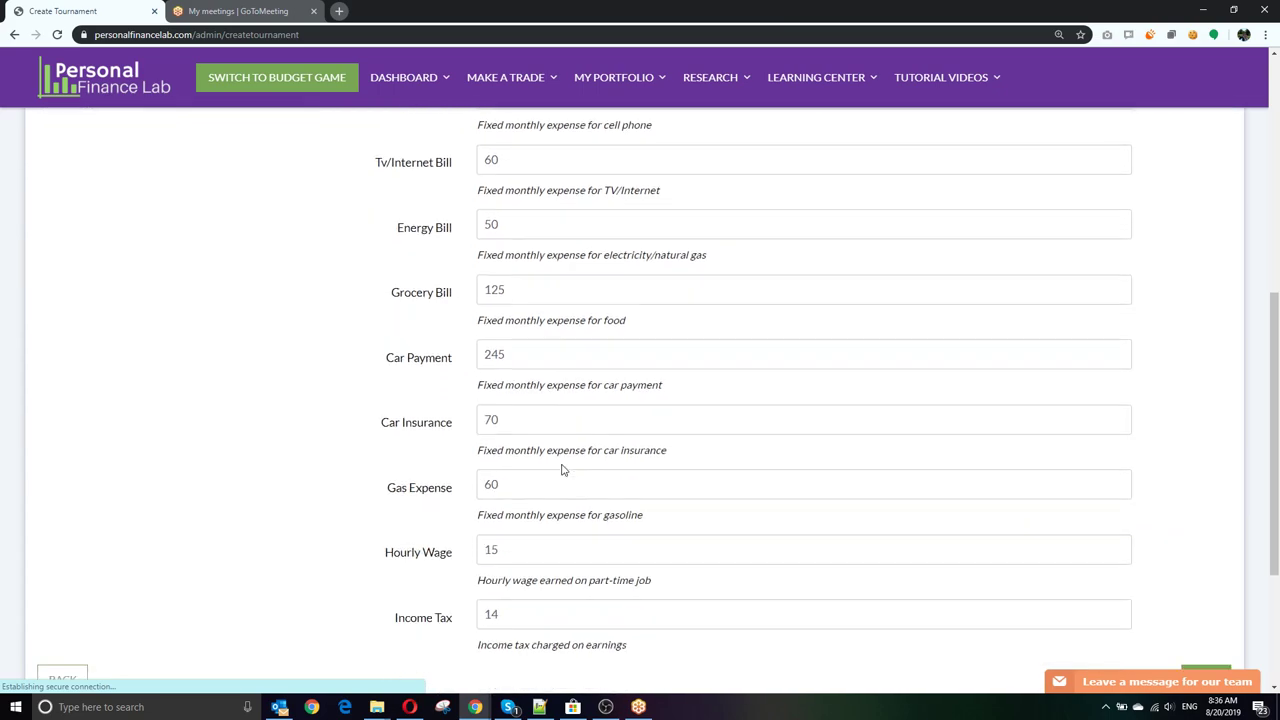
scroll(562, 469, up, 2)
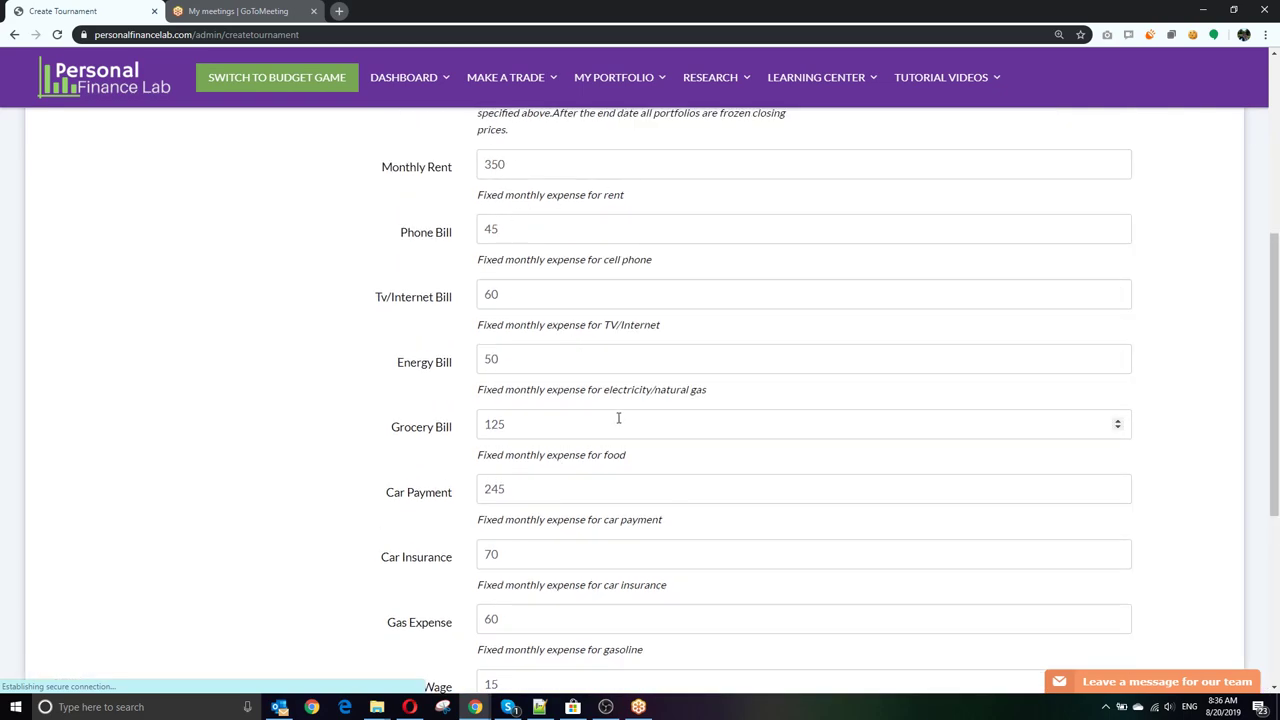
scroll(617, 417, down, 3)
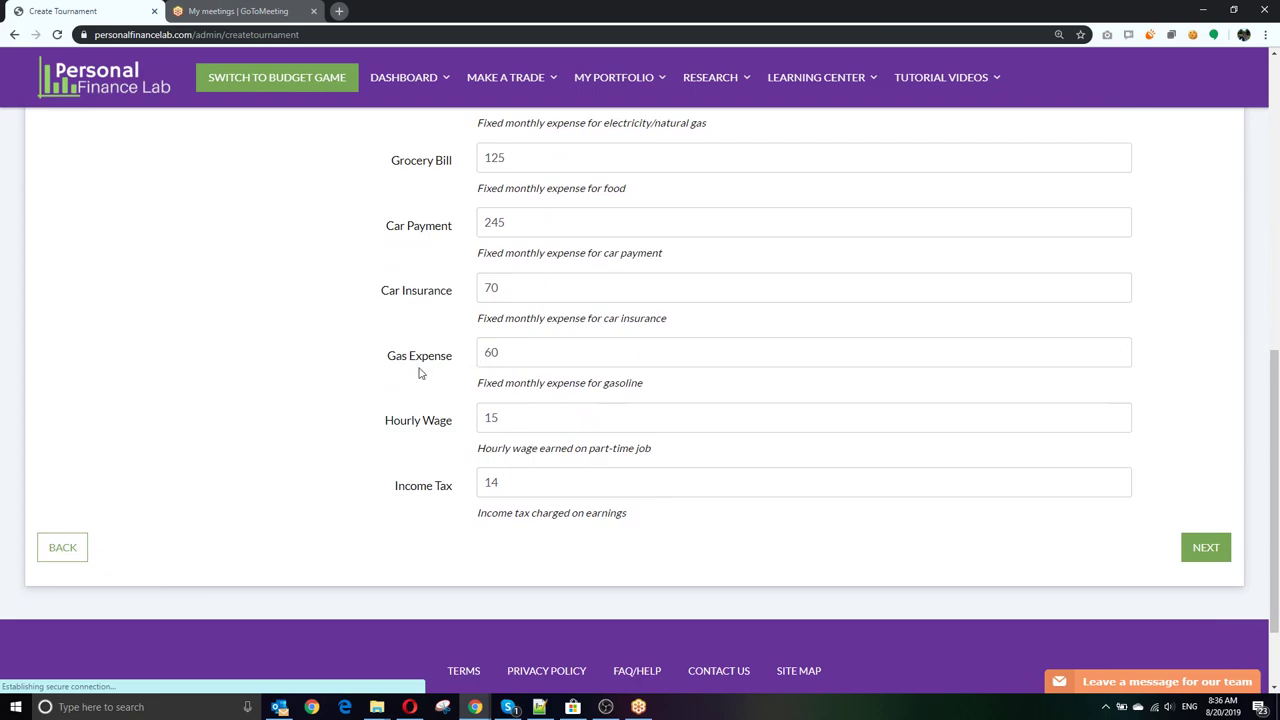
drag(525, 417, 457, 420)
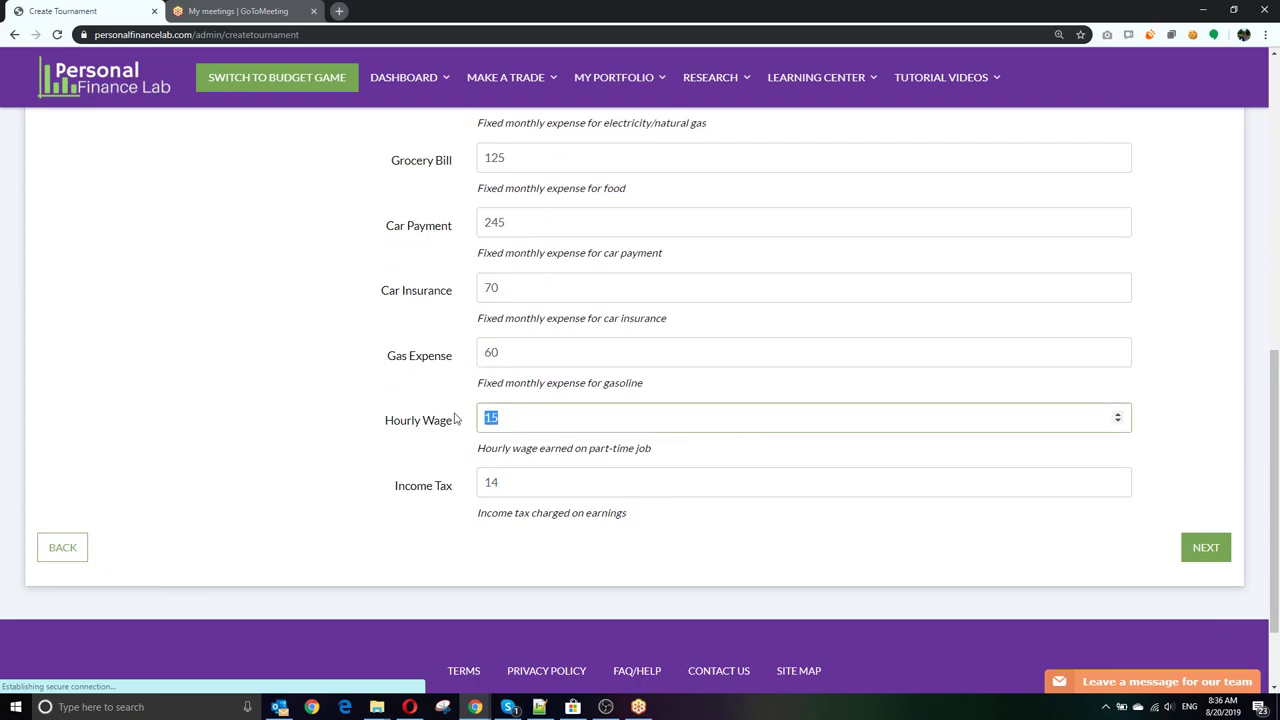
drag(502, 486, 457, 485)
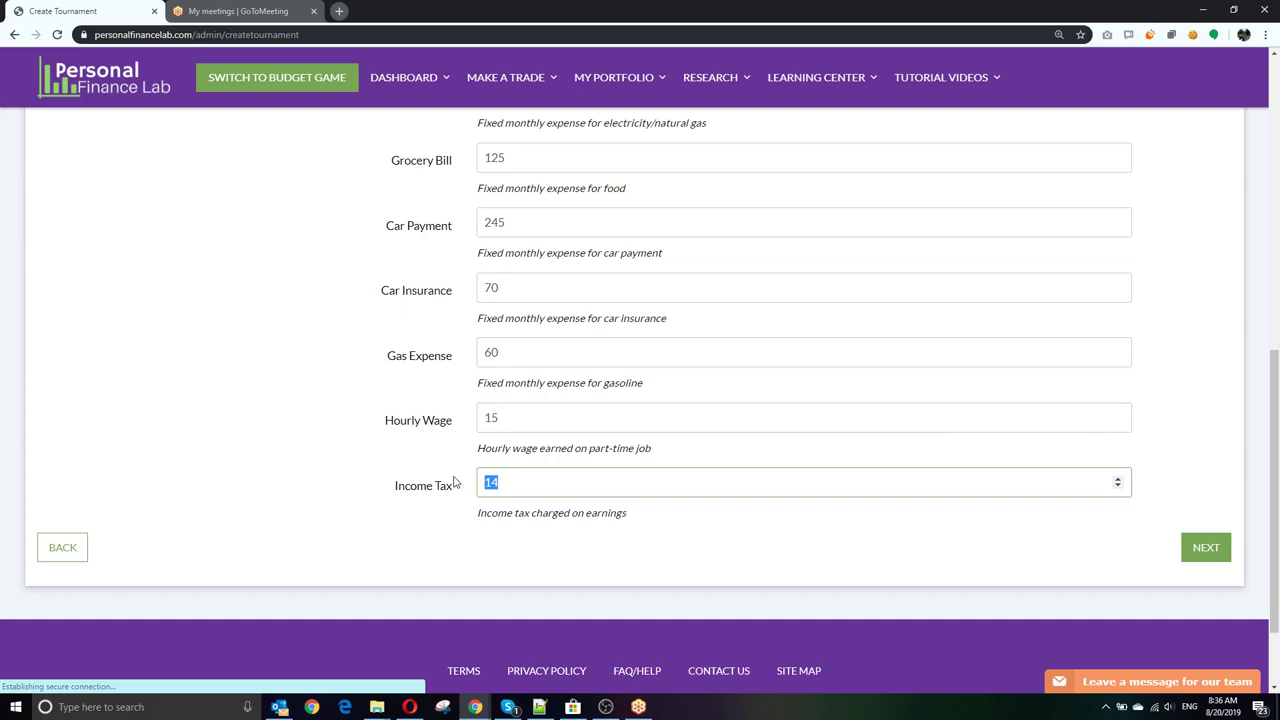
scroll(785, 540, up, 7)
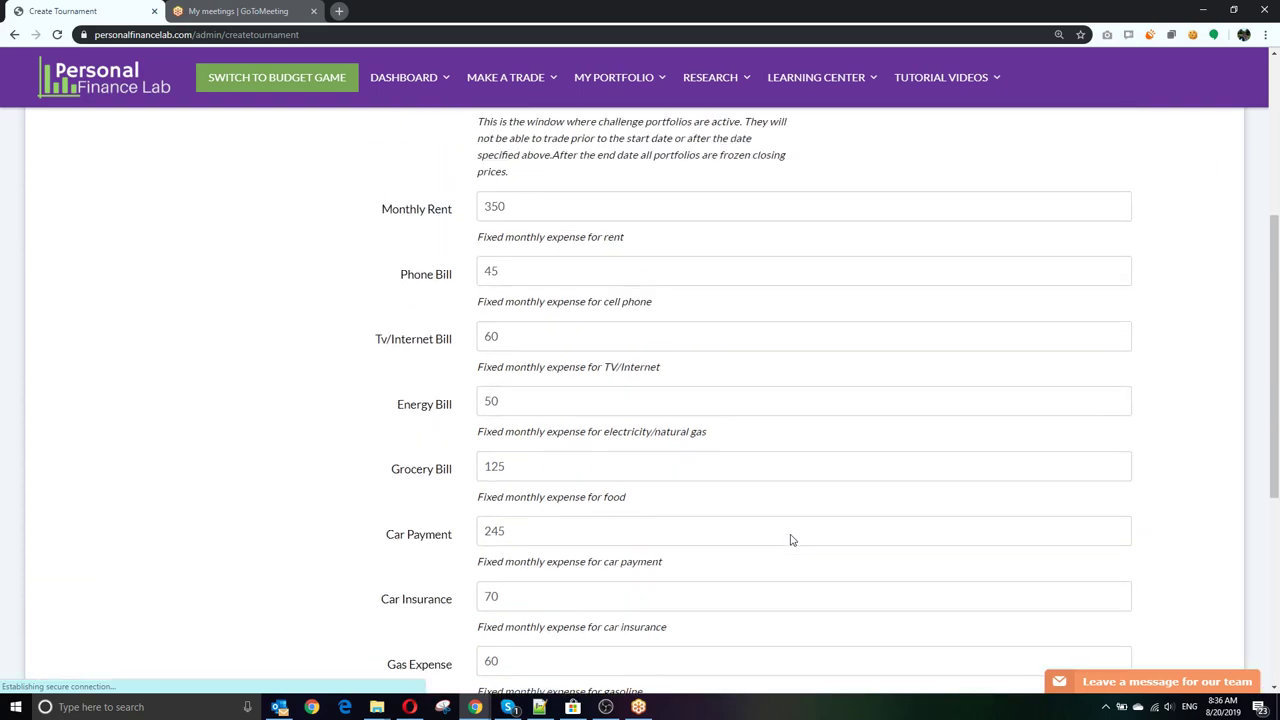
scroll(790, 540, down, 7)
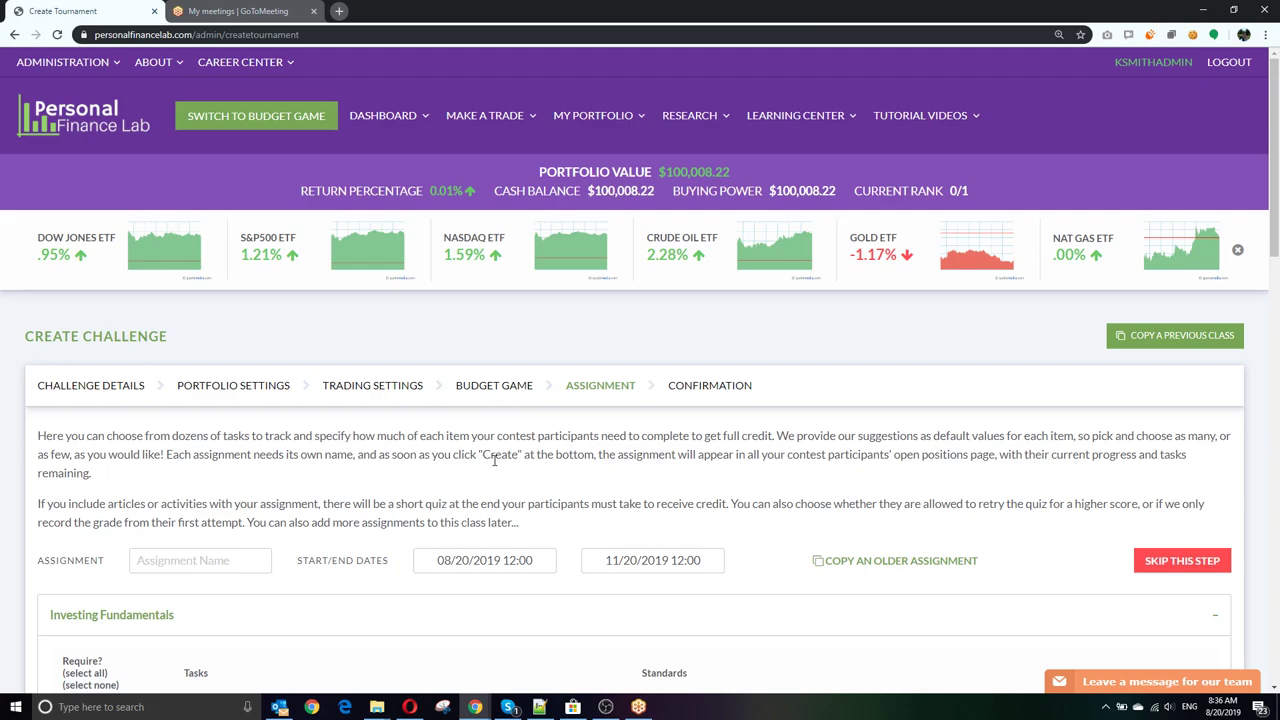
Step: Name the assignment 'Week 1 Assignment'
scroll(494, 460, down, 1)
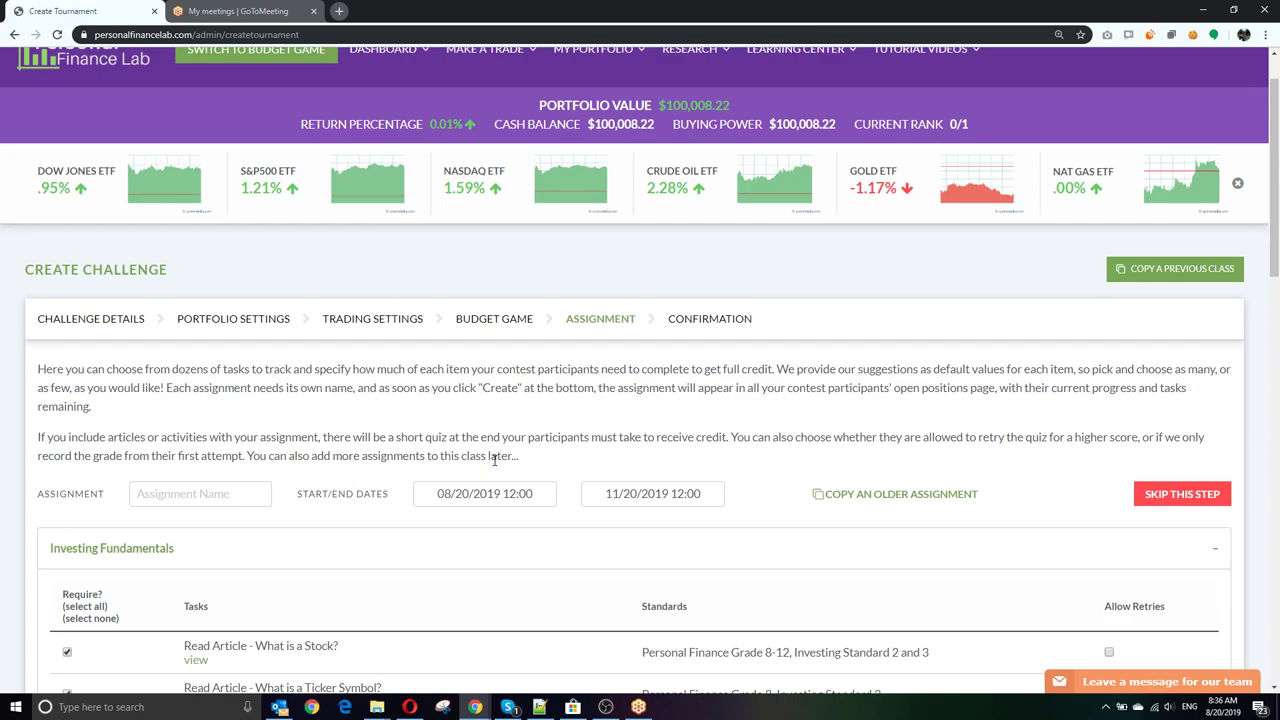
click(226, 489)
text(Week 1 Assignment)
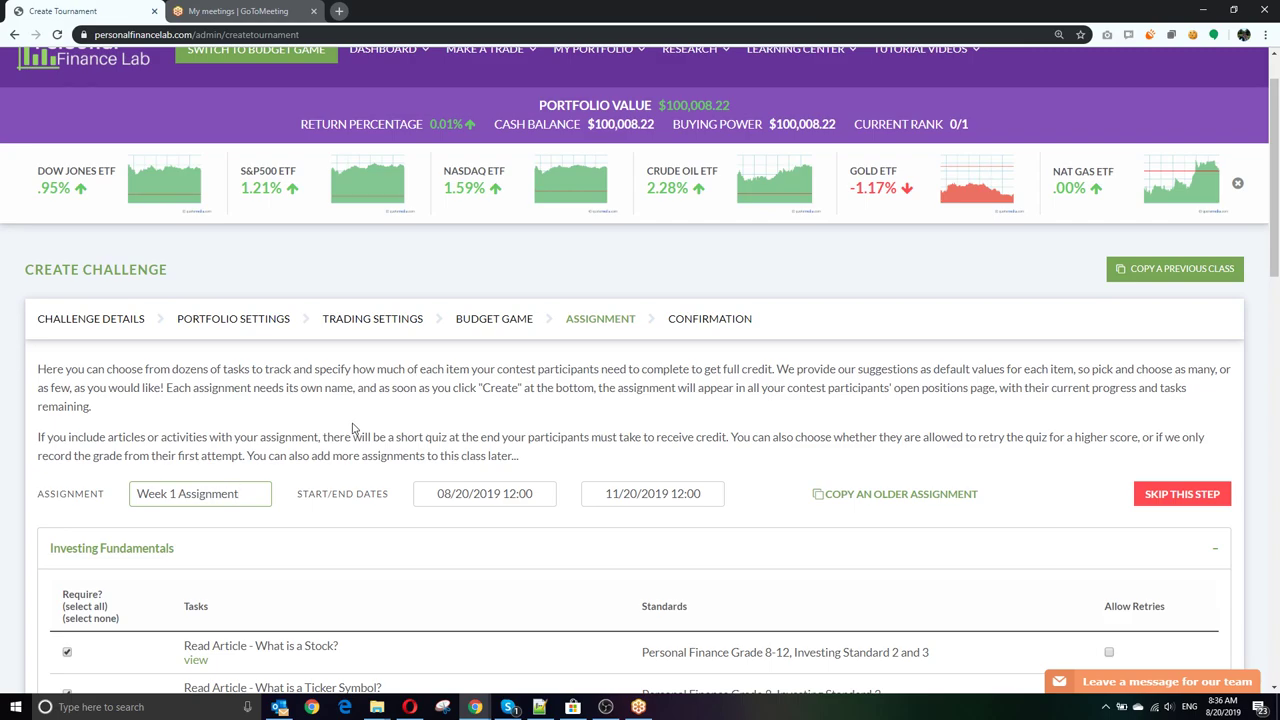
Step: Set the assignment end date to August 27, 2019 at 13:55
scroll(356, 428, down, 2)
click(473, 284)
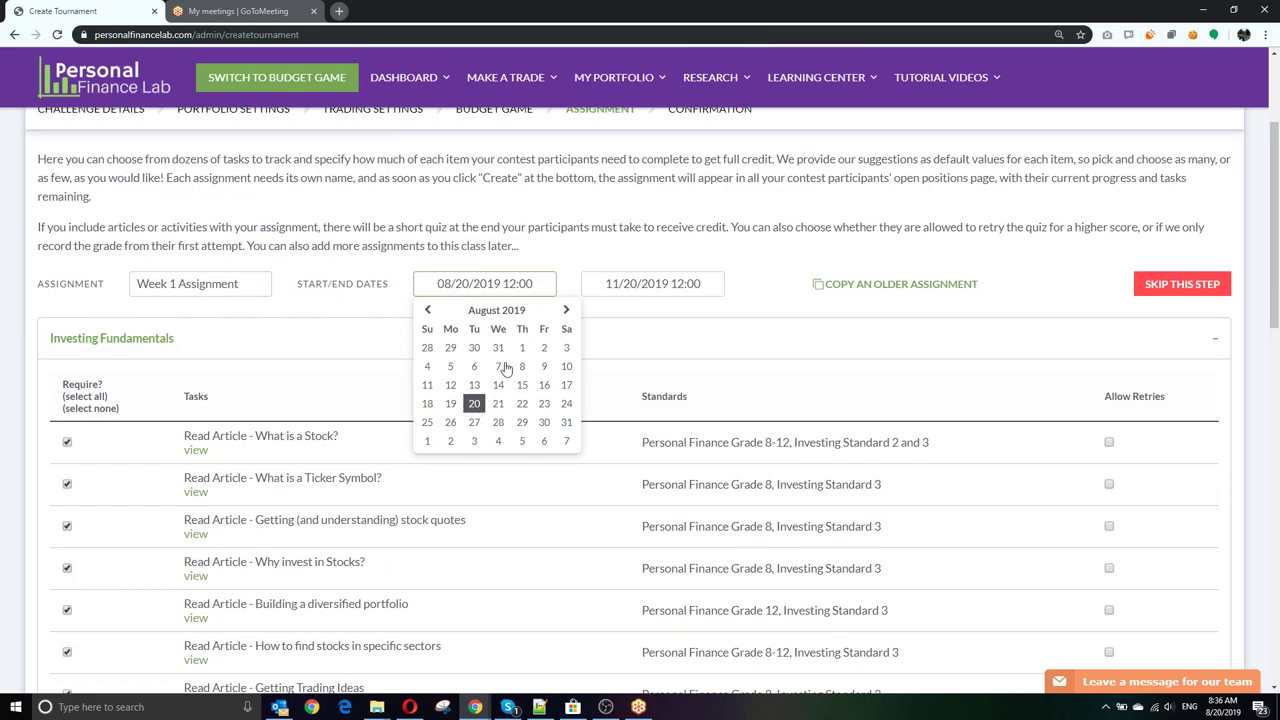
click(645, 284)
click(596, 310)
click(596, 310)
click(596, 310)
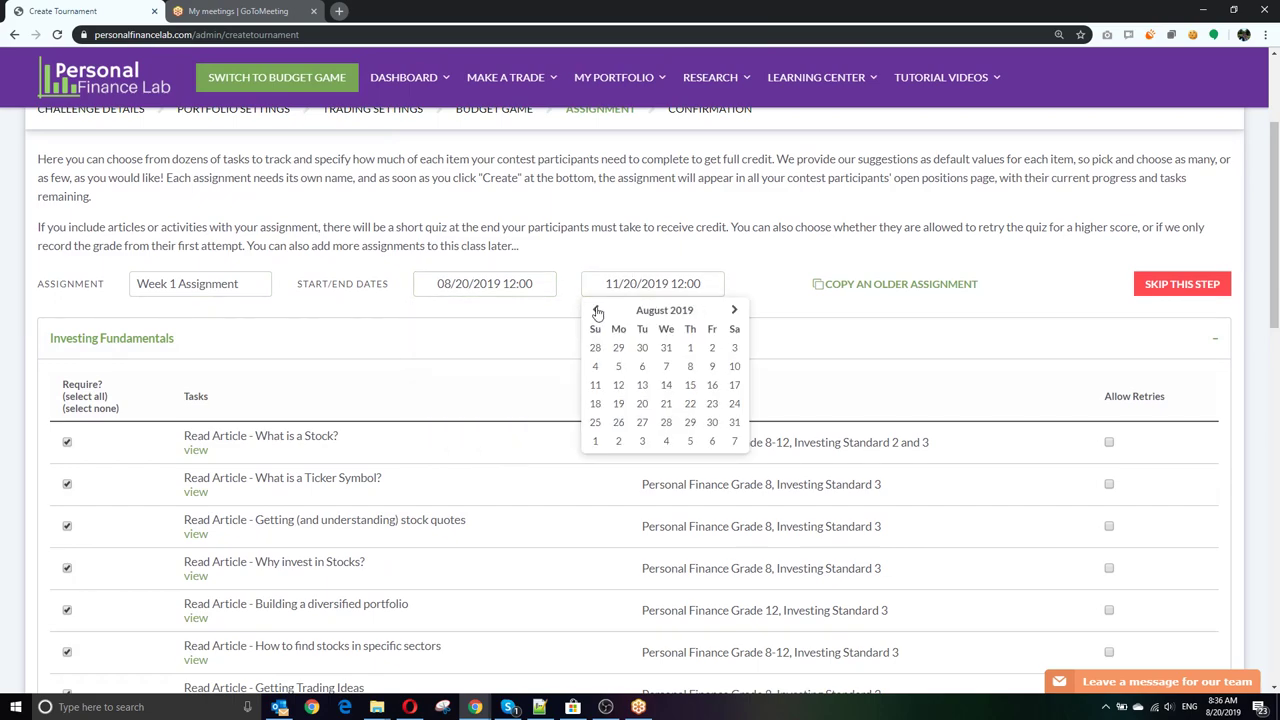
click(642, 423)
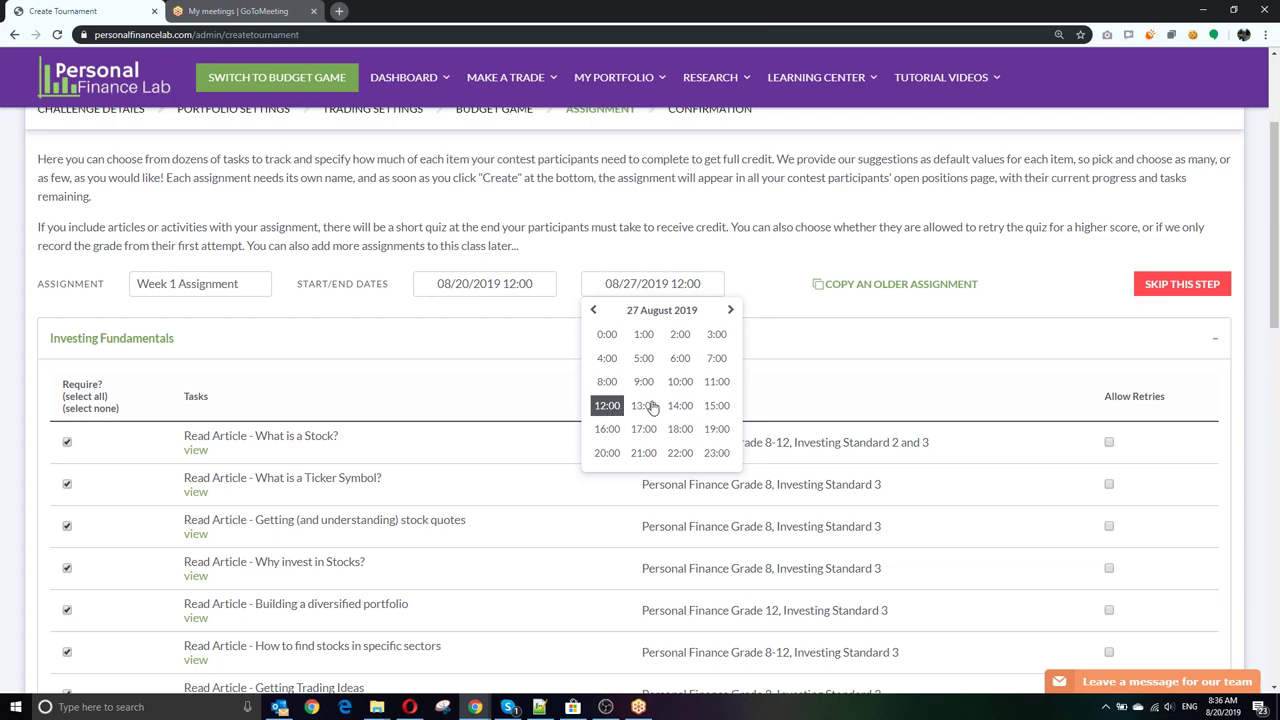
click(643, 405)
click(717, 382)
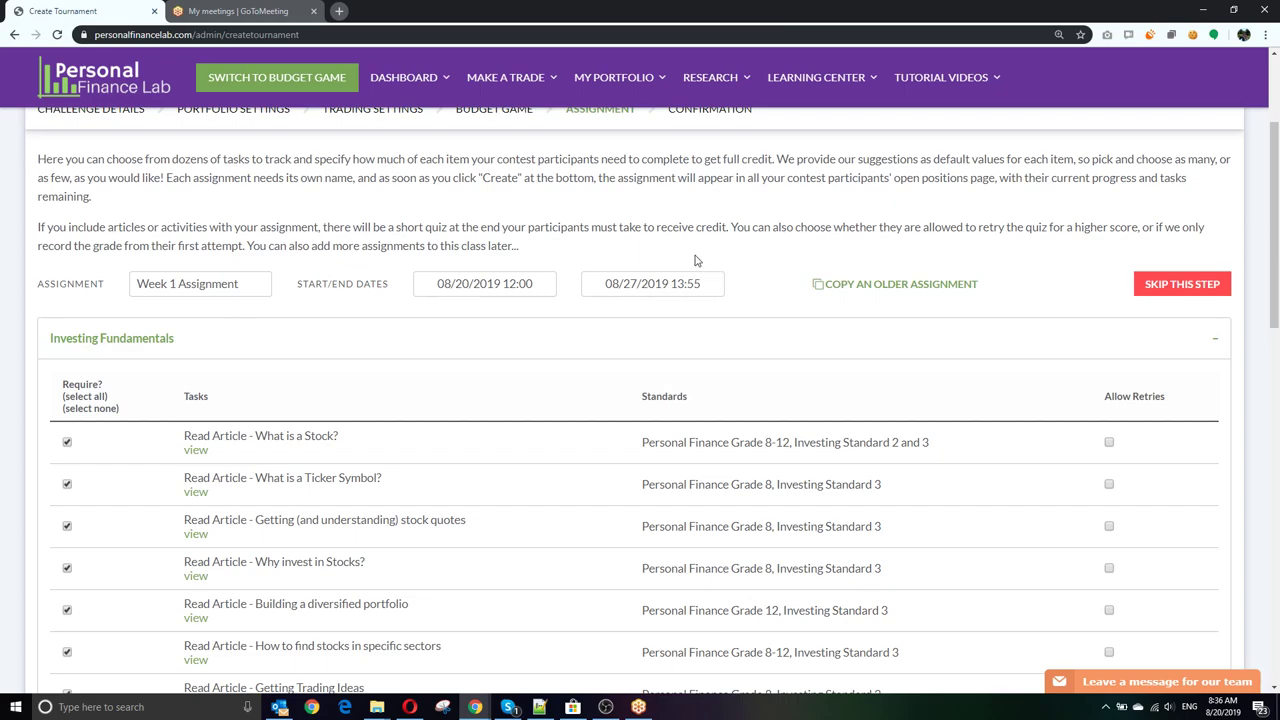
Step: Expand Intermediate Investing Tips and open the What are Bonds article in a new tab
scroll(418, 262, down, 1)
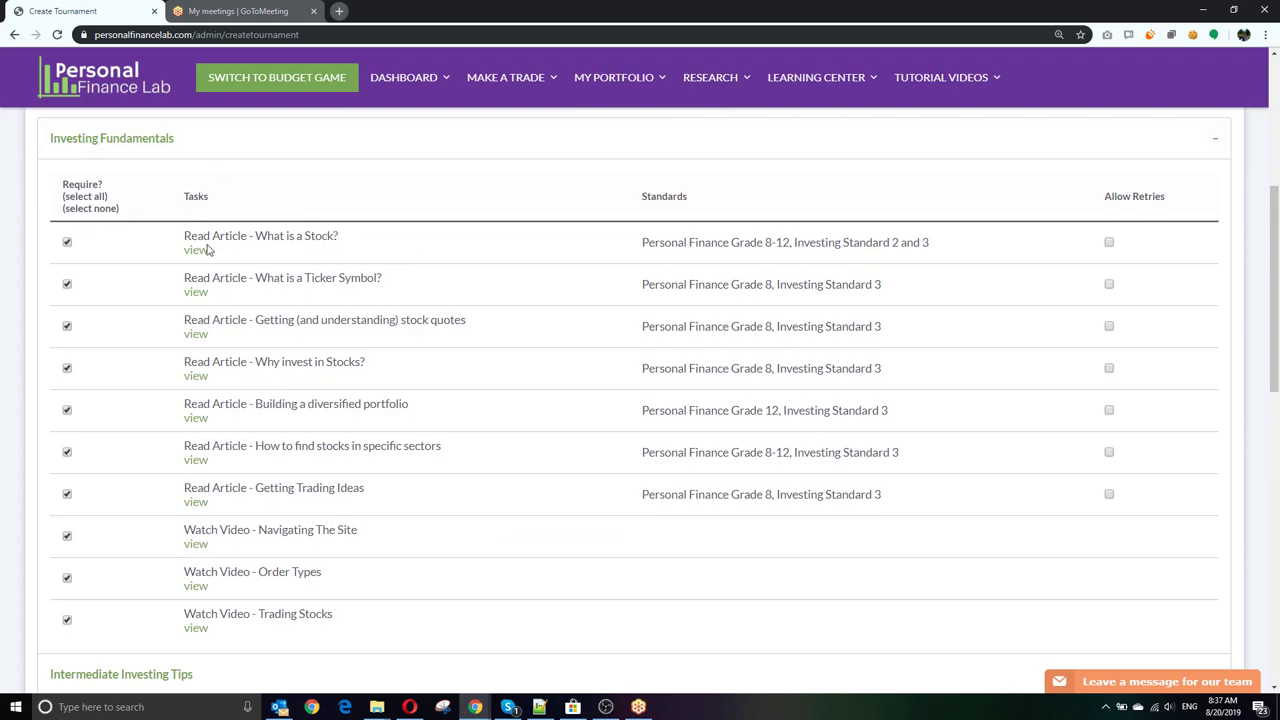
scroll(200, 255, down, 3)
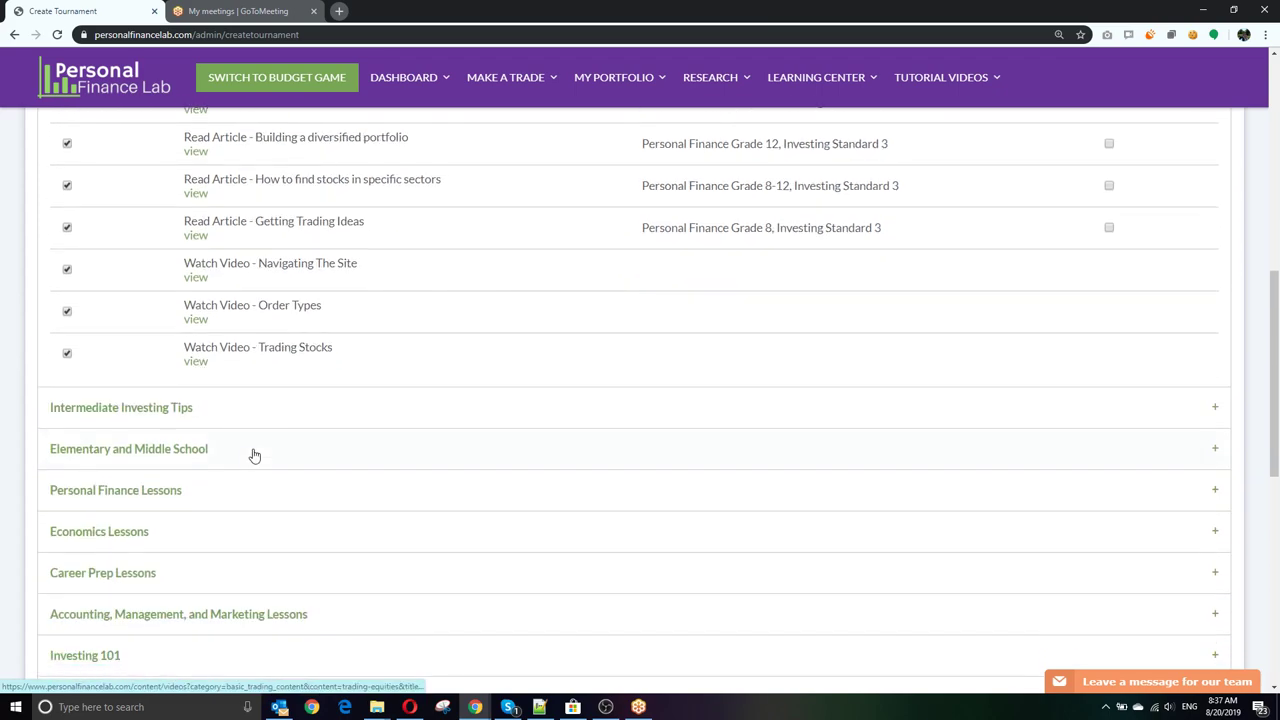
click(226, 415)
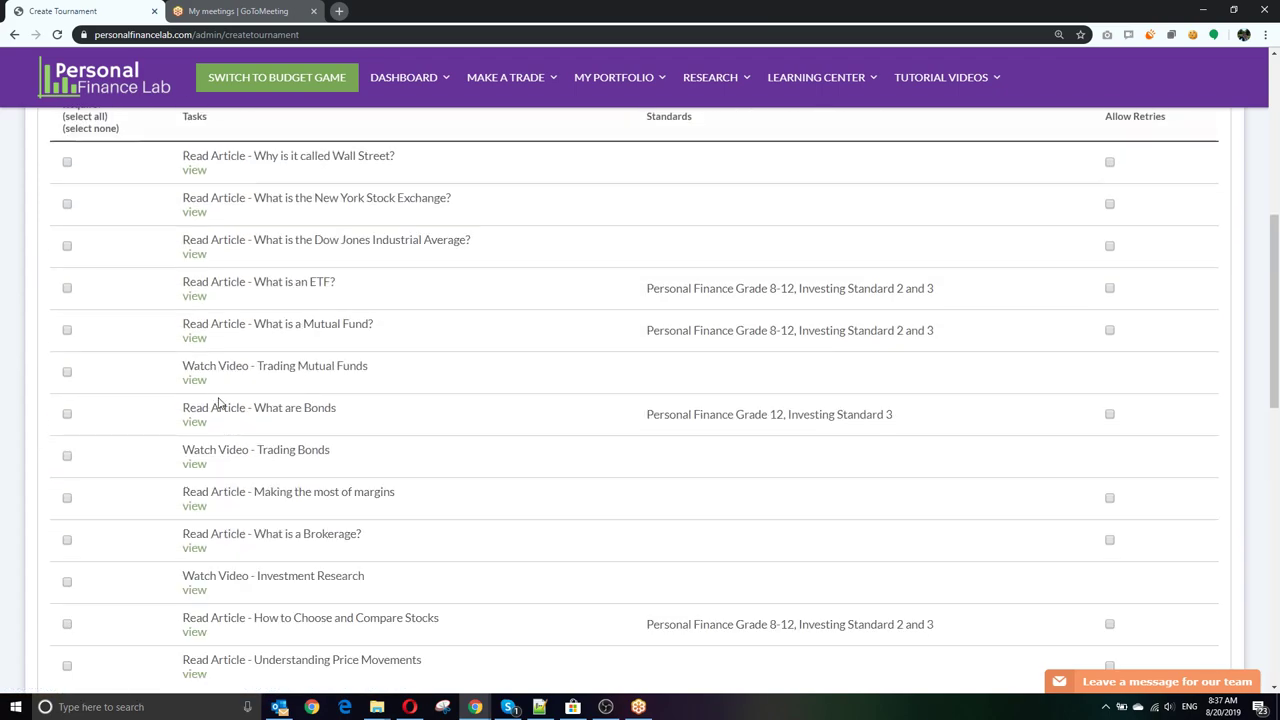
right_click(200, 422)
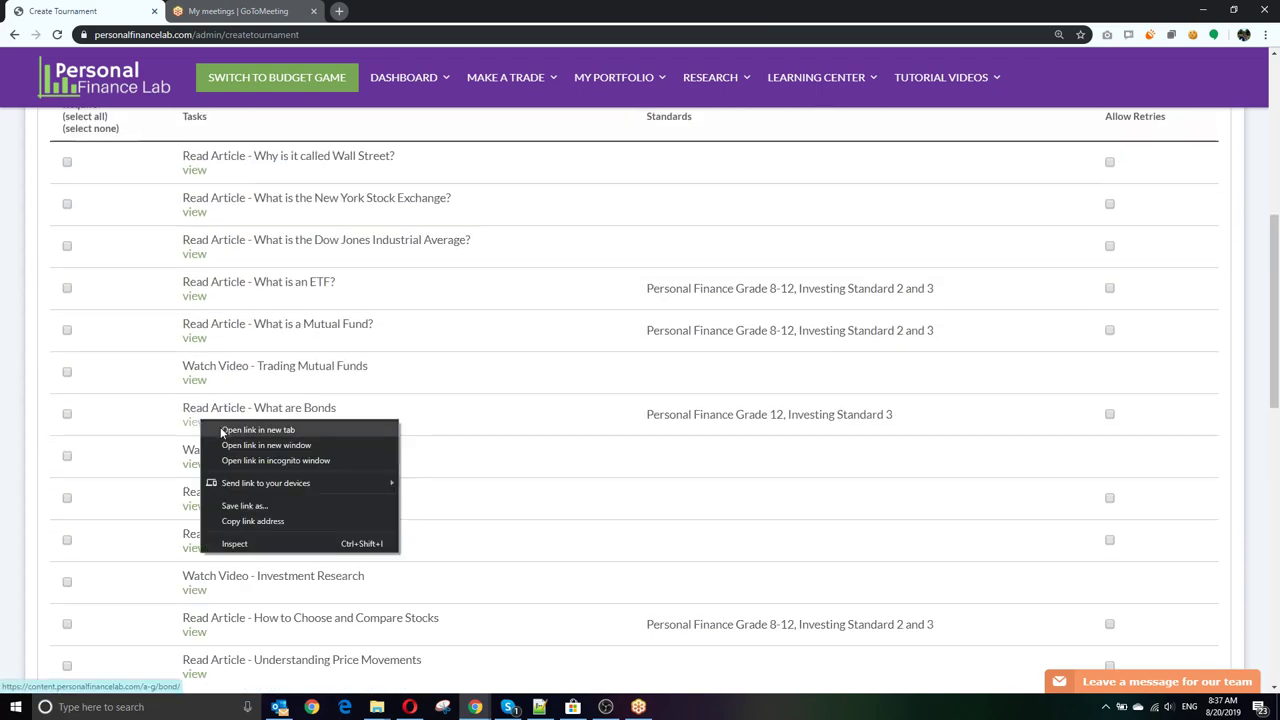
click(222, 430)
Step: In the Bond article tab, drag Pays Regular Interest into the Bonds box
click(201, 8)
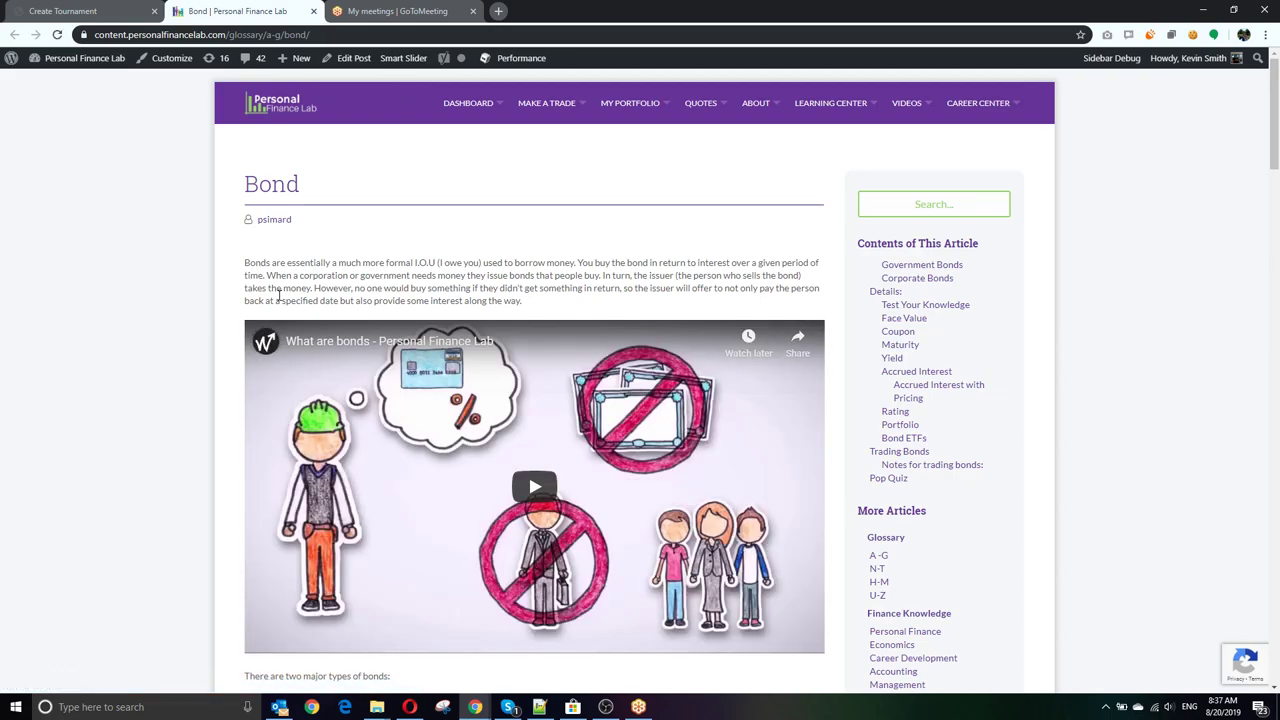
scroll(490, 372, down, 1)
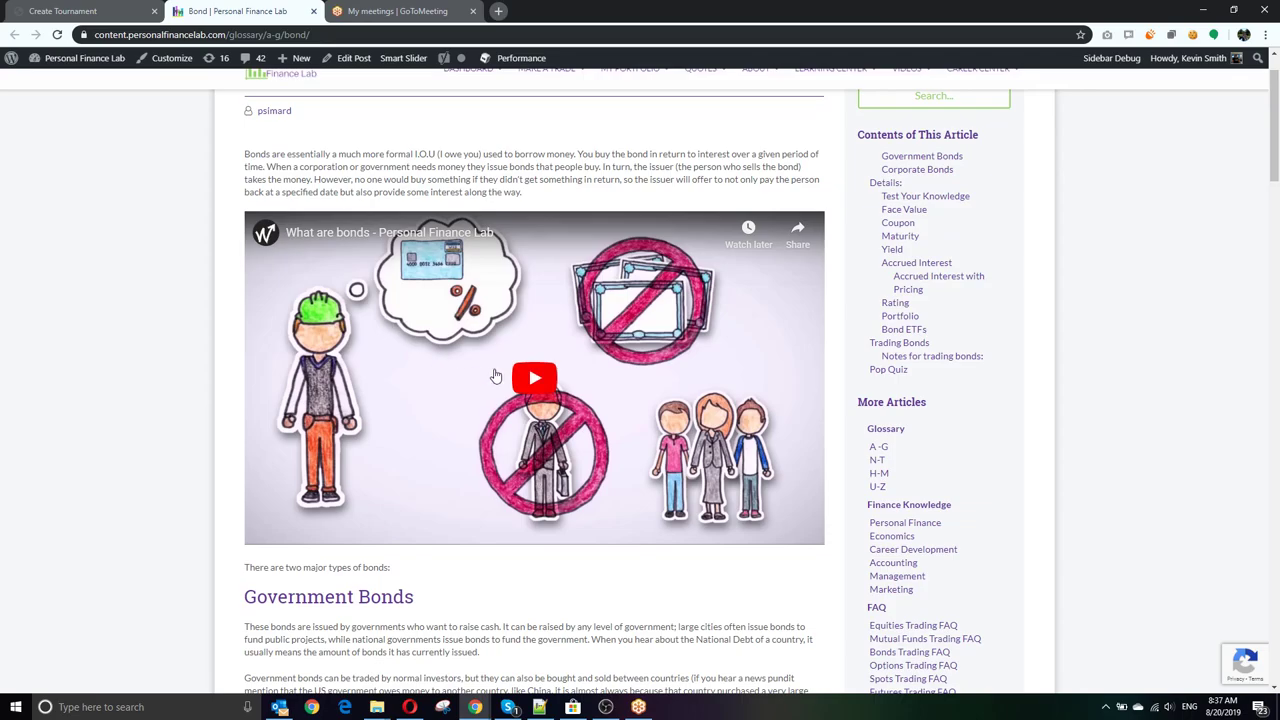
scroll(493, 368, down, 2)
scroll(493, 368, down, 7)
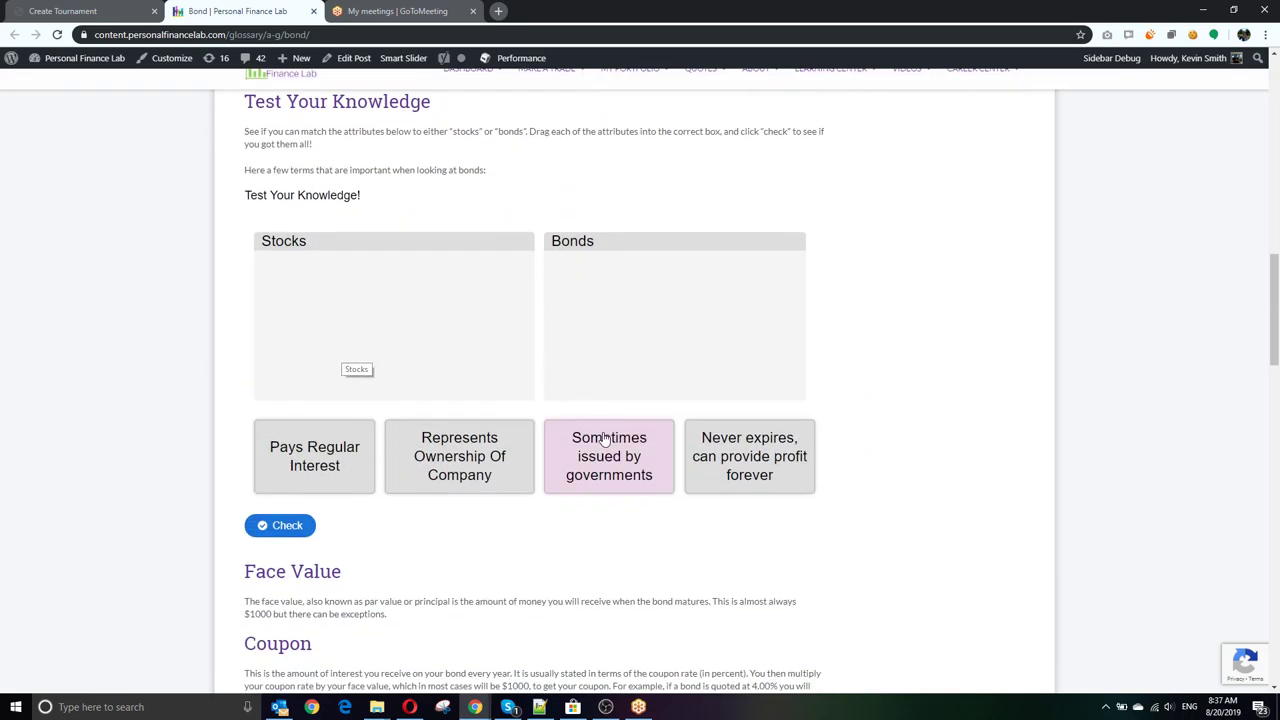
drag(296, 446, 601, 337)
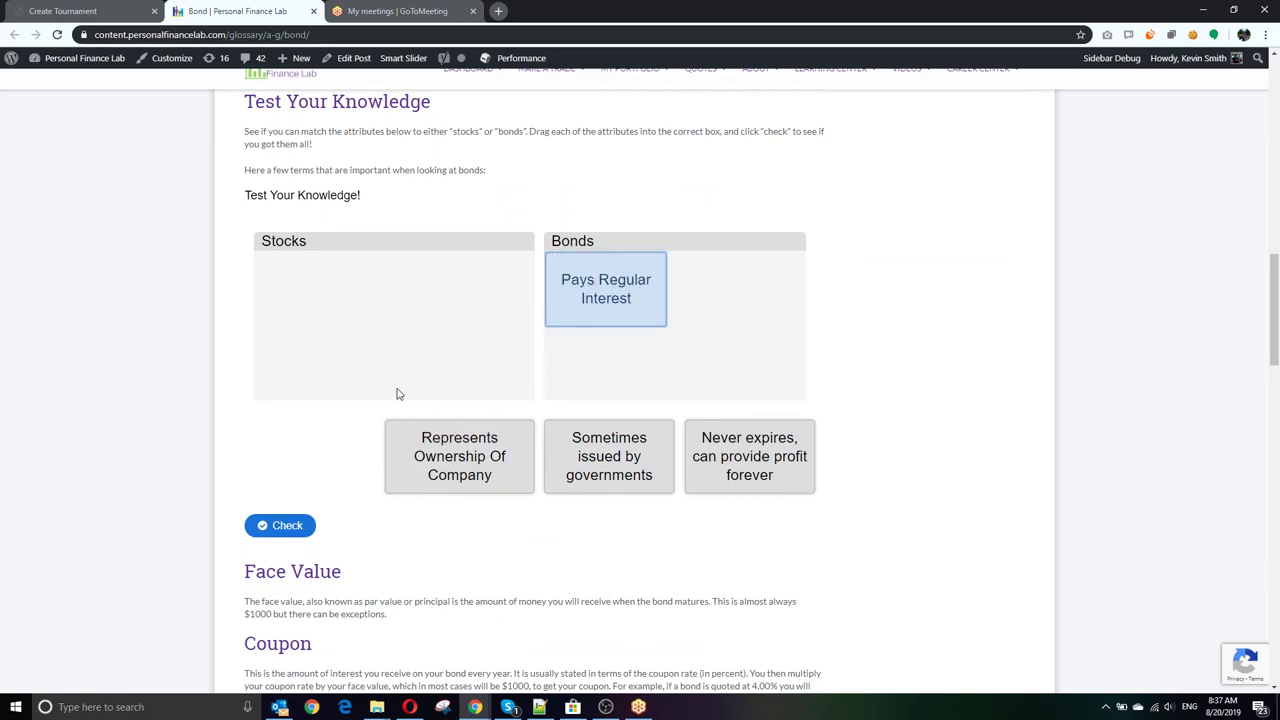
Step: Start the Bond article's Pop Quiz
scroll(396, 394, down, 7)
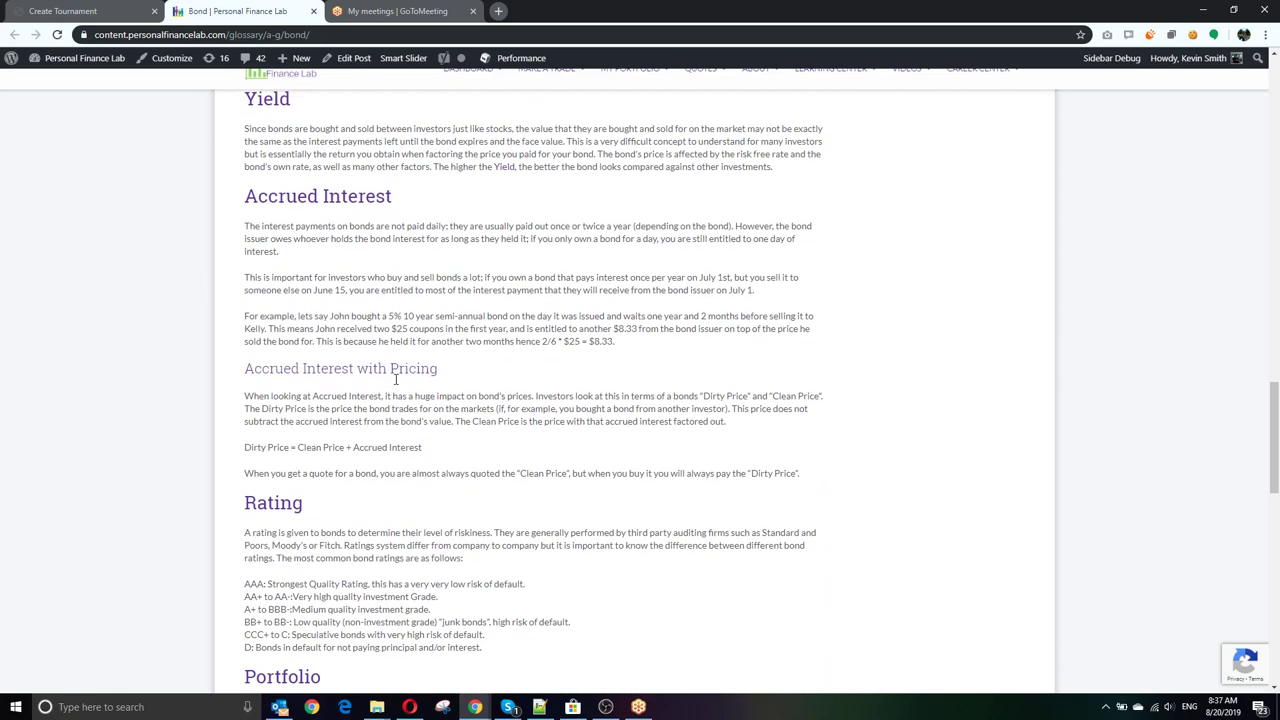
scroll(394, 380, down, 6)
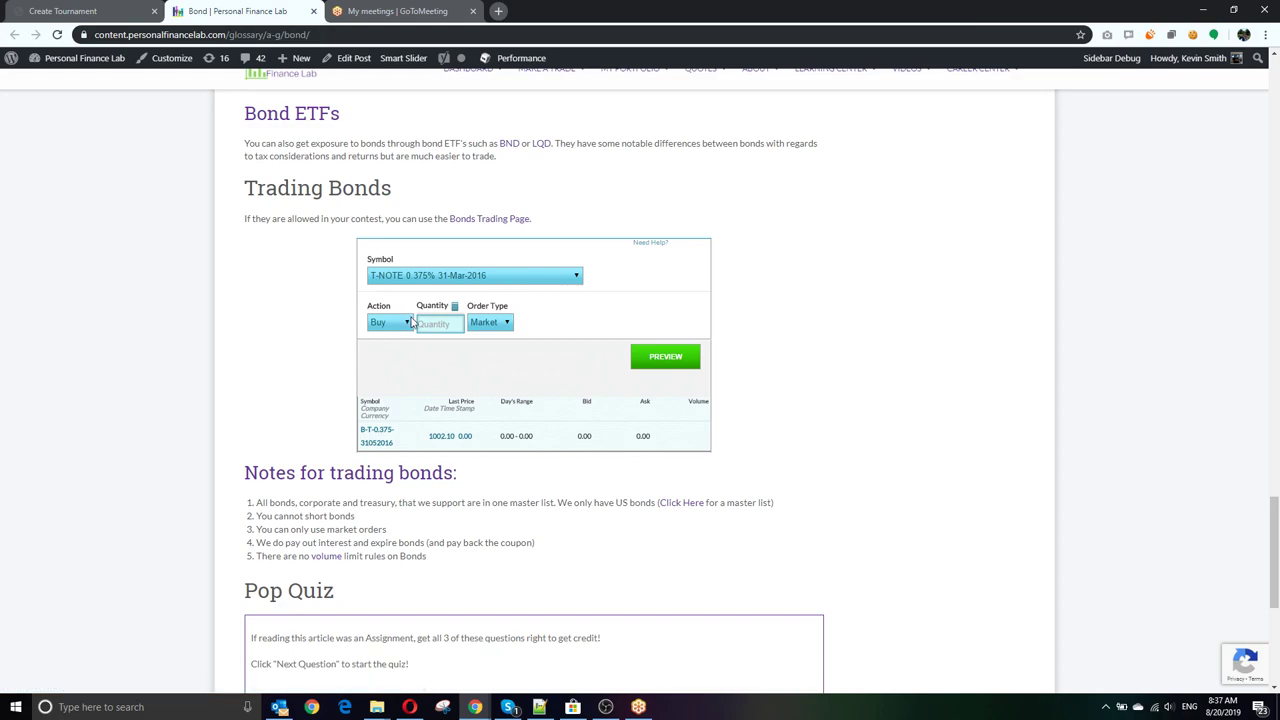
scroll(412, 323, down, 3)
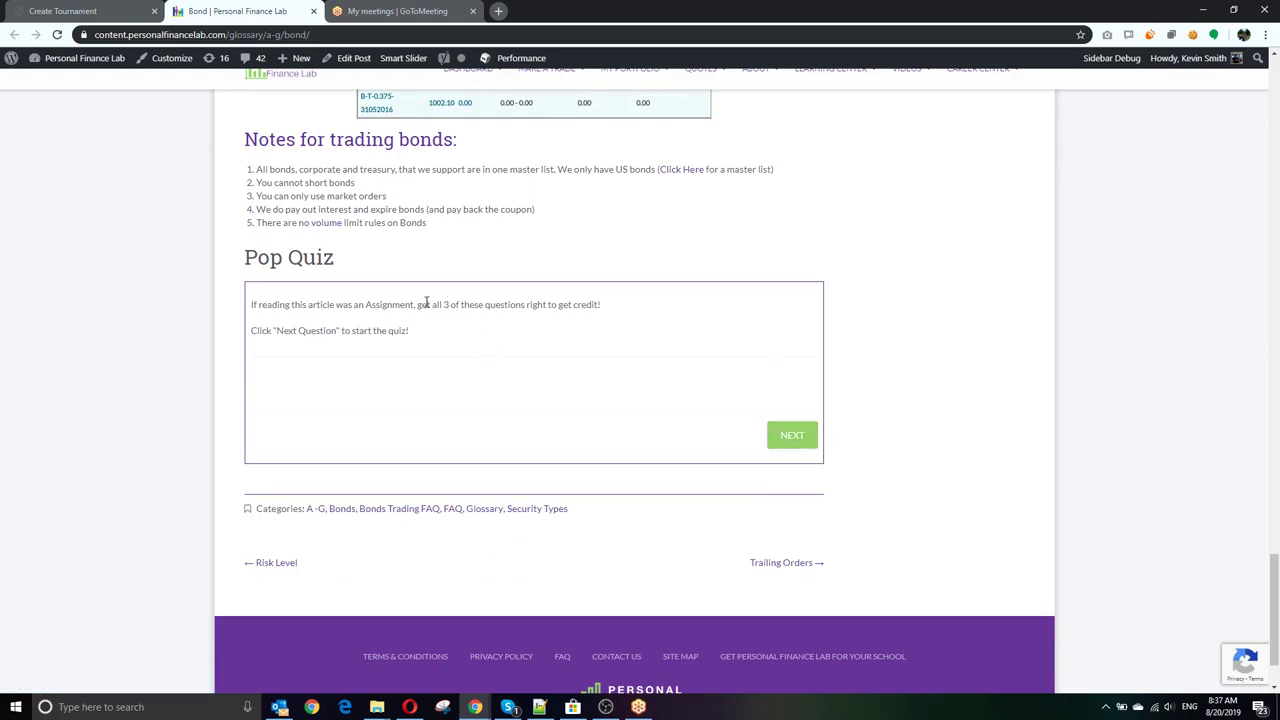
click(790, 435)
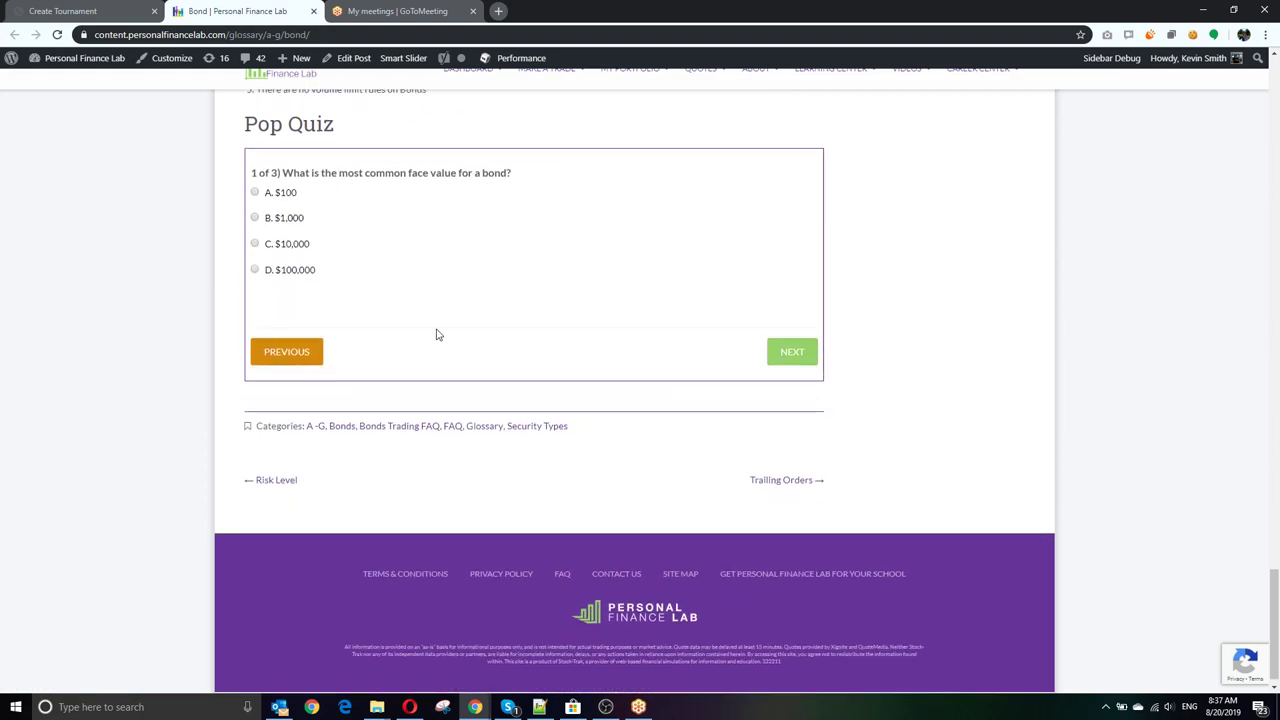
scroll(437, 350, up, 4)
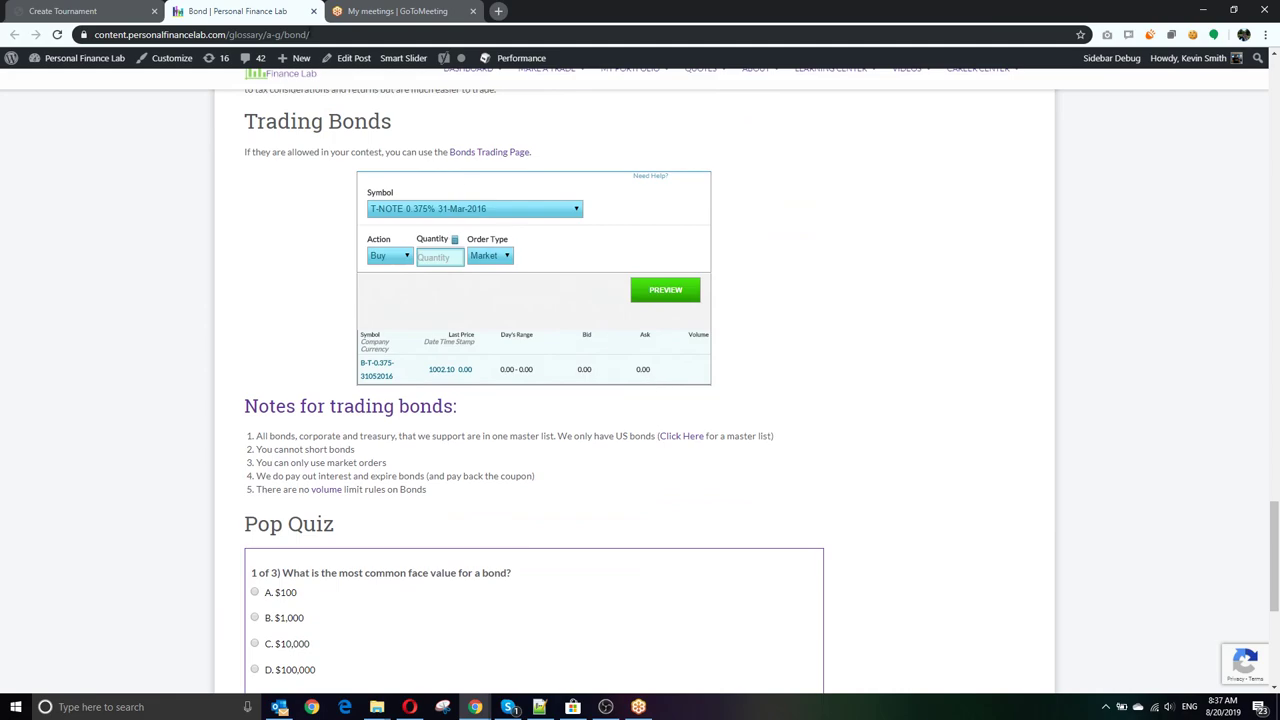
Step: Back in the challenge, require the 'Why is it called Wall Street?' article
click(80, 11)
scroll(295, 295, up, 1)
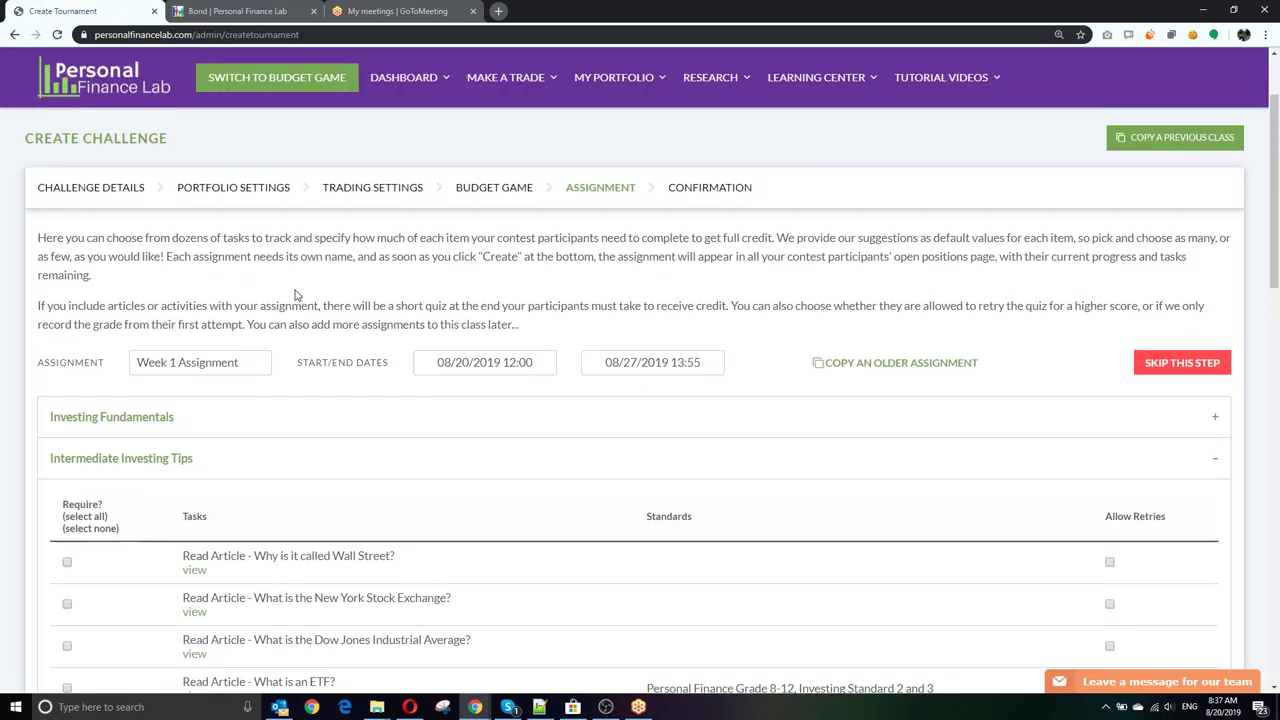
scroll(305, 296, down, 2)
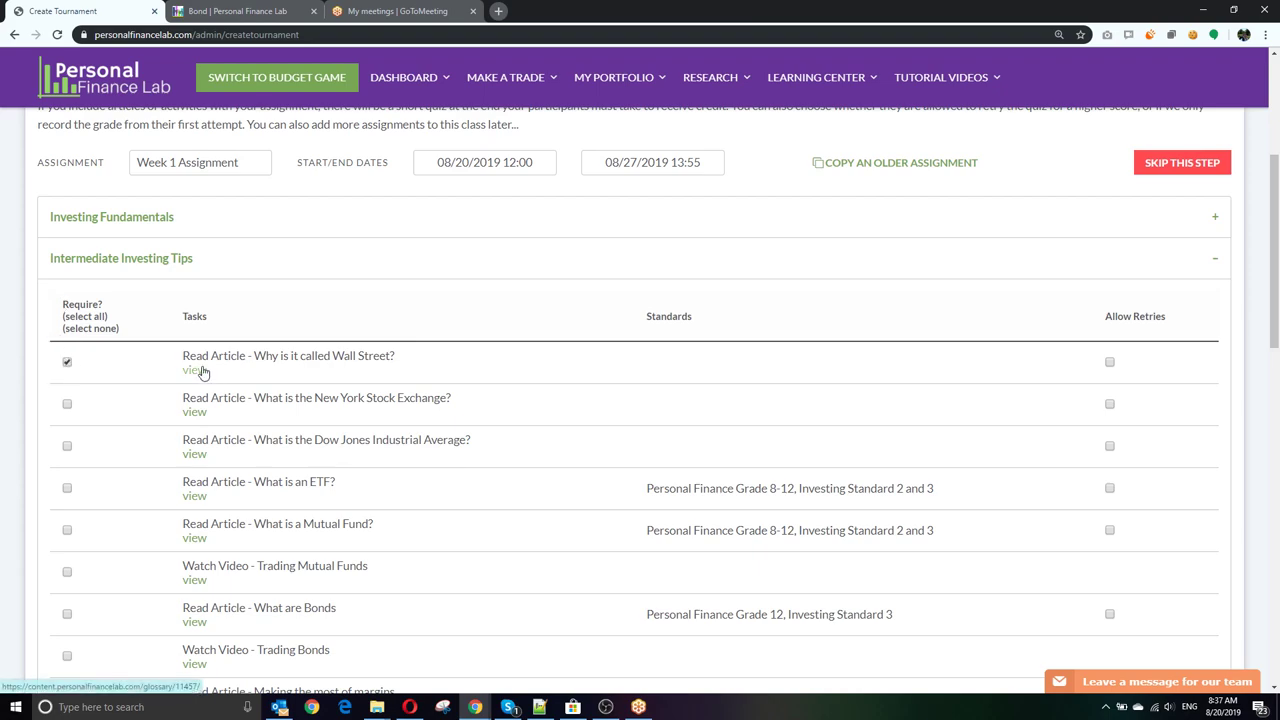
click(1109, 364)
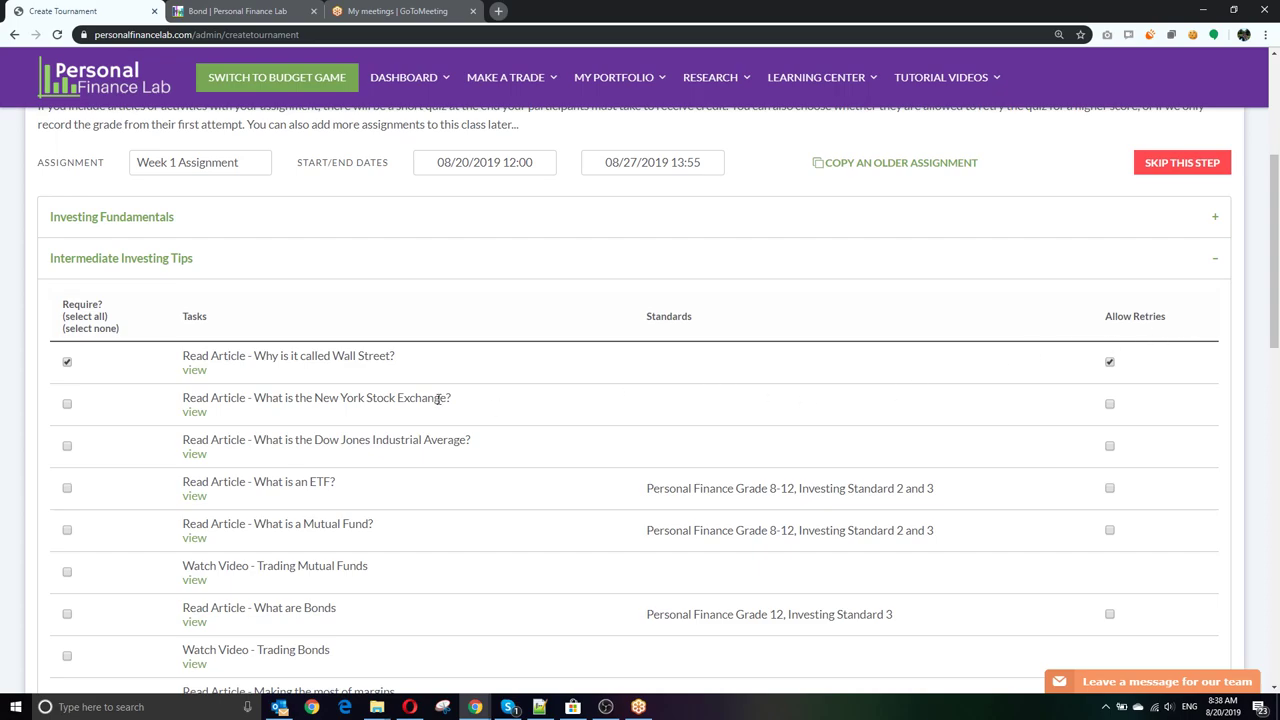
Step: Open the Investment Research video in a new tab
scroll(441, 399, down, 4)
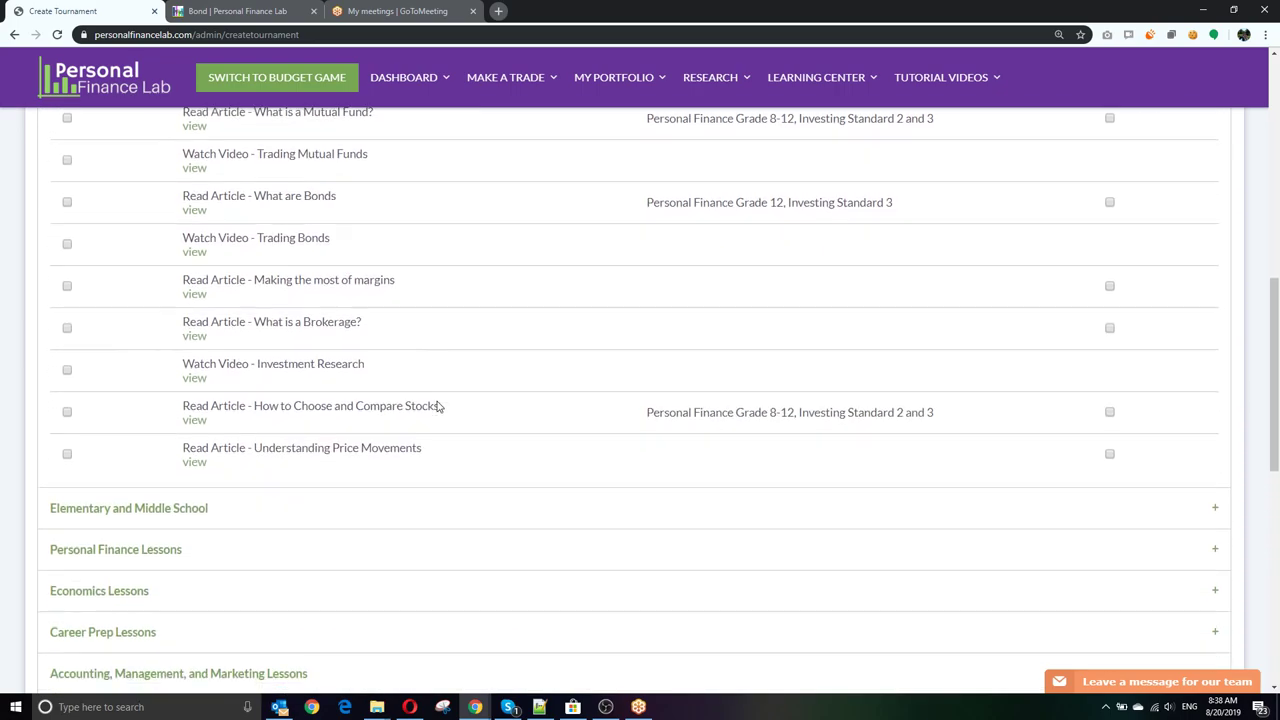
scroll(437, 406, up, 1)
scroll(355, 362, down, 1)
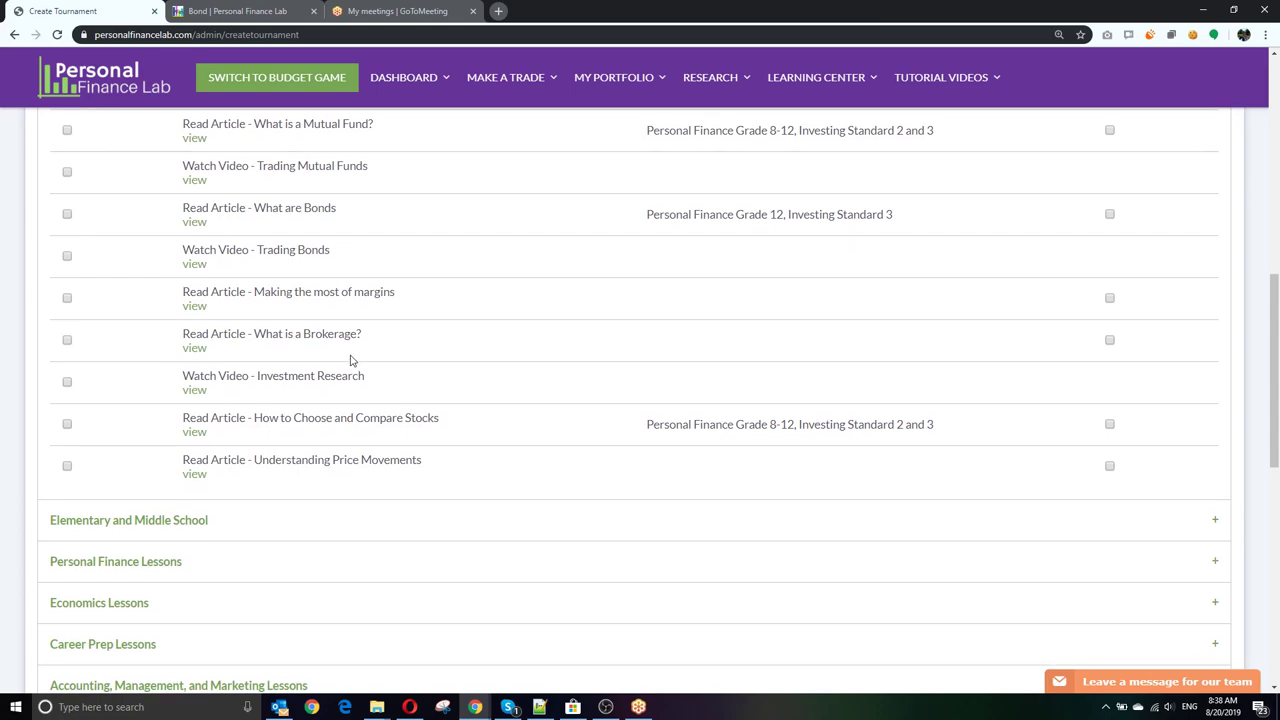
right_click(200, 395)
click(240, 406)
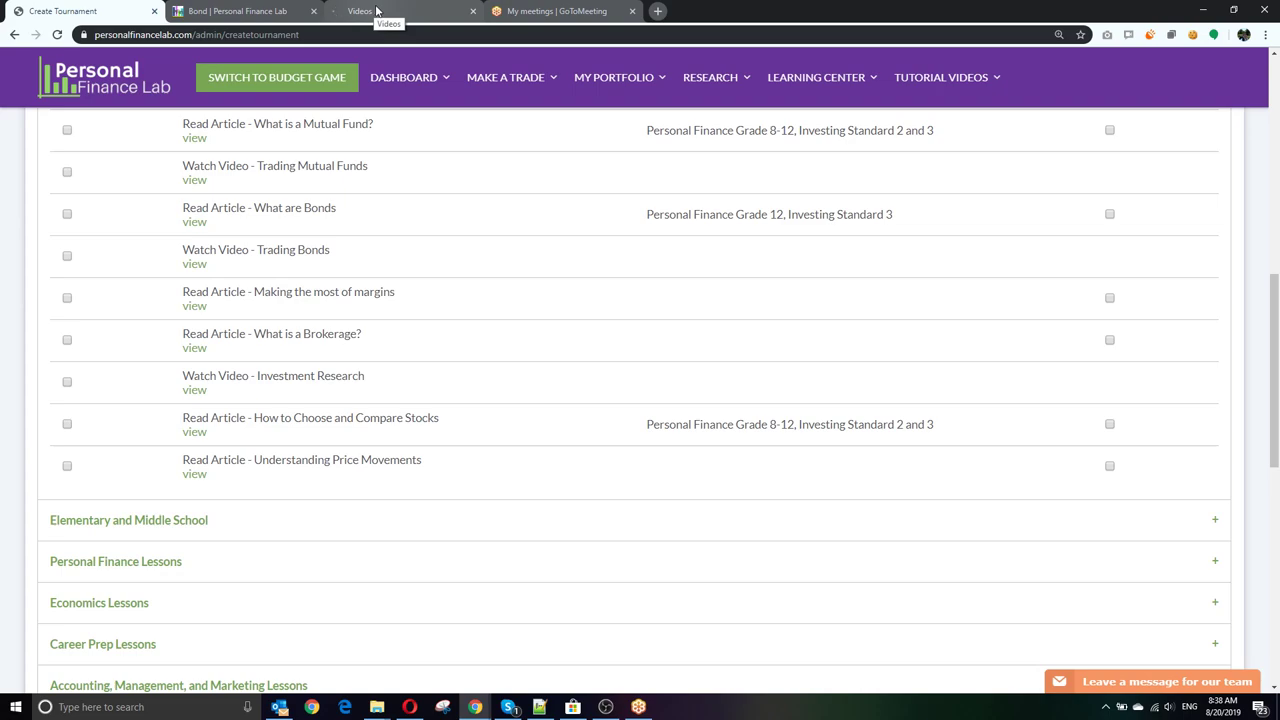
Step: Bring up the Videos page showing the Research Tools tutorial under Managing your portfolio
click(376, 10)
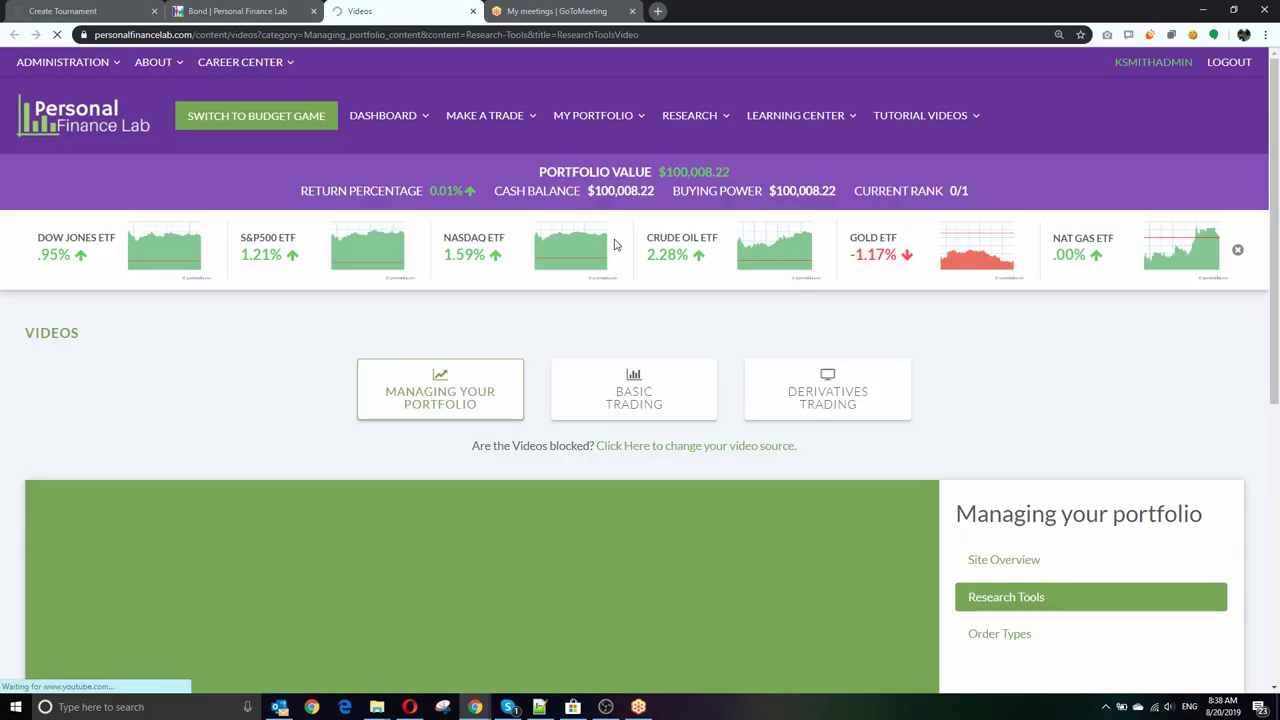
scroll(367, 318, down, 3)
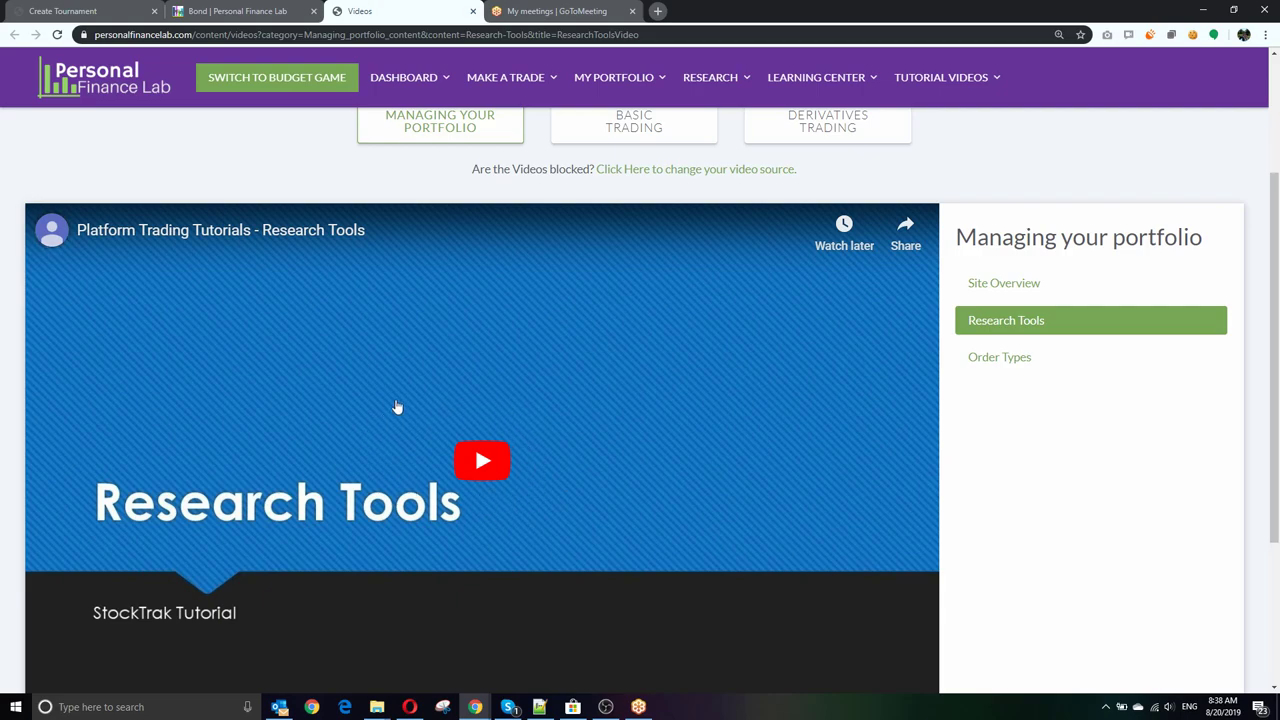
Step: Return to the Create Tournament task list and expand the Personal Finance Lessons tasks
click(105, 8)
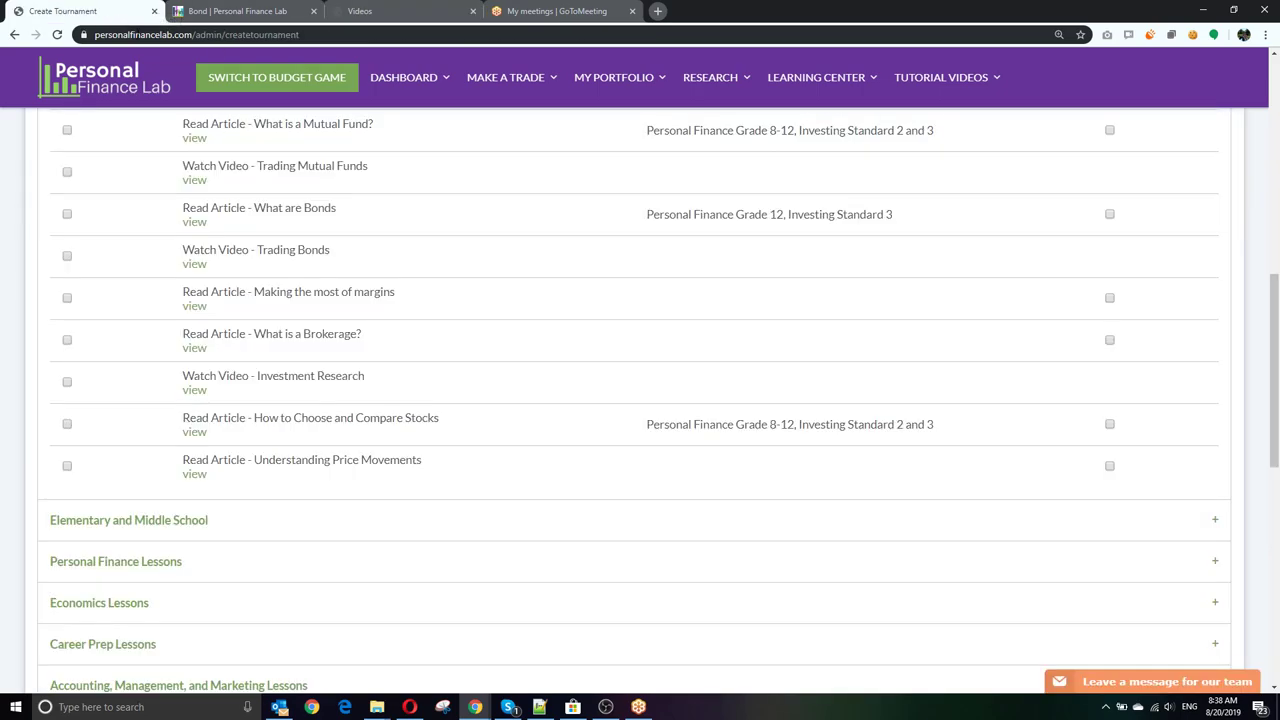
scroll(257, 457, down, 2)
click(206, 440)
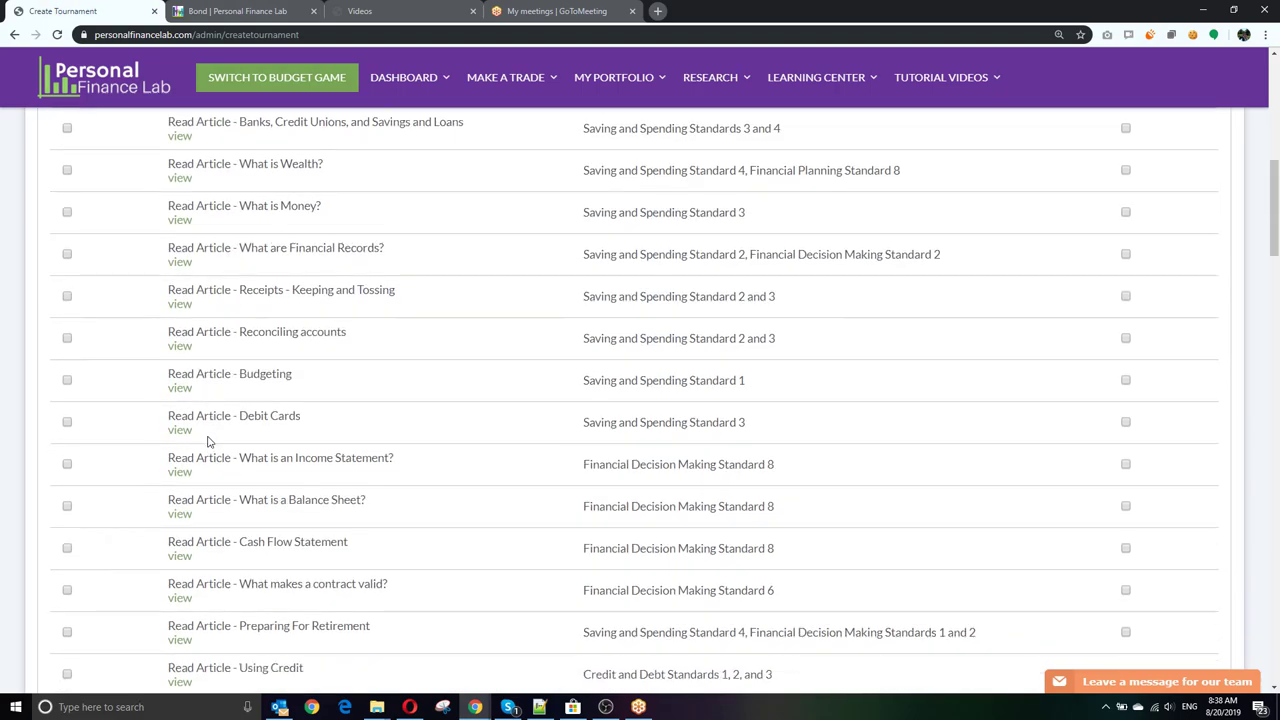
scroll(208, 441, down, 15)
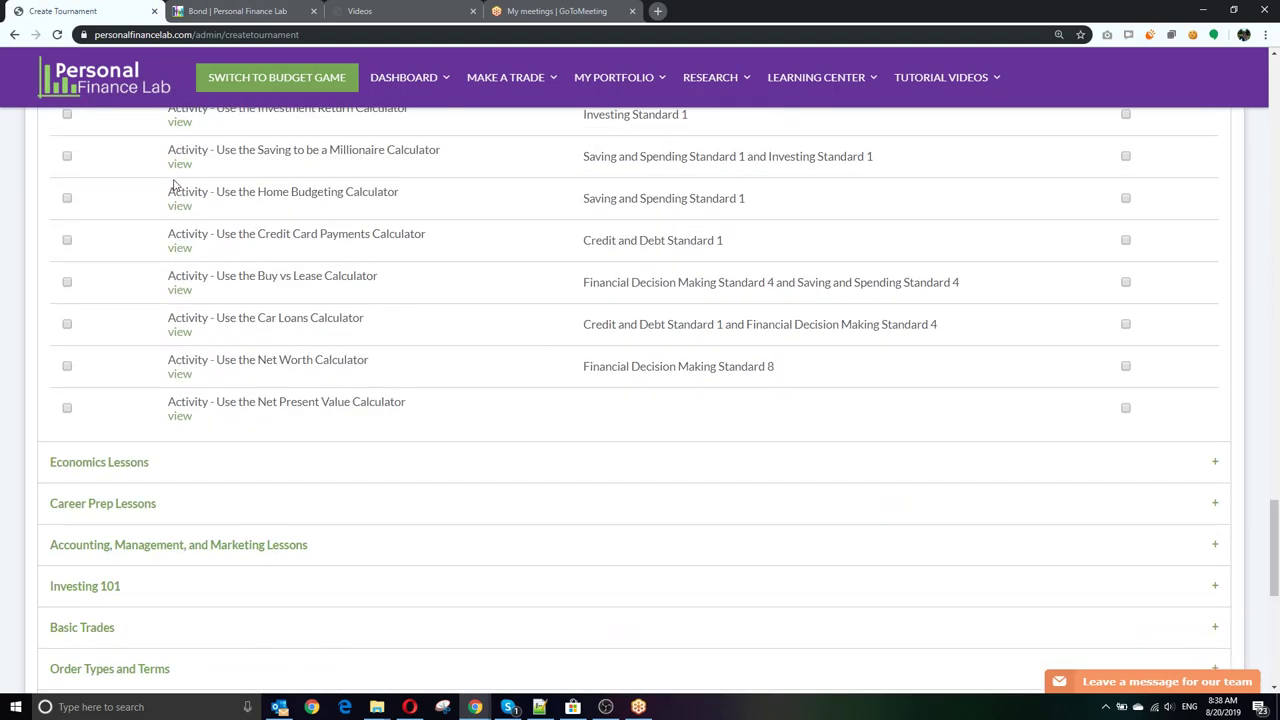
Step: Open the Net Present Value Calculator activity in a new tab and switch to it
right_click(182, 416)
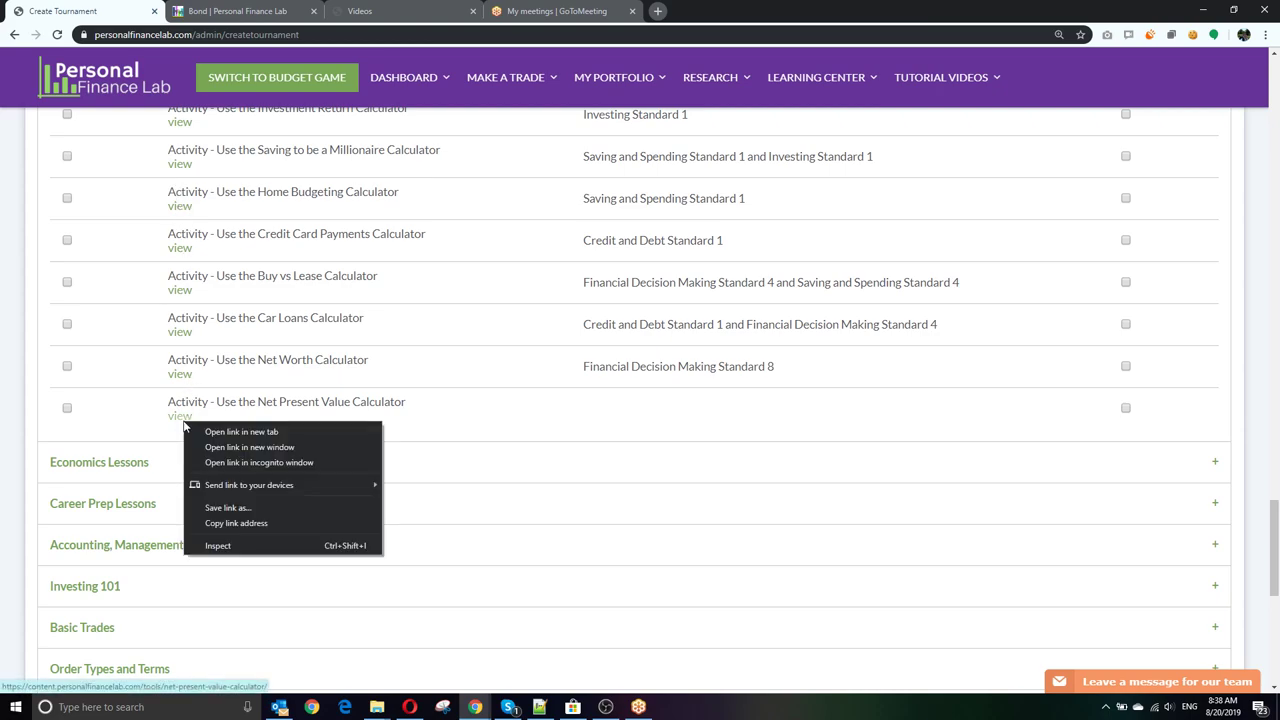
click(210, 429)
mouse_move(421, 84)
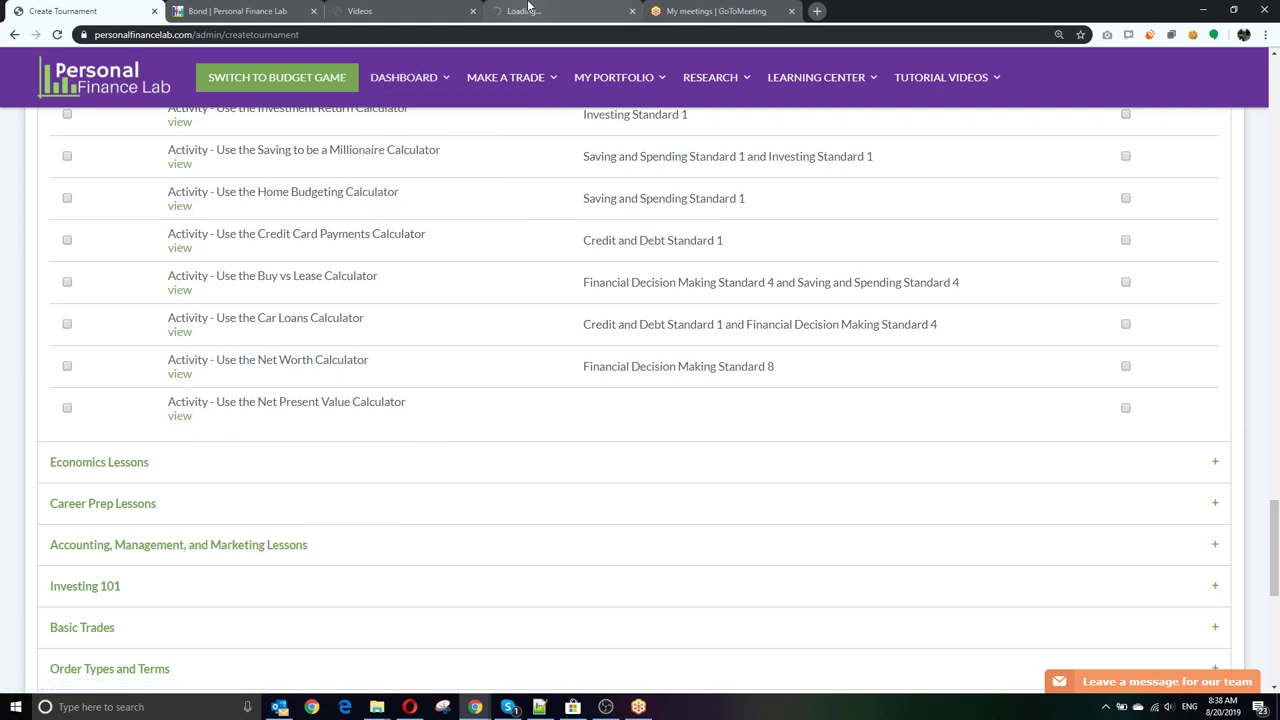
click(528, 8)
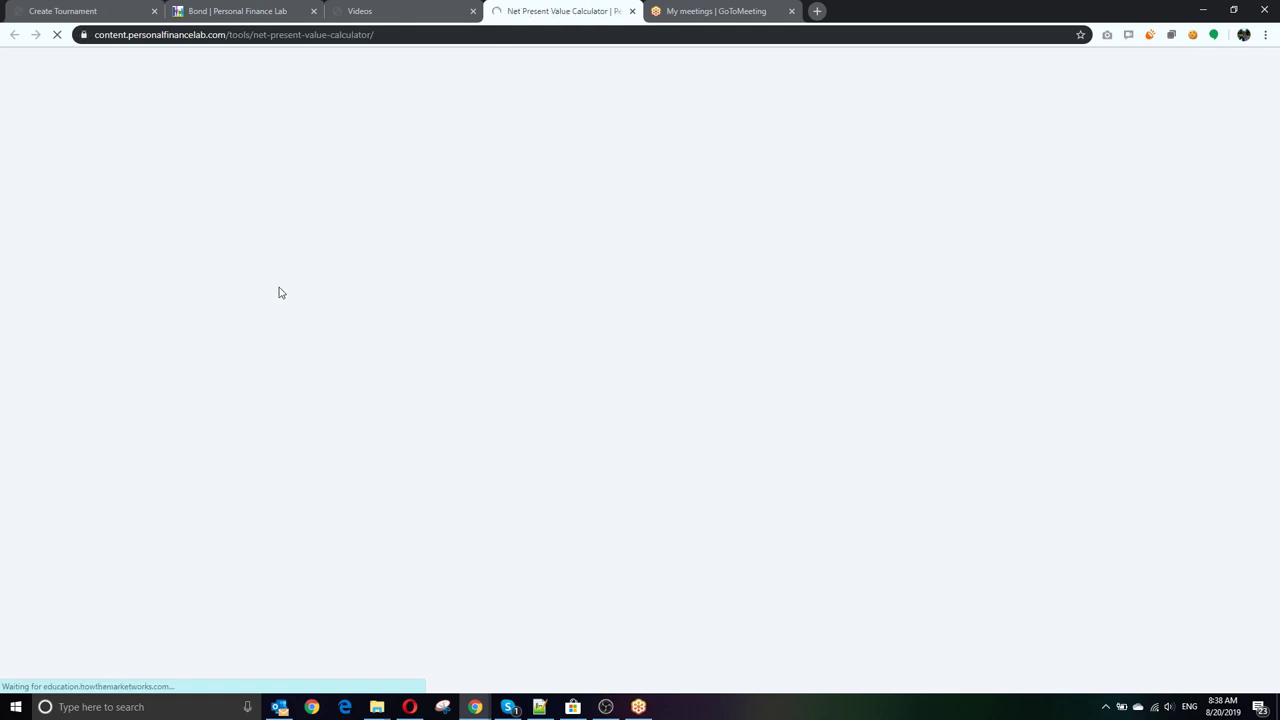
Step: Raise the NPV calculator's expected growth to 16.4% and expand the operations and investing cash flow inputs
scroll(239, 363, down, 3)
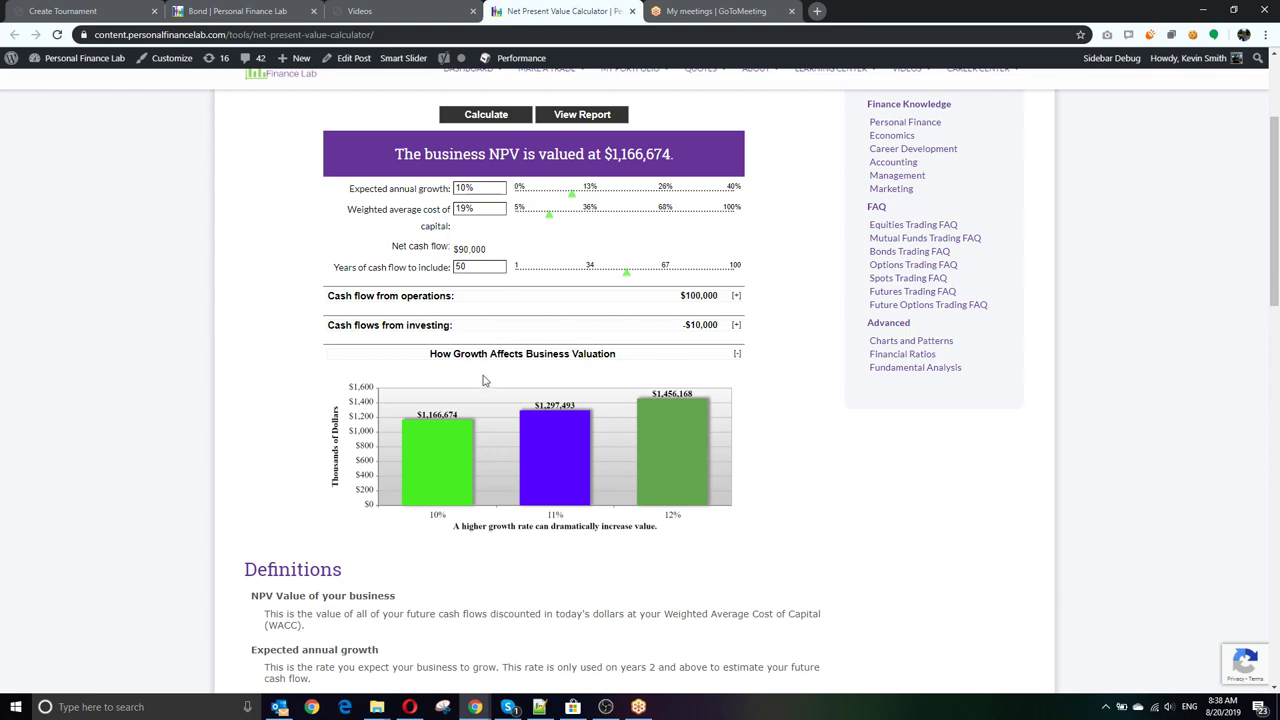
drag(577, 194, 563, 212)
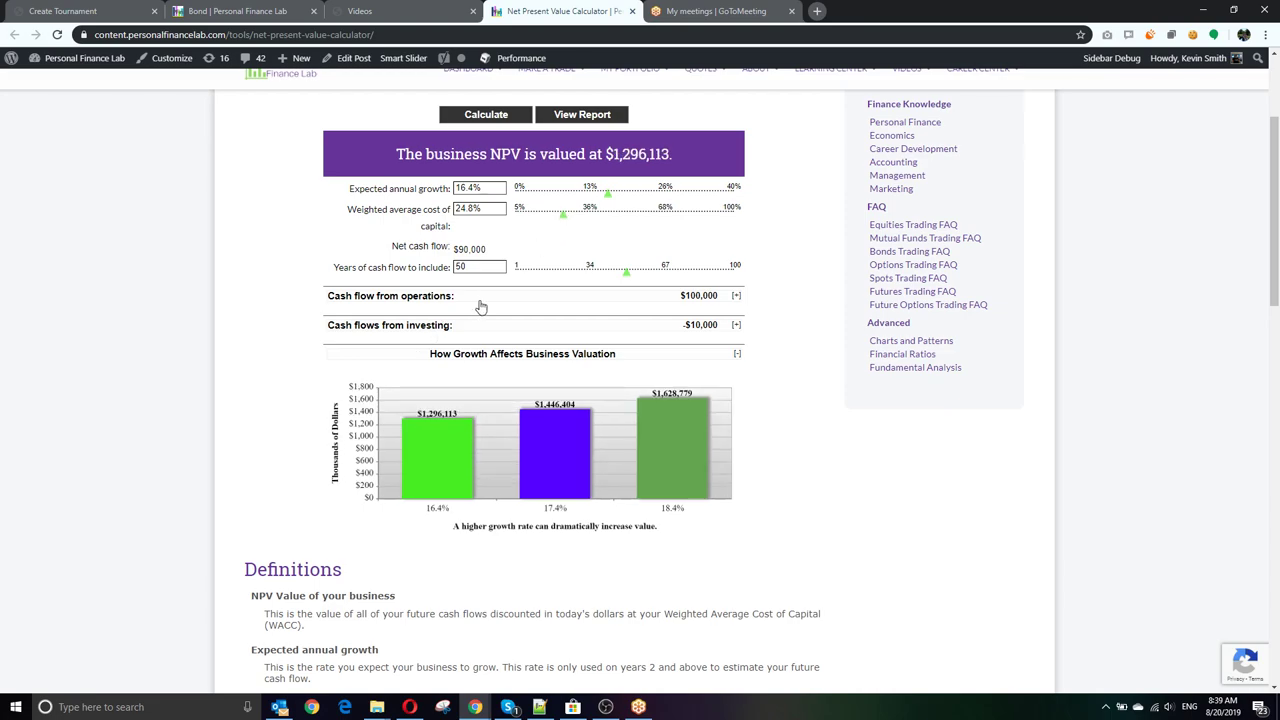
scroll(362, 355, down, 2)
scroll(716, 287, up, 1)
click(736, 229)
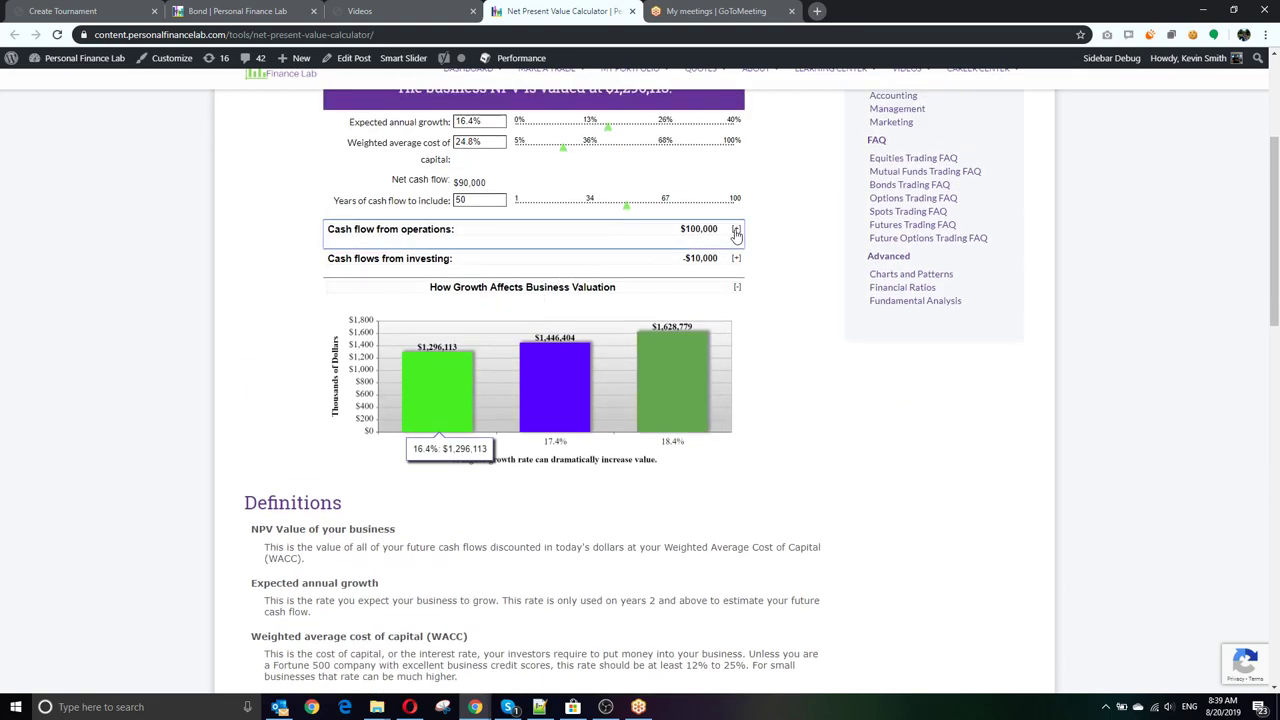
click(736, 467)
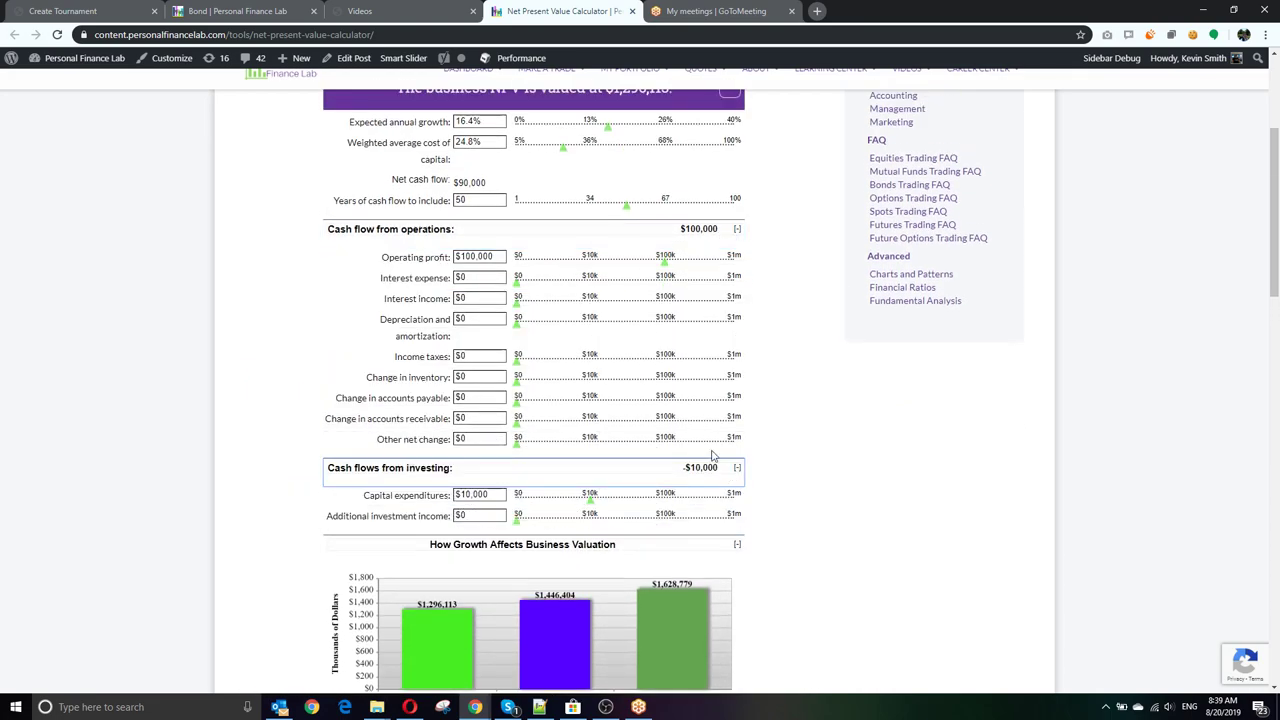
Step: Expand the How Growth Affects Business Valuation chart and start the calculator's pop quiz
scroll(617, 431, down, 1)
click(735, 478)
click(734, 480)
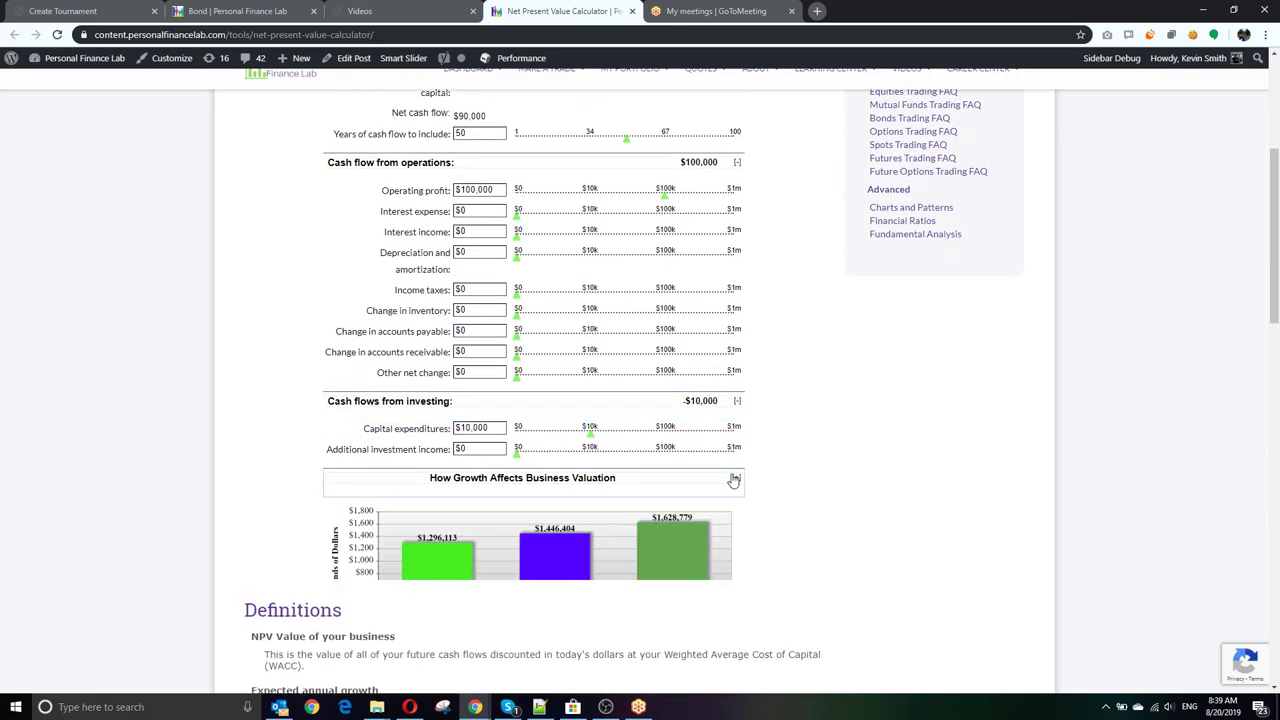
scroll(420, 390, down, 9)
scroll(420, 387, down, 4)
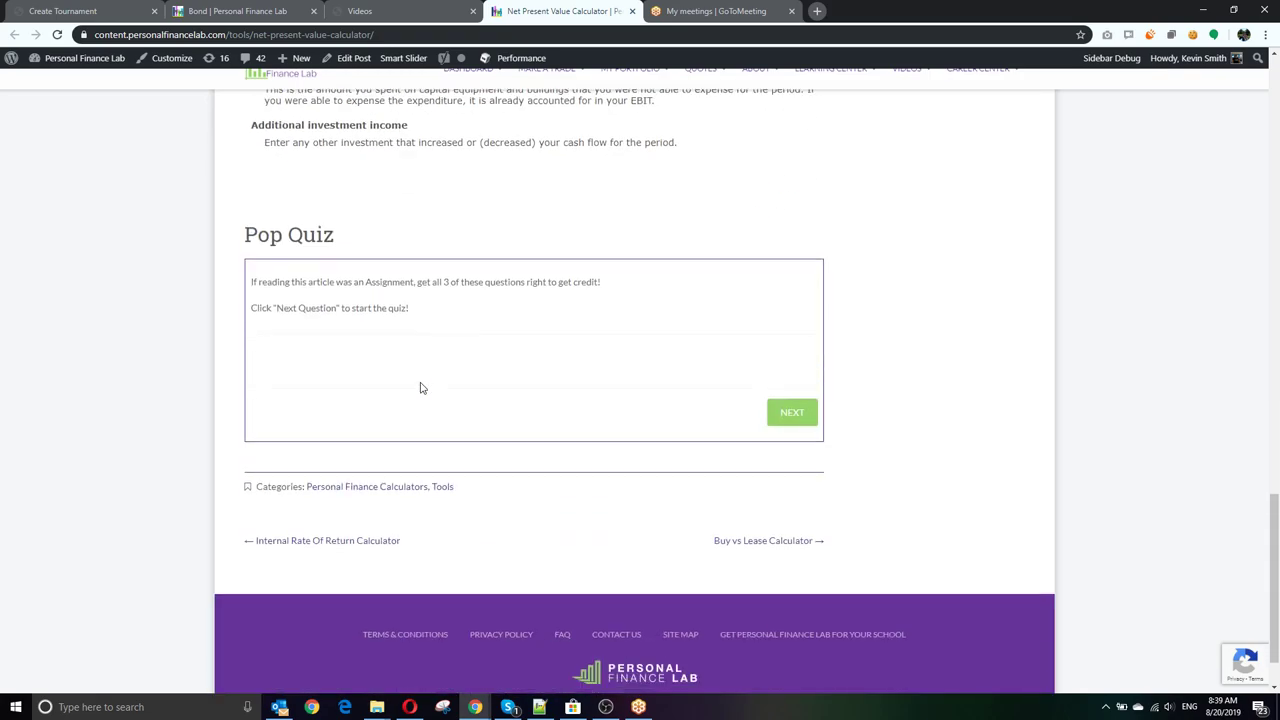
click(790, 414)
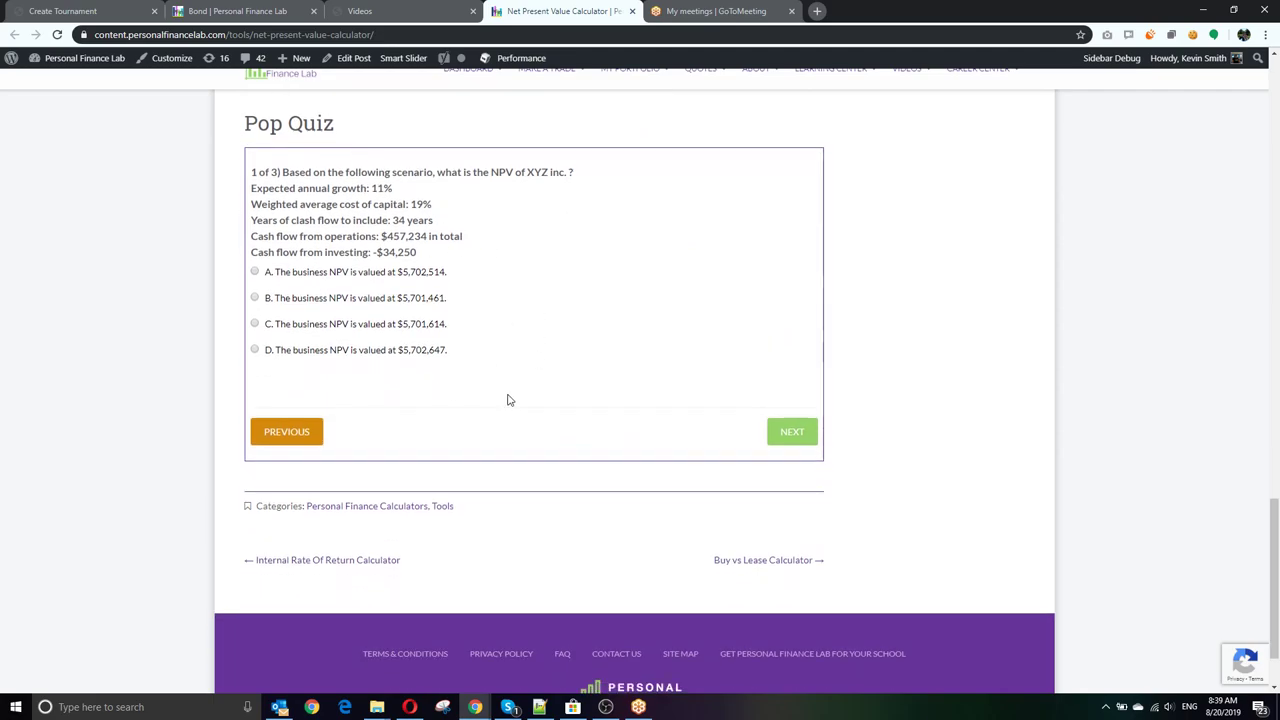
scroll(506, 397, up, 5)
scroll(506, 392, up, 8)
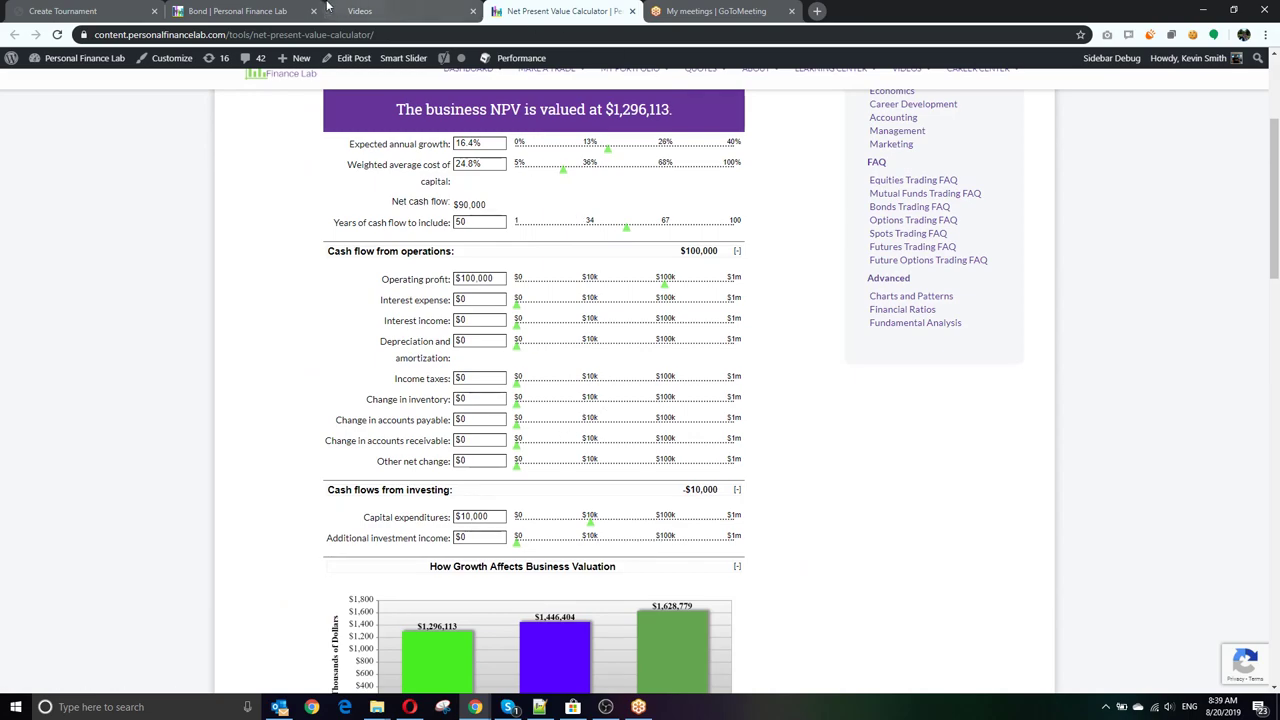
click(55, 8)
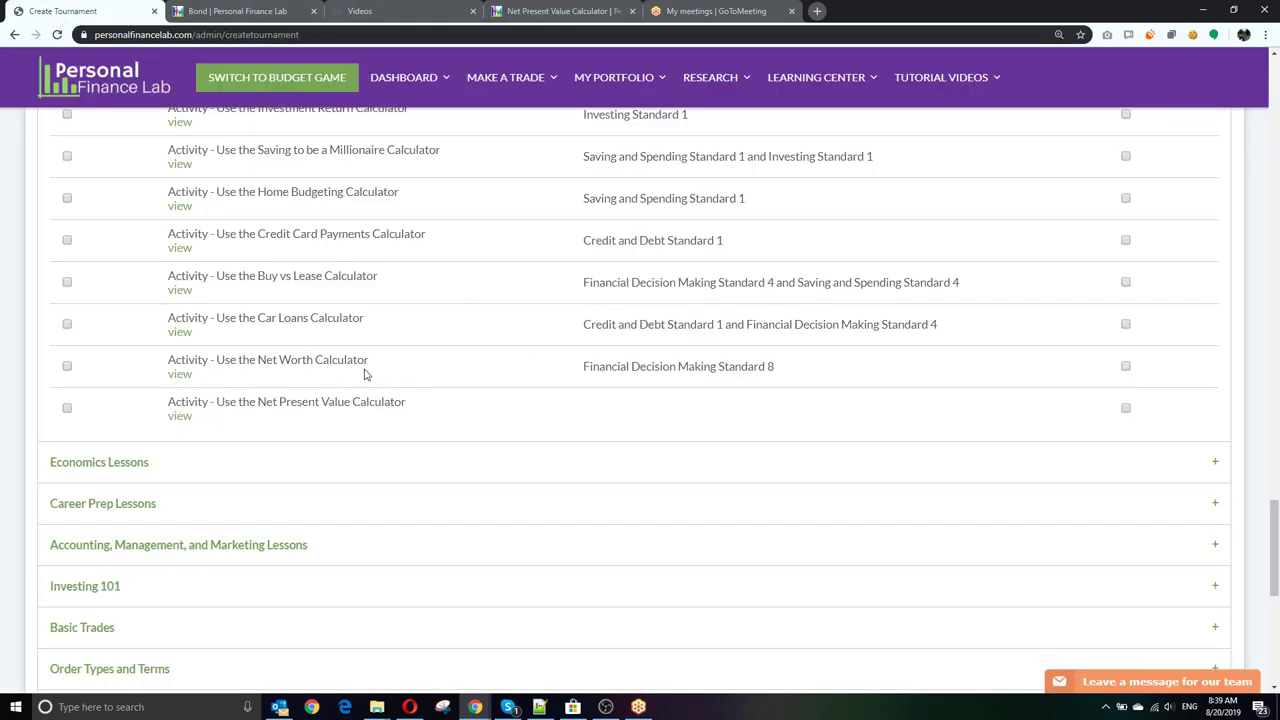
Step: Open Investing 101's Chapter 1 in a new tab and close the Videos, Bond and NPV Calculator tabs
scroll(363, 371, down, 3)
click(172, 307)
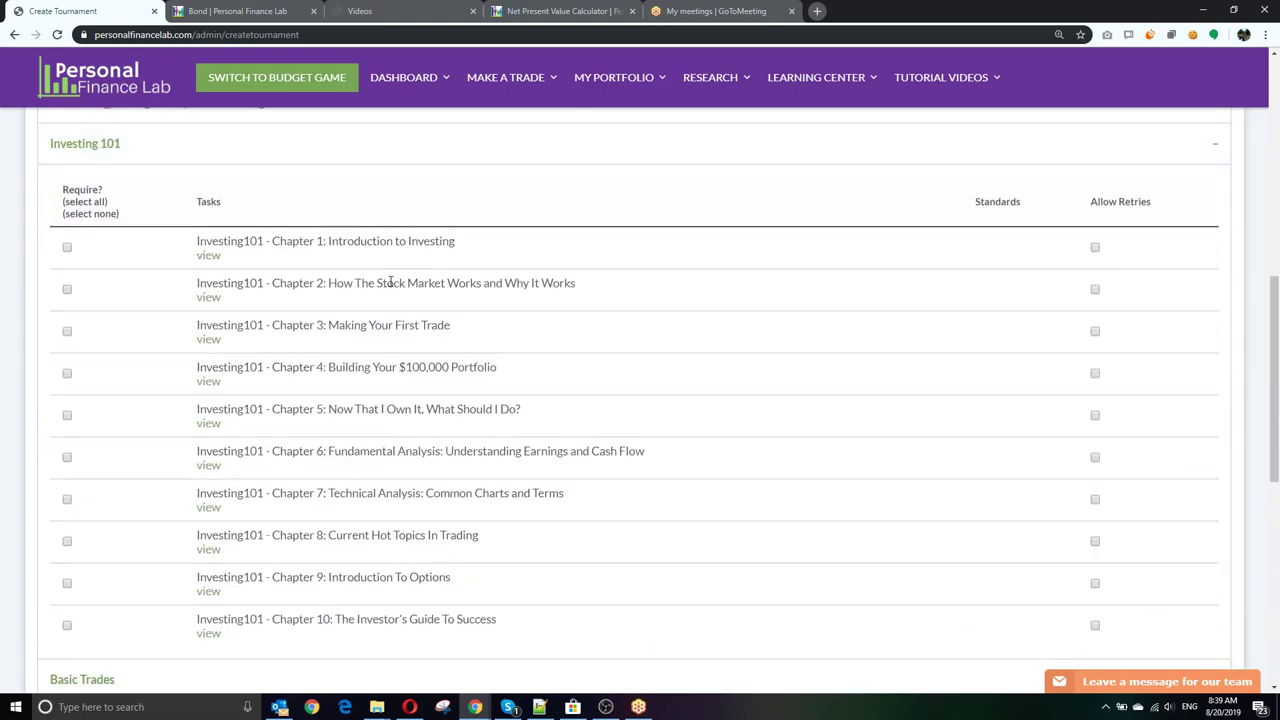
right_click(208, 257)
click(250, 268)
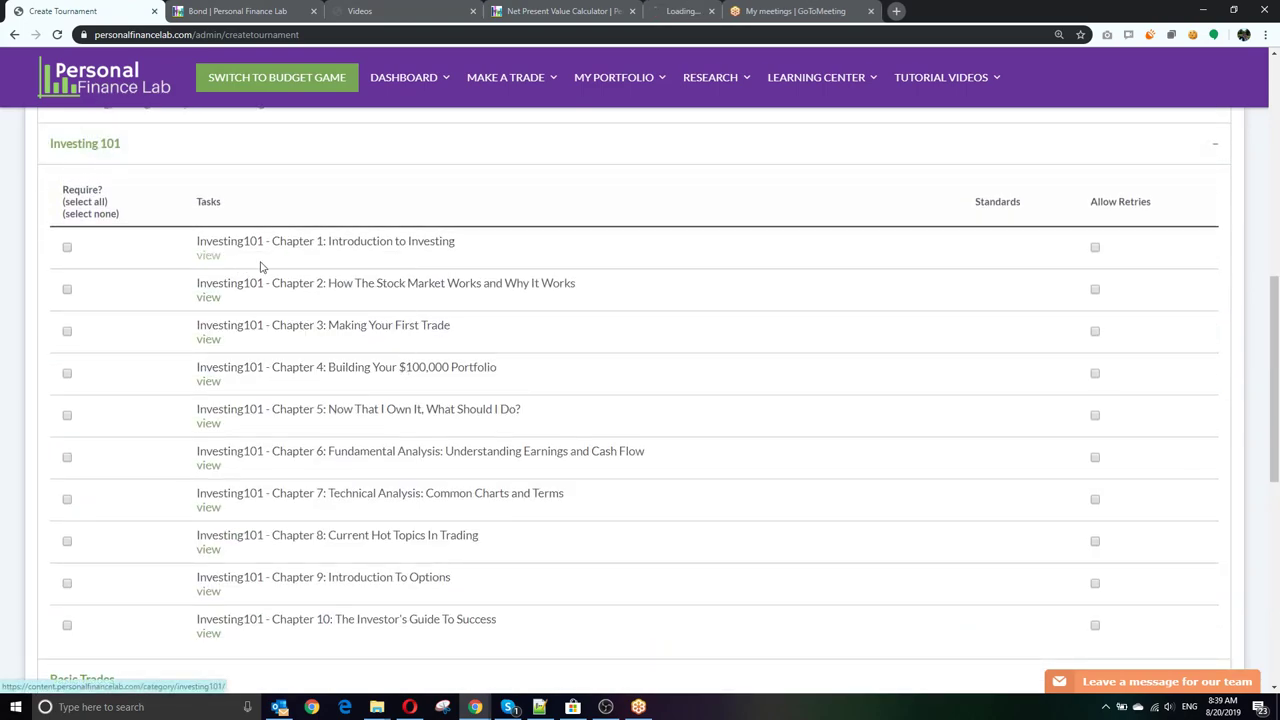
middle_click(404, 14)
middle_click(240, 10)
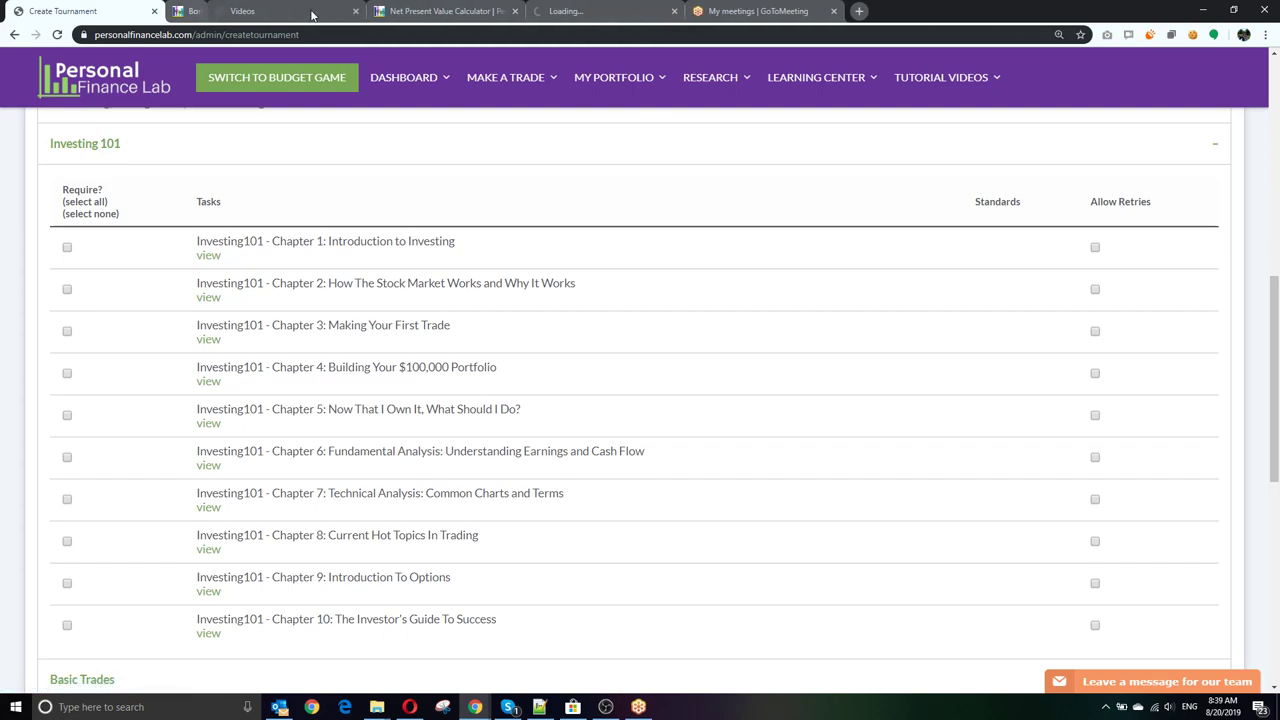
middle_click(238, 8)
Step: Review the Chapter 1: Introduction To Investing page's lessons 1-01 to 1-13 and its exam
click(226, 8)
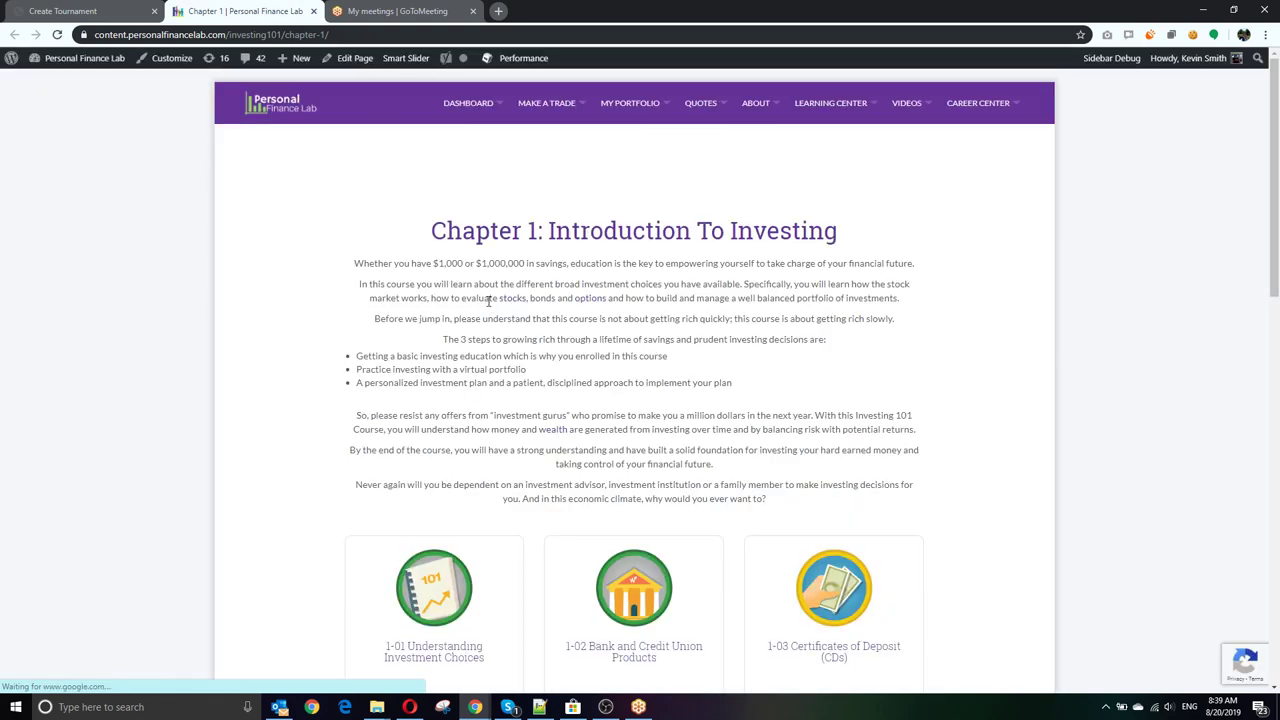
scroll(488, 298, down, 3)
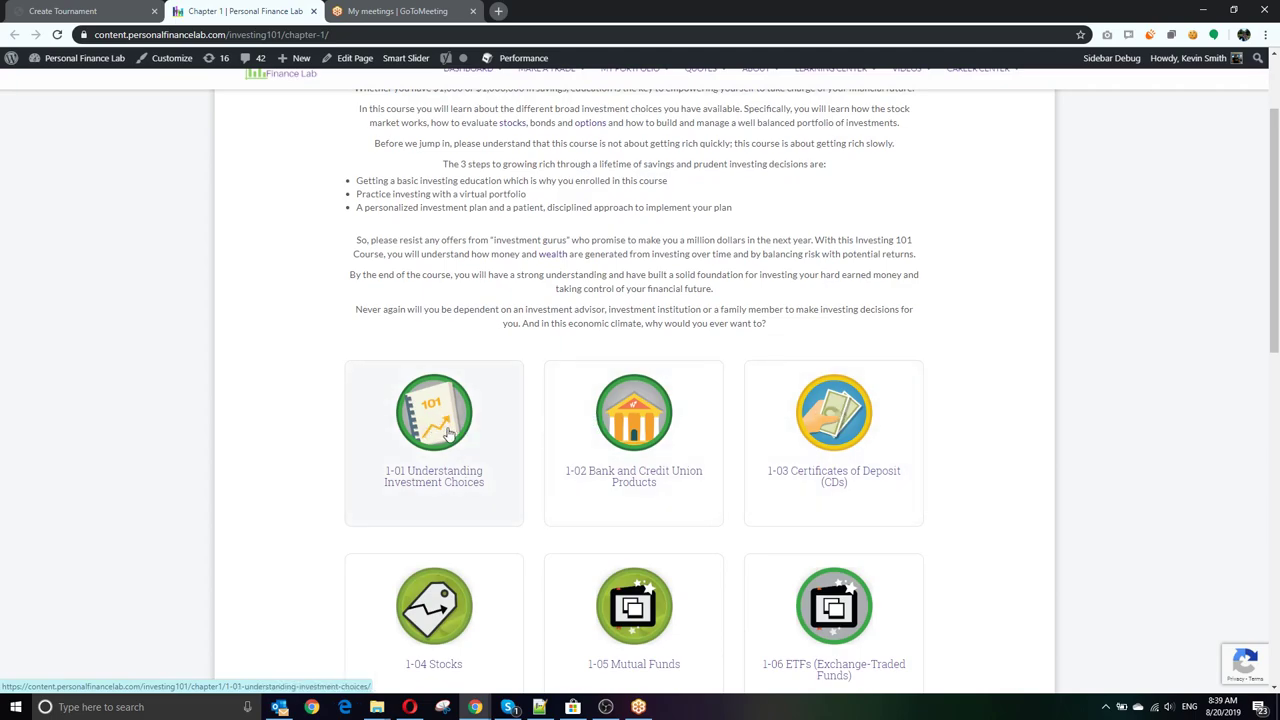
scroll(437, 434, down, 3)
scroll(438, 430, up, 1)
scroll(440, 425, down, 4)
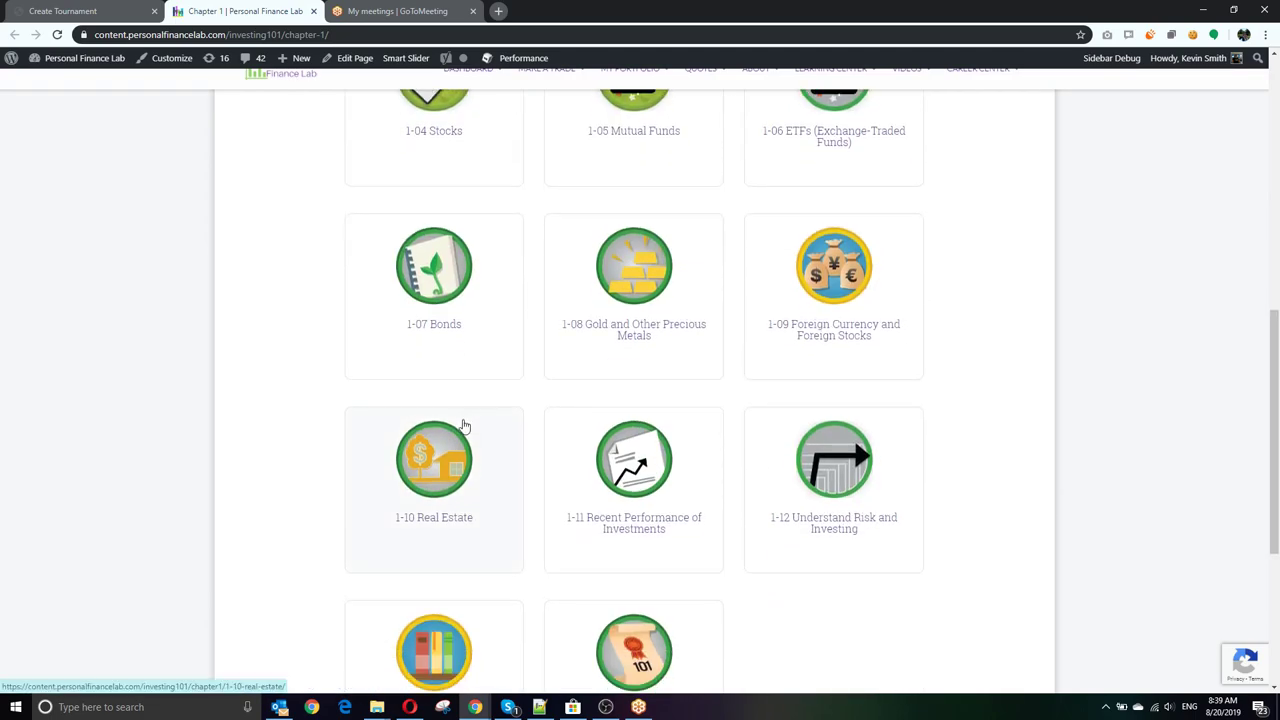
scroll(436, 468, up, 5)
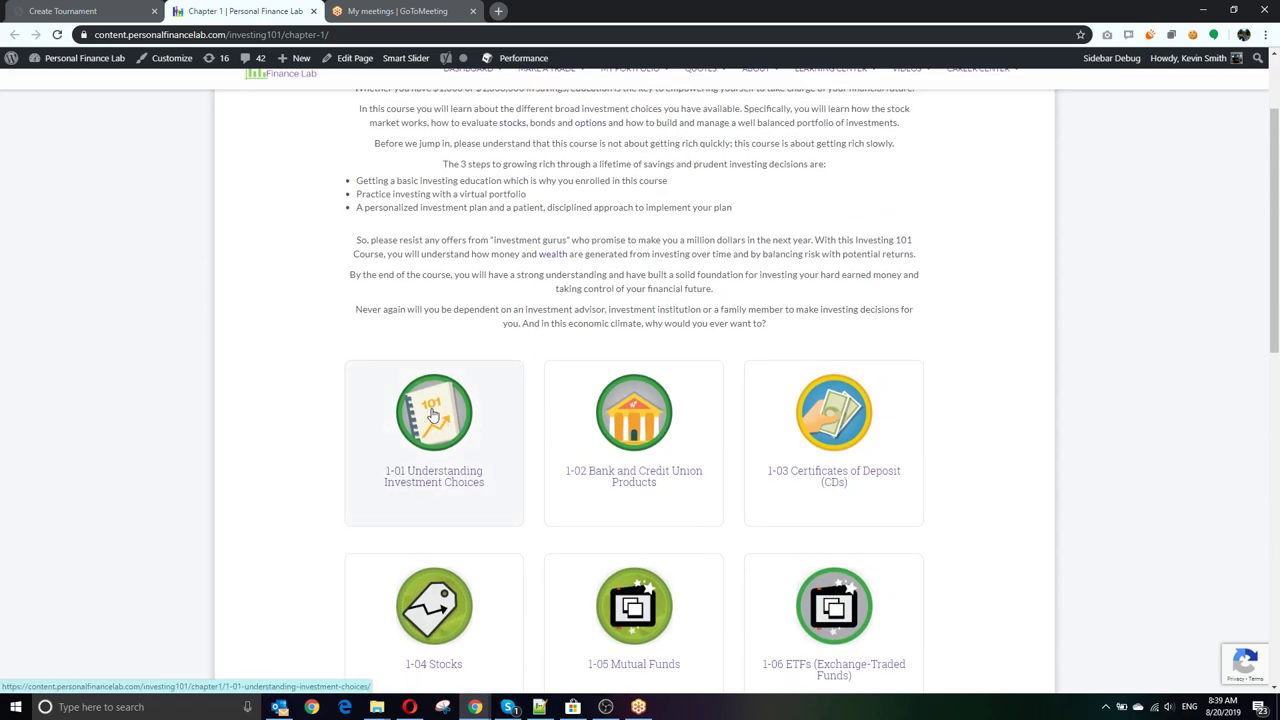
scroll(432, 413, down, 3)
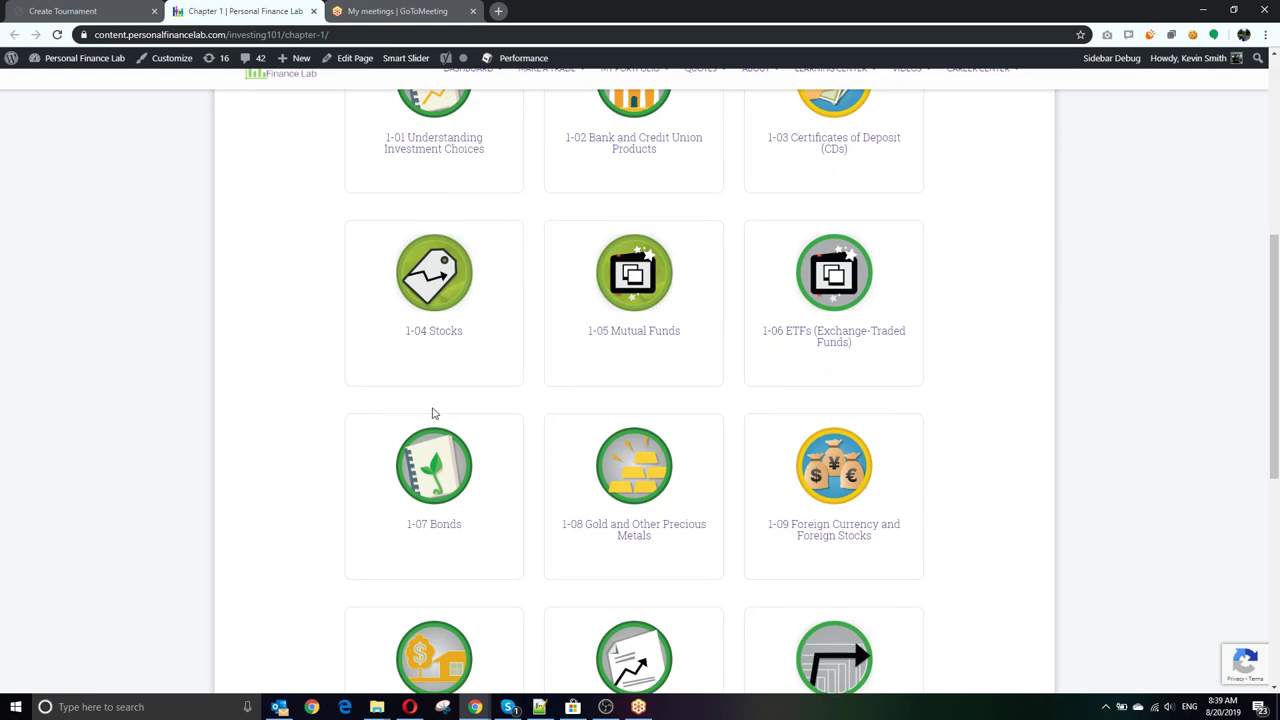
scroll(432, 413, down, 4)
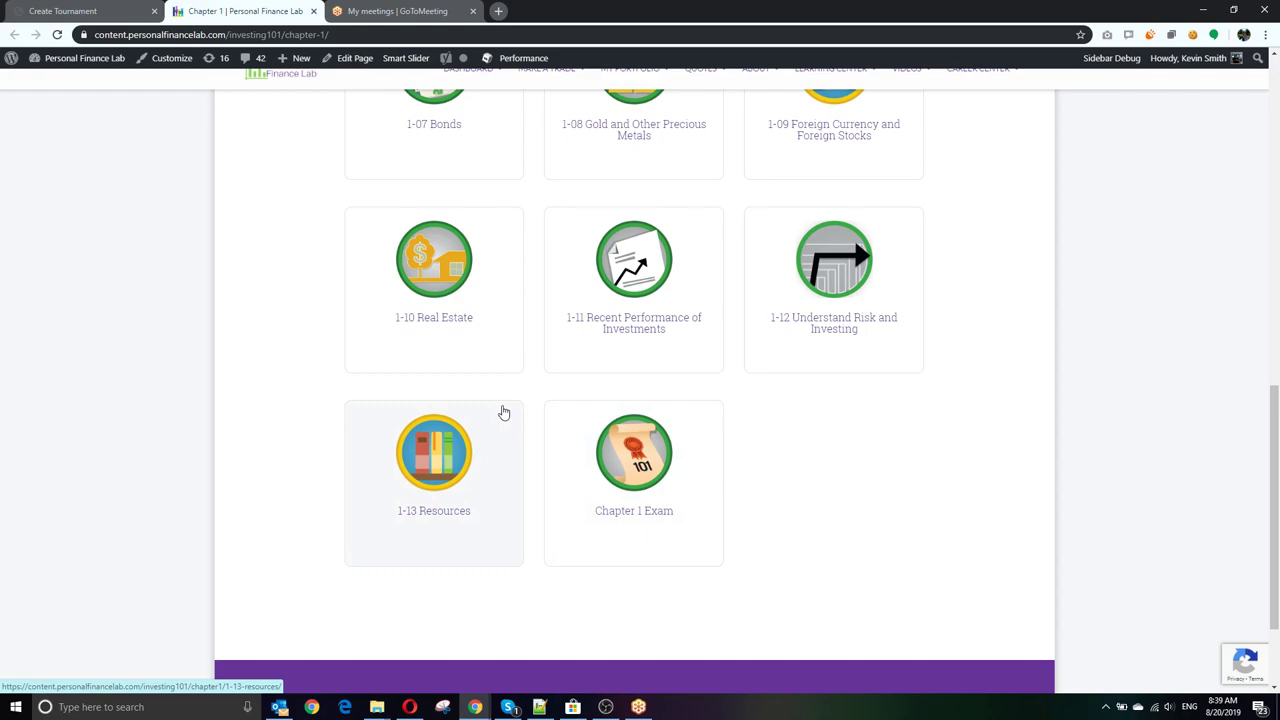
scroll(500, 420, up, 3)
scroll(497, 429, down, 3)
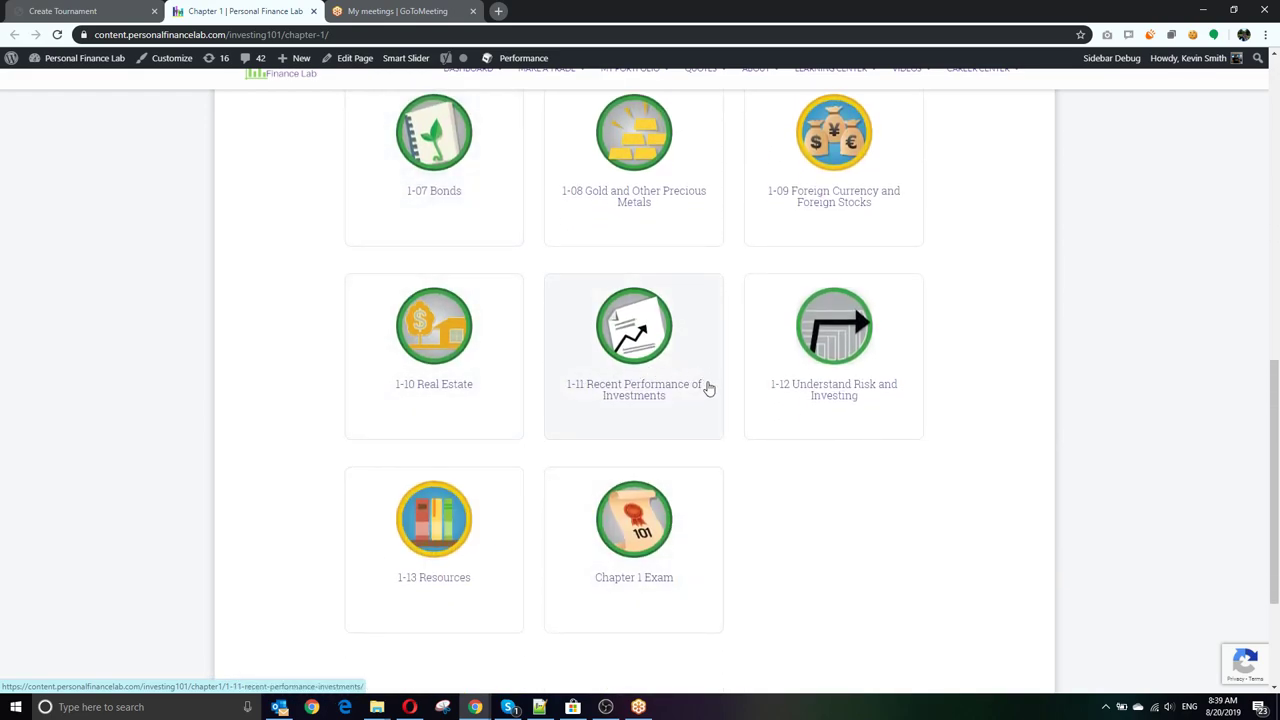
click(94, 11)
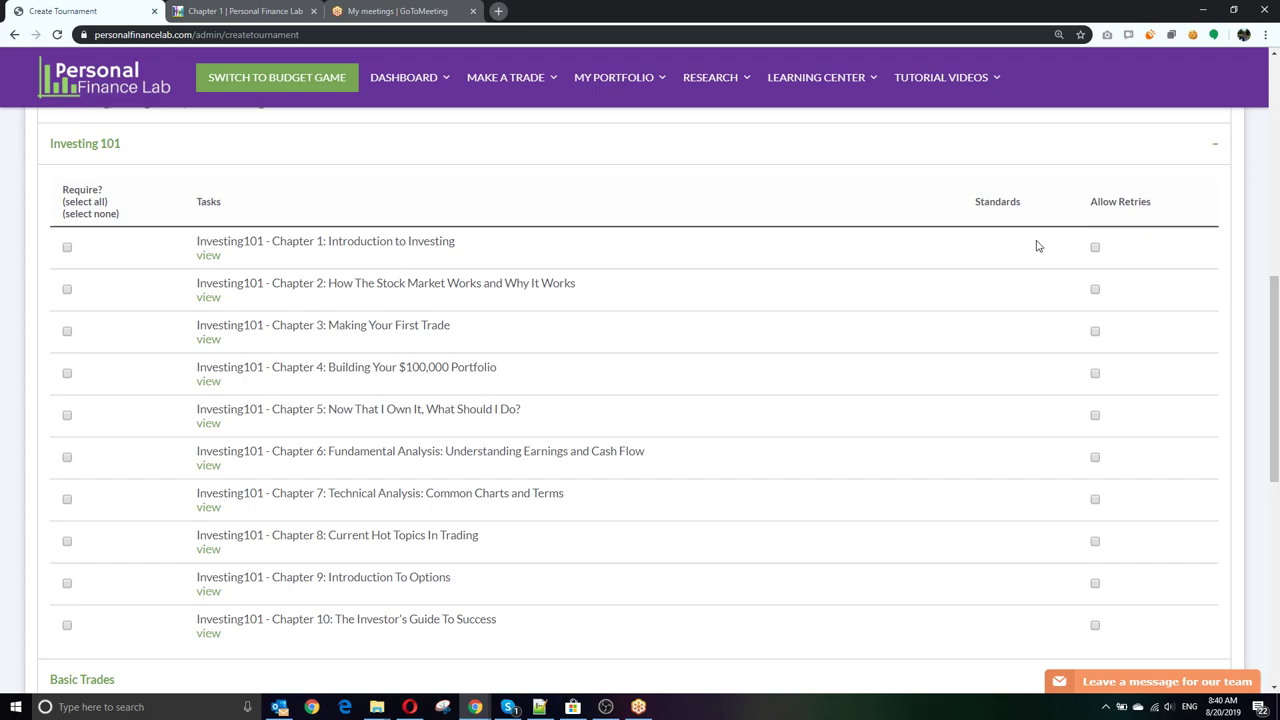
Step: Under Basic Trades, require the Total Trades and Short a Stock or ETF tasks
scroll(437, 406, down, 3)
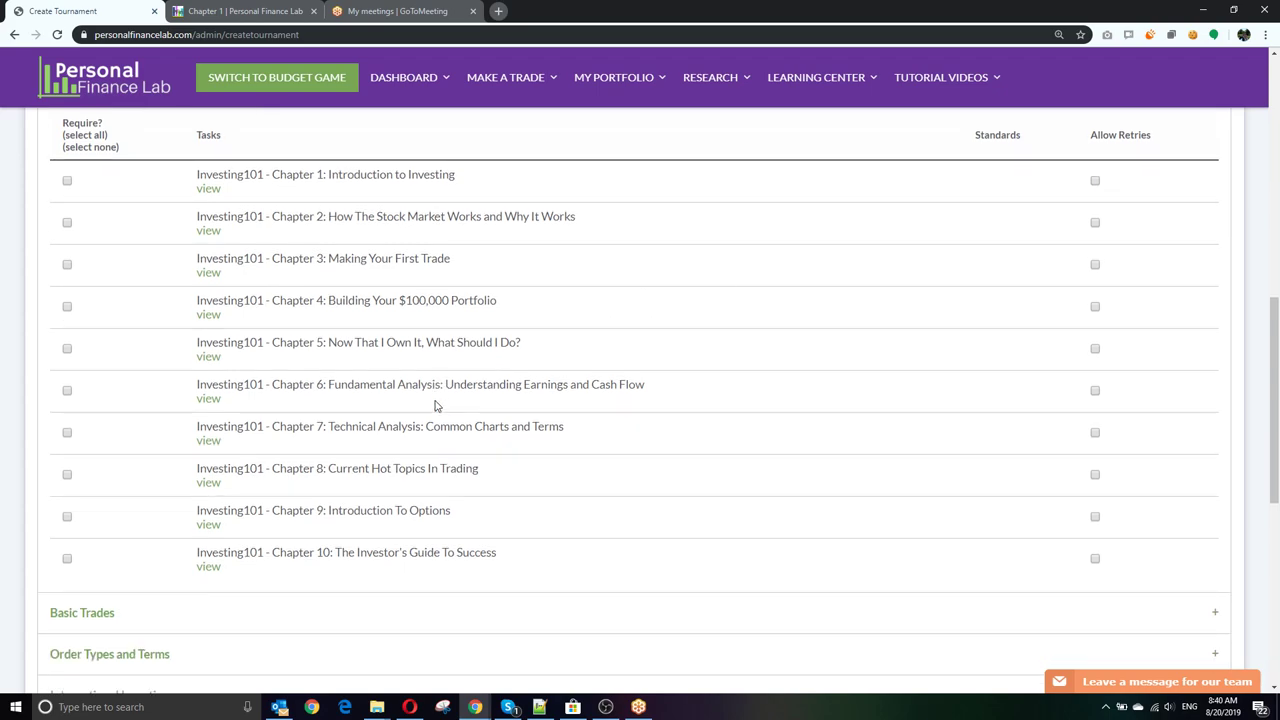
scroll(420, 265, up, 3)
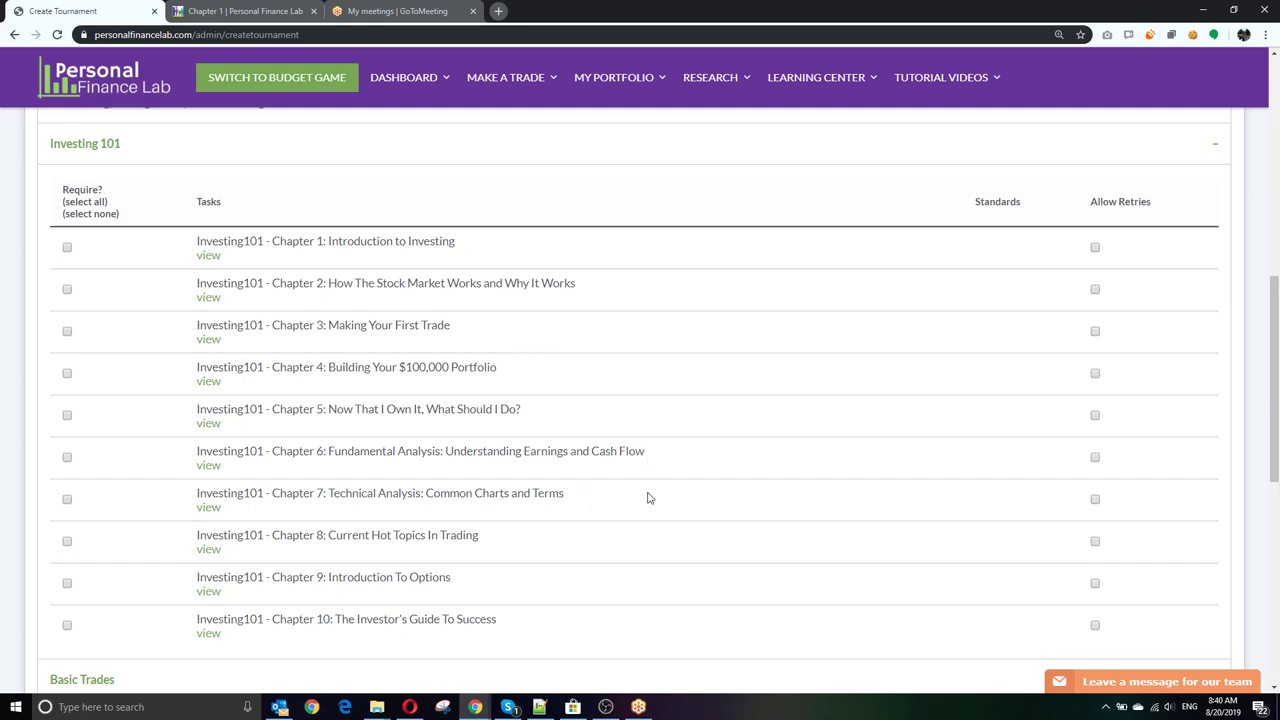
scroll(655, 499, down, 3)
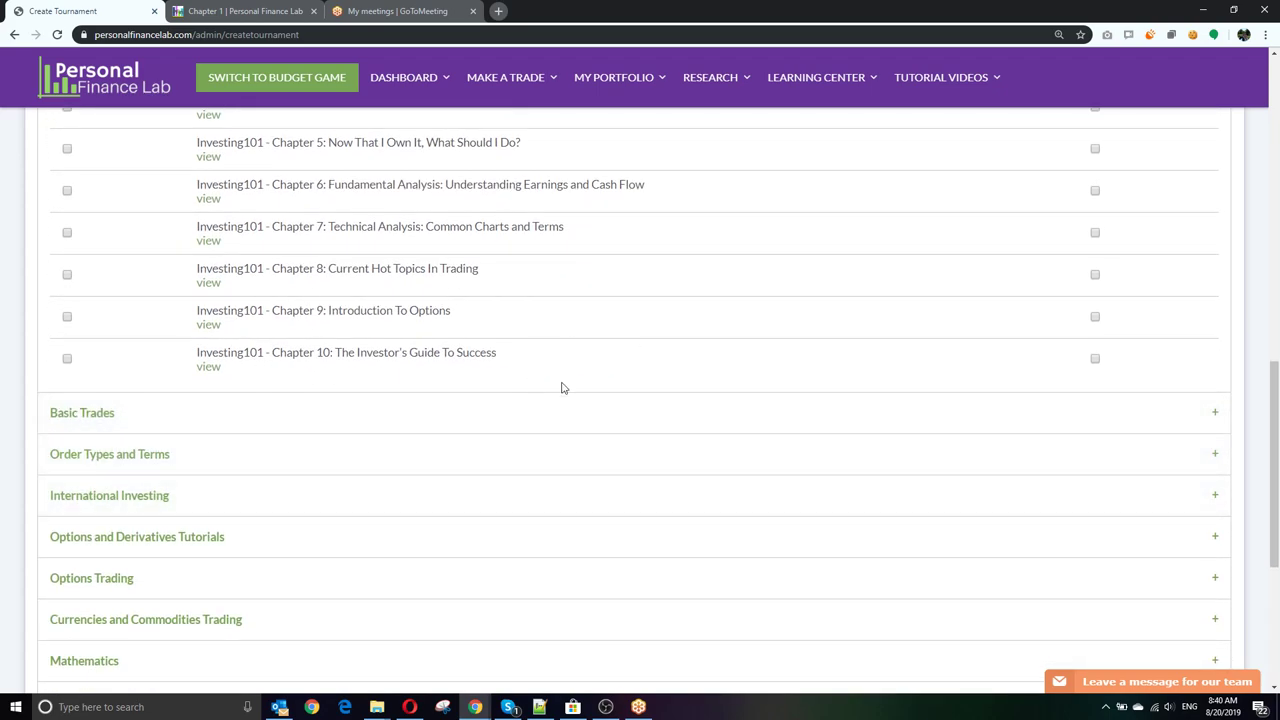
scroll(509, 346, down, 1)
click(129, 348)
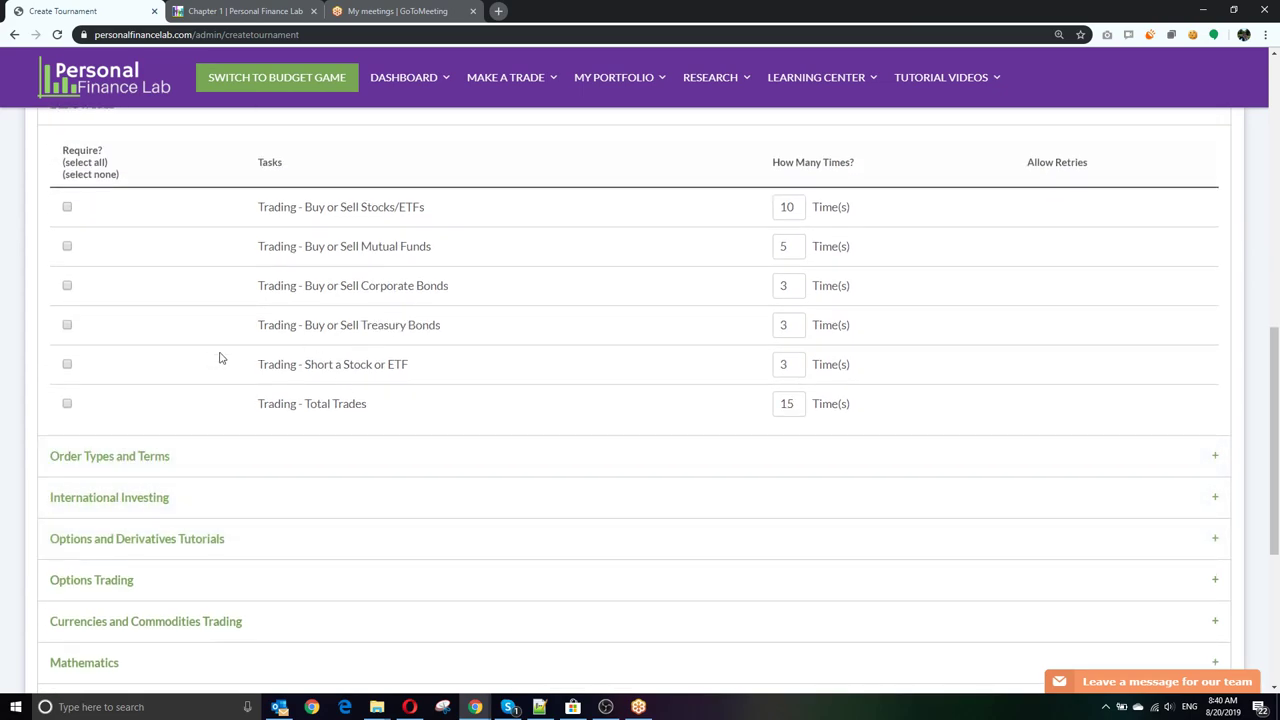
click(68, 404)
click(67, 364)
Step: Require the Good-Till-Cancelled task under Order Types and Terms
scroll(308, 346, down, 1)
click(197, 391)
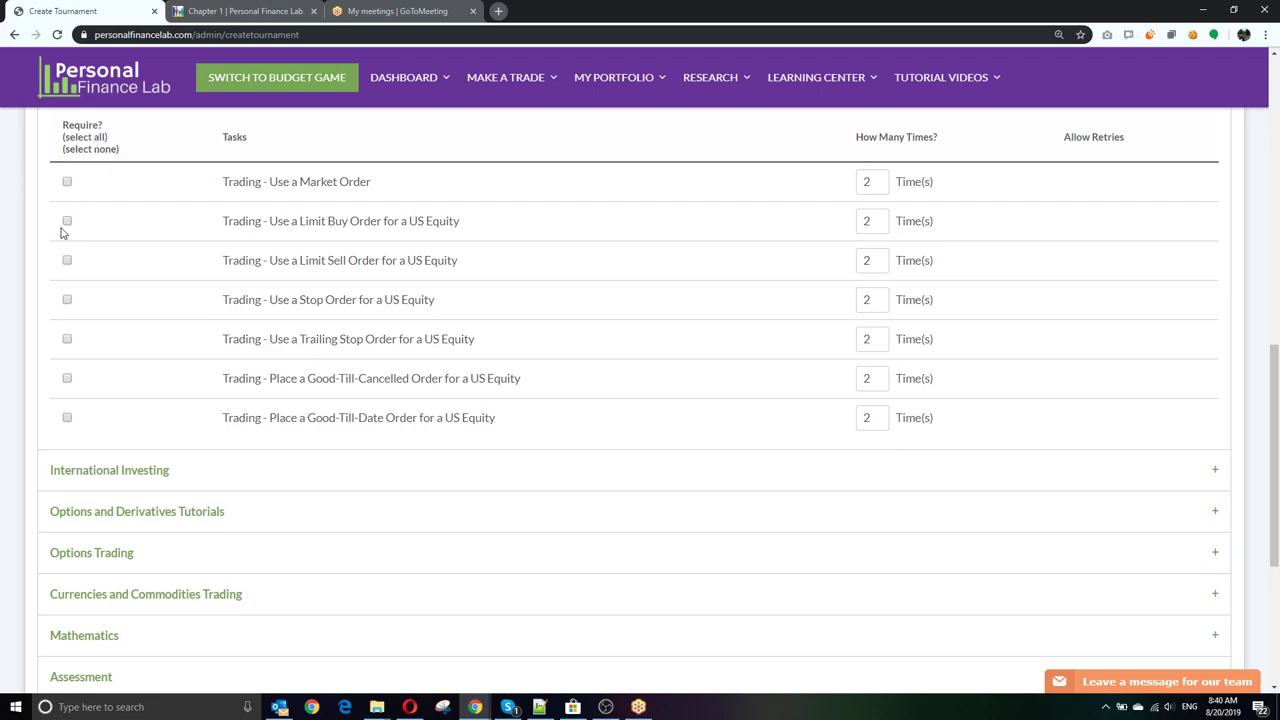
click(67, 378)
Step: Expand International Investing, Options and Derivatives, Options Trading, Currencies and Commodities, and Mathematics tasks
scroll(292, 340, down, 3)
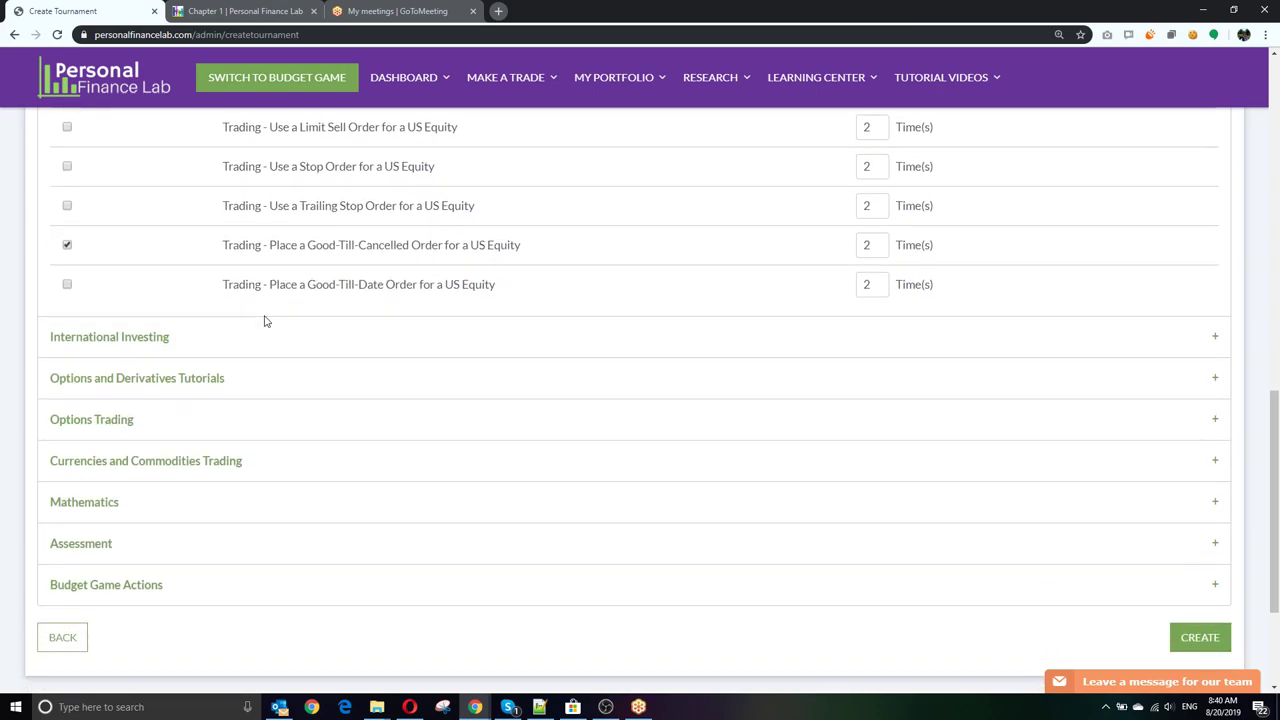
click(266, 337)
scroll(289, 366, up, 2)
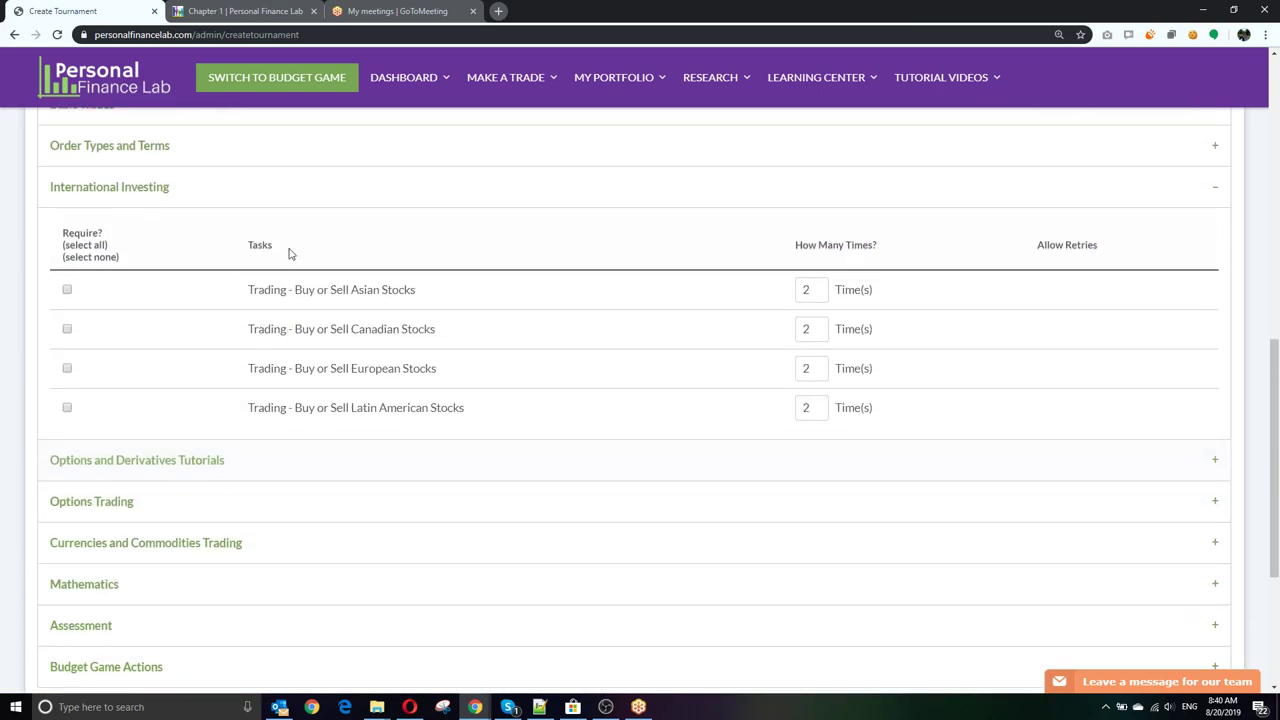
scroll(283, 340, down, 2)
click(274, 388)
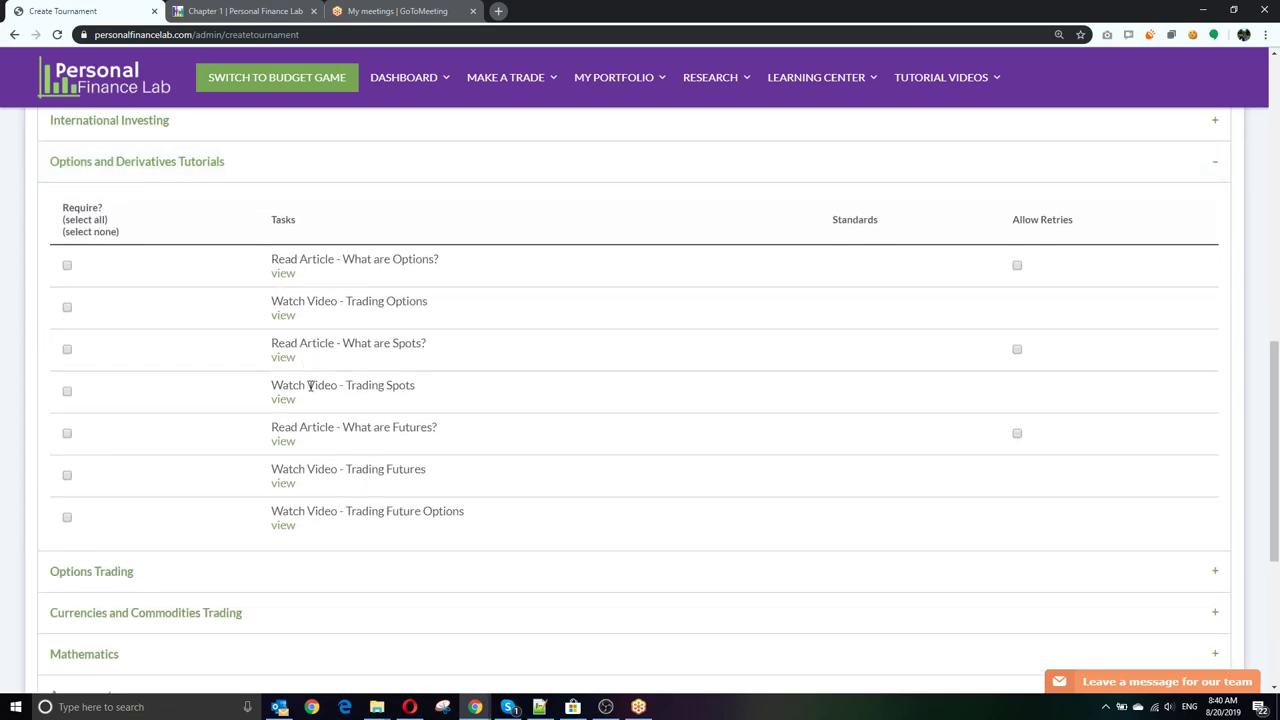
scroll(310, 386, down, 3)
scroll(249, 445, up, 2)
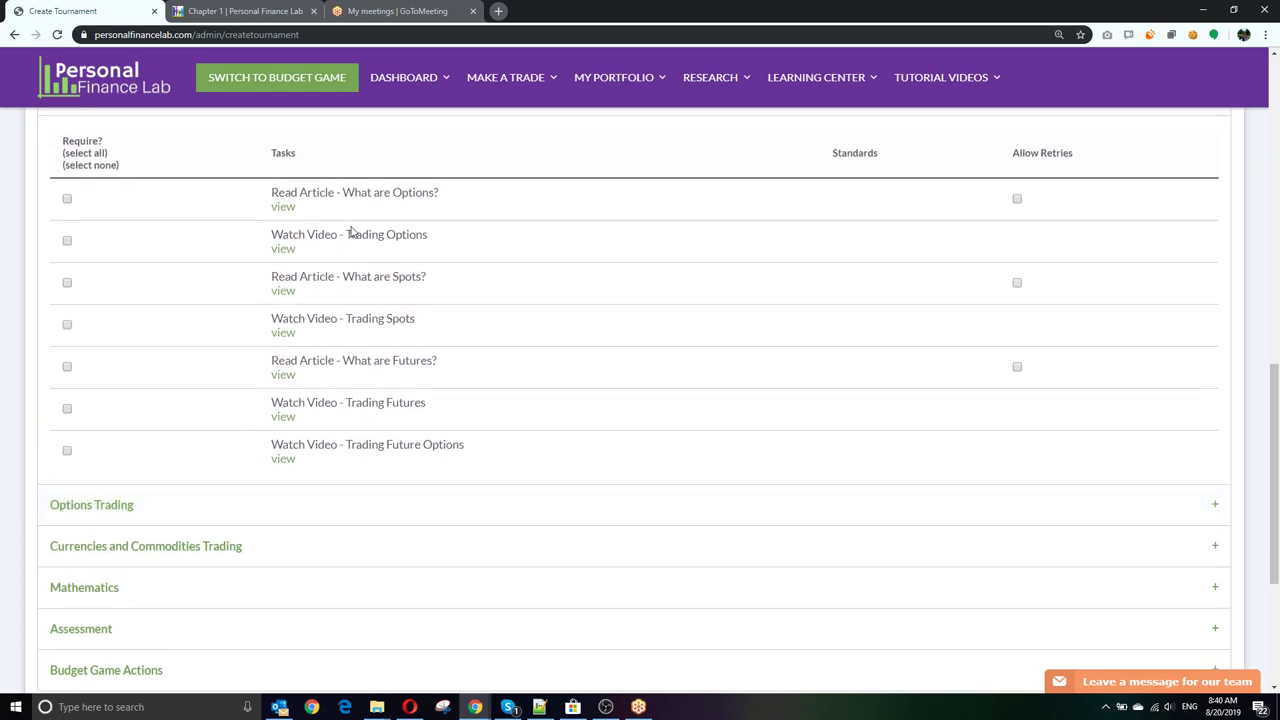
click(246, 516)
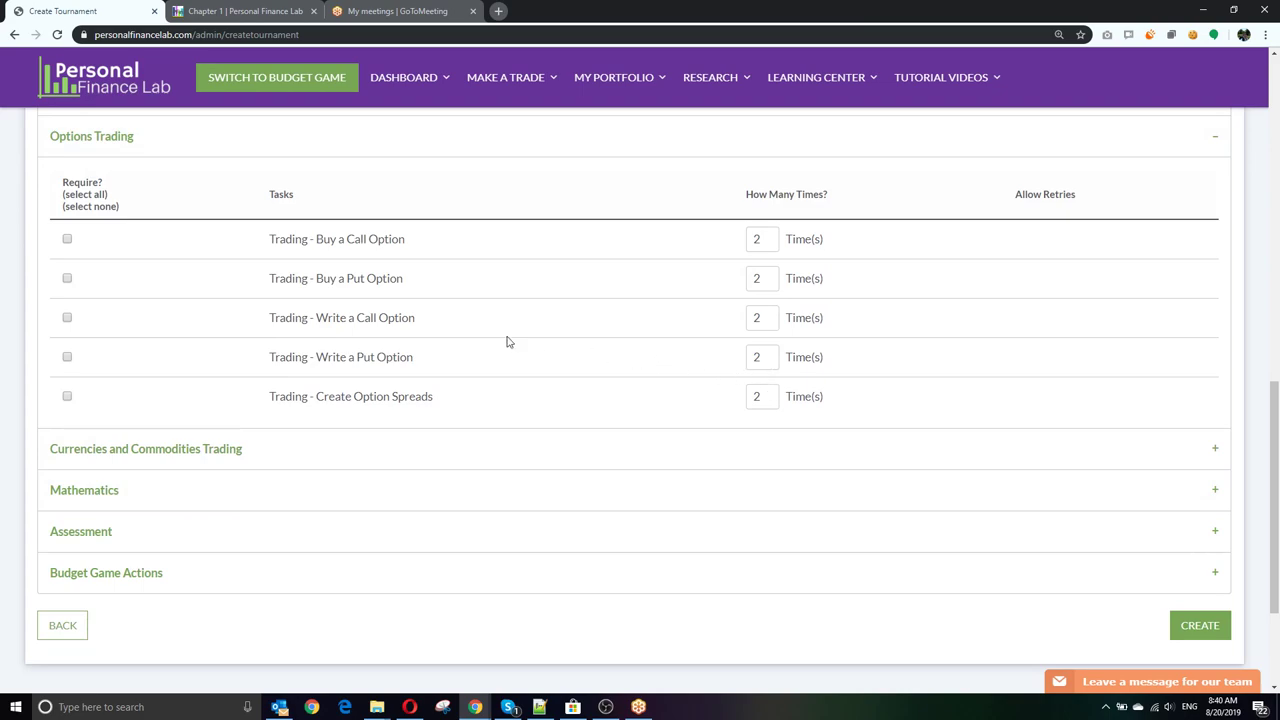
click(265, 466)
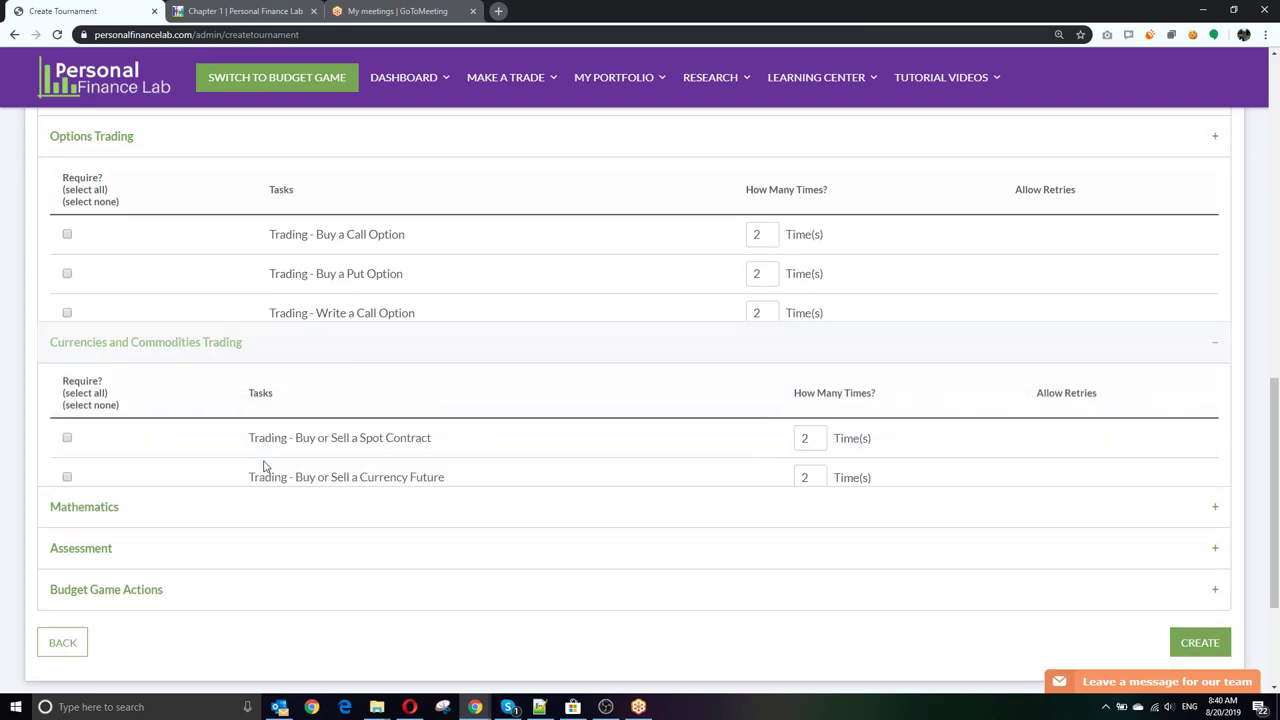
click(328, 542)
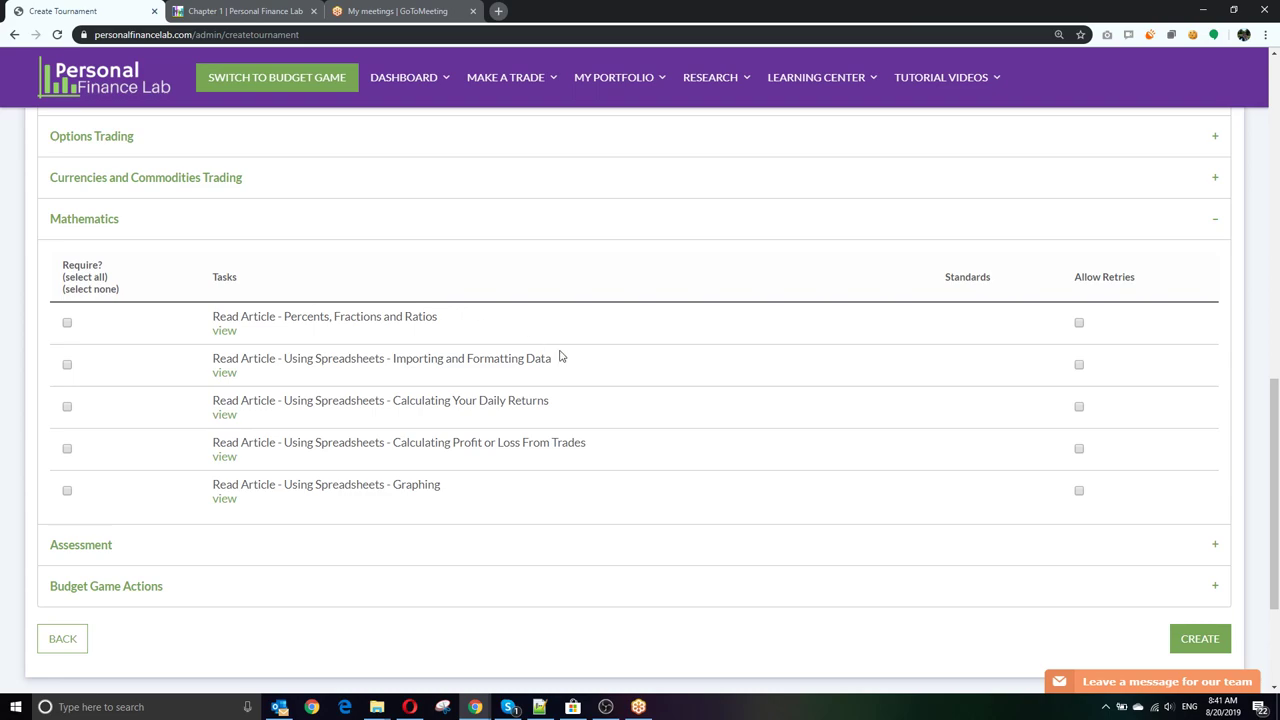
Step: Open the Using Spreadsheets – Graphing article in a new tab and read through it
middle_click(220, 499)
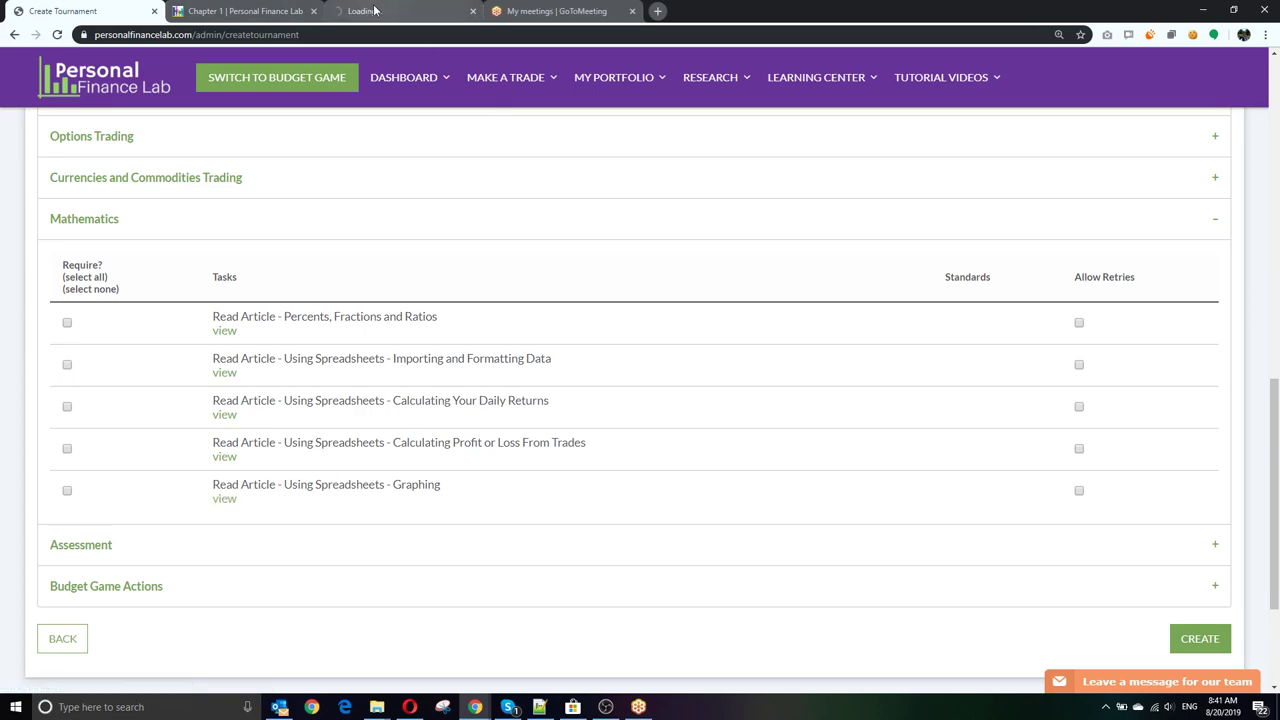
click(375, 10)
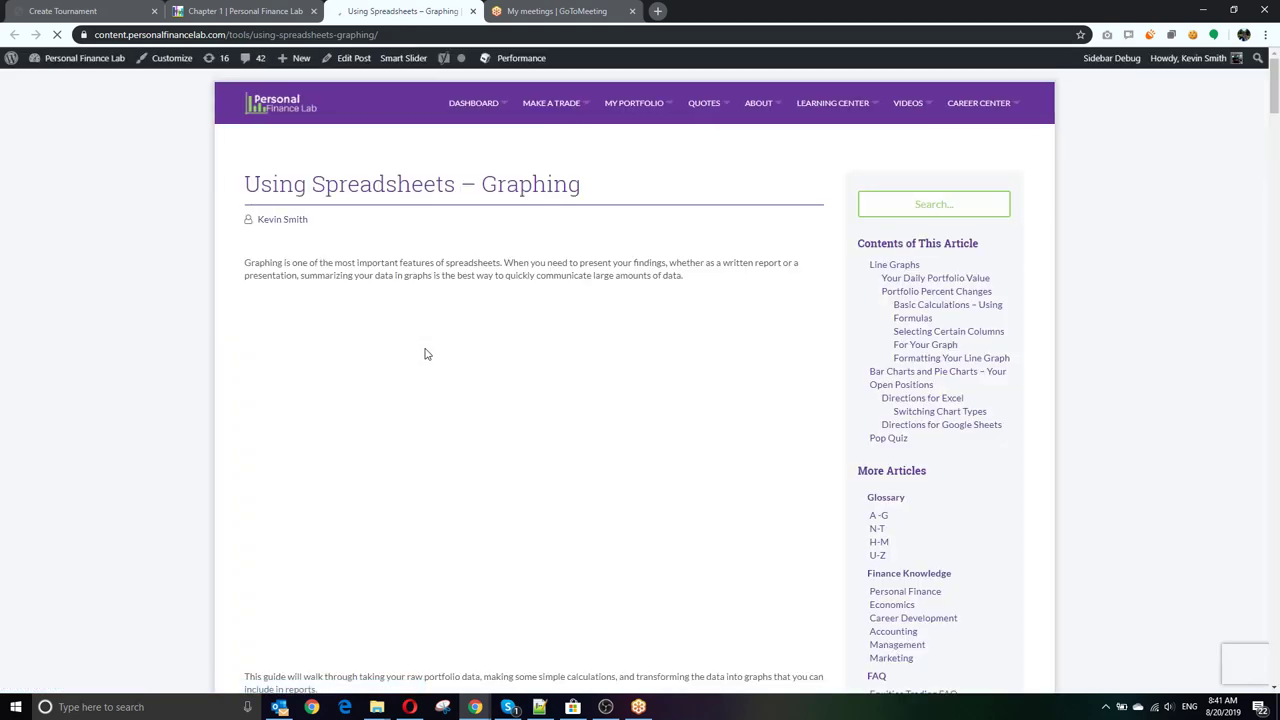
scroll(281, 319, down, 1)
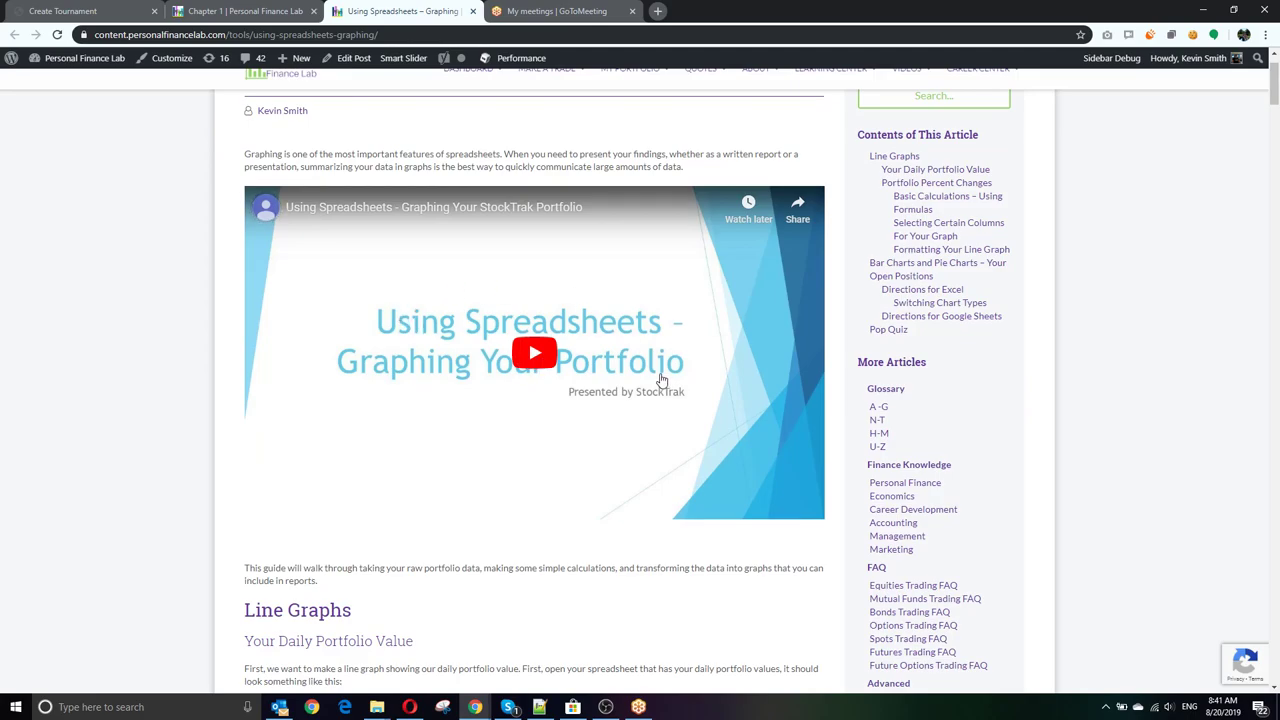
scroll(557, 371, down, 2)
scroll(368, 380, down, 5)
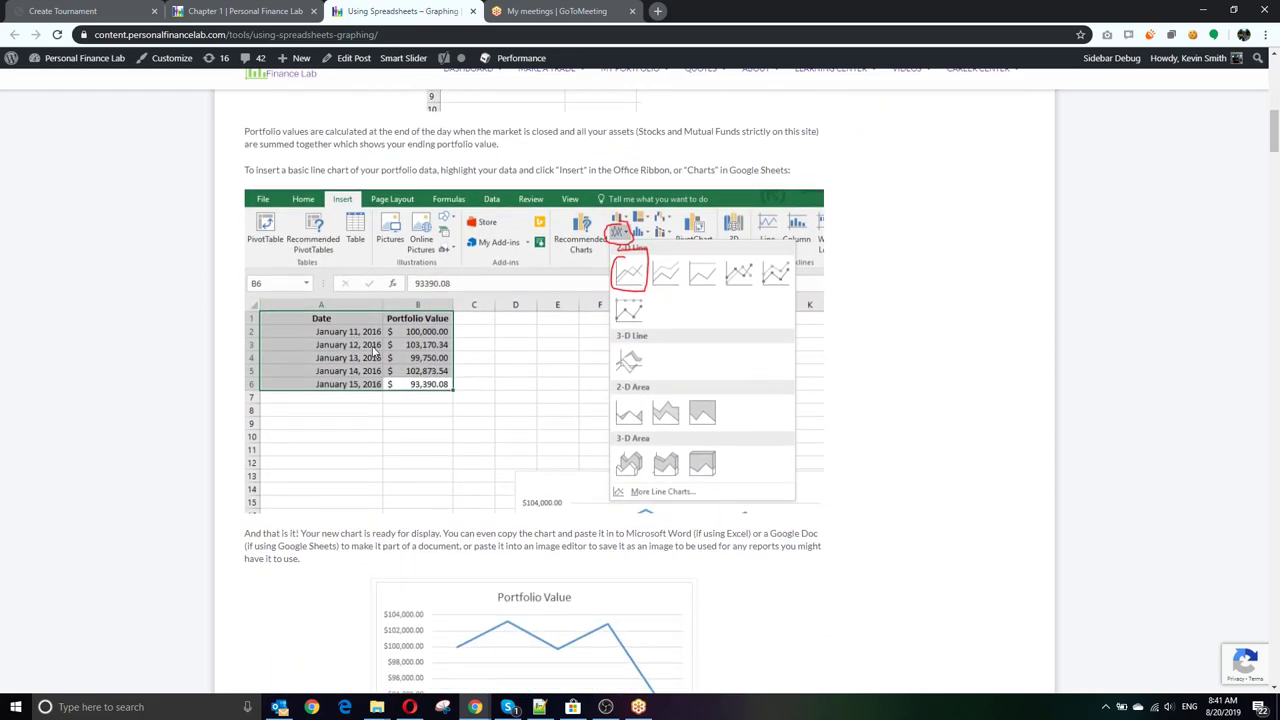
scroll(370, 350, down, 8)
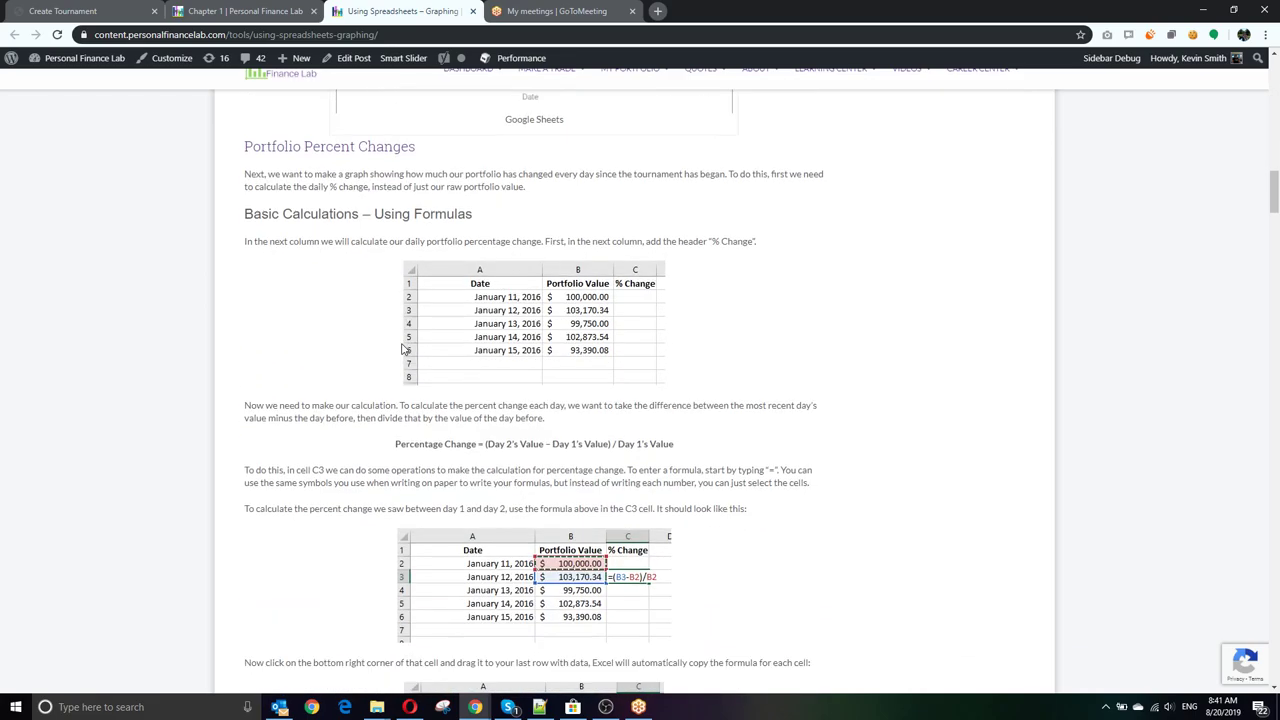
scroll(403, 349, down, 12)
scroll(403, 349, down, 10)
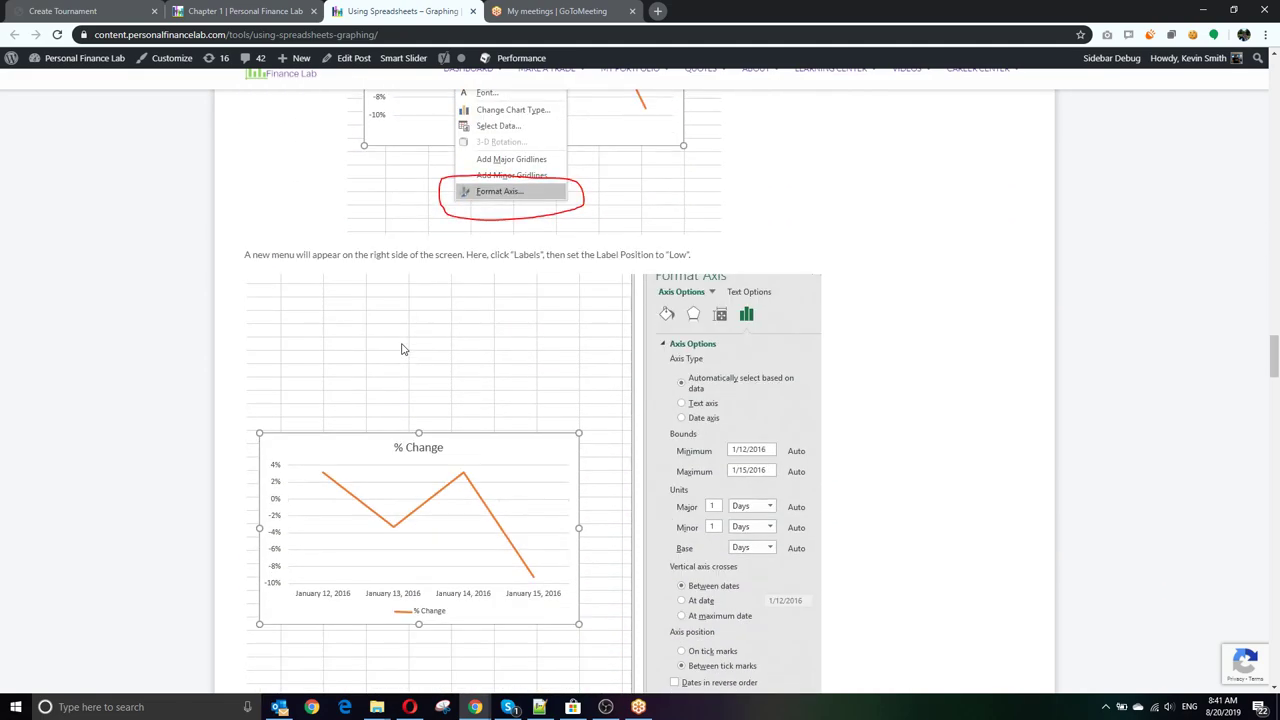
scroll(403, 349, down, 10)
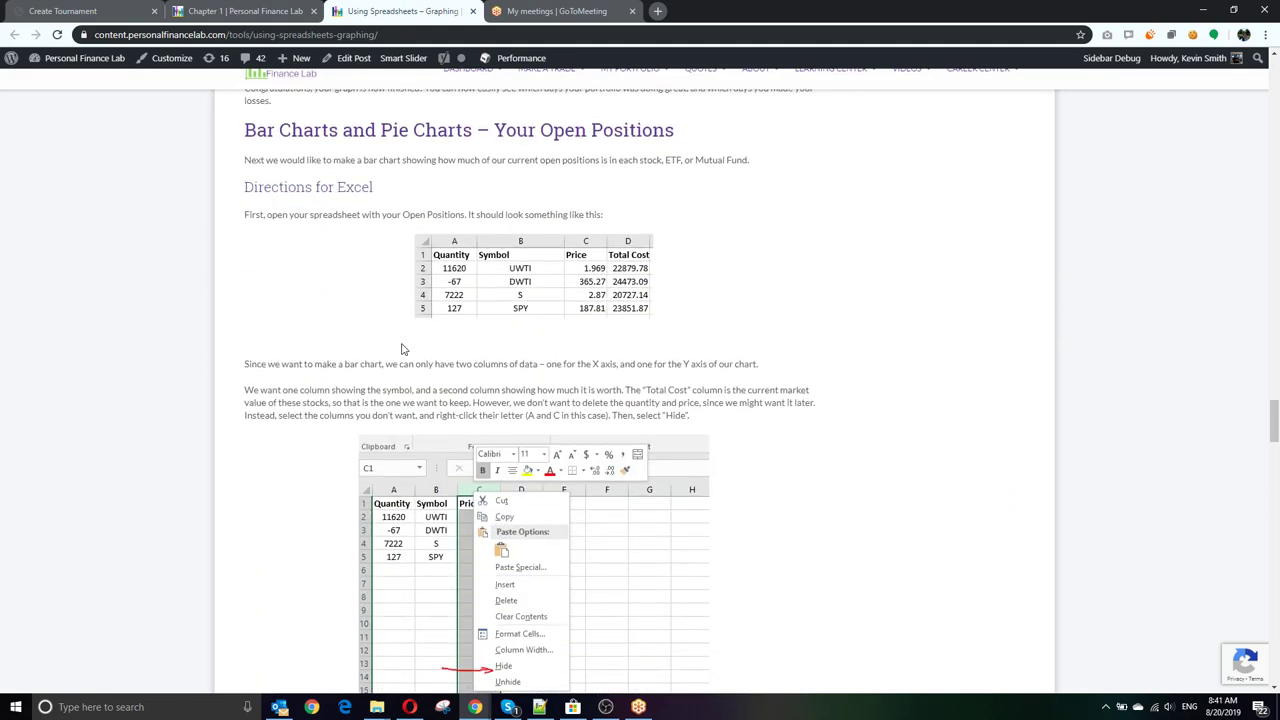
scroll(403, 349, down, 3)
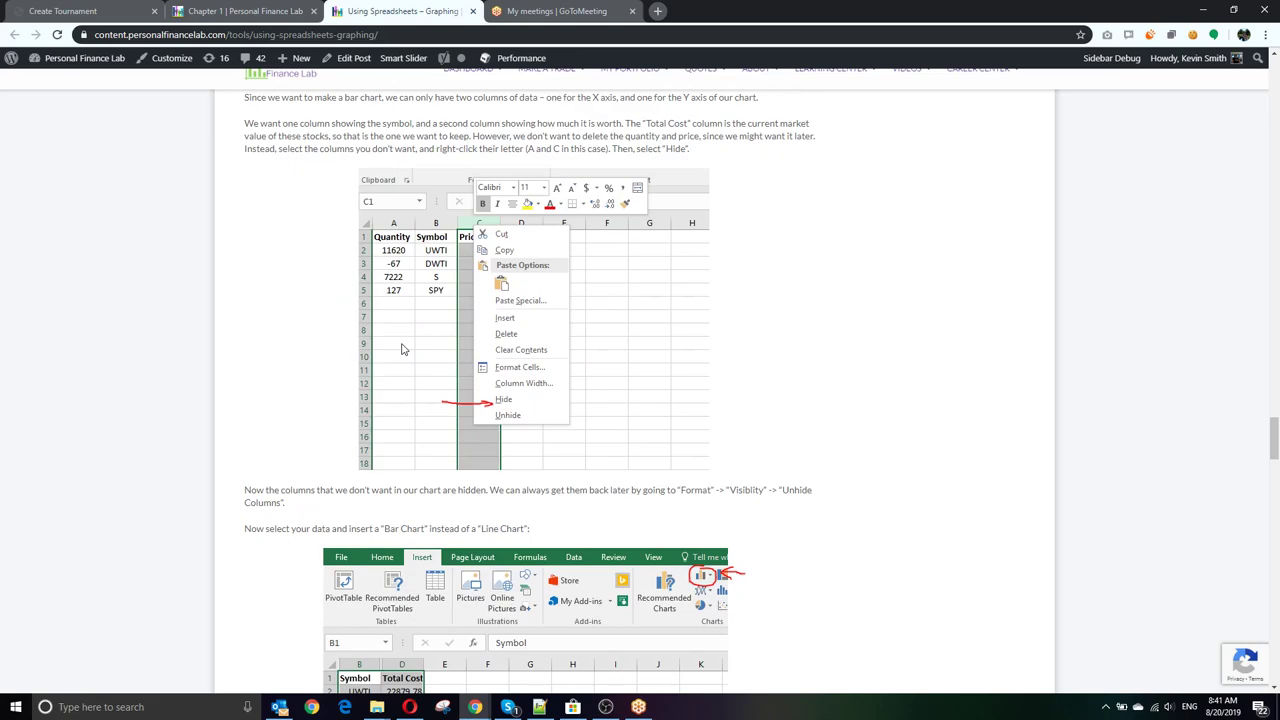
scroll(403, 349, down, 4)
scroll(760, 437, down, 10)
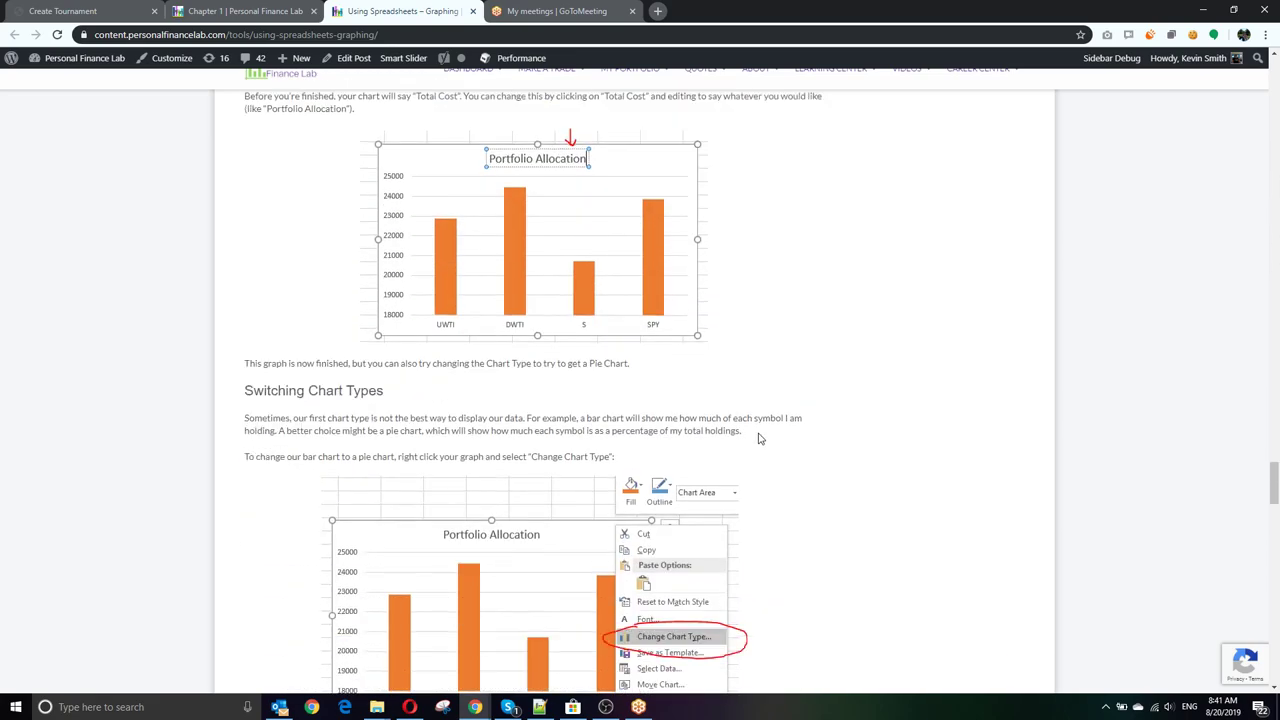
scroll(760, 437, down, 15)
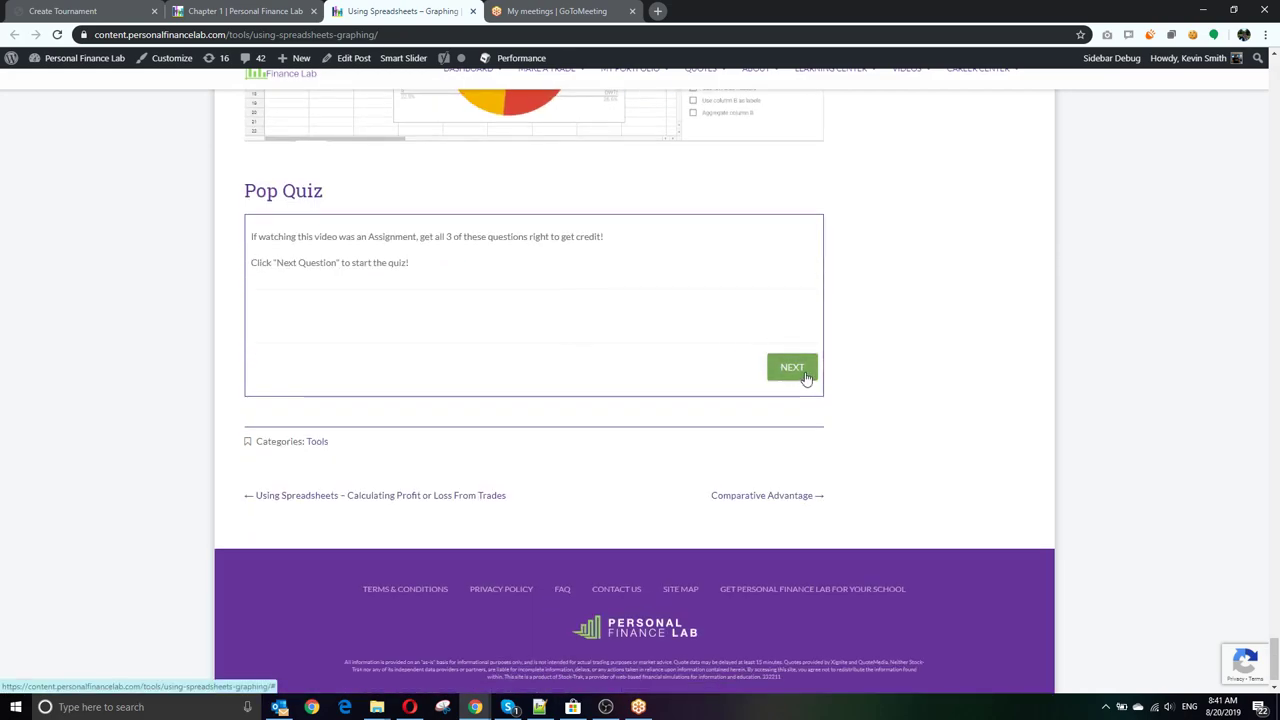
Step: Start the Graphing article's pop quiz, then expand the Assessment tasks on the challenge form
click(808, 370)
scroll(620, 310, up, 3)
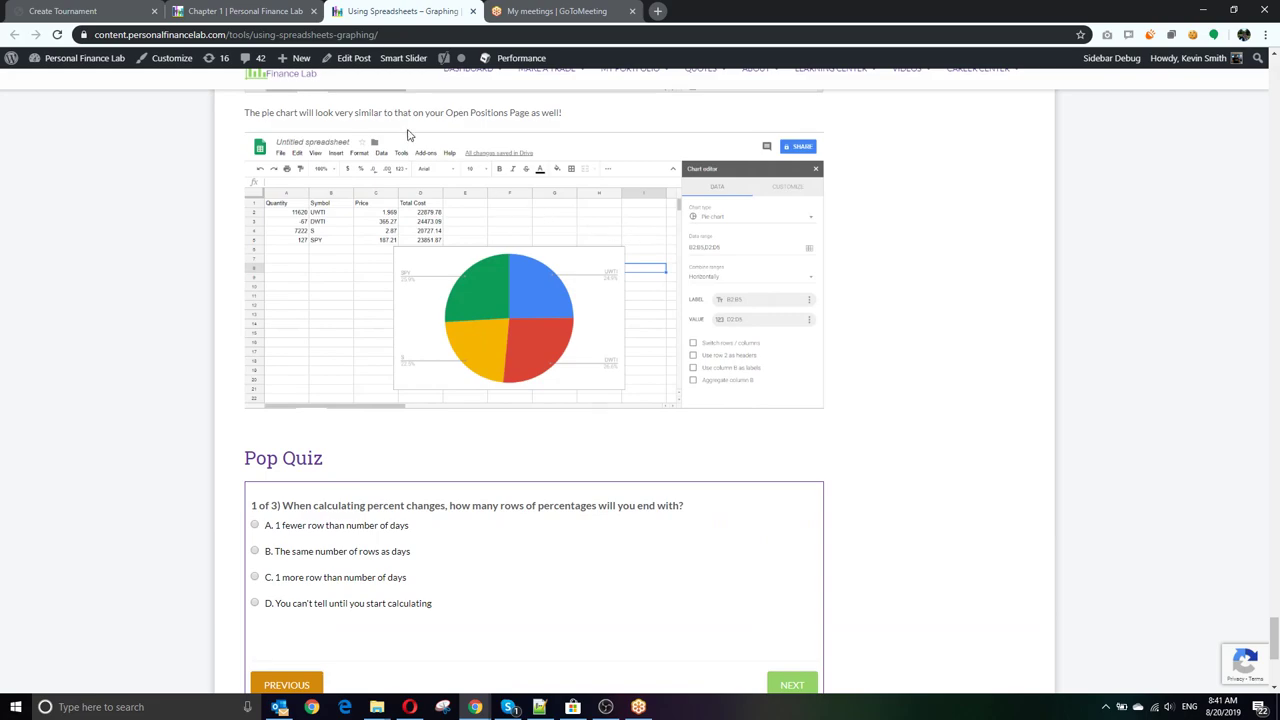
click(115, 11)
click(308, 548)
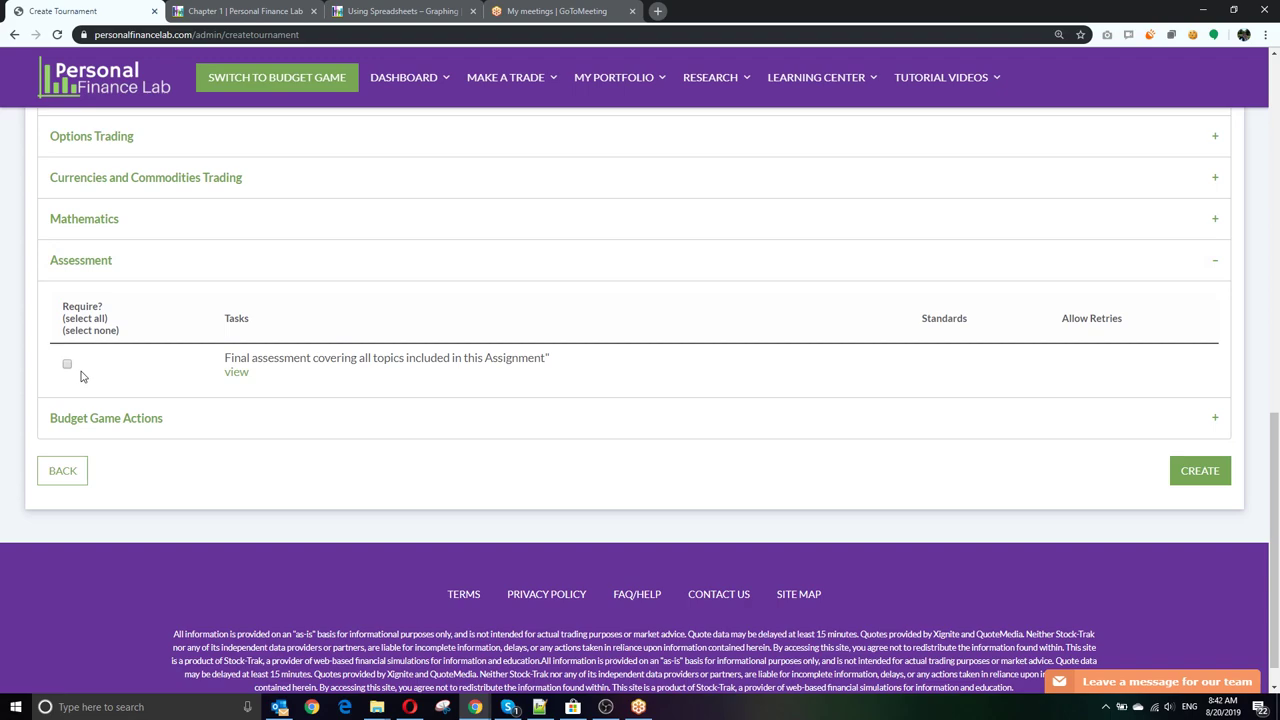
Step: Expand Investing Fundamentals and Intermediate Investing Tips, requiring all Intermediate Investing Tips tasks
scroll(81, 376, up, 9)
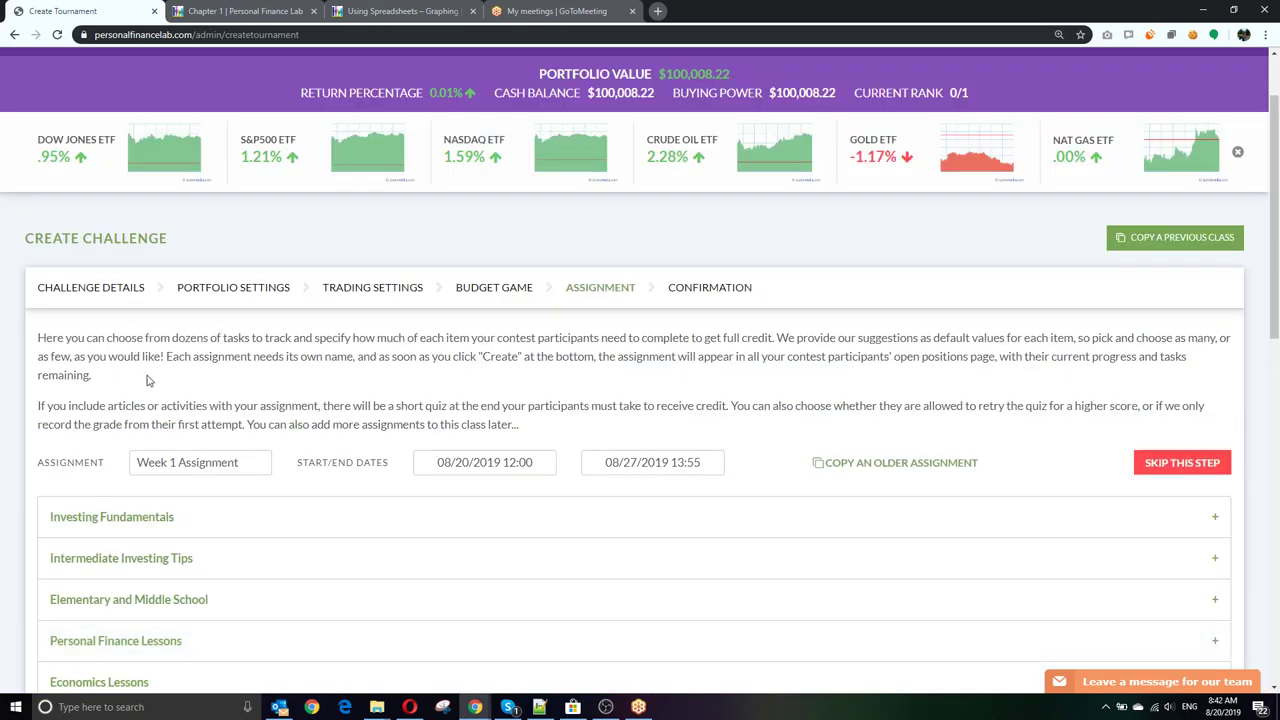
click(240, 518)
scroll(168, 432, down, 5)
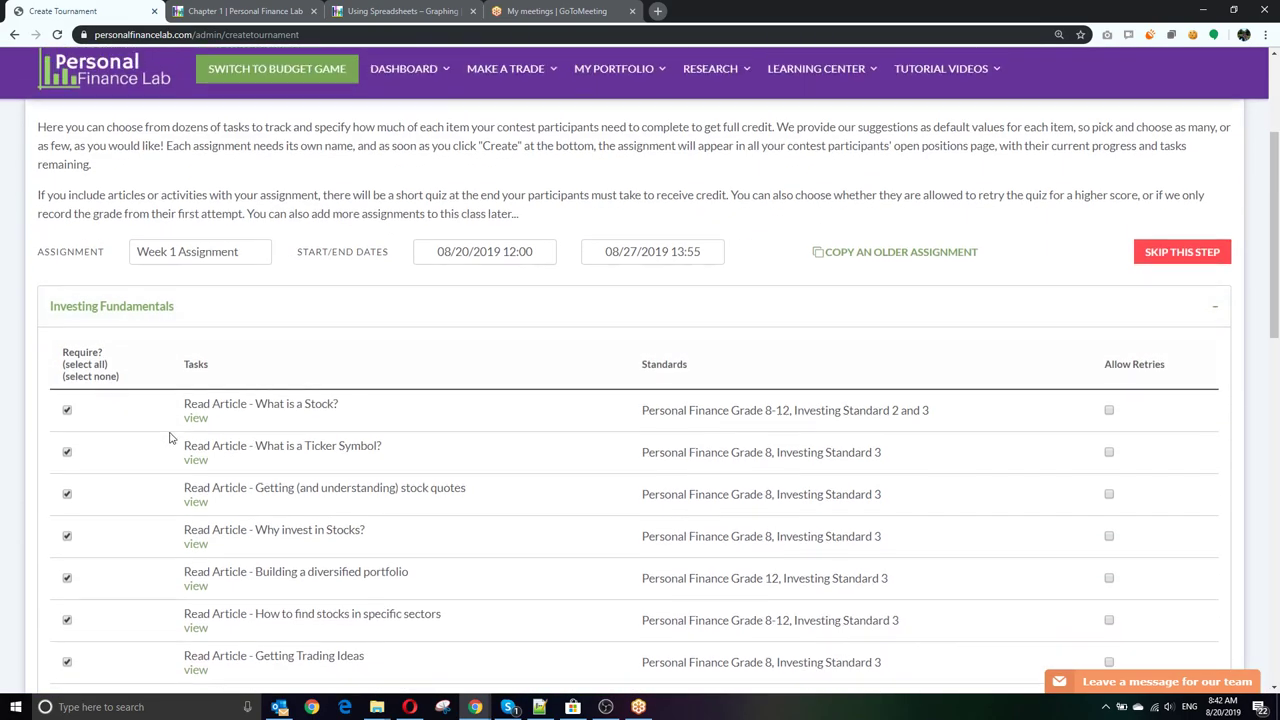
scroll(180, 425, down, 2)
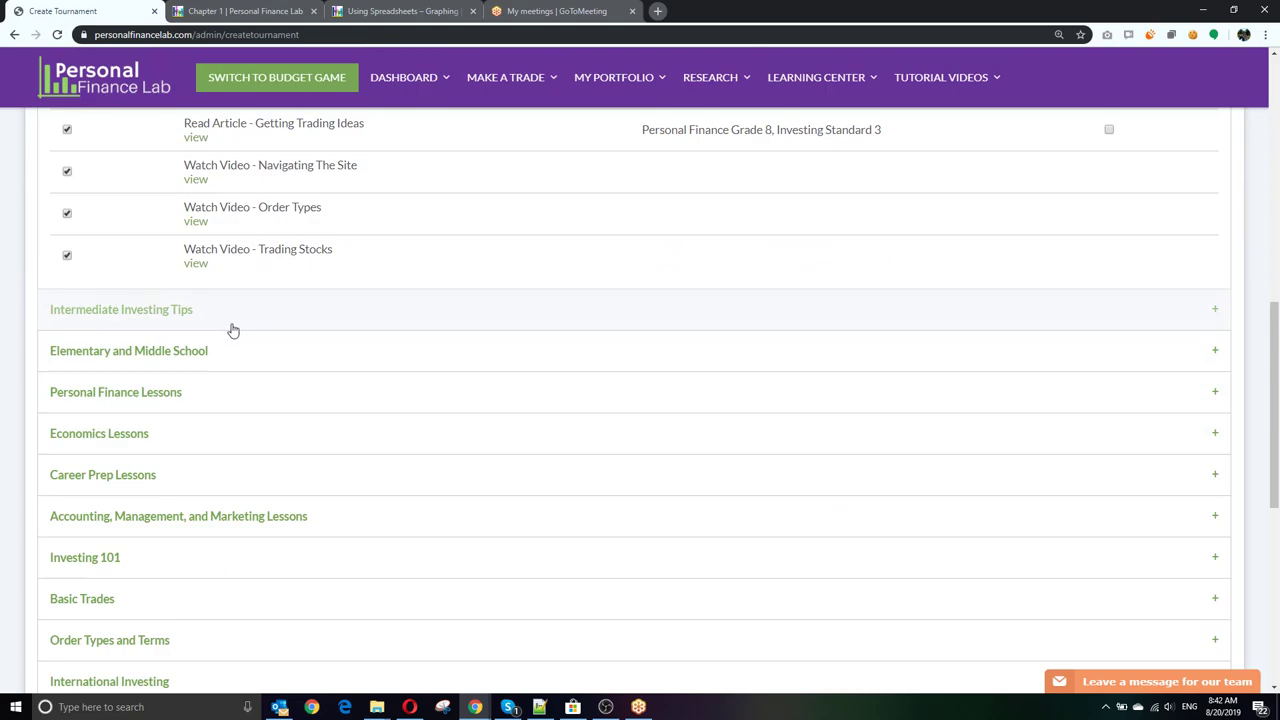
click(231, 326)
scroll(222, 383, down, 2)
scroll(222, 383, up, 3)
click(90, 432)
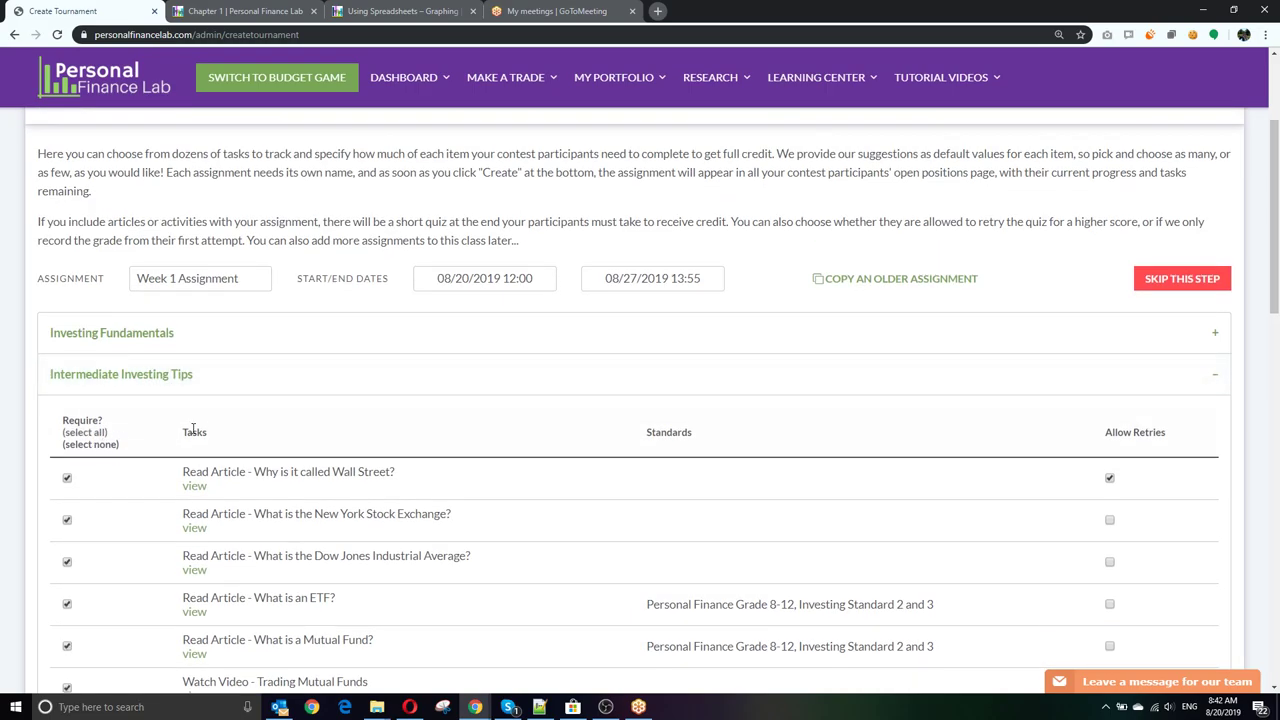
Step: Require the final assessment task under Assessment
scroll(193, 433, down, 7)
scroll(193, 433, down, 5)
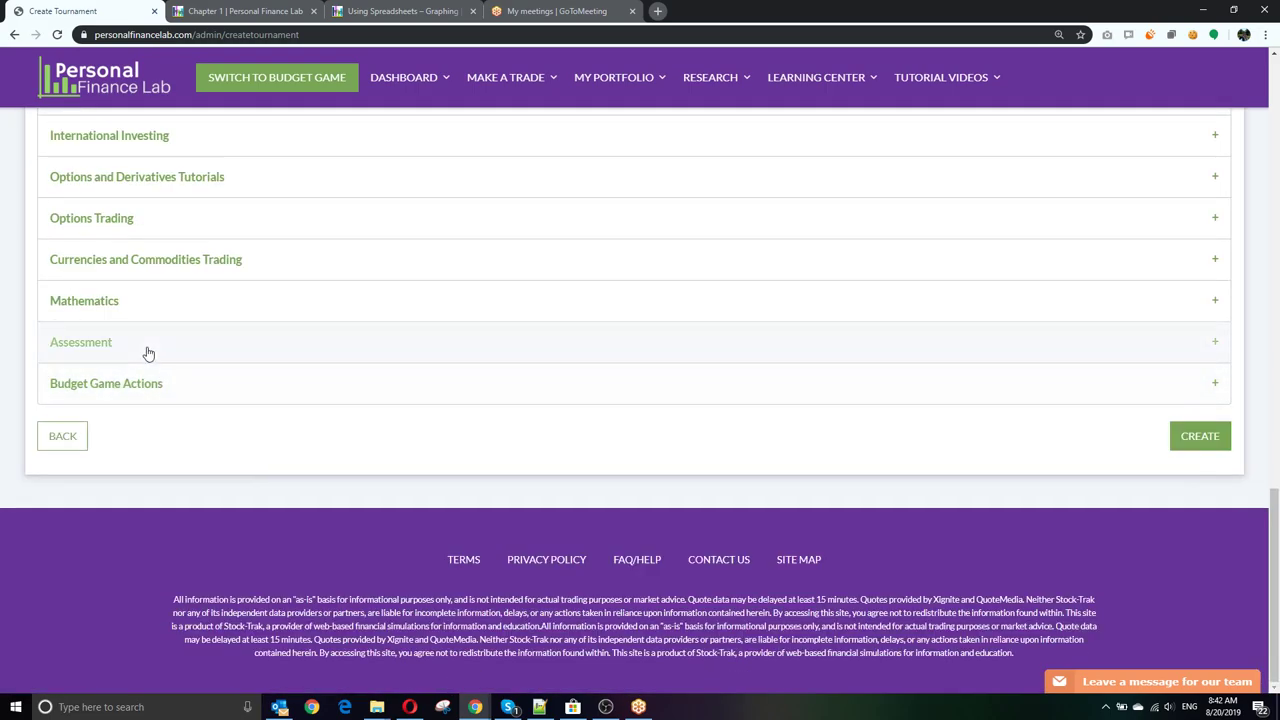
click(147, 352)
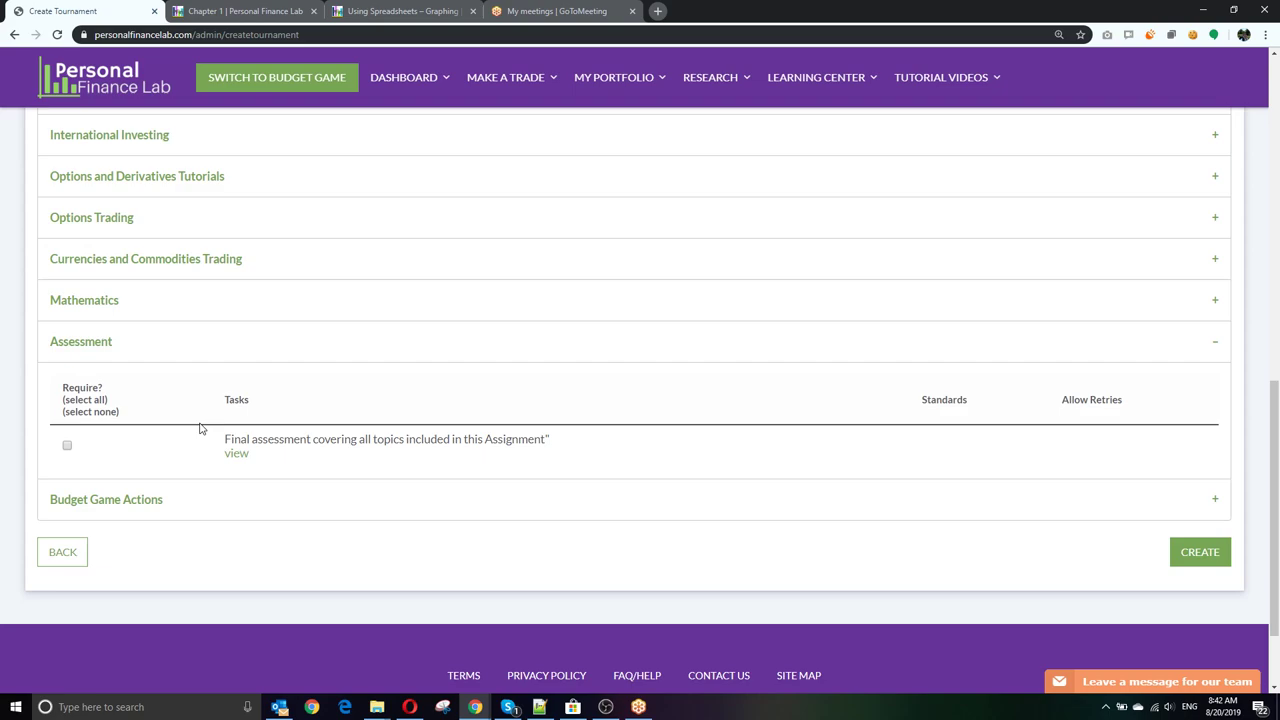
click(67, 446)
Step: Expand and browse the Budget Game Actions tasks
click(160, 499)
scroll(274, 383, down, 2)
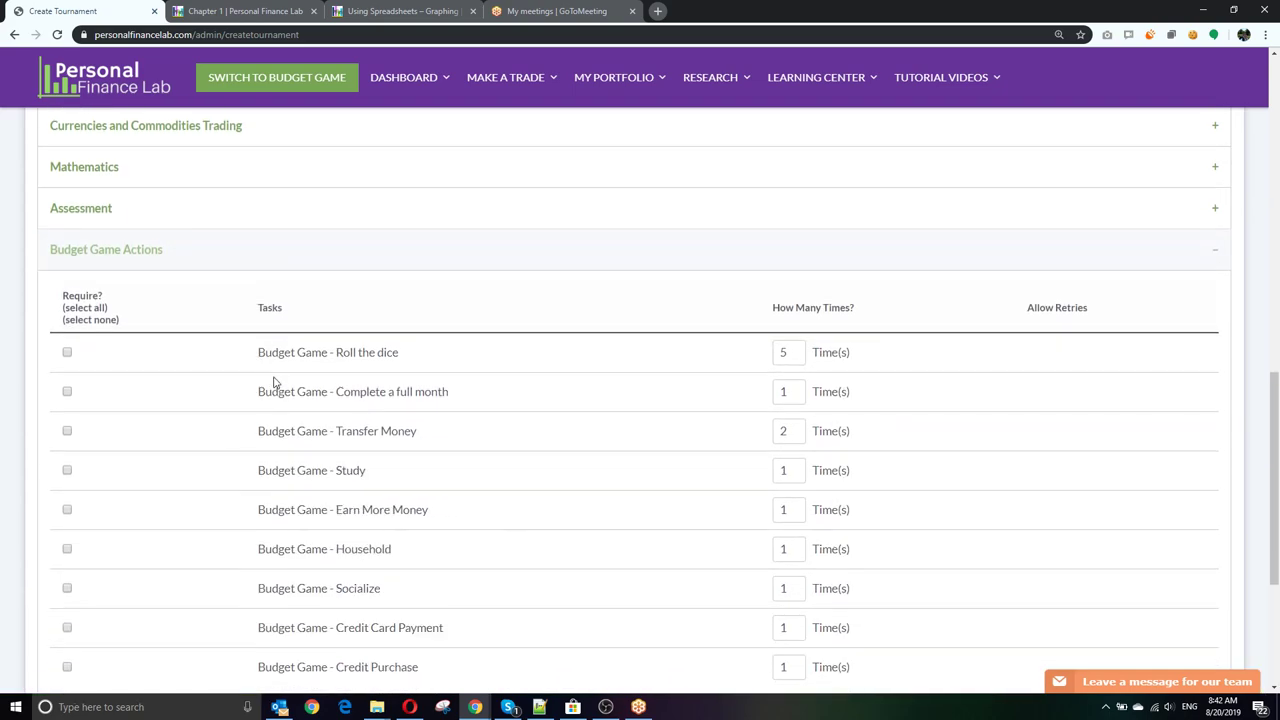
scroll(238, 430, down, 1)
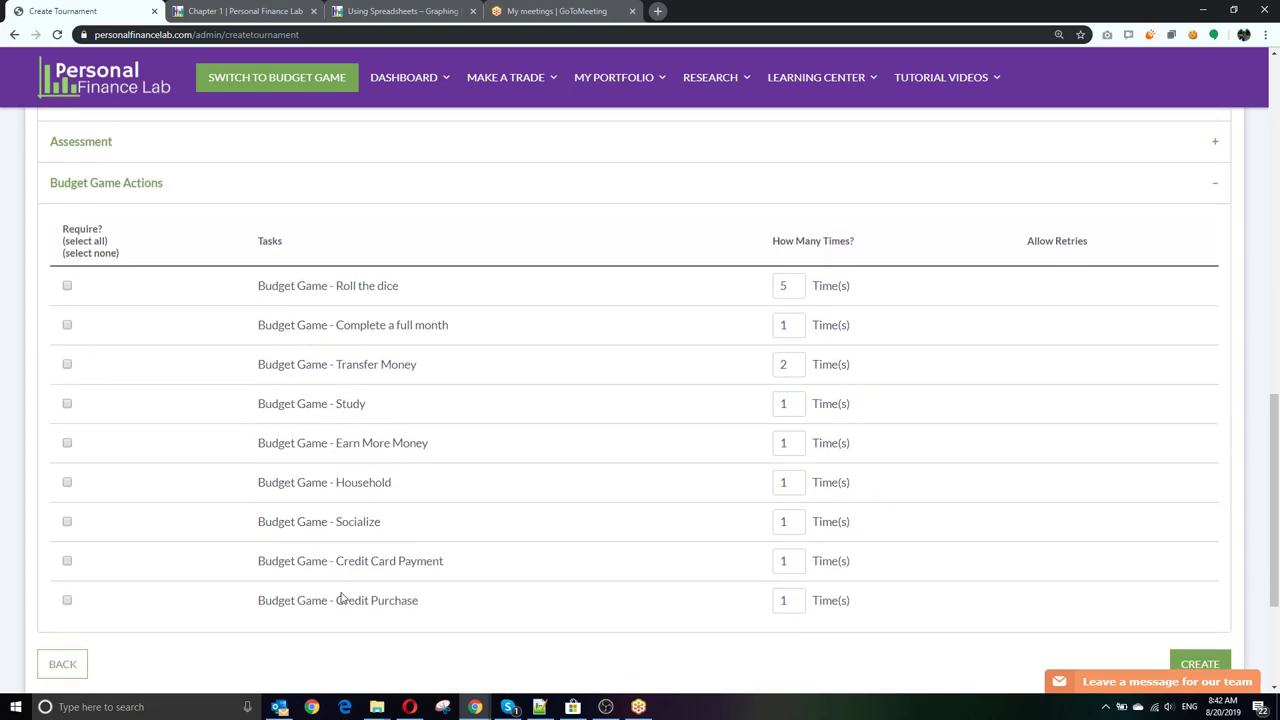
scroll(336, 562, down, 1)
scroll(335, 562, up, 8)
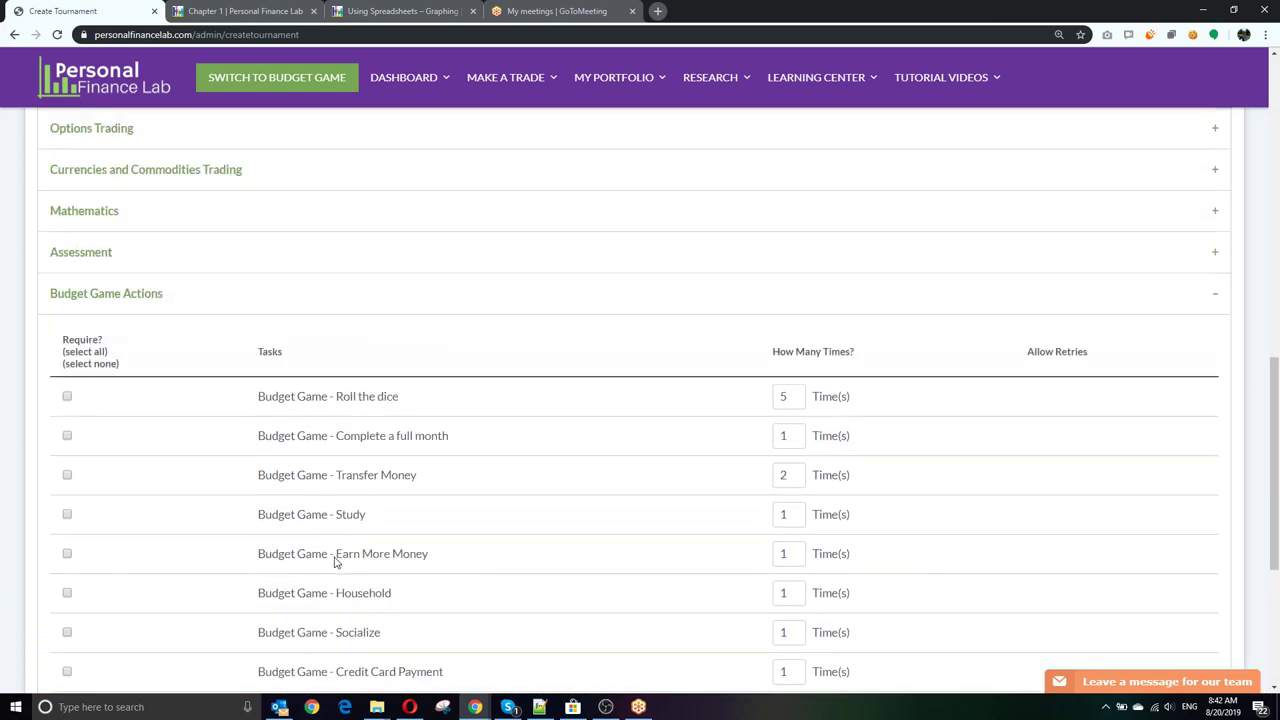
scroll(336, 562, up, 5)
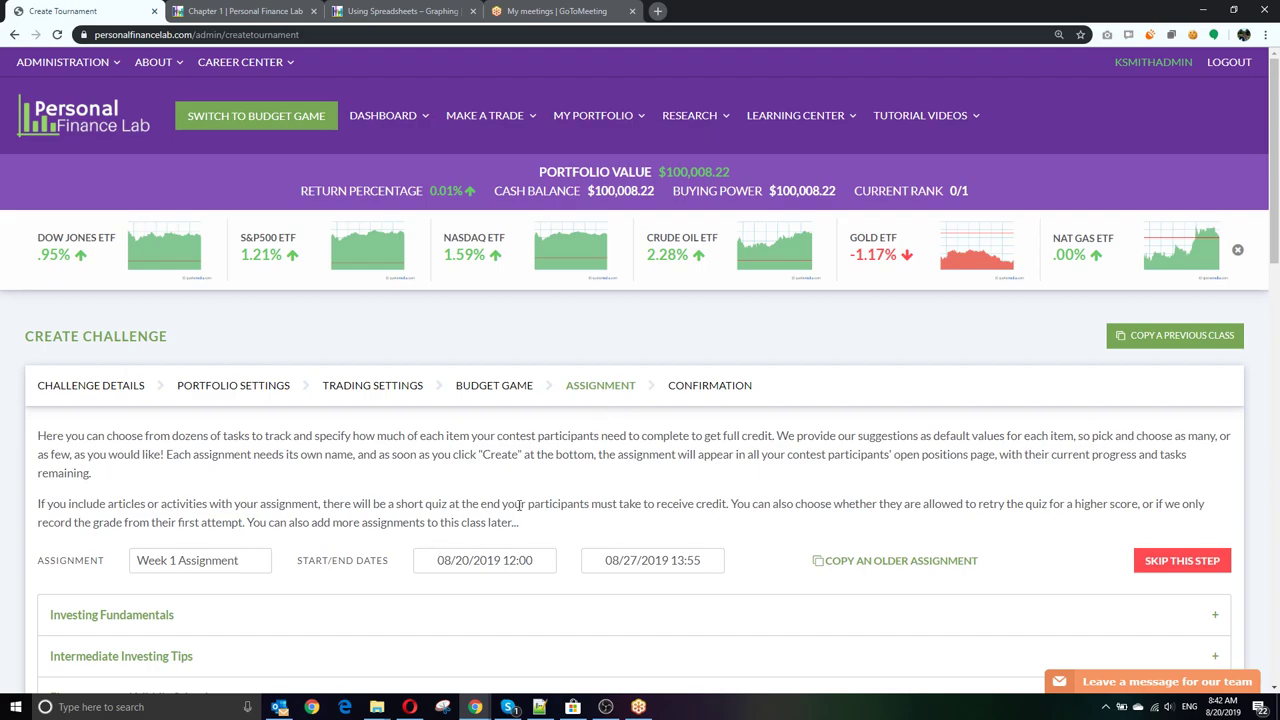
scroll(519, 505, down, 15)
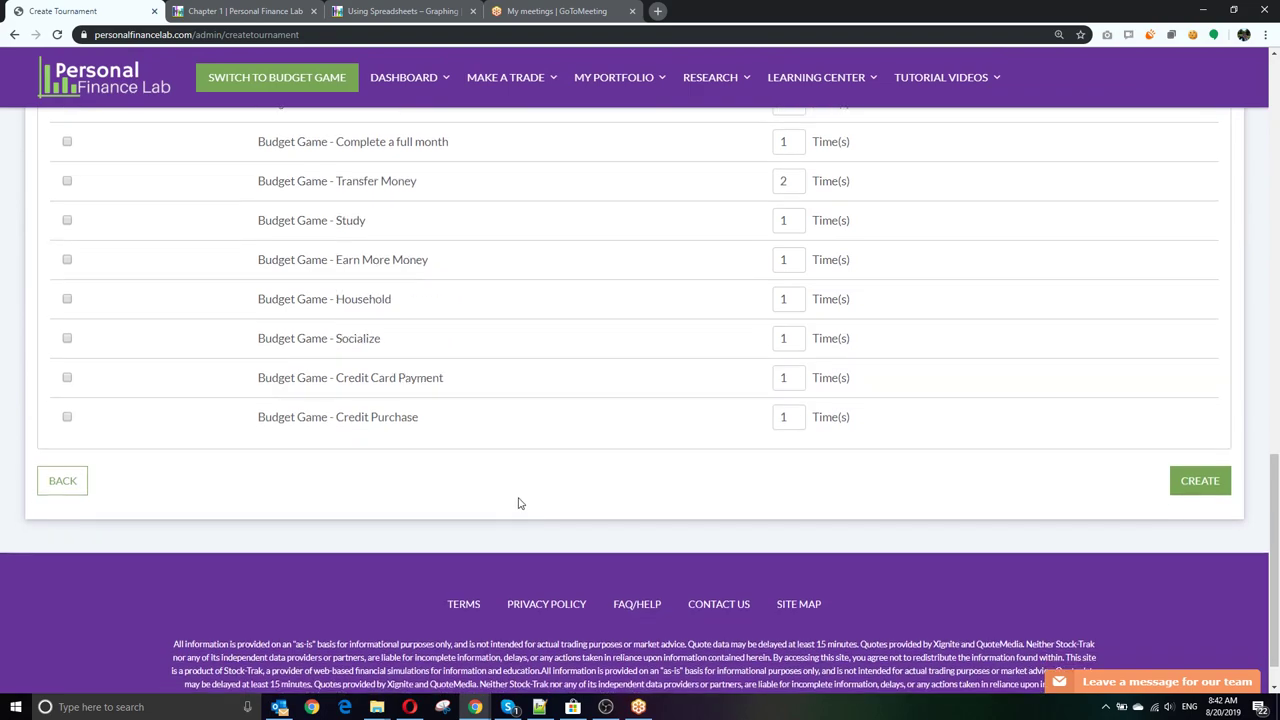
Step: Submit the challenge with CREATE and copy the student self-registration link's address
click(1199, 481)
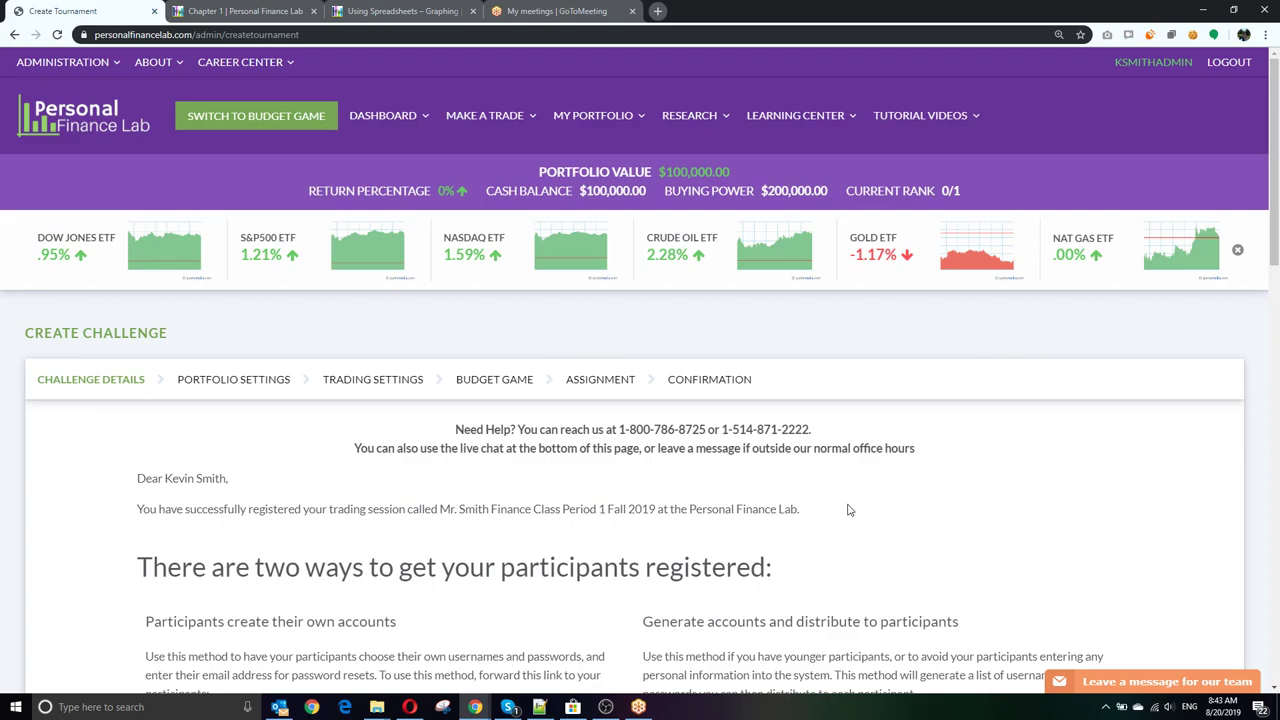
scroll(845, 505, down, 3)
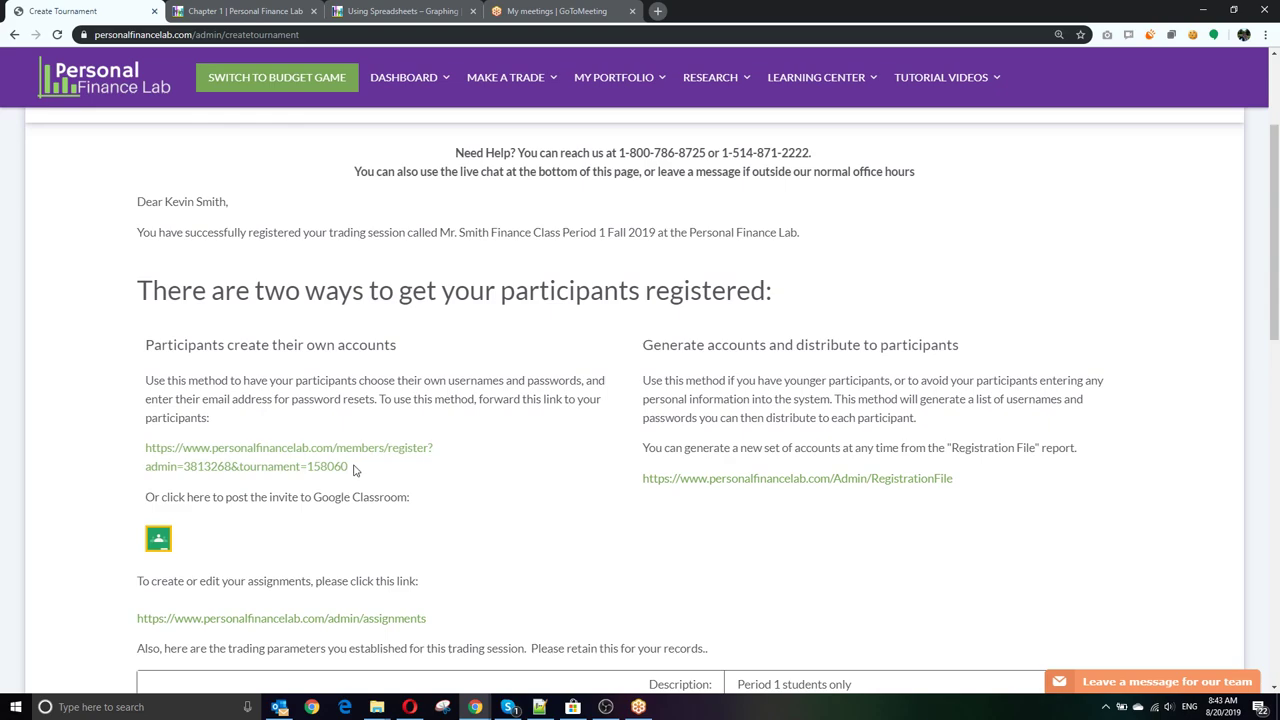
drag(355, 470, 146, 447)
right_click(208, 455)
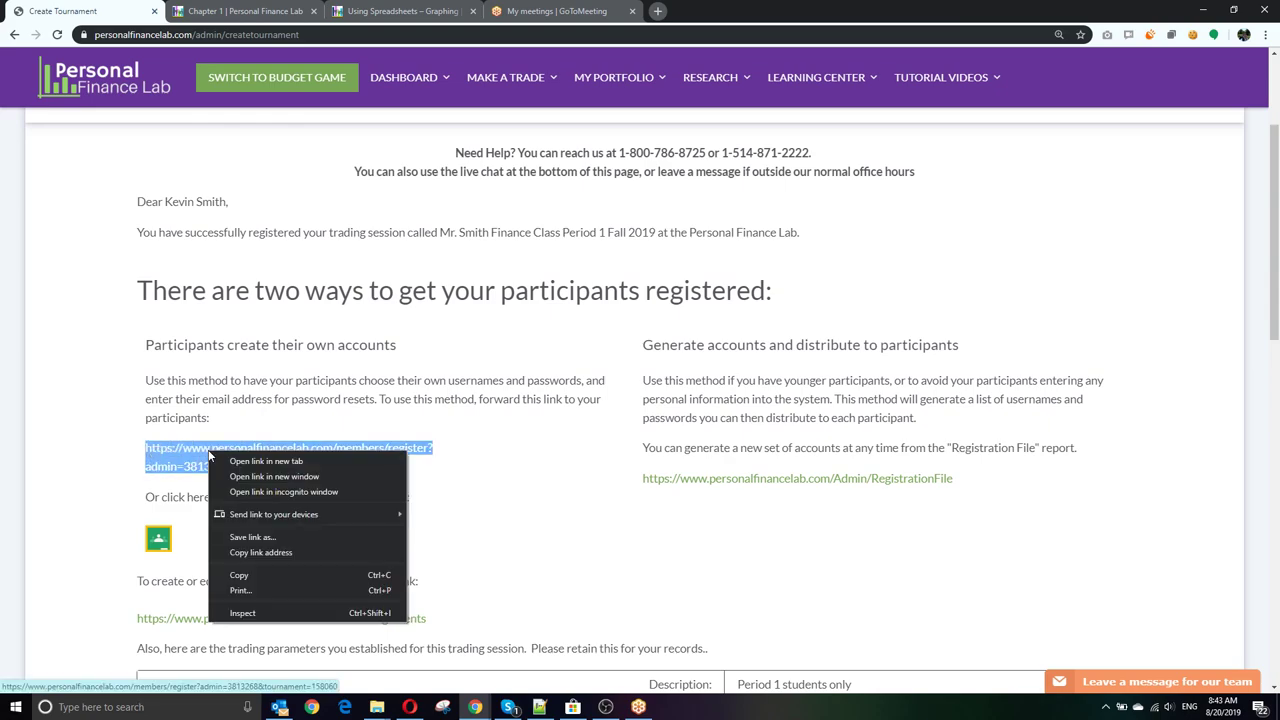
click(282, 551)
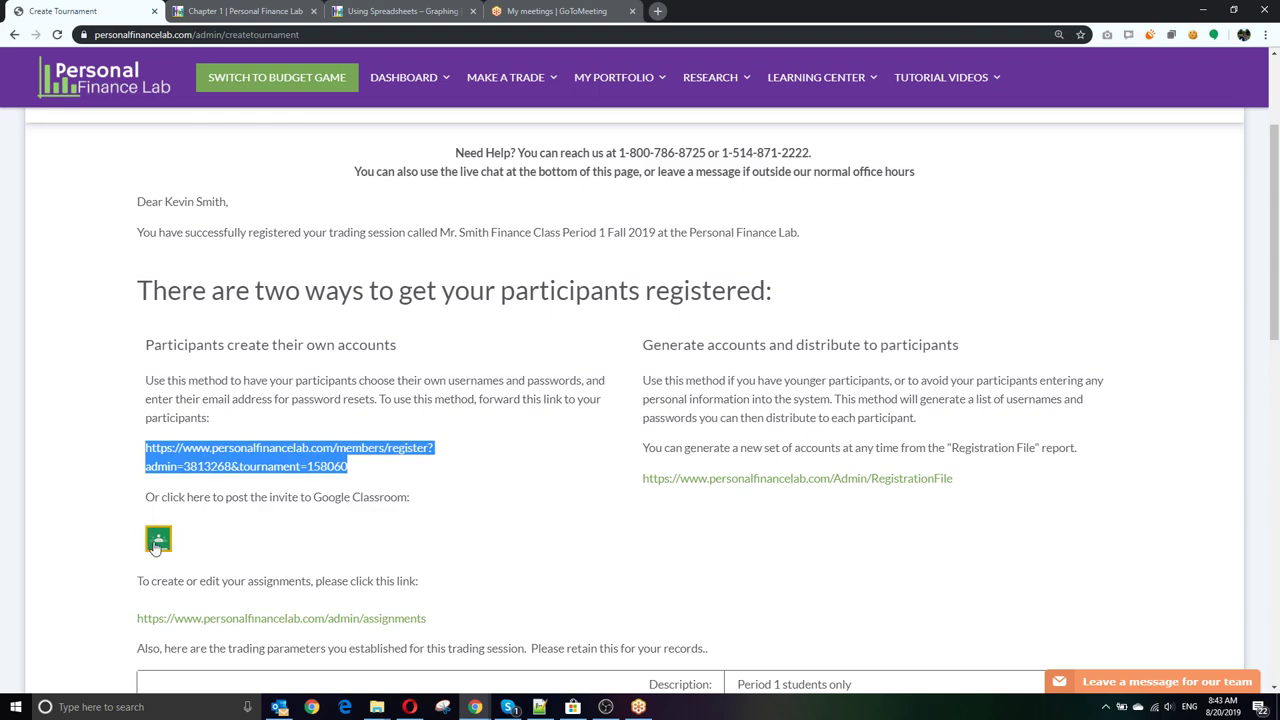
click(290, 517)
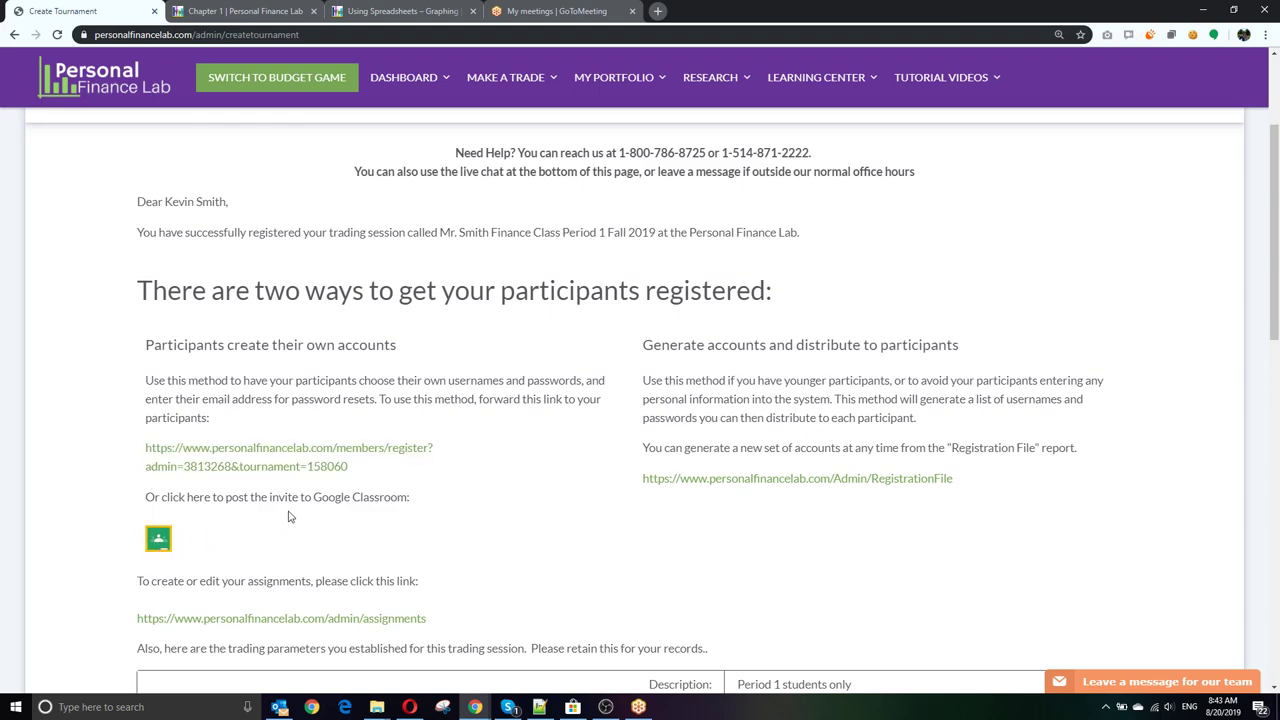
click(1264, 35)
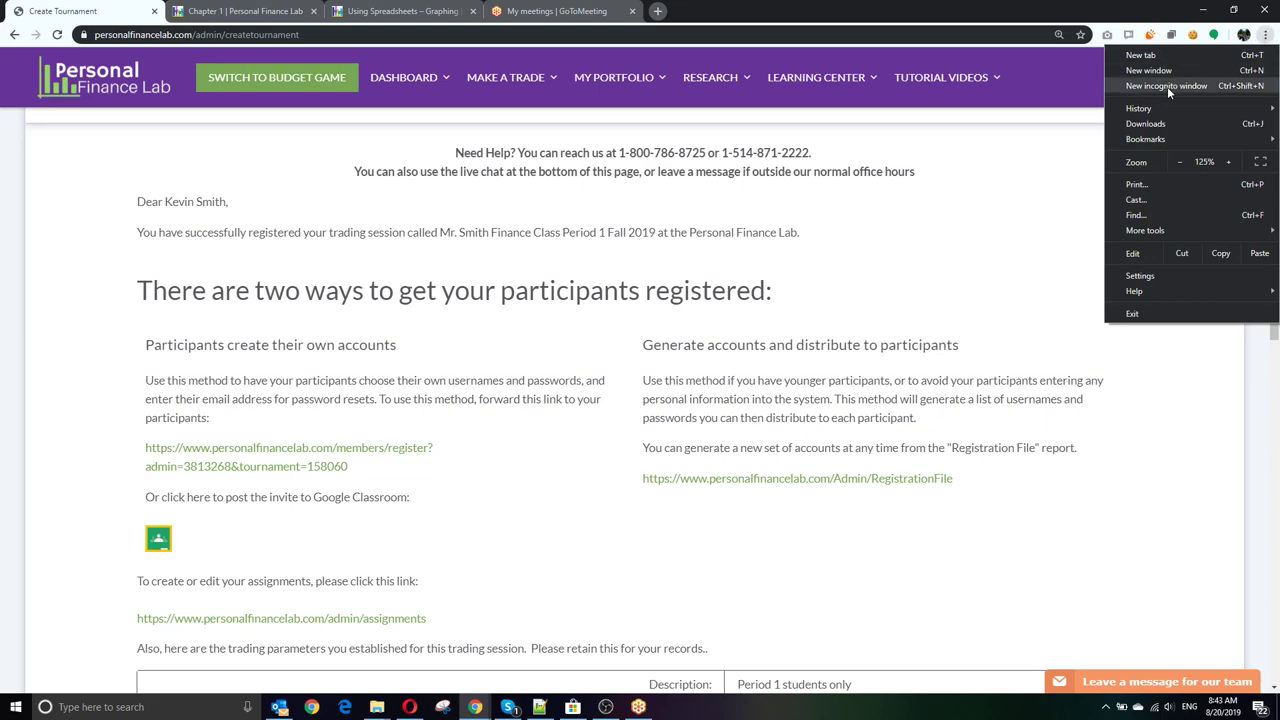
click(1167, 86)
key(ctrl+v)
key(Return)
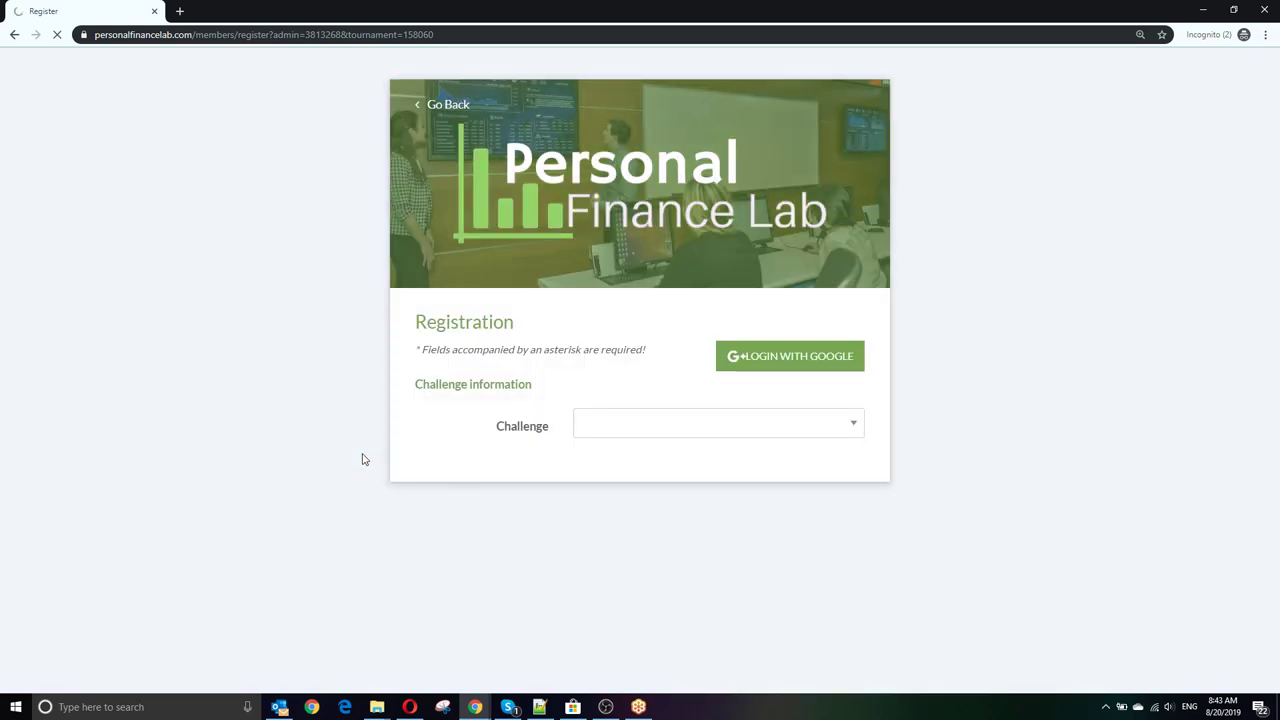
scroll(410, 435, down, 2)
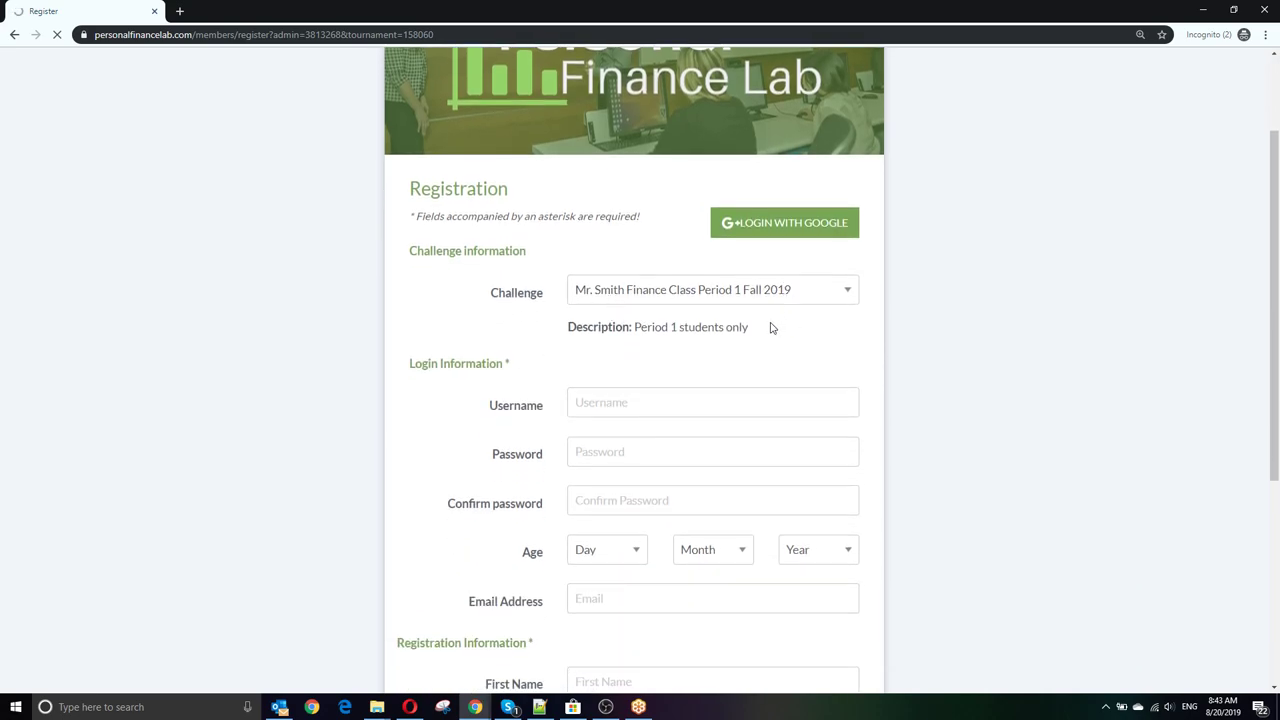
scroll(540, 340, down, 1)
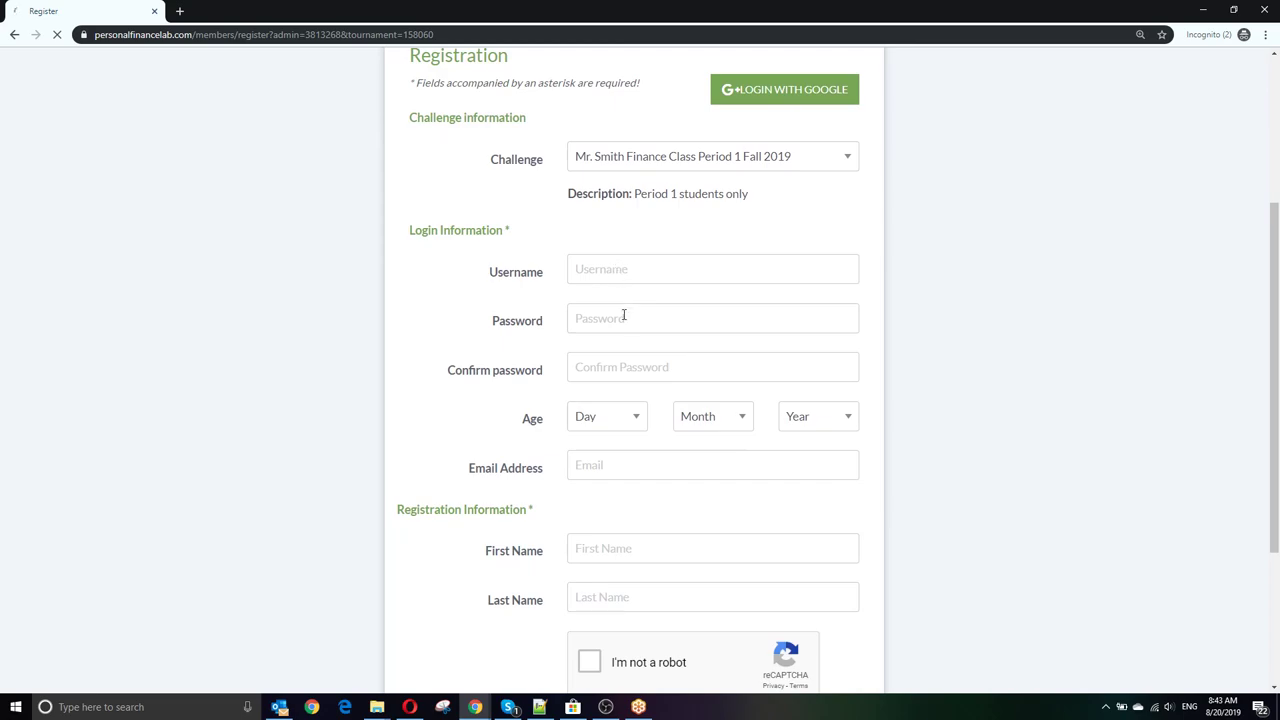
click(601, 456)
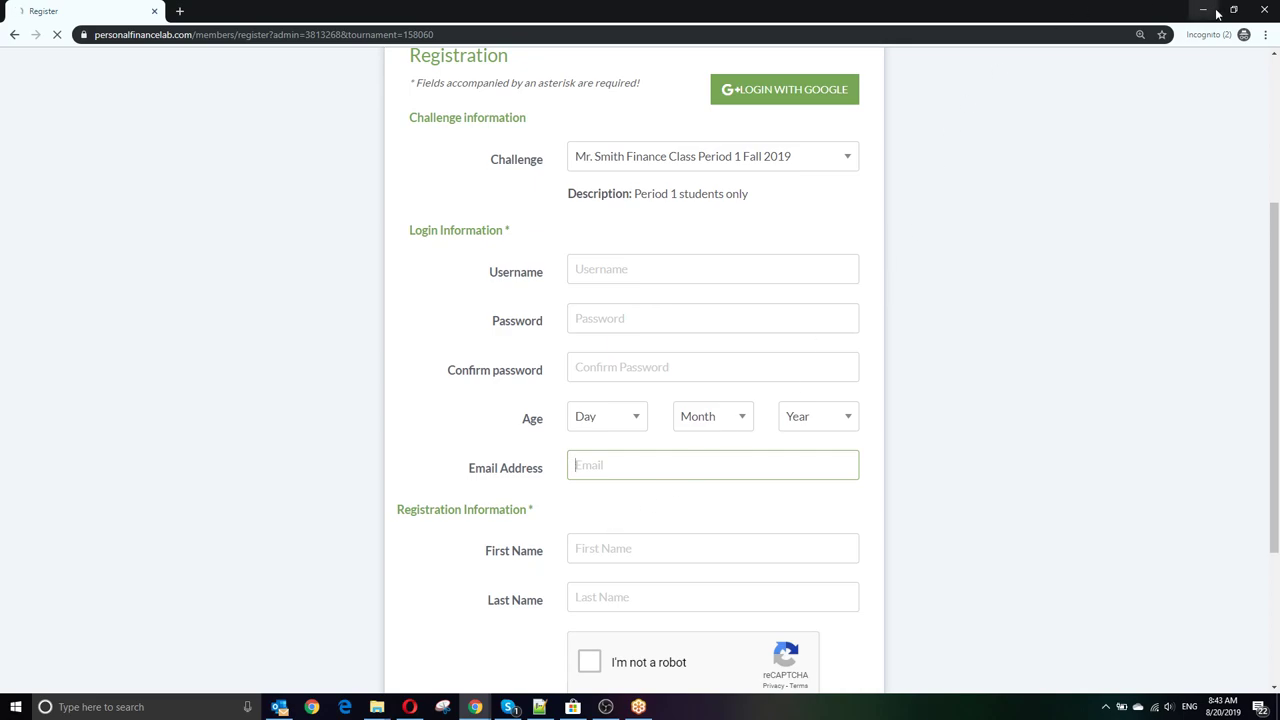
Step: In the Registration File report, add 5 logins with username prefix 'knight'
click(1264, 13)
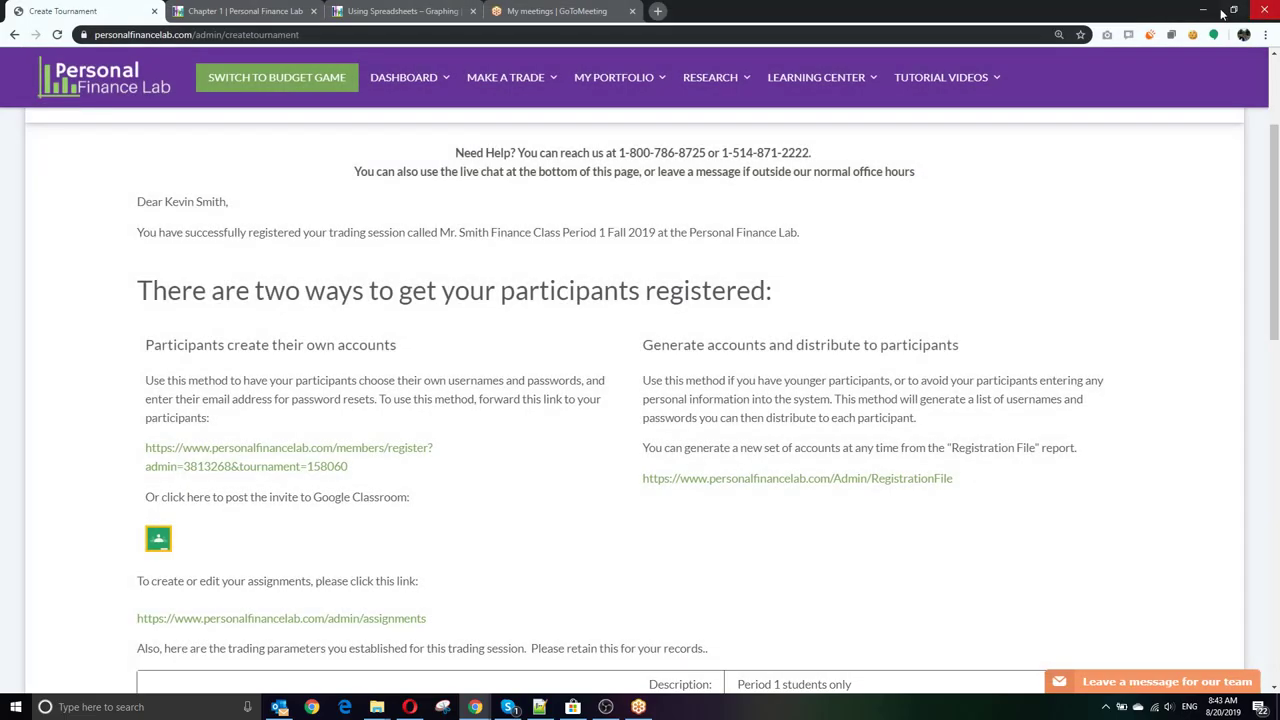
click(930, 481)
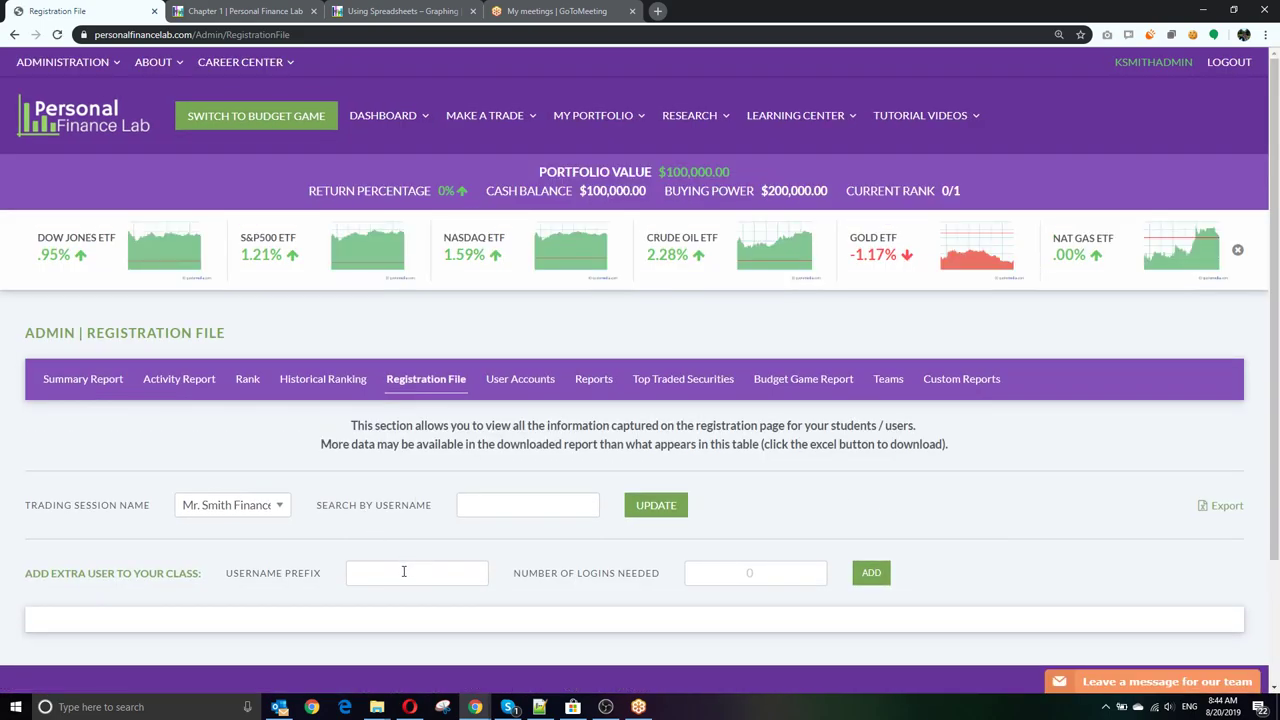
click(357, 580)
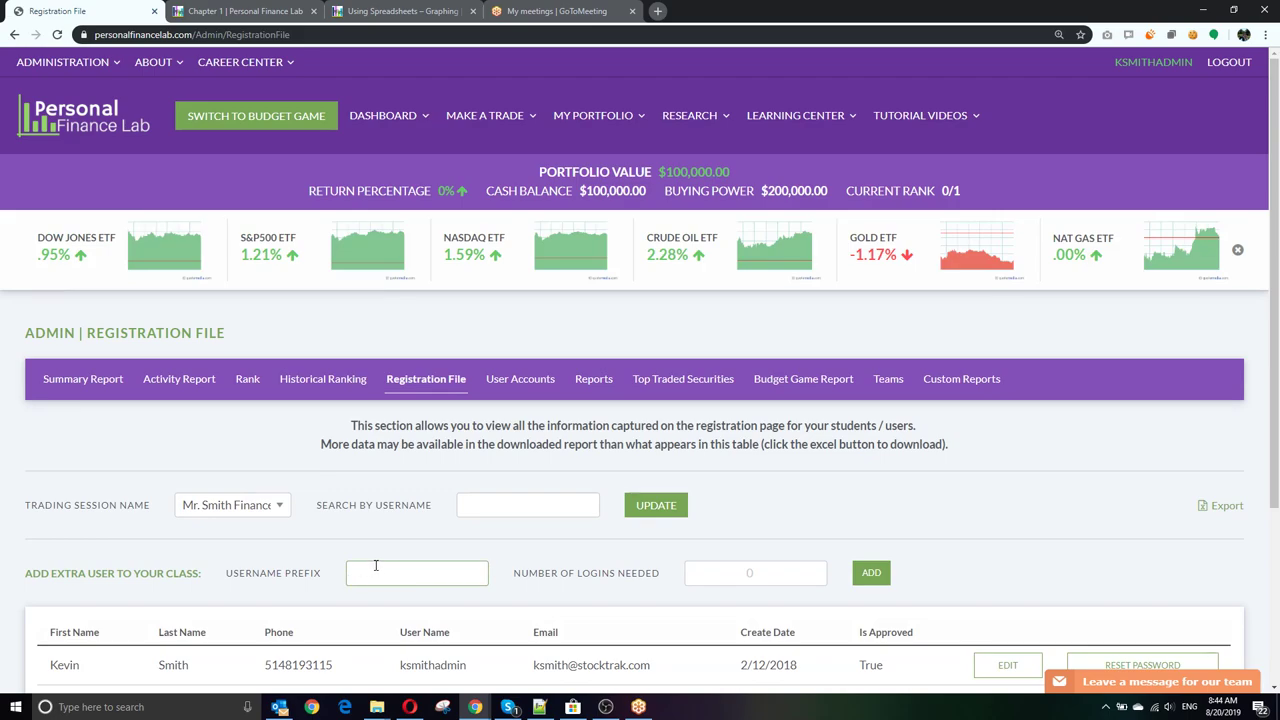
text(knight)
key(Tab)
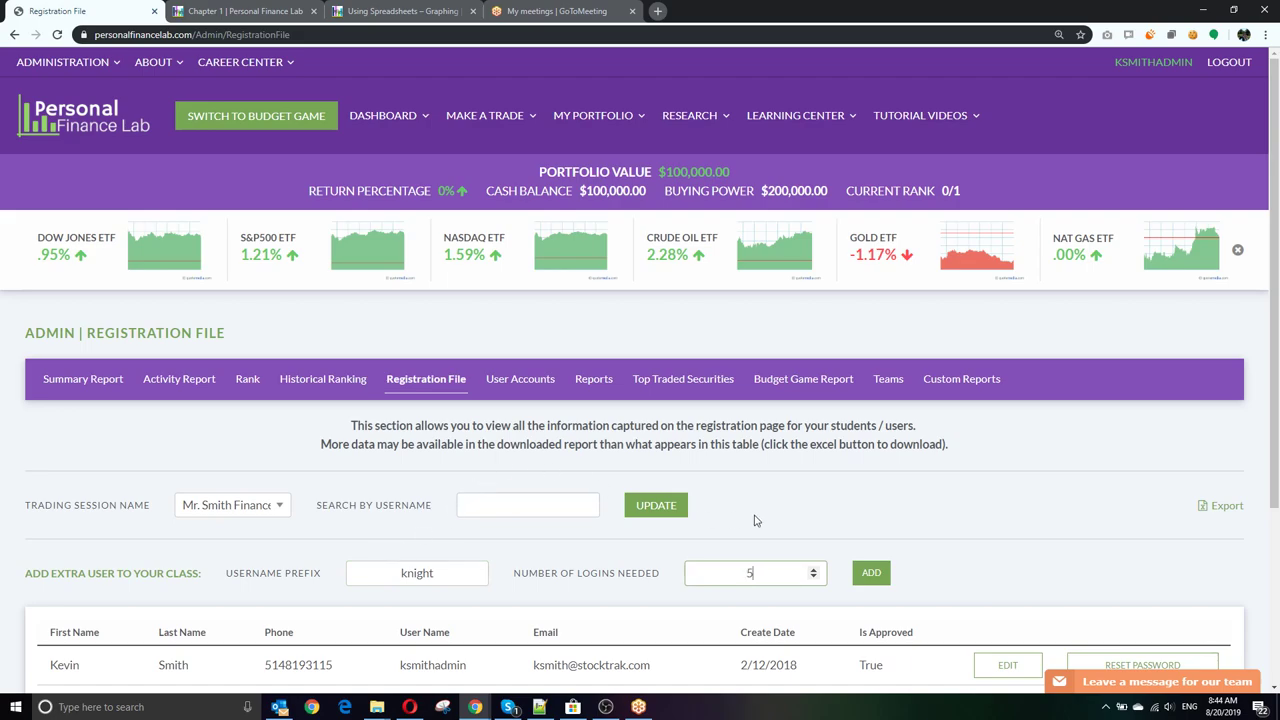
scroll(731, 517, down, 2)
click(870, 366)
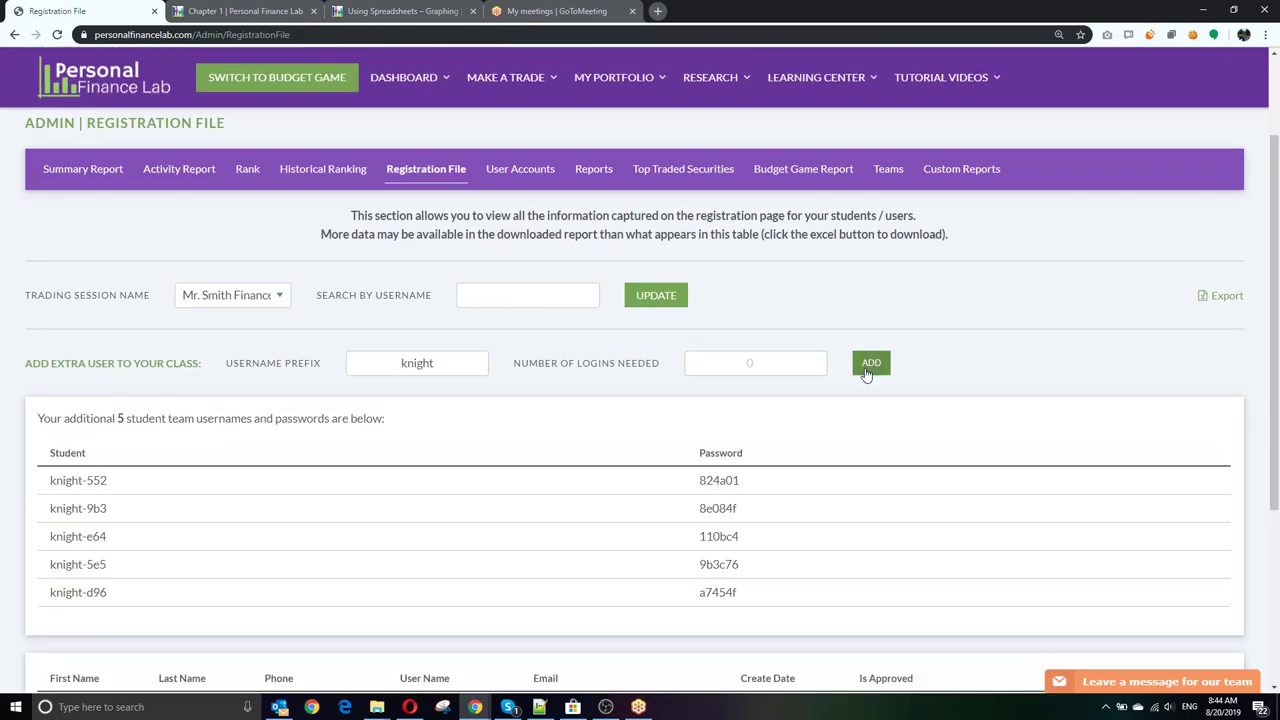
Step: Select the generated usernames and passwords, dismissing the email notifications
drag(52, 479, 743, 598)
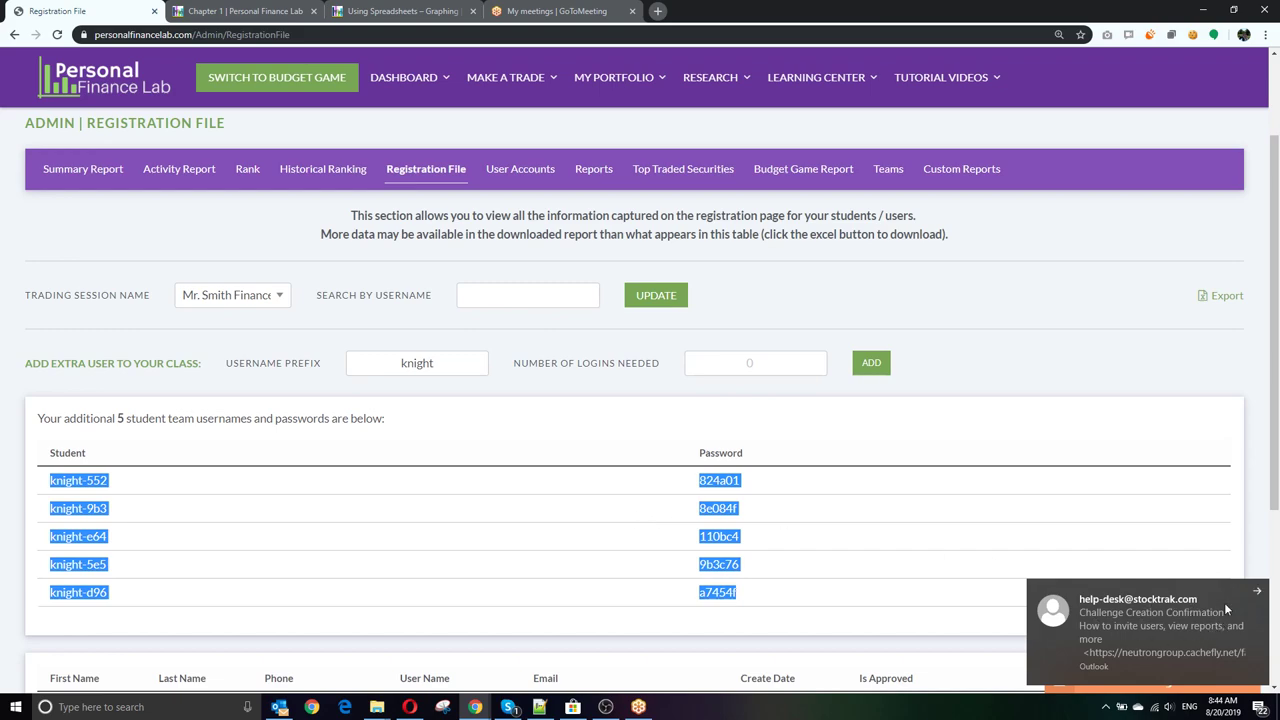
click(1257, 592)
click(968, 530)
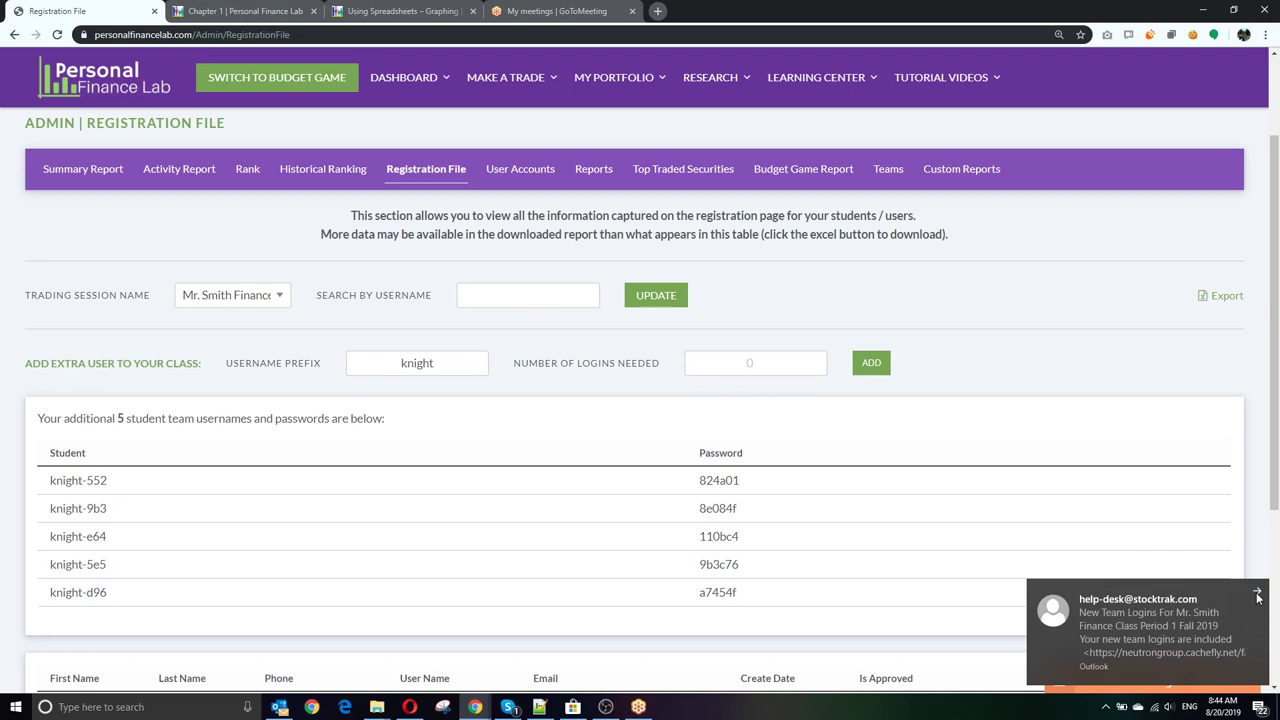
click(1257, 592)
scroll(149, 471, down, 1)
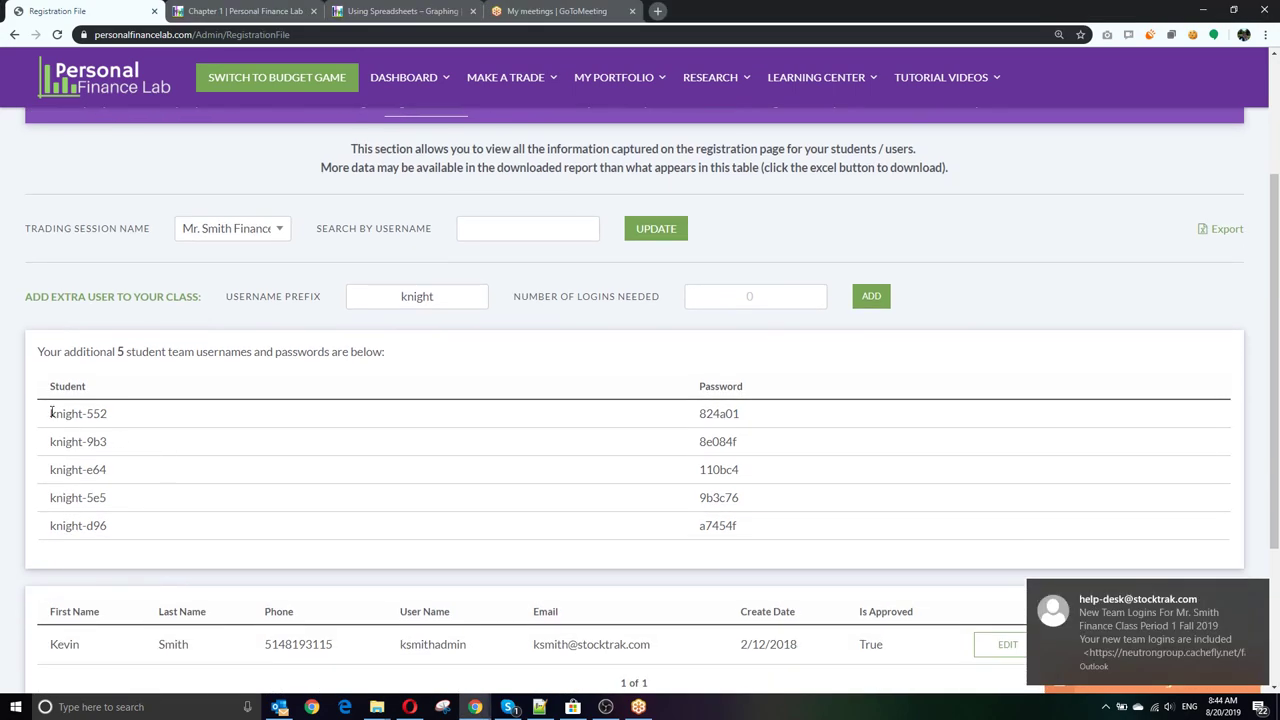
drag(50, 413, 754, 417)
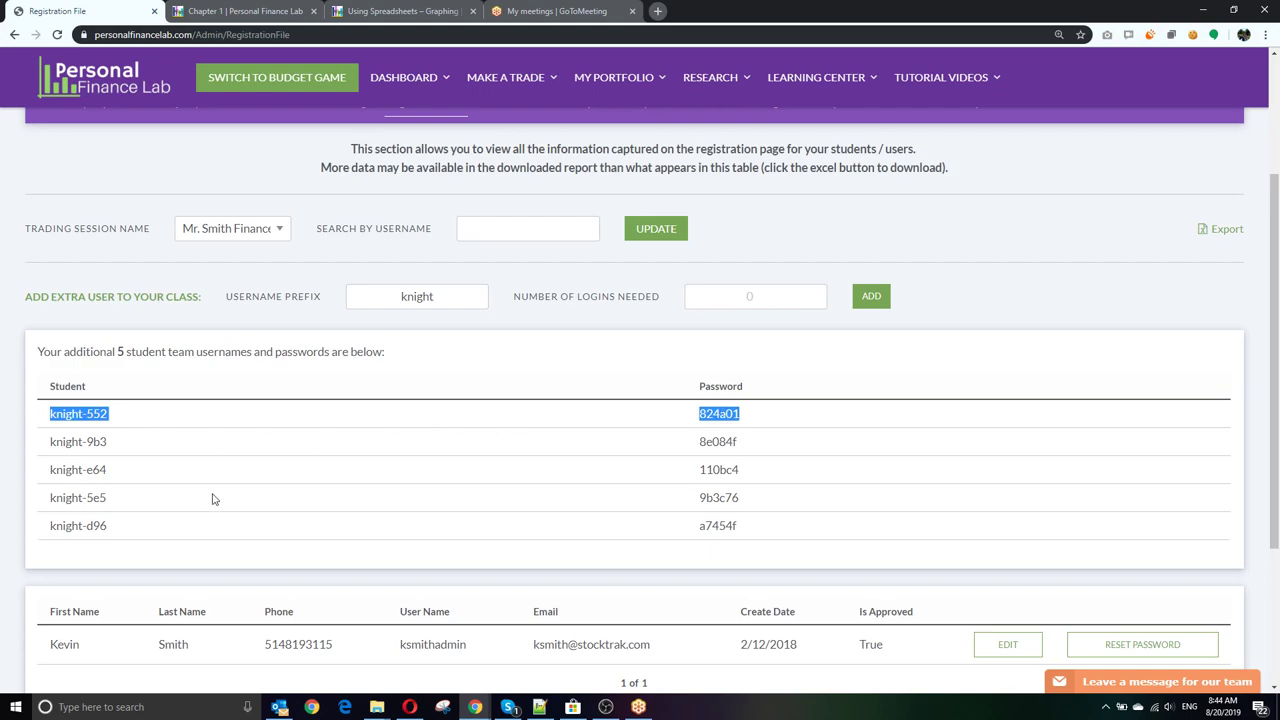
scroll(215, 499, up, 3)
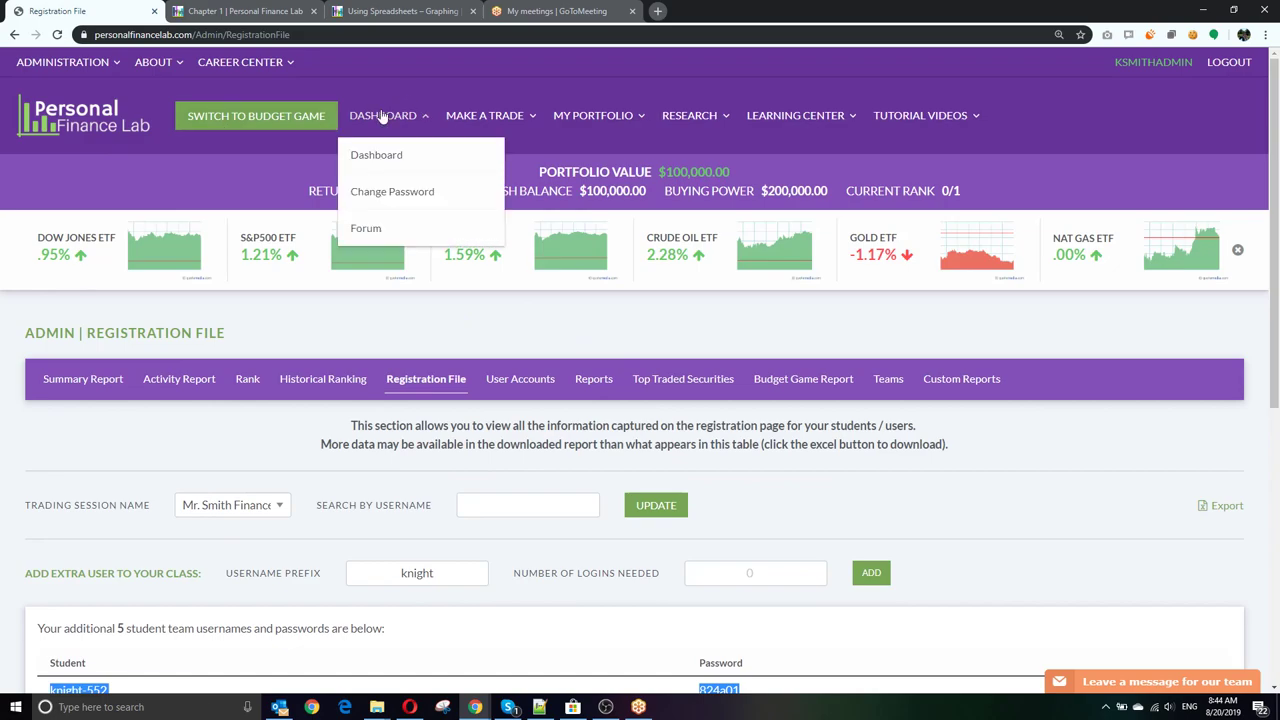
Step: Switch from DASHBOARD to the admin dashboard showing 6 registrations and 92 trading days left
click(380, 116)
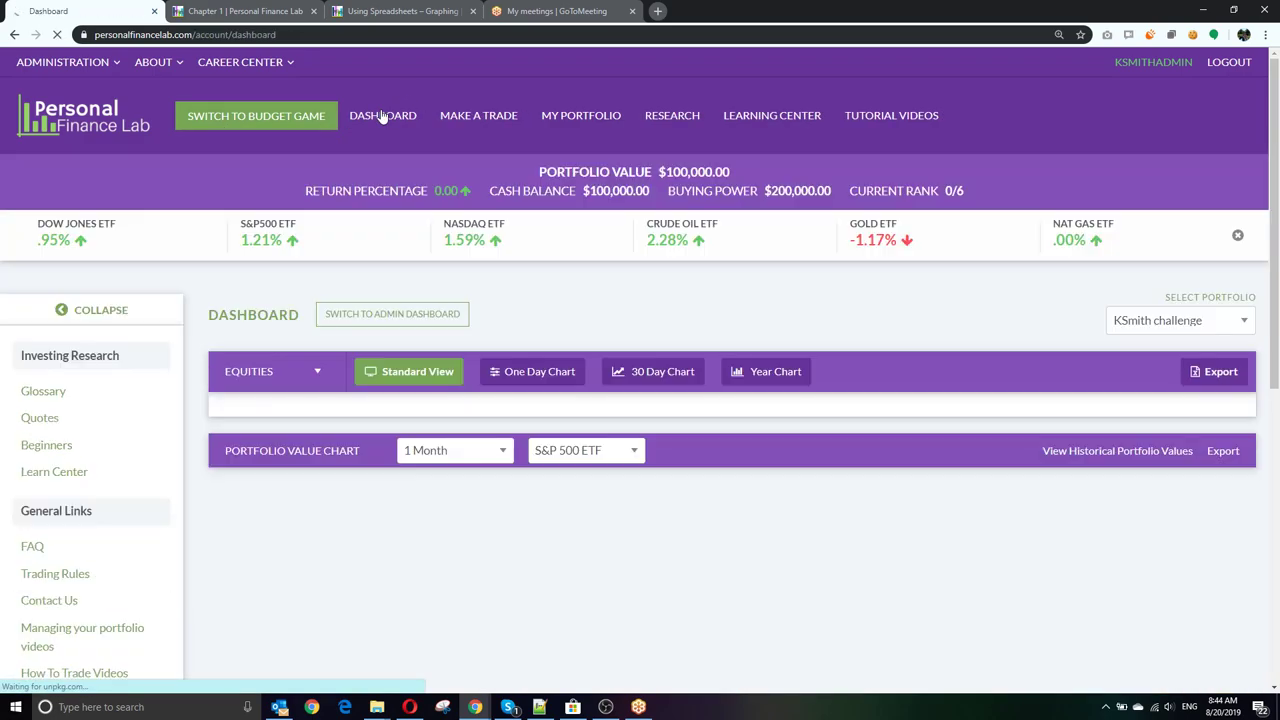
click(390, 345)
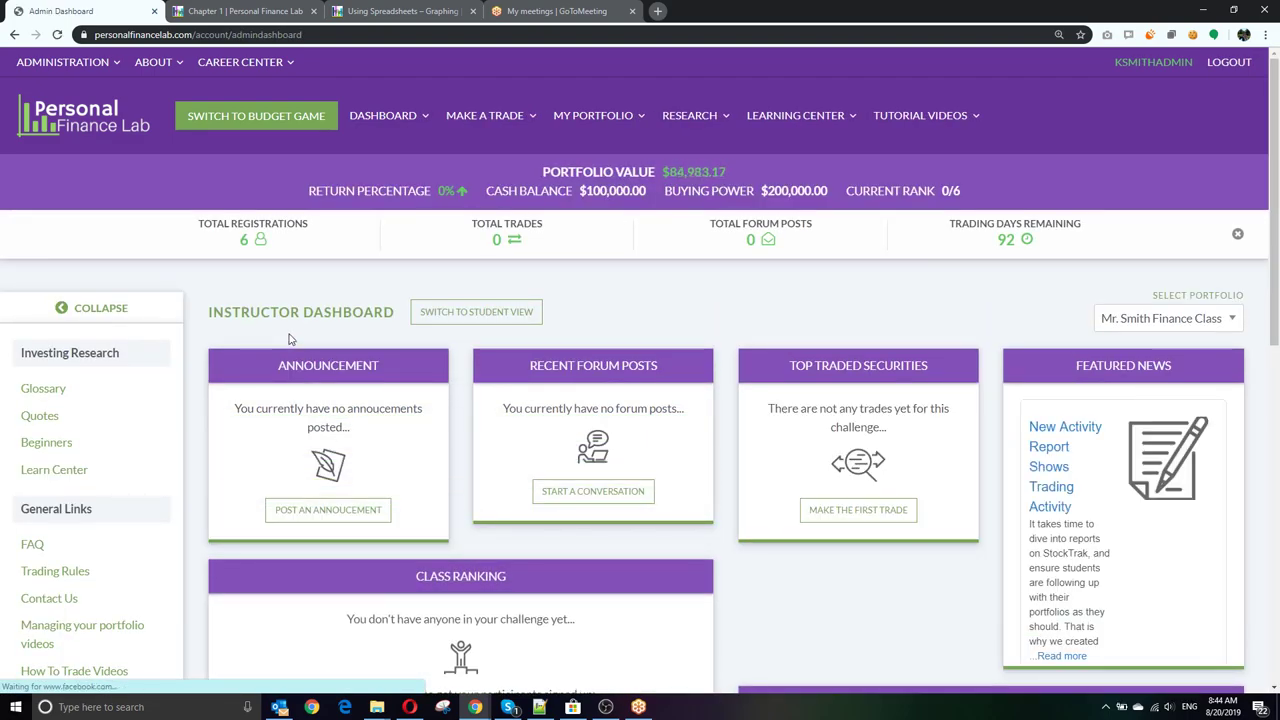
scroll(289, 339, down, 1)
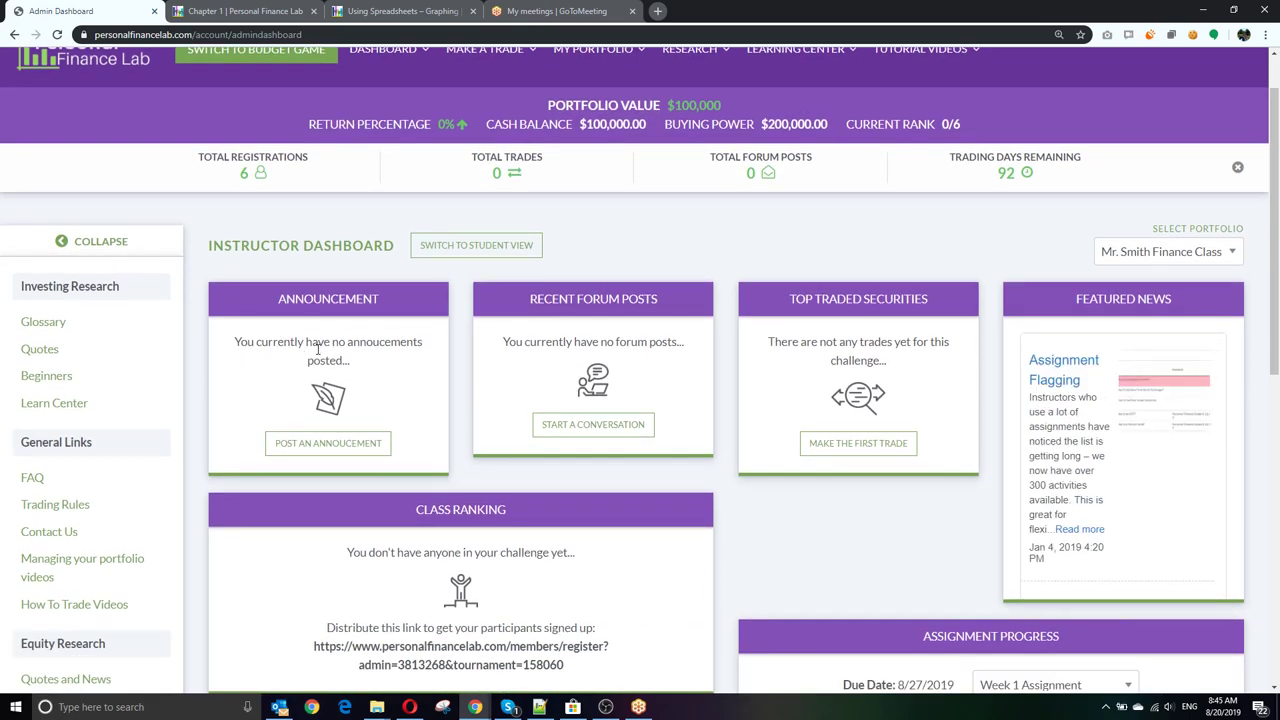
Step: Write and save a class announcement reading 'Make your first trade by Friday!'
click(322, 443)
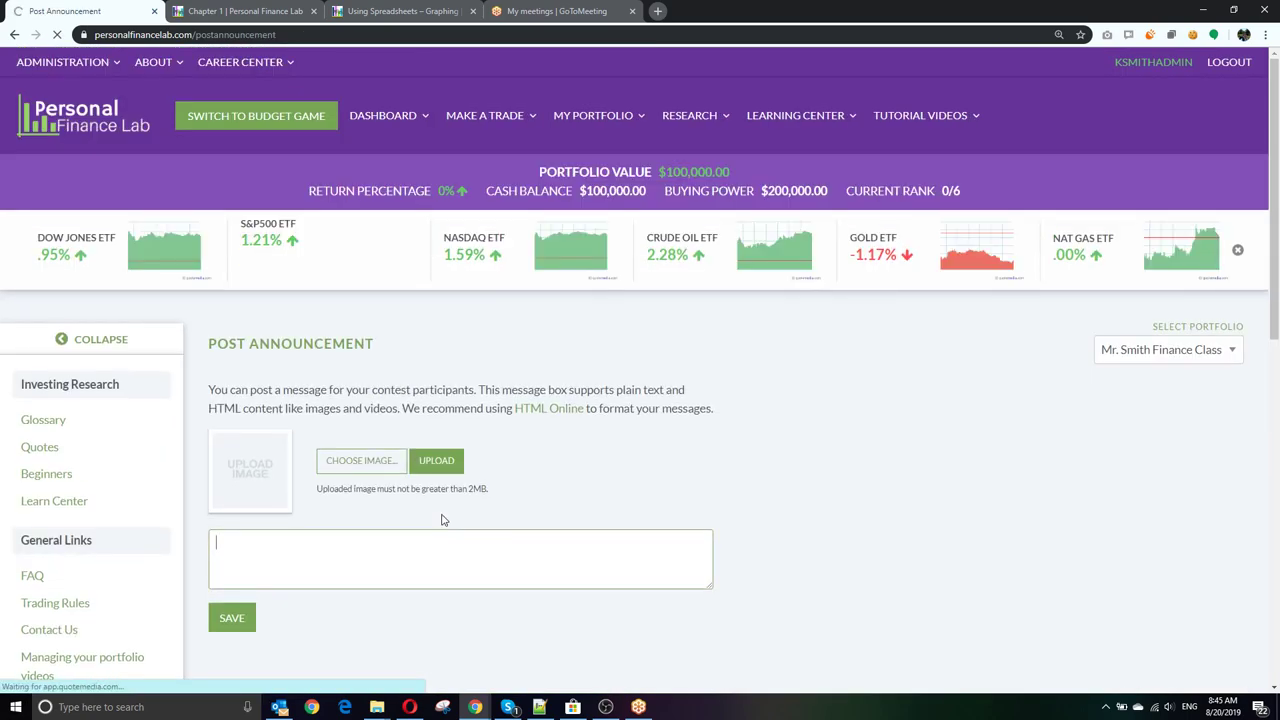
text(Make your first trade by Friday!)
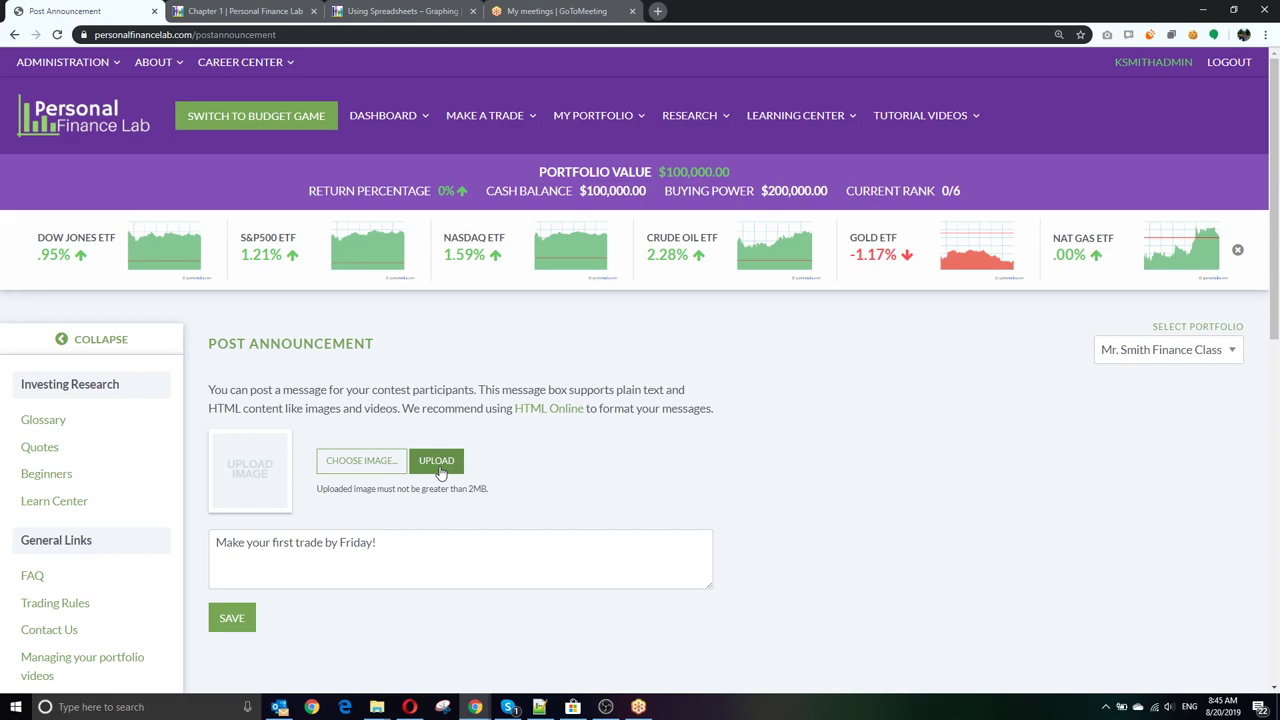
click(238, 618)
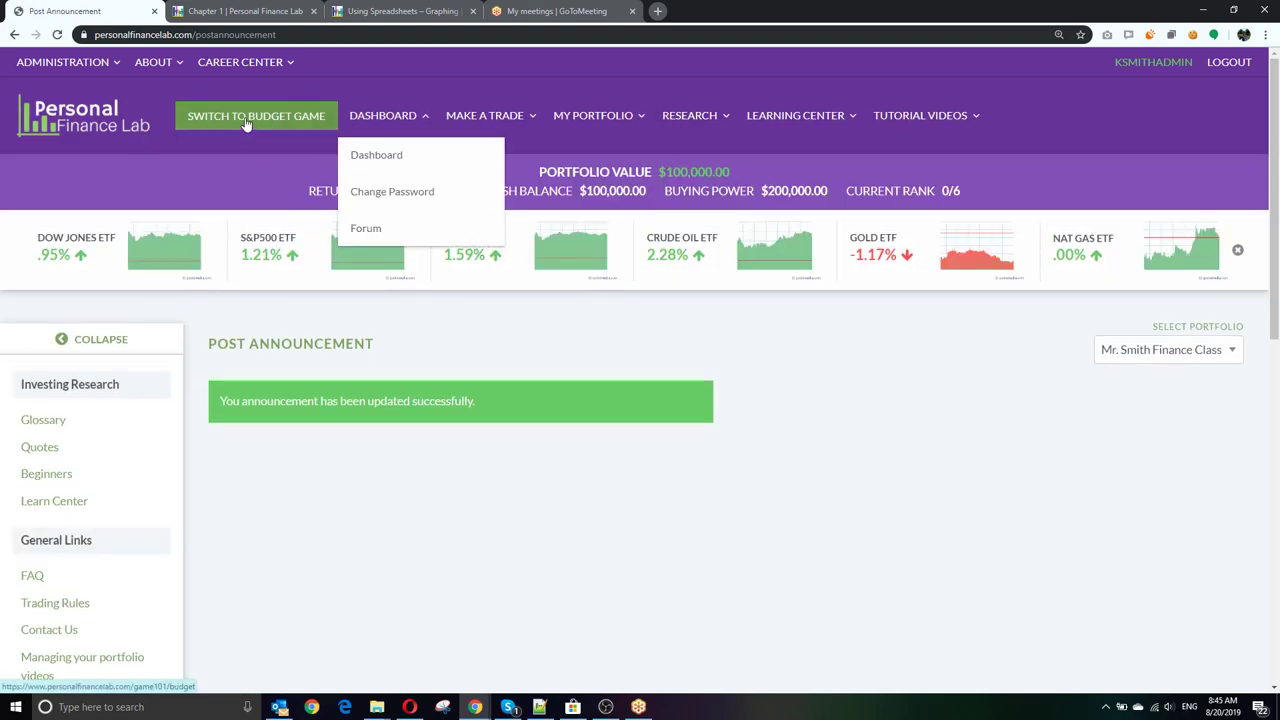
Step: Switch to the Admin Dashboard and find the new announcement in the class listing
click(375, 117)
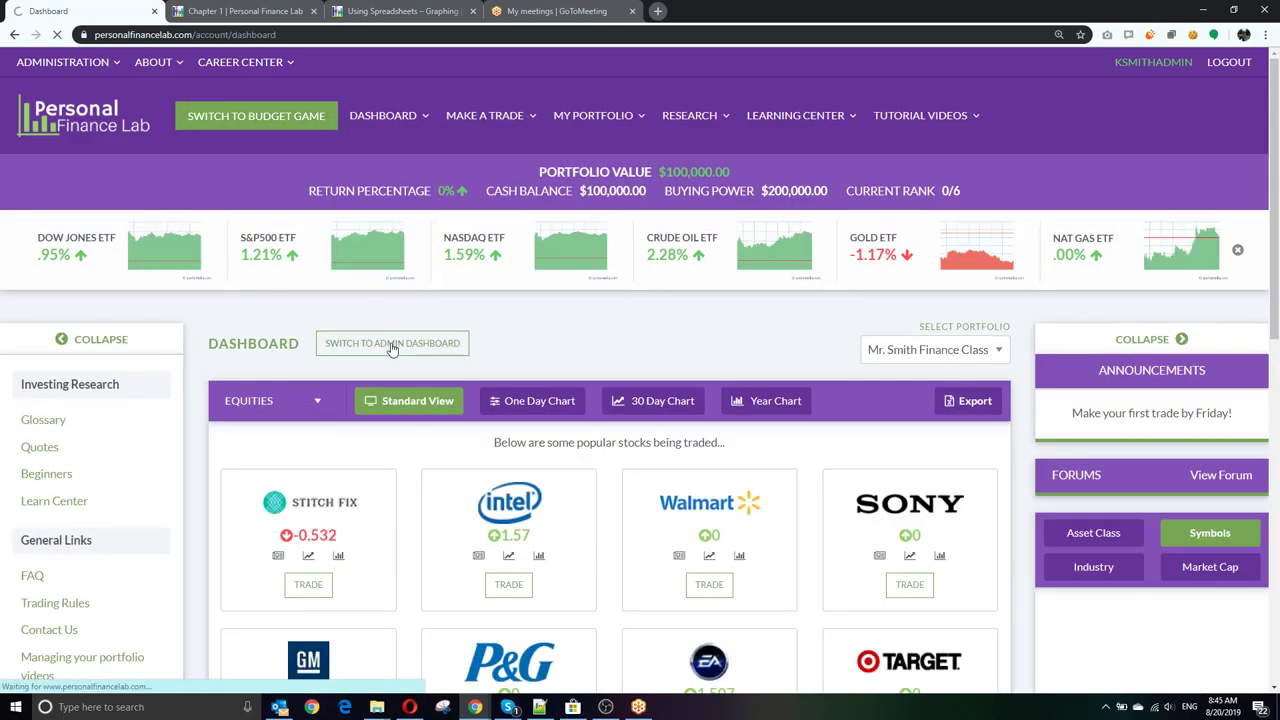
click(391, 345)
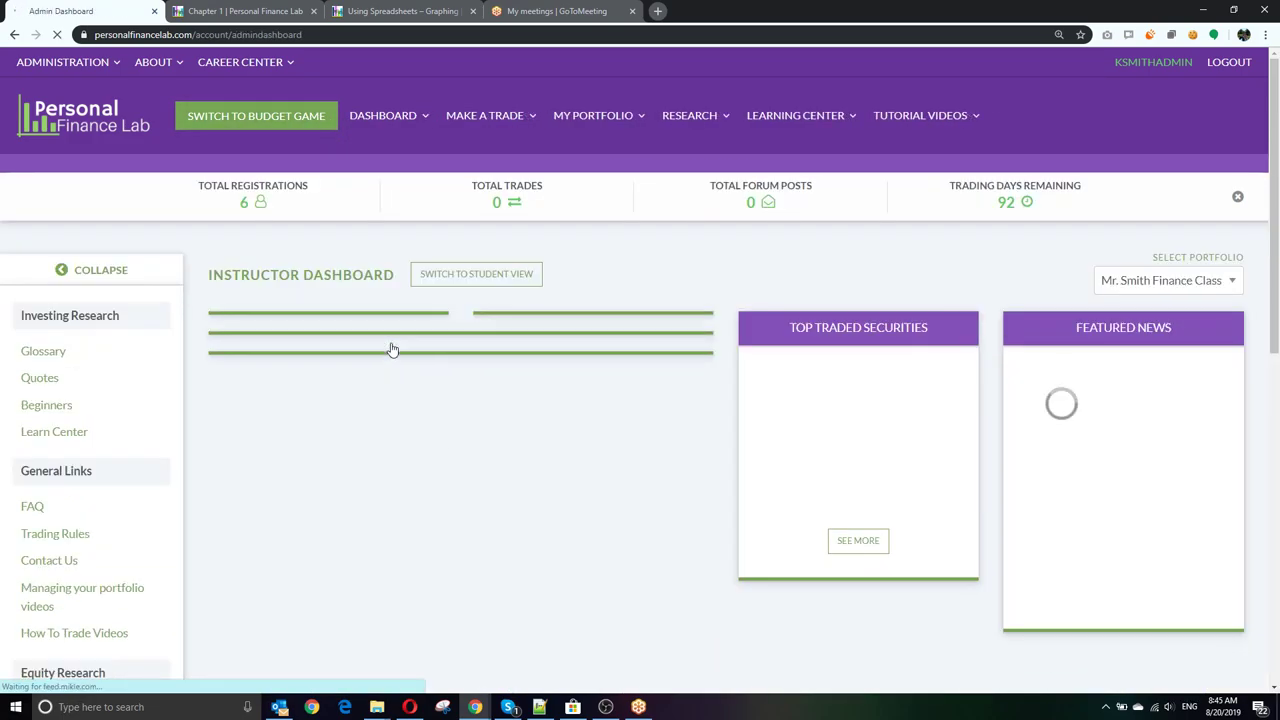
scroll(666, 280, down, 2)
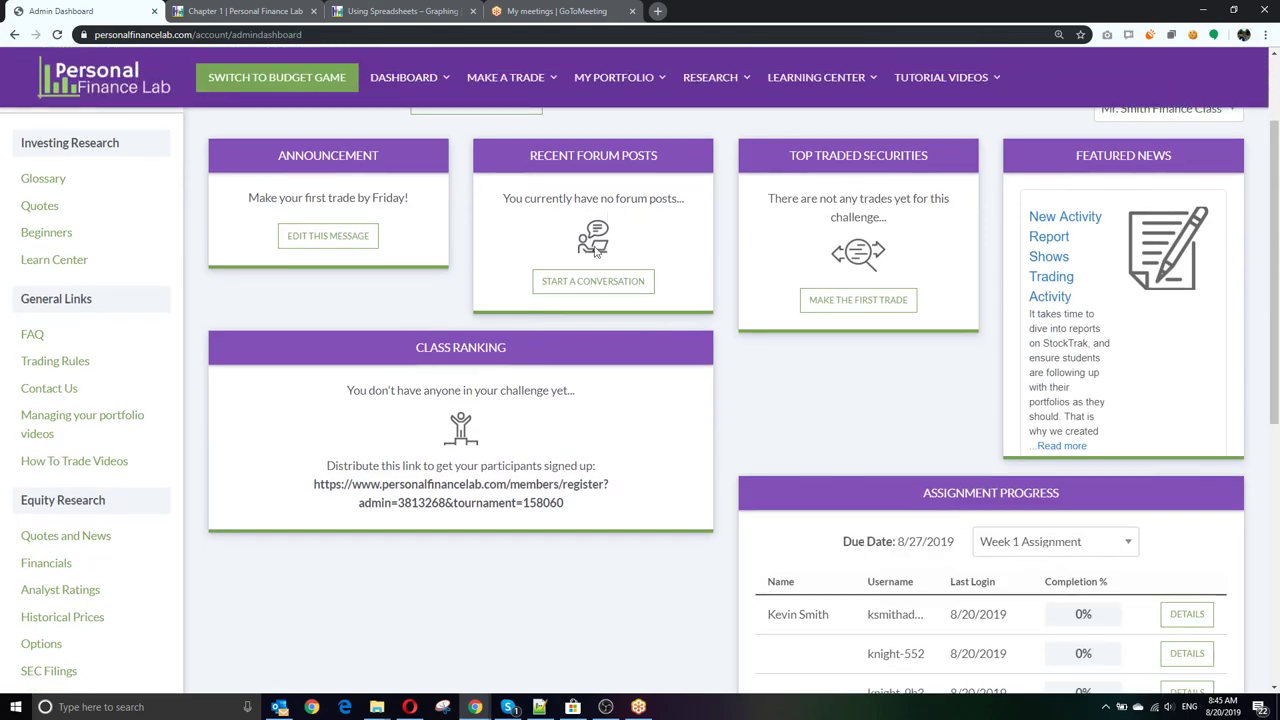
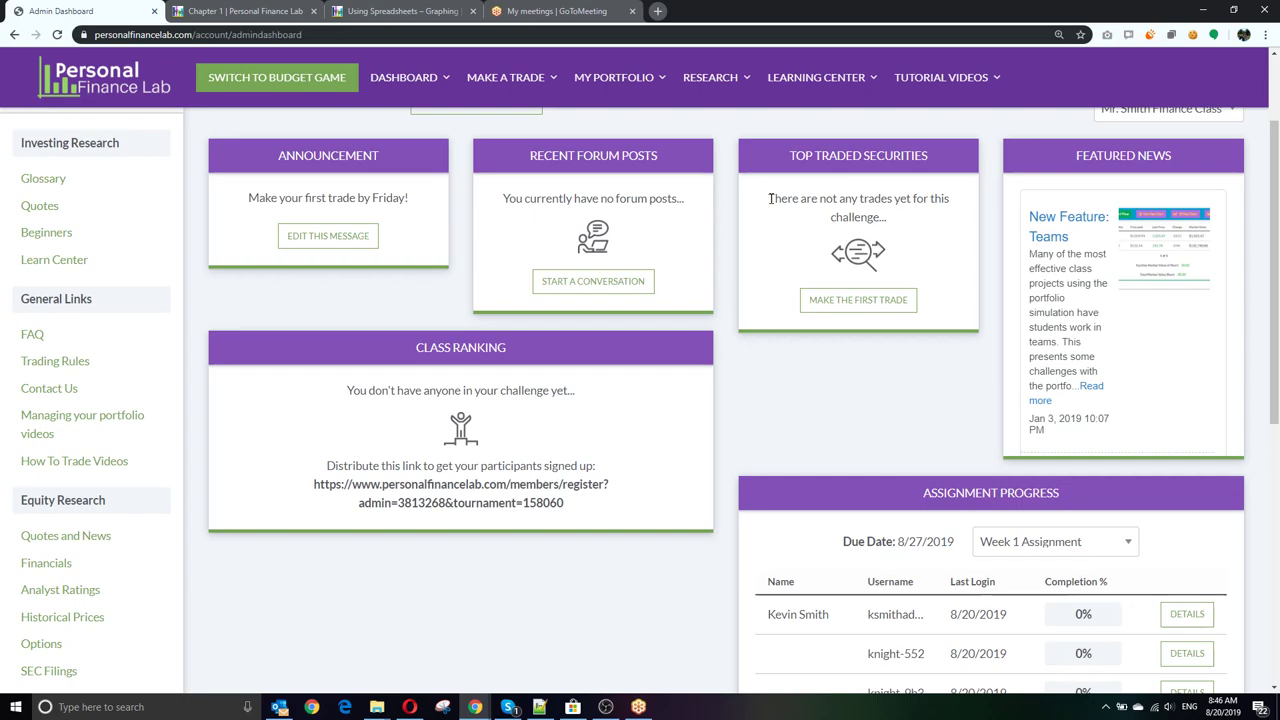
Step: Browse the admin dashboard, then pick Dashboard from the DASHBOARD menu for the student view
mouse_move(650, 80)
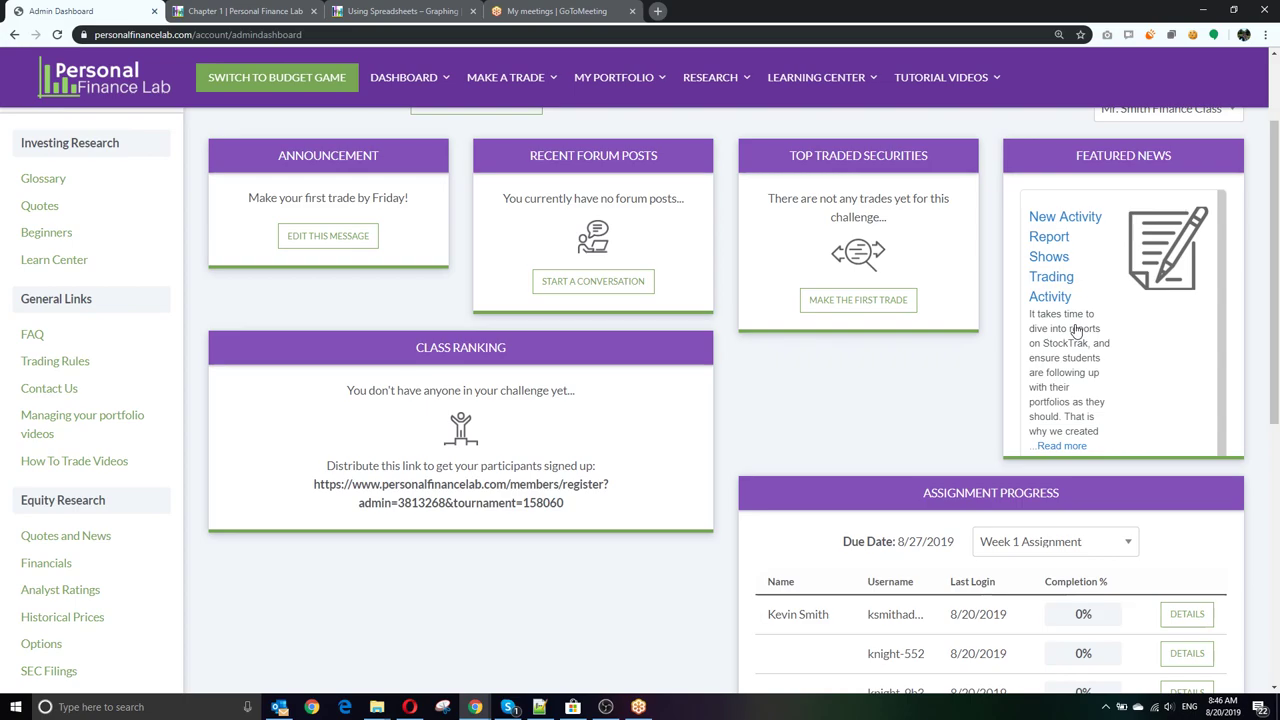
scroll(1097, 383, down, 1)
scroll(1097, 383, up, 3)
scroll(1097, 383, down, 3)
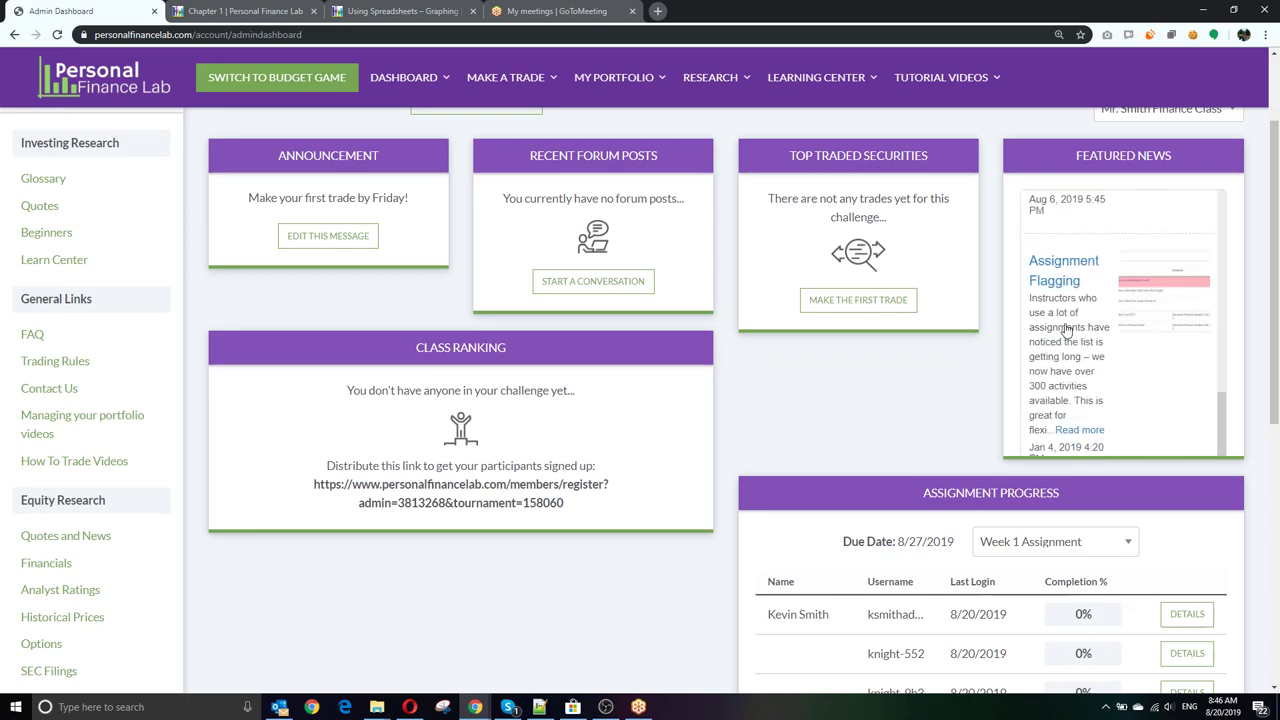
scroll(1064, 341, up, 5)
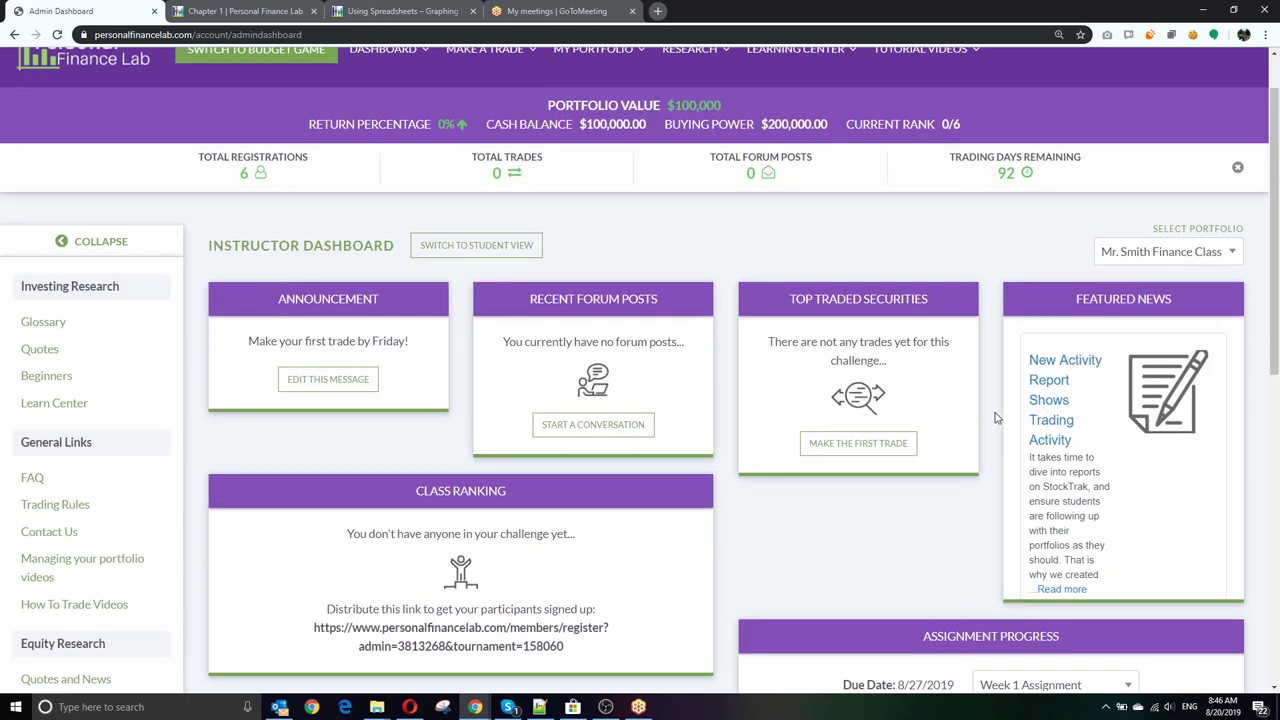
scroll(798, 408, down, 2)
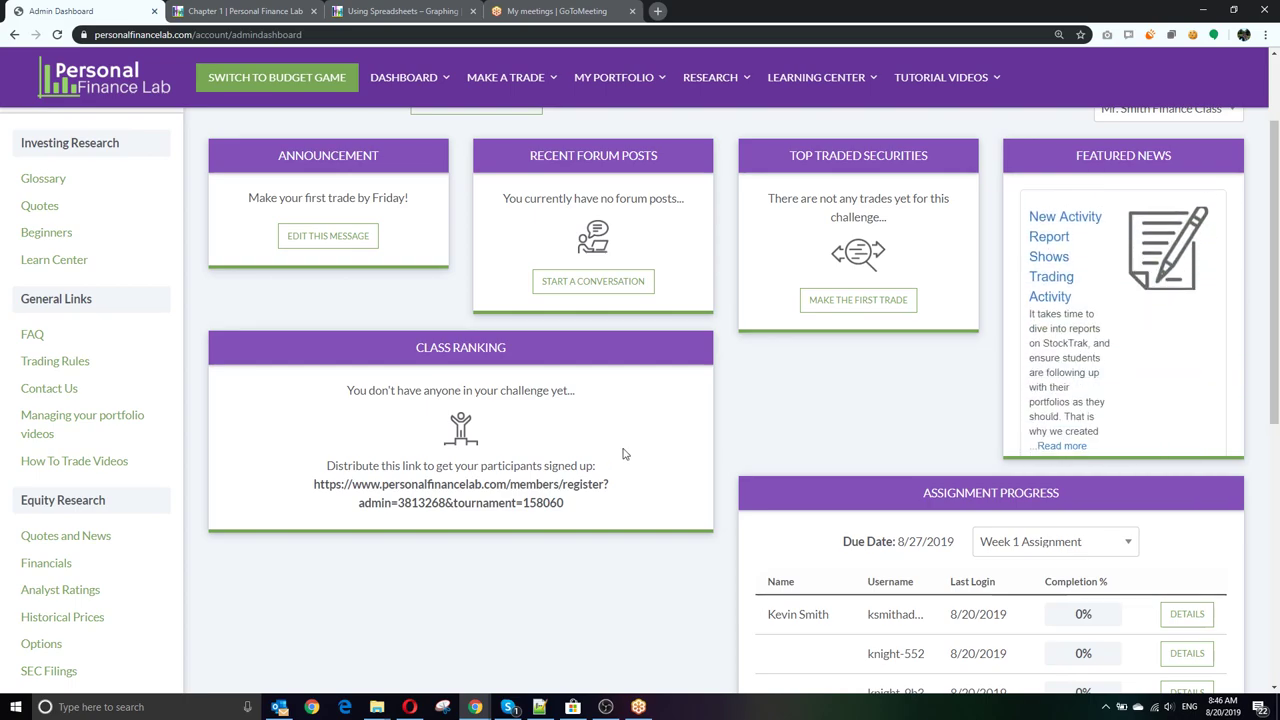
scroll(622, 454, down, 2)
scroll(622, 452, down, 1)
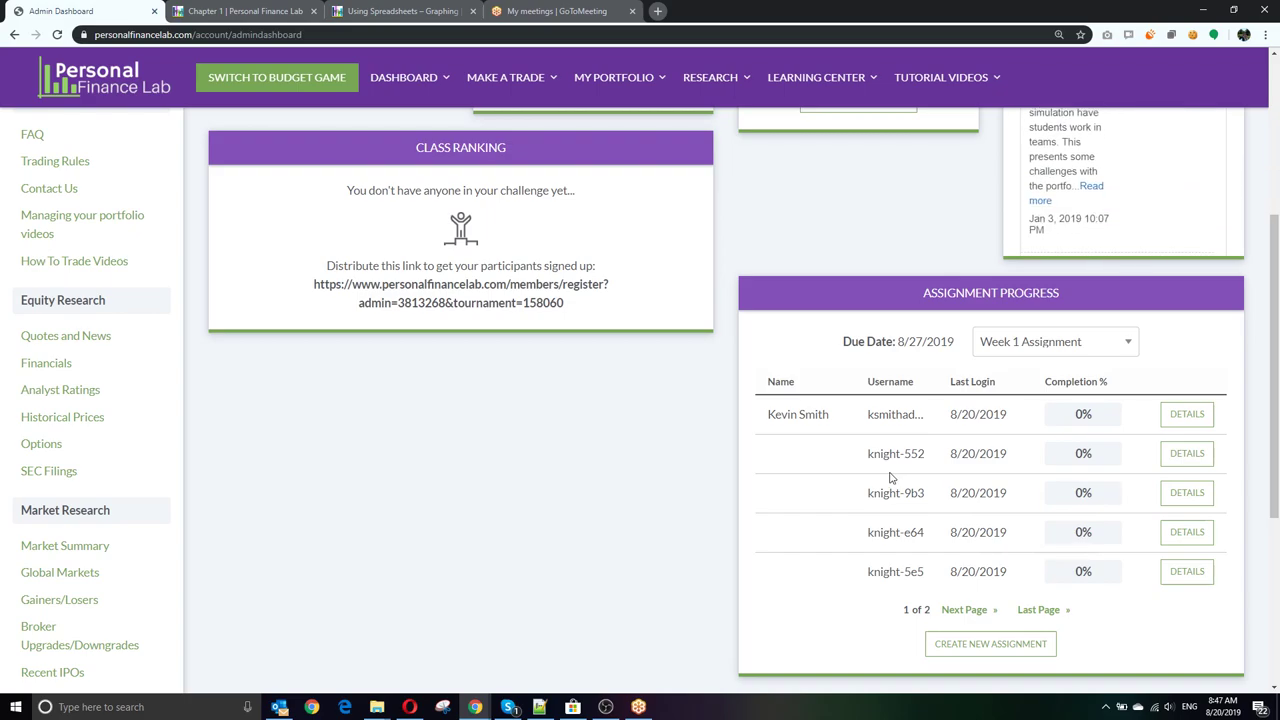
scroll(879, 497, up, 4)
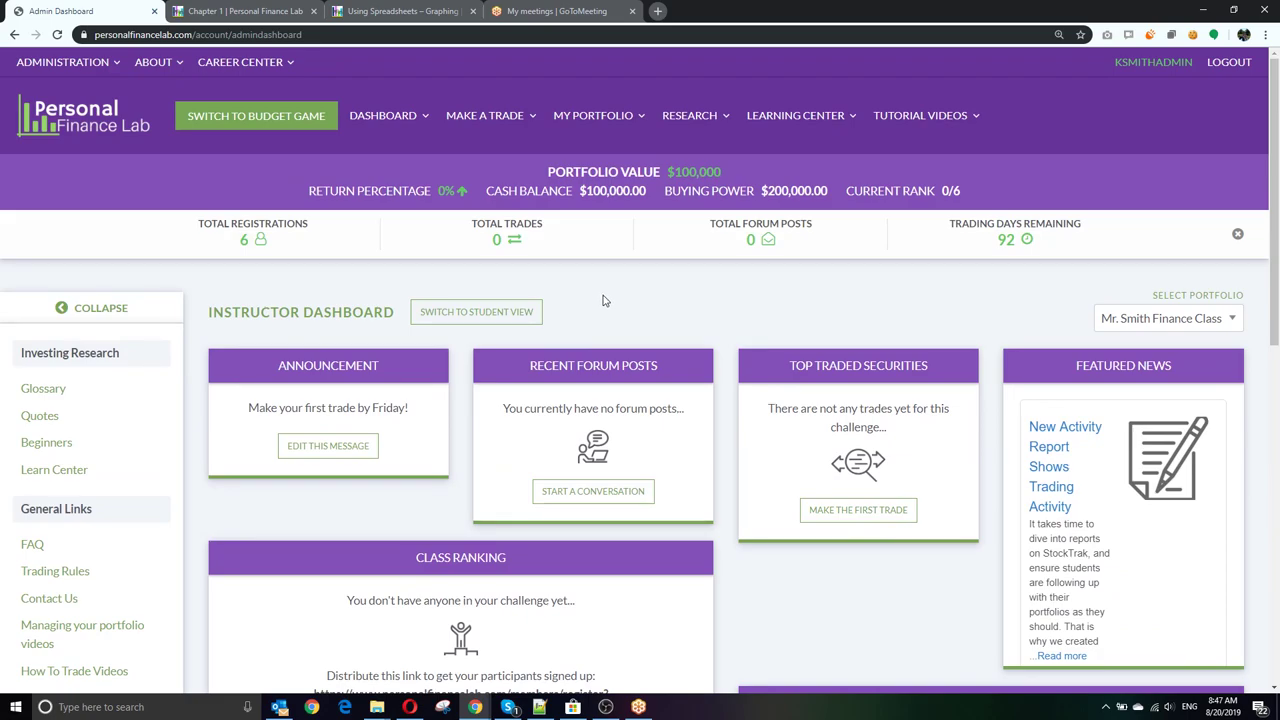
click(397, 116)
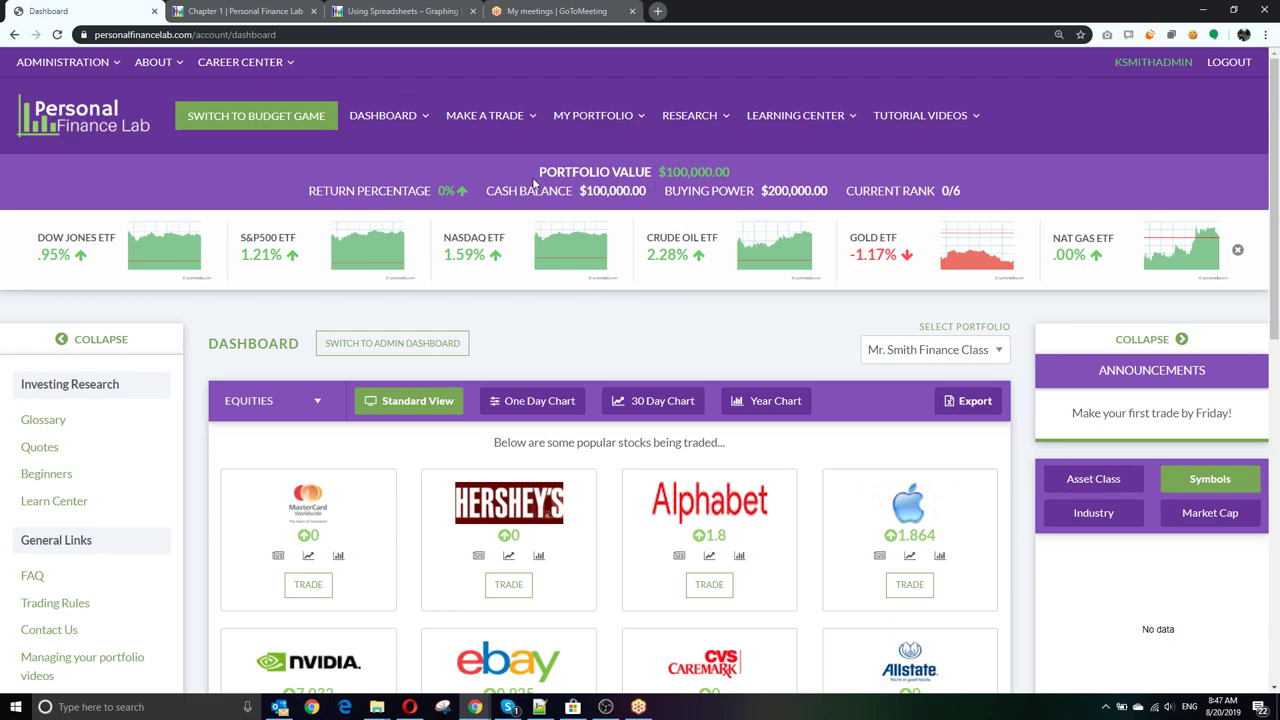
drag(651, 172, 980, 198)
click(678, 175)
drag(664, 172, 735, 174)
click(740, 177)
click(640, 190)
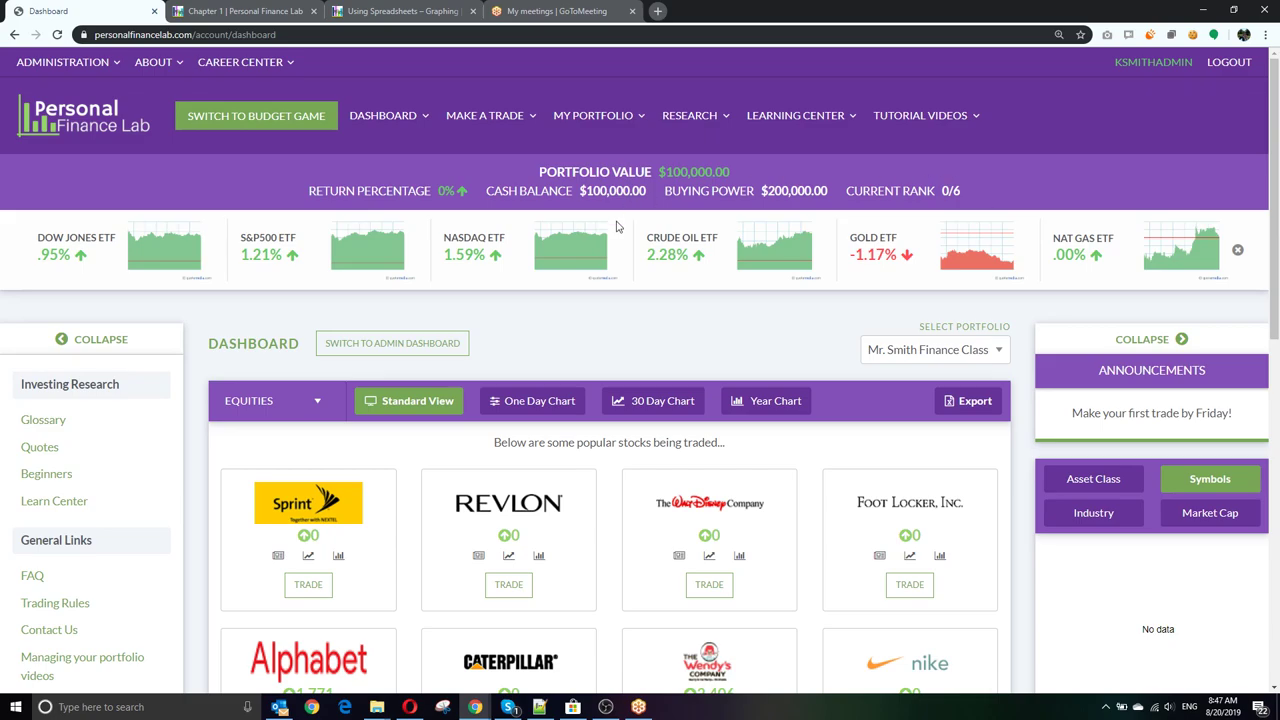
scroll(619, 224, down, 3)
scroll(619, 224, up, 1)
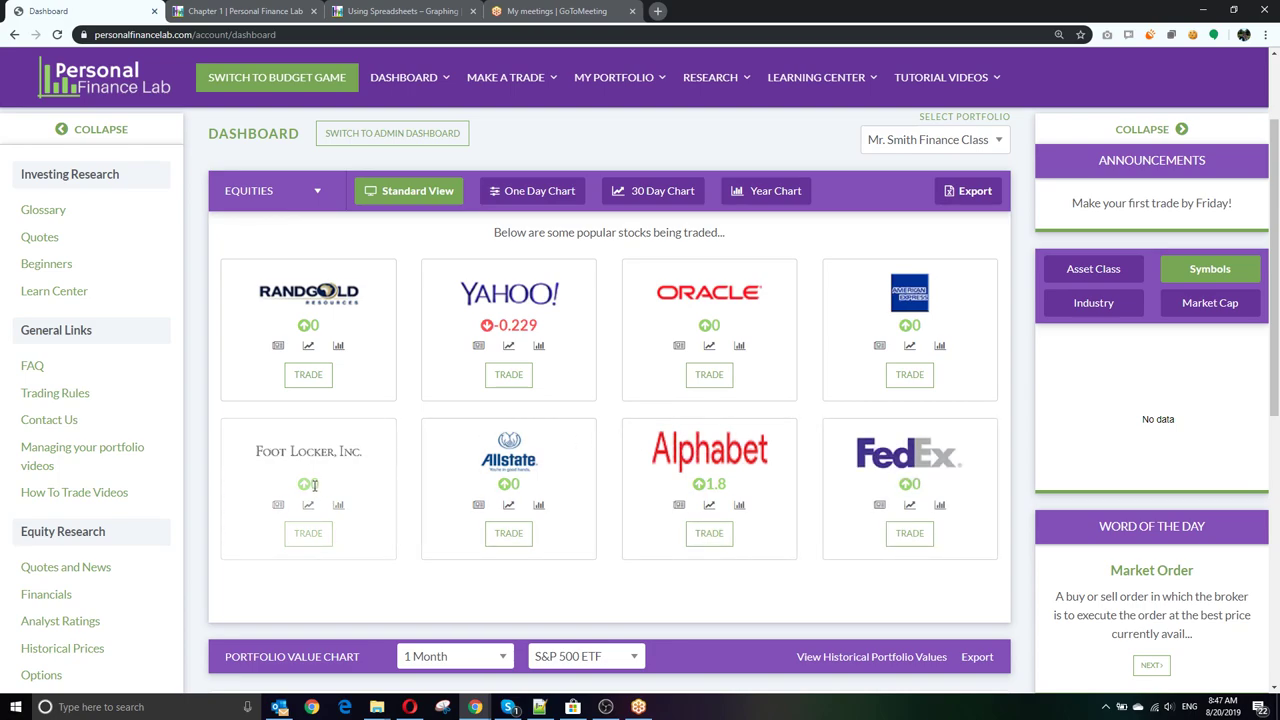
drag(313, 484, 318, 484)
click(407, 493)
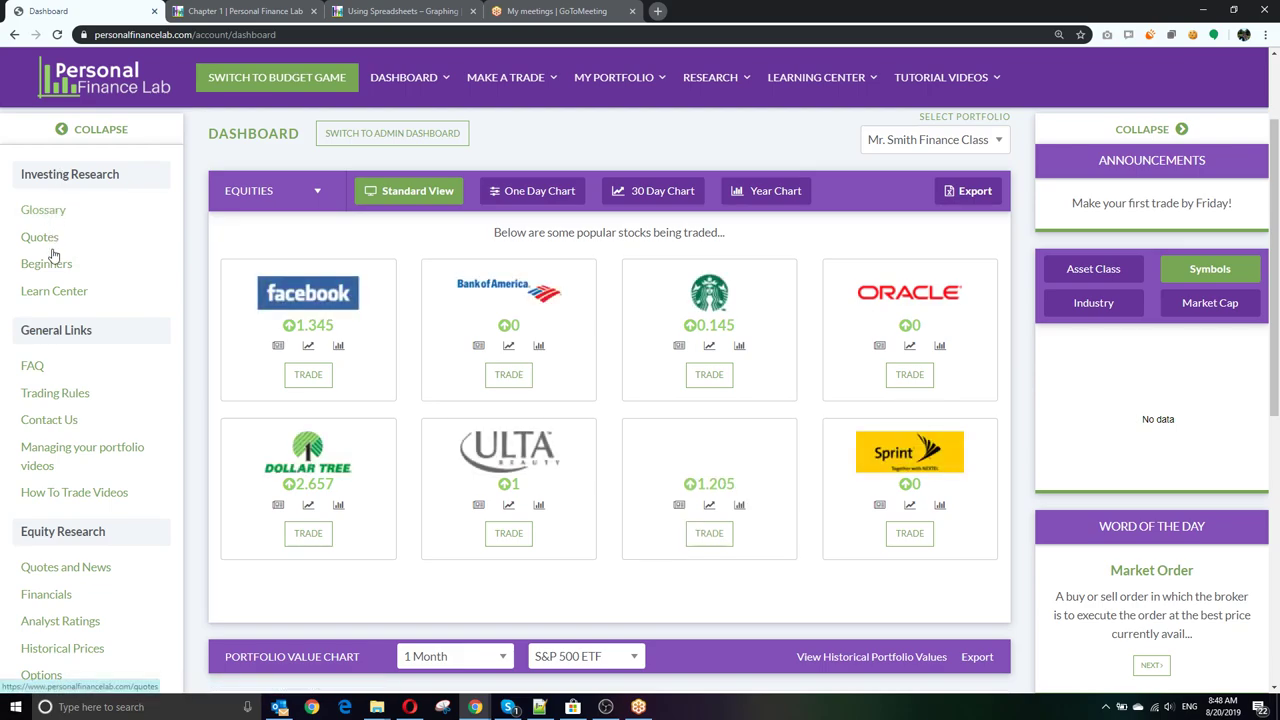
Step: Scroll the Dashboard and highlight the 'Make your first trade by Friday!' announcement
scroll(50, 408, down, 3)
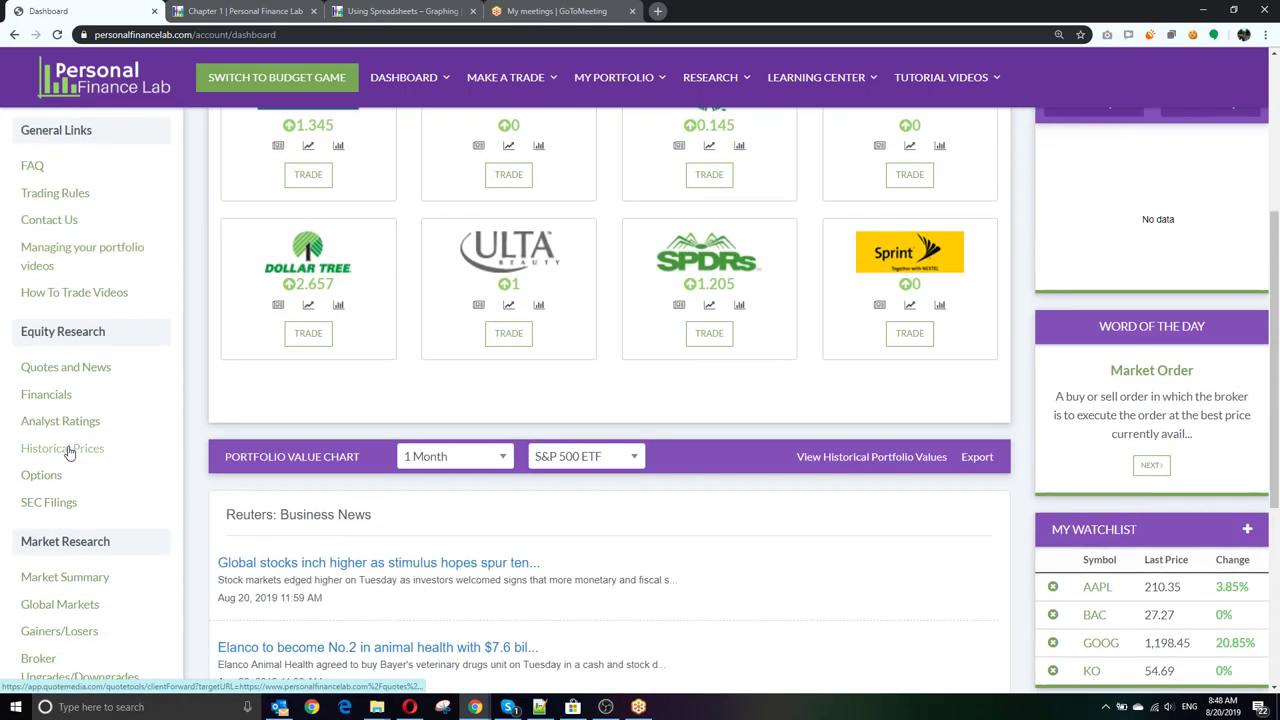
scroll(55, 423, down, 2)
scroll(80, 514, up, 3)
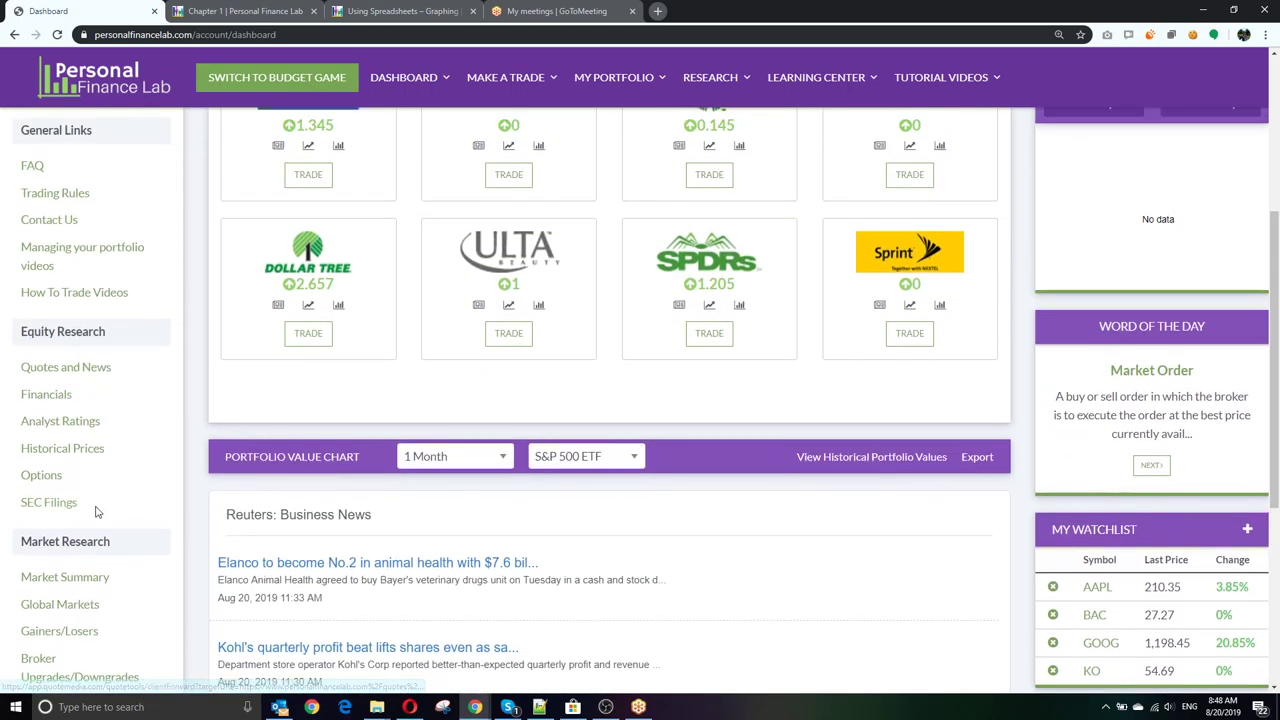
scroll(124, 505, up, 2)
scroll(124, 505, up, 3)
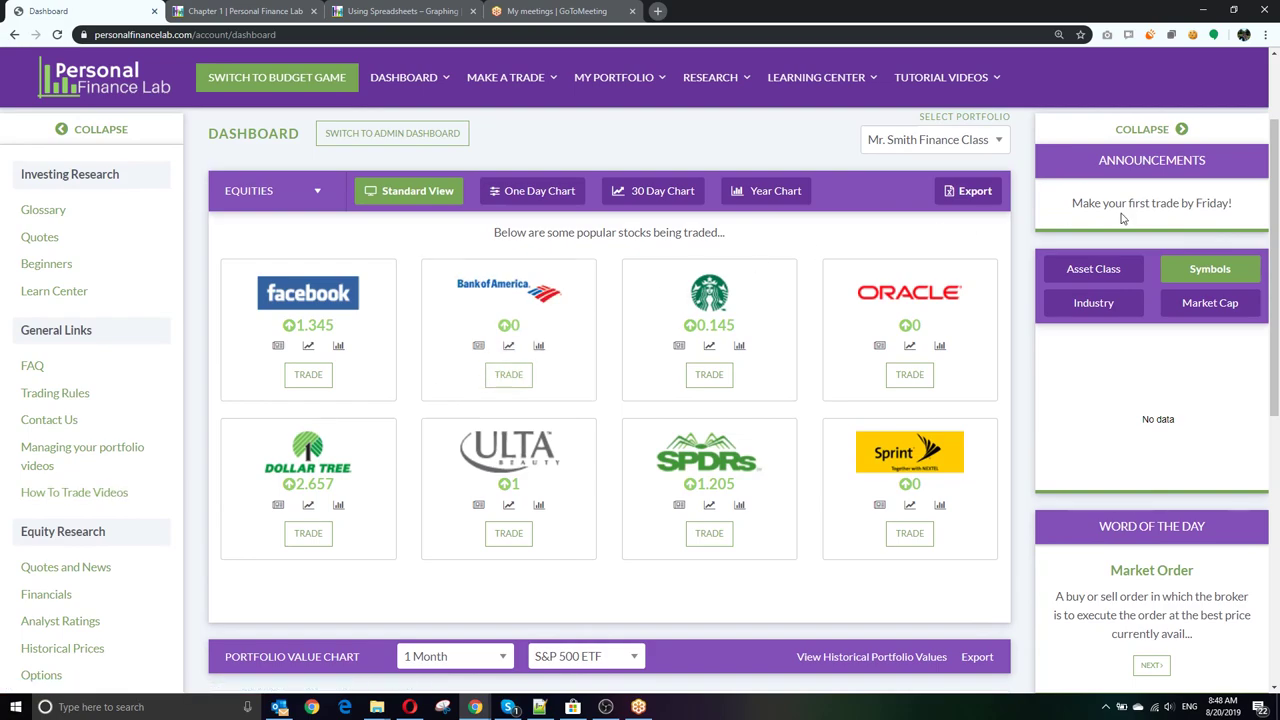
triple_click(1190, 203)
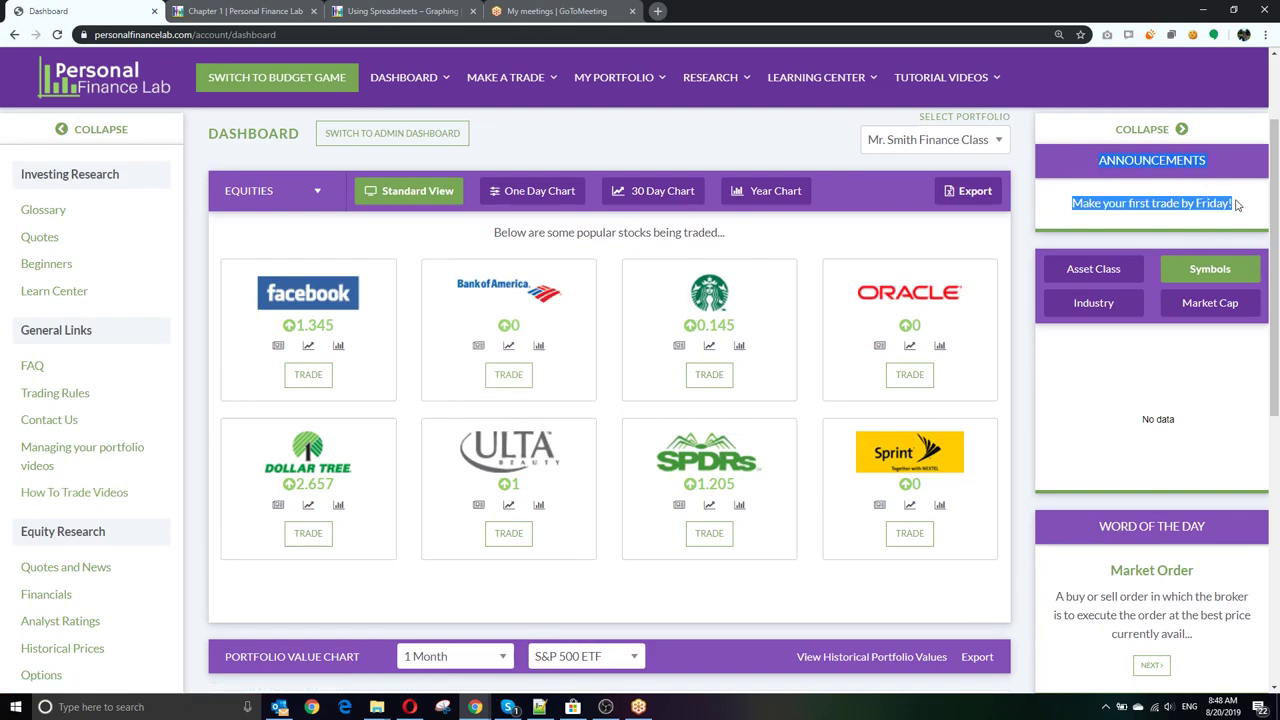
click(1157, 234)
Step: Scroll through the Dashboard news and watchlist, then return to the top
scroll(1157, 234, down, 2)
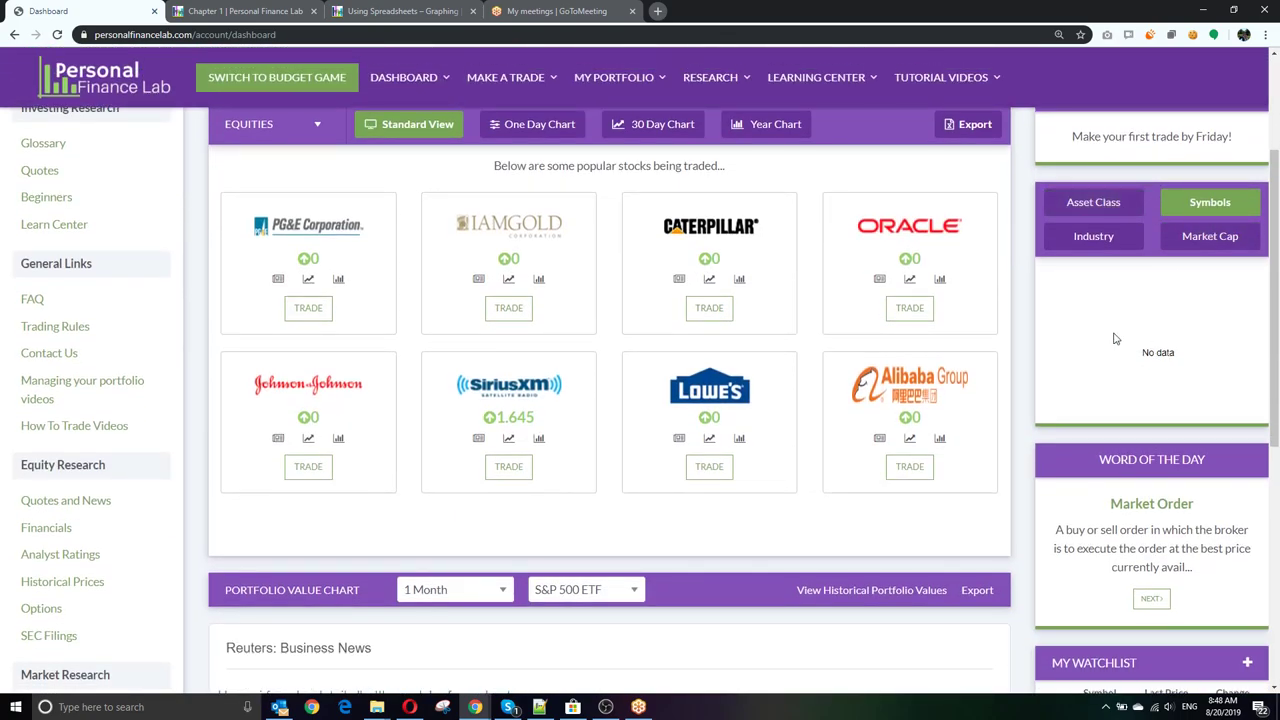
scroll(1108, 318, down, 2)
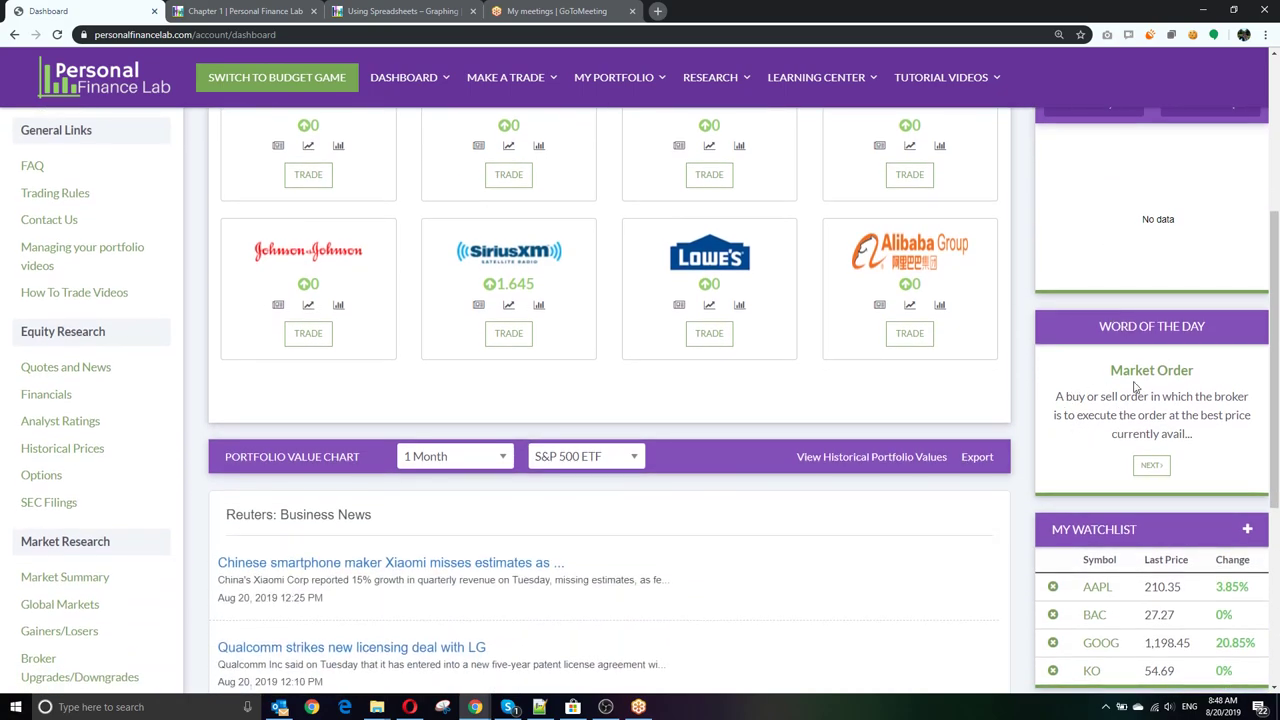
scroll(1131, 374, down, 2)
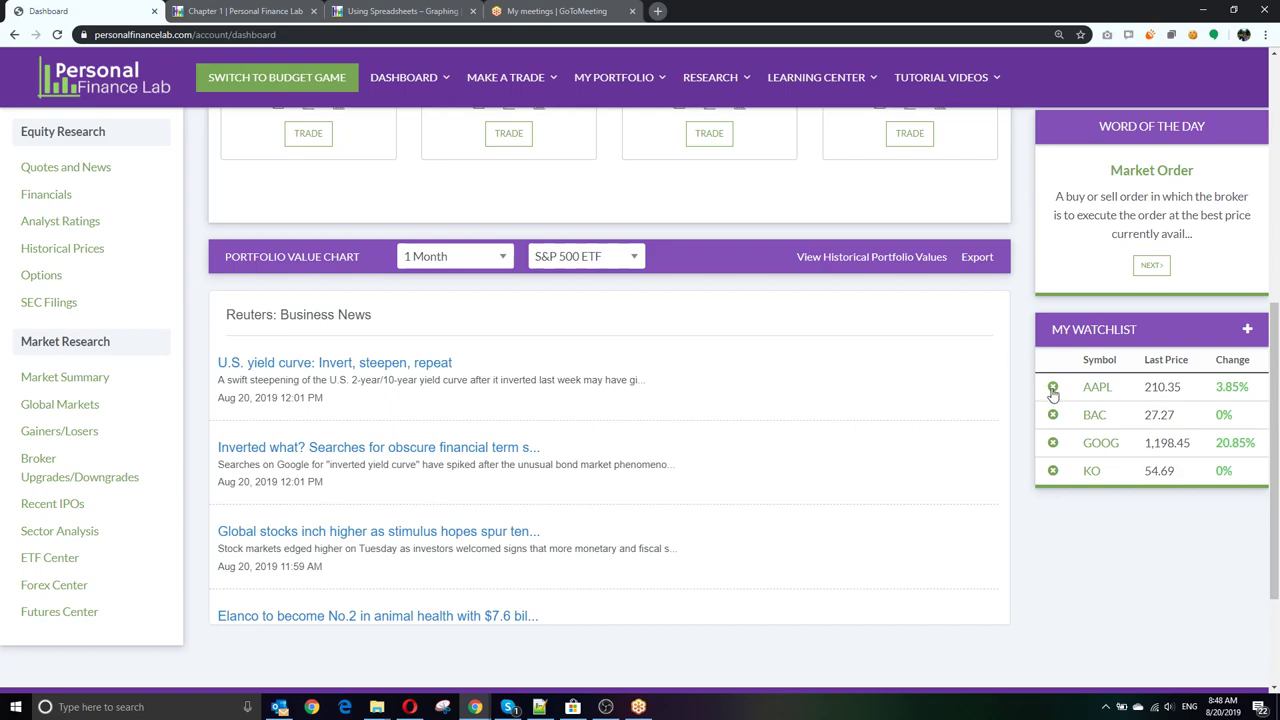
scroll(1094, 449, up, 3)
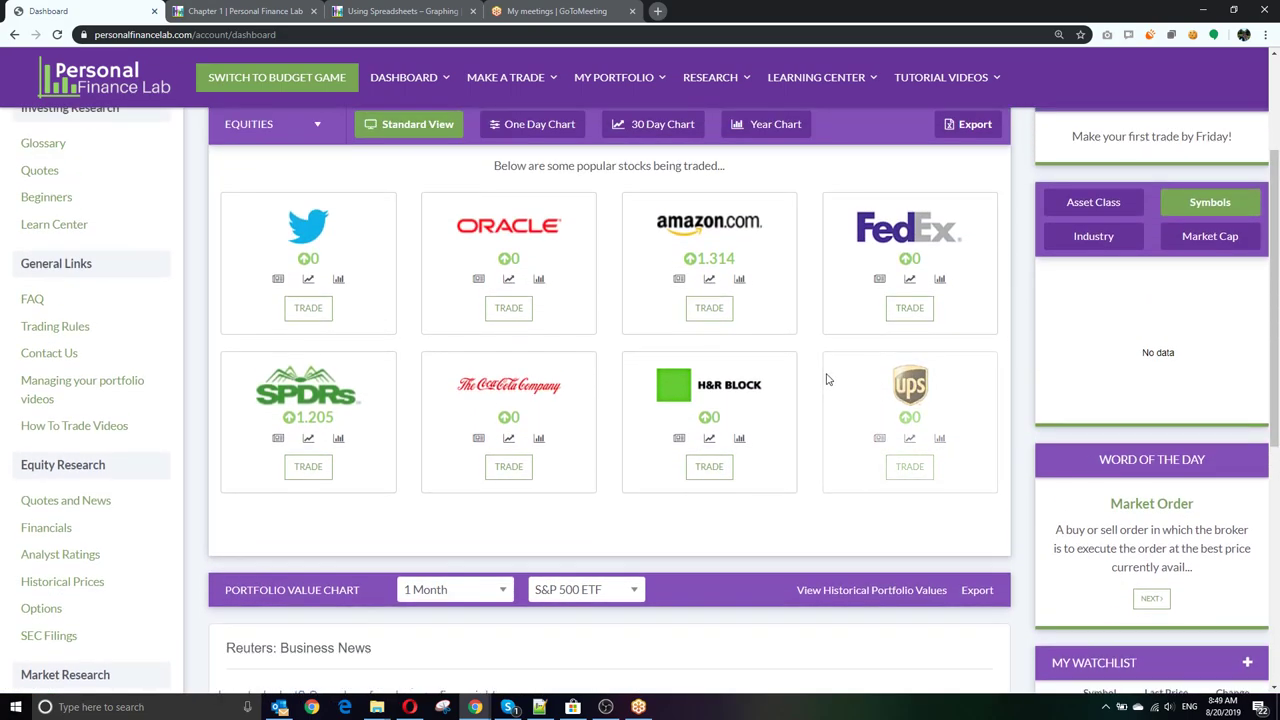
scroll(827, 379, down, 2)
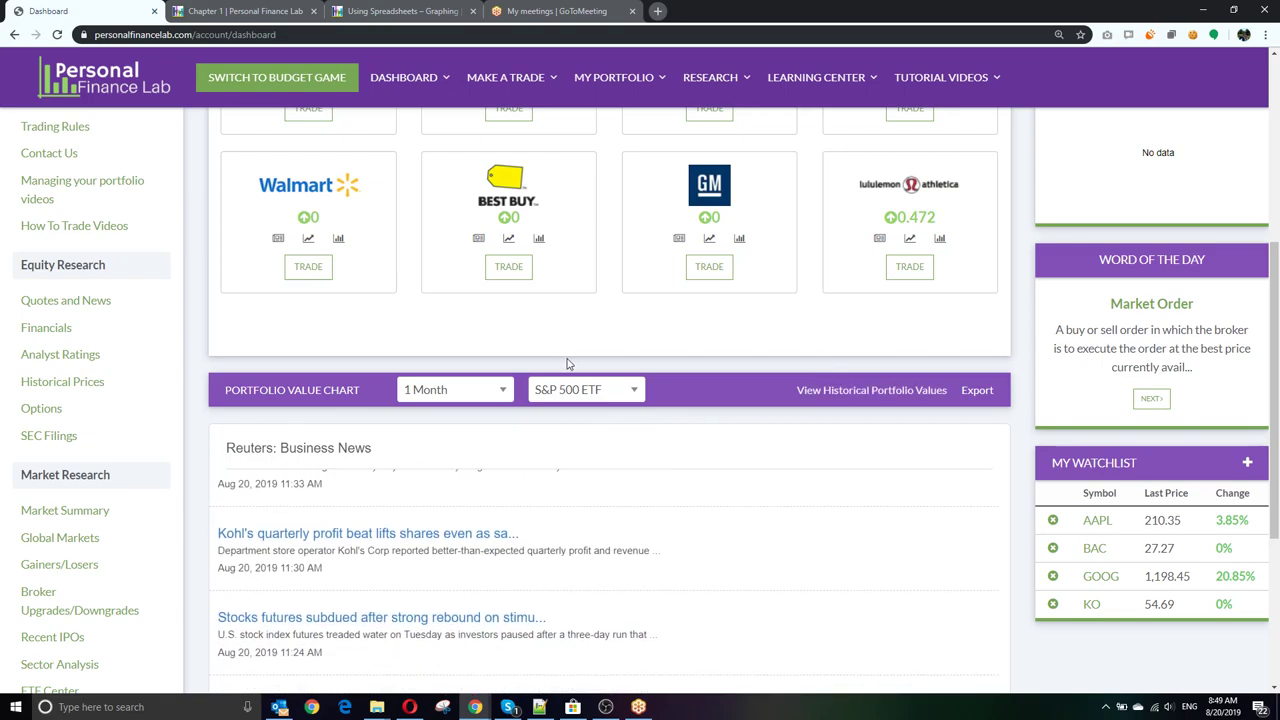
scroll(225, 389, down, 3)
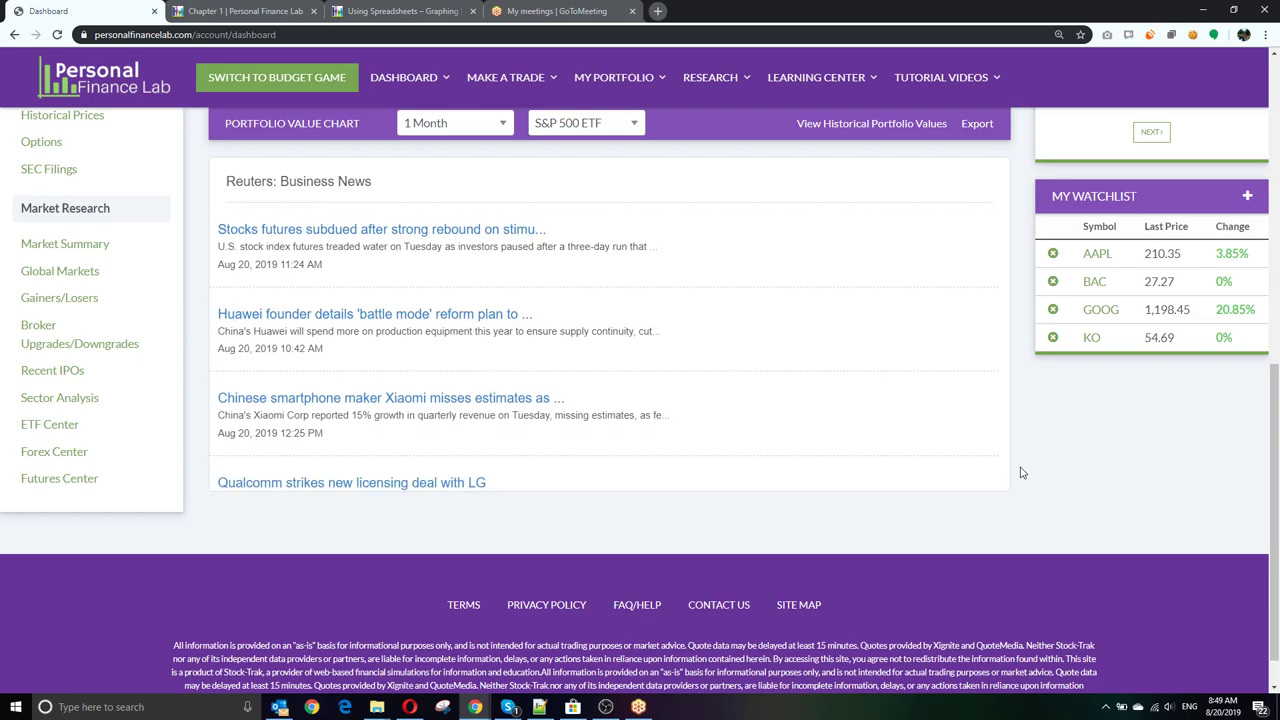
scroll(1021, 472, up, 10)
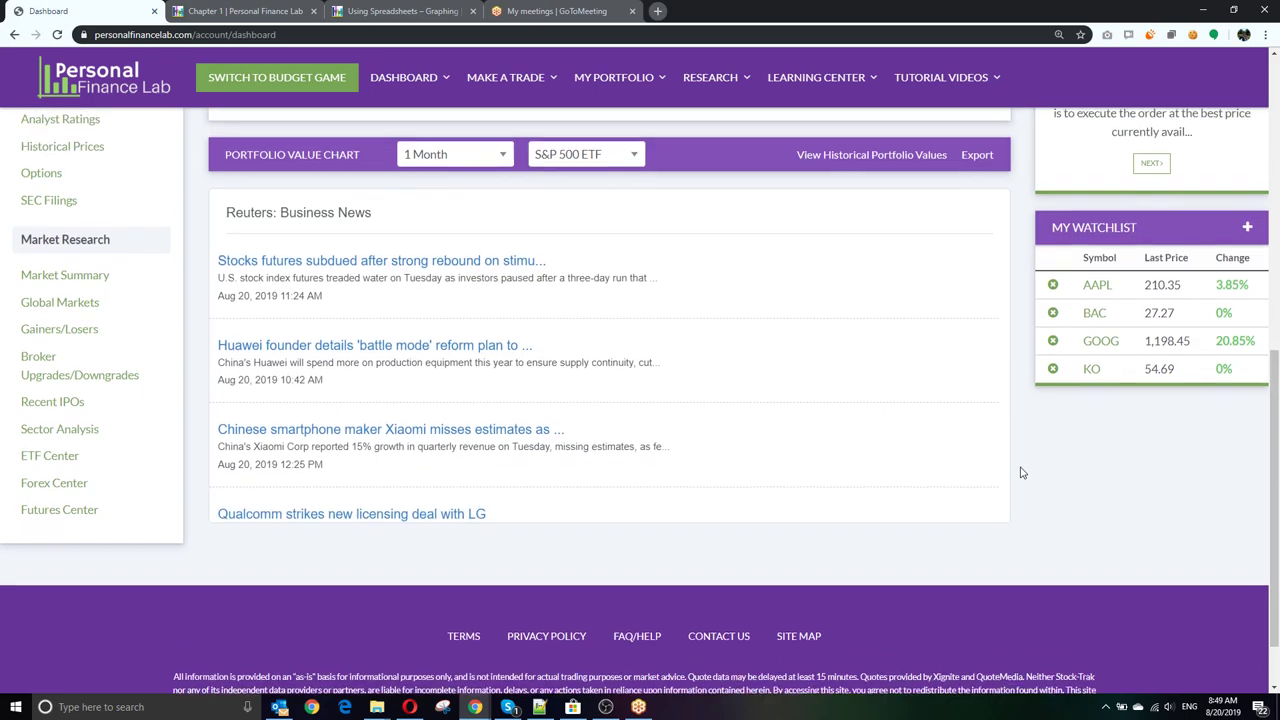
scroll(1021, 472, up, 1)
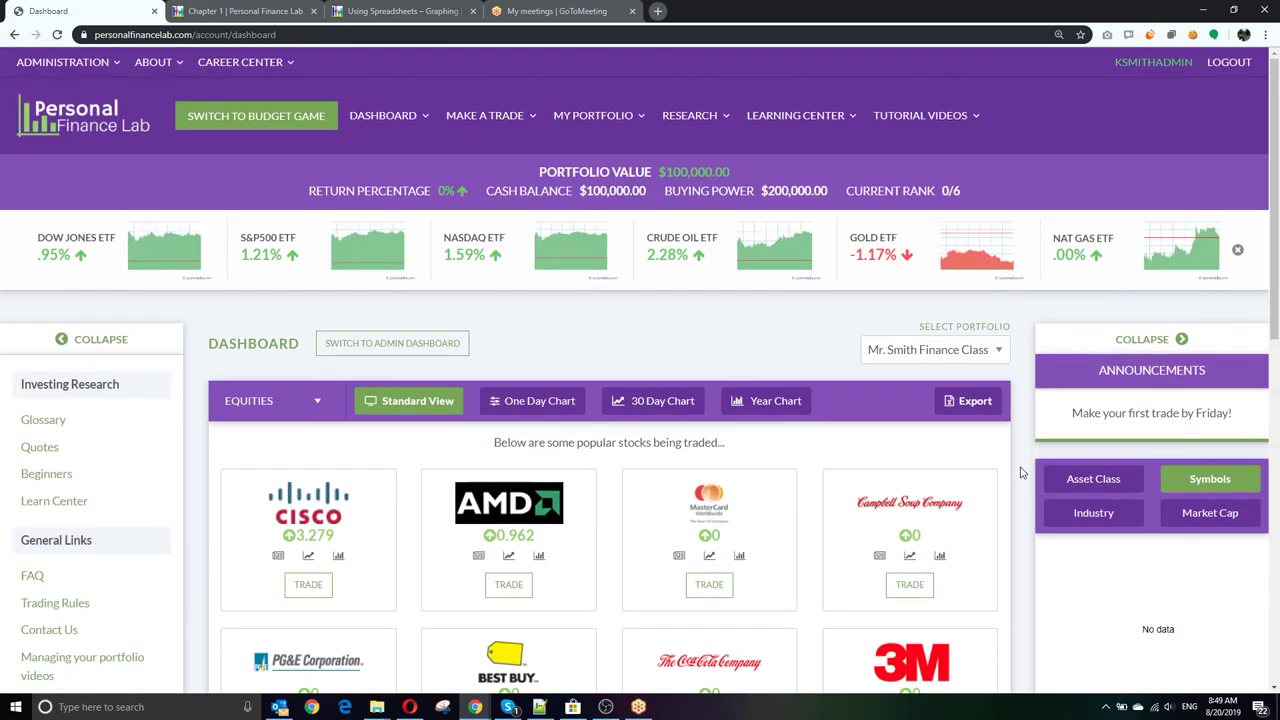
Step: On the Trade Stocks page, search 'amazon' and choose the Nasdaq-listed AMZN symbol
click(484, 115)
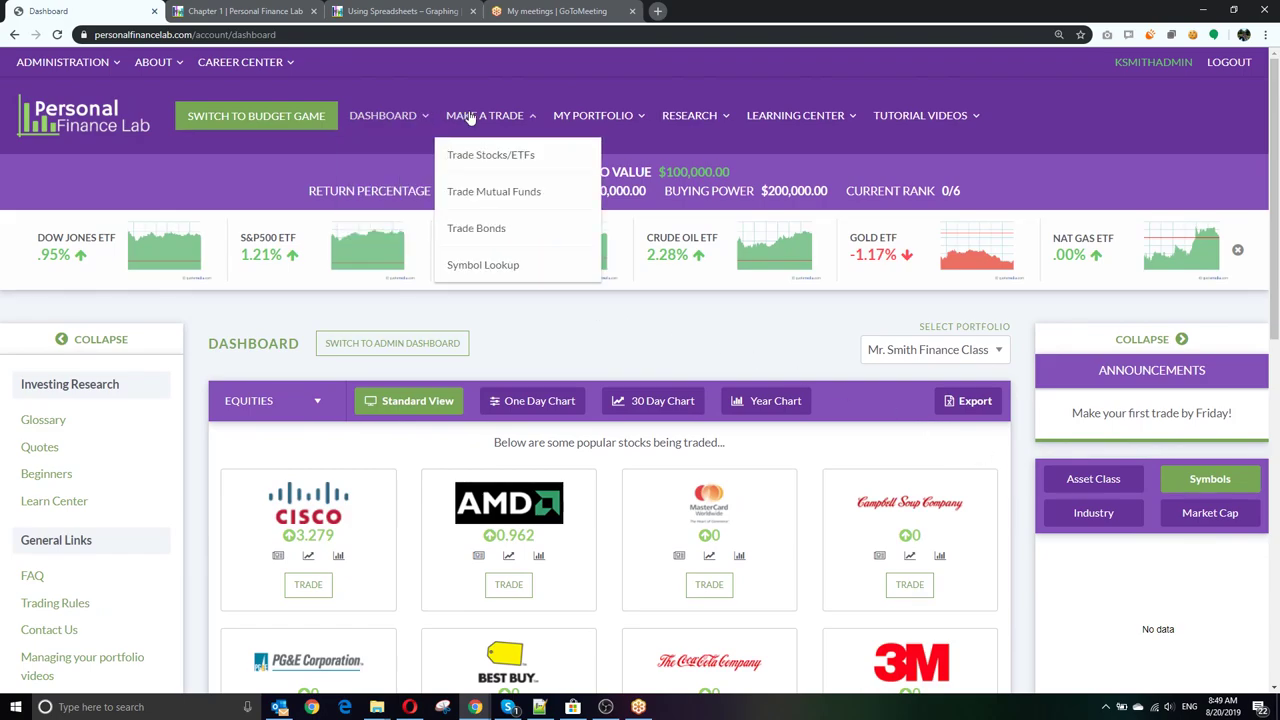
click(479, 158)
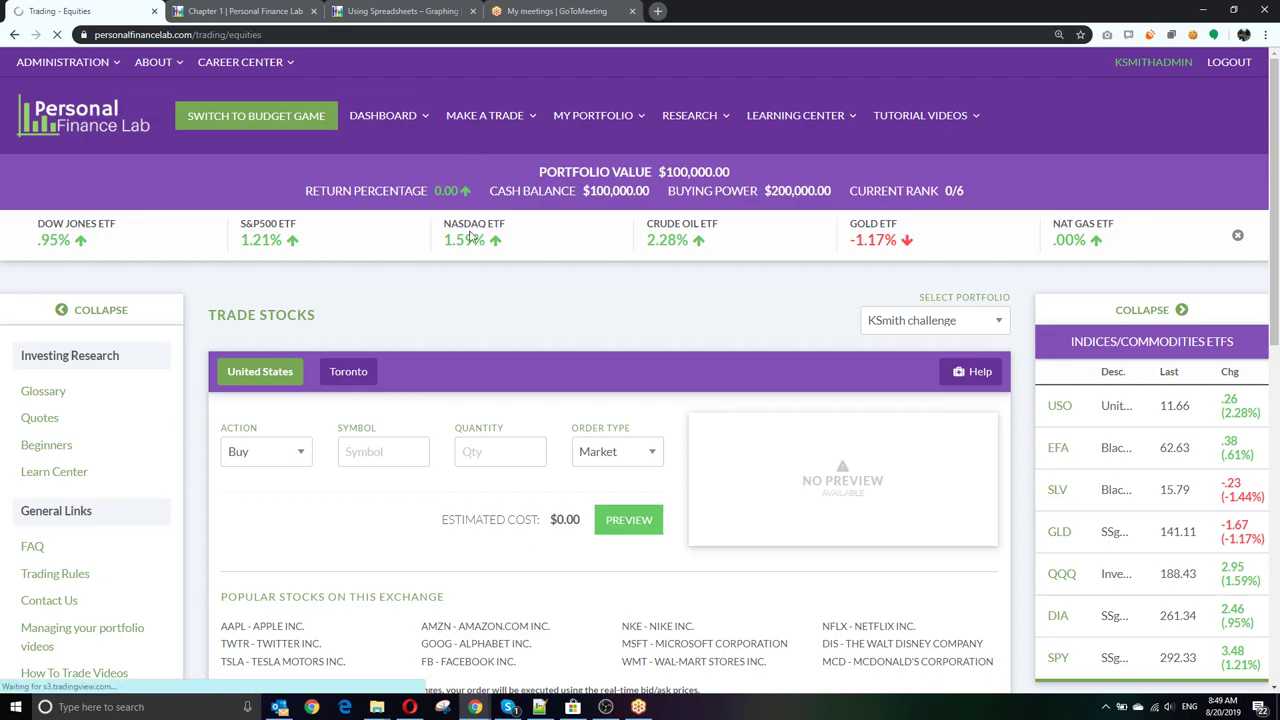
scroll(472, 235, down, 2)
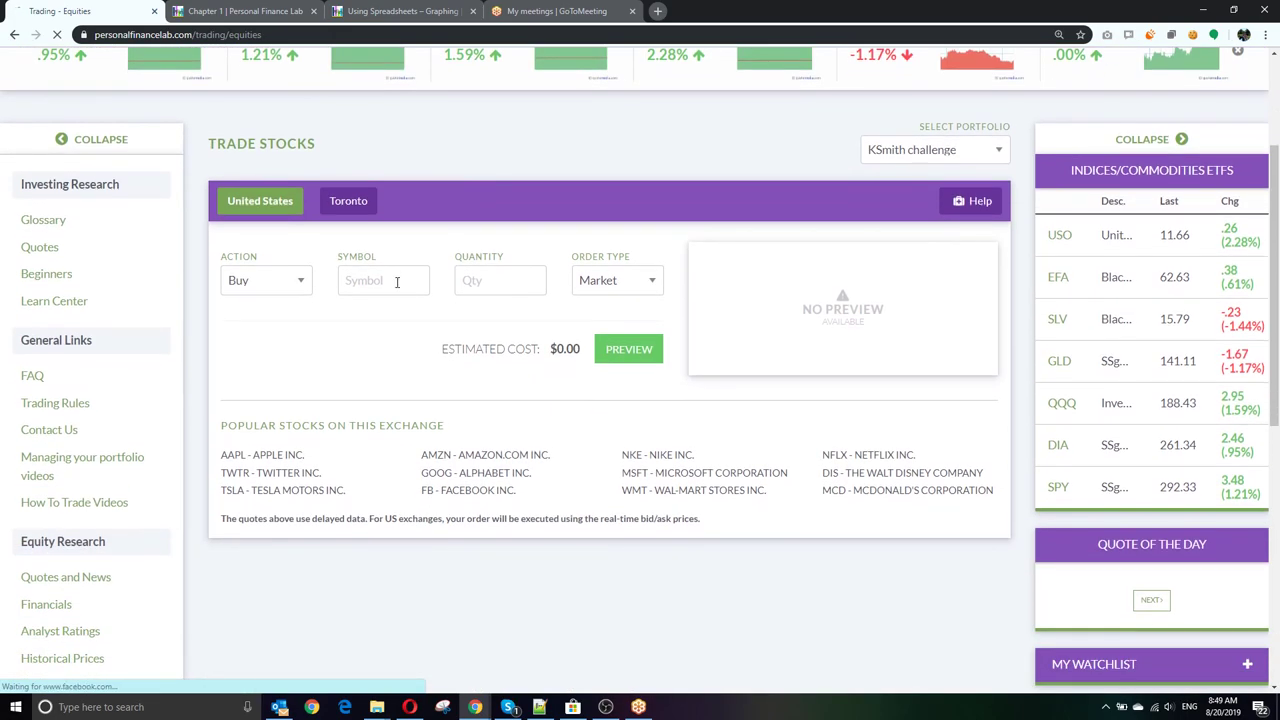
scroll(472, 235, down, 1)
click(389, 204)
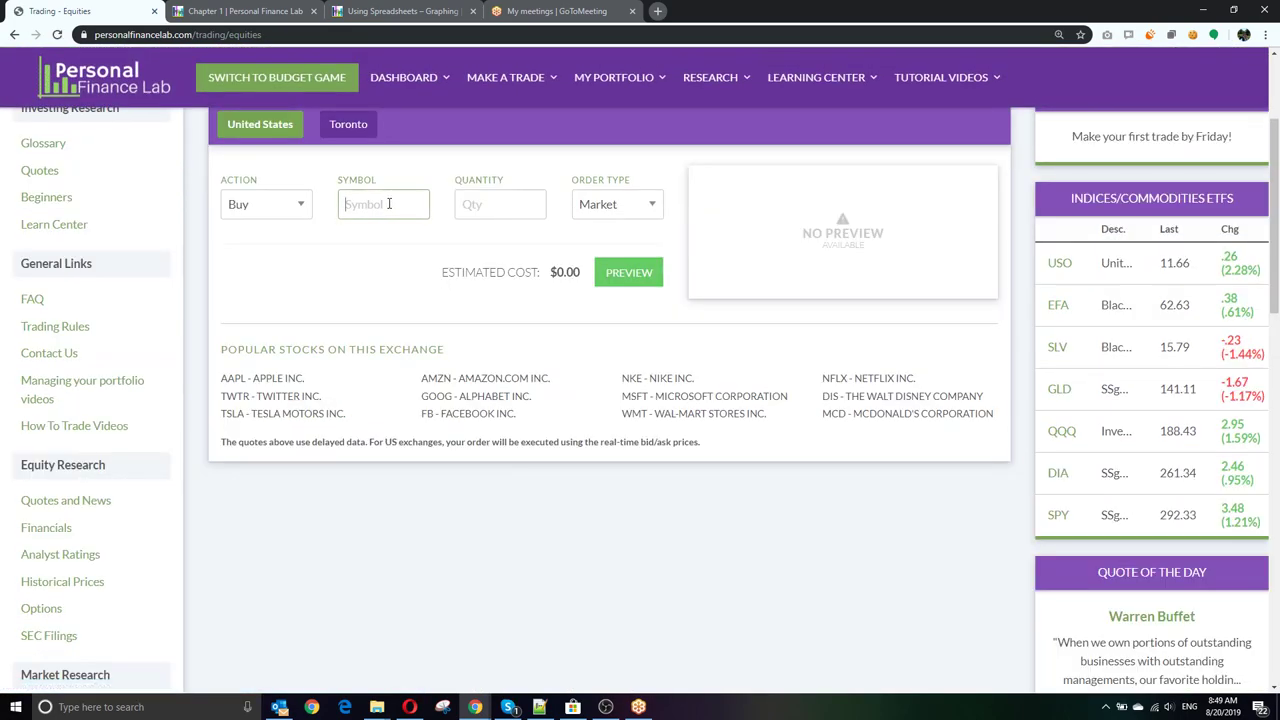
text(amazon)
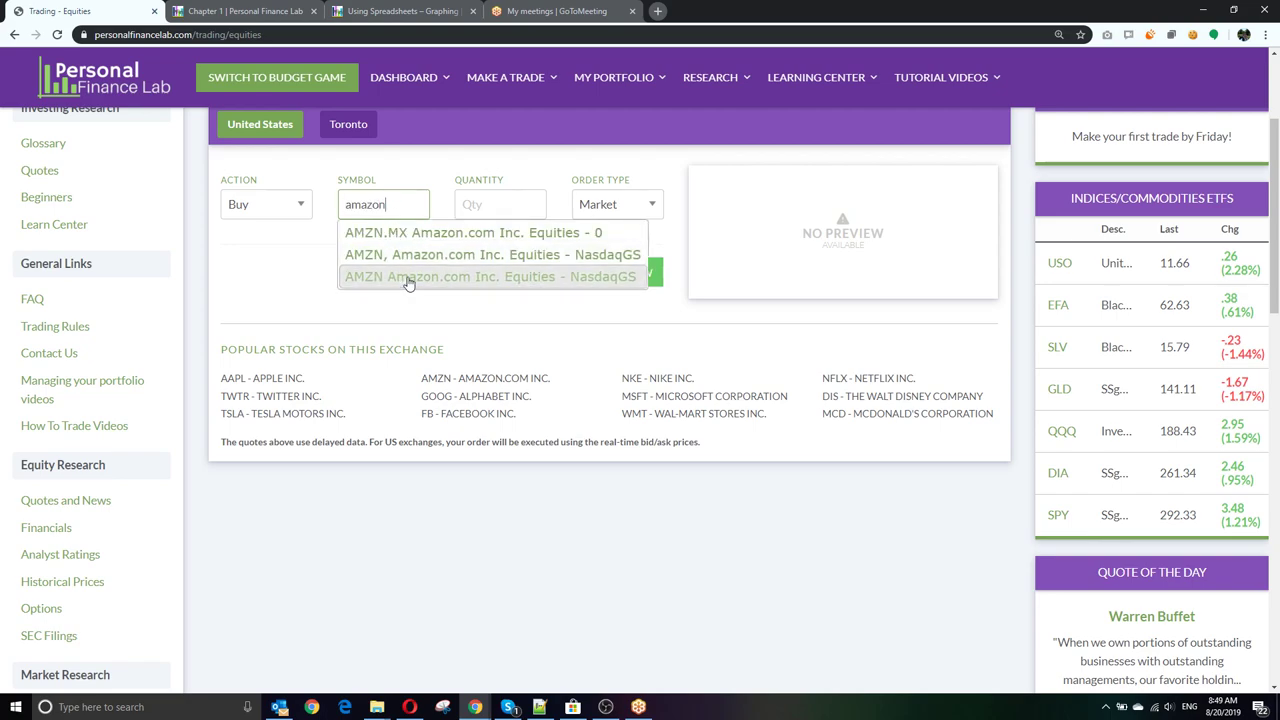
click(408, 277)
click(483, 202)
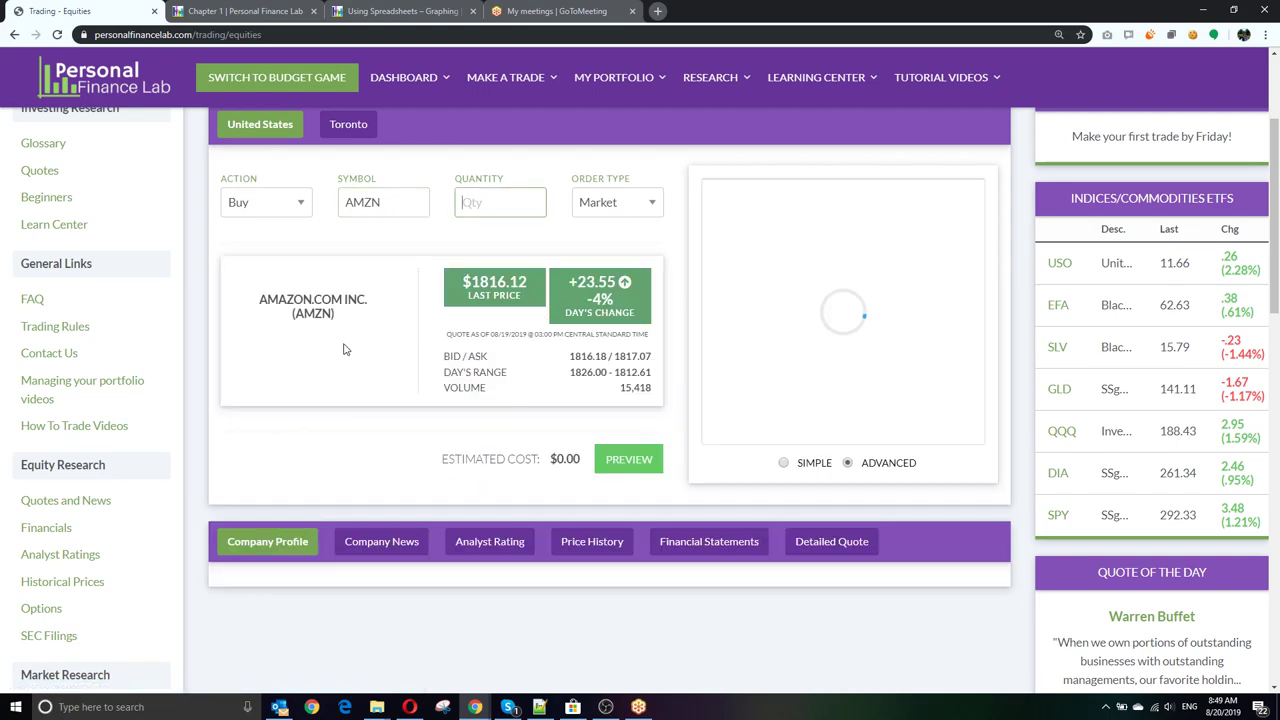
Step: Collapse the research links and announcements panels, then select the current symbol for replacement
scroll(366, 366, up, 1)
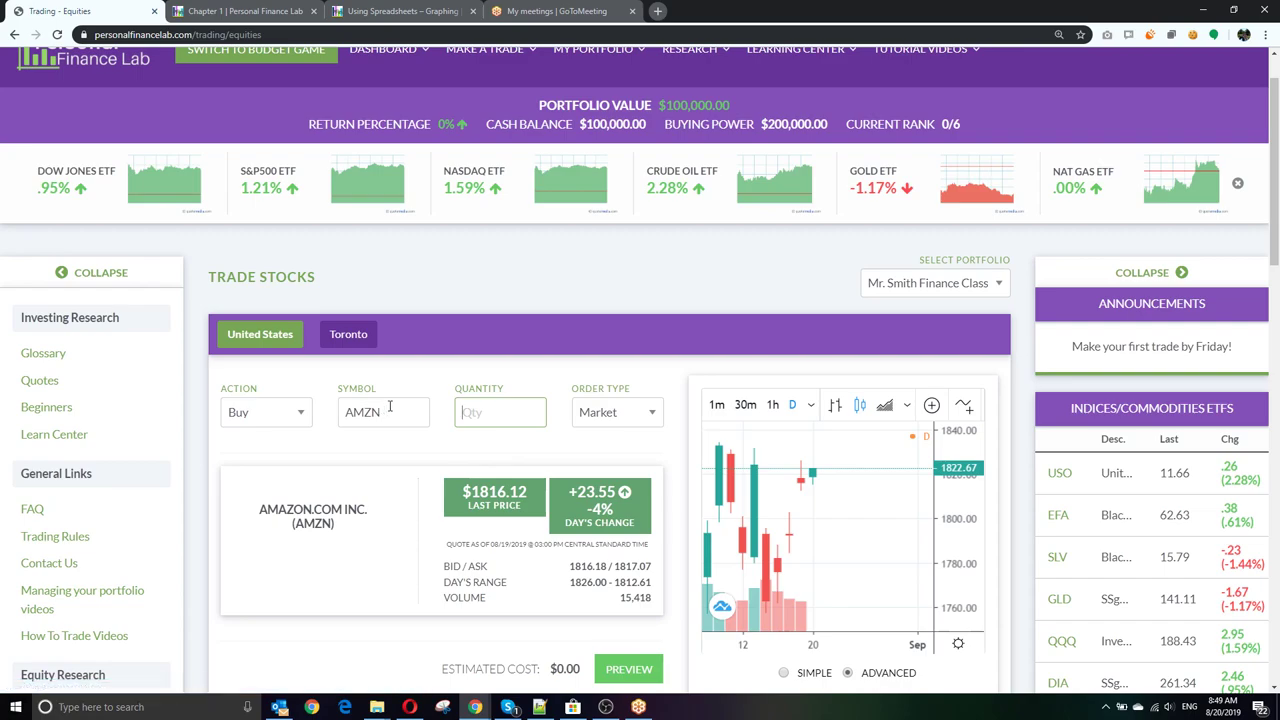
click(101, 274)
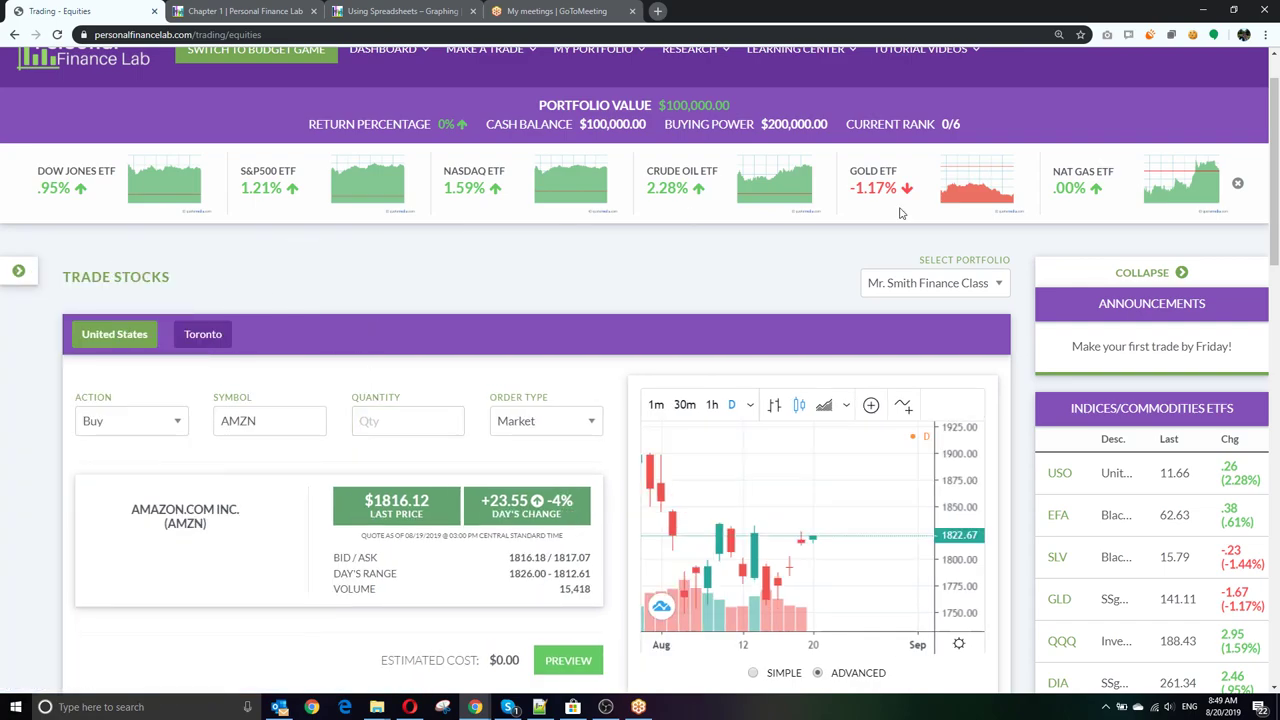
click(1143, 272)
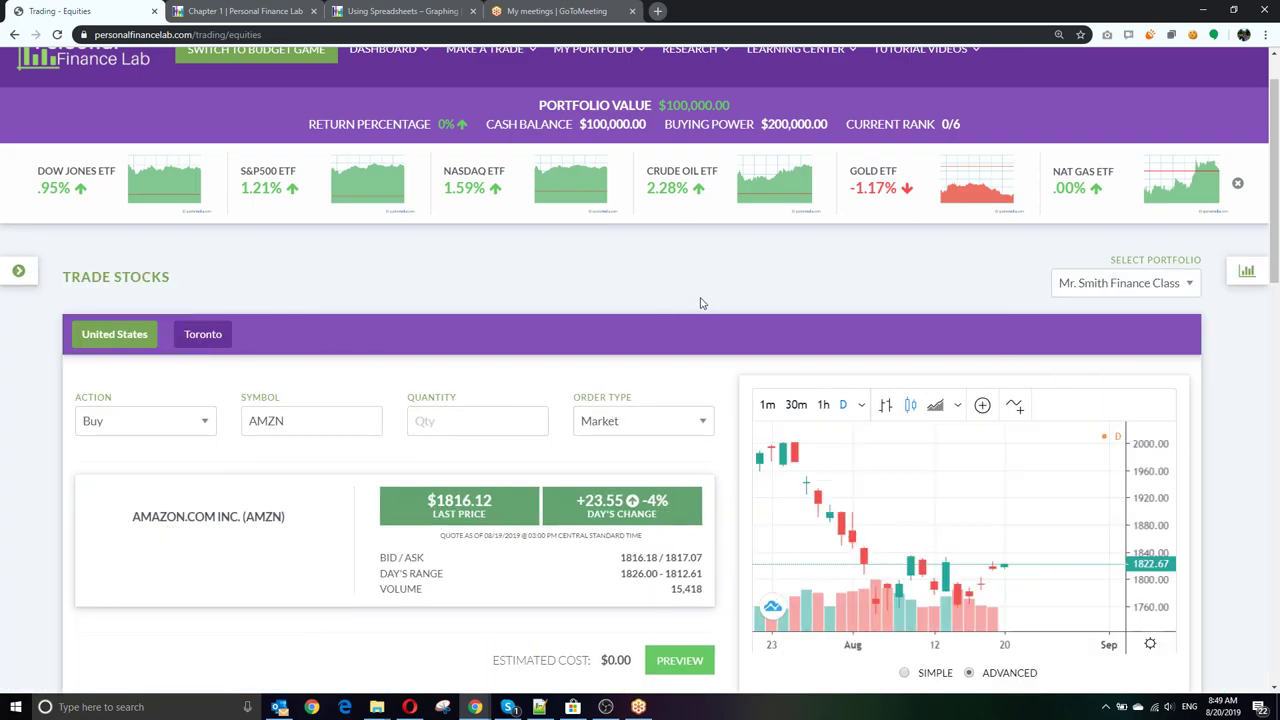
double_click(254, 424)
Step: Load the quote for symbol S and cycle the chart through 1m, 30m, 1h, back to D
text(S)
click(444, 416)
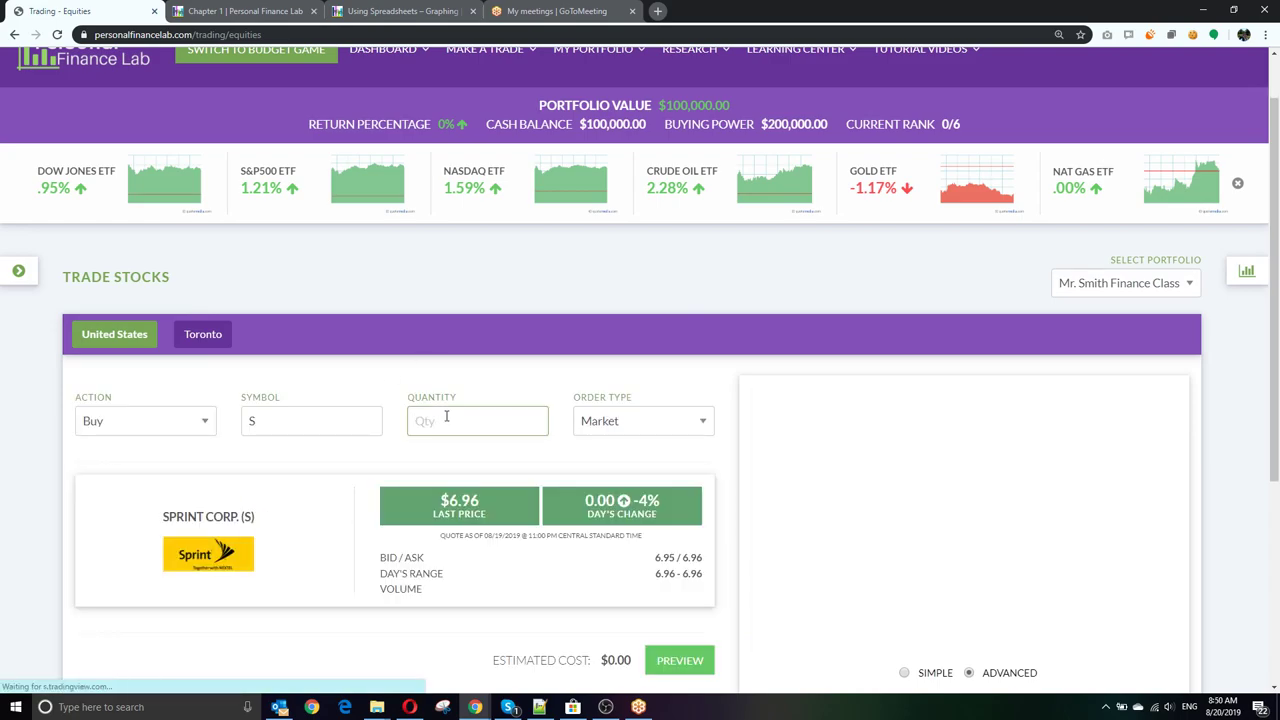
scroll(446, 416, down, 2)
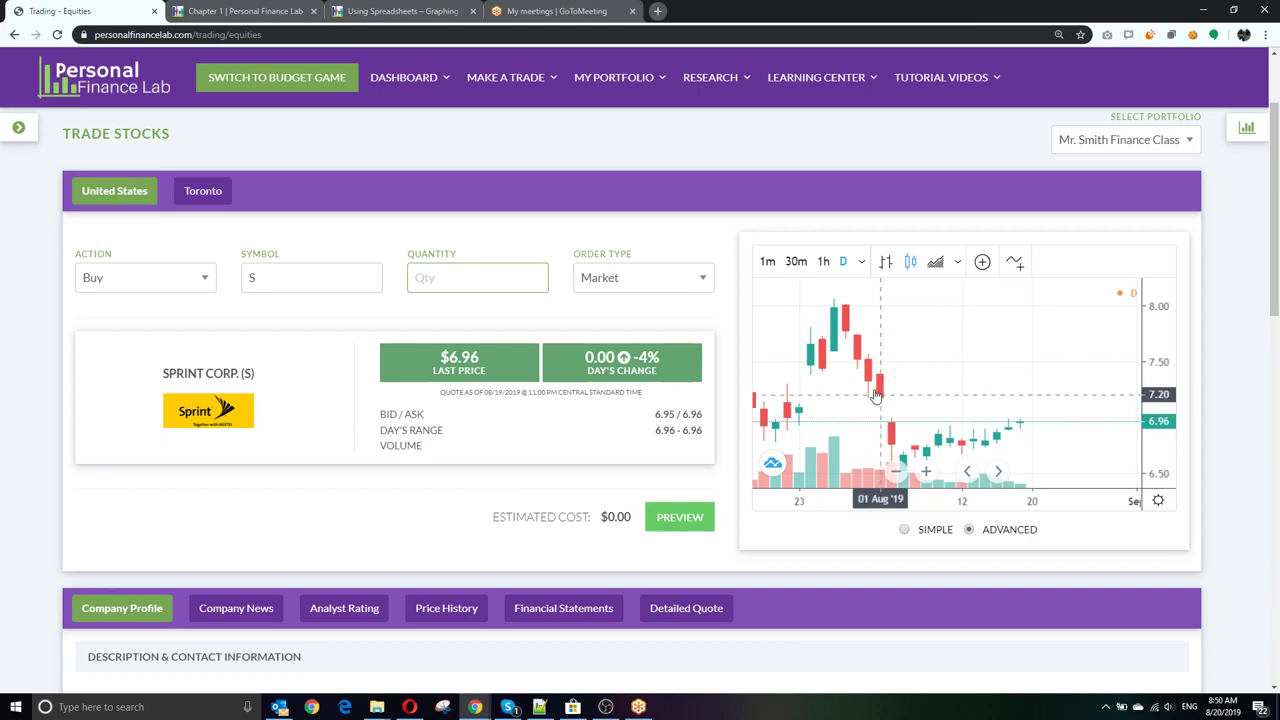
click(767, 261)
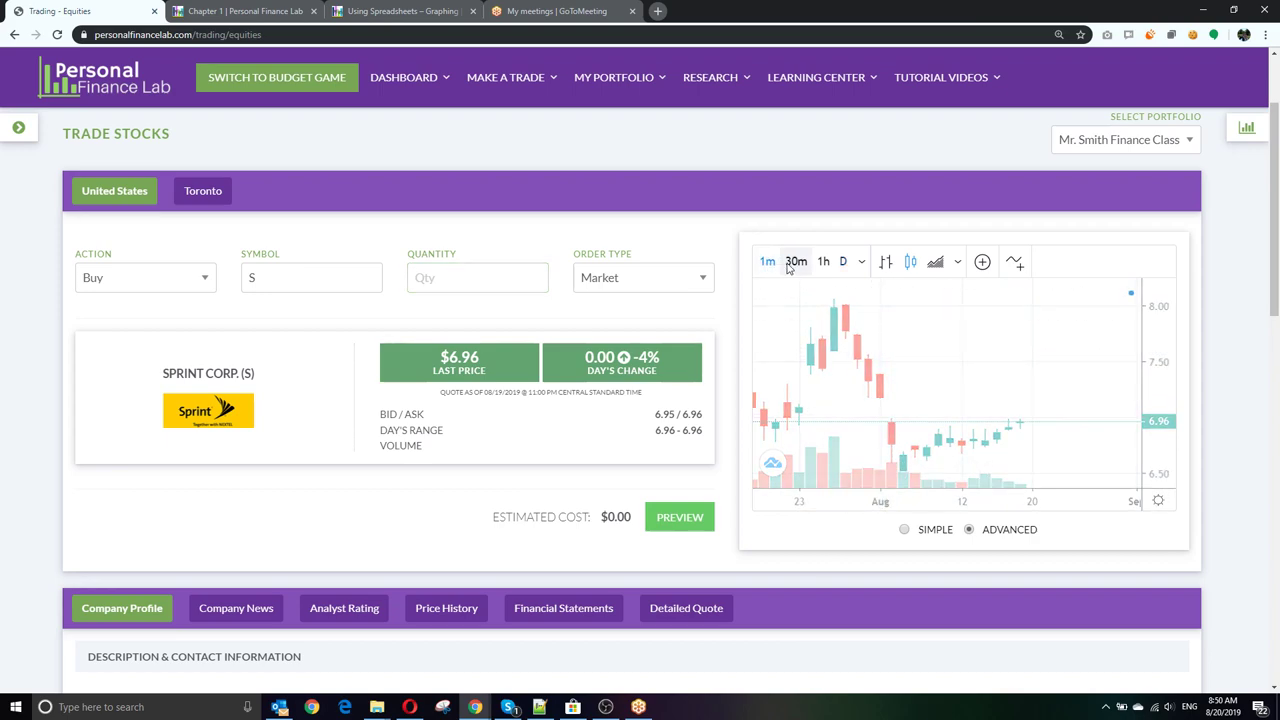
click(795, 262)
click(823, 263)
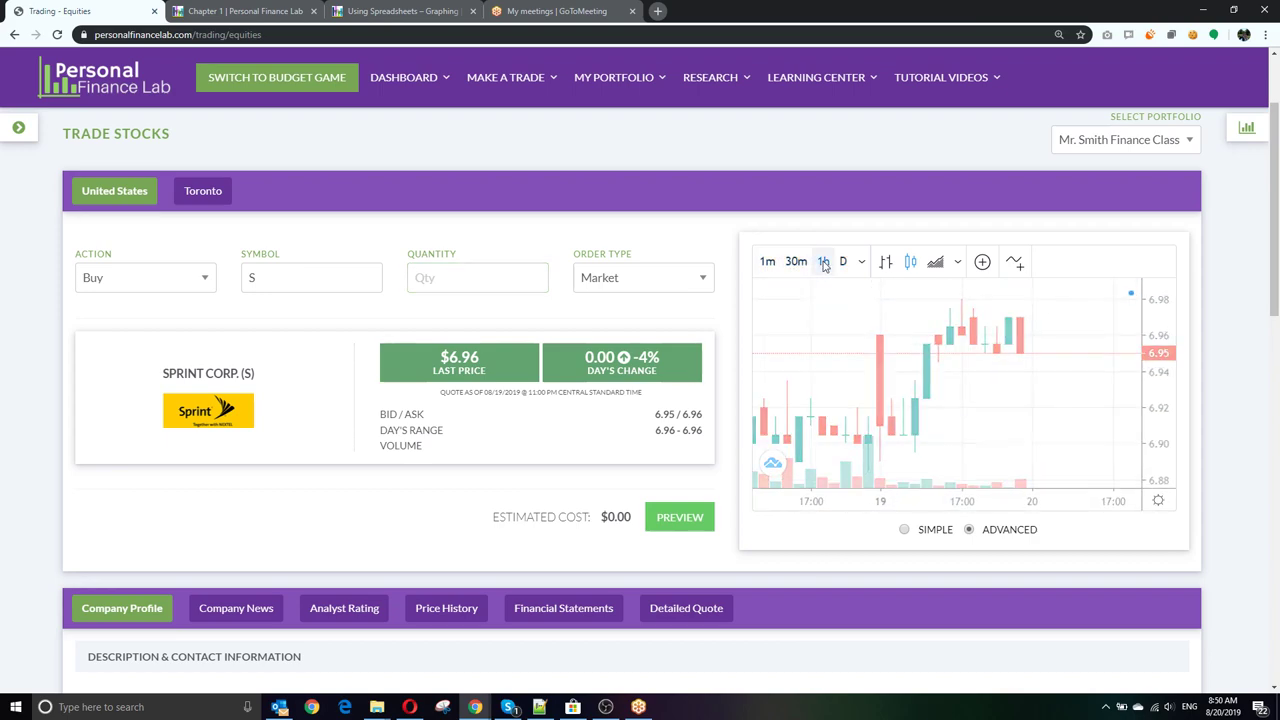
click(843, 262)
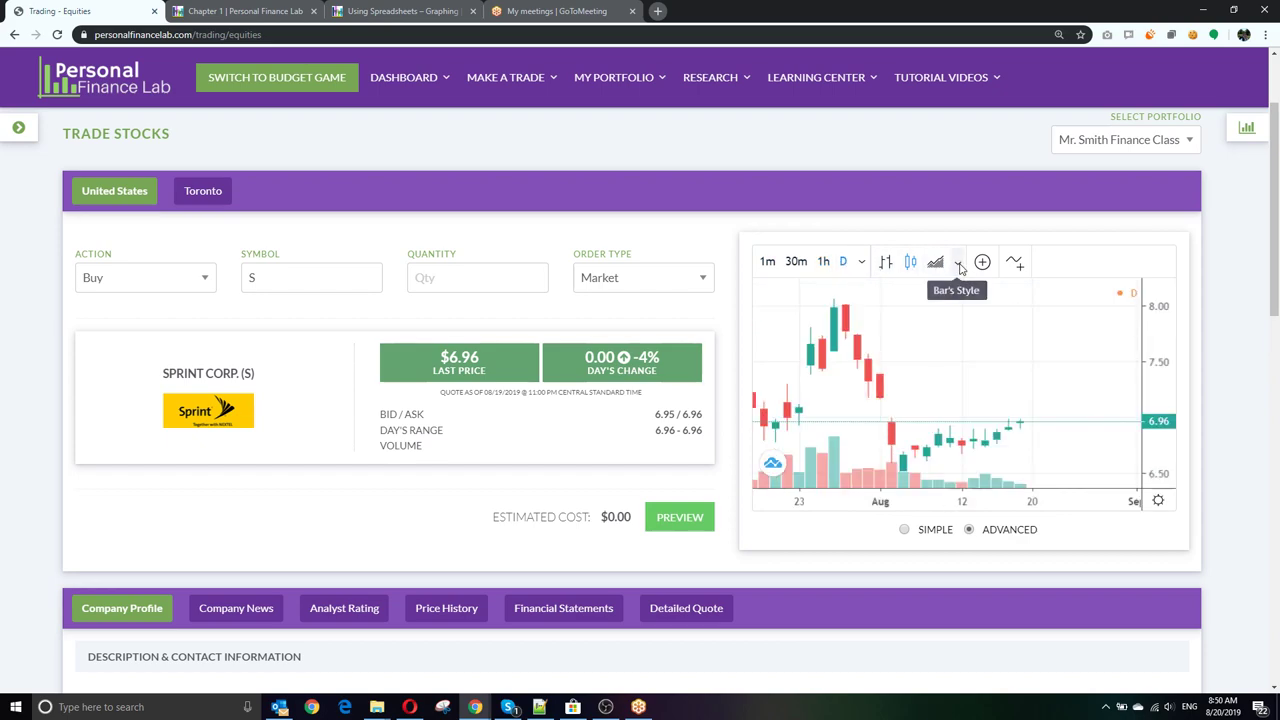
Step: Switch the chart to Line and back to Candles, then Simple and back to Advanced
click(959, 263)
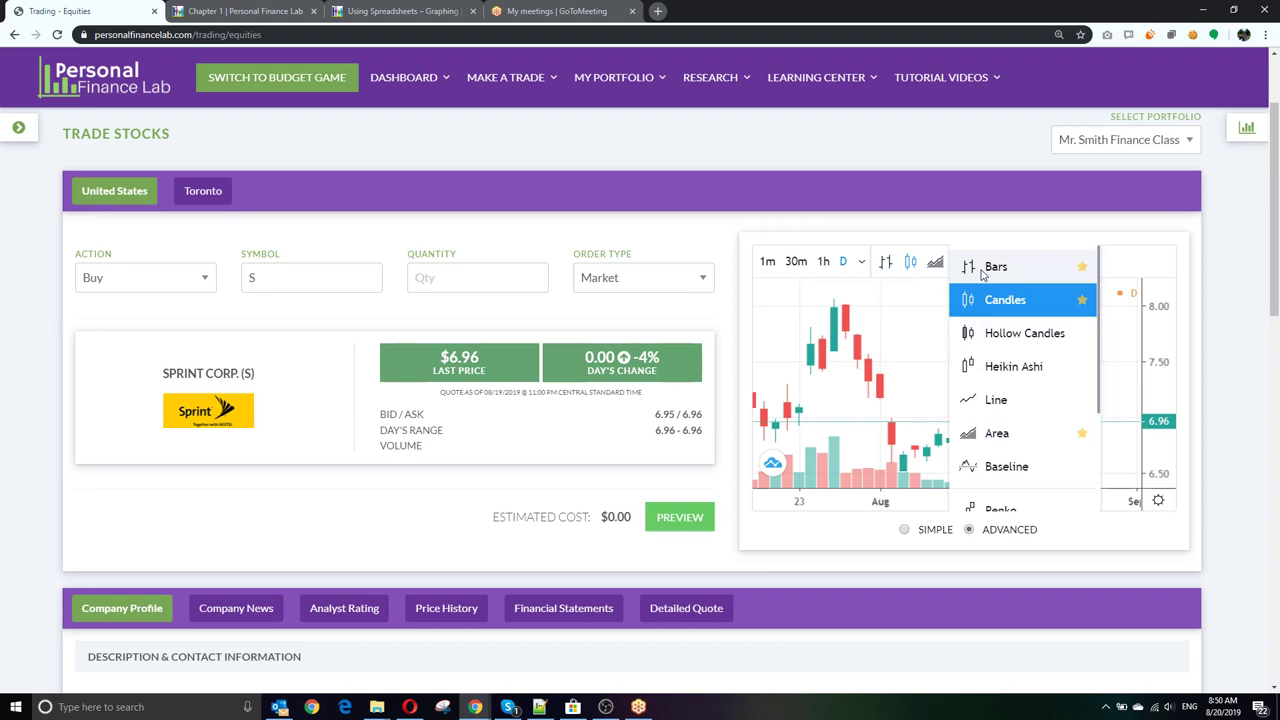
click(995, 400)
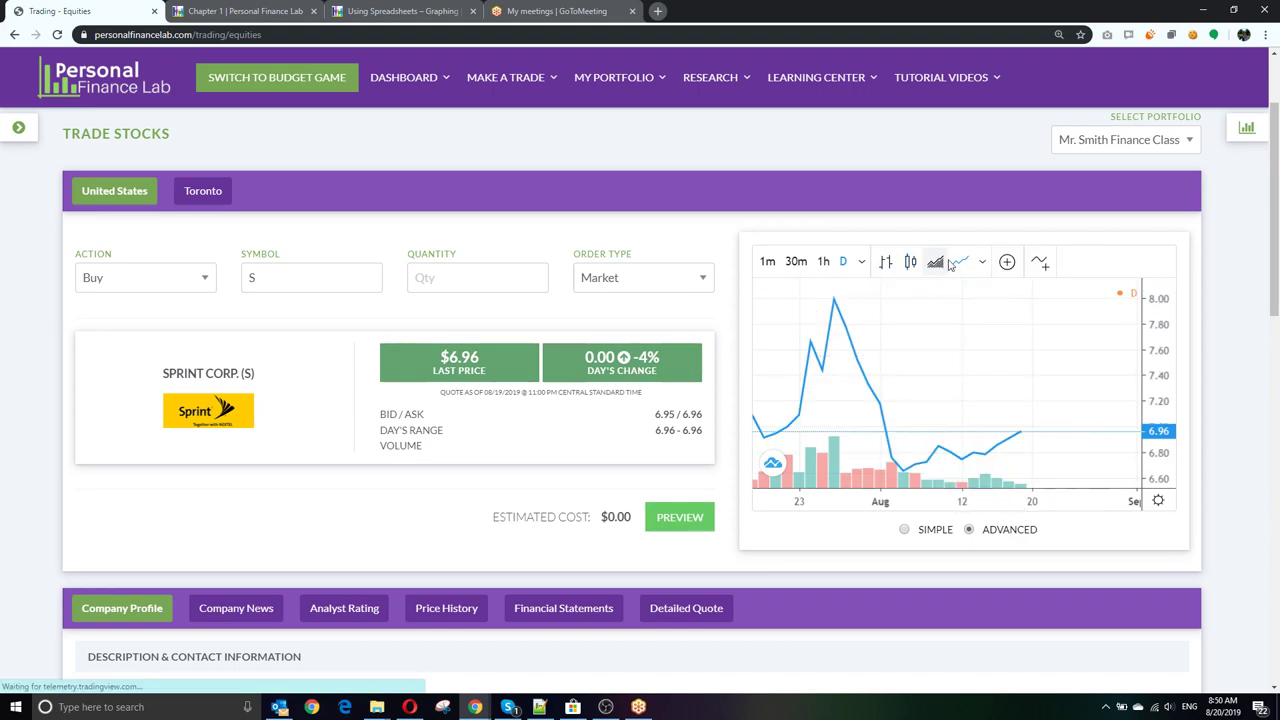
click(982, 262)
click(1016, 296)
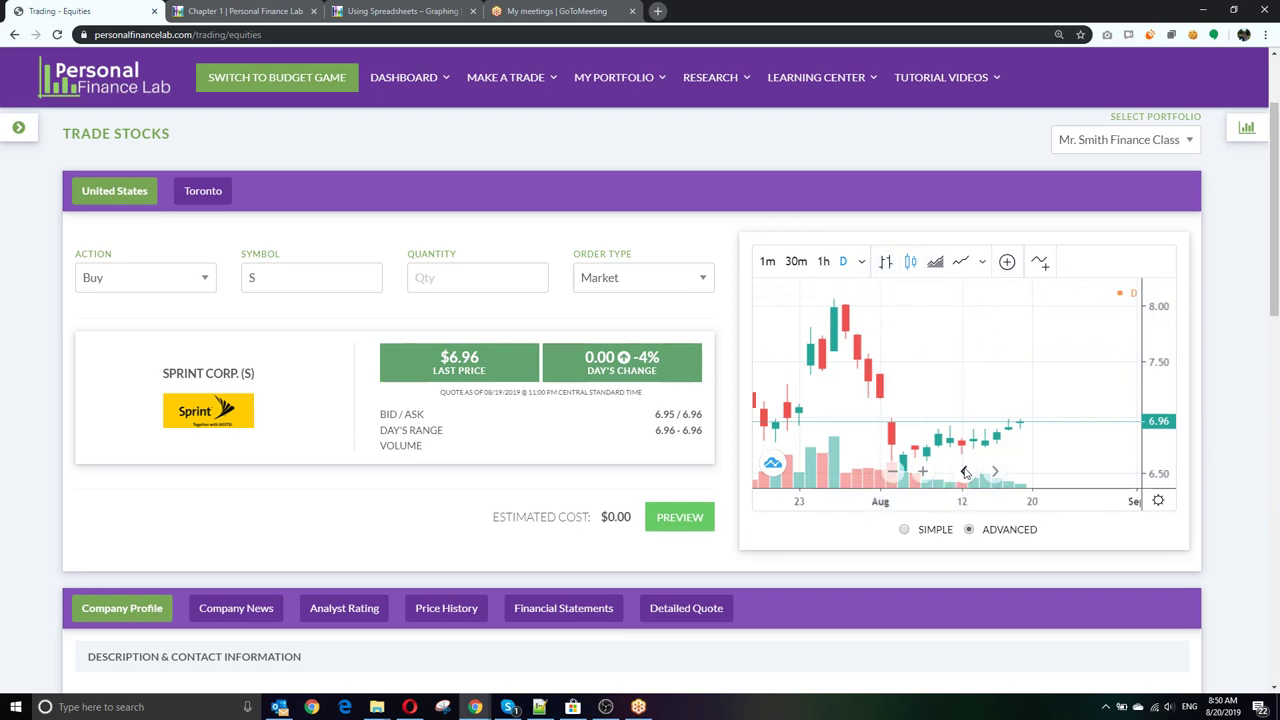
click(904, 529)
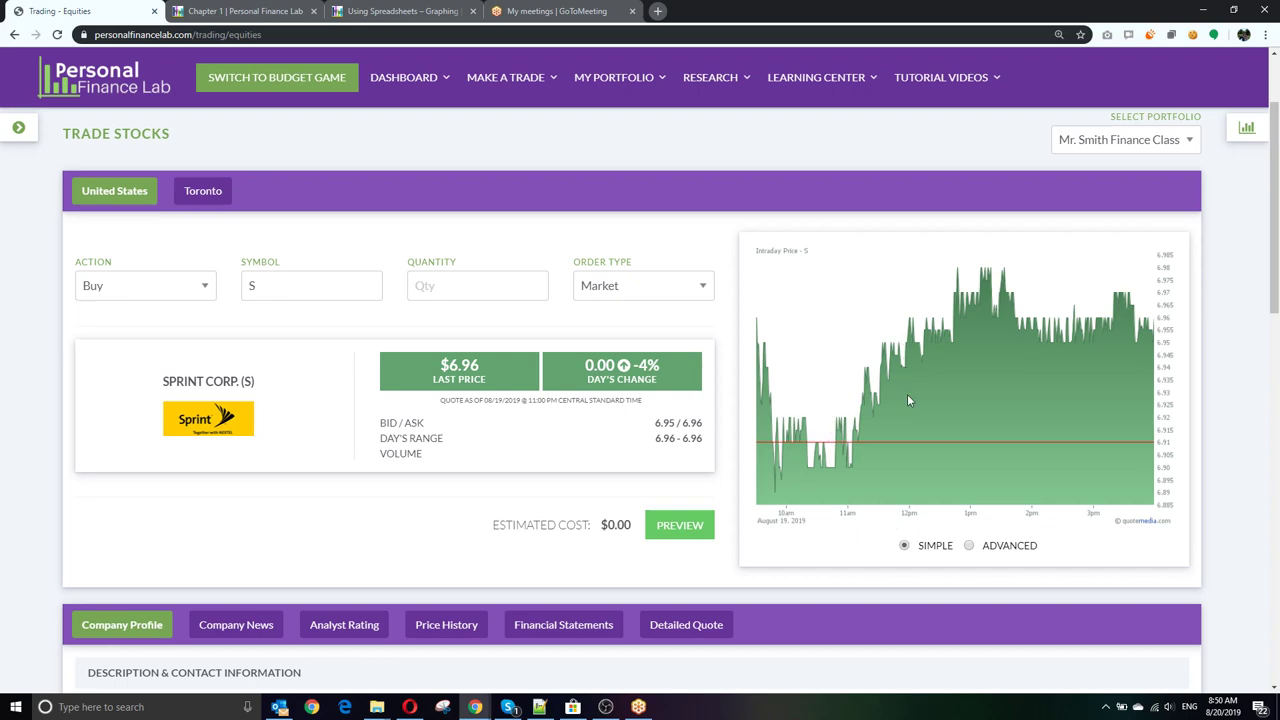
click(969, 545)
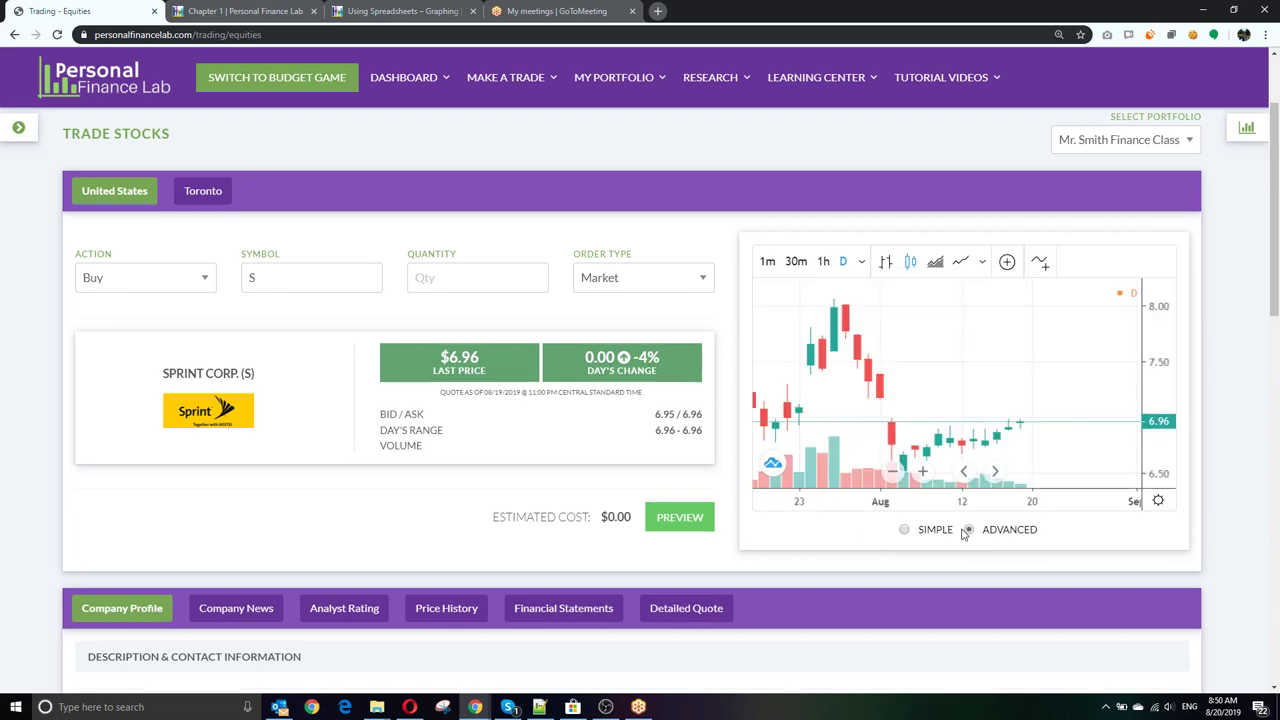
Step: Add AT&T (T) as a comparison line on Sprint's chart
click(1007, 262)
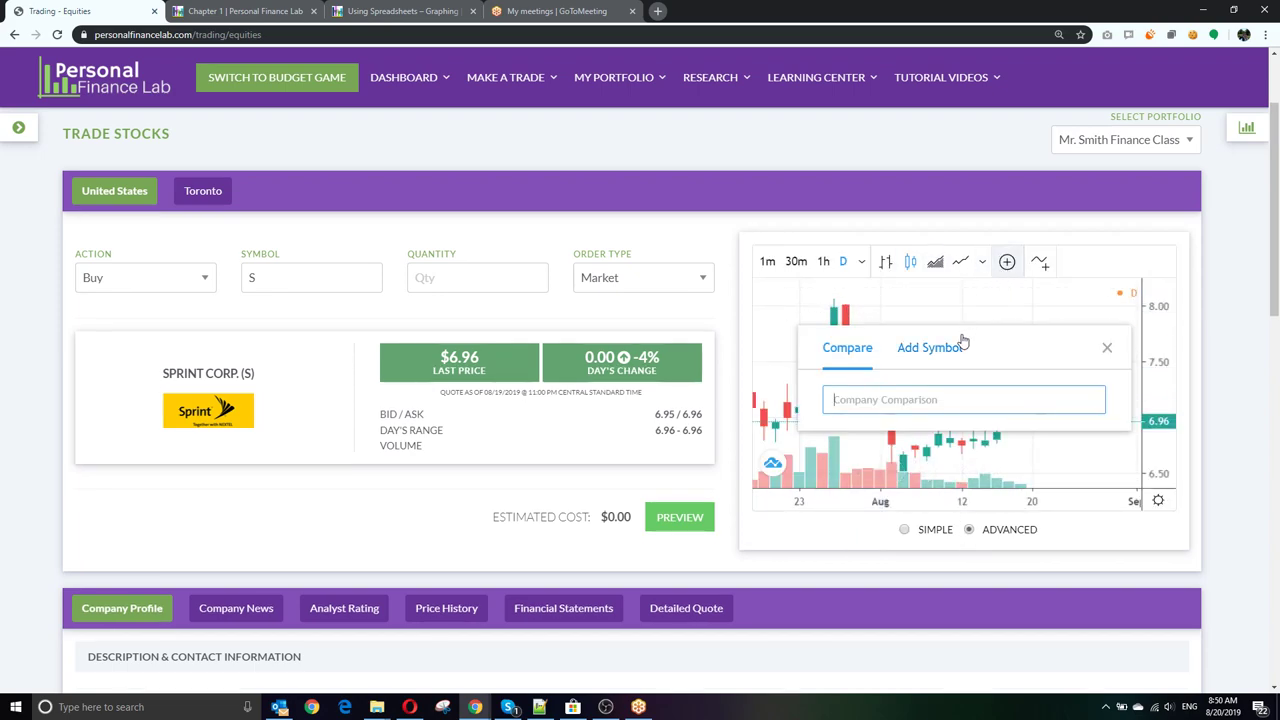
text(T)
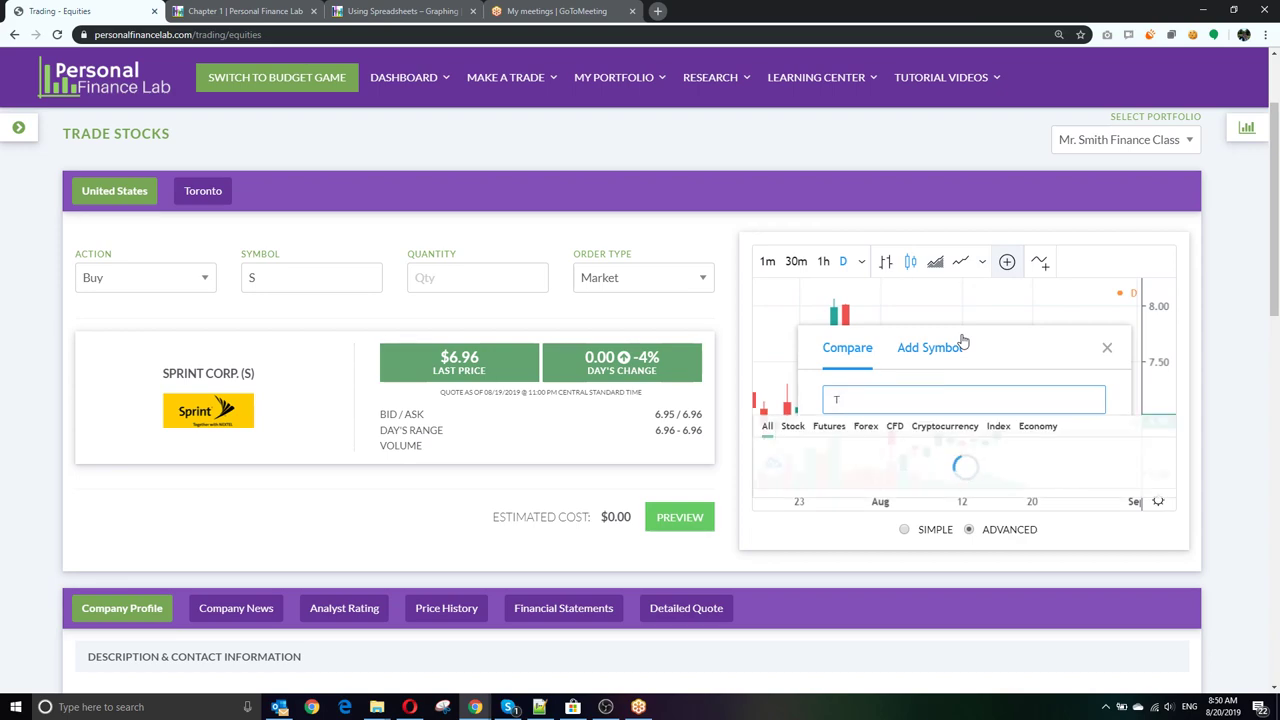
click(810, 450)
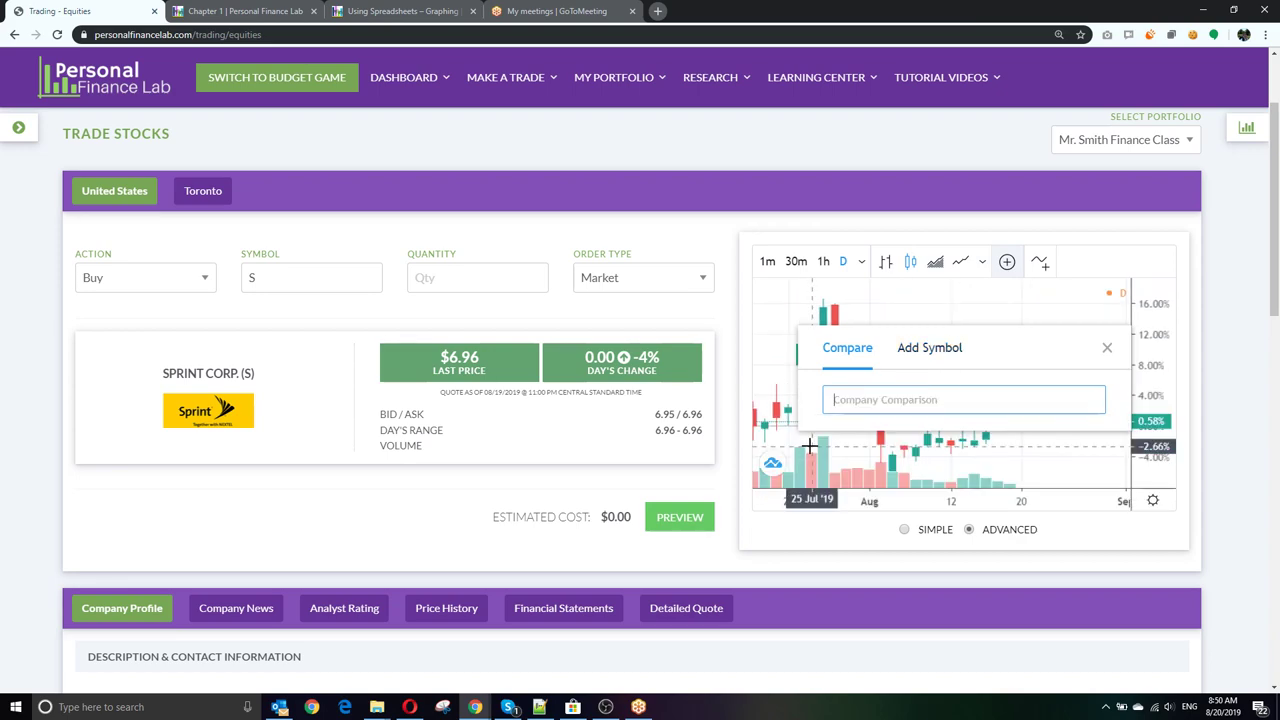
click(1107, 347)
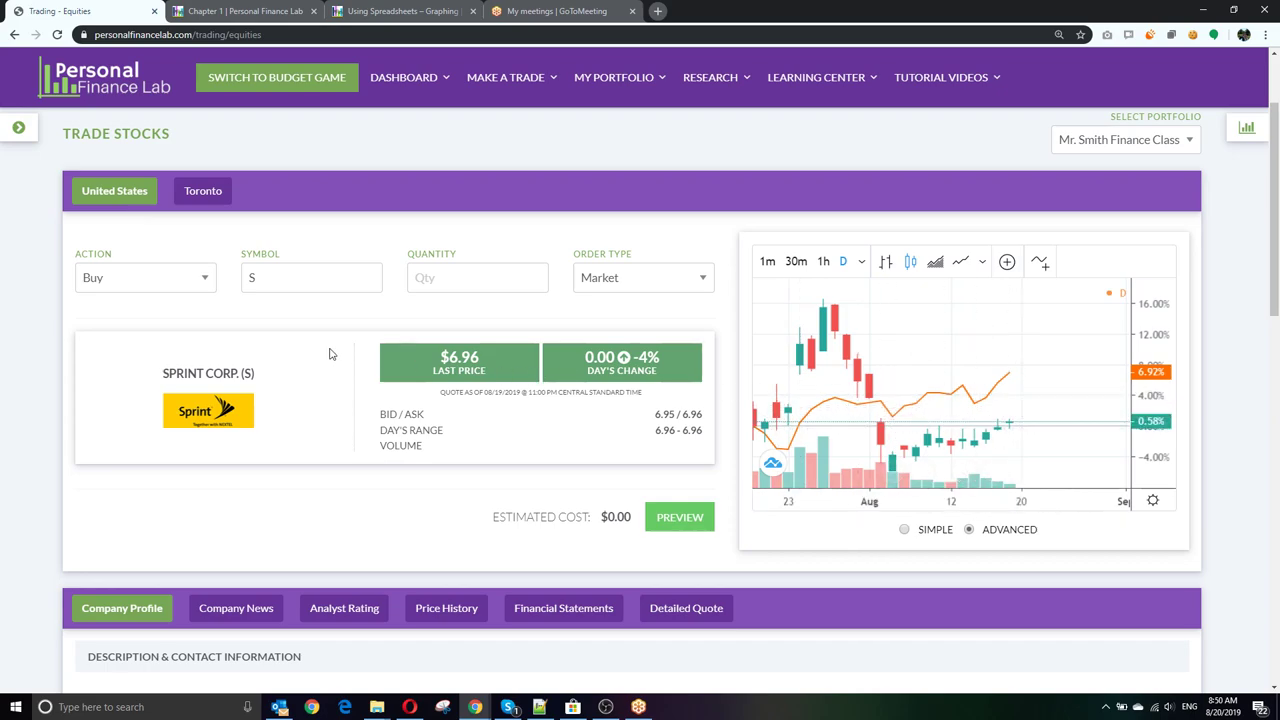
scroll(330, 353, down, 3)
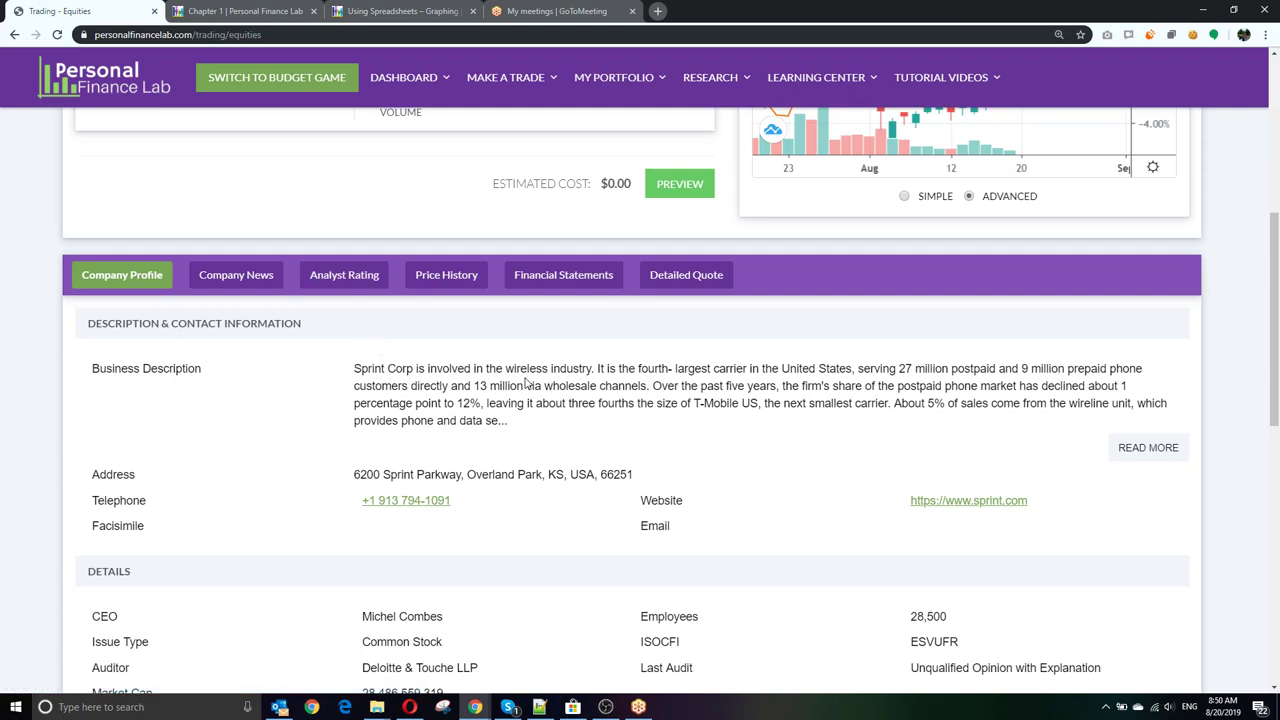
Step: View Sprint's Company News, Analyst Rating, Price History and Financial Statements tabs in turn
click(262, 283)
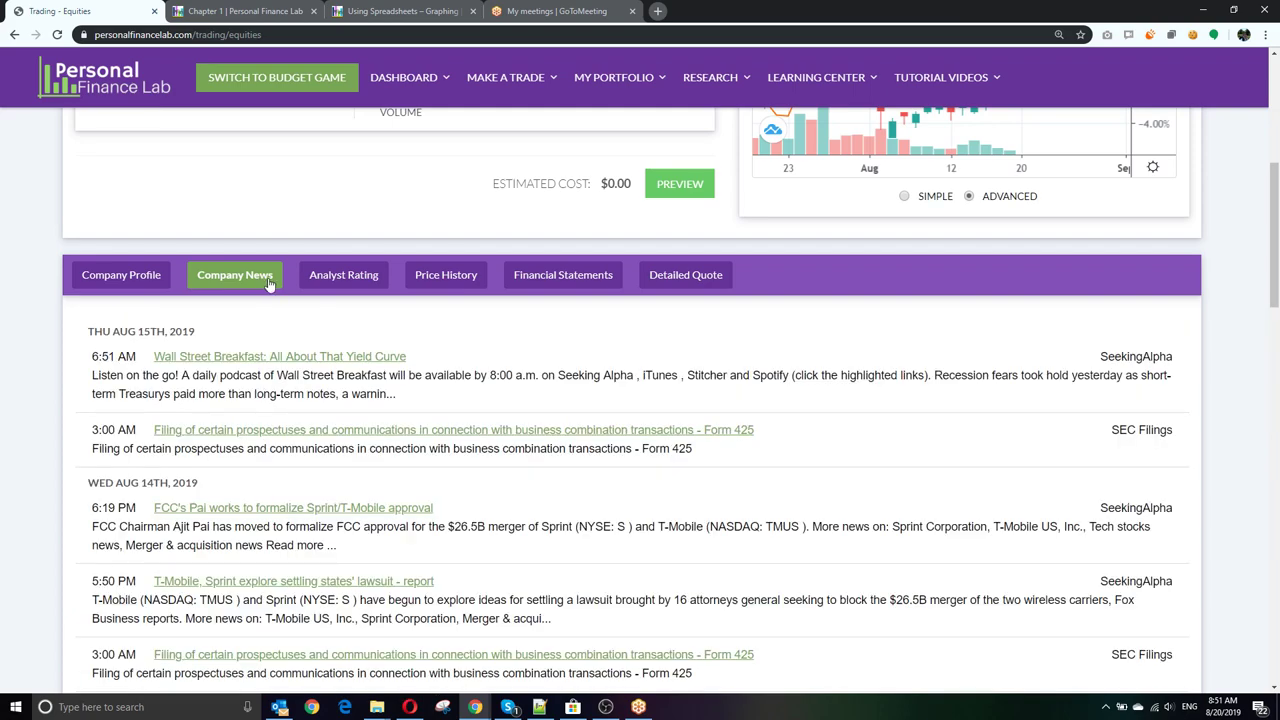
click(347, 280)
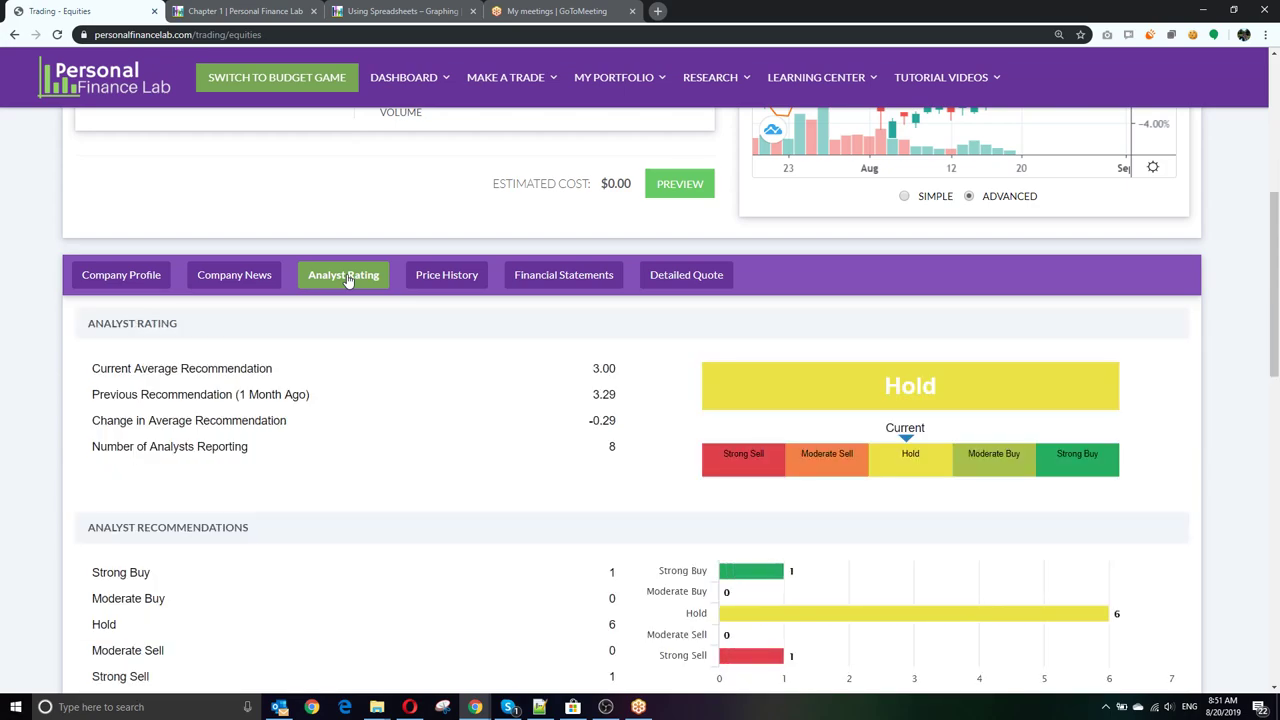
click(455, 280)
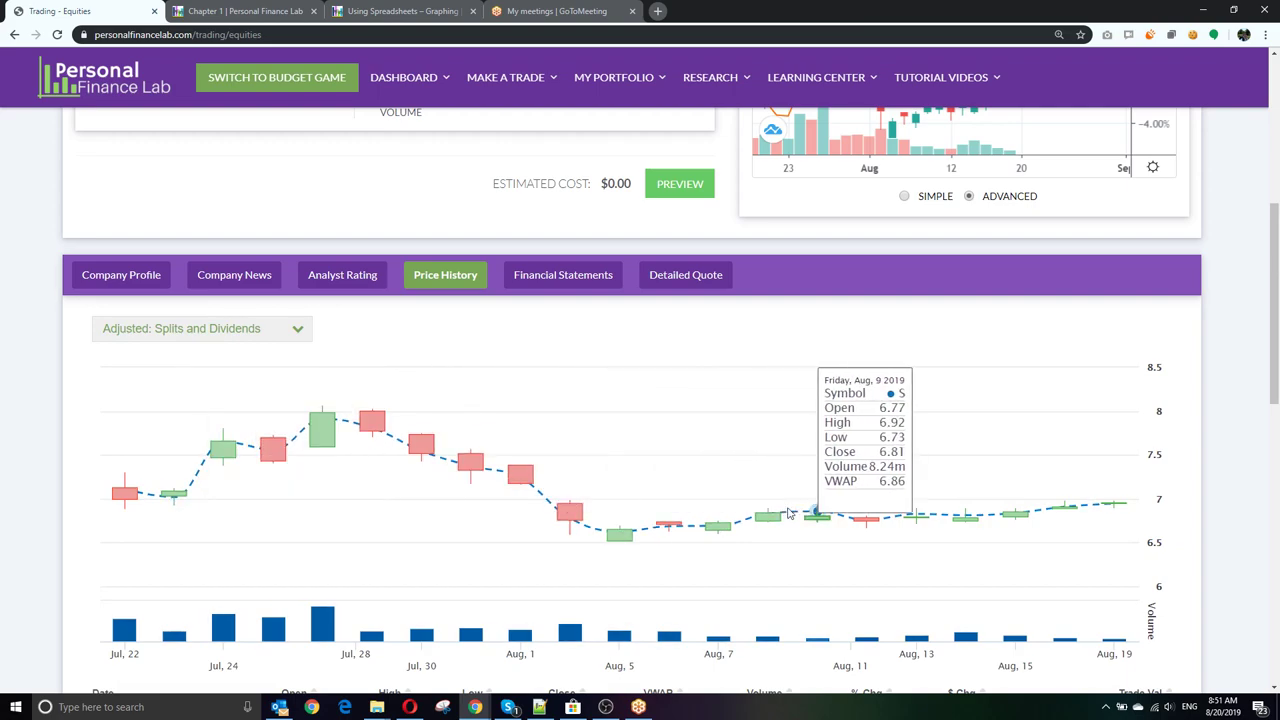
scroll(600, 460, down, 3)
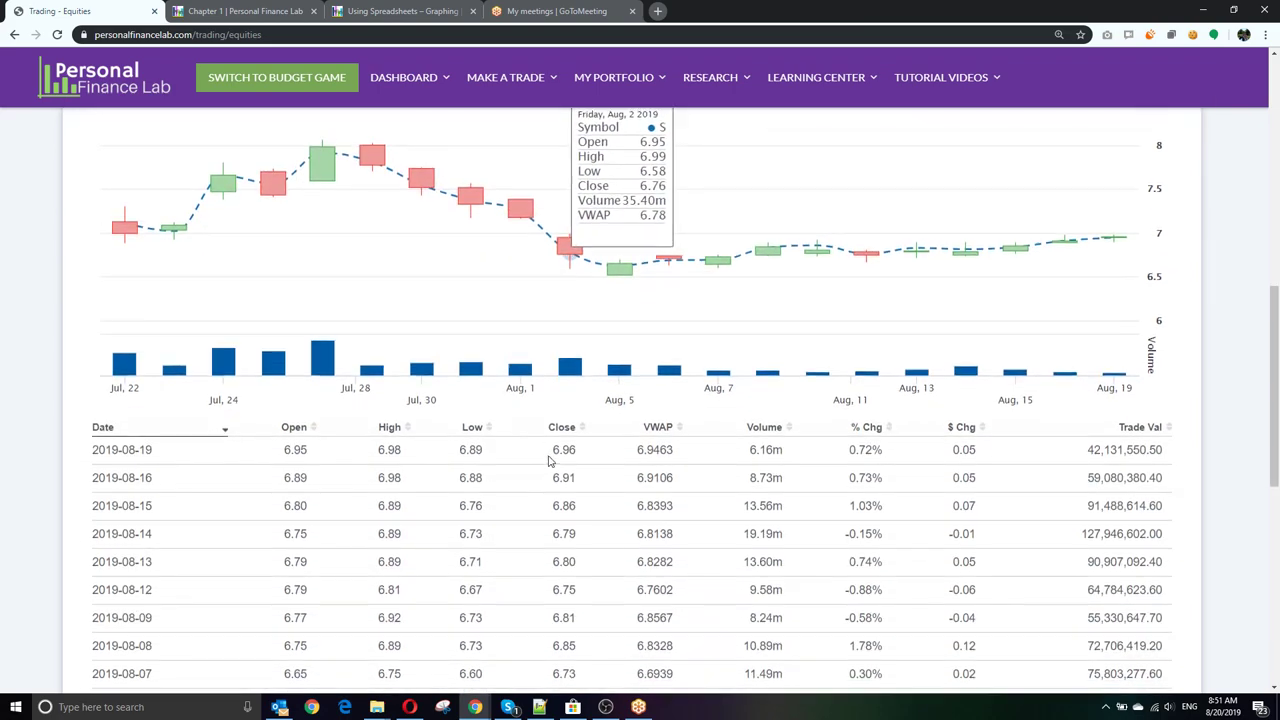
scroll(430, 459, down, 2)
scroll(533, 474, up, 5)
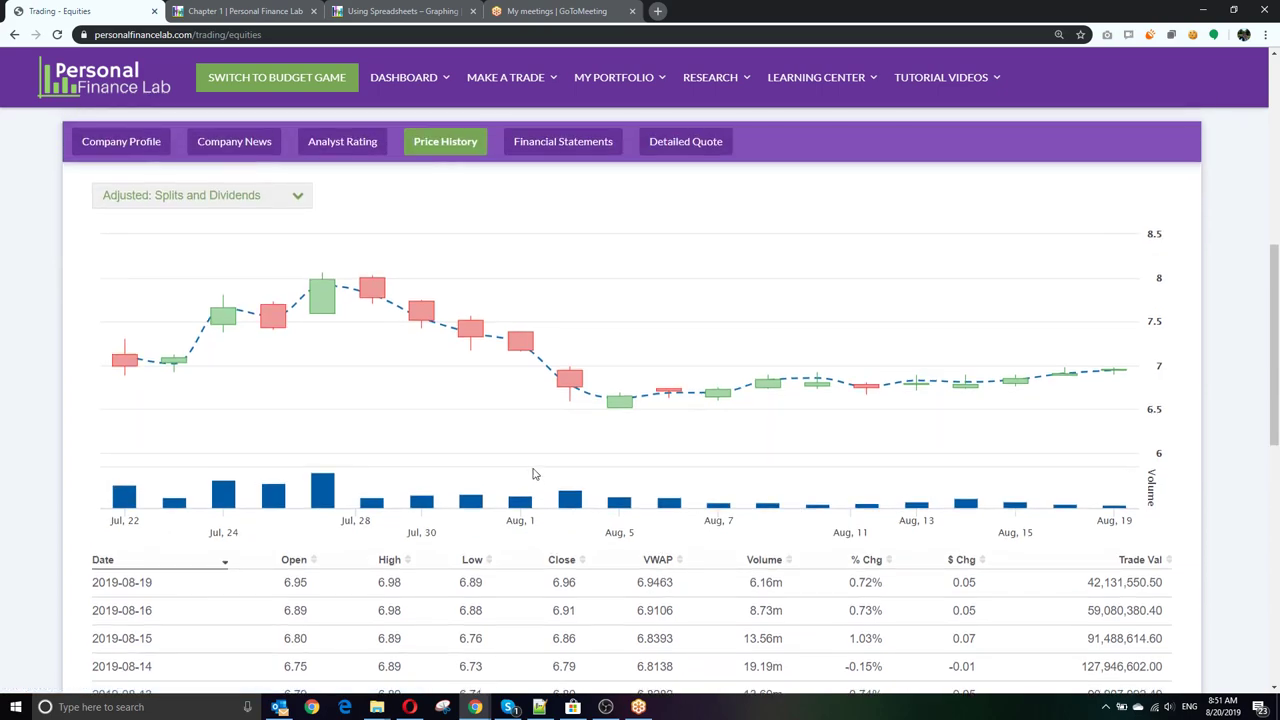
click(566, 348)
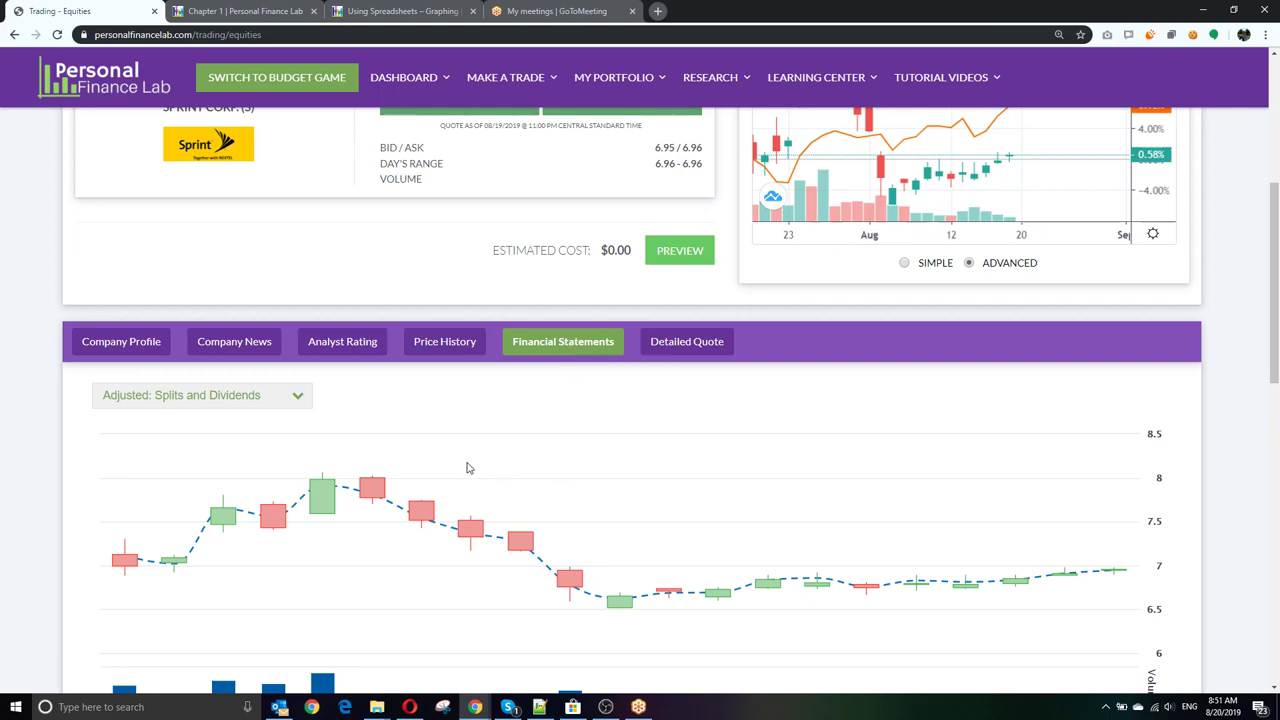
click(245, 402)
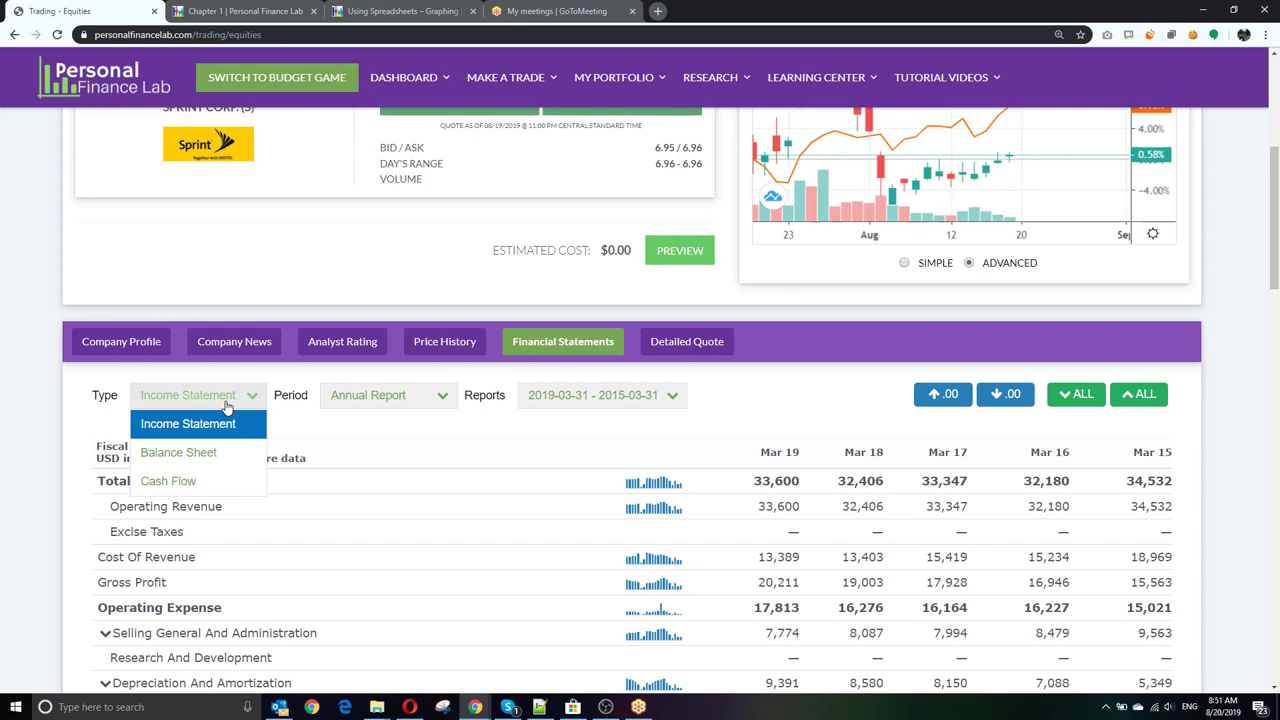
click(415, 397)
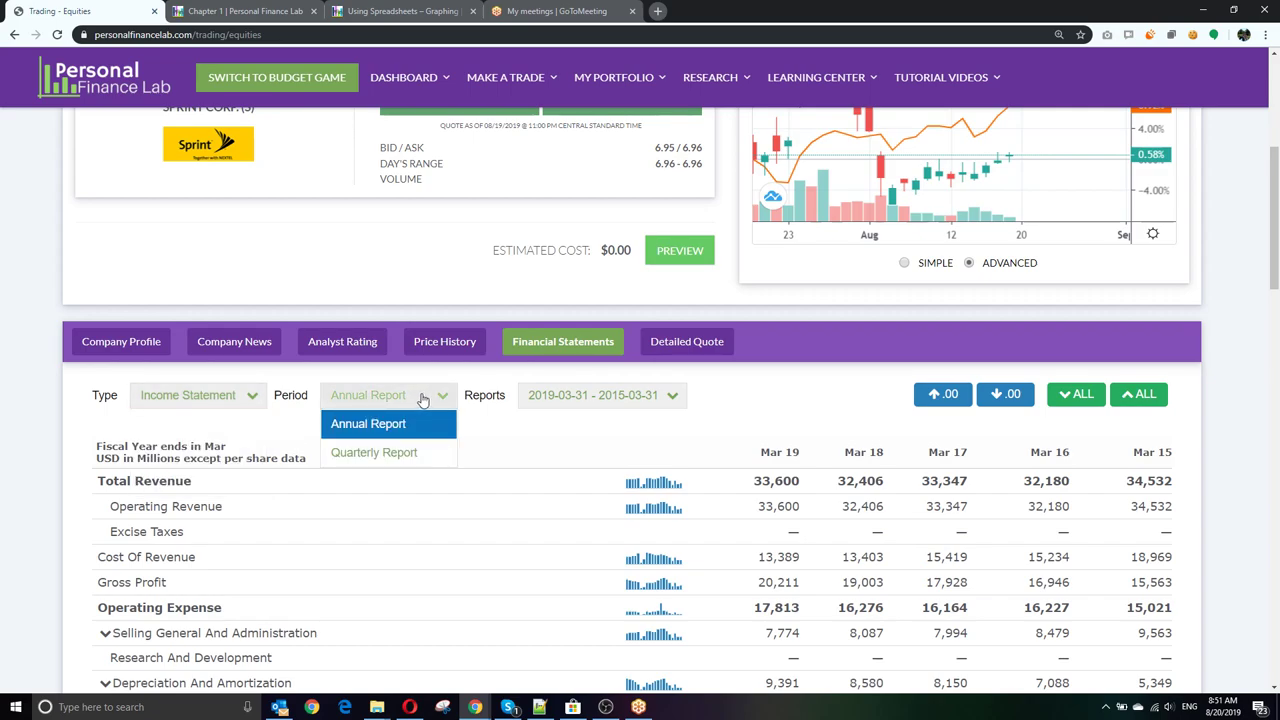
click(587, 400)
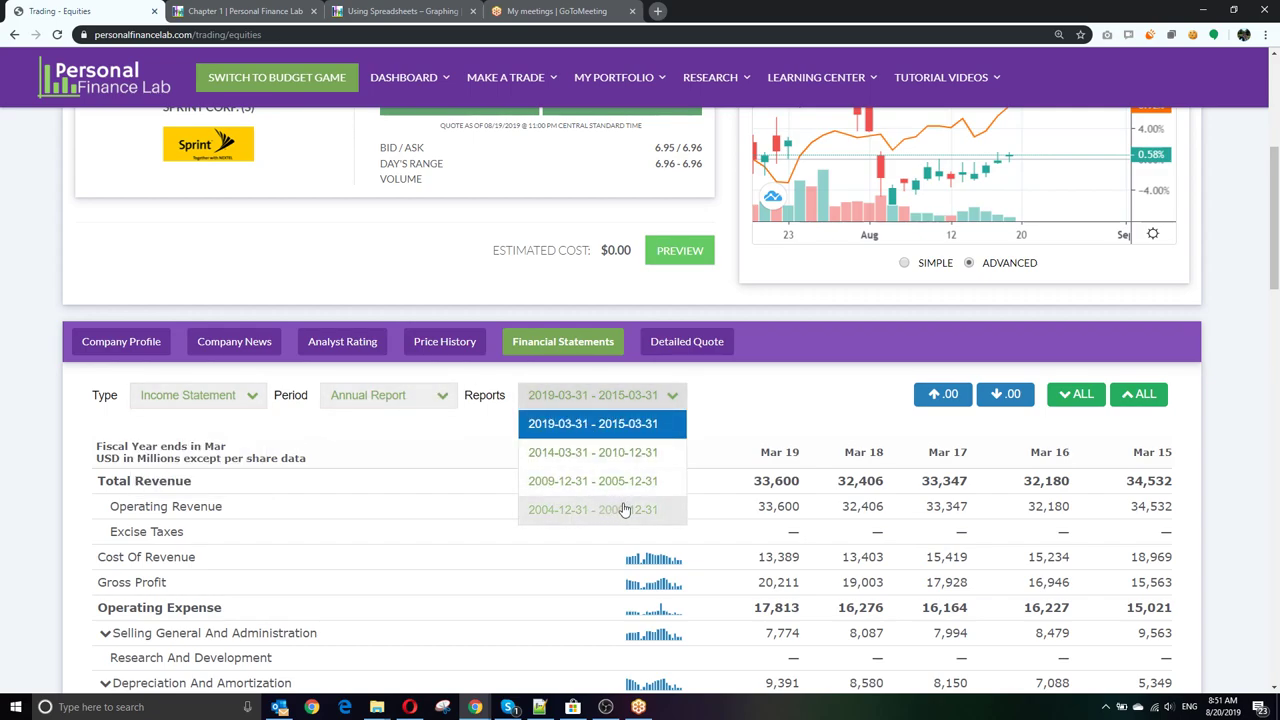
click(625, 510)
scroll(560, 540, down, 3)
scroll(557, 551, up, 5)
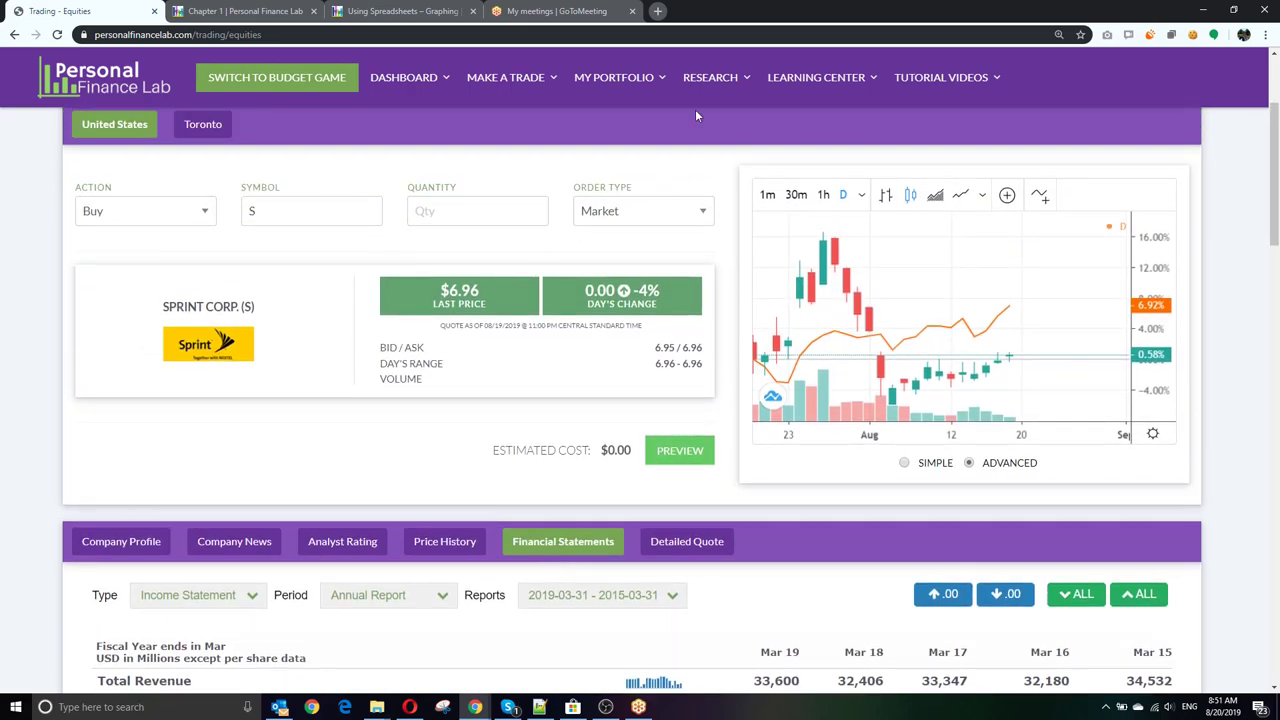
mouse_move(716, 80)
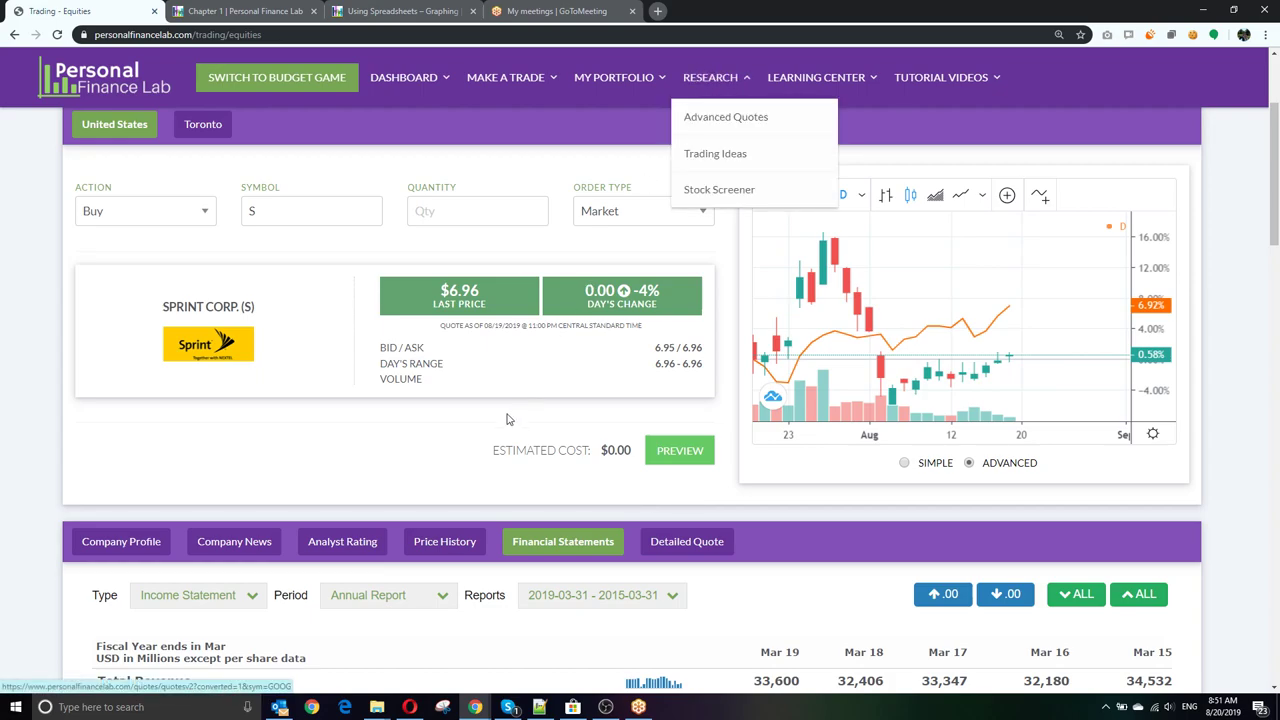
scroll(427, 450, up, 3)
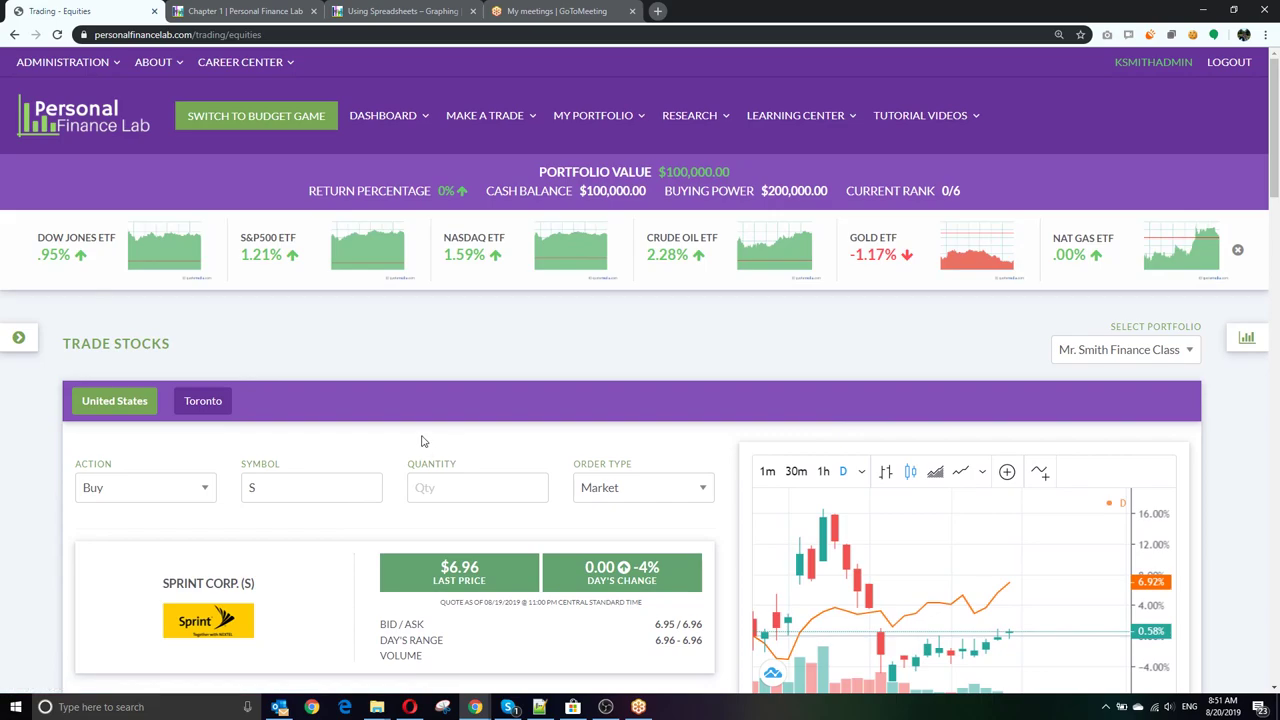
Step: Make the Sprint buy a limit order at 6.50 with Good till cancel duration
click(457, 492)
click(649, 498)
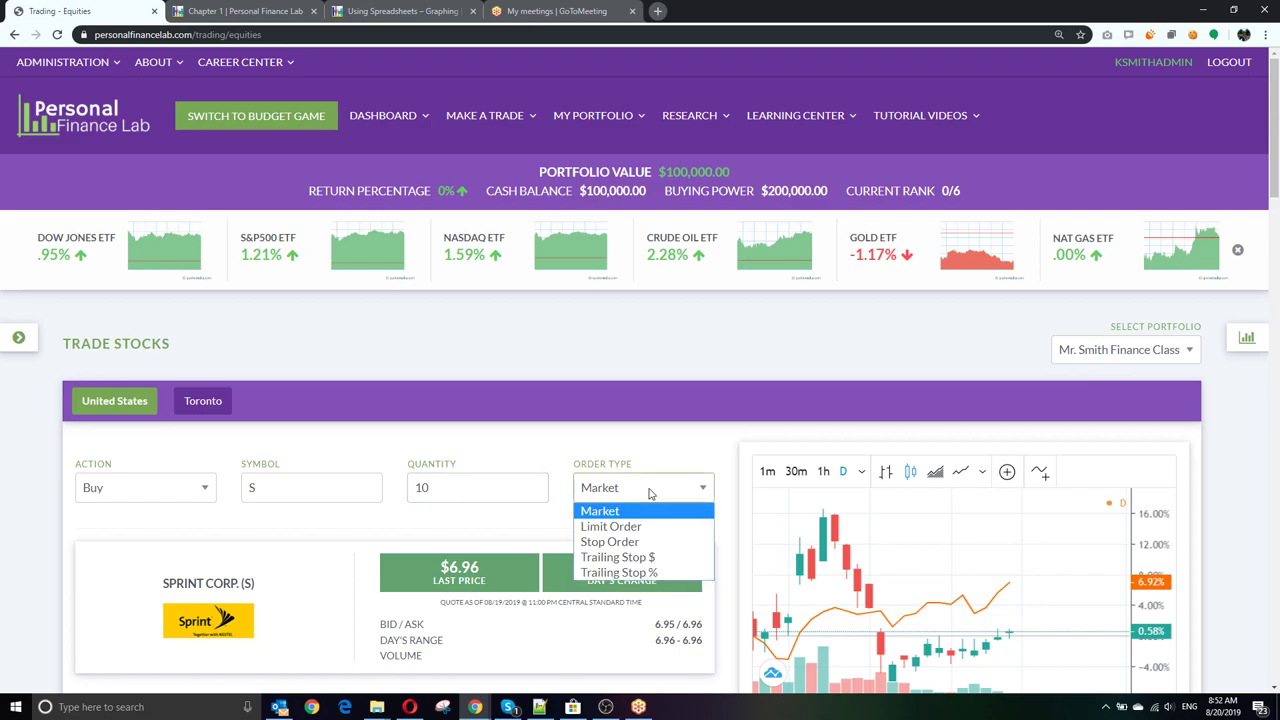
click(645, 527)
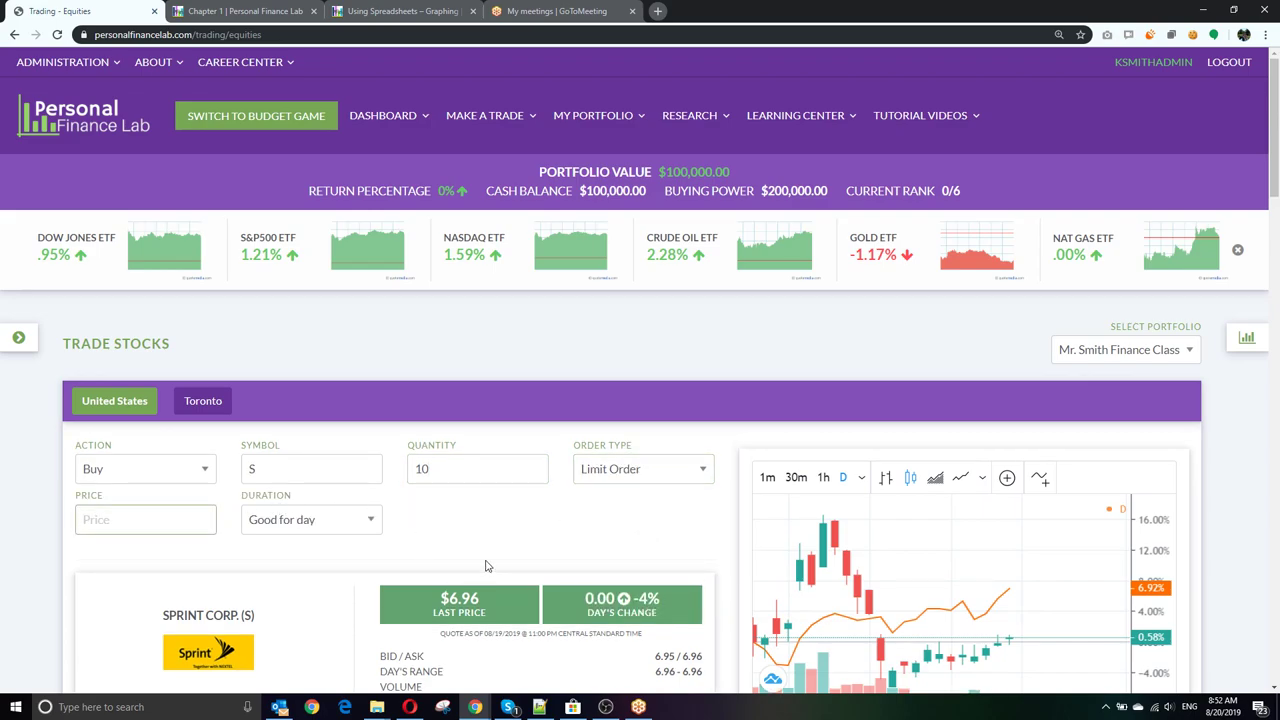
text(6.50)
click(310, 521)
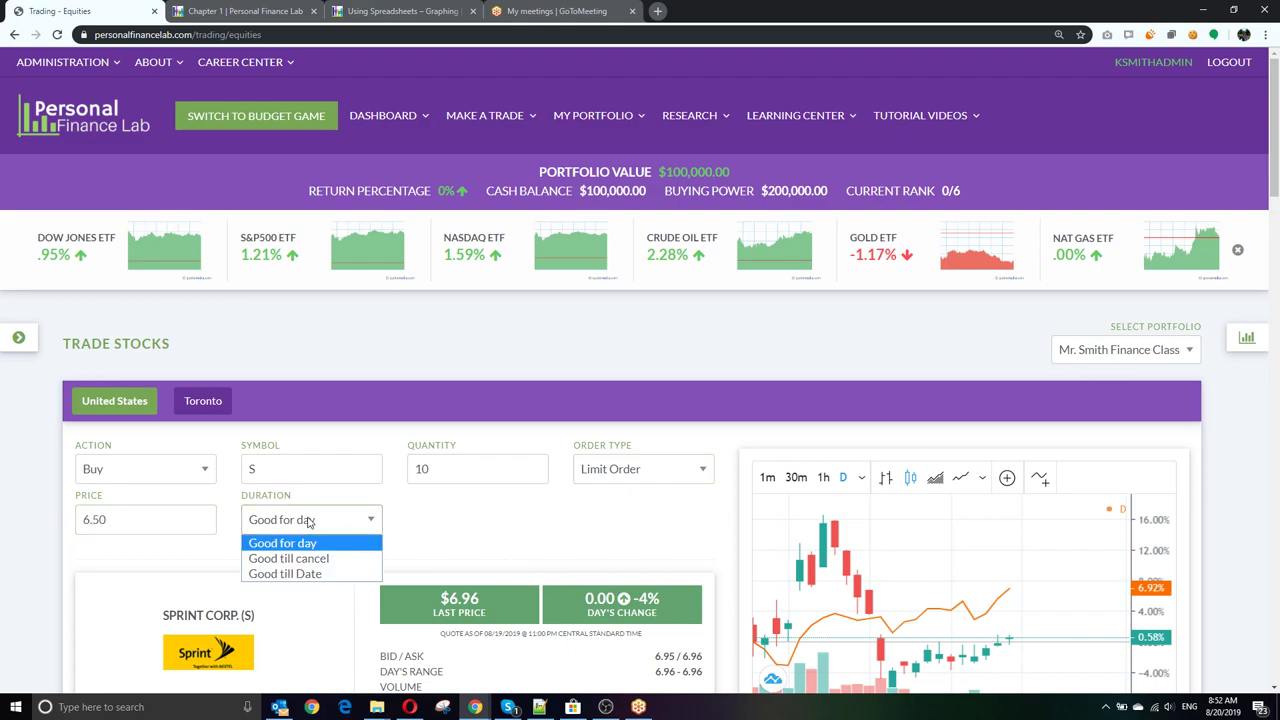
click(320, 576)
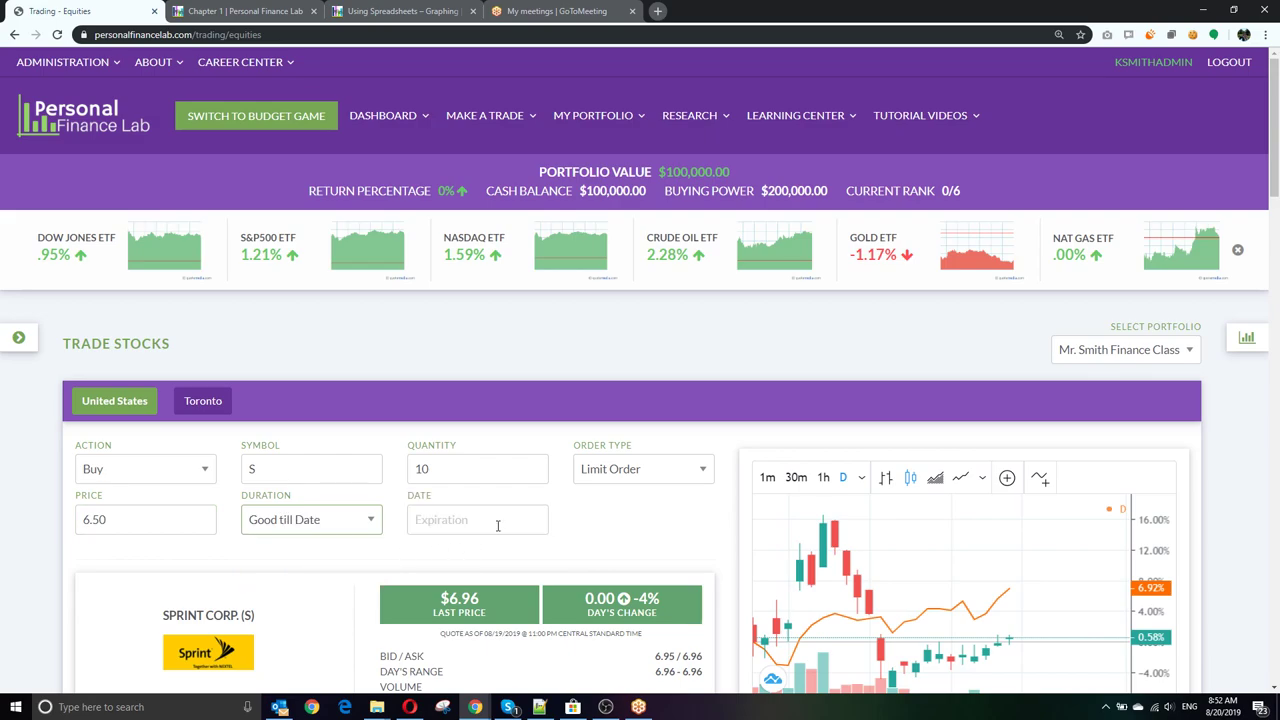
click(334, 529)
click(334, 560)
Step: Preview the order and add a trade note calling it a great long-term buy now the merger is approved
scroll(558, 541, down, 4)
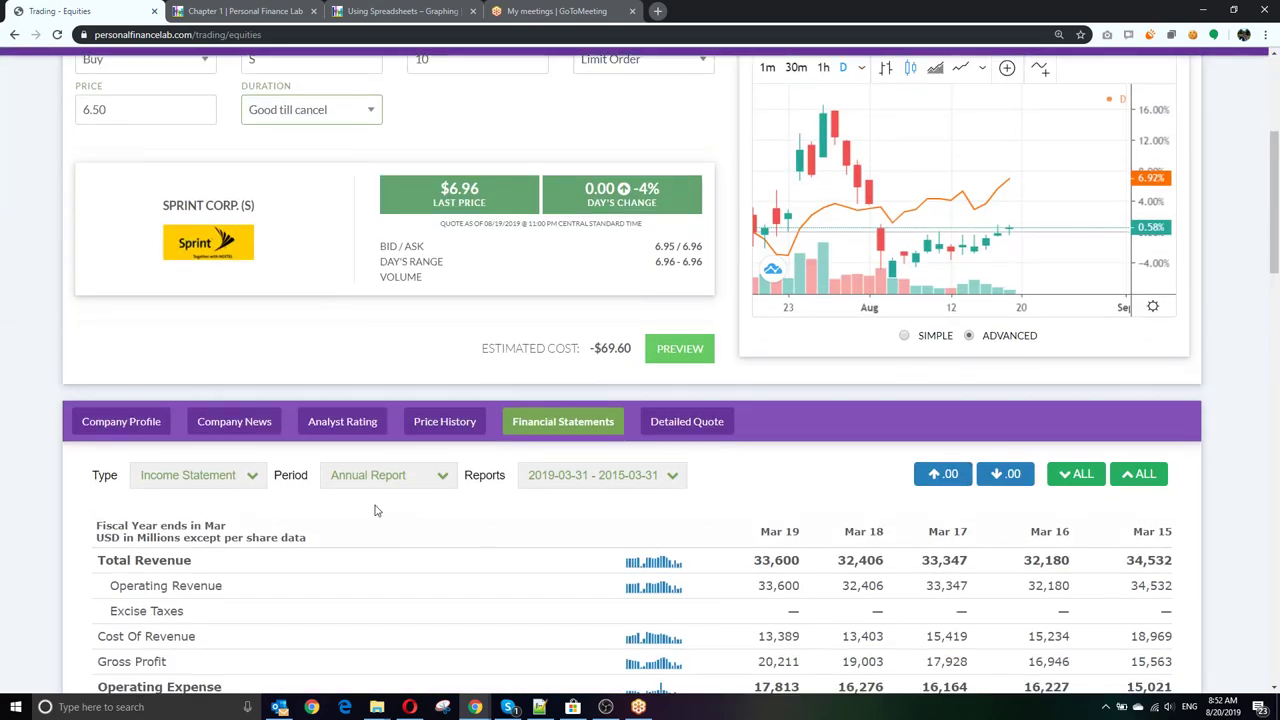
click(676, 350)
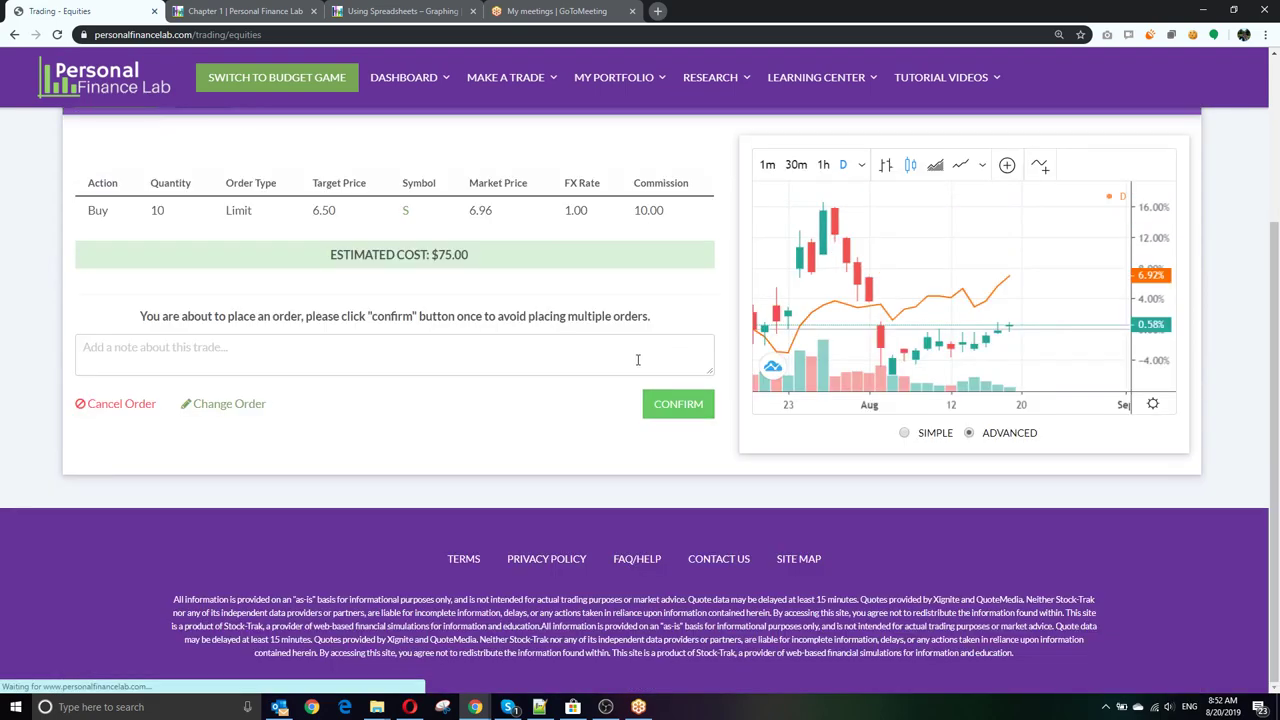
click(423, 362)
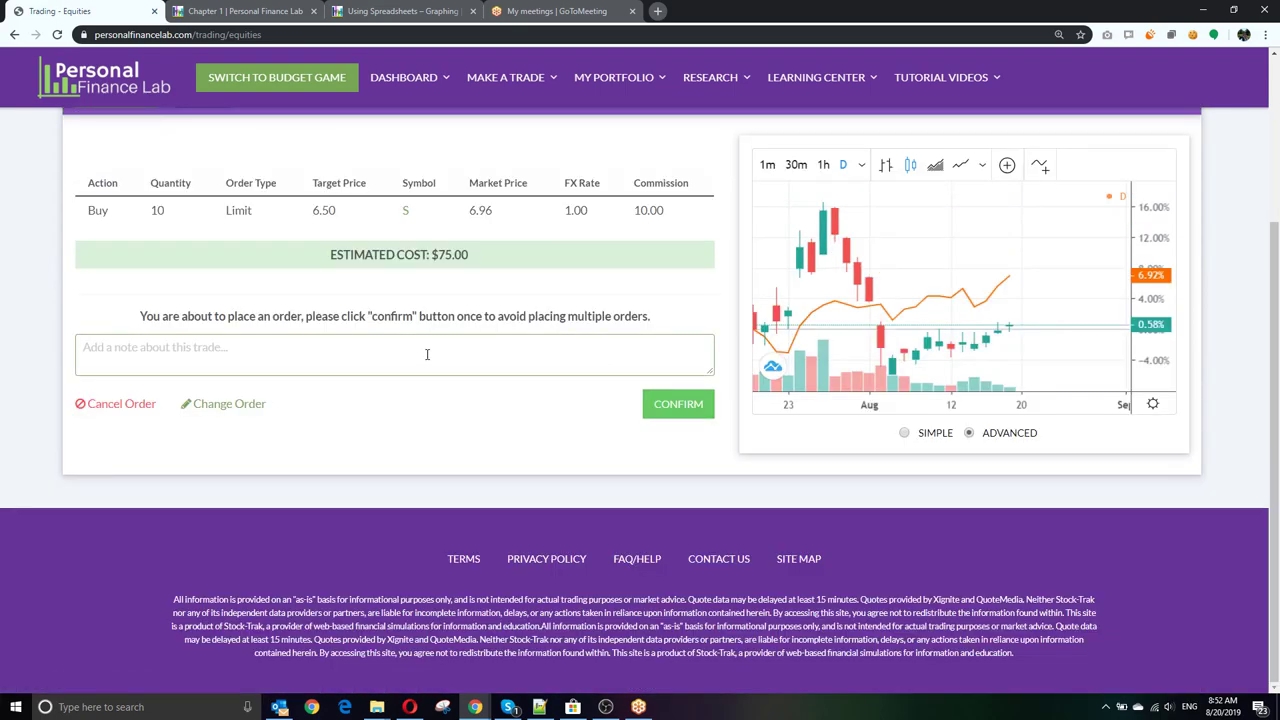
text(Great long-term buy, now that merger is approved)
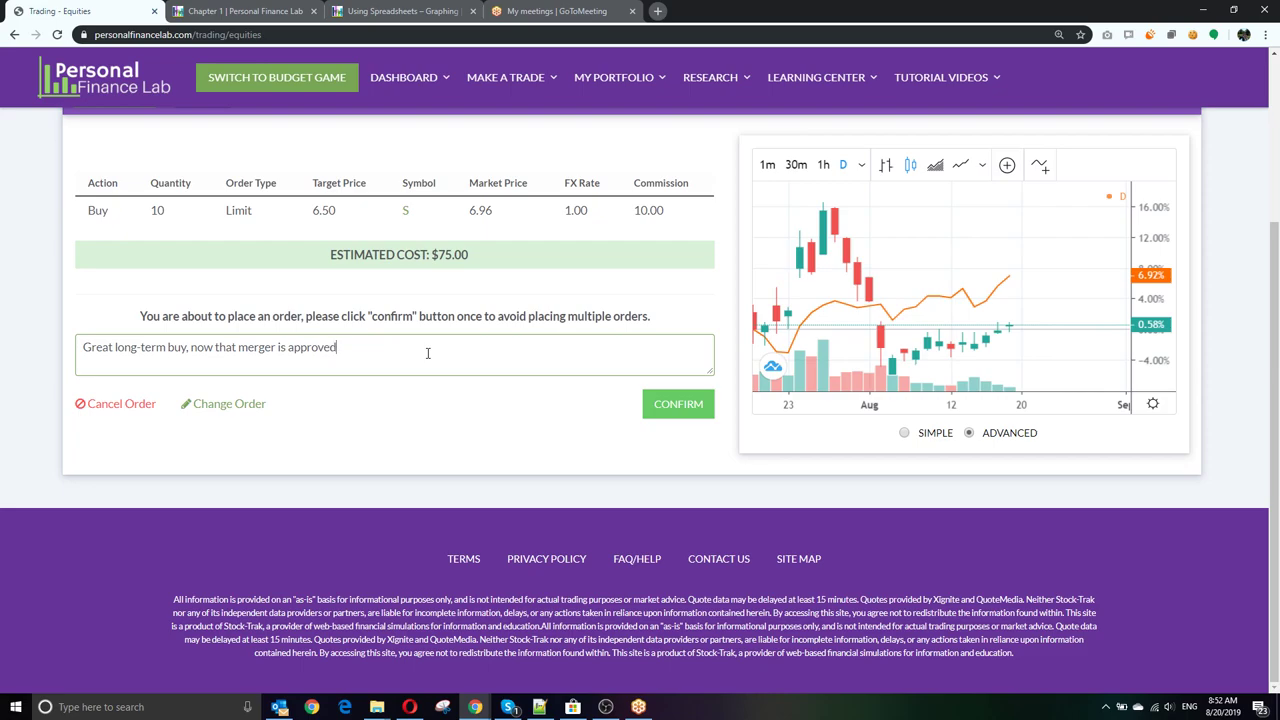
Step: Confirm the 10-share Sprint limit buy, check Open Orders on the Dashboard, and log out
click(672, 406)
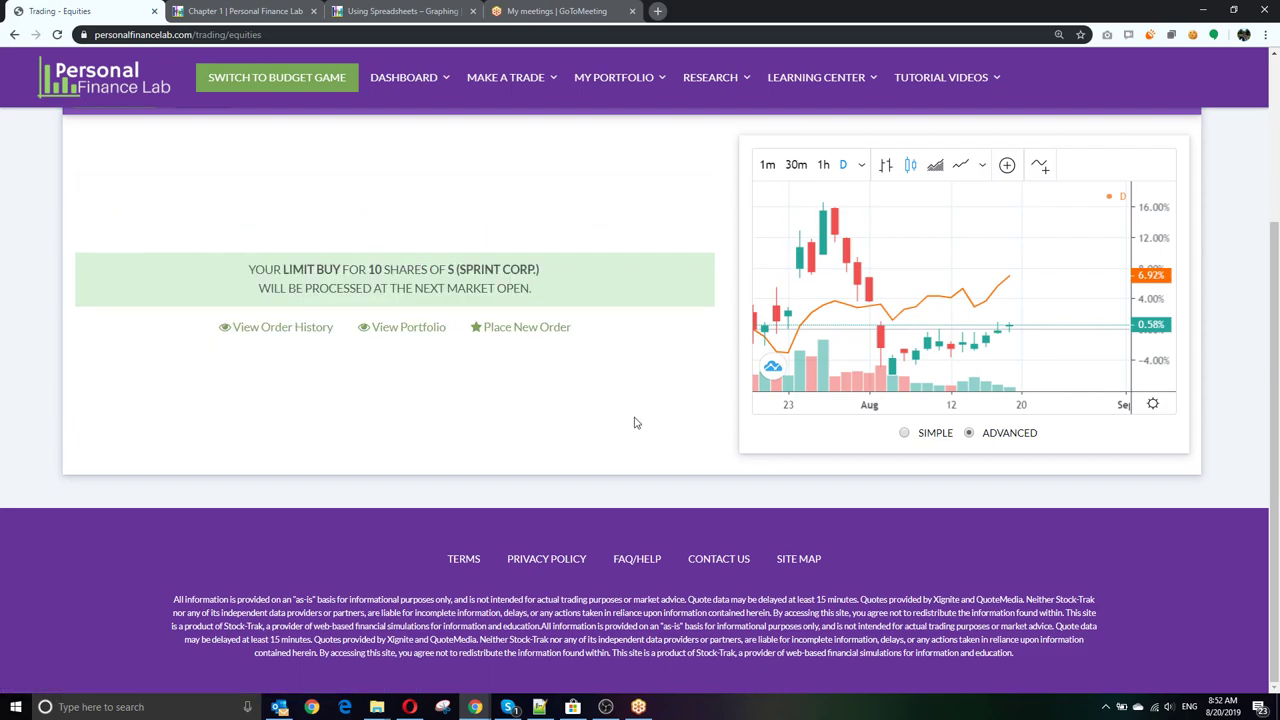
scroll(630, 422, up, 2)
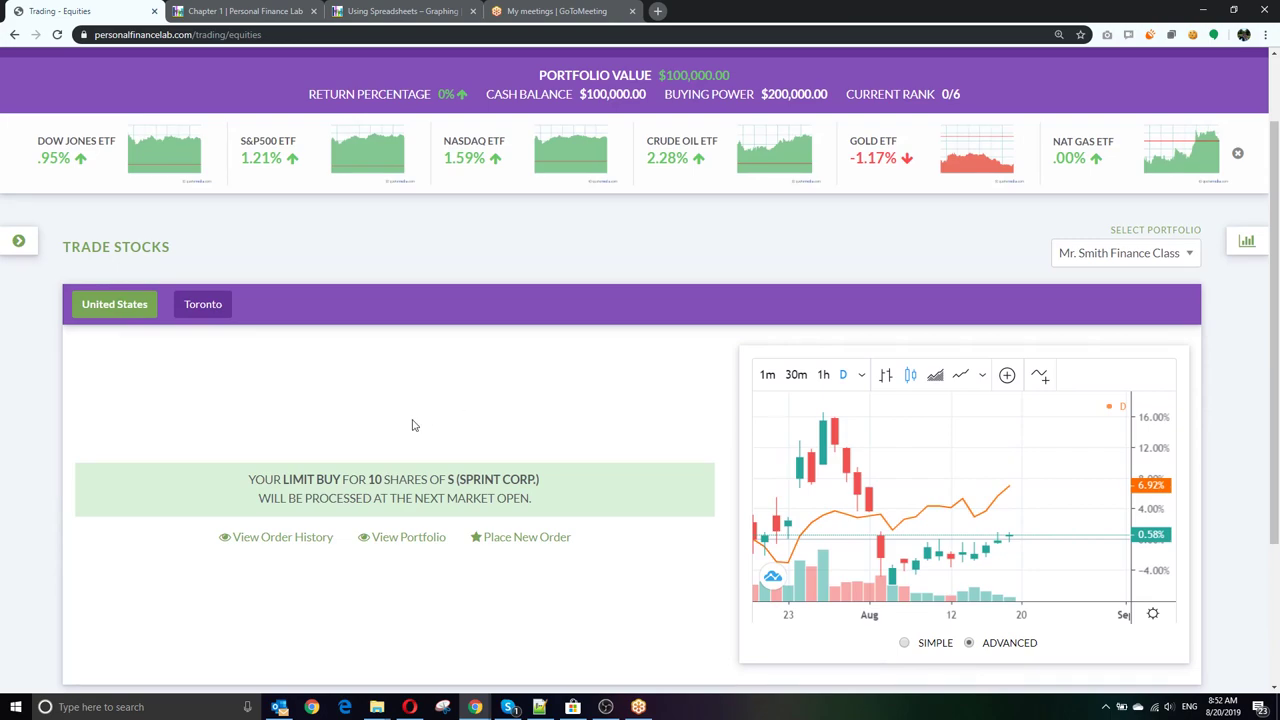
scroll(411, 425, up, 1)
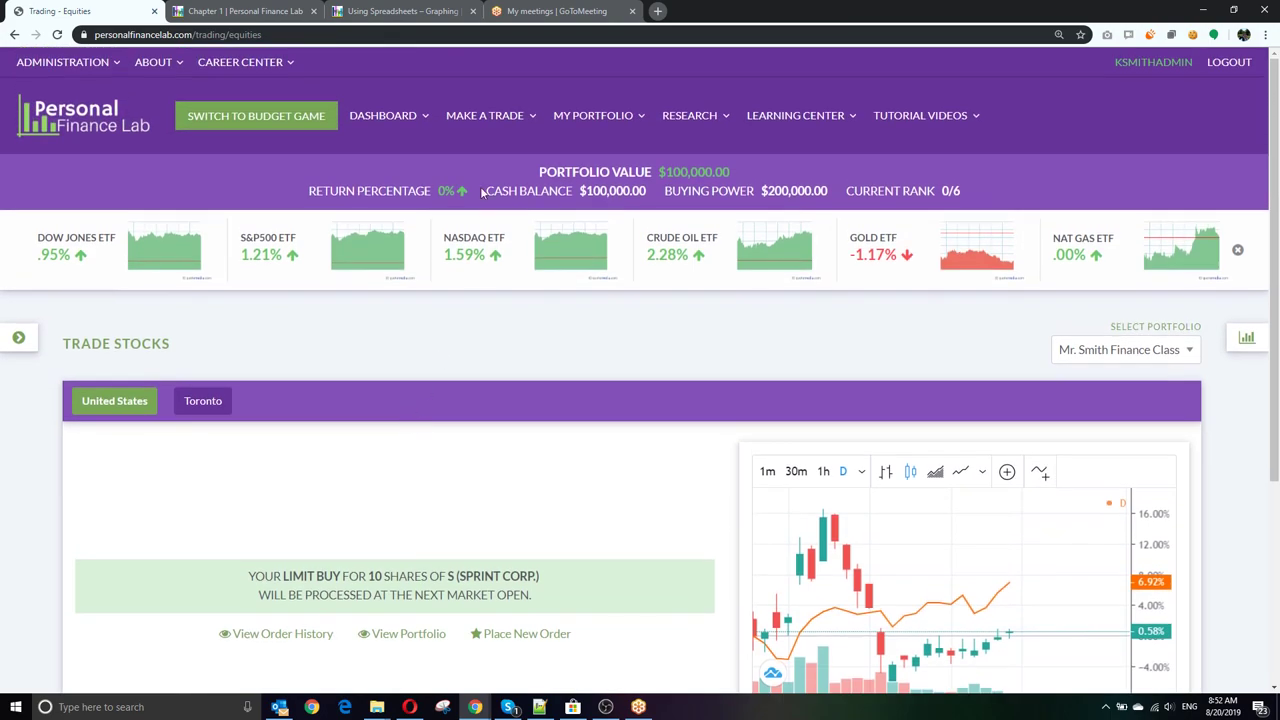
click(393, 117)
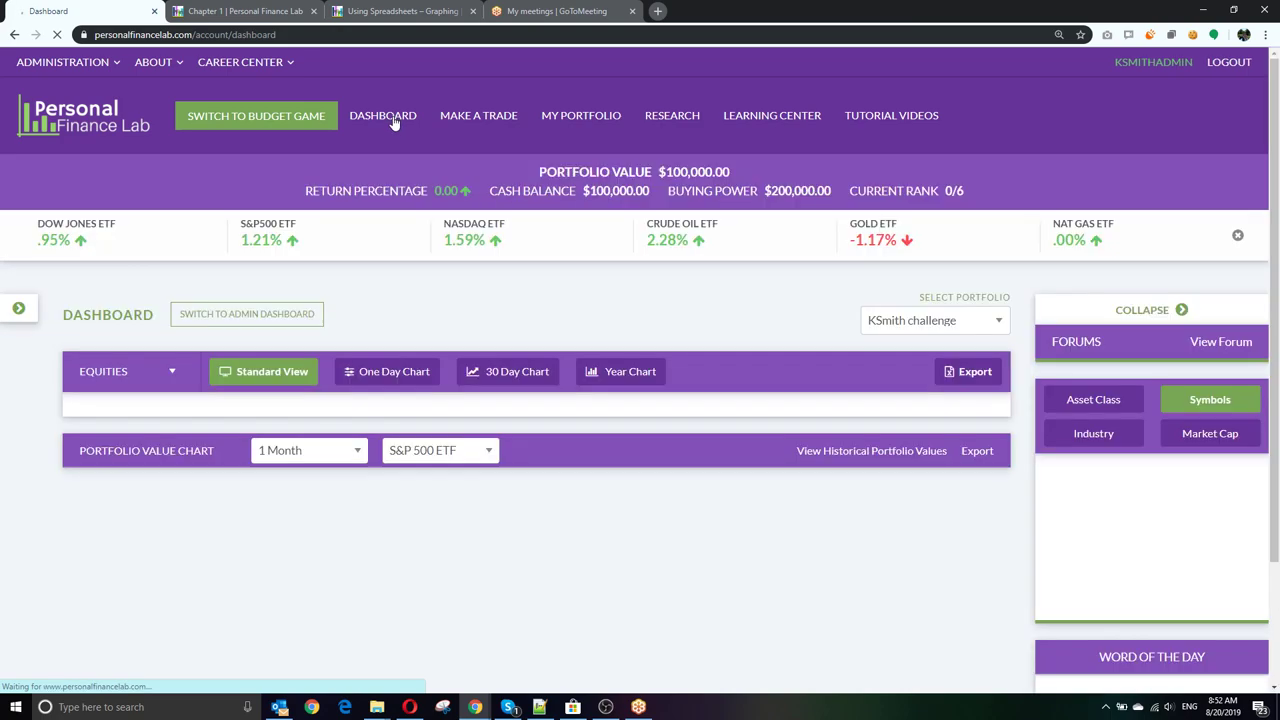
scroll(335, 345, down, 5)
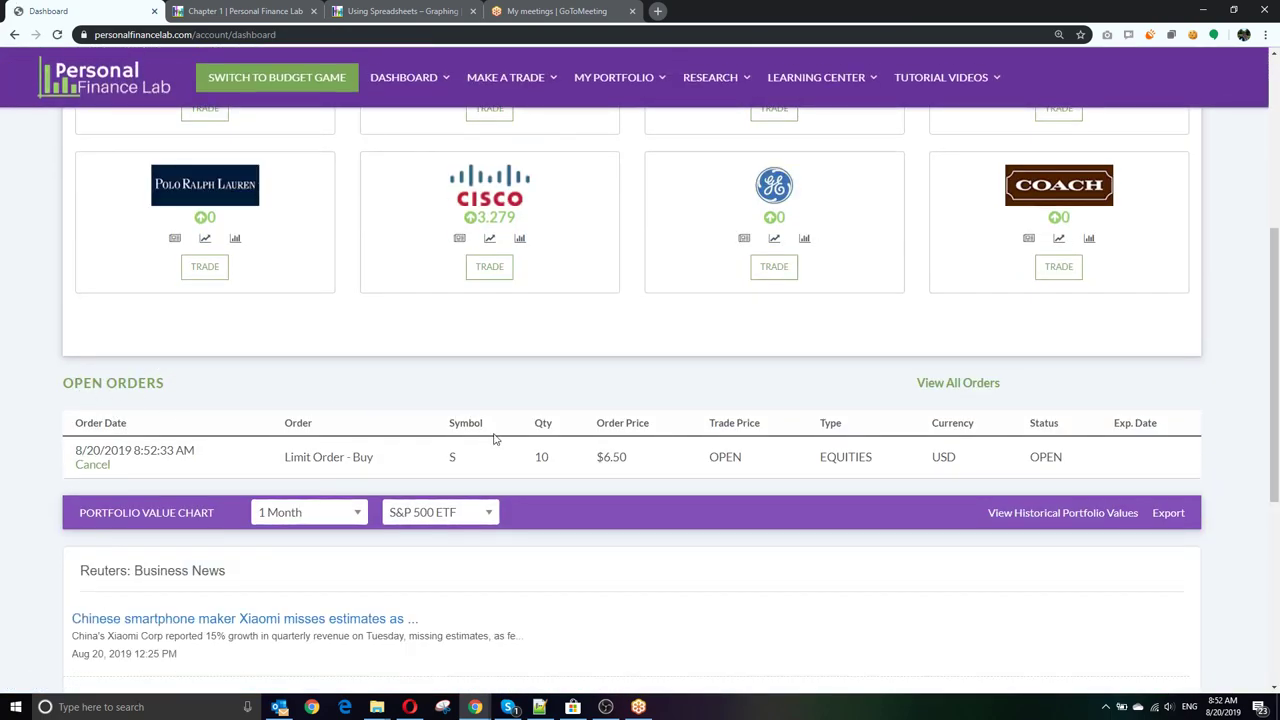
scroll(443, 449, up, 5)
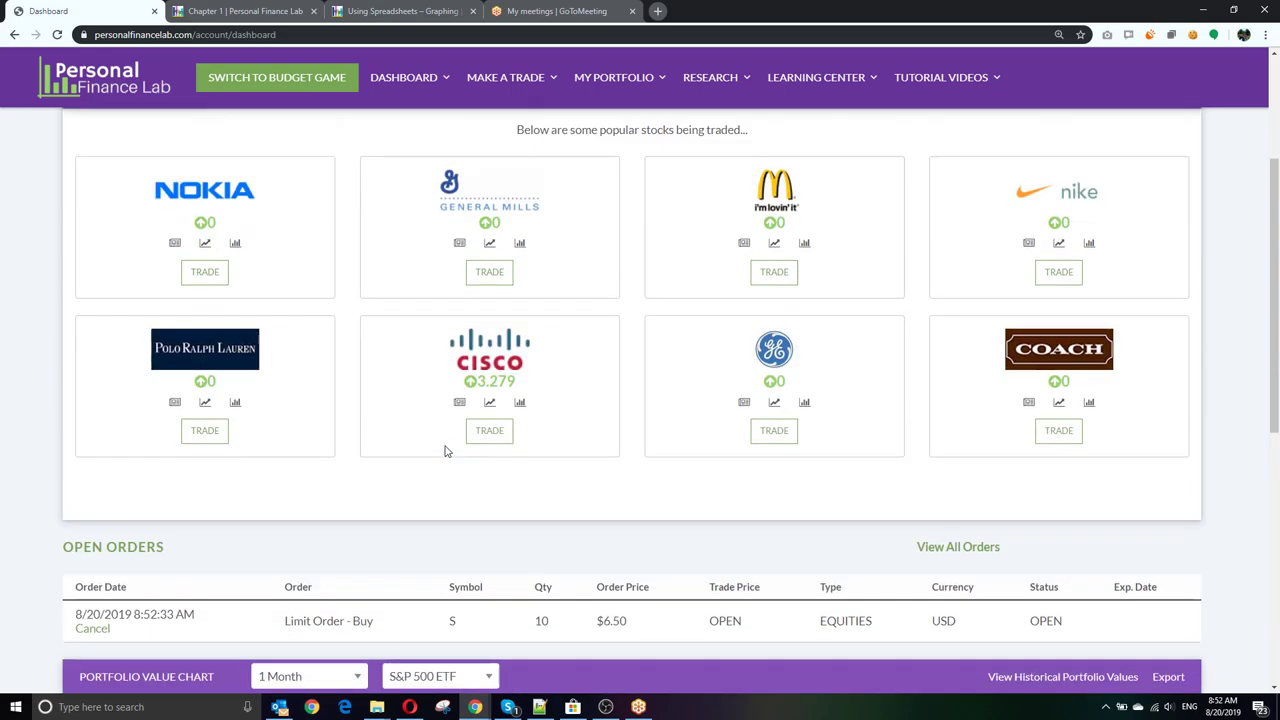
click(1230, 62)
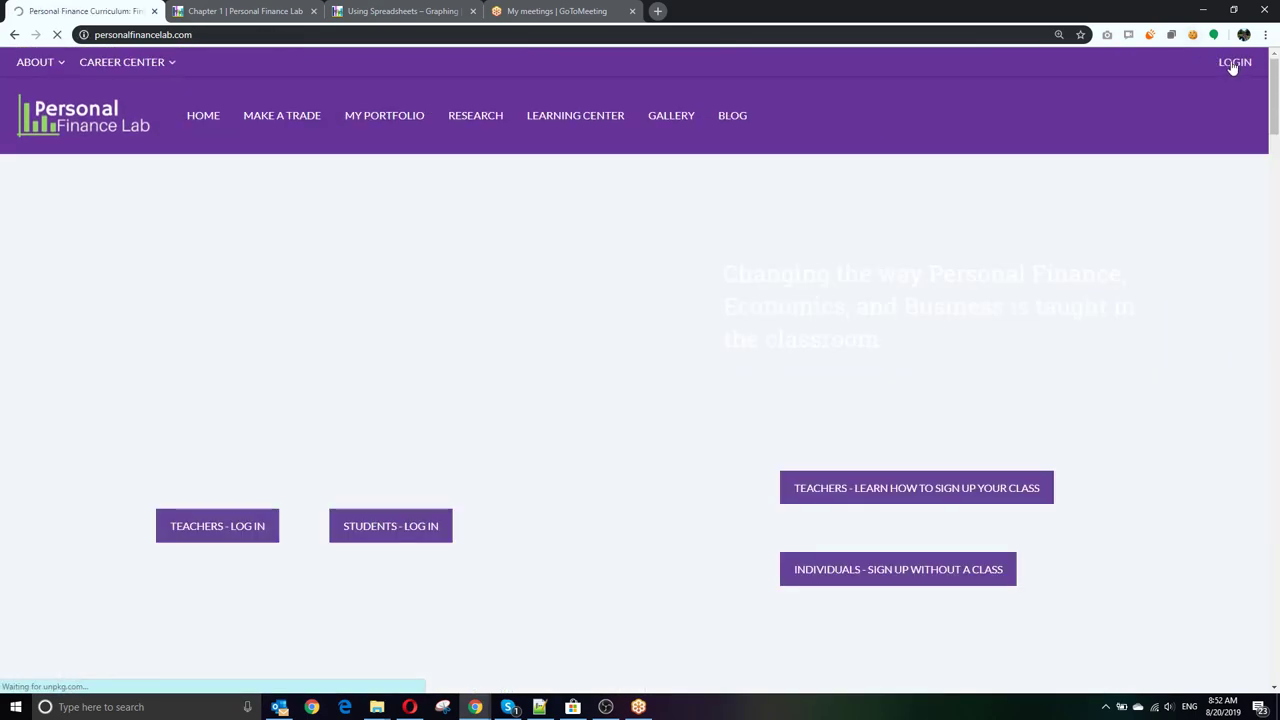
Step: Sign in with the admin username and password, then show the Personal Finance Lab Demo portfolio on the Dashboard
text(s)
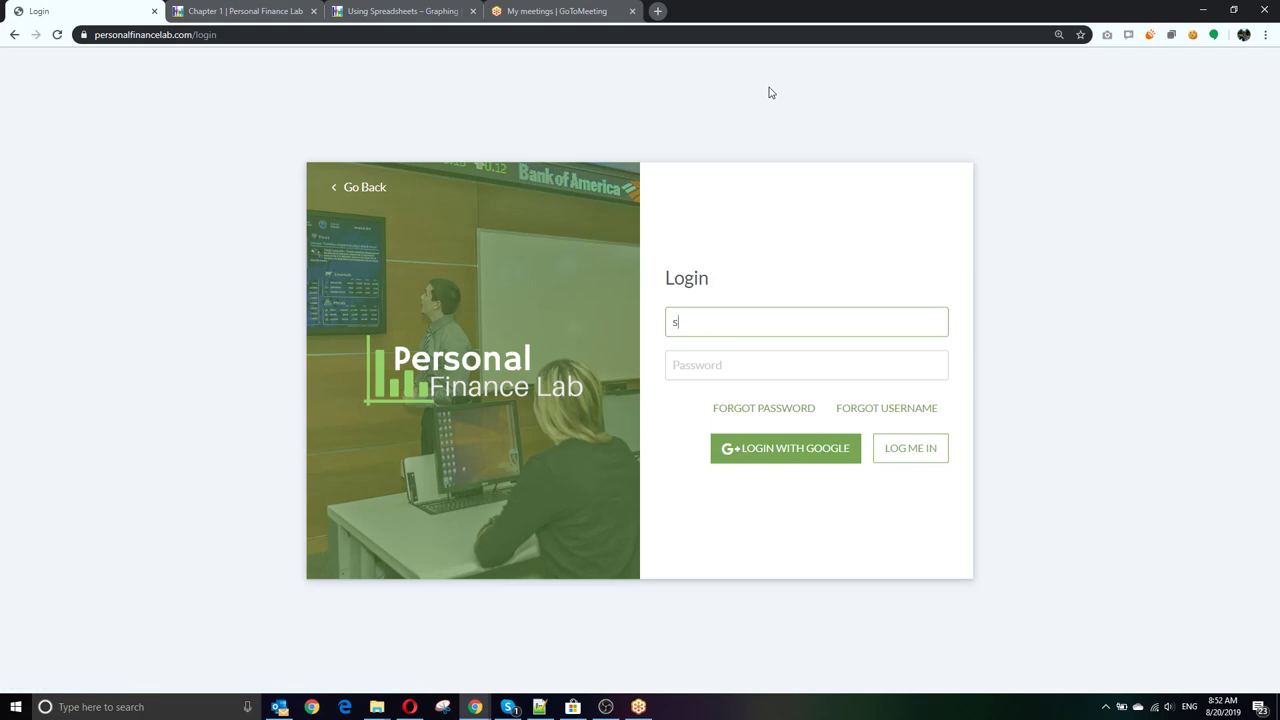
text(tocktrakadmin•••••••)
key(Return)
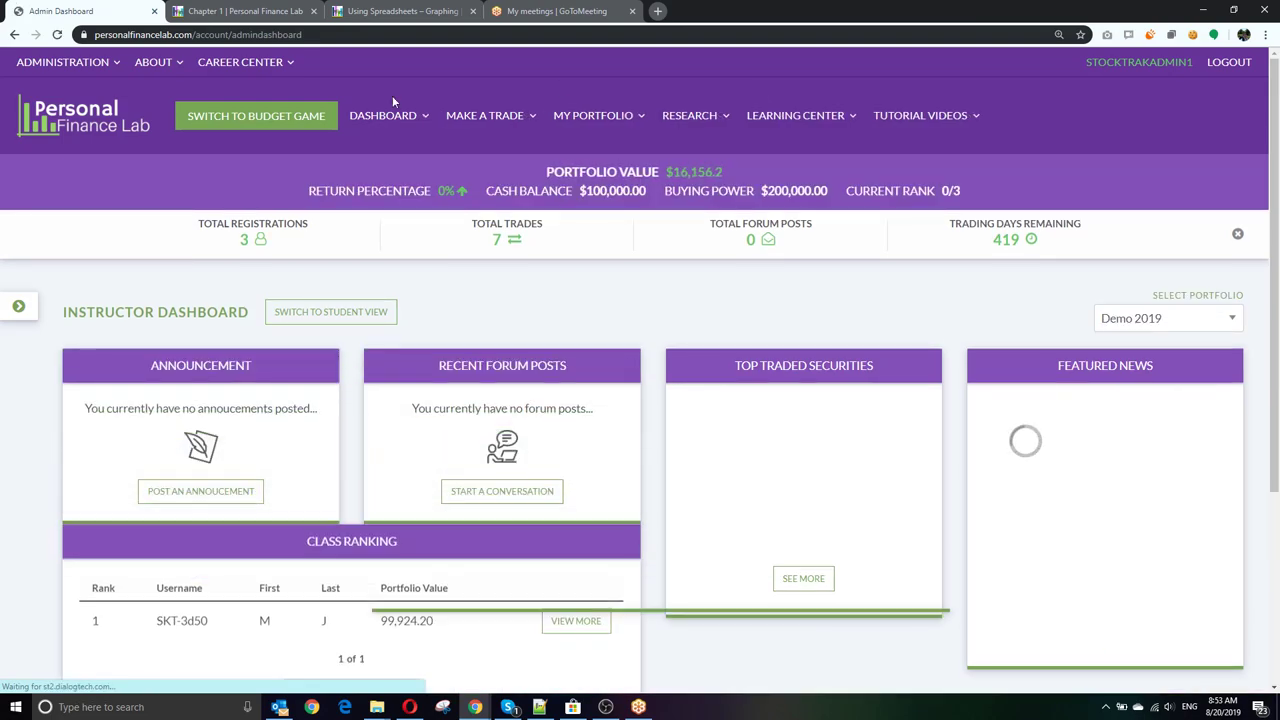
mouse_move(383, 115)
click(372, 233)
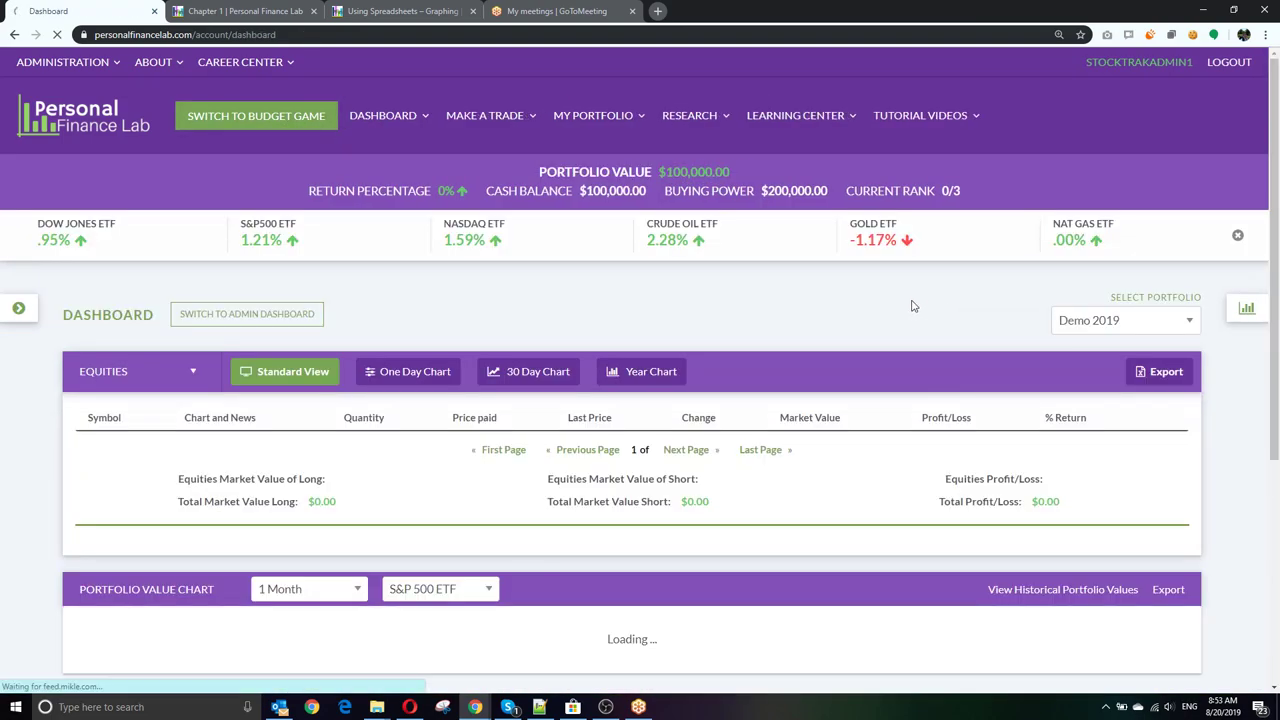
click(1101, 357)
click(1106, 367)
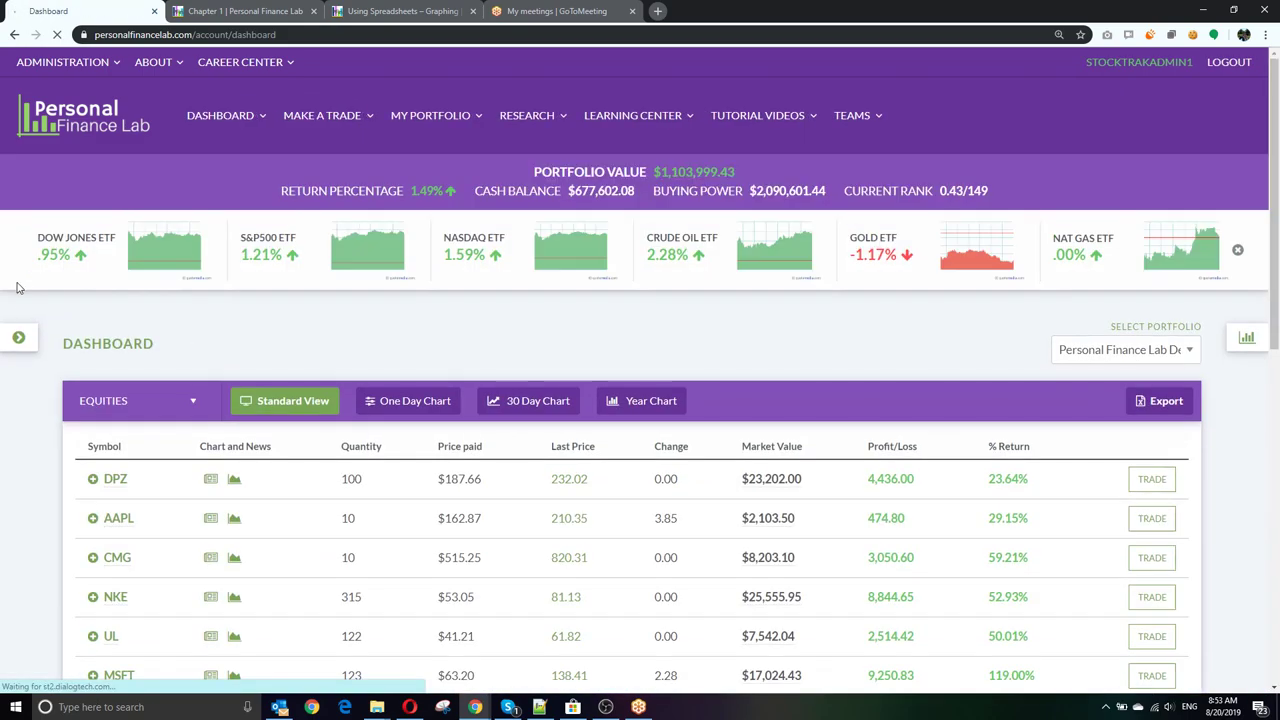
Step: Expand the assignment panel and select the Getting Started assignment
click(1246, 341)
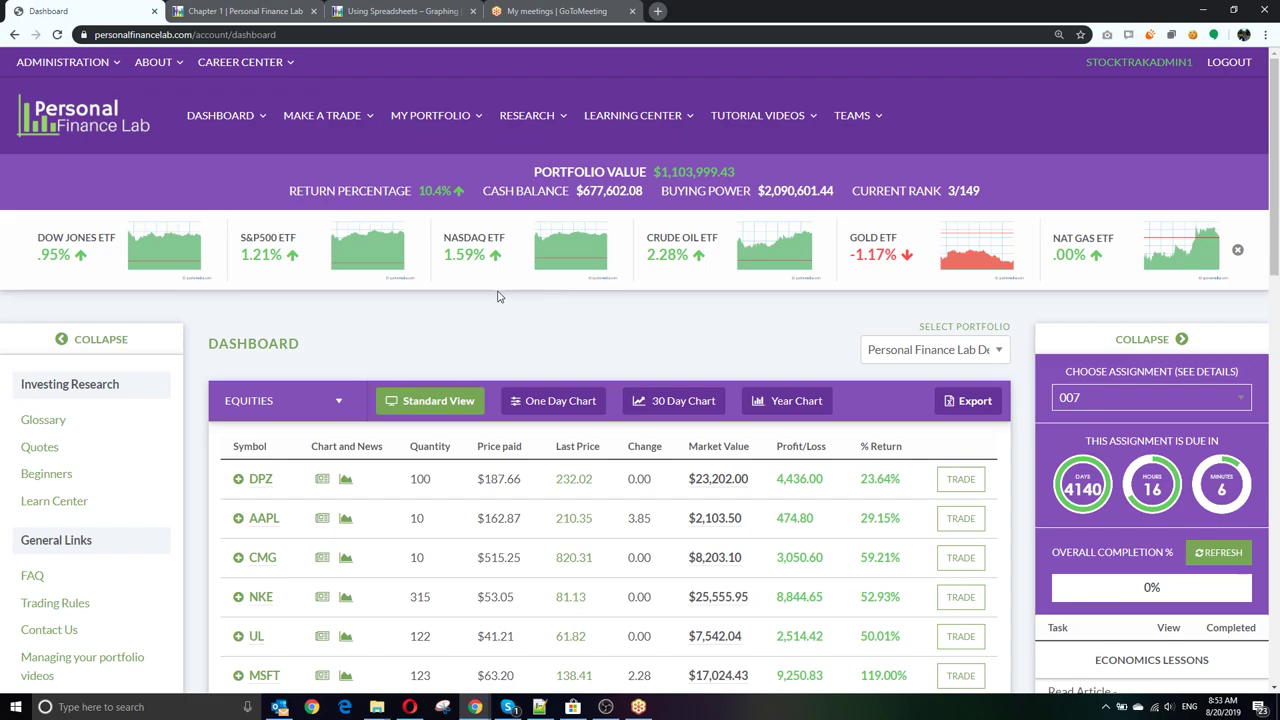
scroll(501, 297, down, 3)
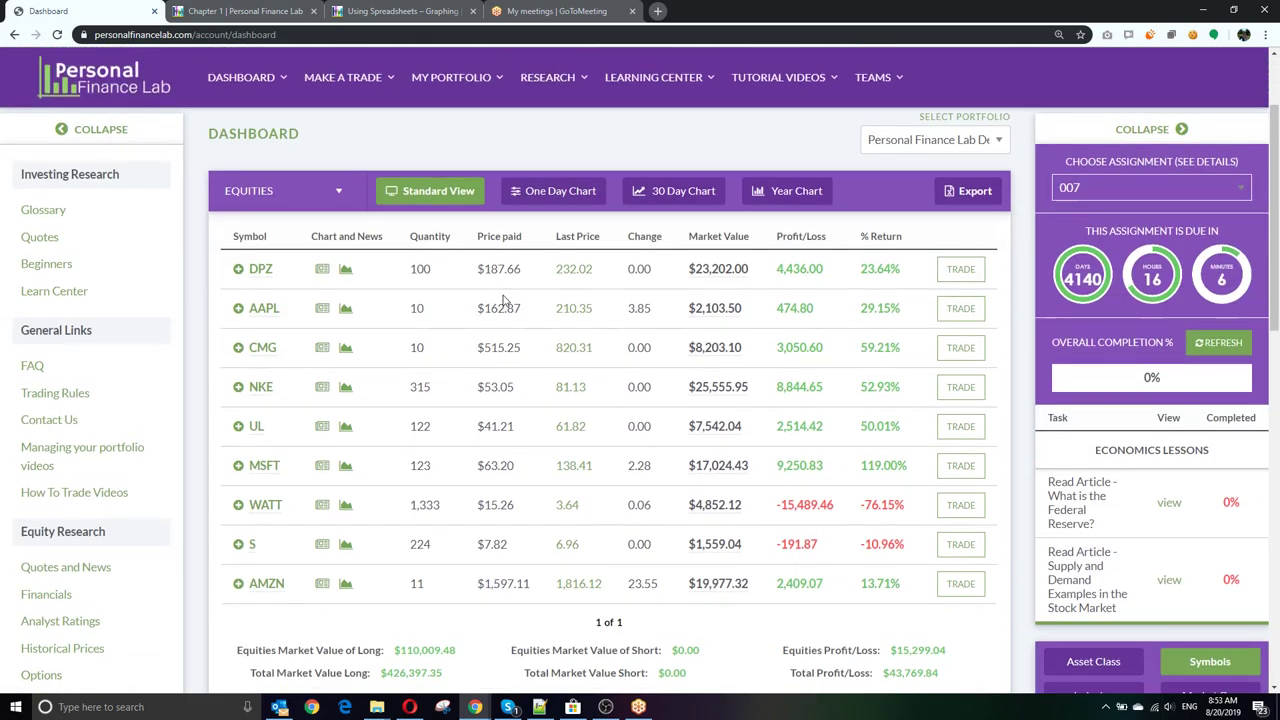
click(1118, 195)
click(1100, 224)
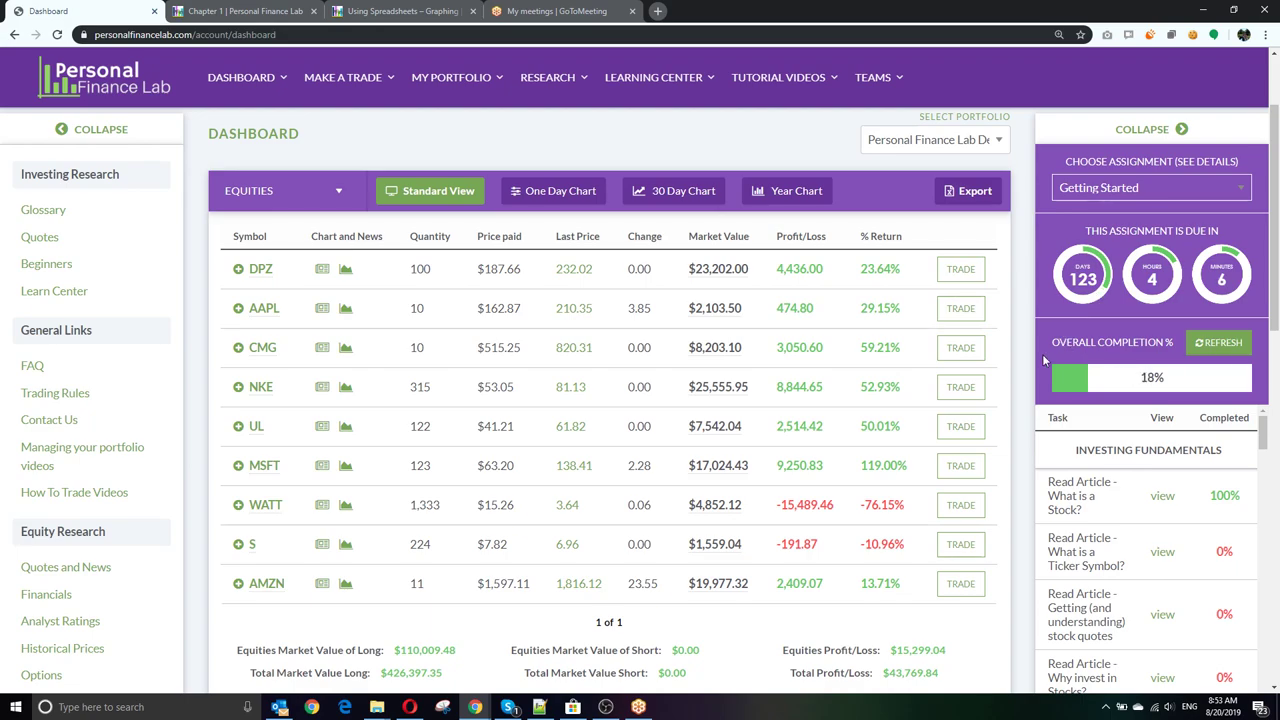
Step: Collapse the DPZ row and view the holdings as One Day, 30 Day, then Year charts
scroll(1047, 361, down, 1)
scroll(1070, 390, down, 1)
scroll(1080, 395, up, 2)
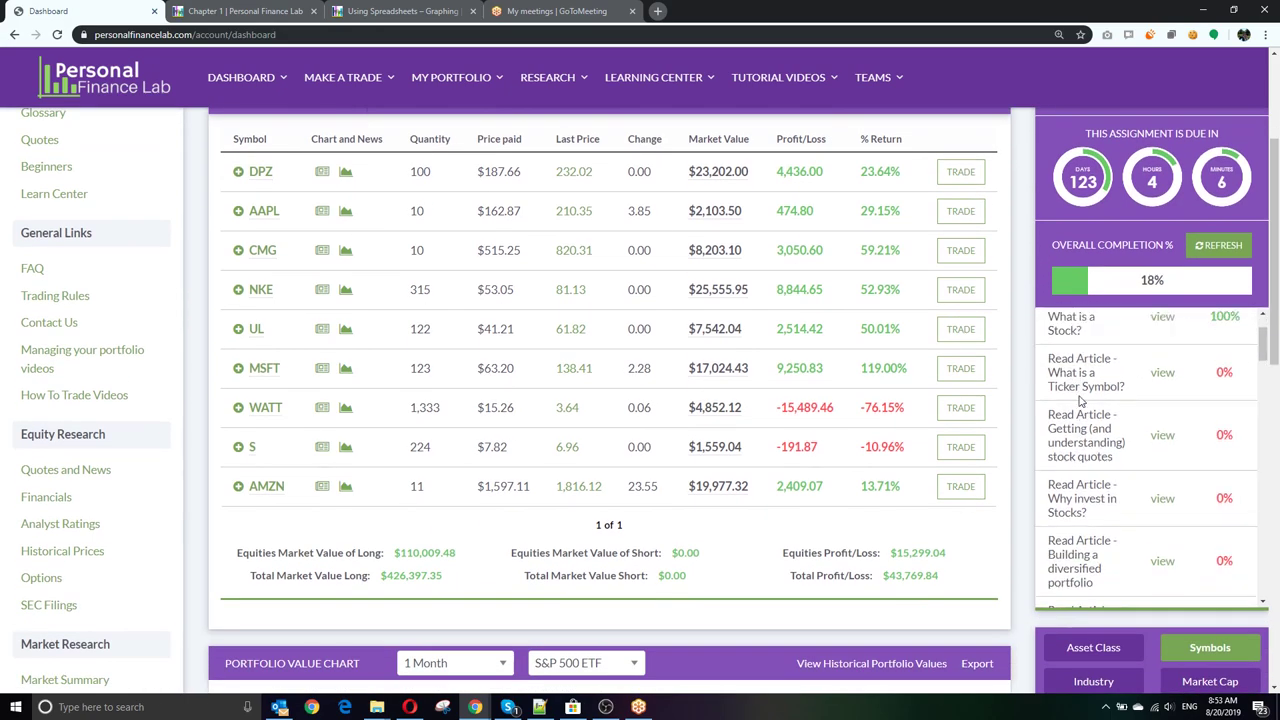
scroll(1080, 395, down, 6)
scroll(1080, 395, up, 6)
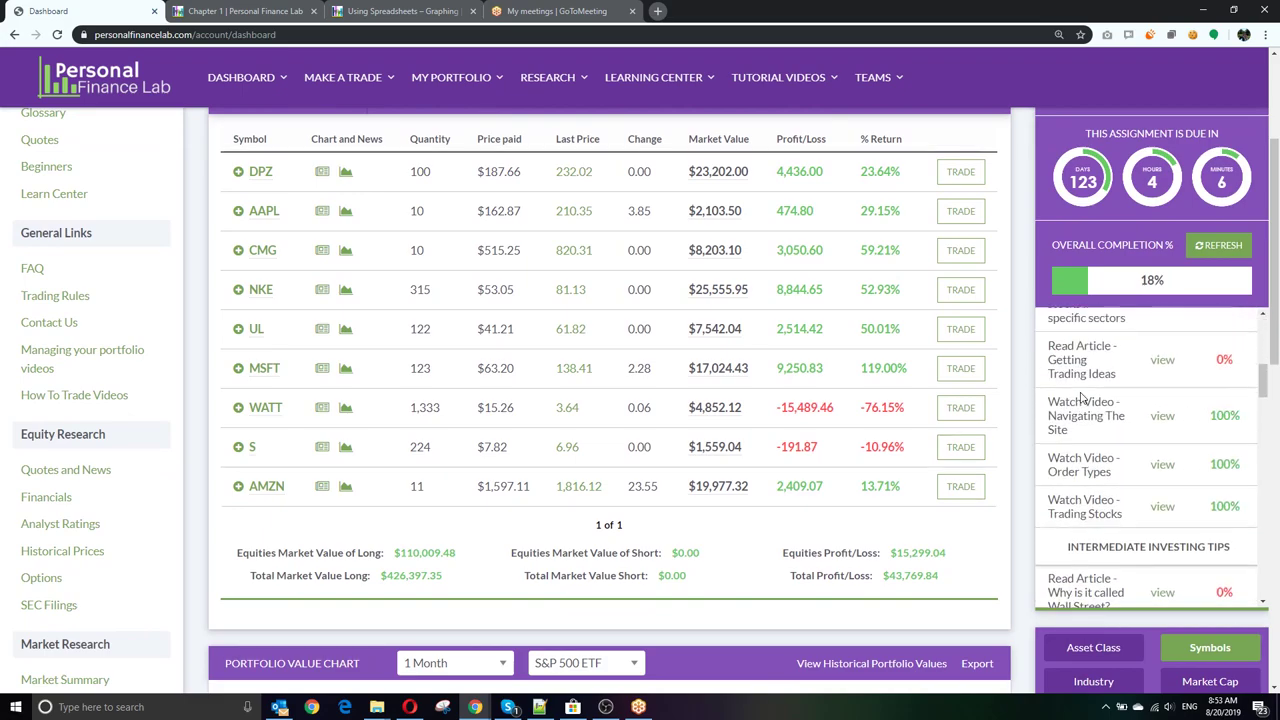
scroll(1165, 510, up, 1)
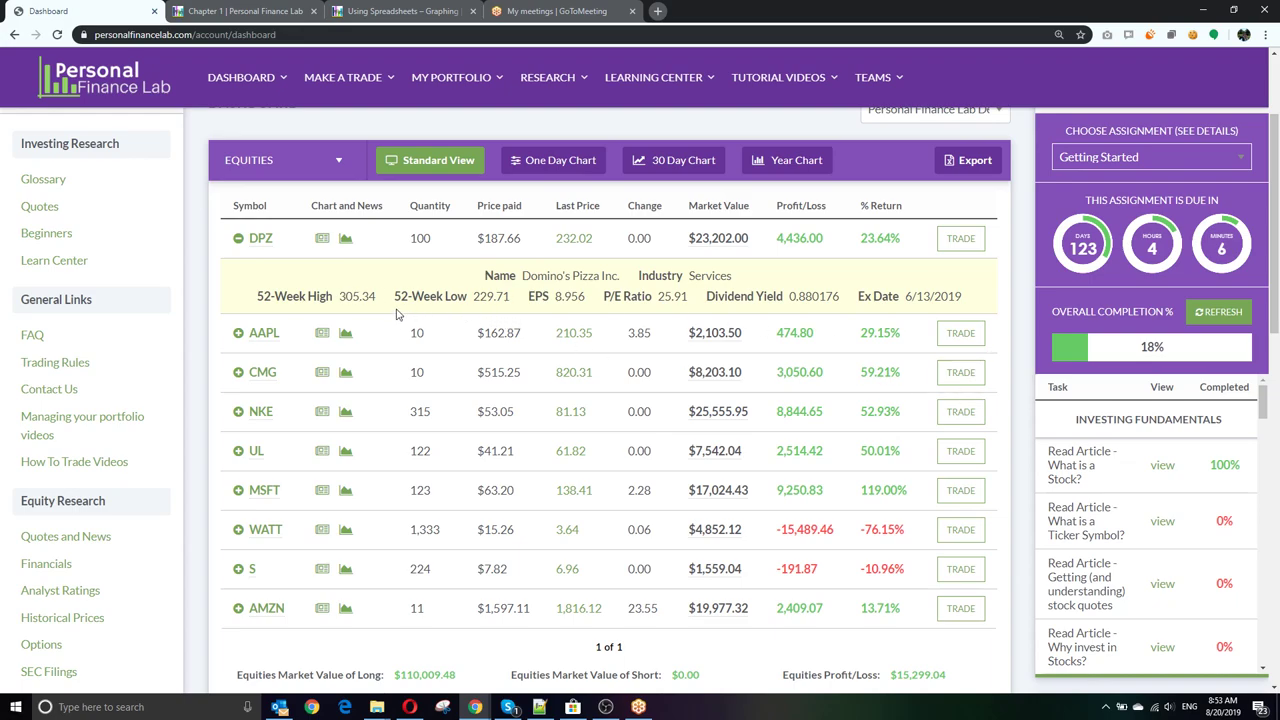
click(239, 238)
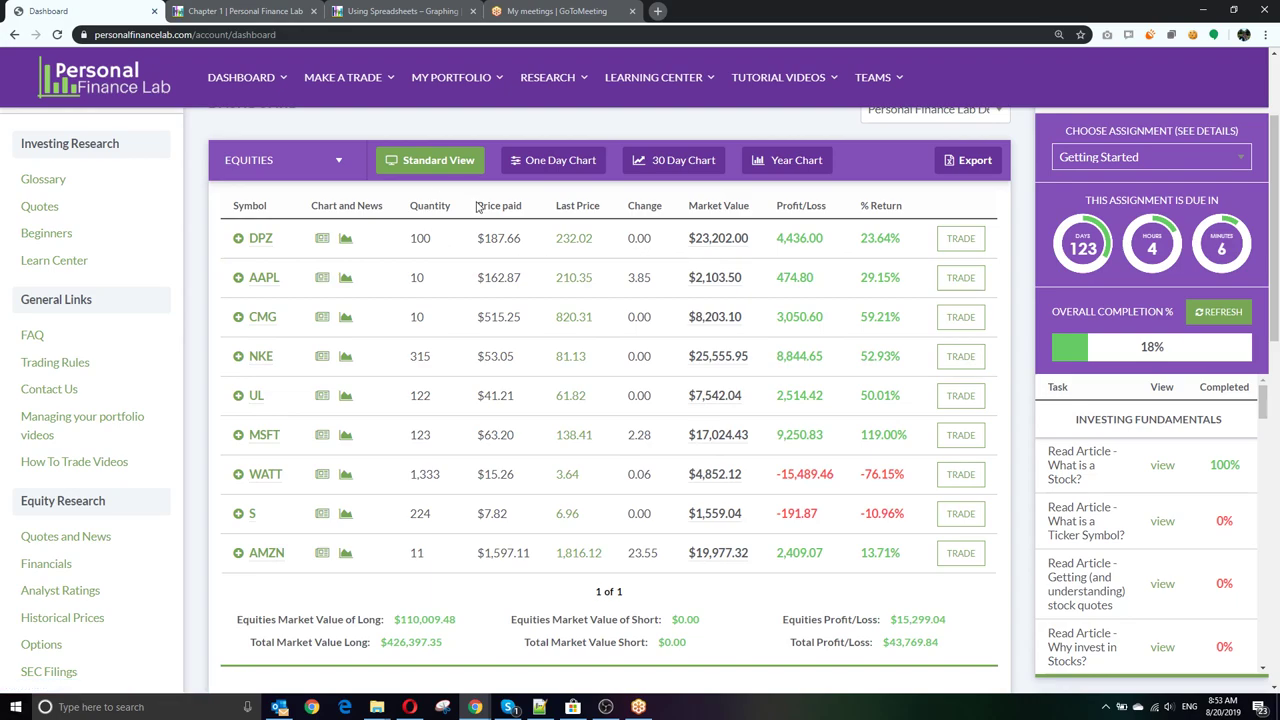
click(577, 163)
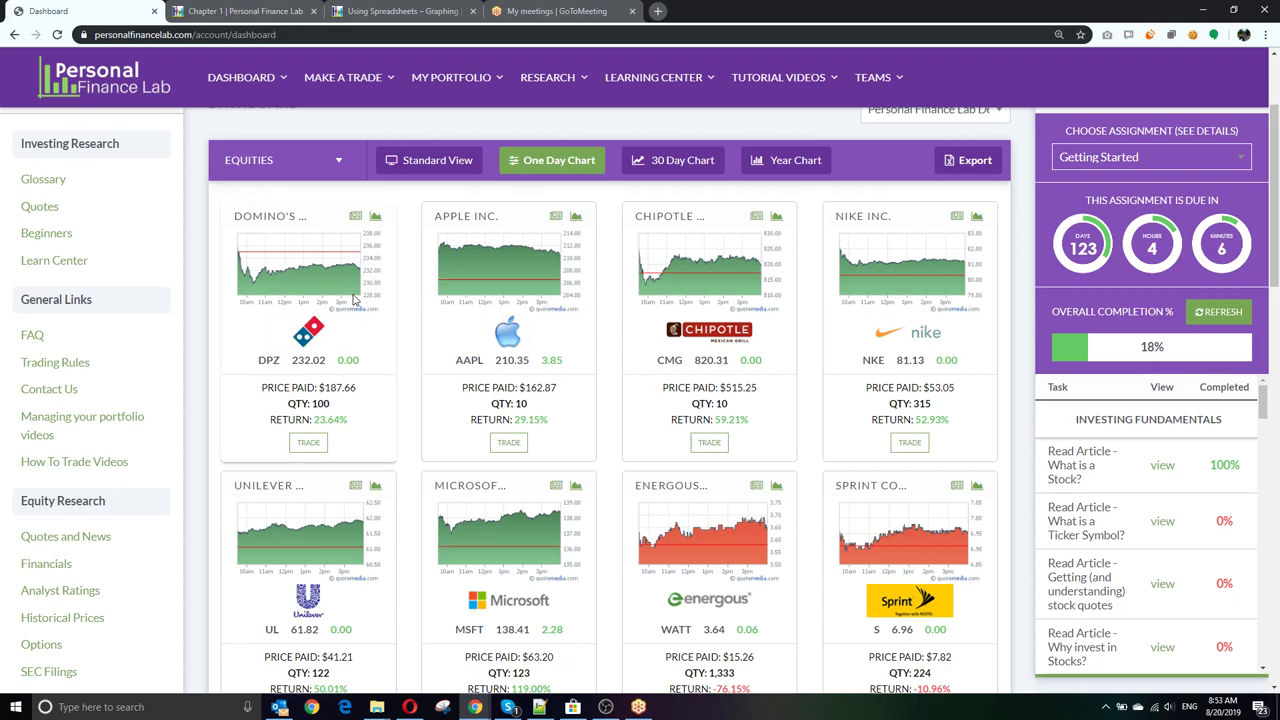
scroll(600, 350, down, 2)
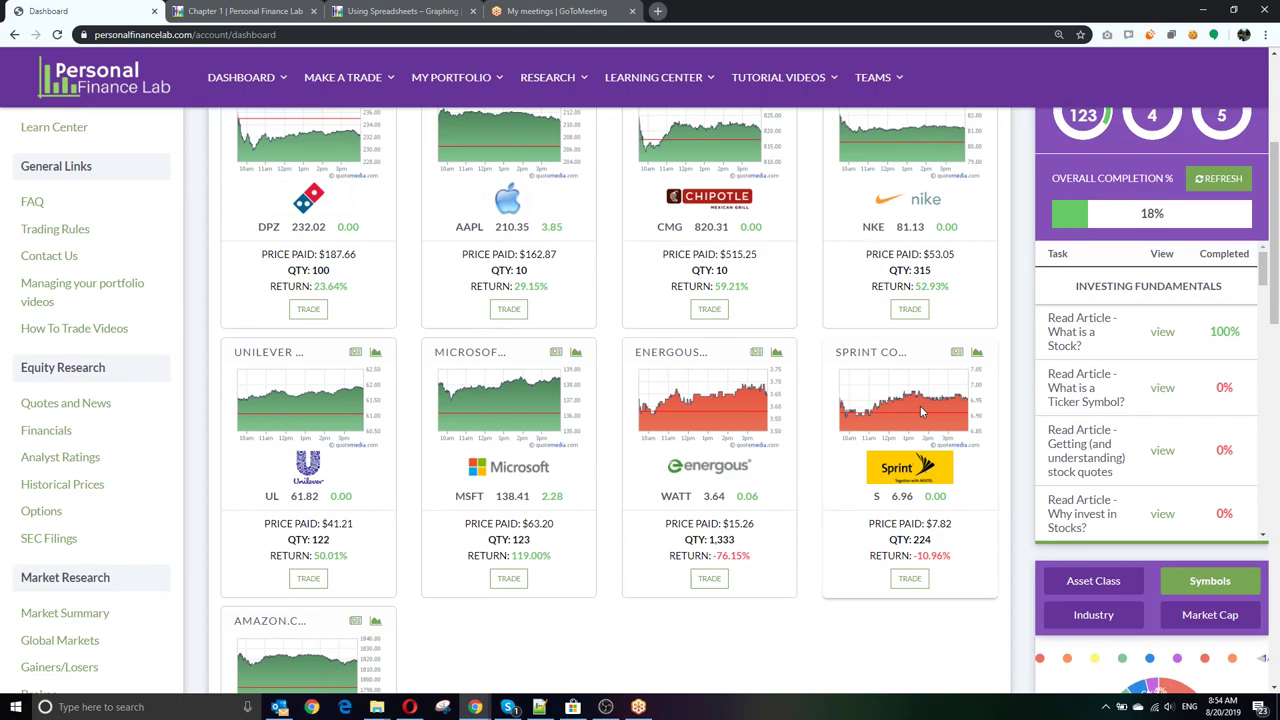
scroll(798, 405, up, 4)
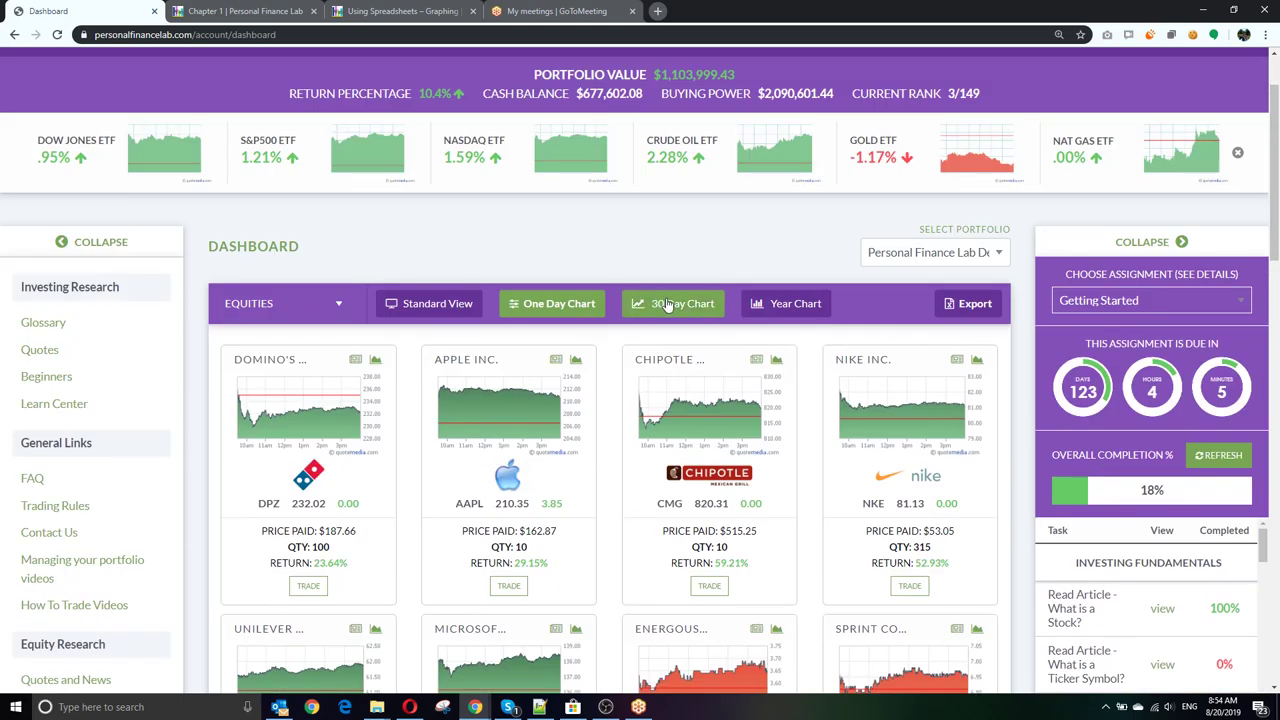
click(668, 305)
click(781, 312)
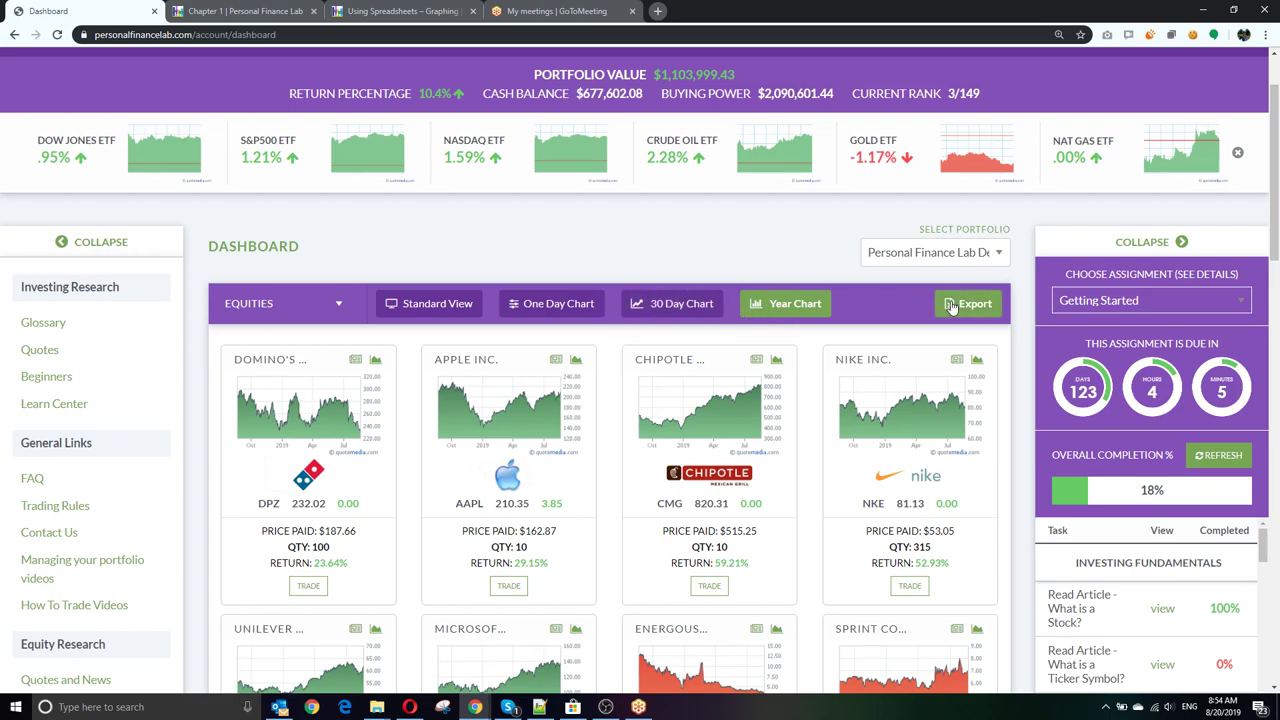
Step: Try the spreadsheet and Google Drive export options, then close Export without exporting
click(952, 306)
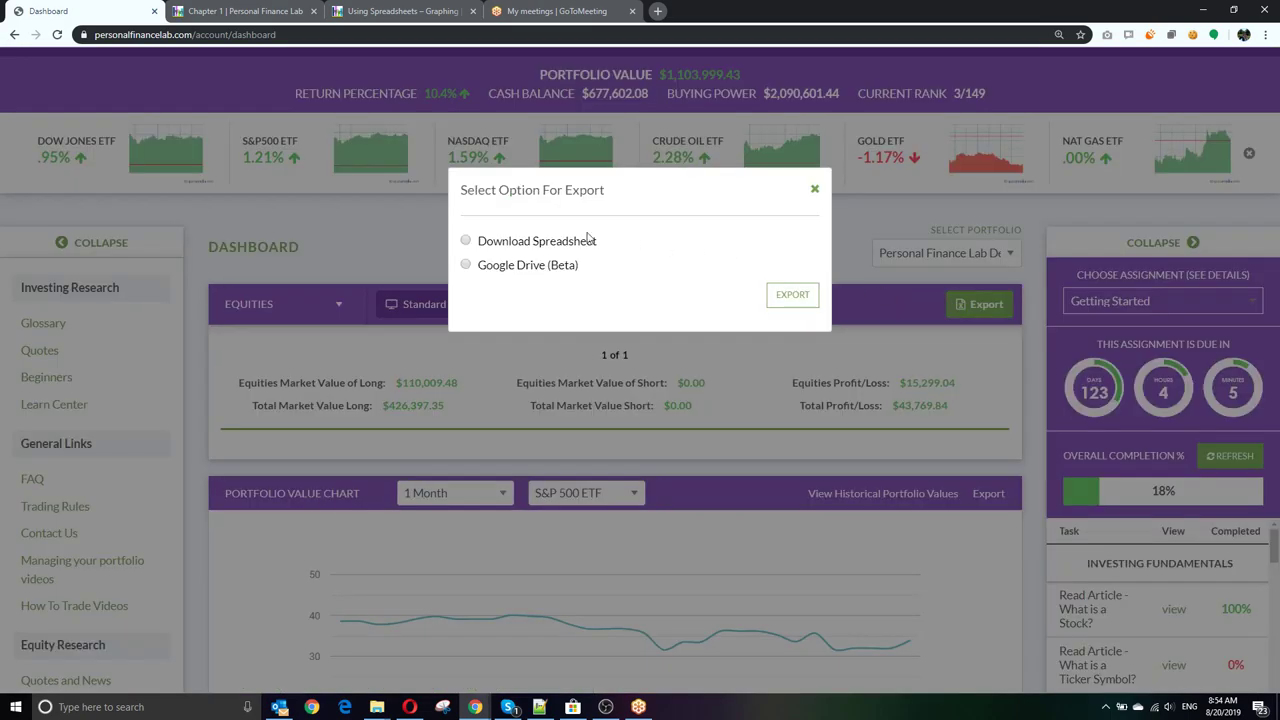
click(467, 241)
click(467, 265)
click(466, 241)
click(815, 189)
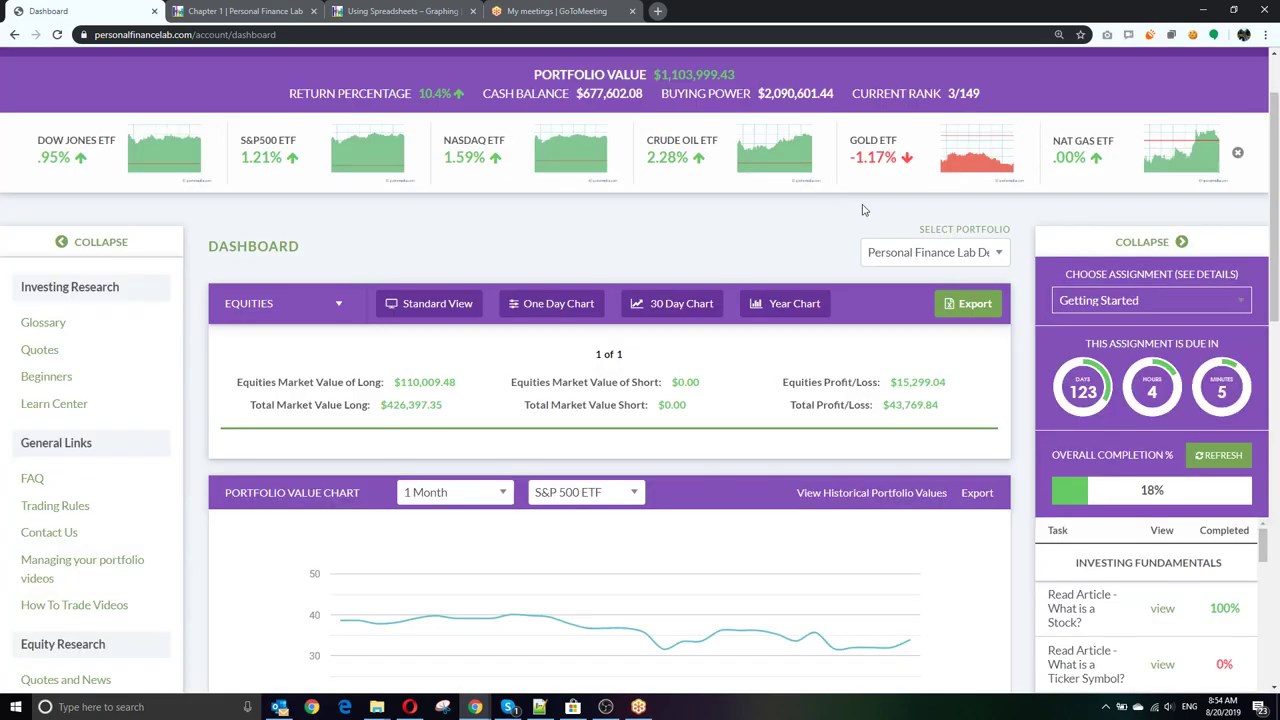
Step: Compare the portfolio value chart against the Oil ETF (USO) benchmark
scroll(686, 365, down, 3)
mouse_move(396, 354)
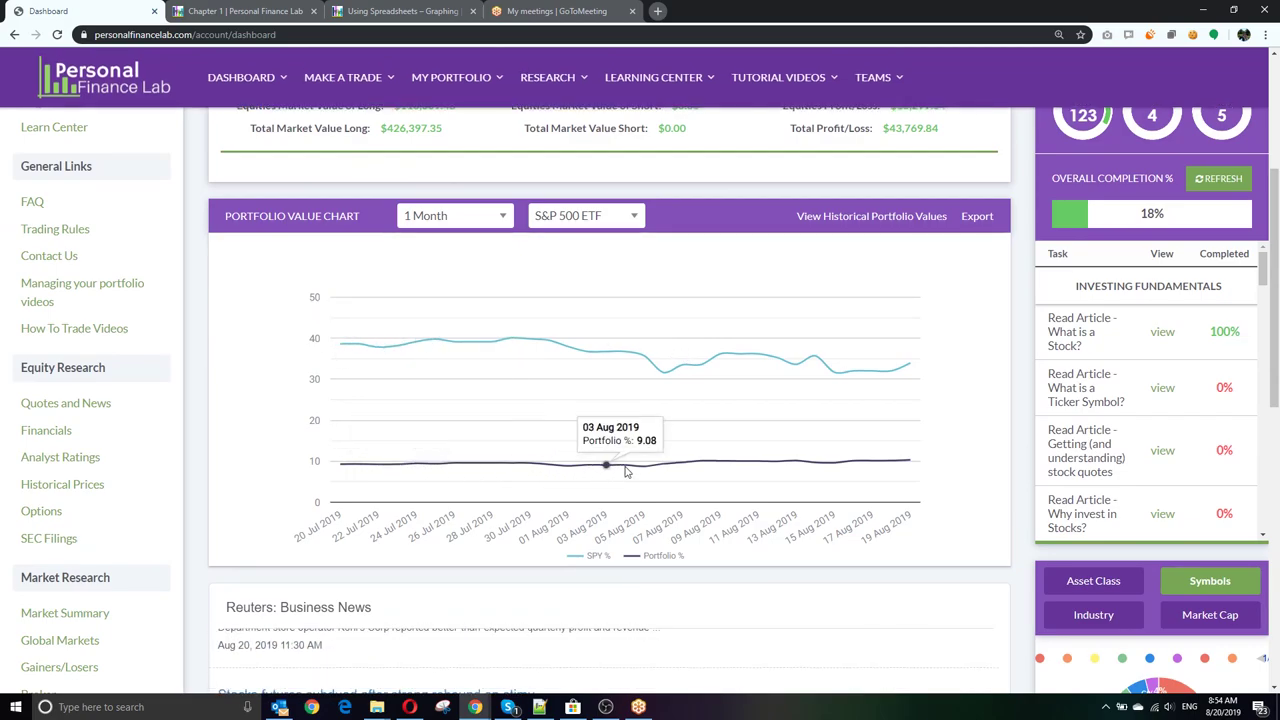
click(595, 218)
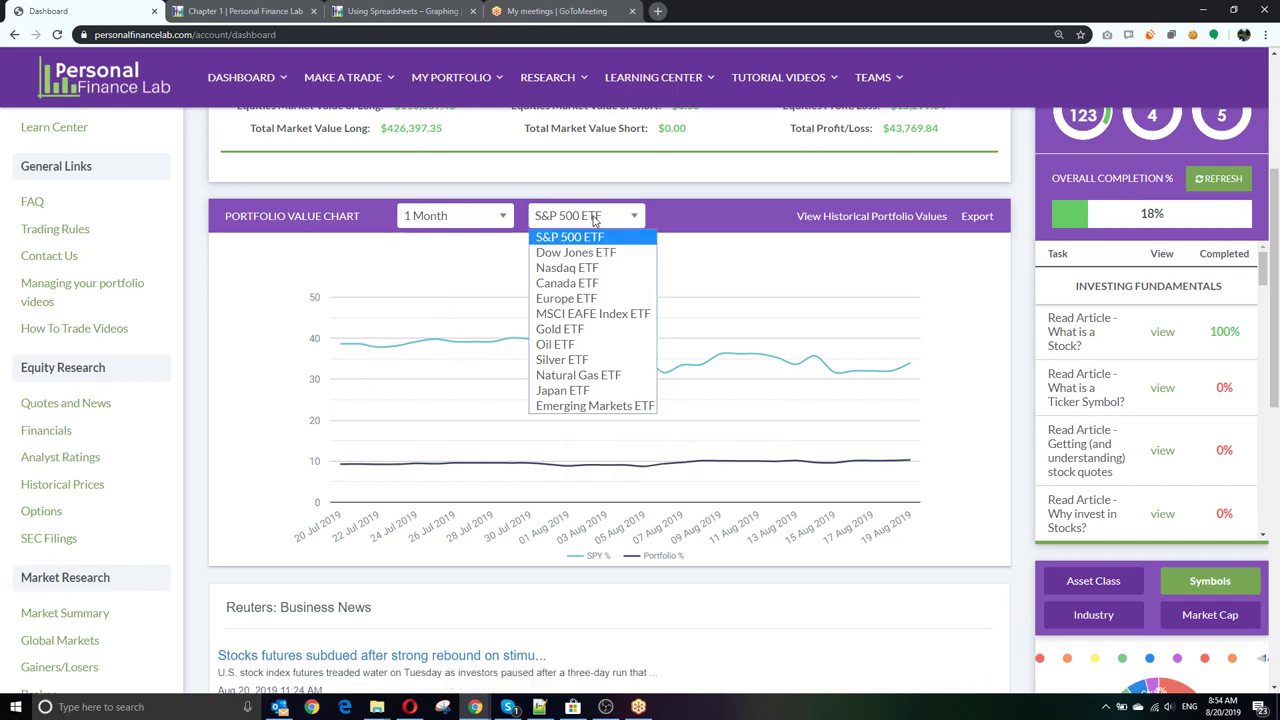
click(575, 346)
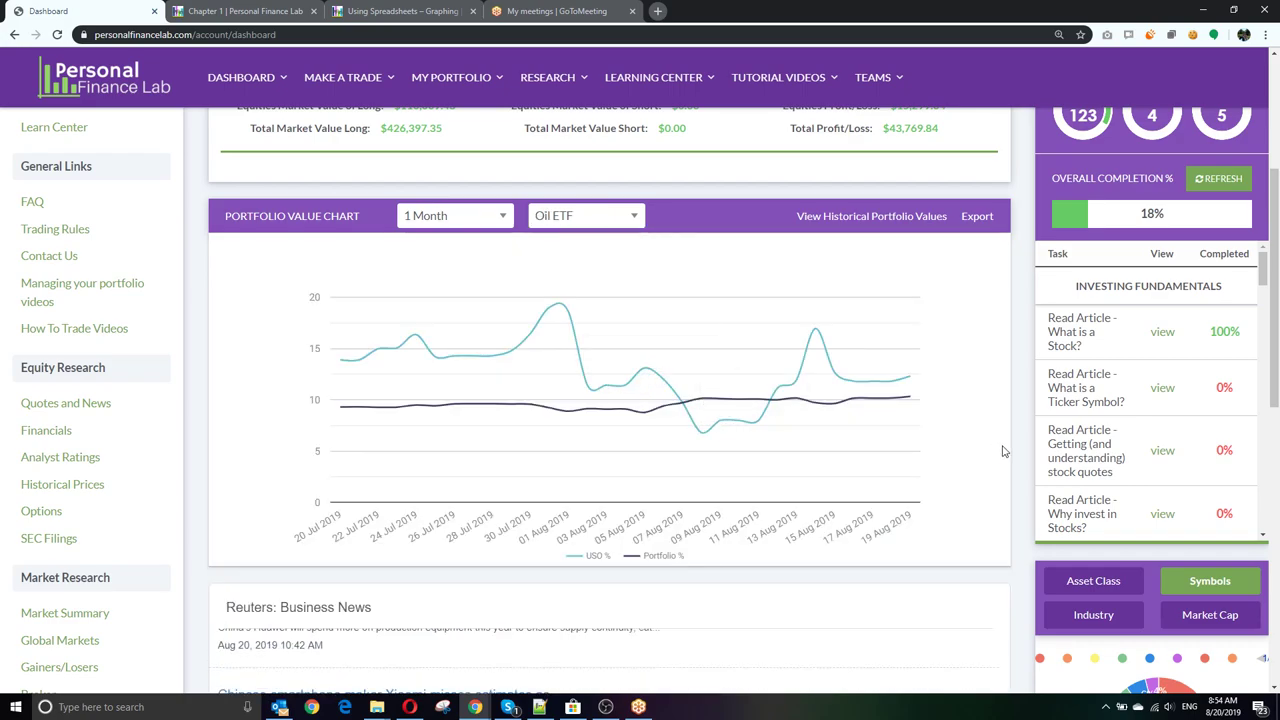
Step: Break the holdings pie chart down by Asset Class, then Industry, then Market Cap
scroll(1000, 449, down, 2)
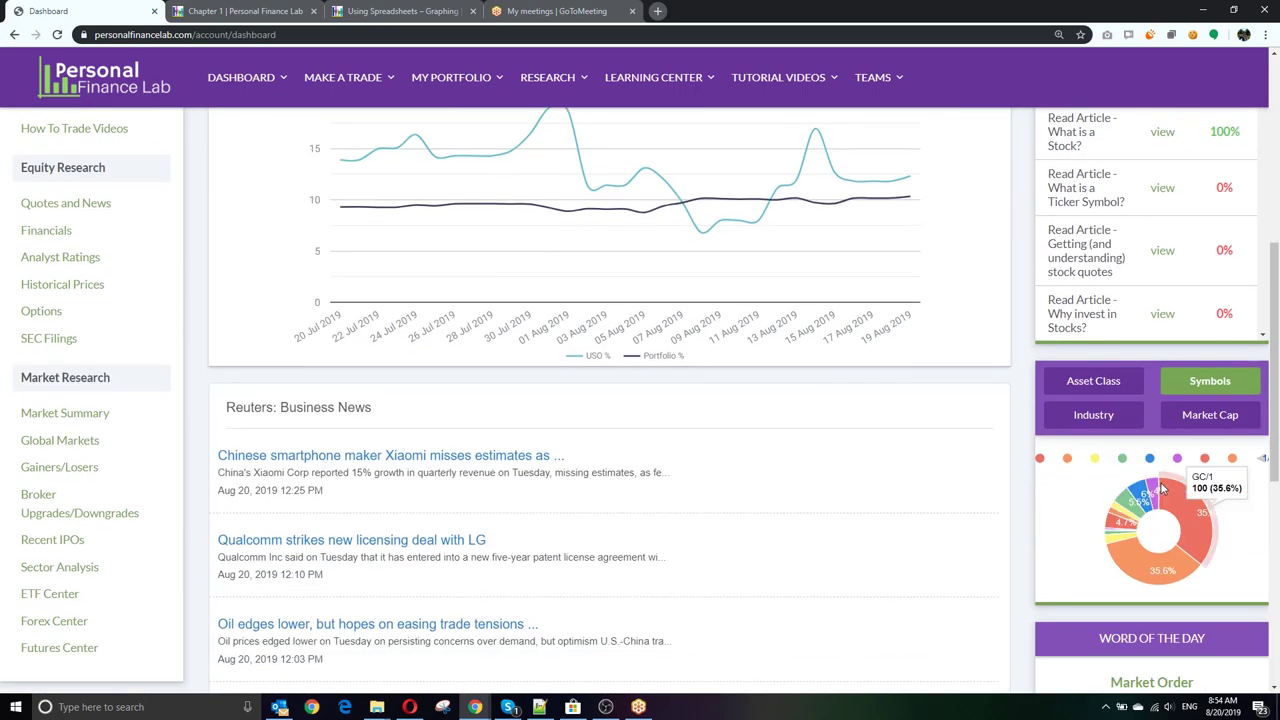
mouse_move(1125, 512)
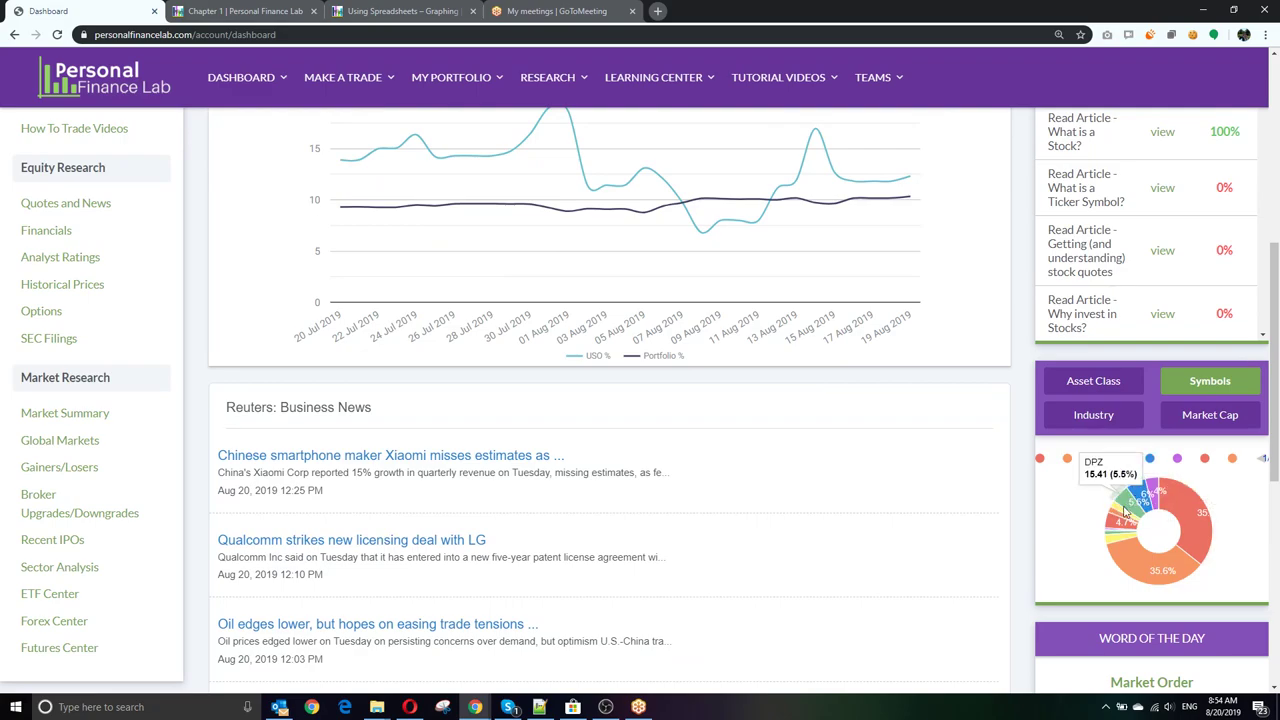
click(1090, 383)
mouse_move(1138, 516)
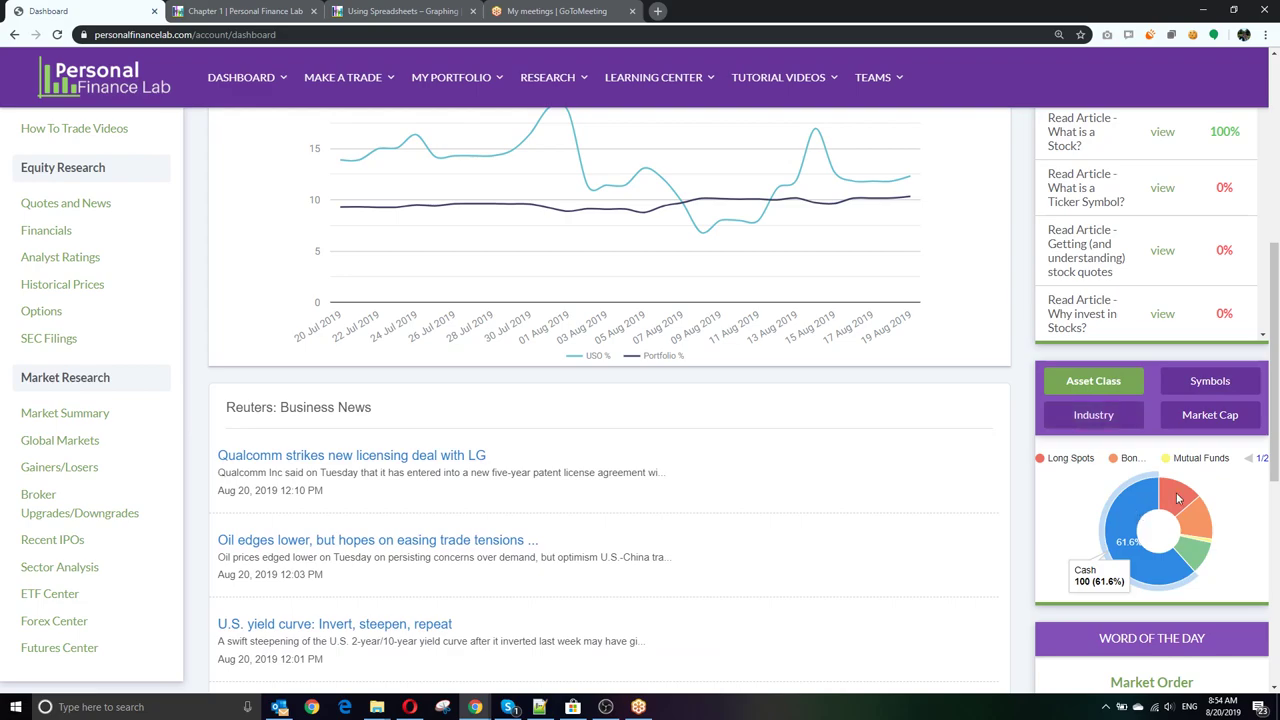
mouse_move(1189, 562)
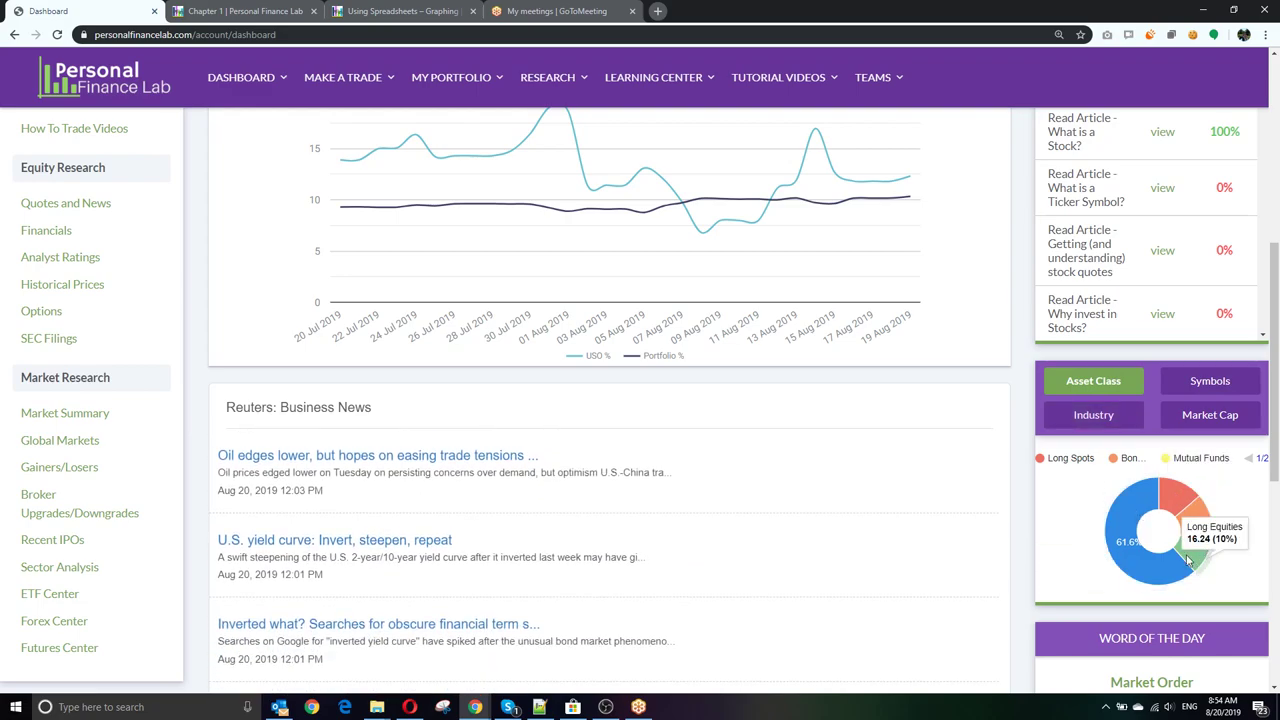
click(1093, 418)
mouse_move(1188, 500)
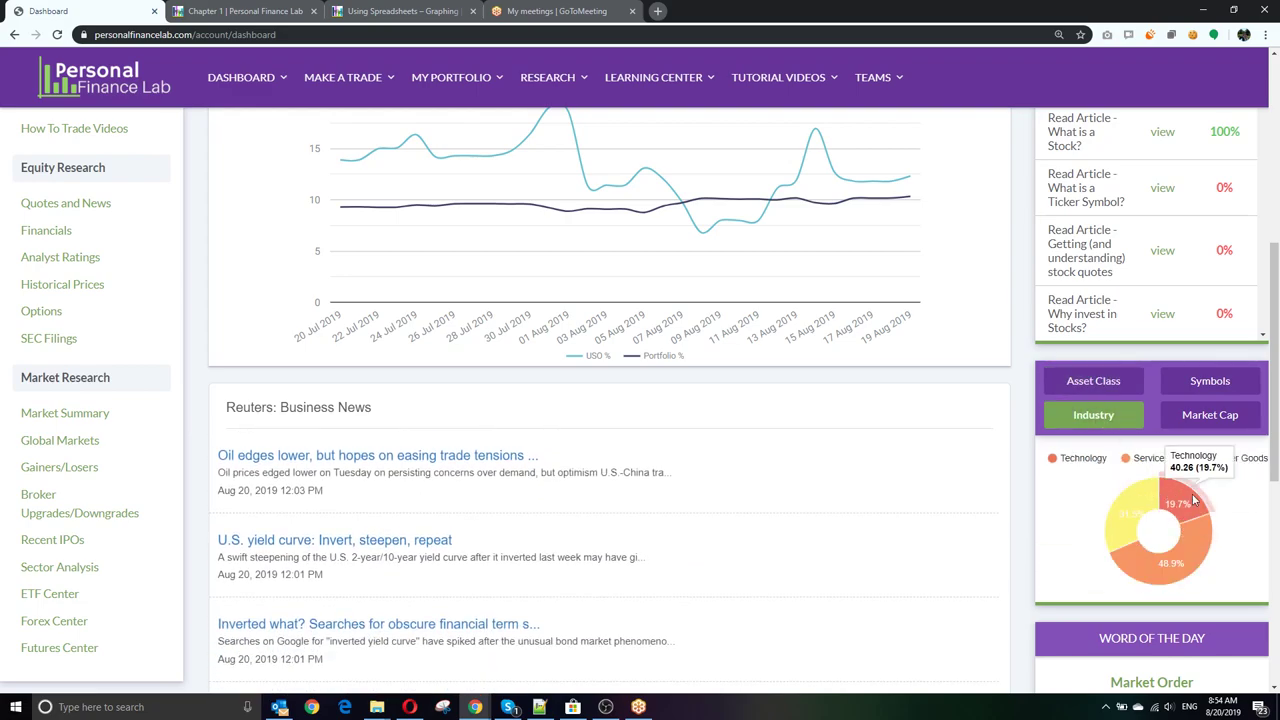
click(1210, 415)
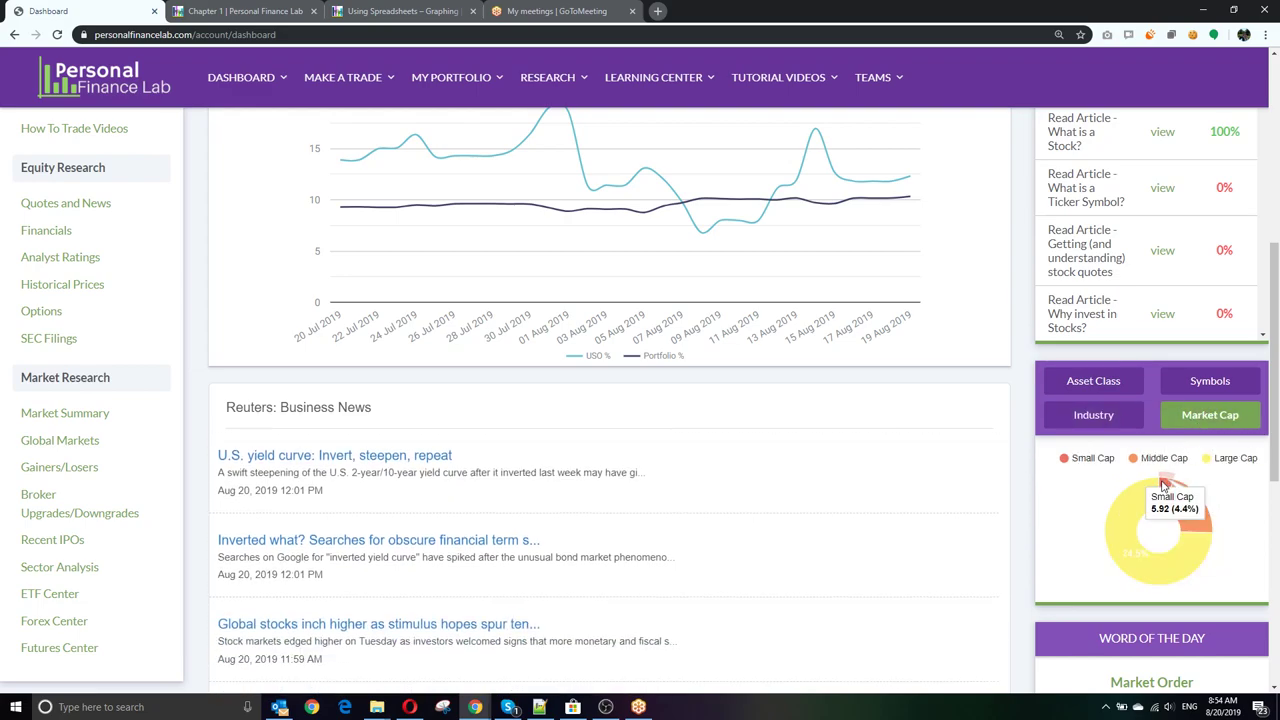
scroll(762, 451, down, 1)
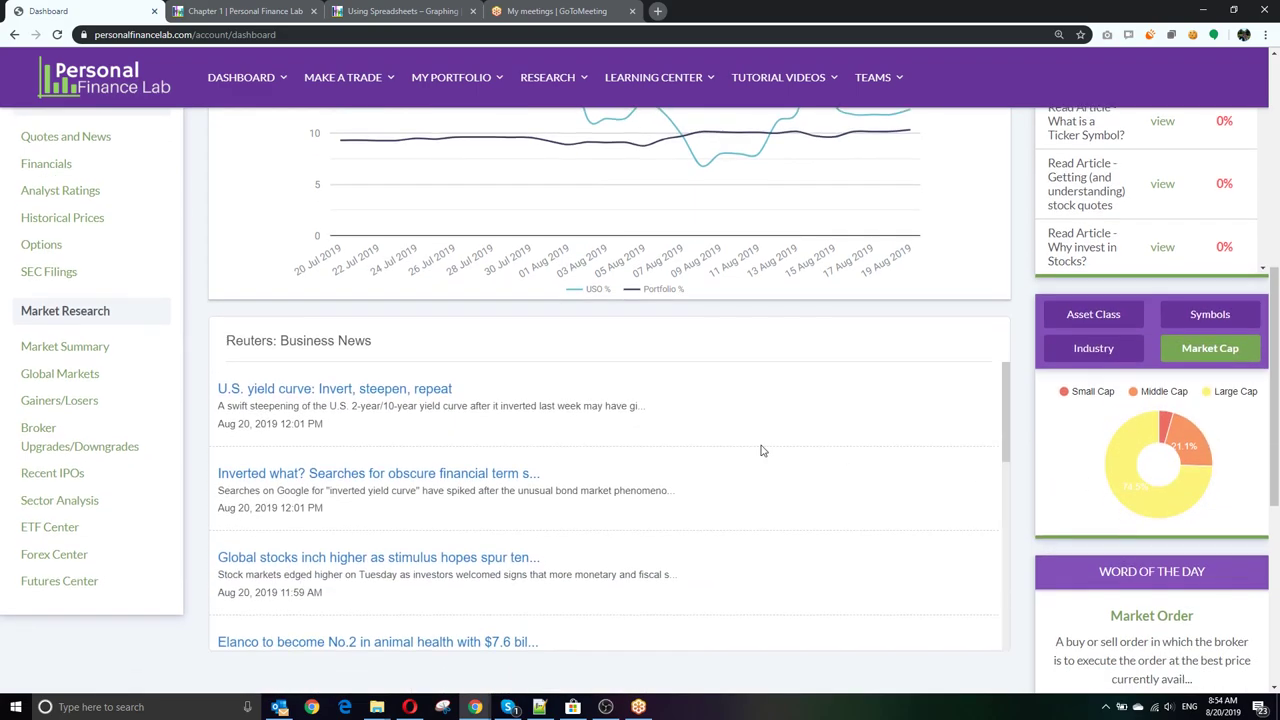
scroll(762, 451, up, 8)
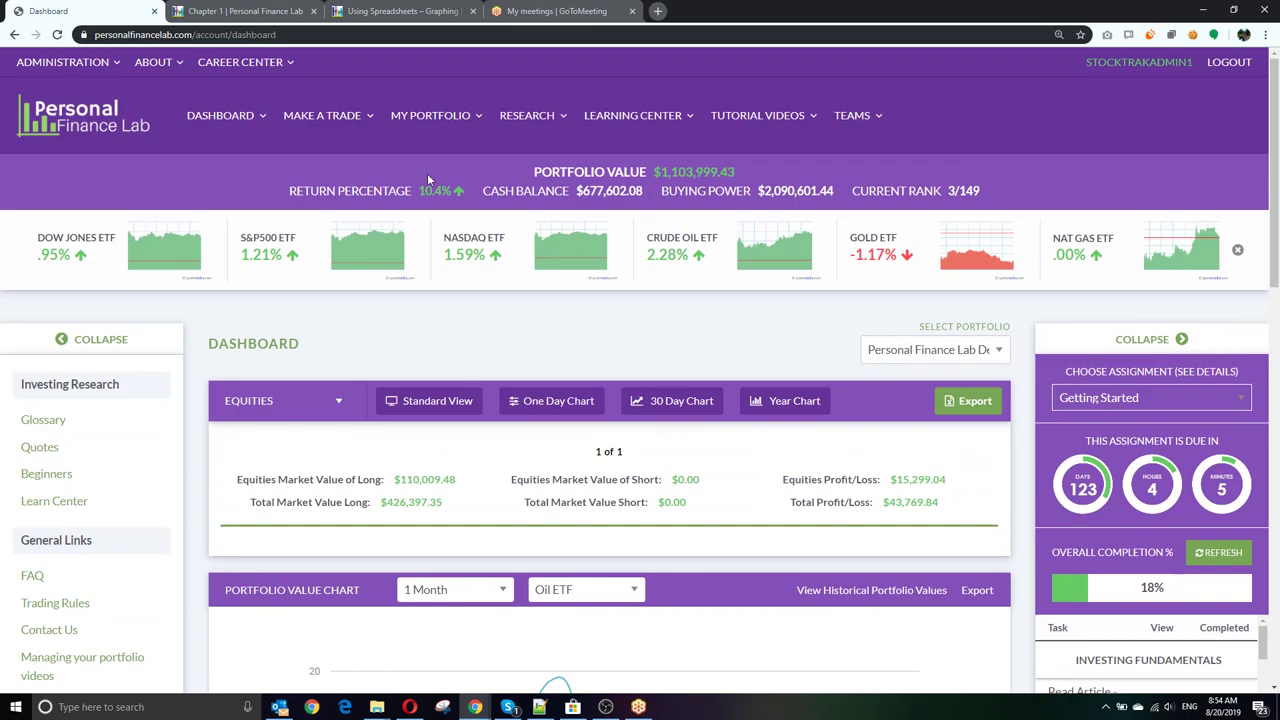
Step: Open Open Positions and review the nine holdings, from DPZ and AAPL to S and AMZN
mouse_move(418, 125)
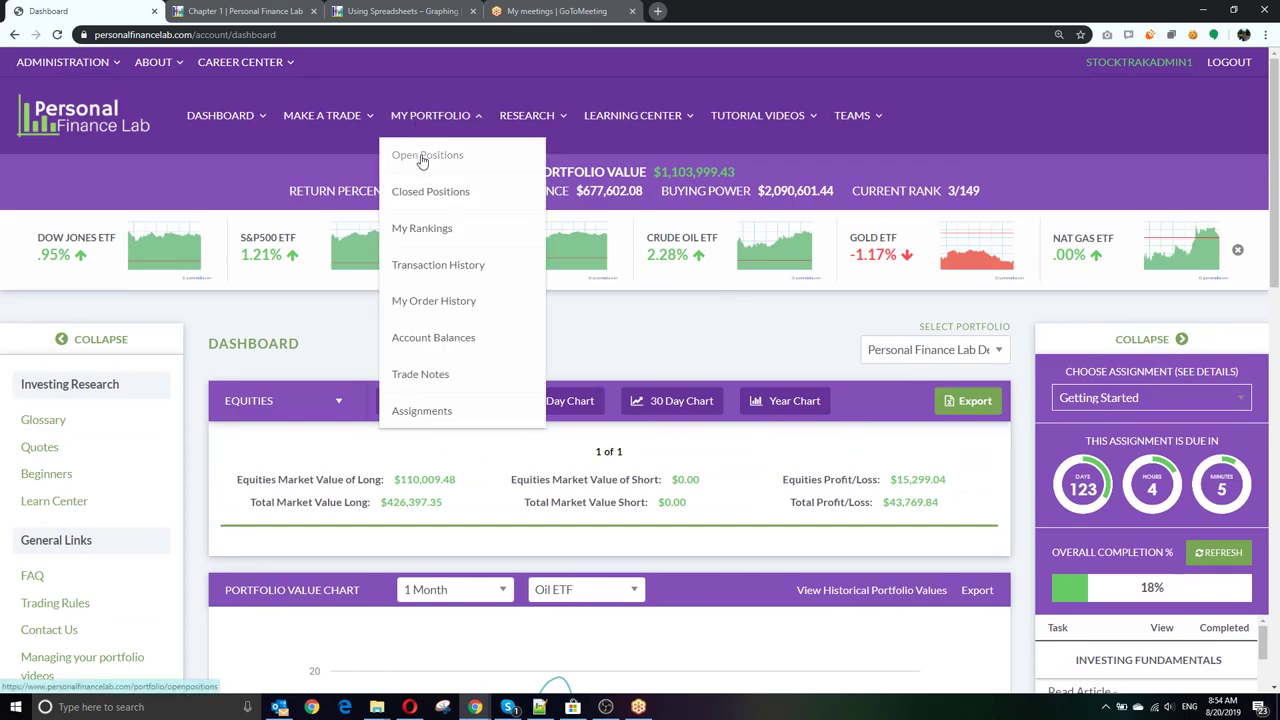
click(421, 157)
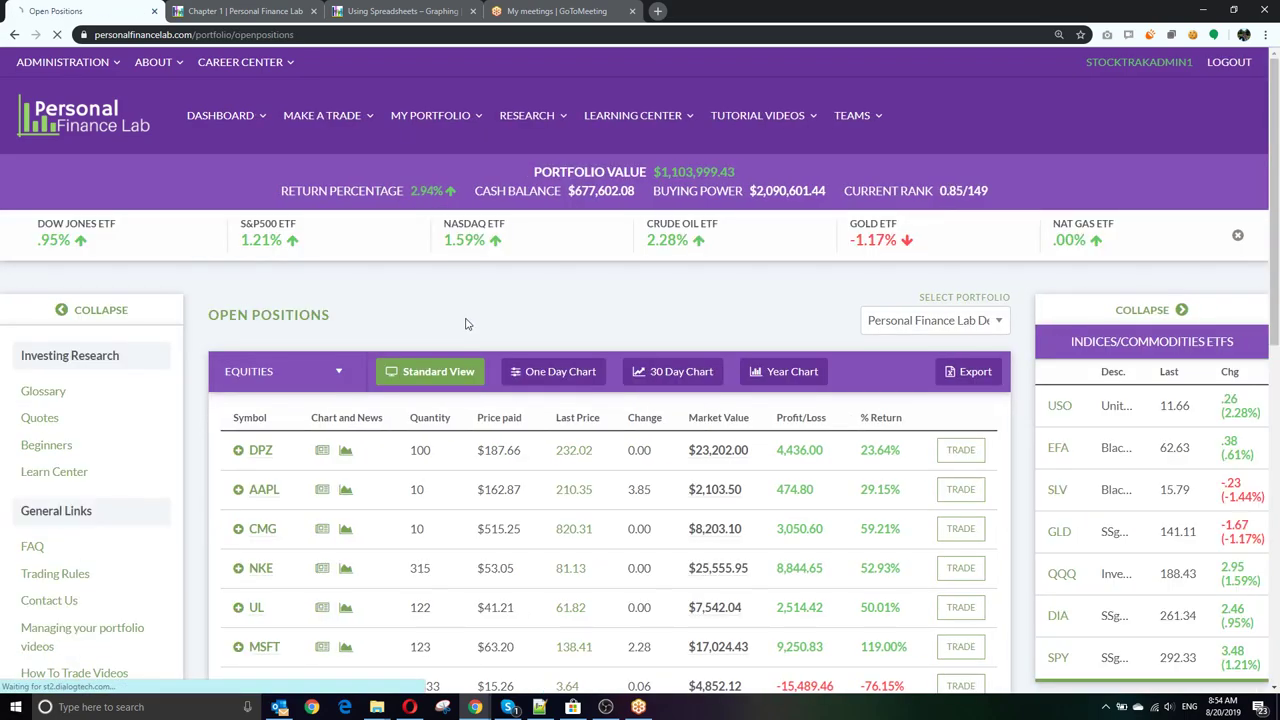
scroll(470, 320, down, 5)
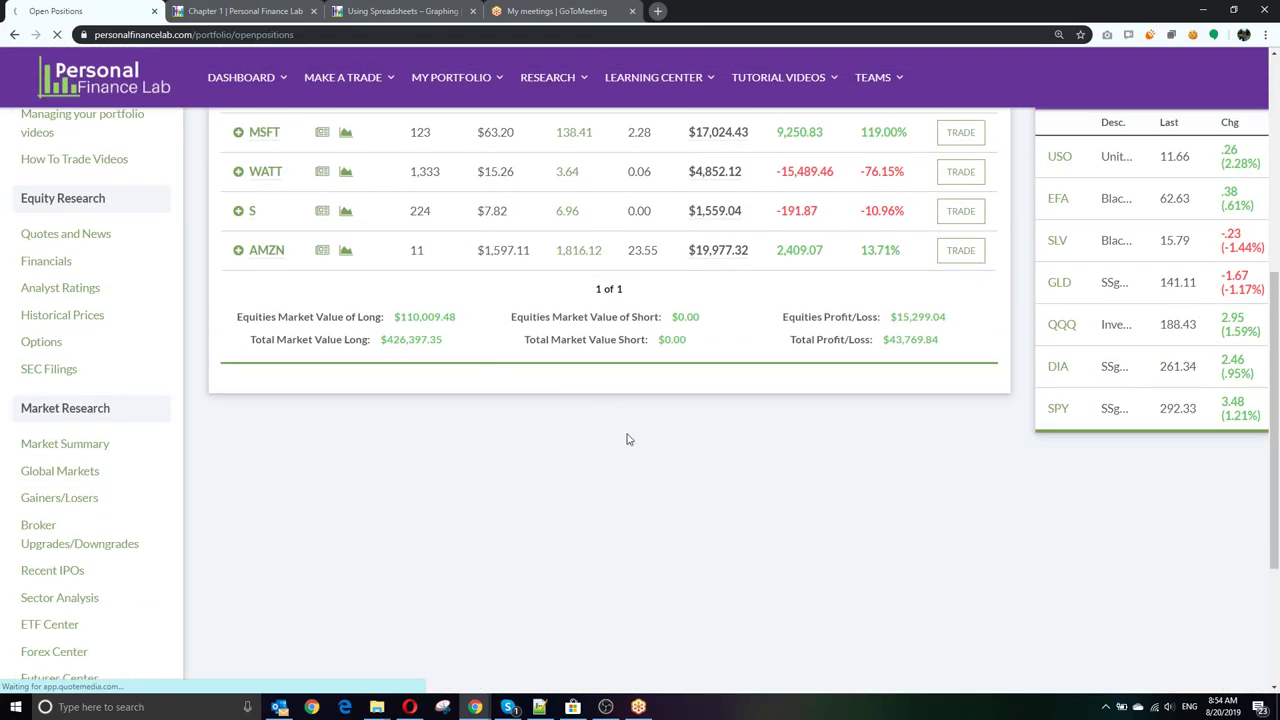
scroll(674, 474, up, 5)
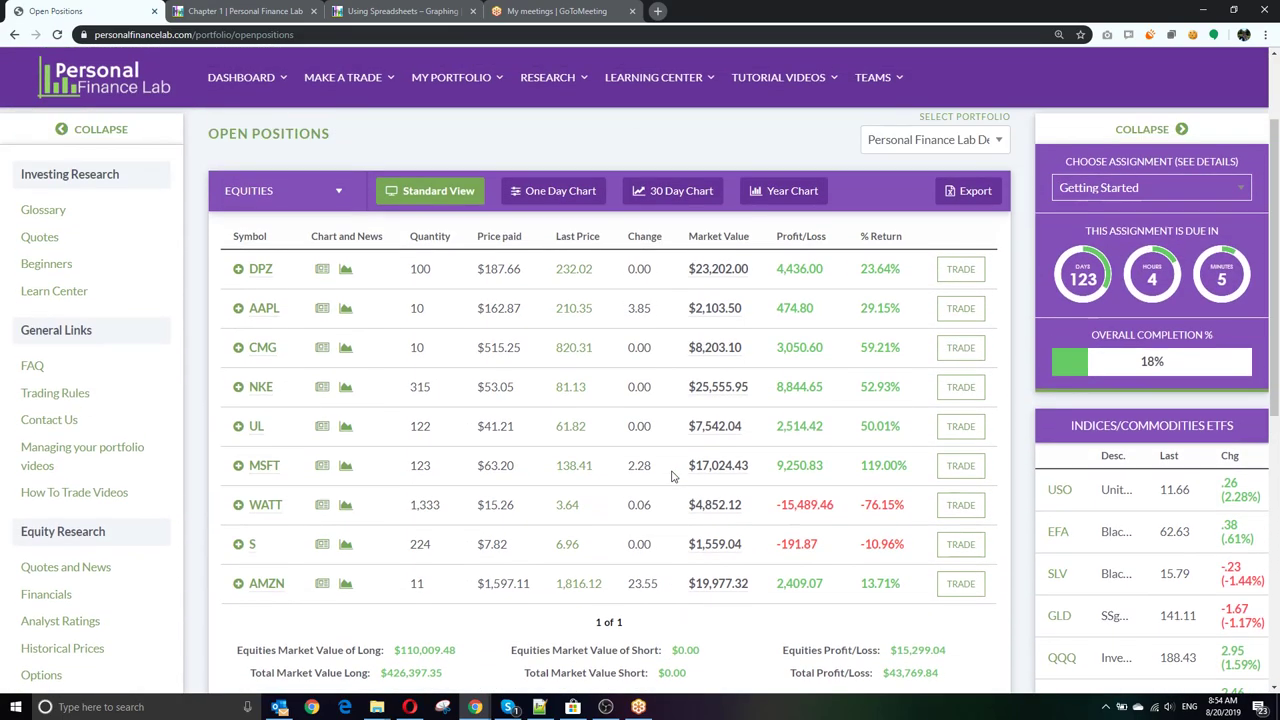
scroll(551, 391, up, 2)
click(418, 120)
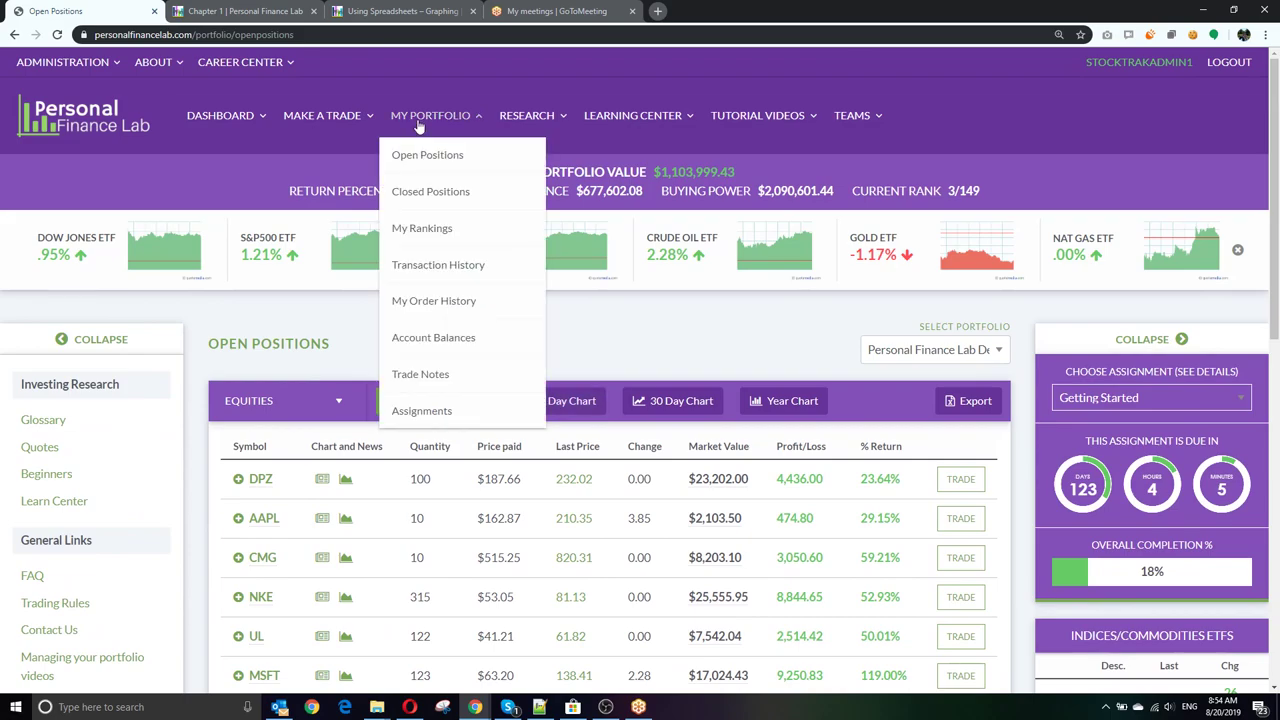
Step: Open Closed Positions and zoom the browser out one step to view the four losing trades
click(430, 191)
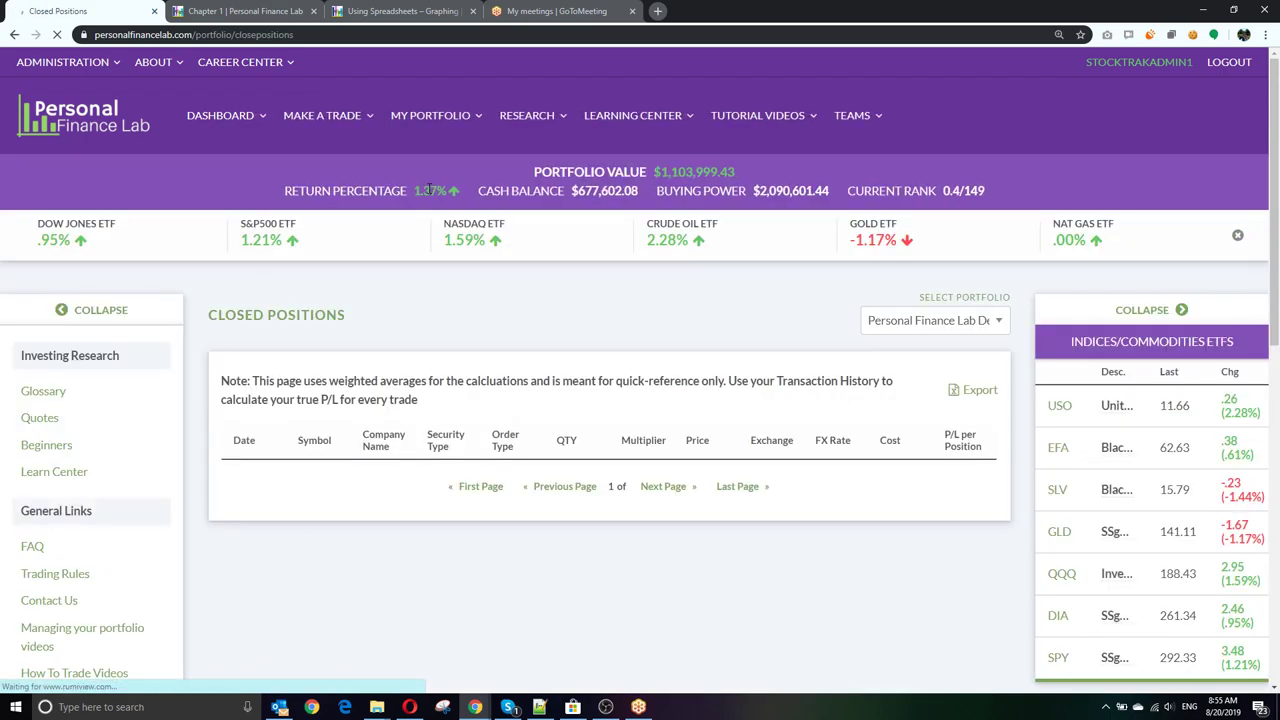
scroll(628, 361, down, 2)
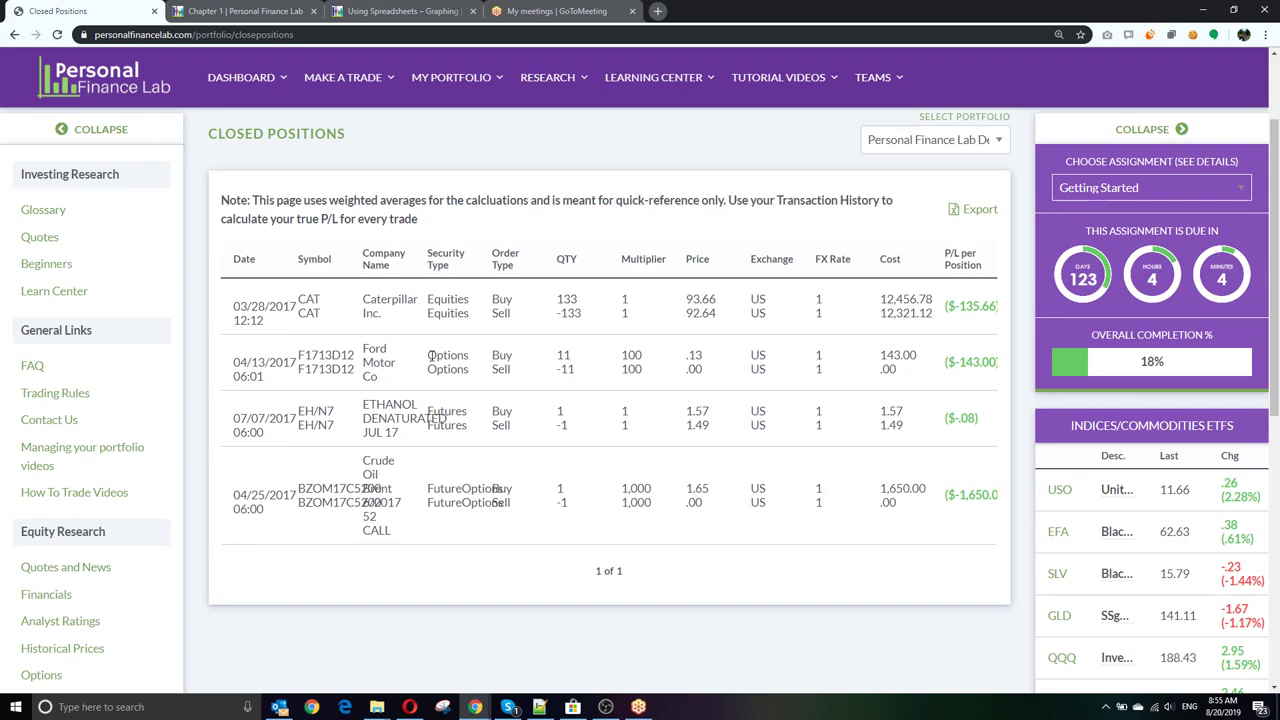
key(ctrl+minus)
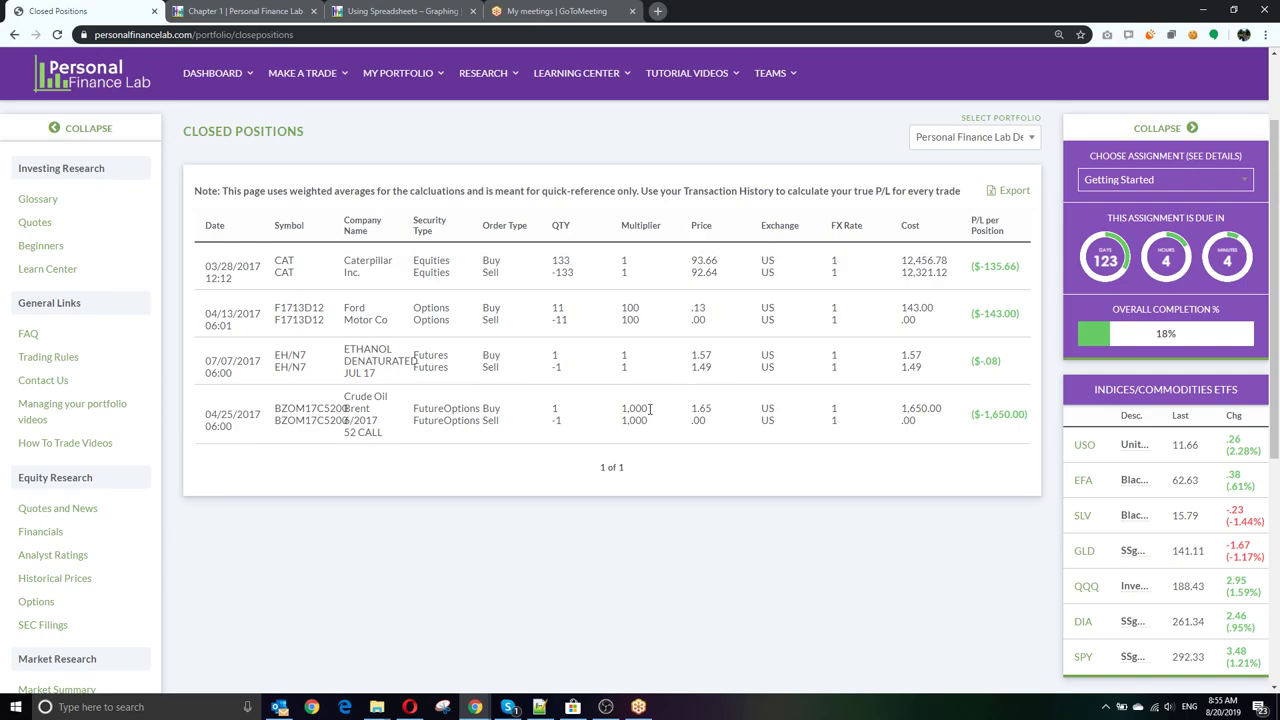
scroll(649, 409, up, 2)
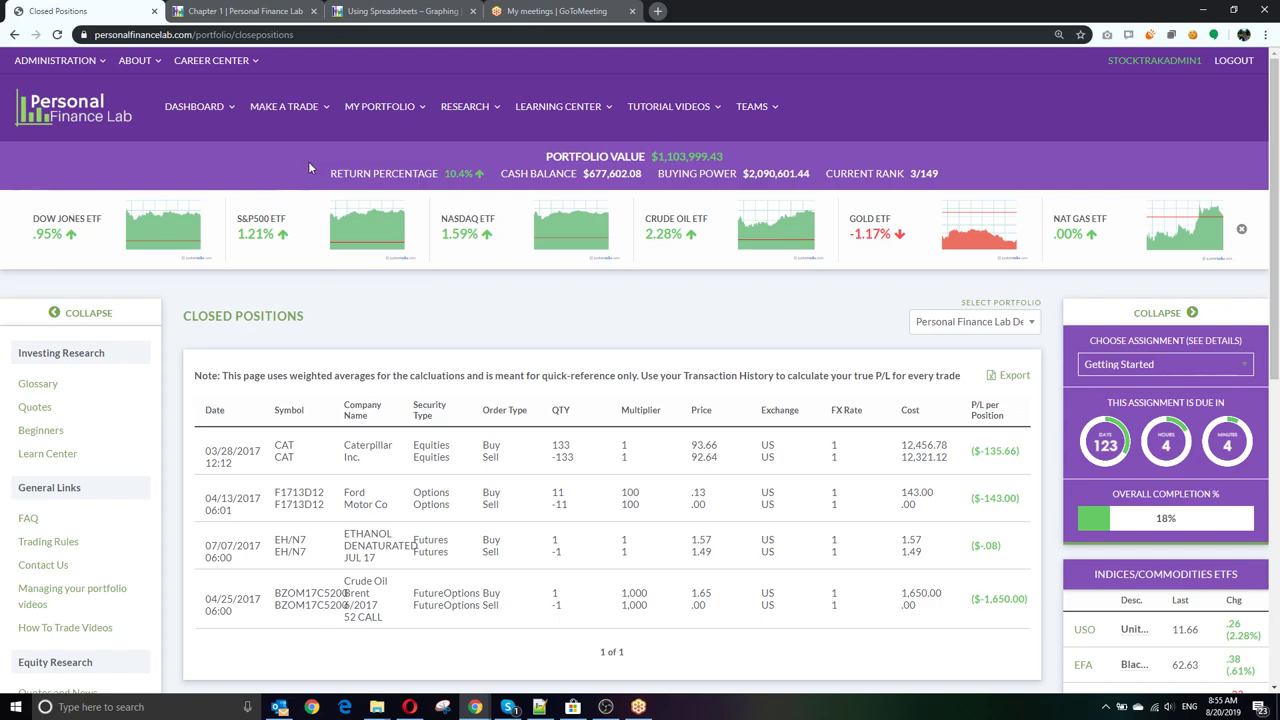
mouse_move(380, 110)
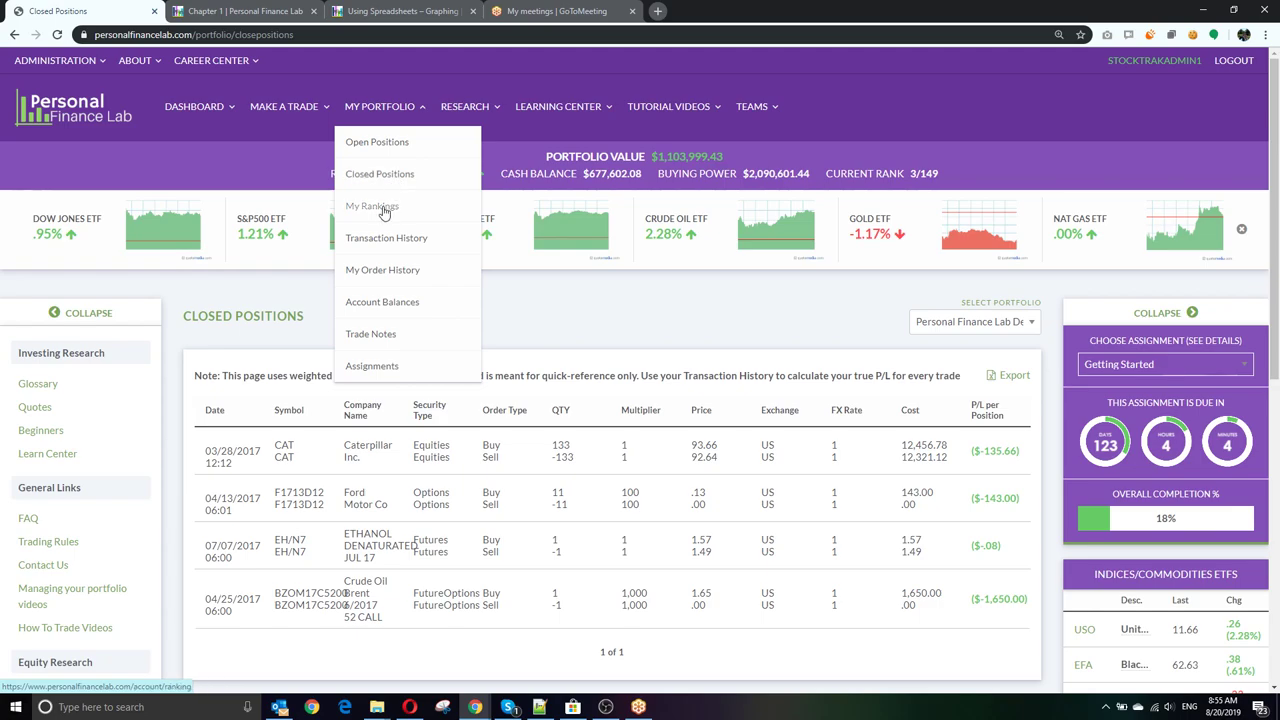
Step: Open My Rankings and view the Overall, Weekly, Monthly and Sharpe Ratio leaderboards
click(383, 207)
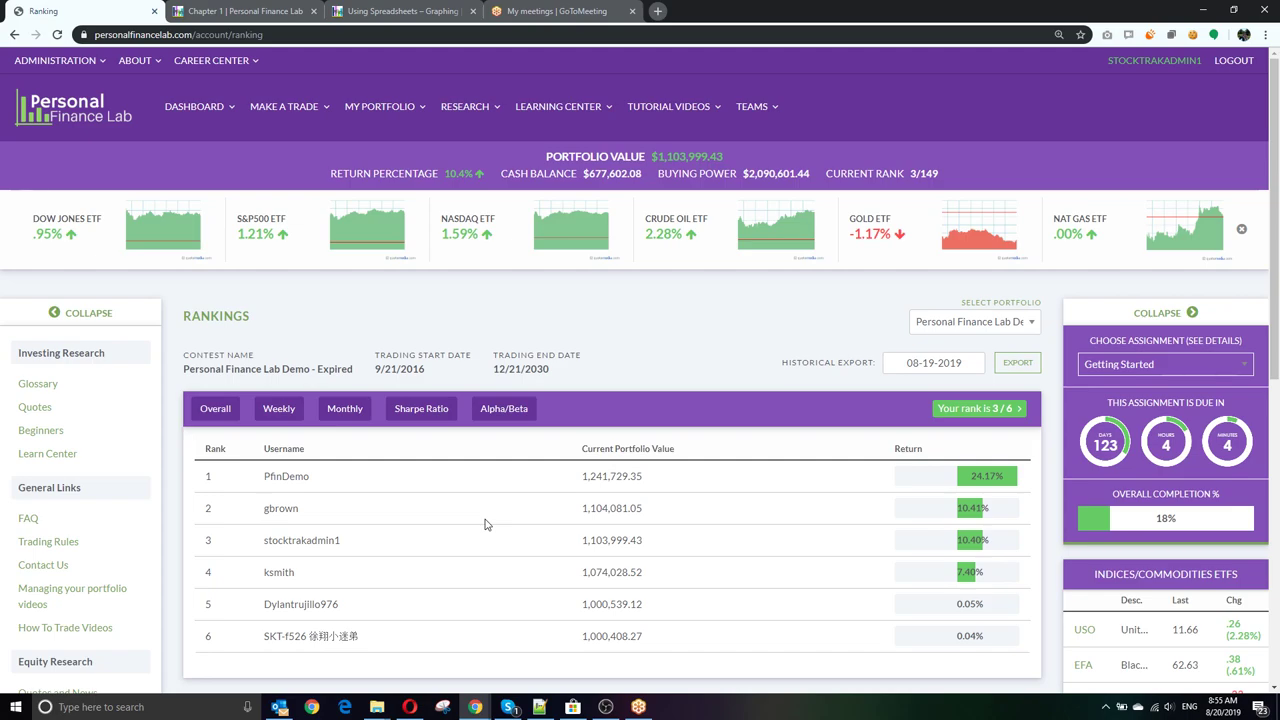
scroll(485, 524, down, 1)
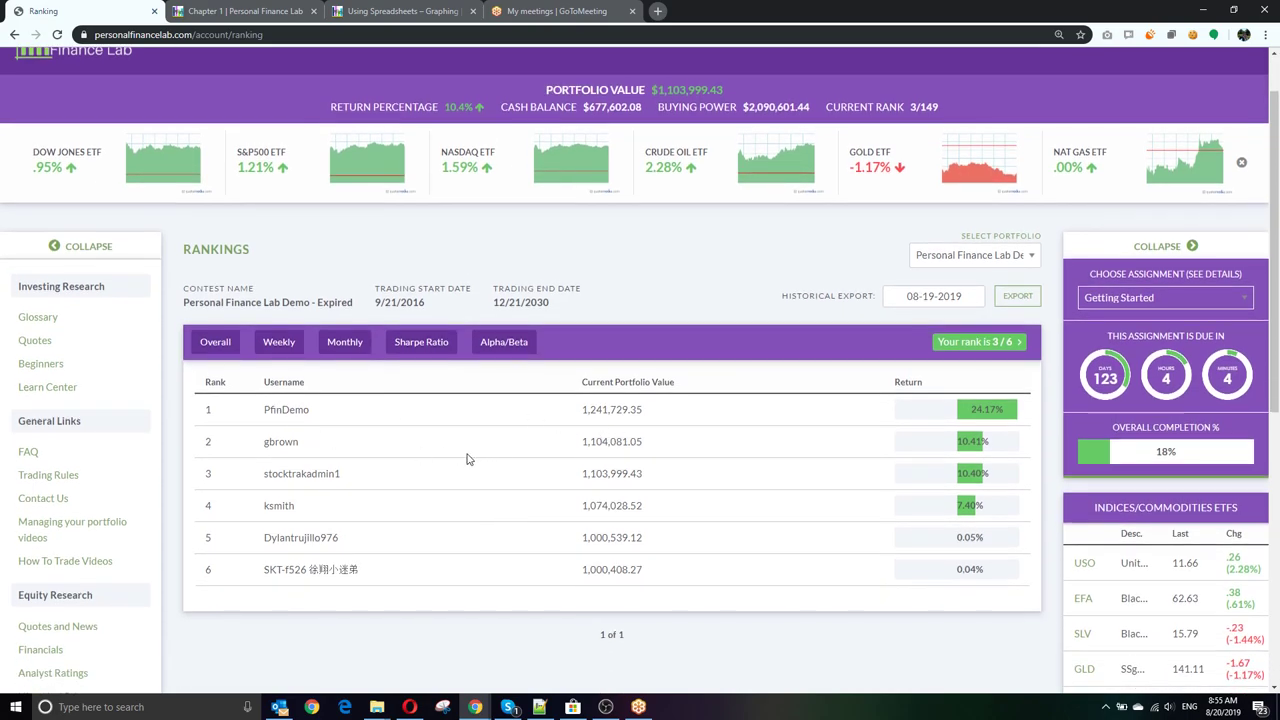
click(211, 347)
click(276, 346)
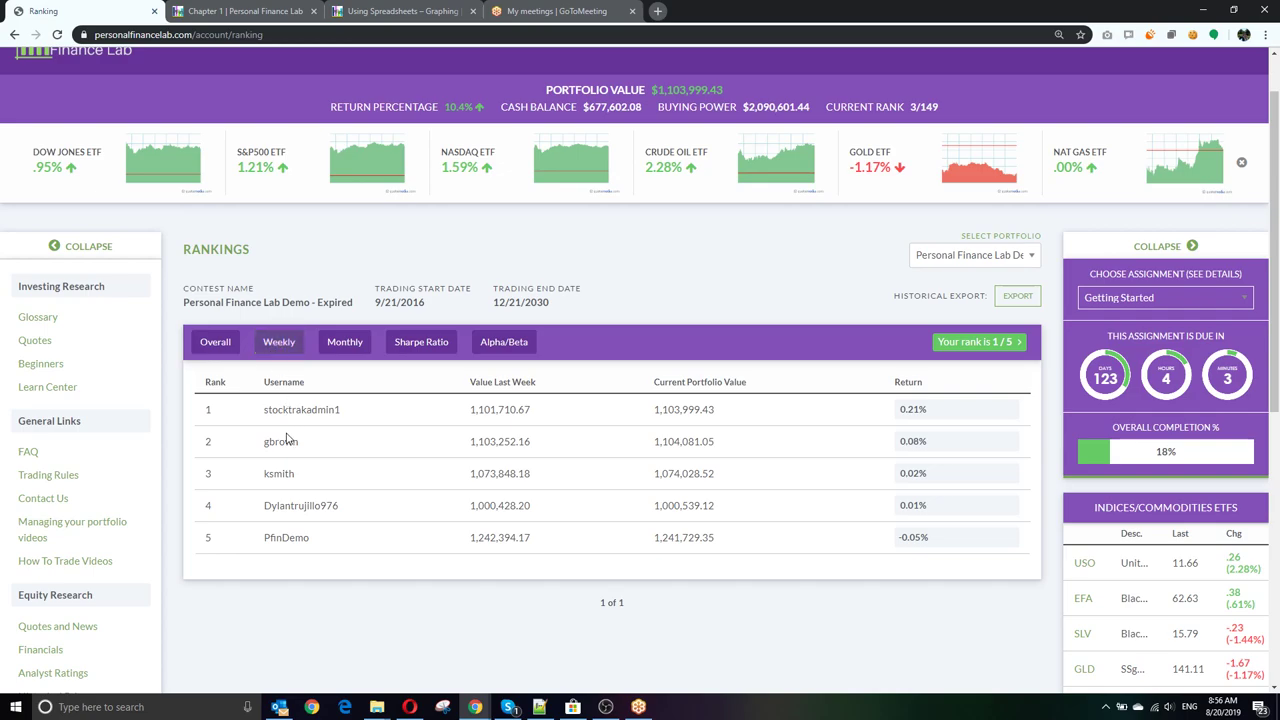
click(345, 343)
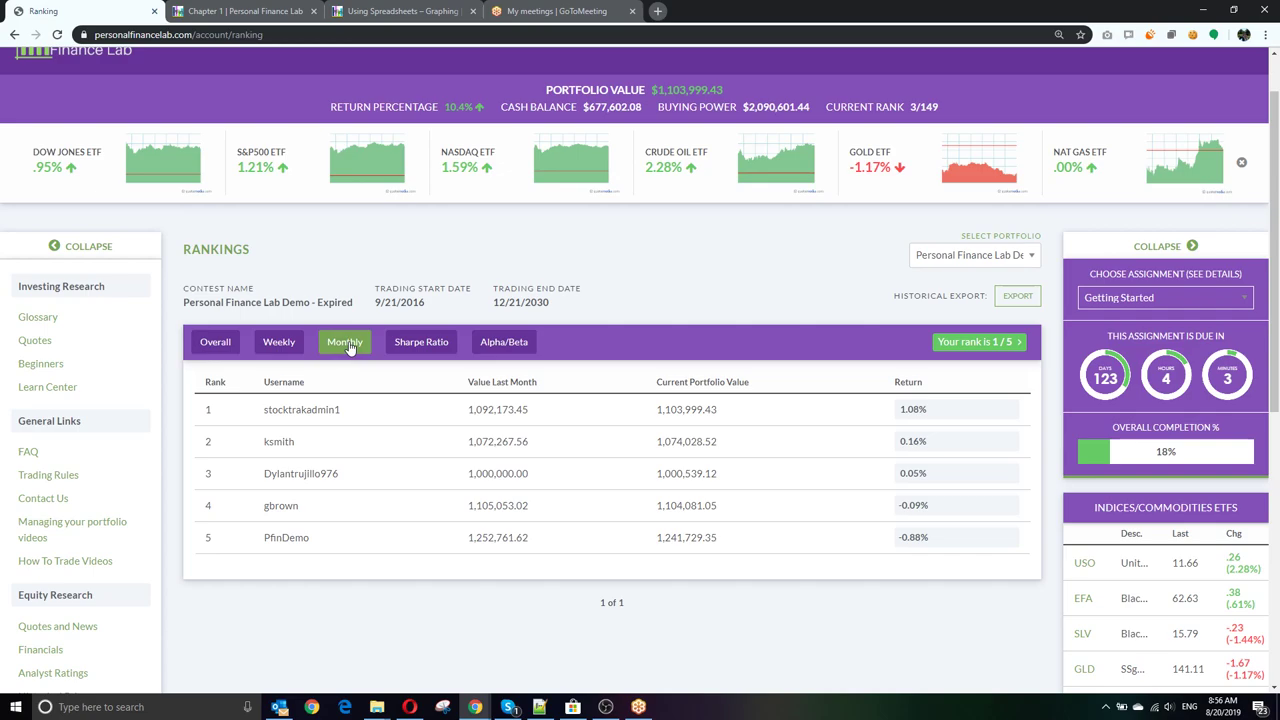
click(429, 346)
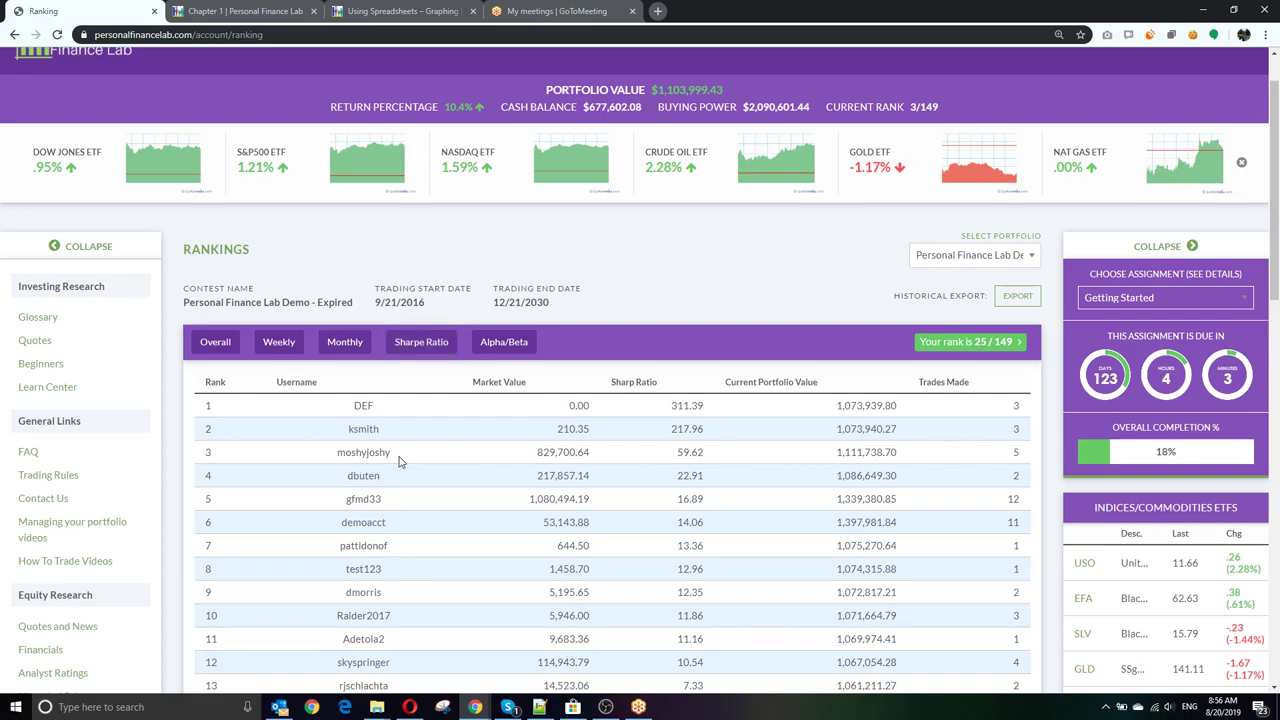
Step: Switch Rankings to the Overall tab, showing the six-player leaderboard led by 24.17%
click(226, 348)
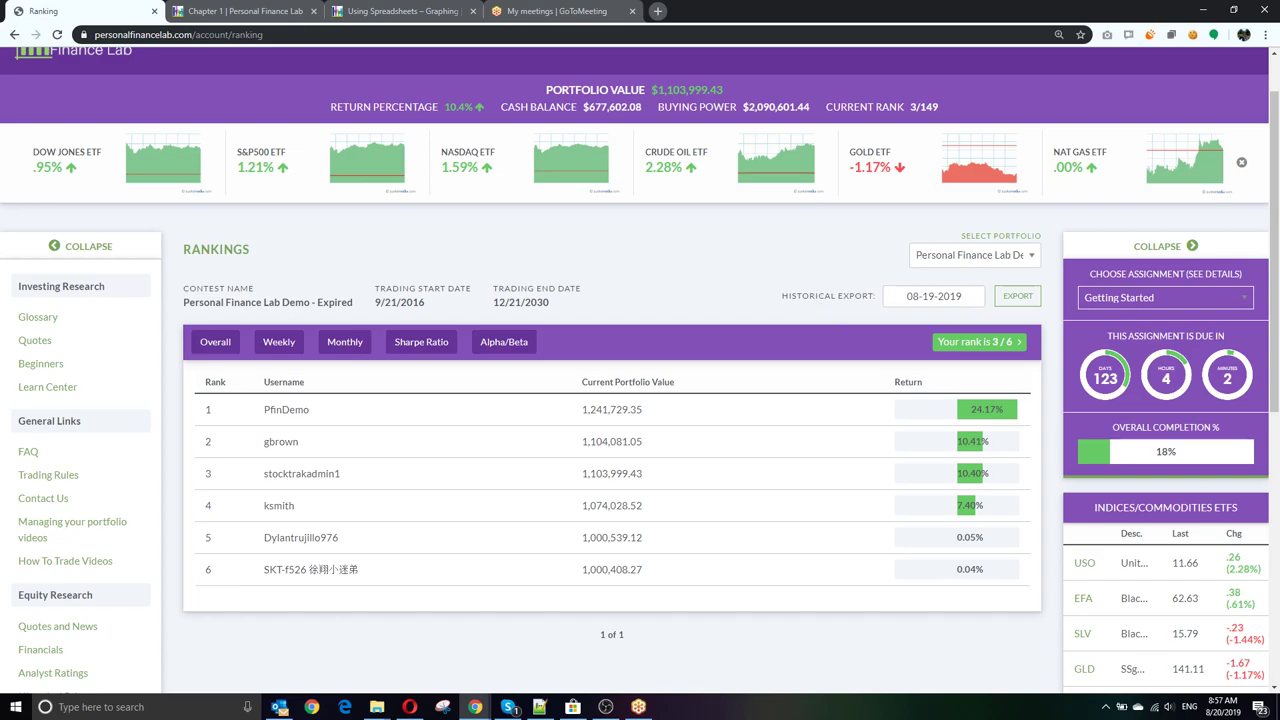
scroll(460, 310, up, 2)
mouse_move(407, 111)
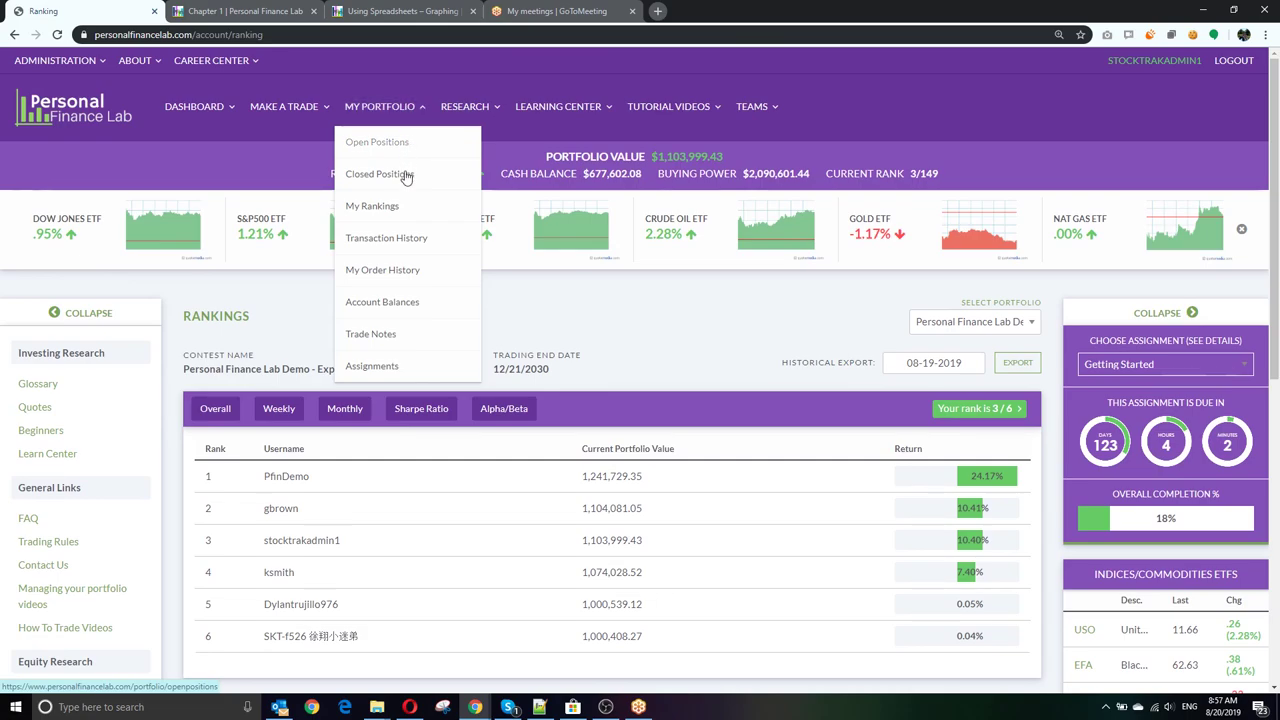
Step: Open Transaction History for 02-20-2019 to 08-20-2019, leaving the type filter on All
click(400, 250)
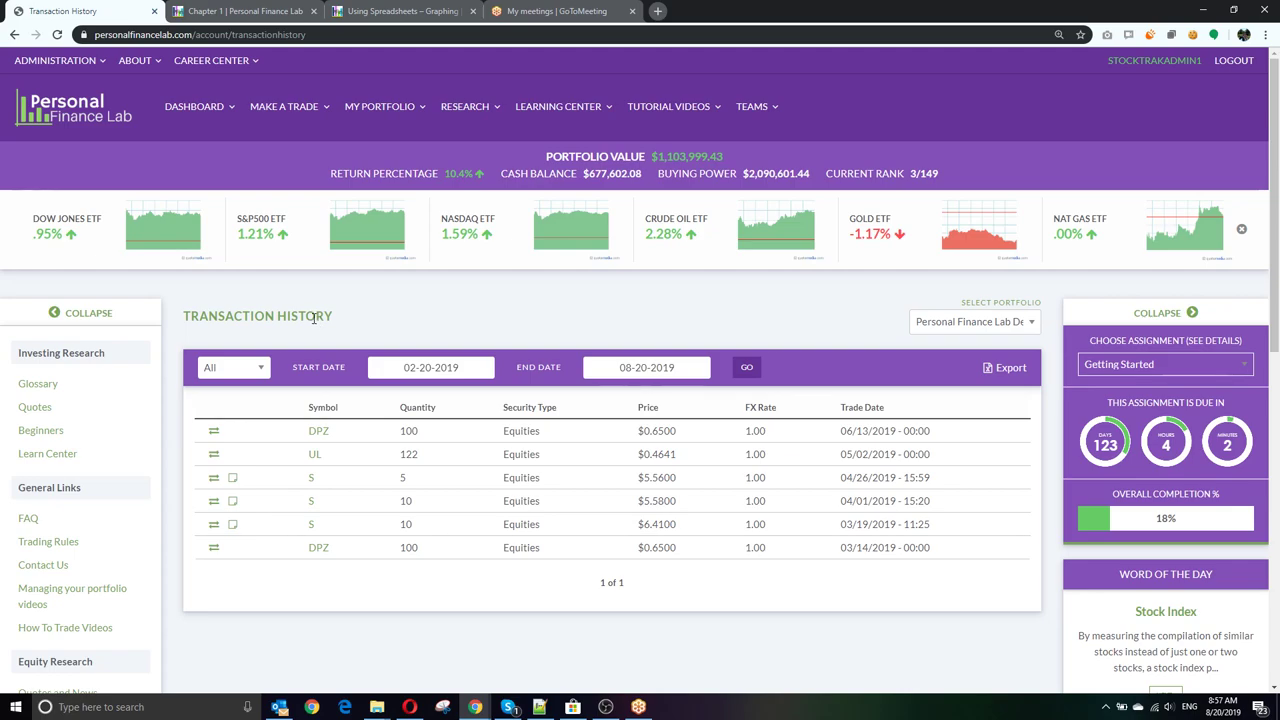
click(229, 369)
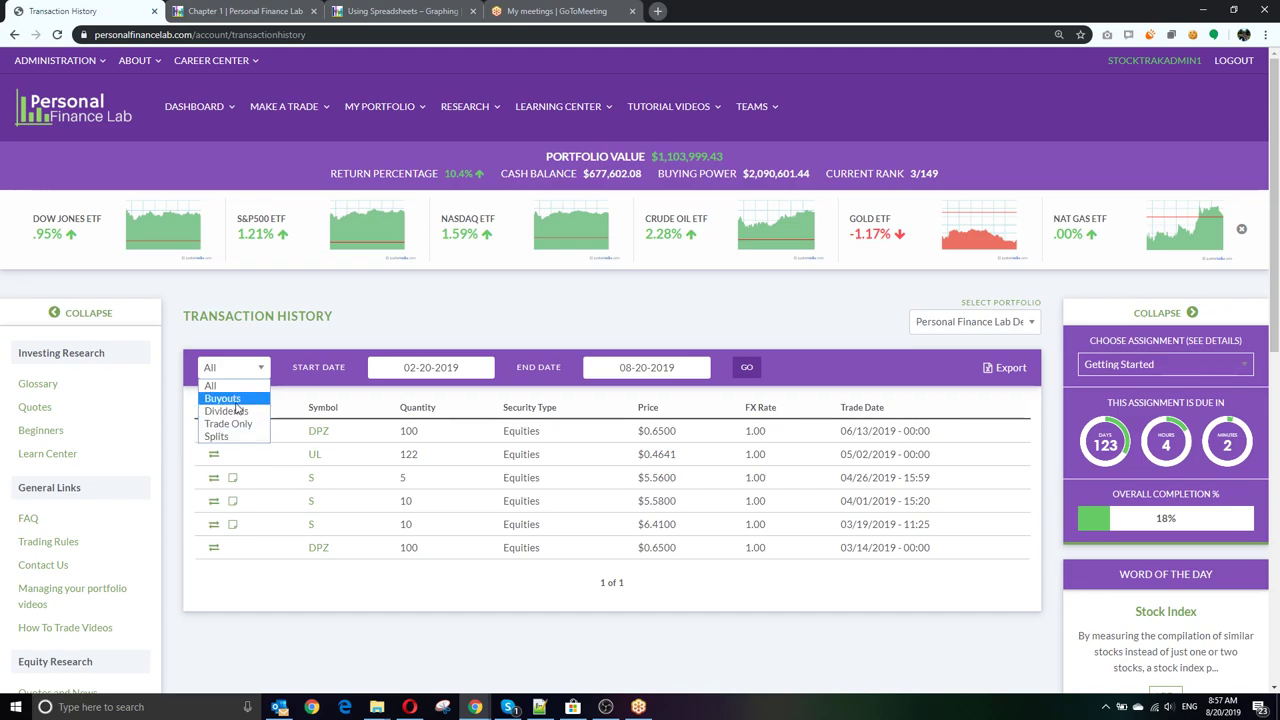
click(486, 446)
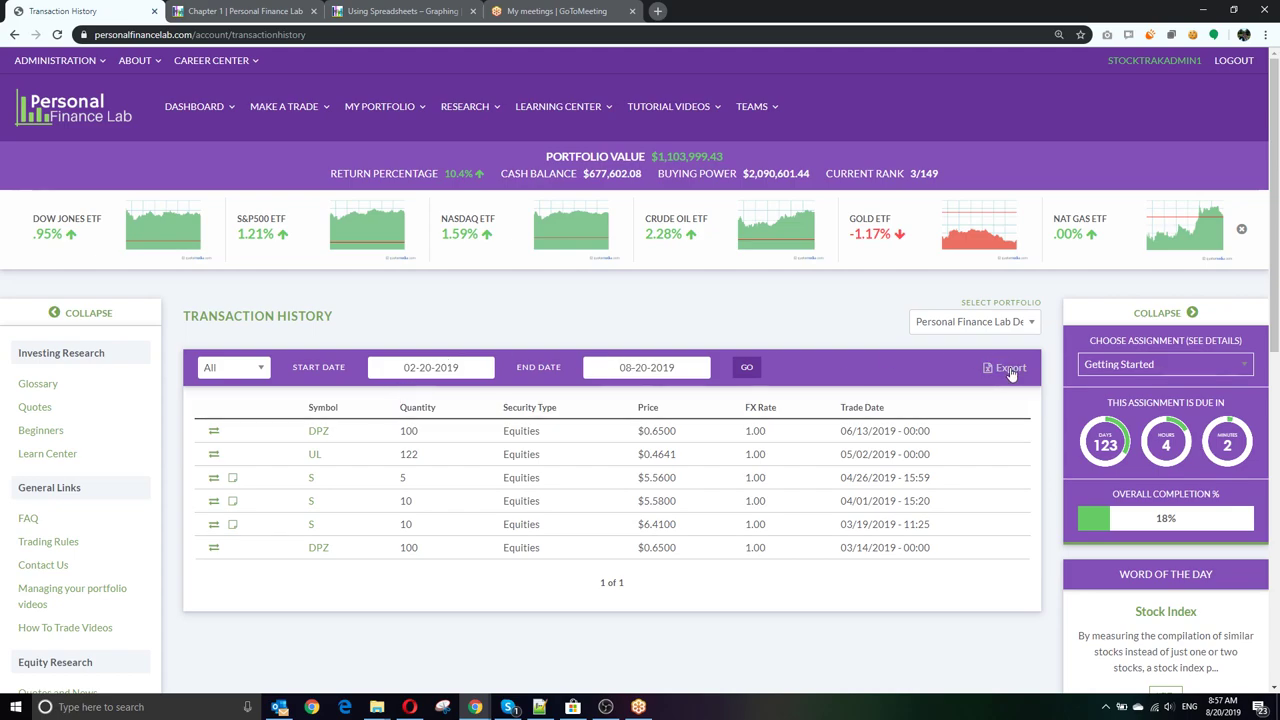
click(385, 106)
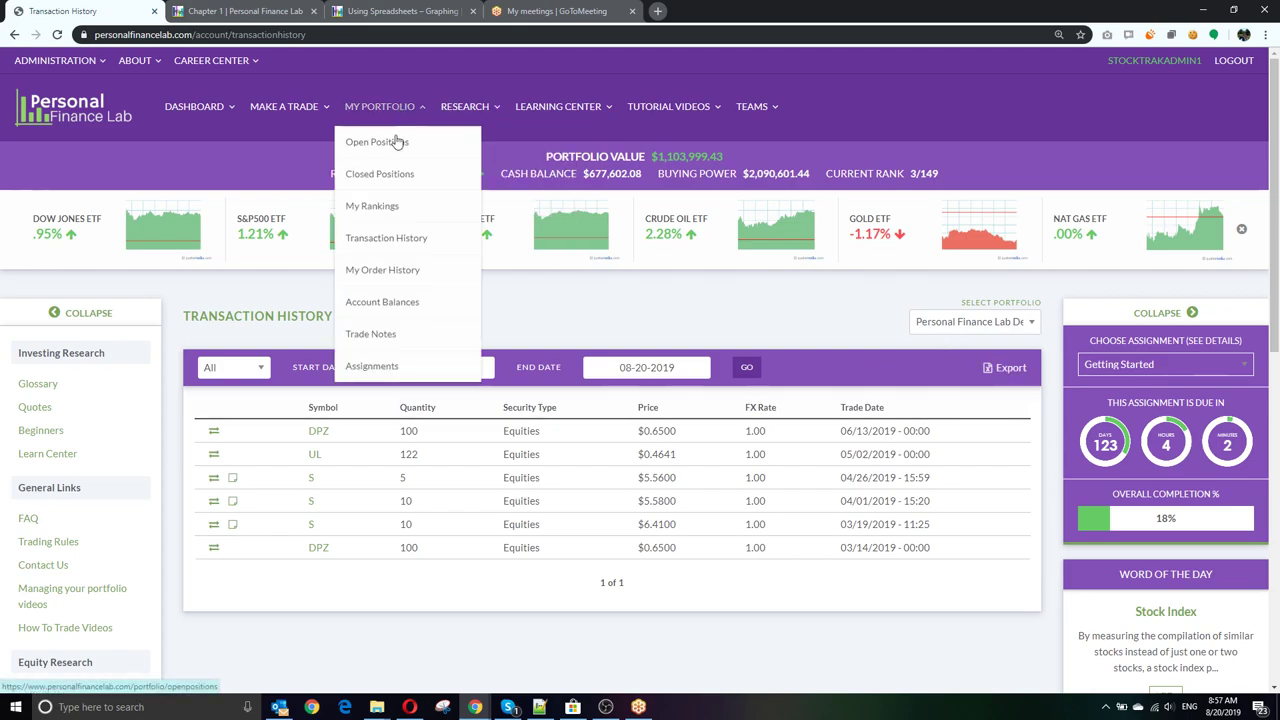
Step: Visit Order History, then Account Balances showing $677,602.08 cash and a 10.40% return
click(390, 271)
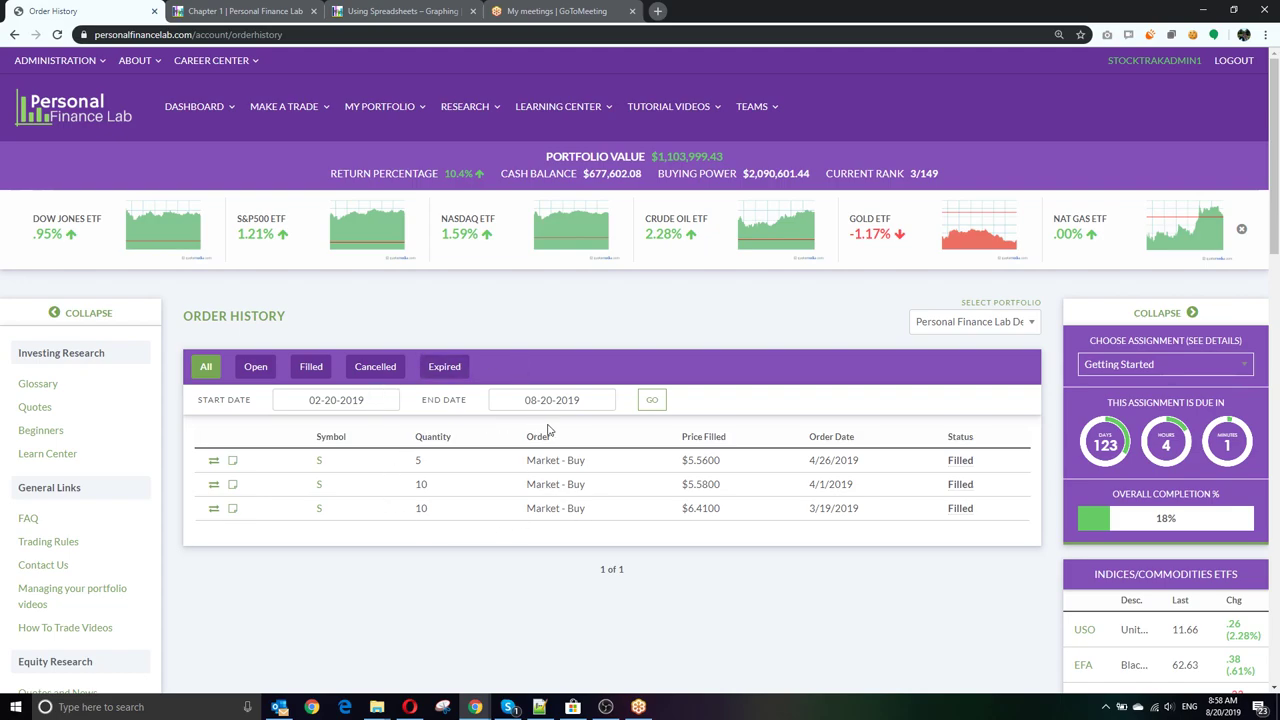
mouse_move(403, 118)
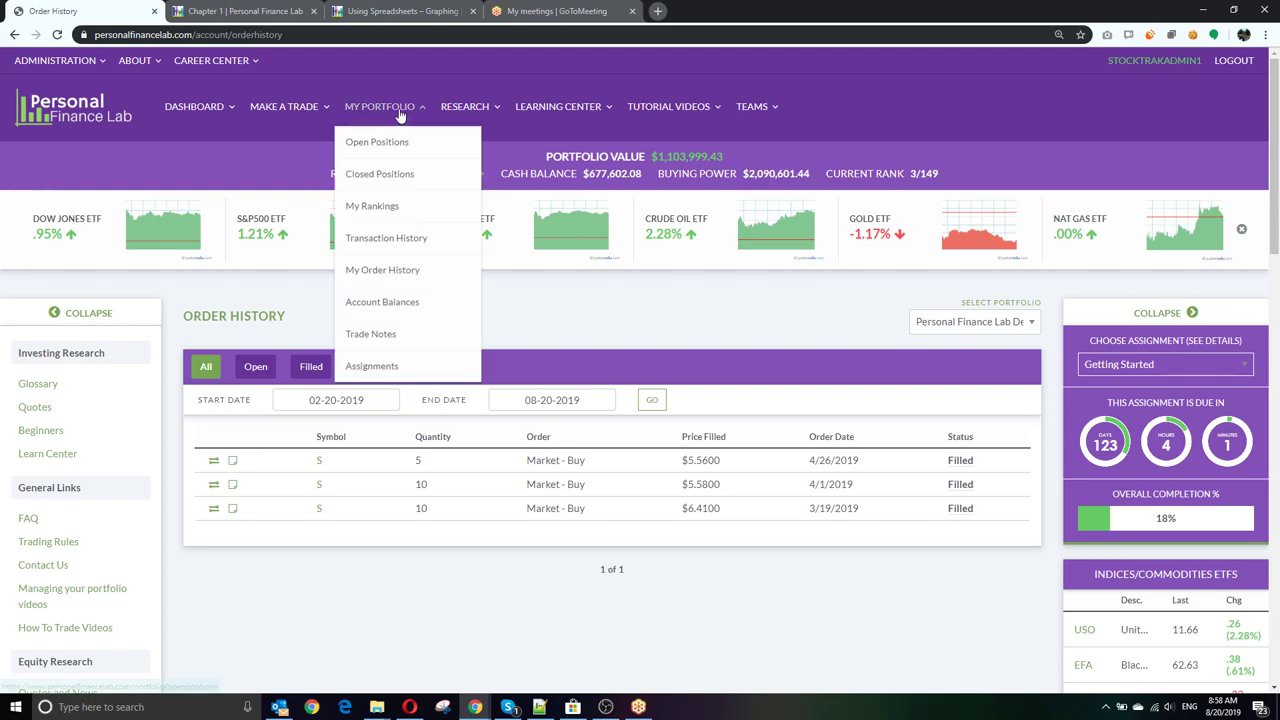
click(406, 304)
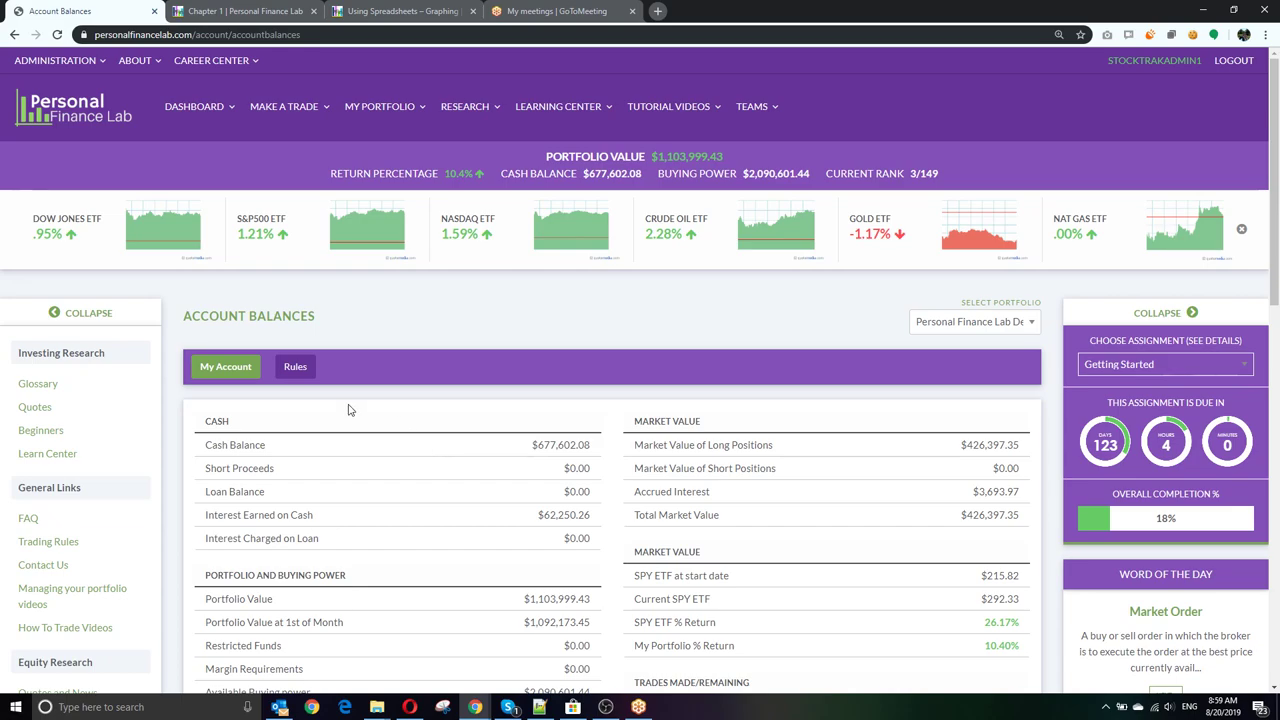
Step: Review the balances, highlighting the $290.00 total commissions and 32 trades made figures
scroll(440, 440, down, 1)
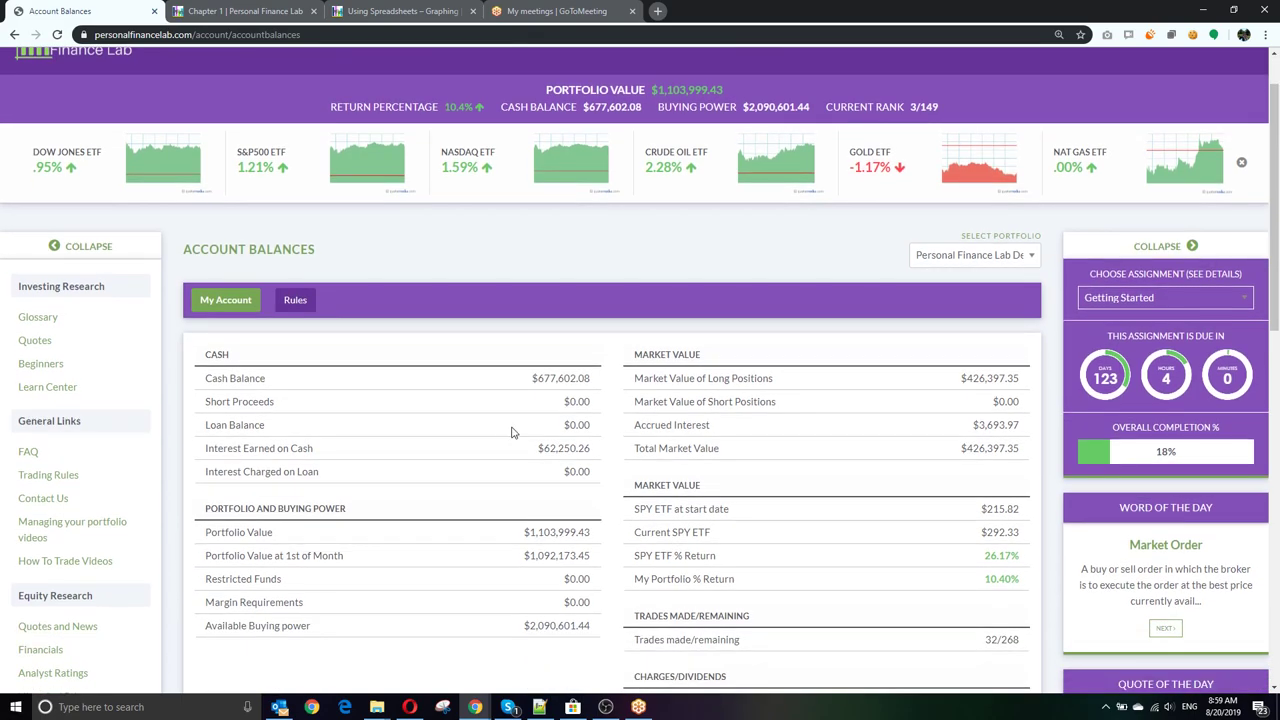
scroll(512, 432, down, 4)
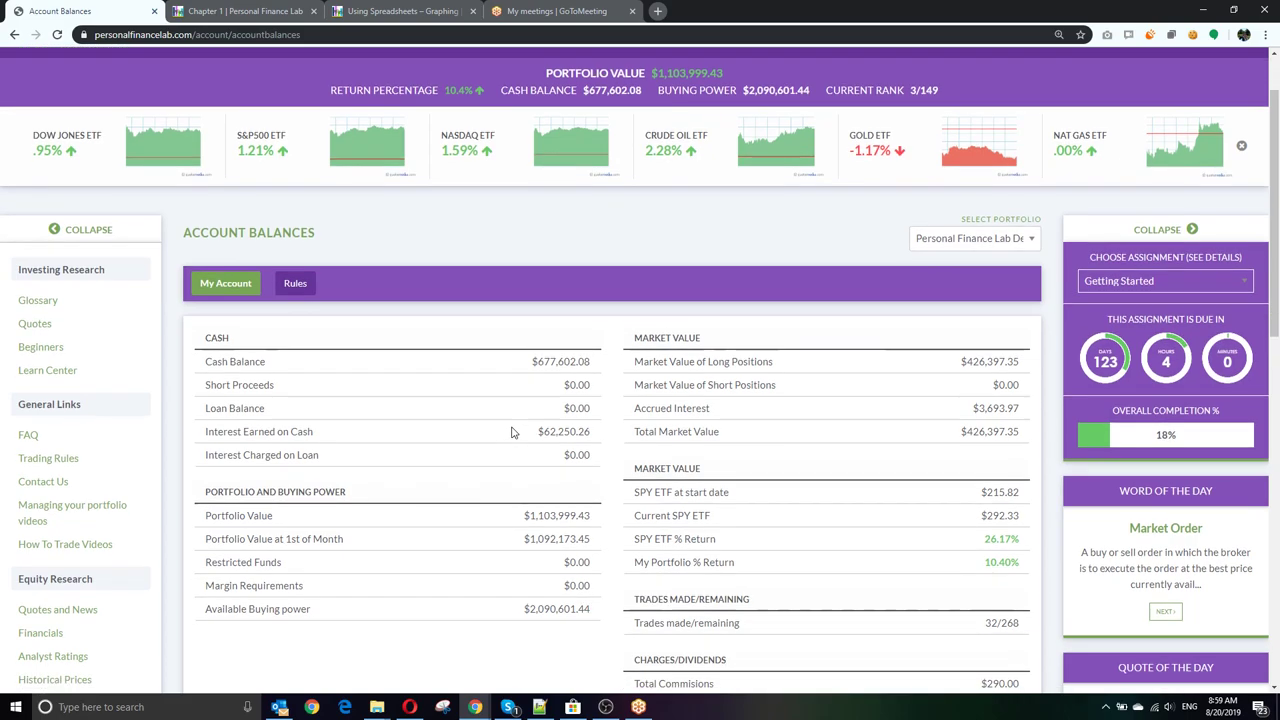
drag(978, 433, 1022, 459)
click(1022, 459)
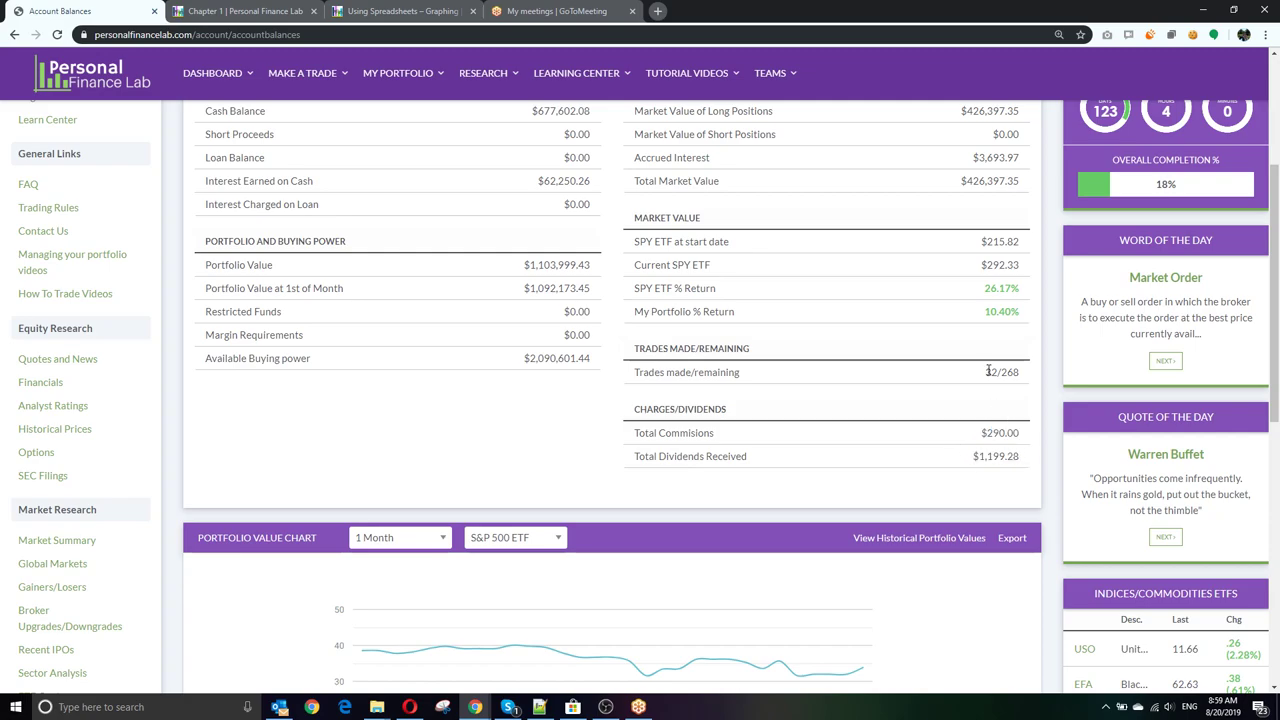
drag(988, 371, 1021, 372)
scroll(927, 507, up, 3)
Step: Show the Rules tab: 25% stock position limit, $10.00 commission, 300 maximum trades
click(294, 301)
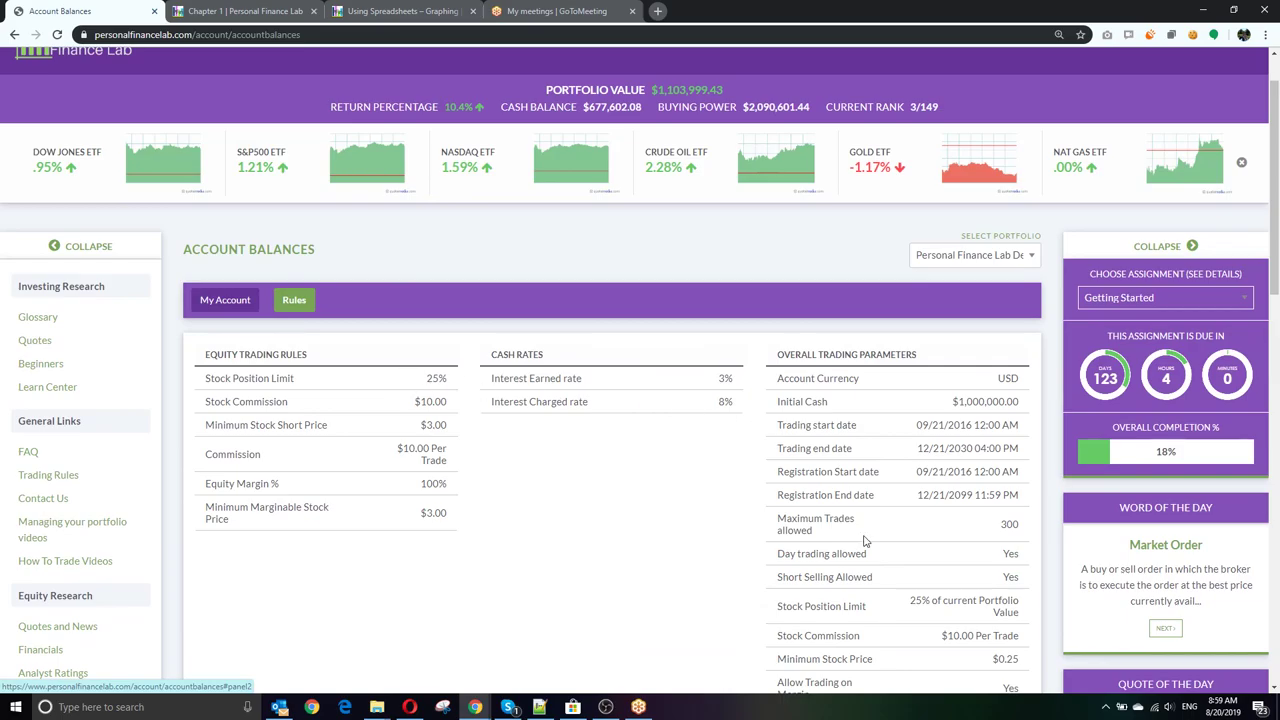
scroll(865, 540, down, 5)
scroll(848, 545, up, 5)
scroll(848, 545, up, 1)
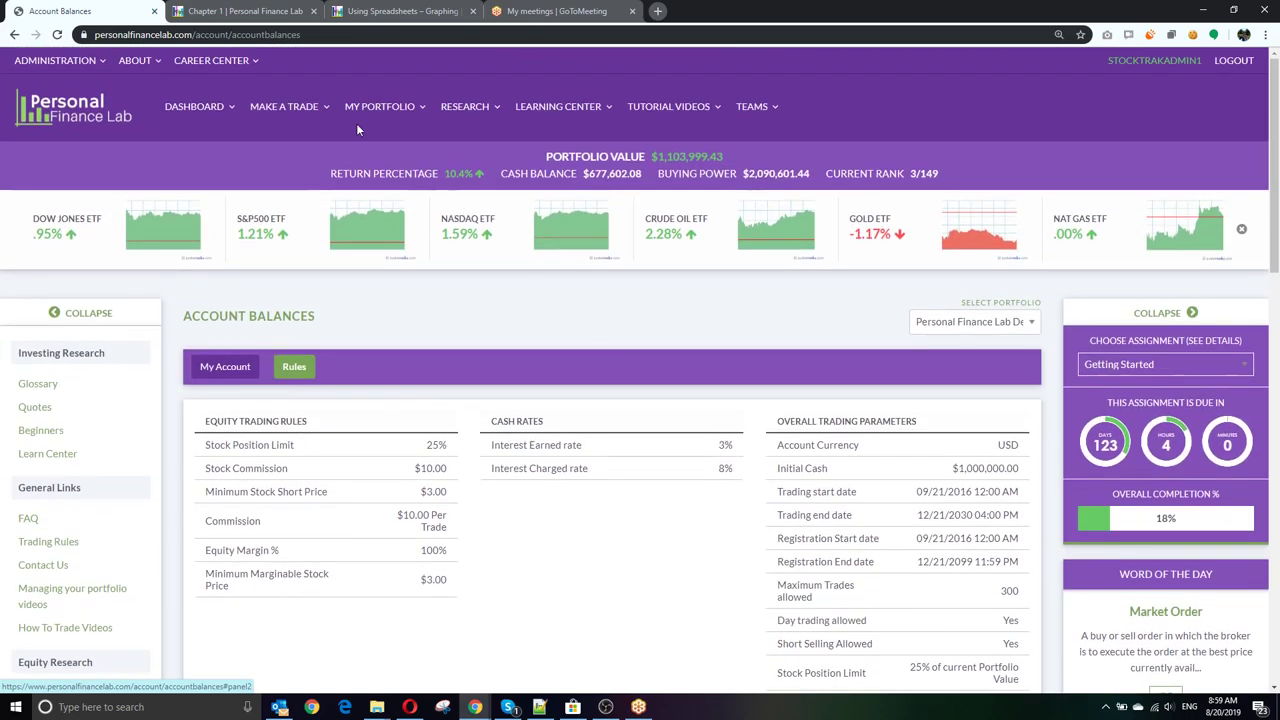
click(378, 106)
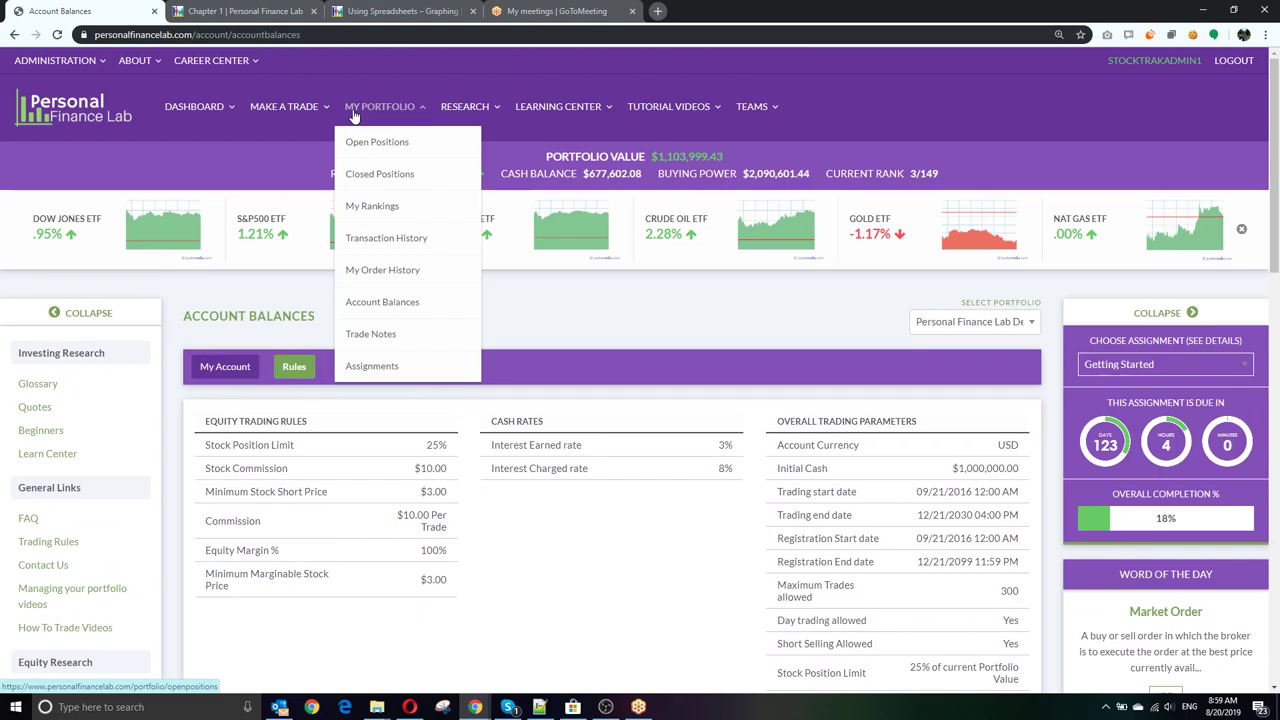
Step: Open Trade Notes listing buy-order notes for S, AMZN, AAPL and NKE
click(400, 333)
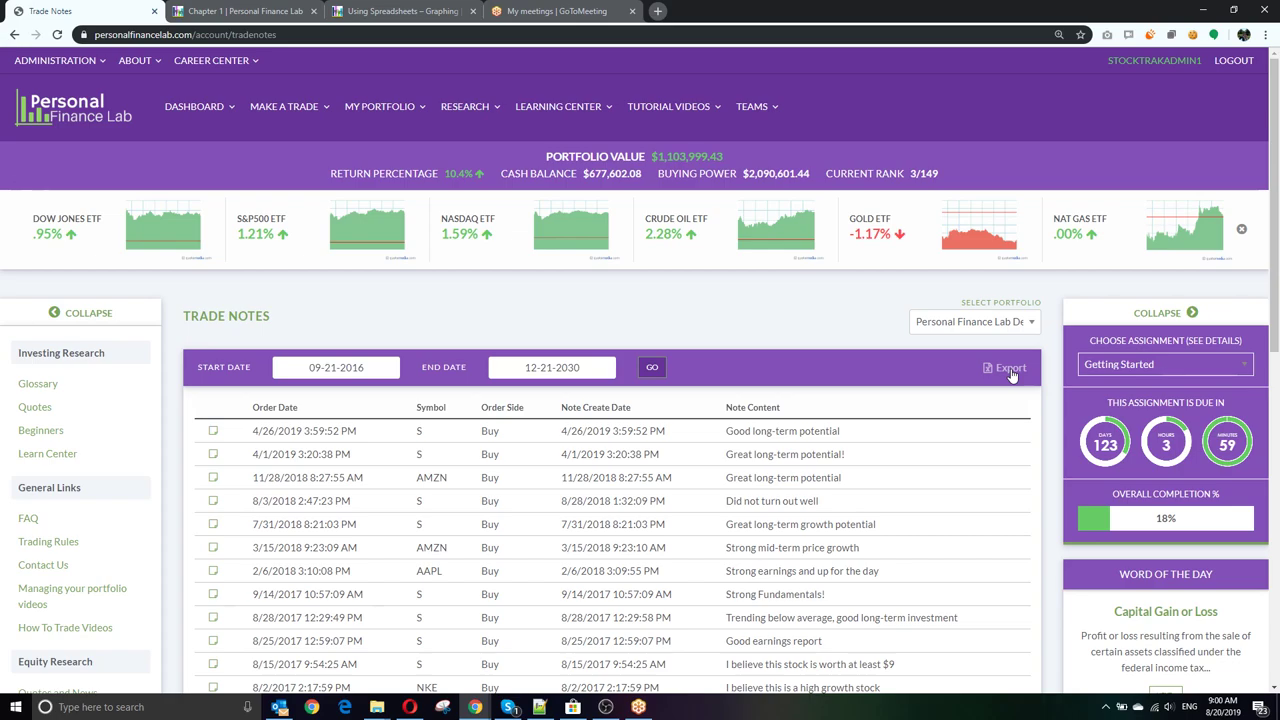
click(397, 106)
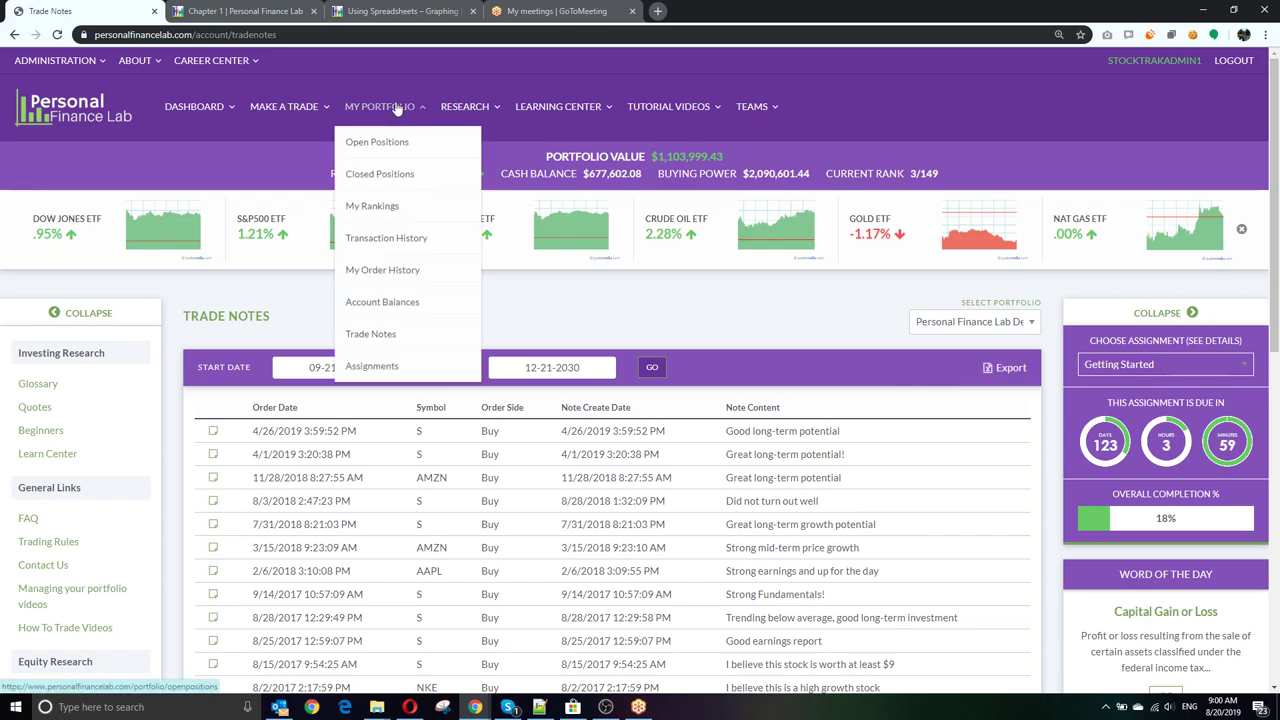
Step: Open Assignments and review the Getting Started tasks at 18%, highlighting the 40% grade
click(384, 369)
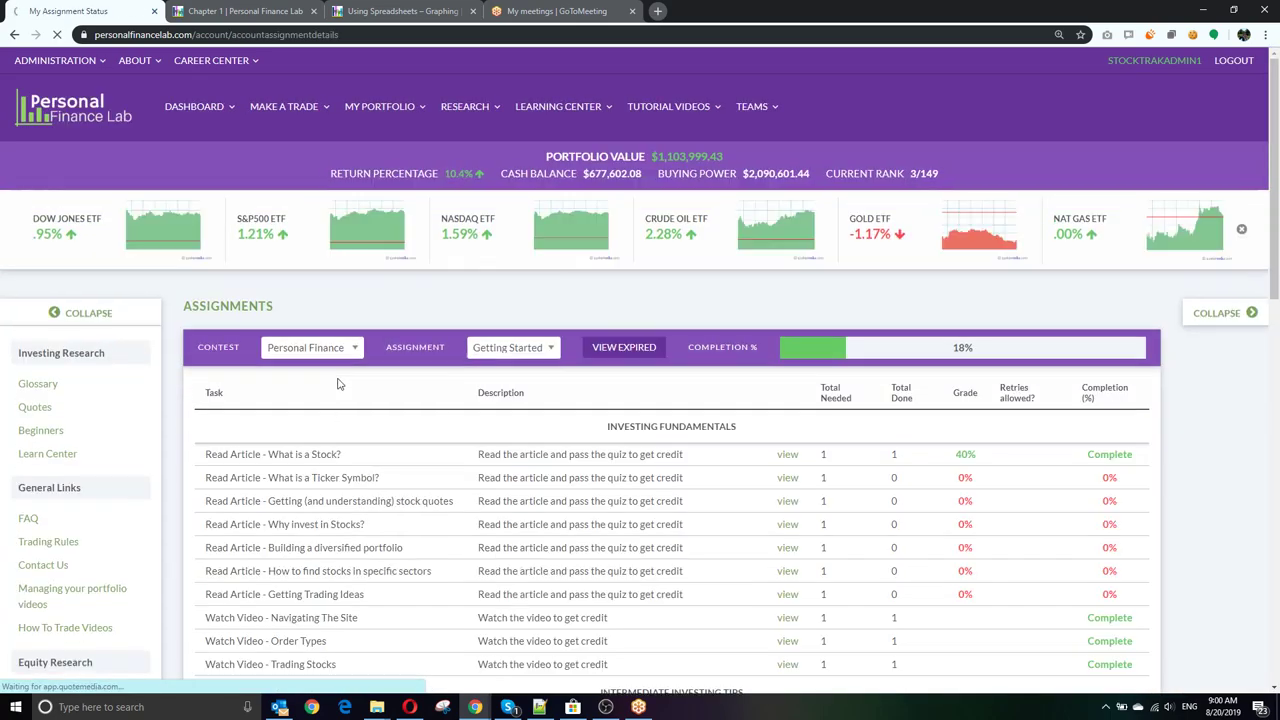
scroll(413, 370, down, 2)
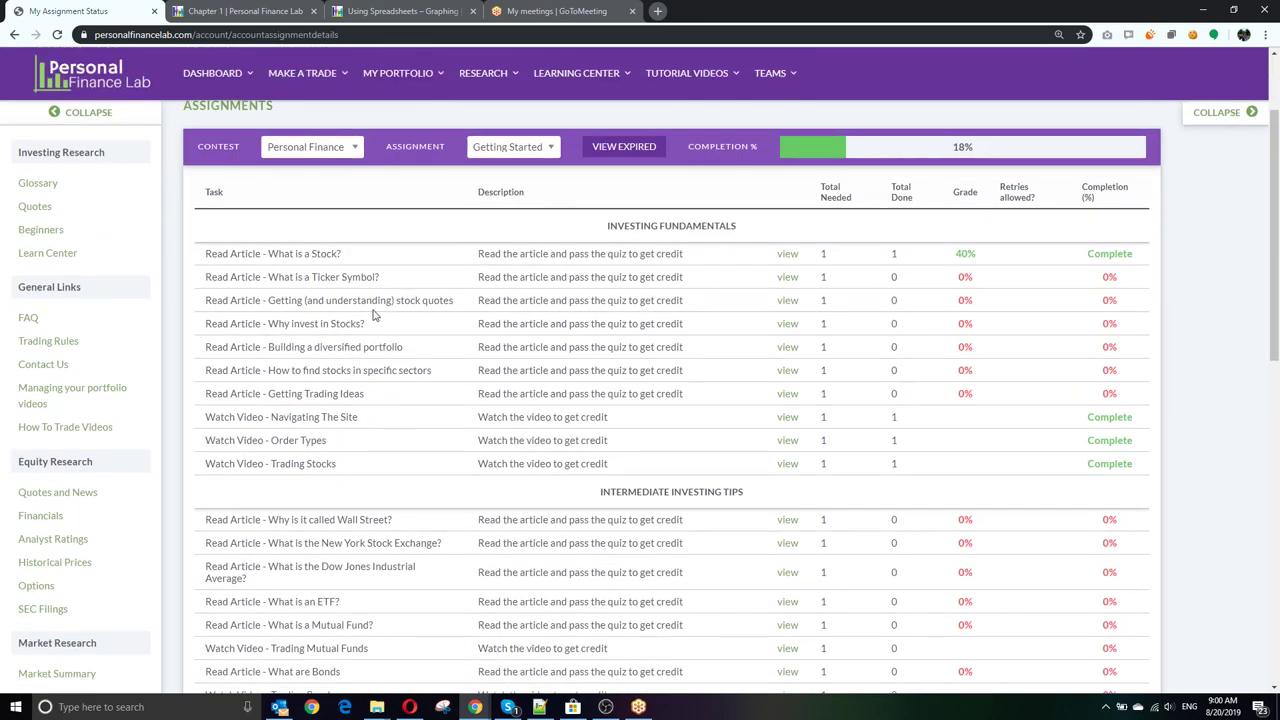
drag(956, 258, 981, 263)
click(983, 263)
scroll(646, 391, down, 5)
scroll(646, 391, down, 4)
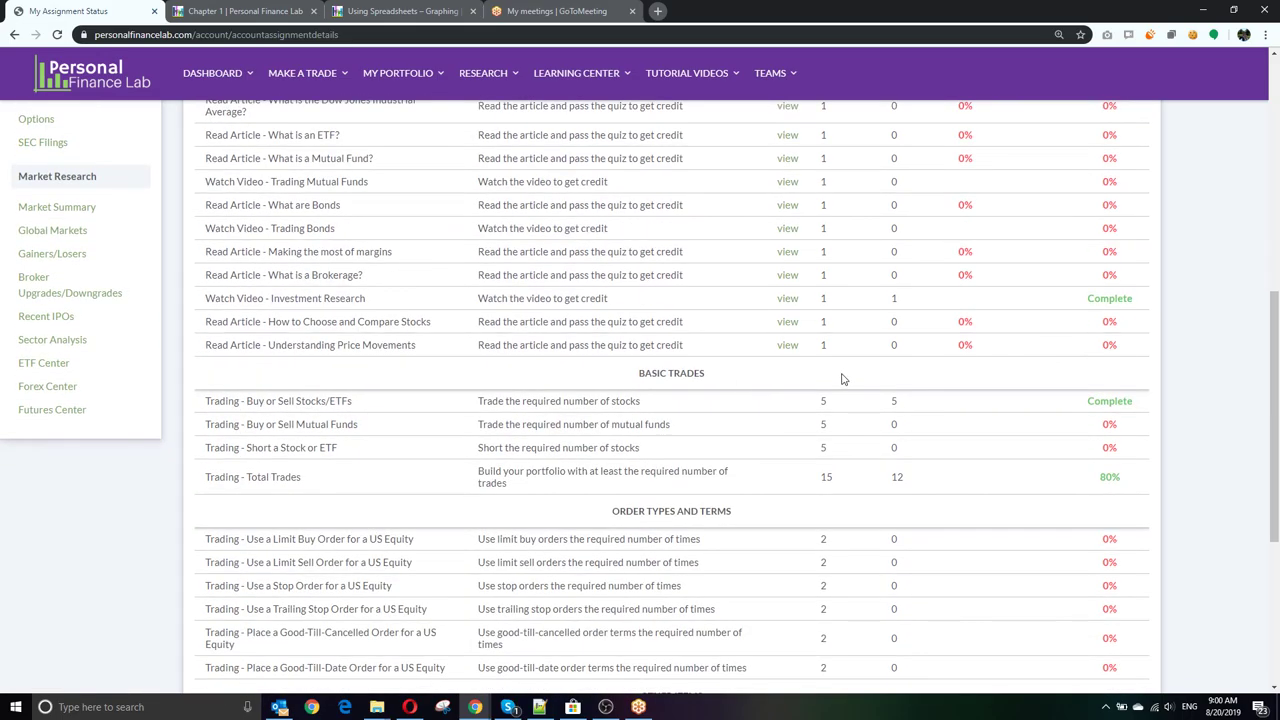
scroll(900, 345, up, 10)
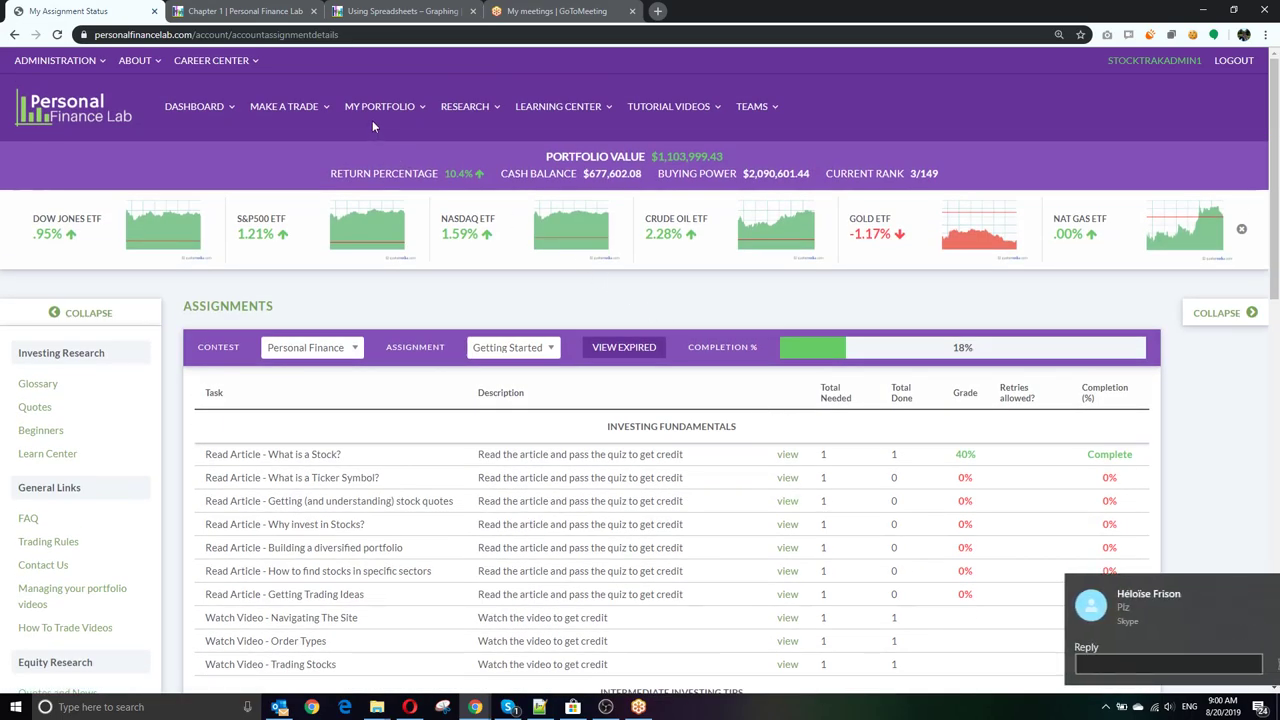
click(376, 108)
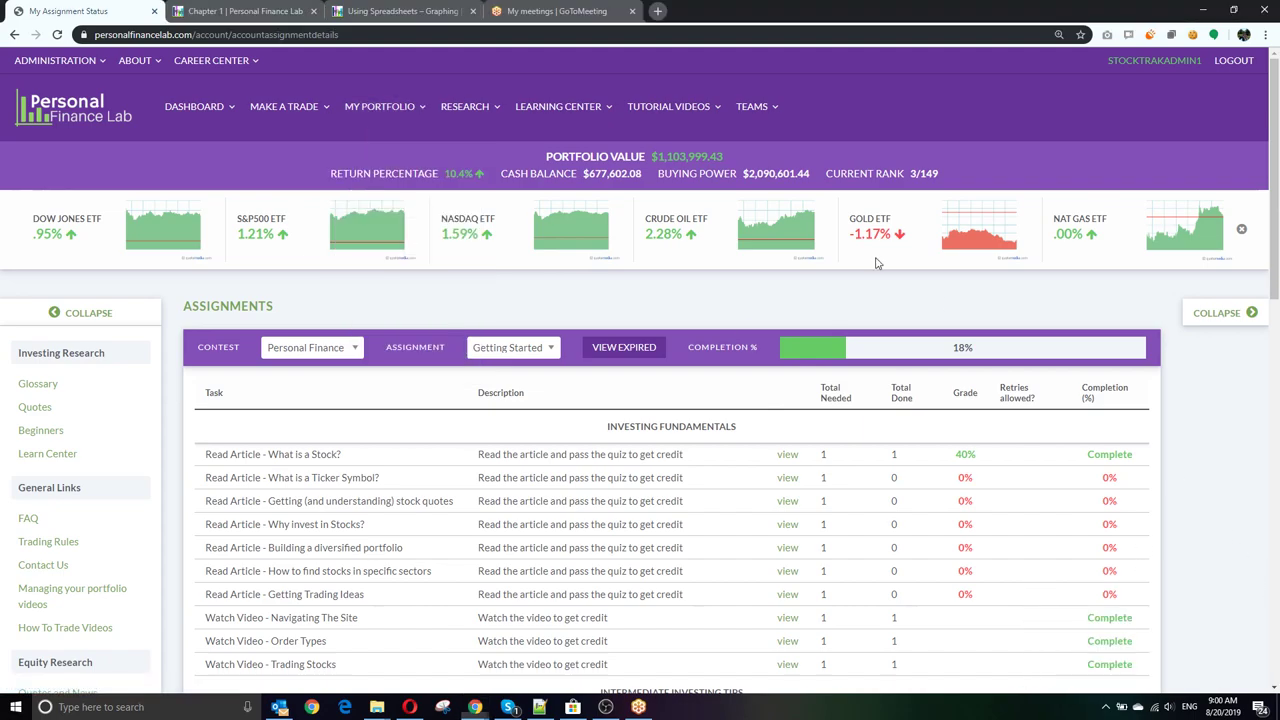
mouse_move(388, 120)
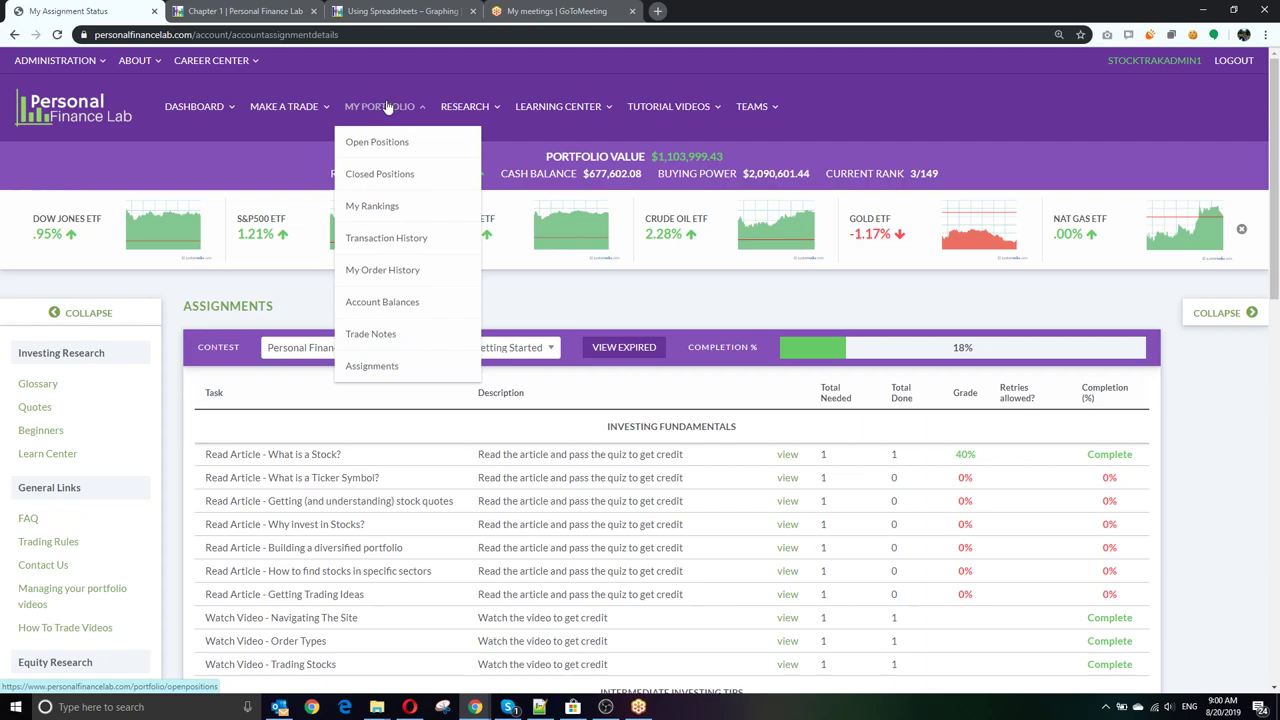
mouse_move(458, 114)
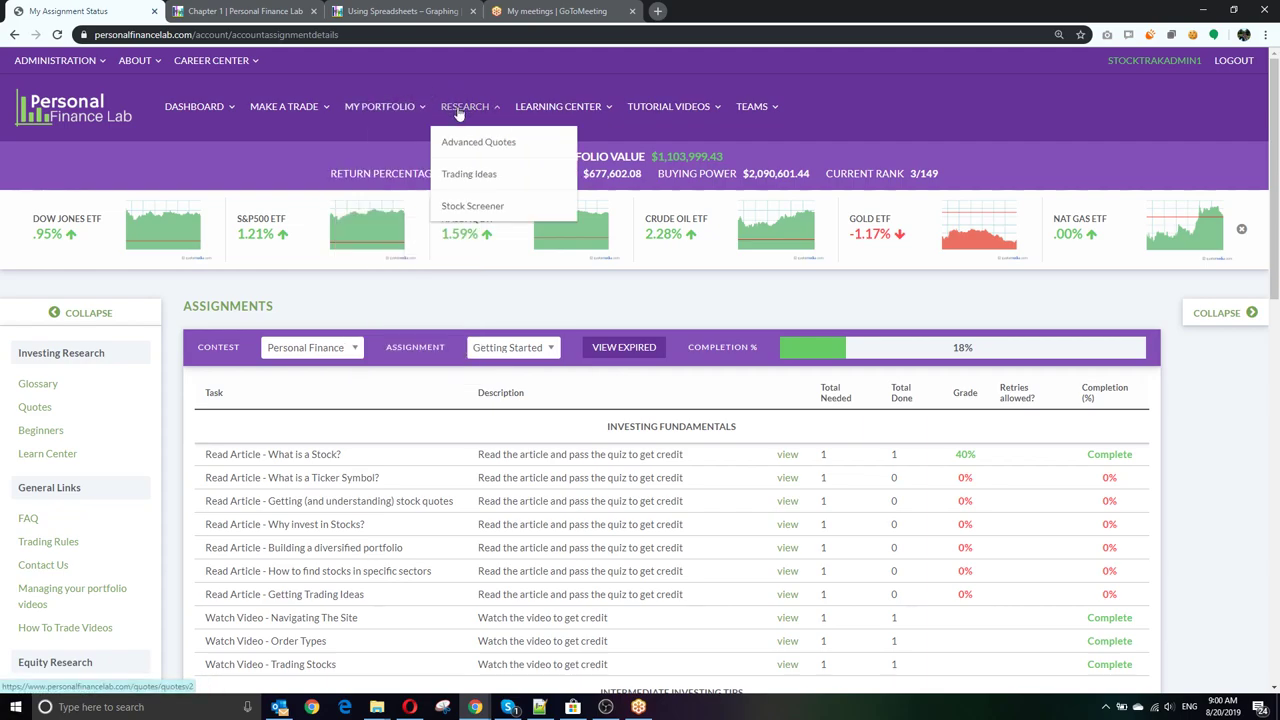
Step: Open Research > Advanced Quotes and scroll GE's $8.67 detailed quote, chart and news
click(458, 107)
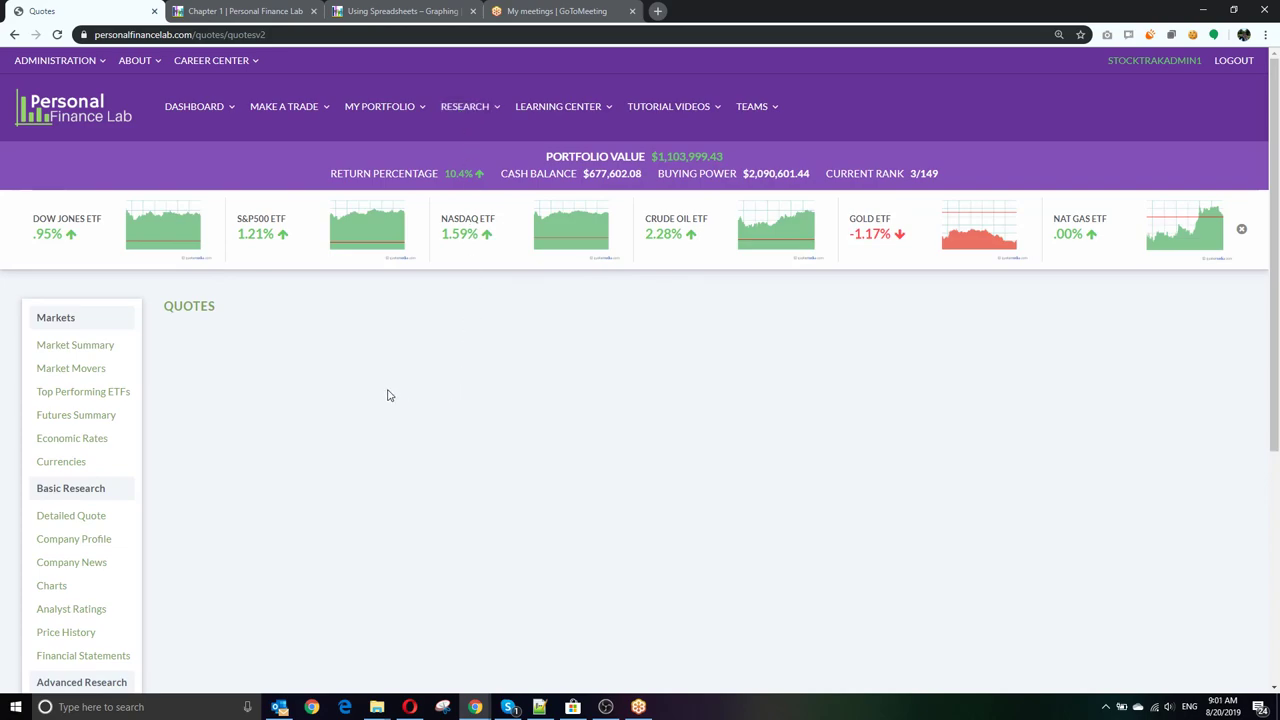
scroll(389, 395, down, 2)
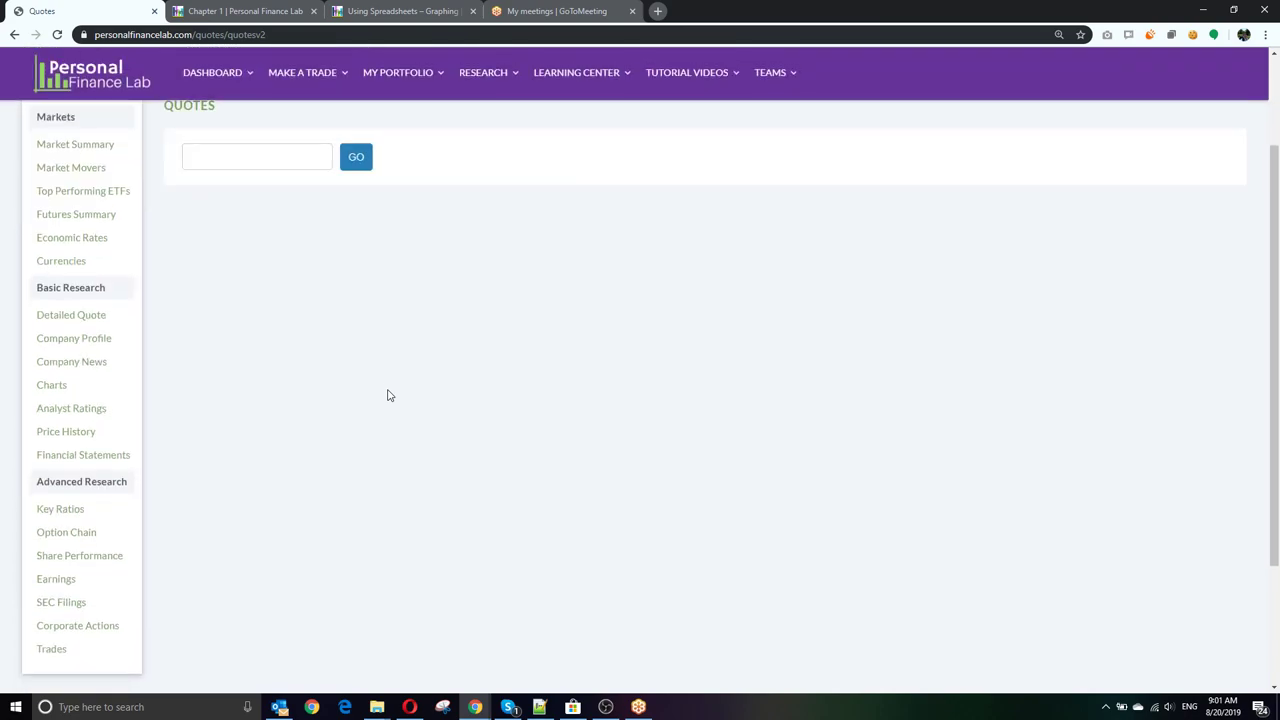
scroll(503, 351, down, 2)
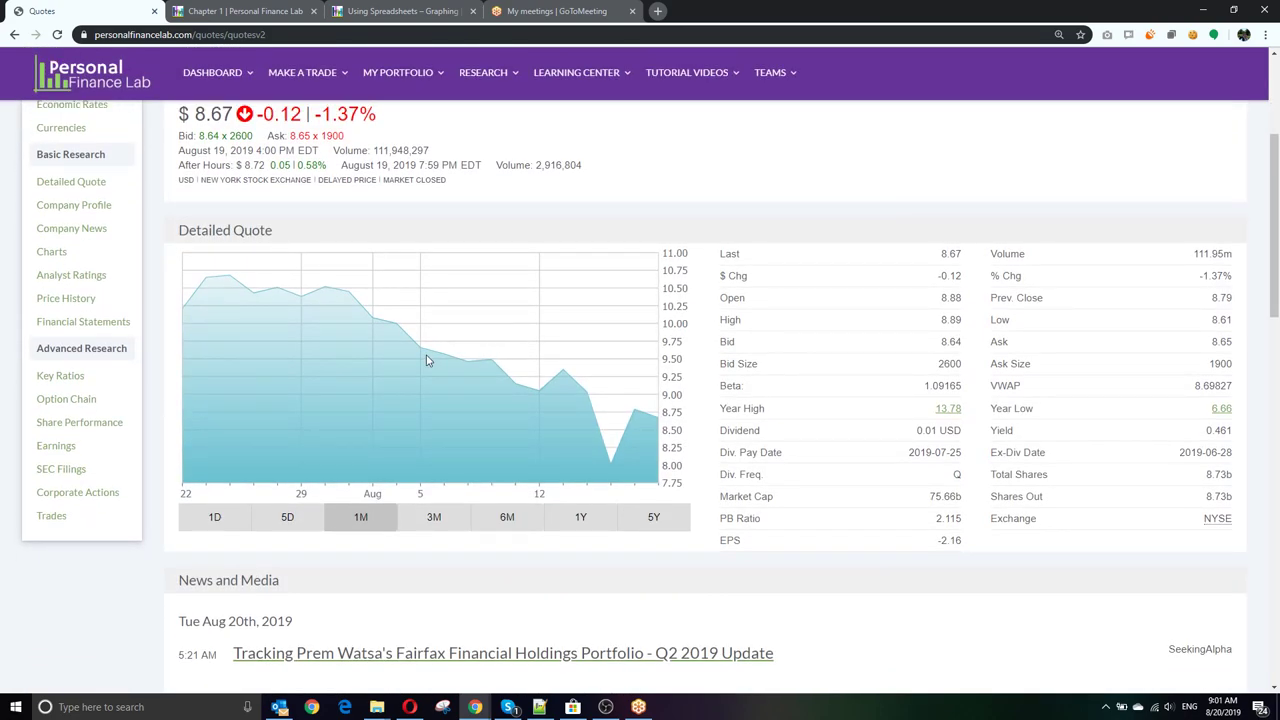
scroll(422, 358, up, 2)
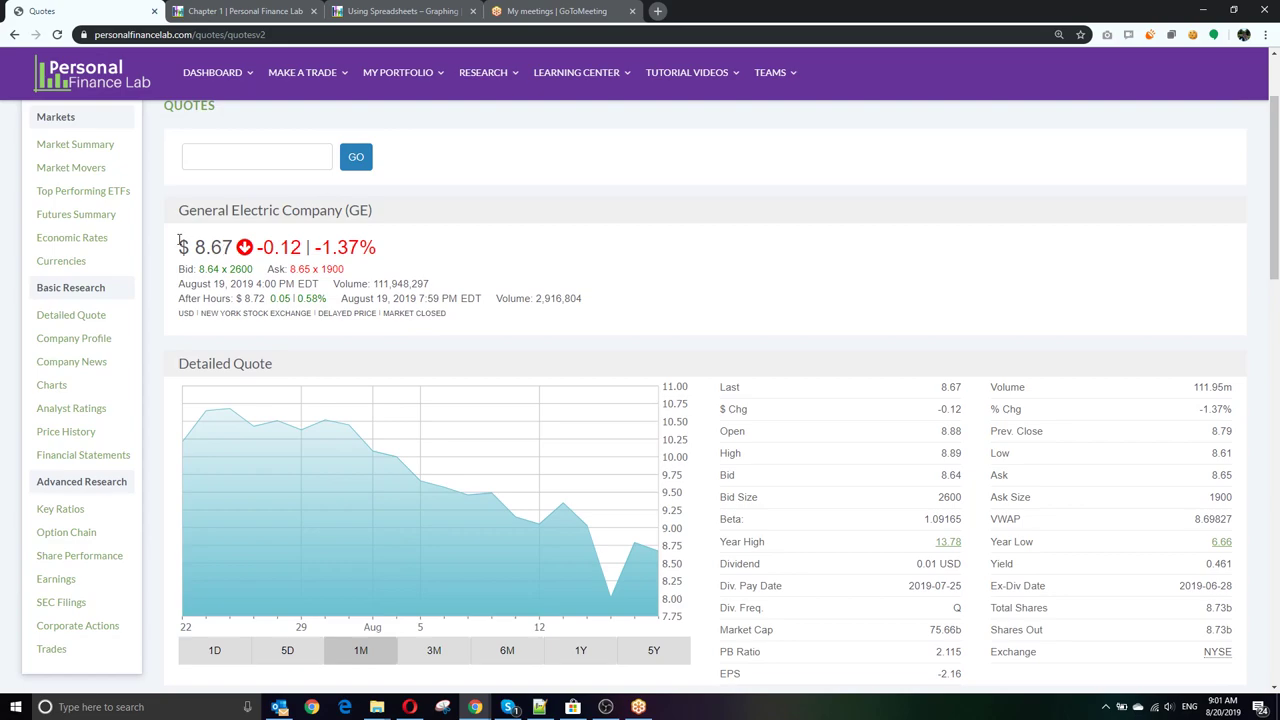
scroll(655, 370, down, 2)
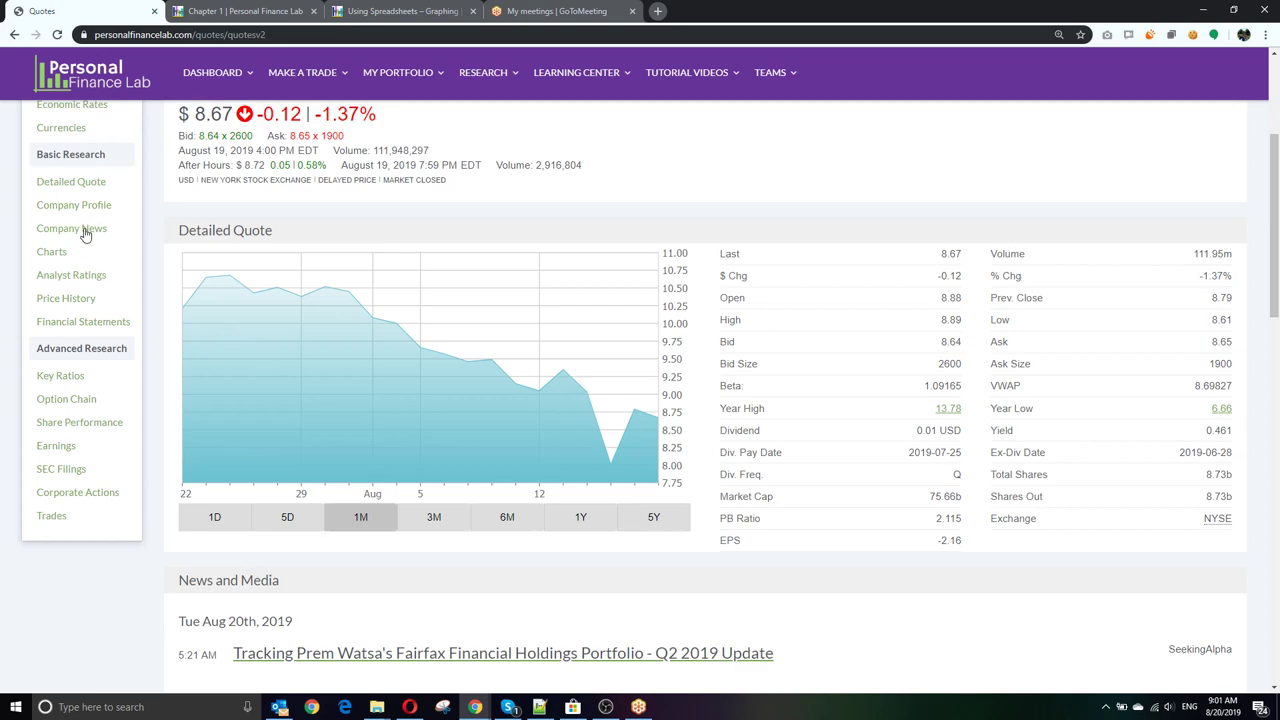
scroll(86, 300, down, 1)
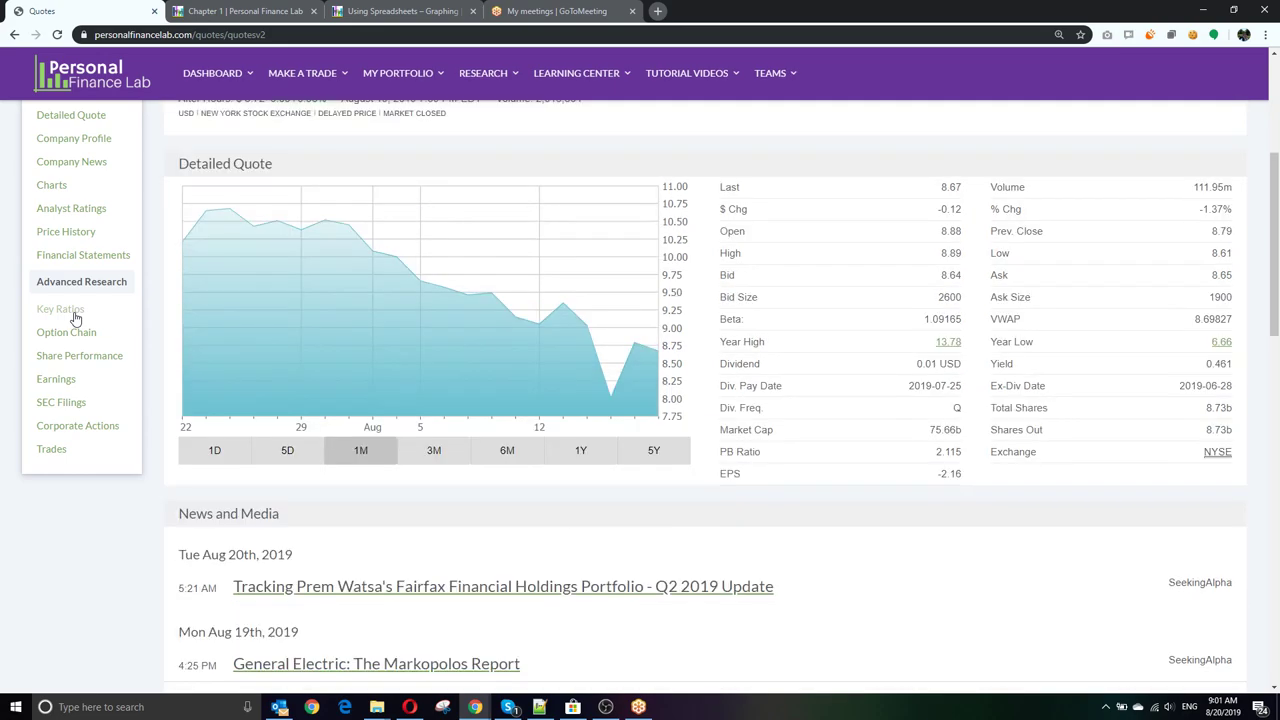
Step: Show General Electric's Key Ratios and scroll through its revenue, margin and return figures
click(70, 309)
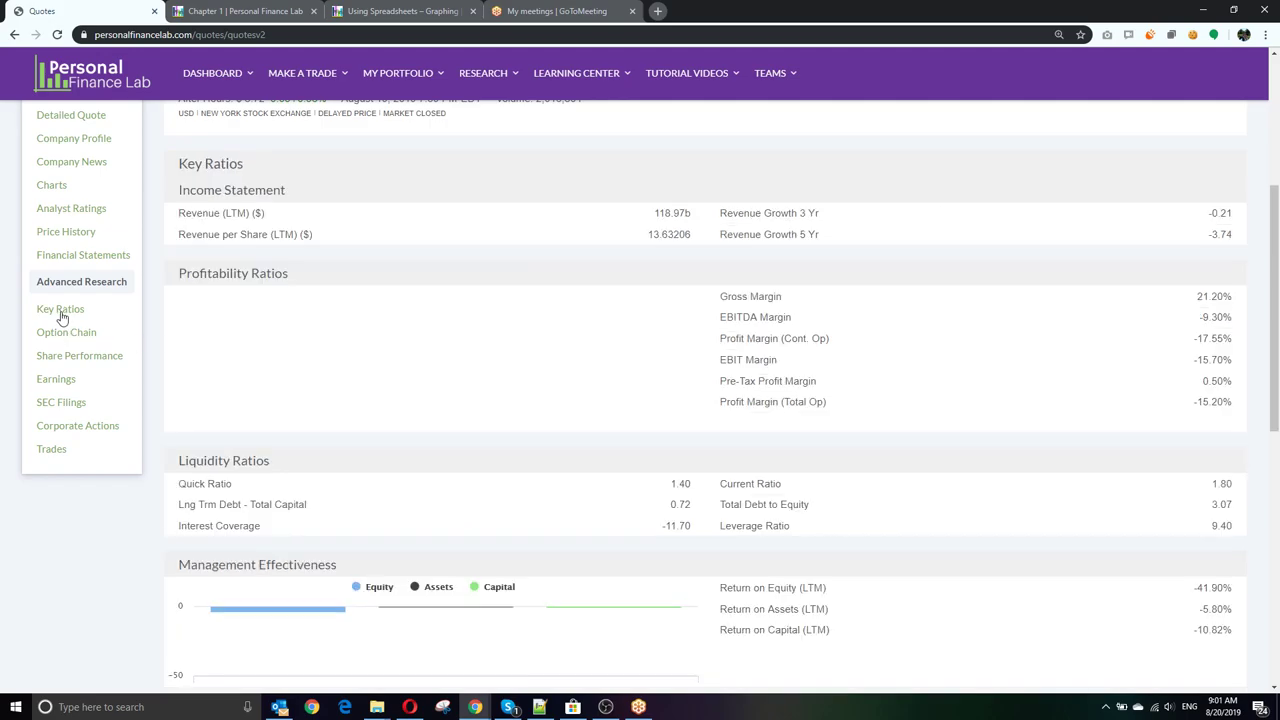
scroll(617, 383, down, 3)
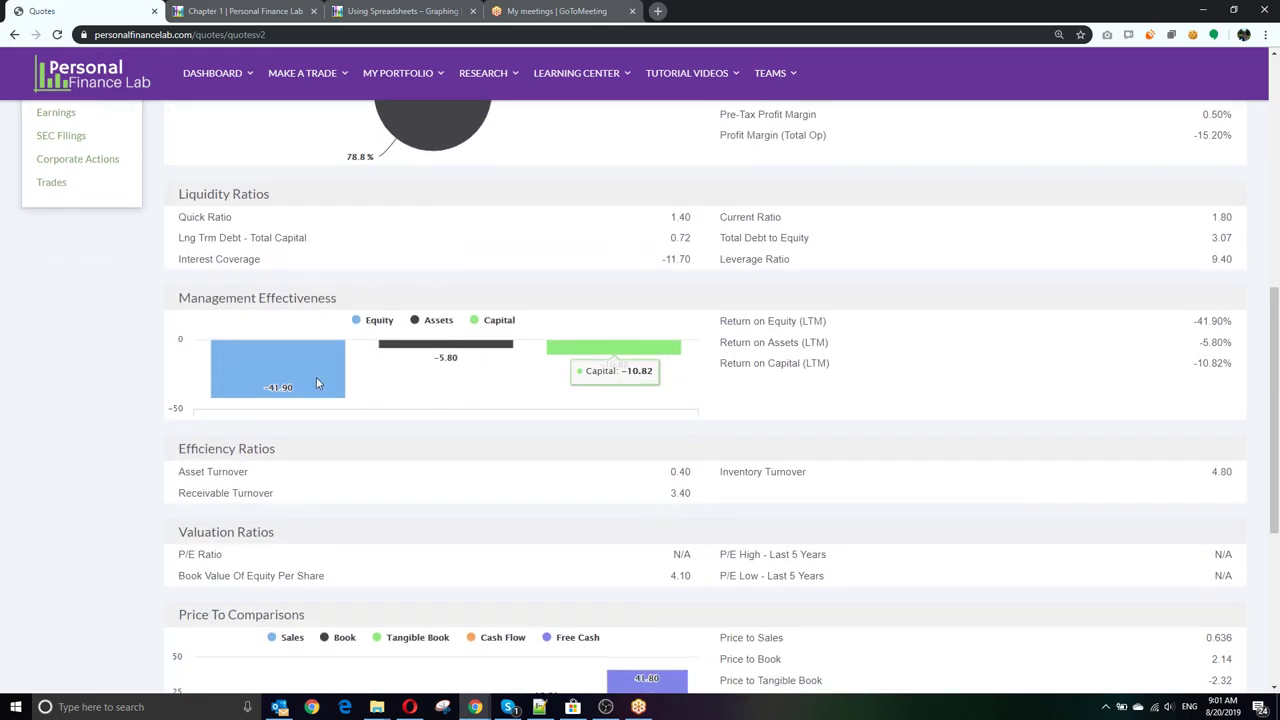
scroll(709, 366, down, 4)
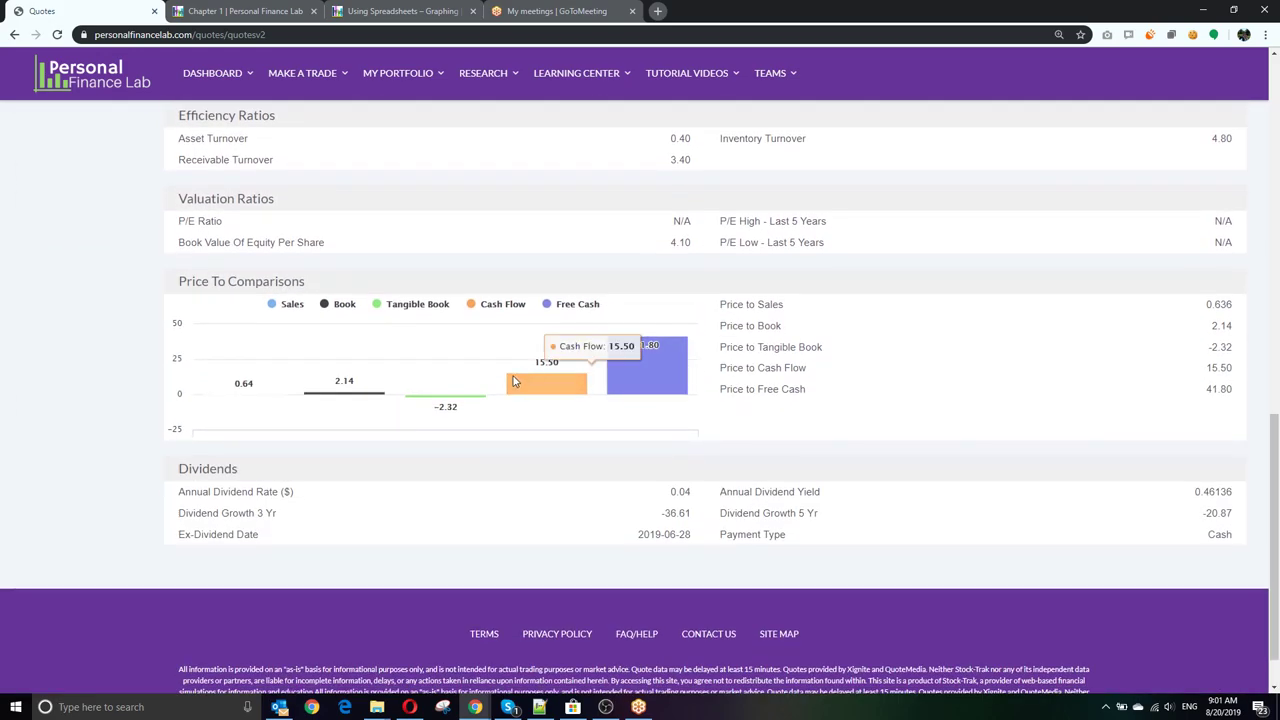
scroll(466, 380, up, 5)
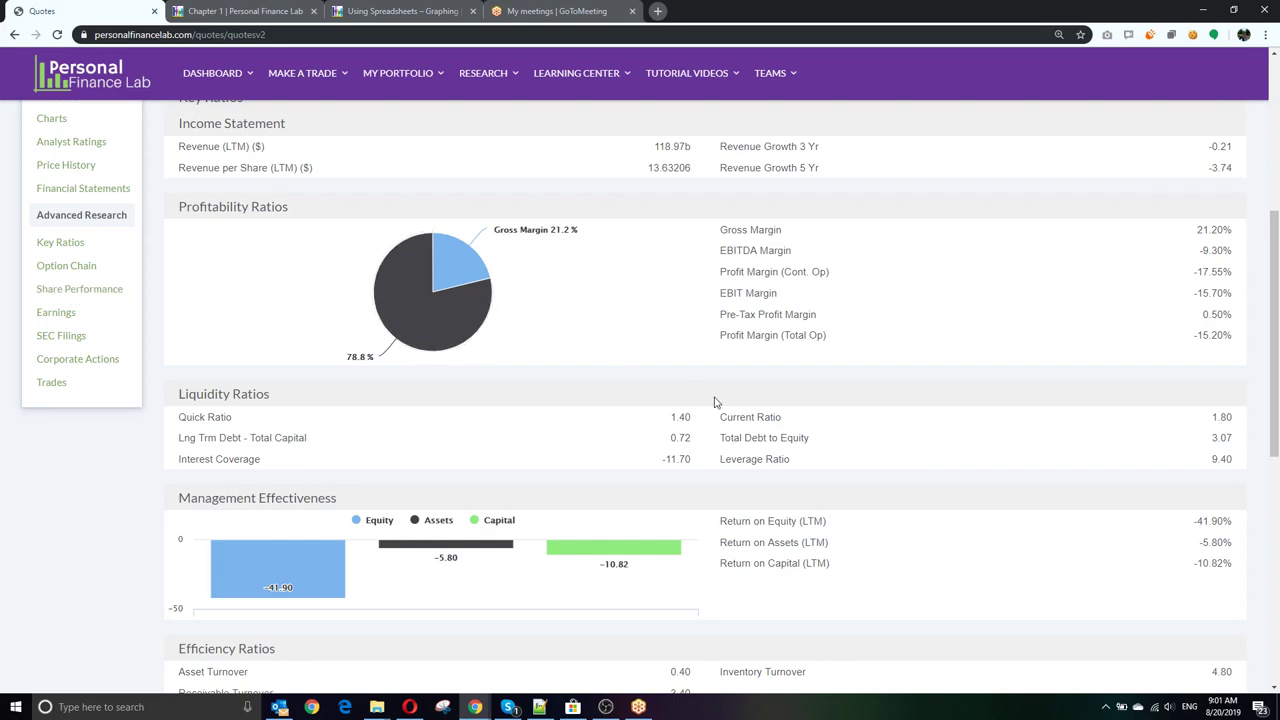
scroll(108, 320, down, 1)
scroll(265, 344, up, 4)
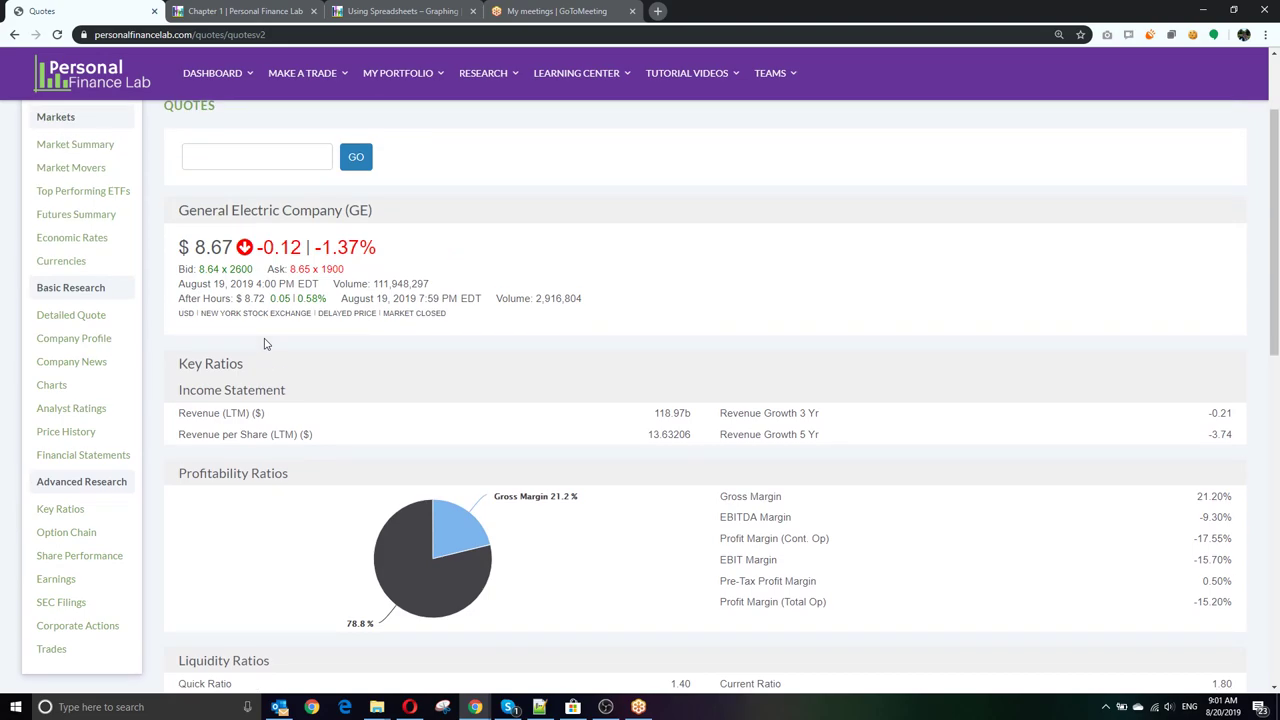
click(86, 555)
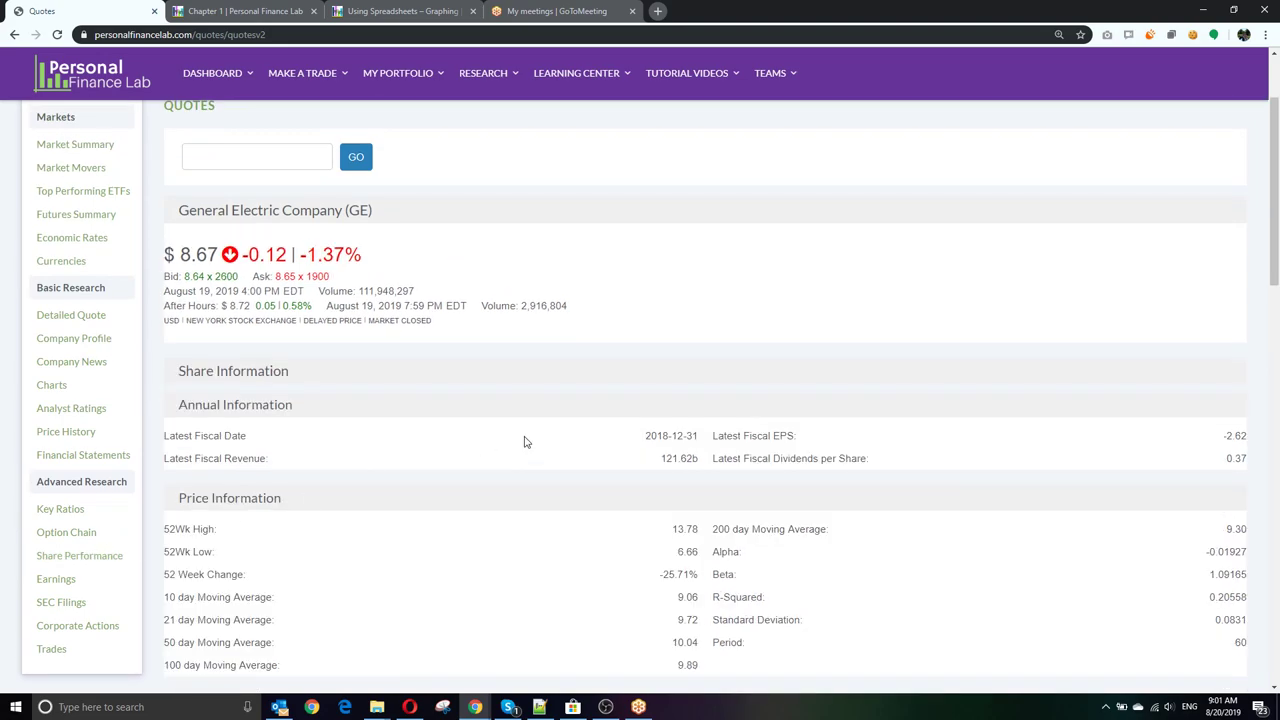
scroll(497, 408, down, 1)
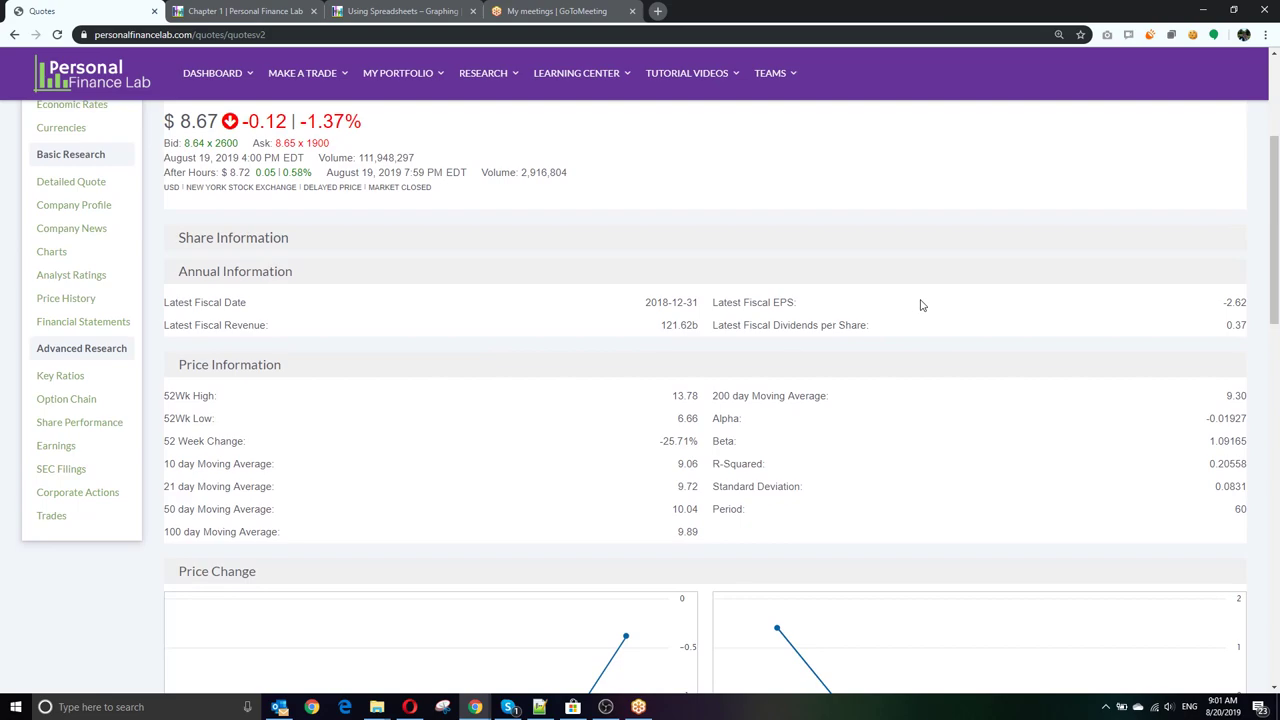
scroll(528, 392, down, 1)
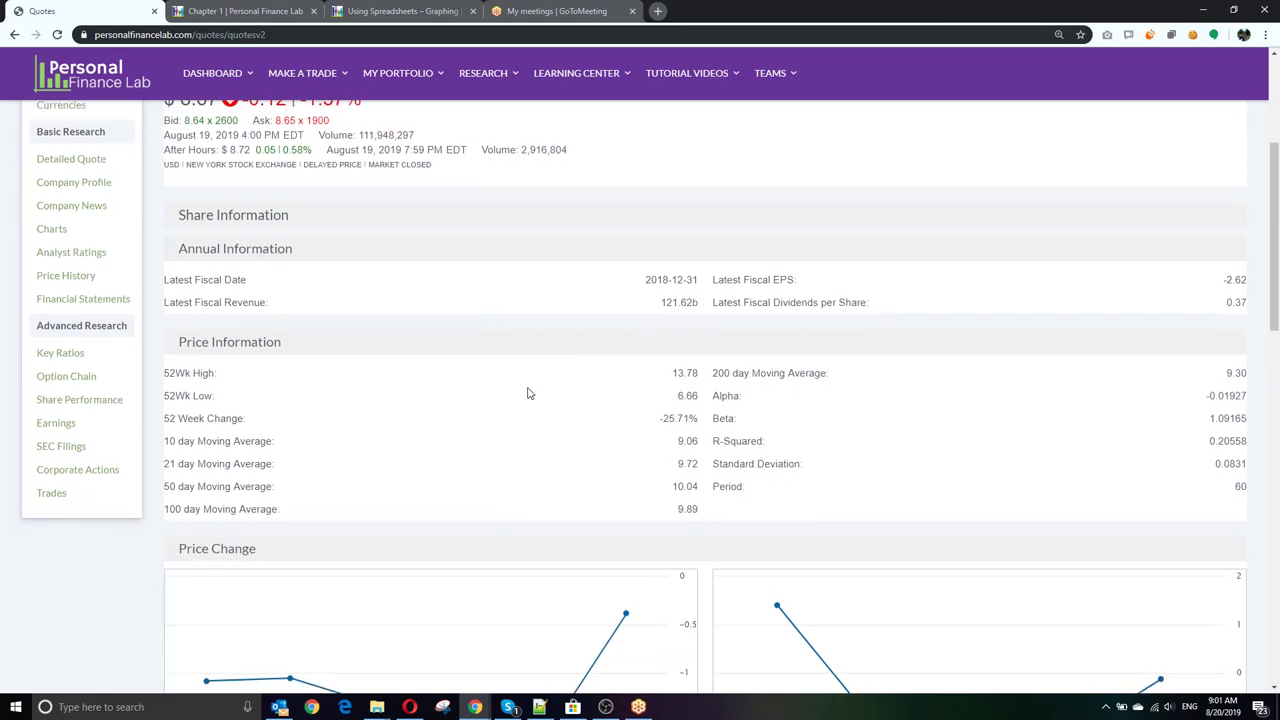
scroll(529, 393, down, 1)
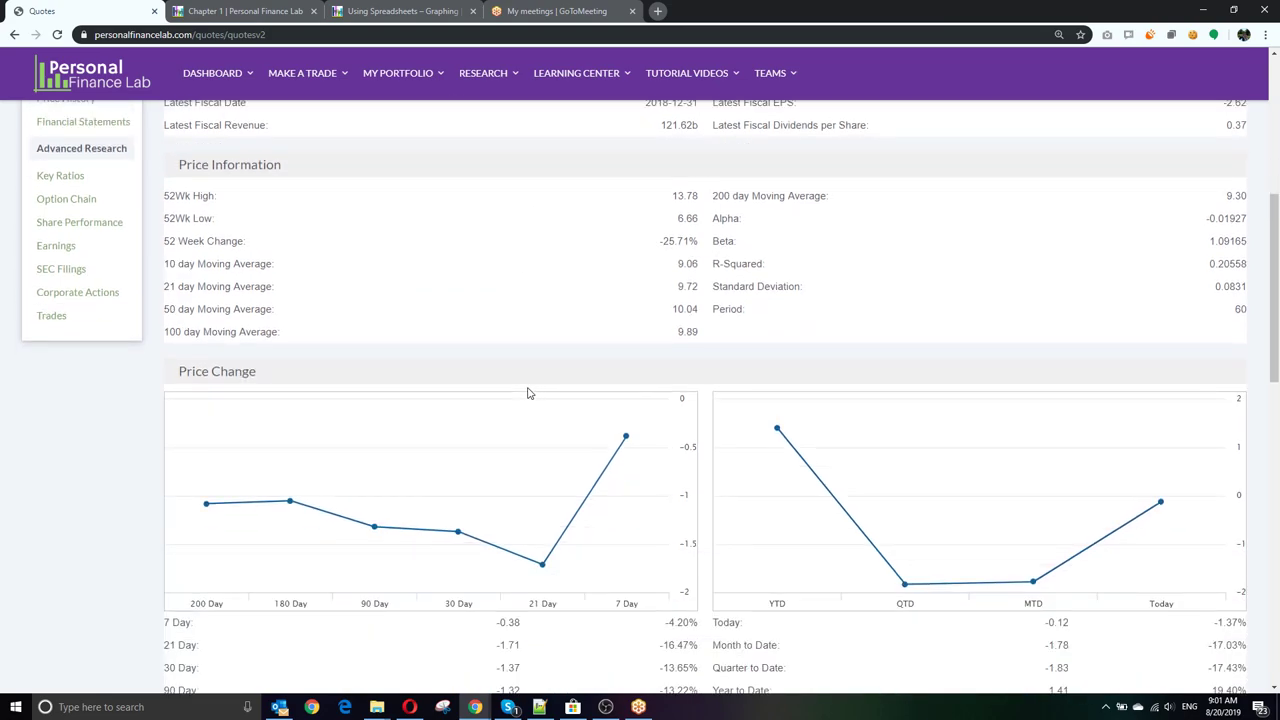
scroll(529, 393, down, 4)
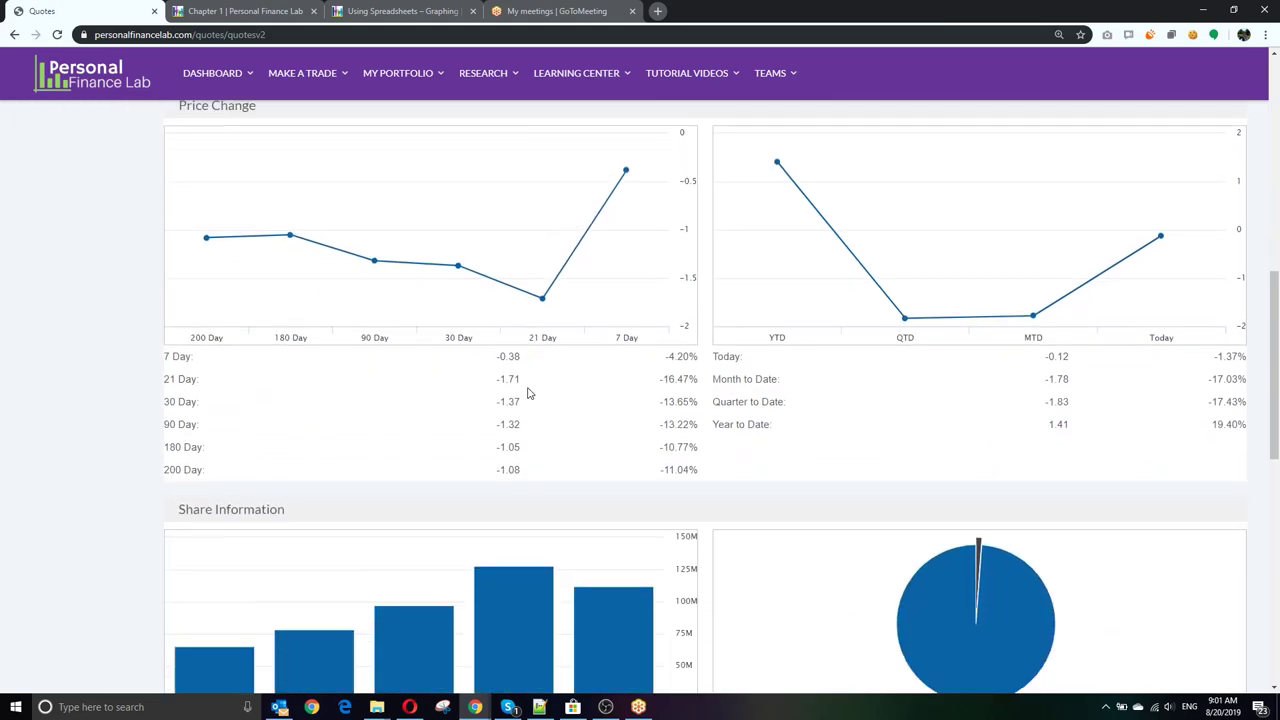
scroll(829, 457, up, 4)
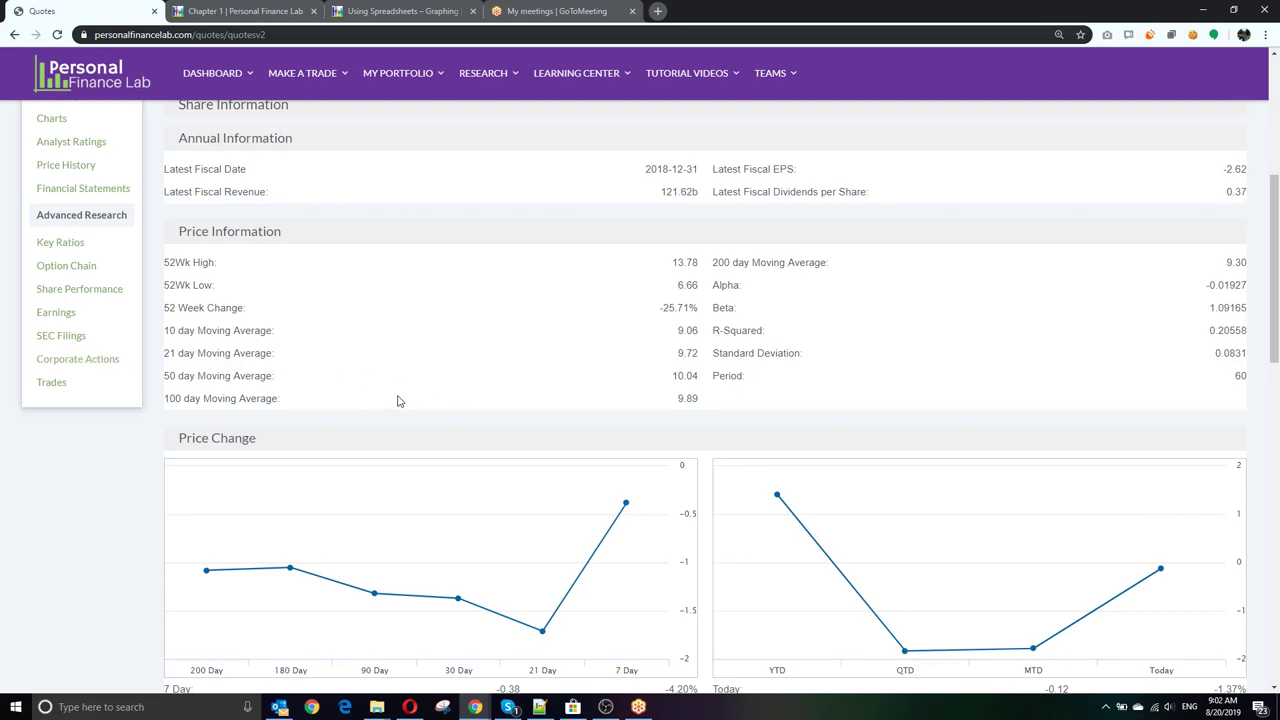
Step: Open General Electric's SEC Filings list and scroll back up to the GE quote header
click(52, 389)
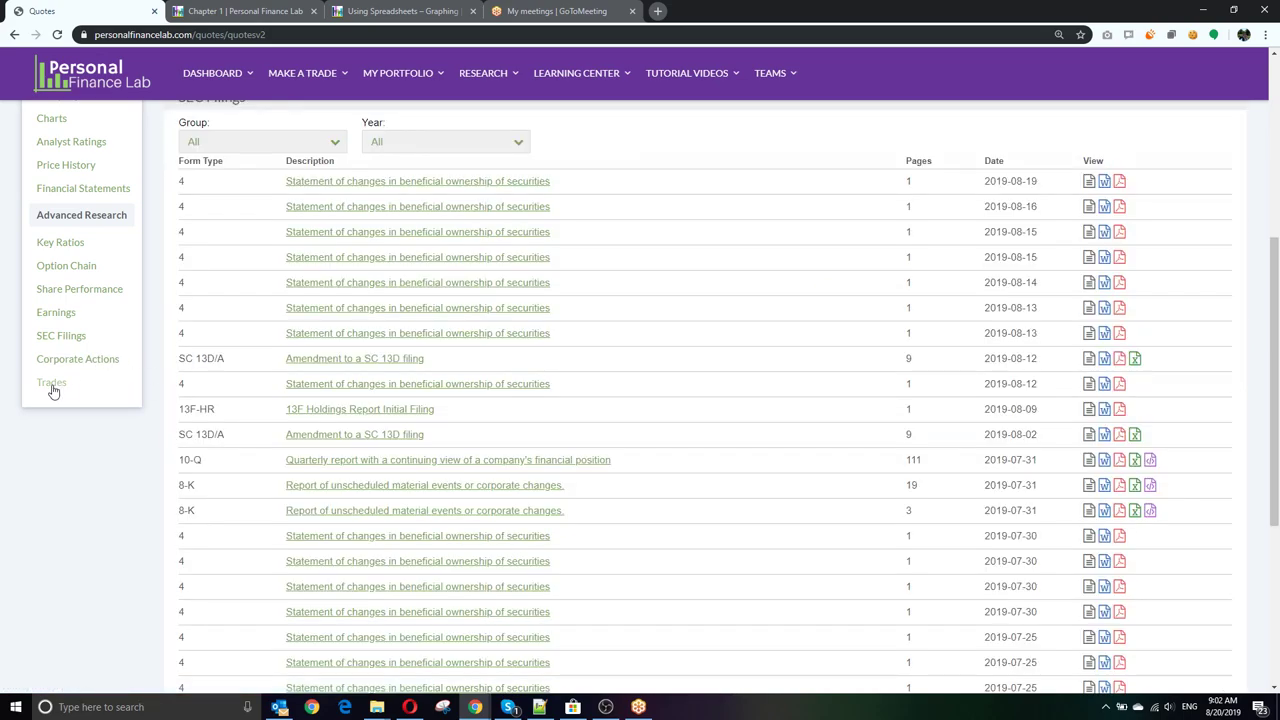
scroll(180, 355, up, 3)
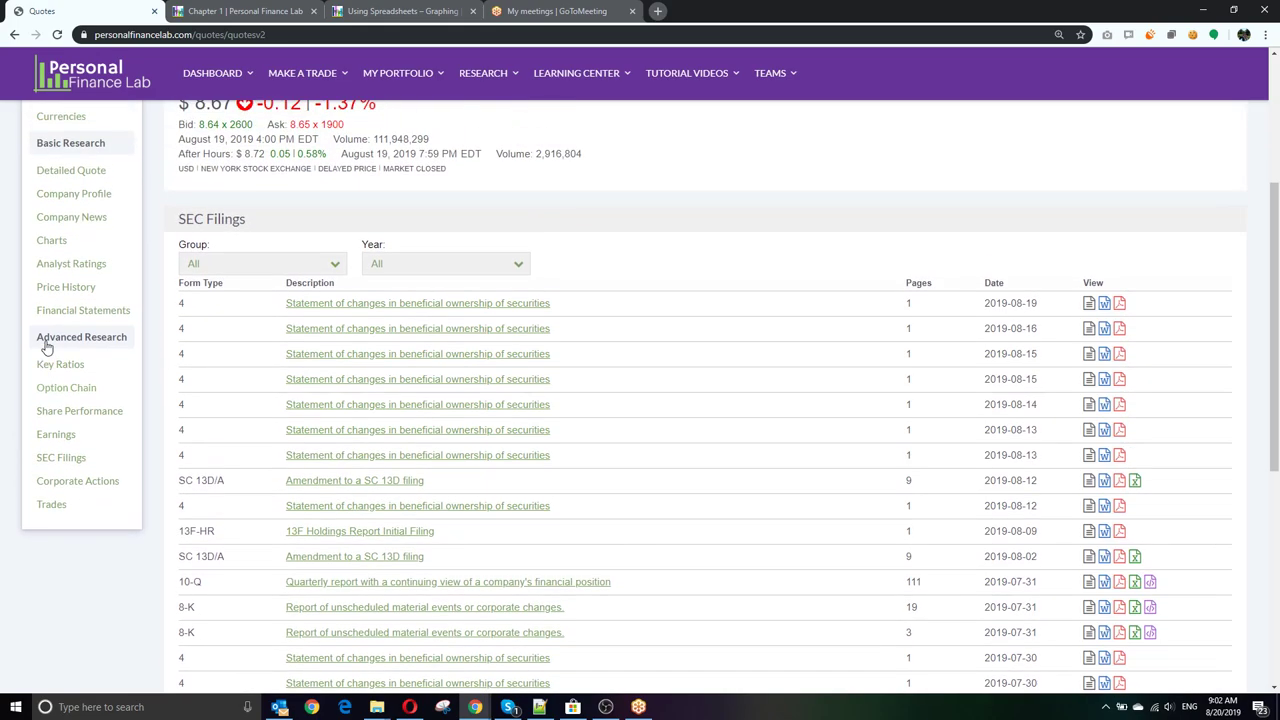
scroll(60, 352, up, 4)
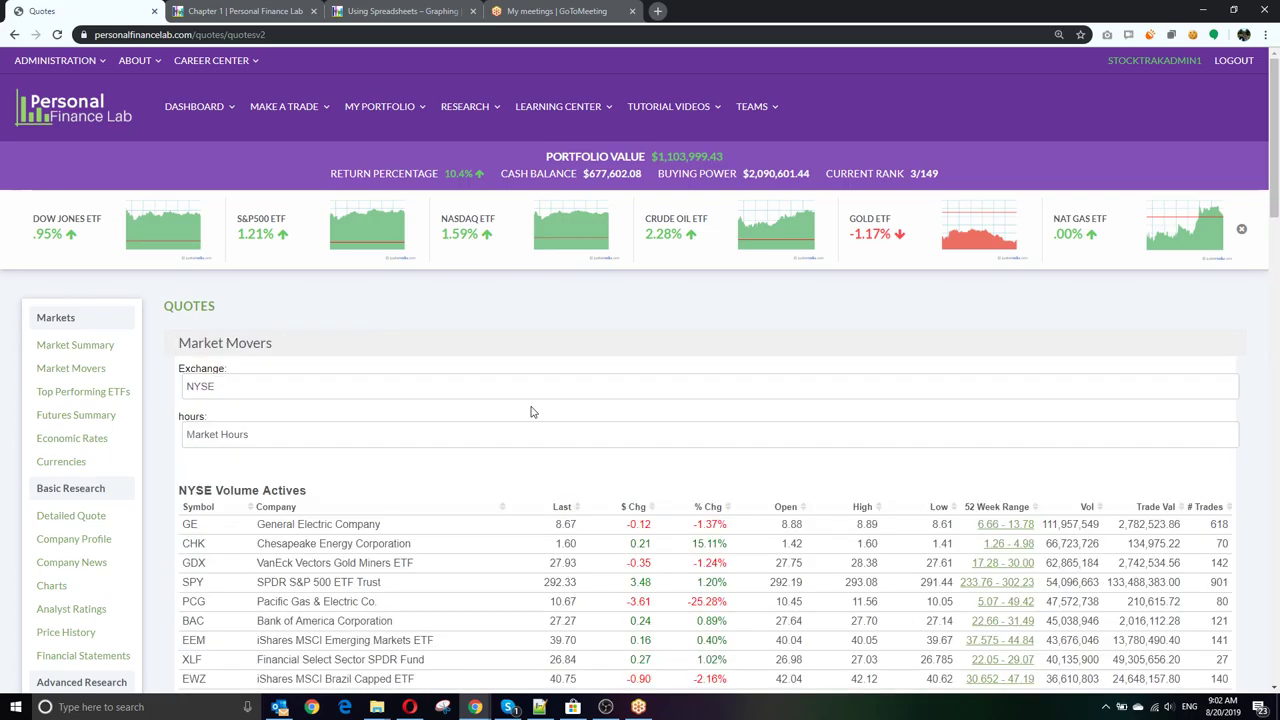
Step: Scroll through the NYSE market movers tables, then bring up the Research menu
scroll(500, 420, down, 8)
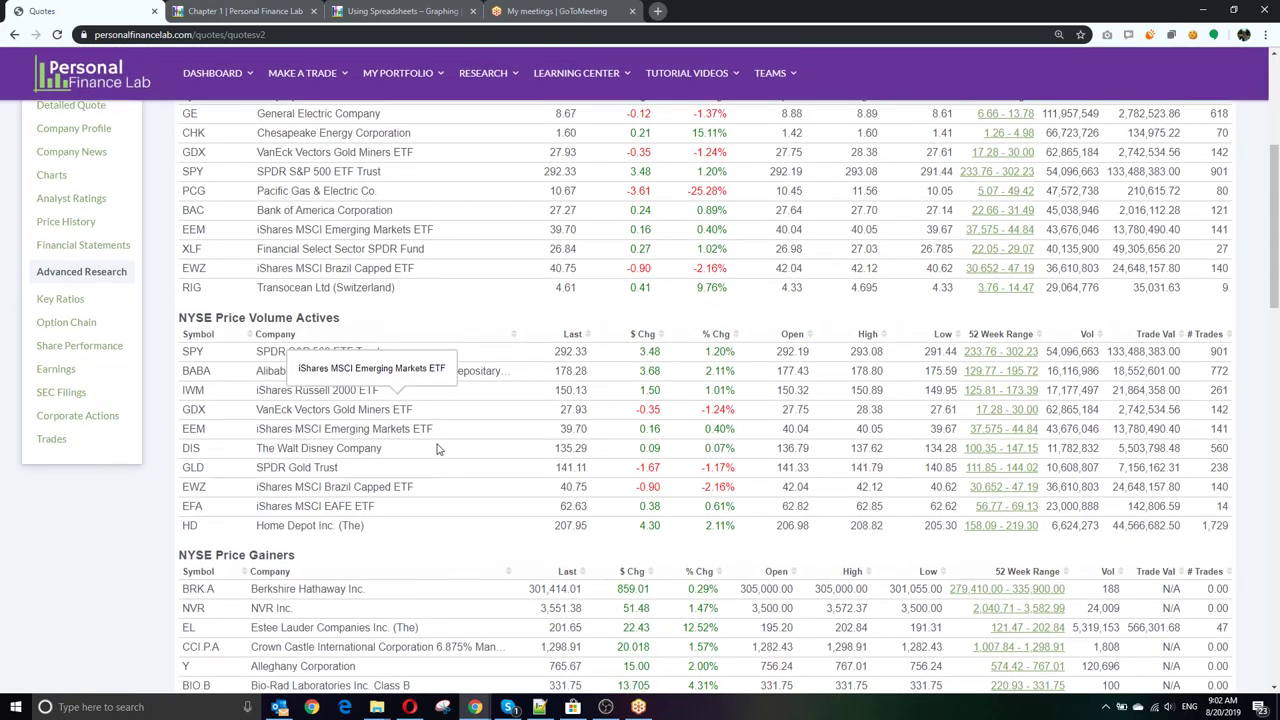
scroll(437, 443, up, 10)
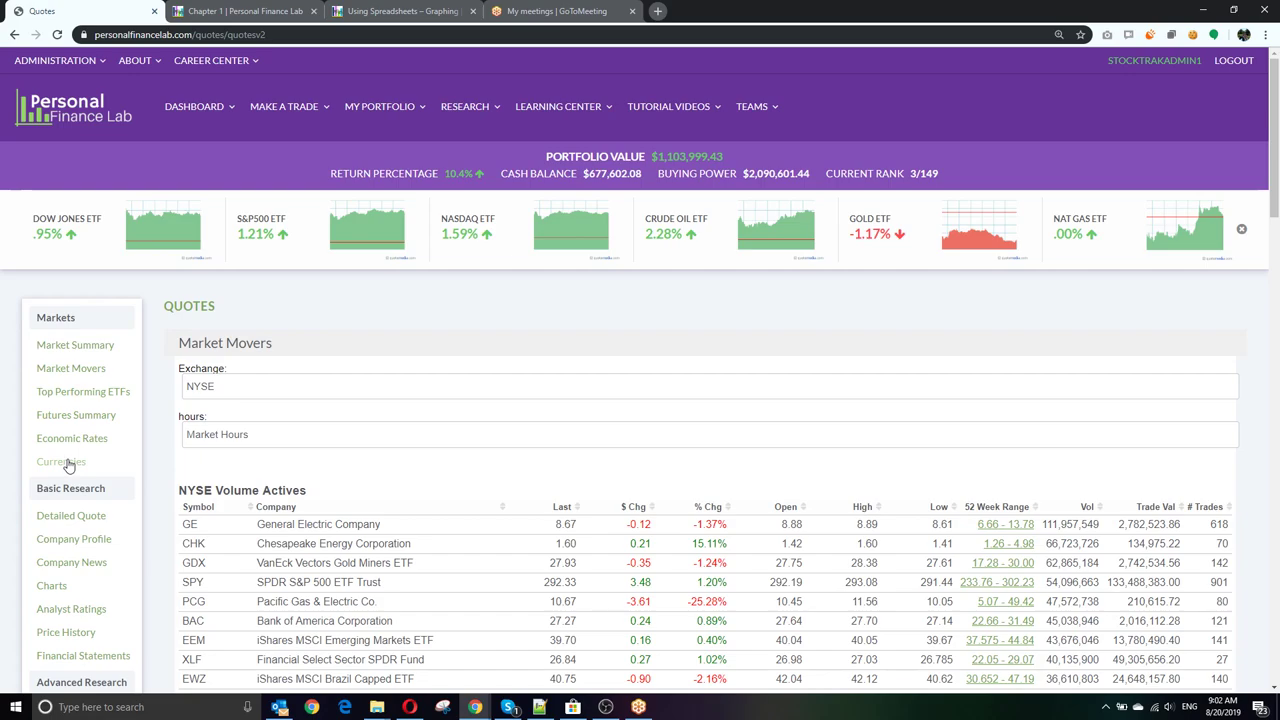
click(466, 107)
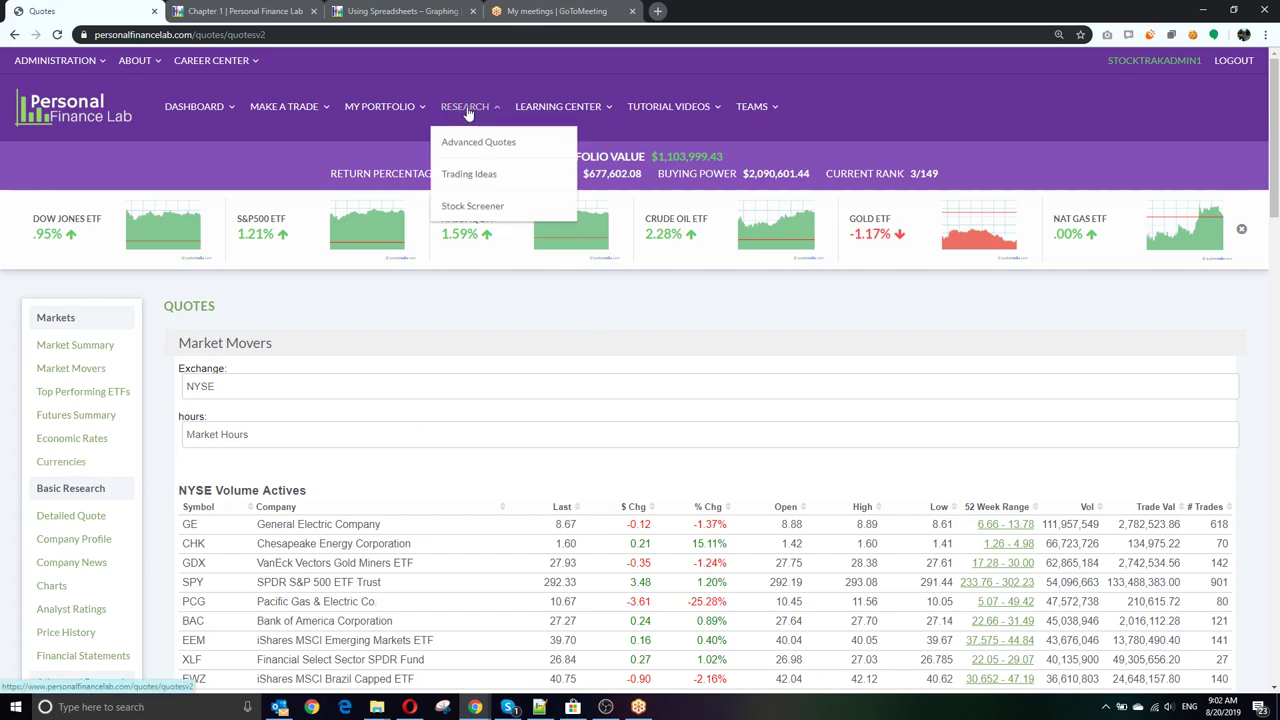
Step: Open Research > Advanced Quotes to load the Alphabet Inc. (GOOG) quote and chart
click(468, 145)
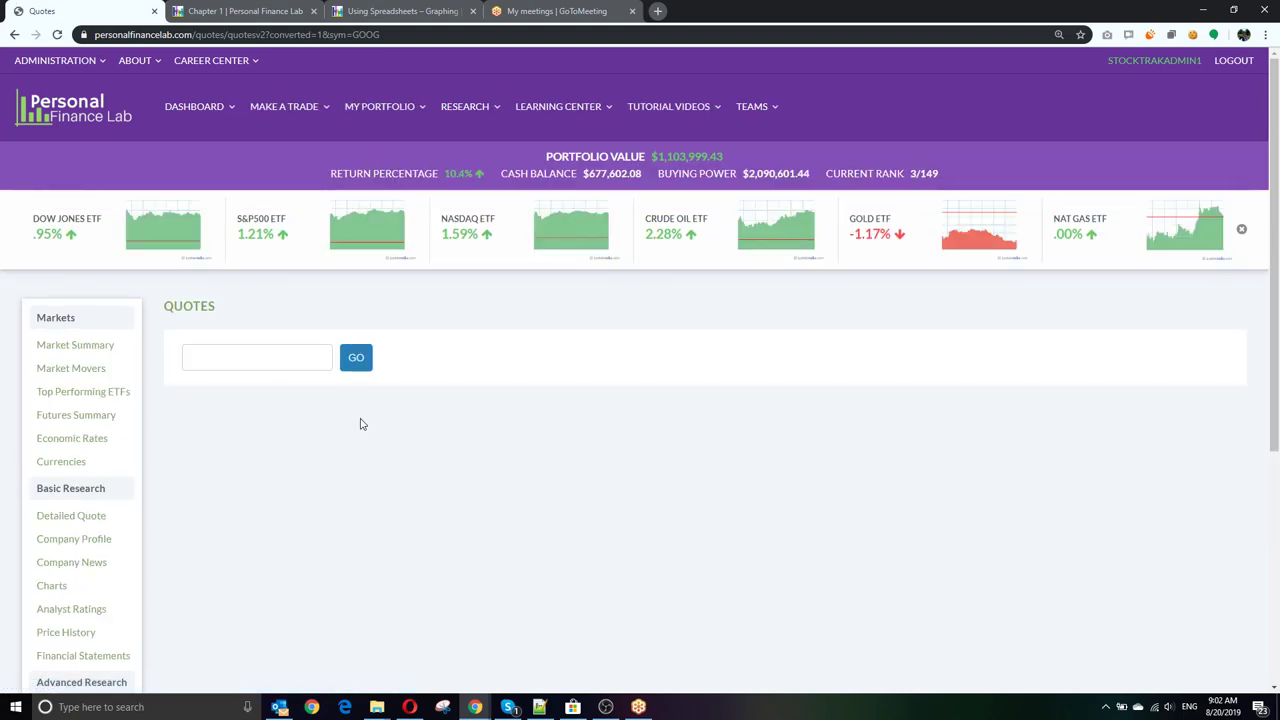
mouse_move(468, 112)
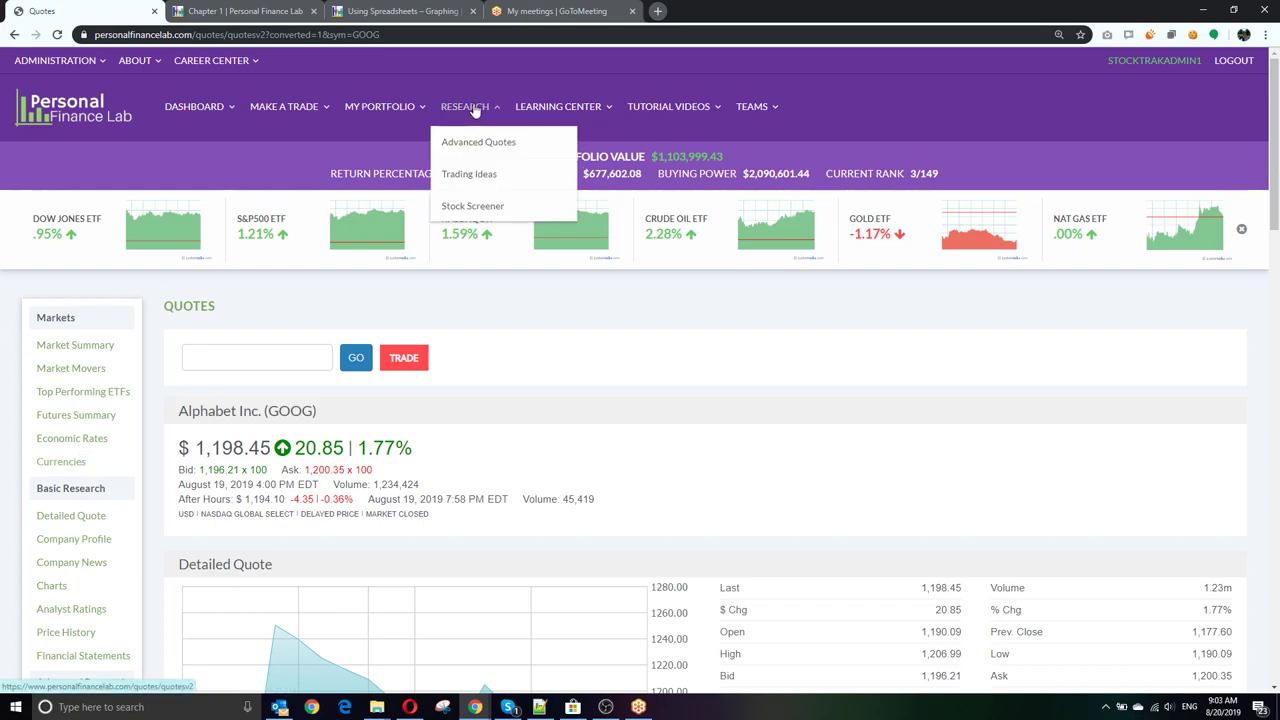
Step: Browse the Trading Ideas stocks, funds and top movers, then go to Research > Stock Screener
click(472, 175)
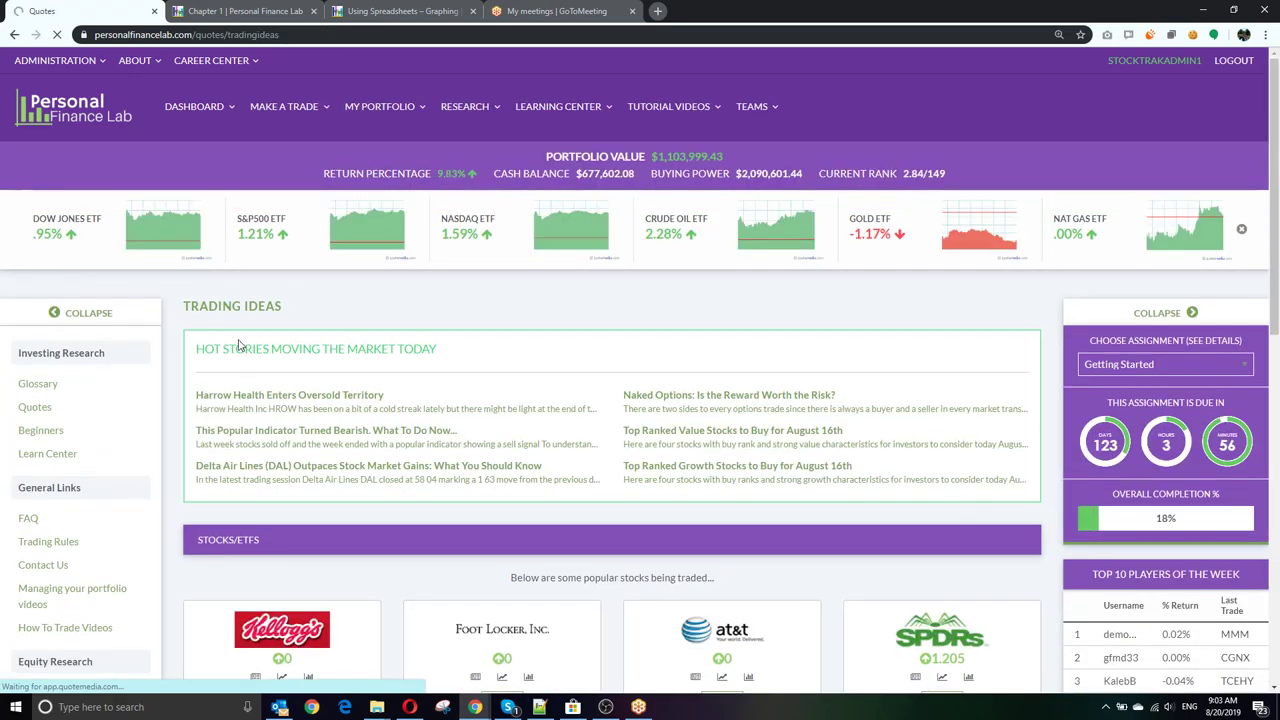
scroll(330, 335, down, 3)
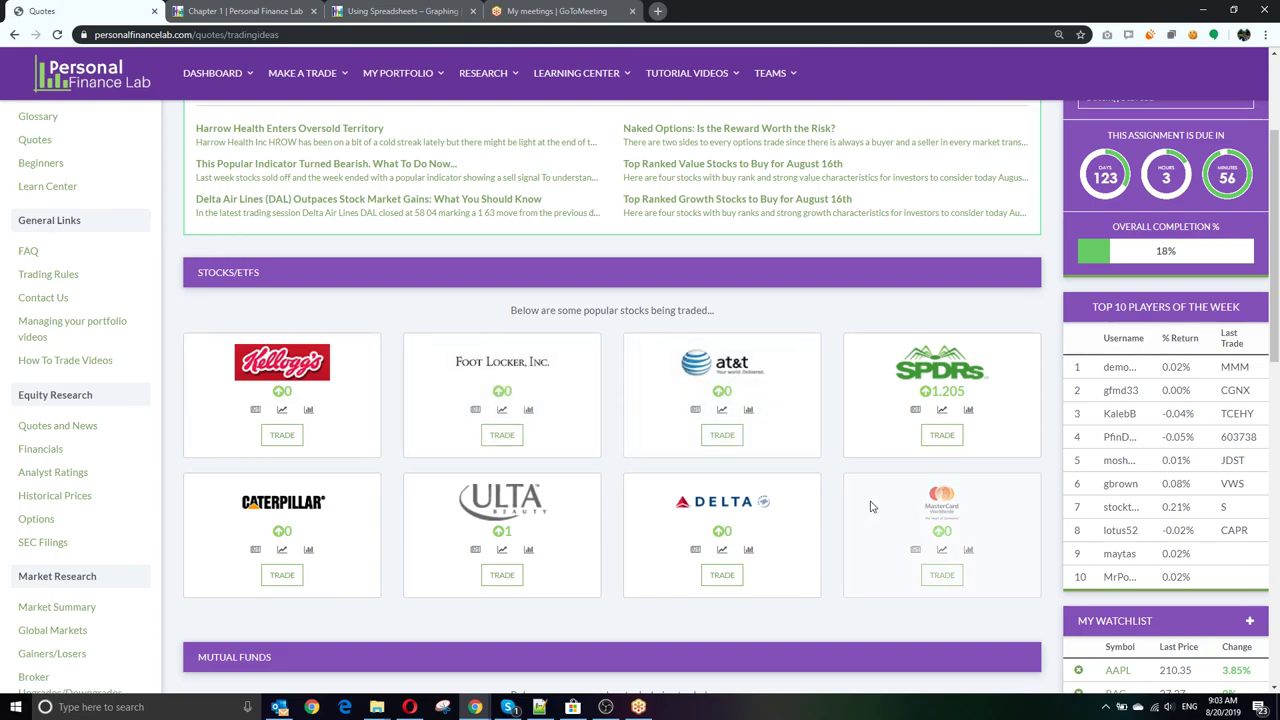
scroll(481, 472, down, 3)
scroll(481, 472, down, 2)
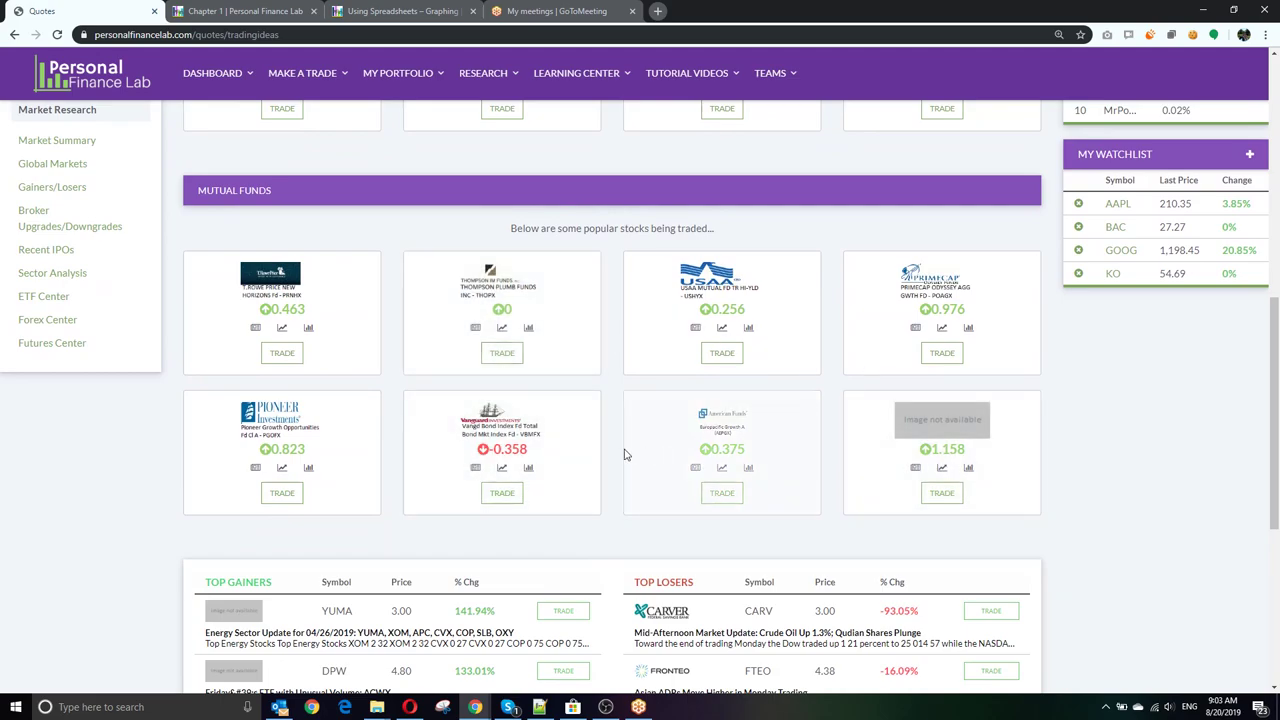
scroll(597, 450, down, 3)
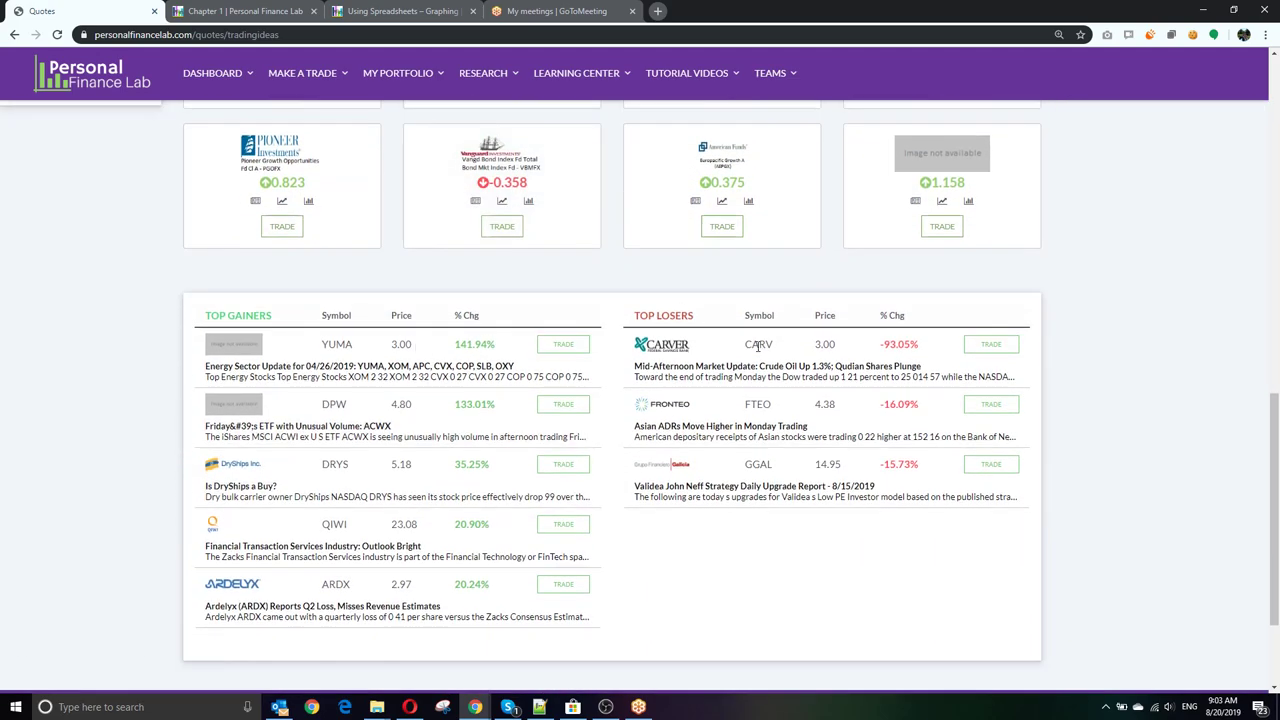
scroll(758, 344, up, 12)
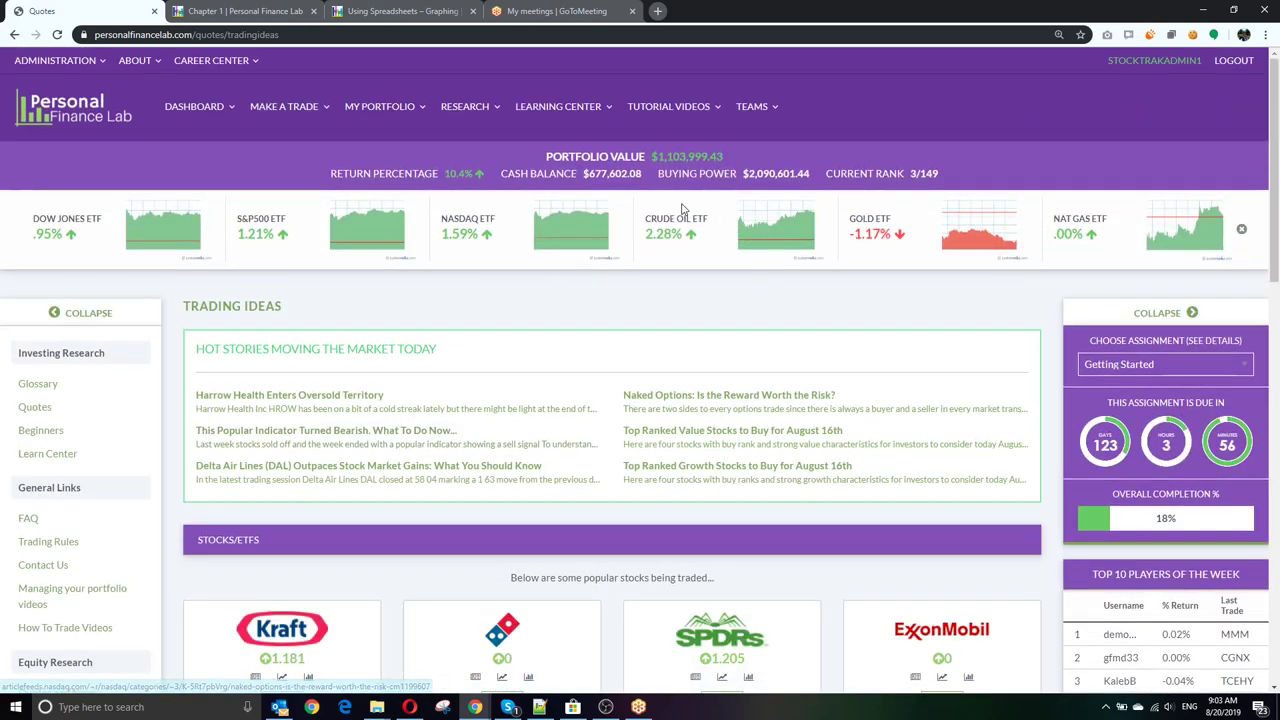
mouse_move(366, 122)
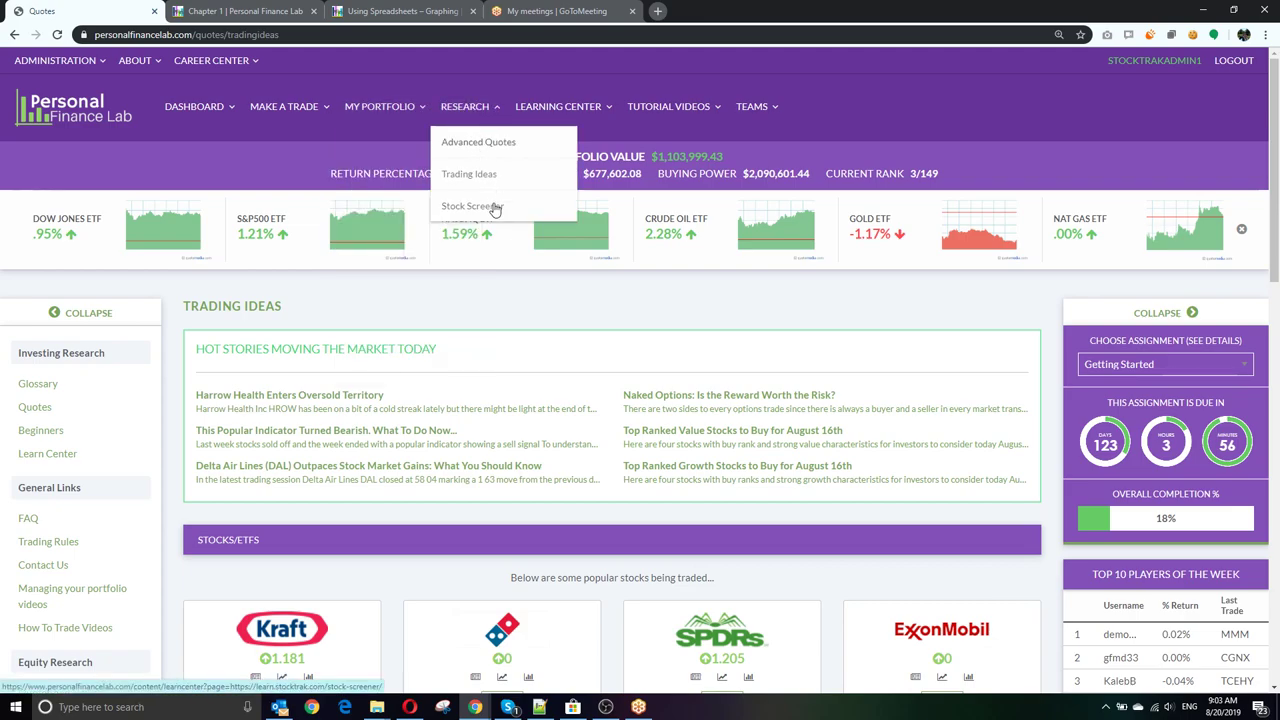
click(493, 207)
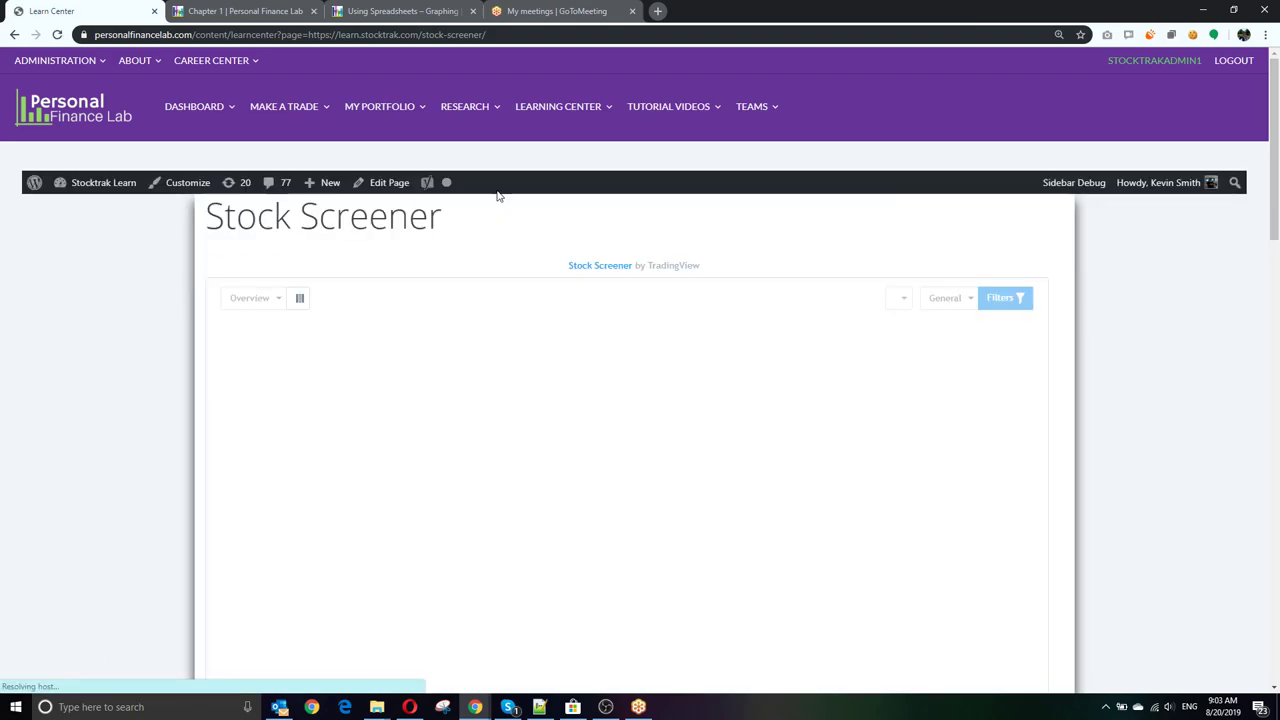
Step: Check the Most Capitalized predefined screens list, then open the screener's Filters panel
scroll(1155, 283, down, 2)
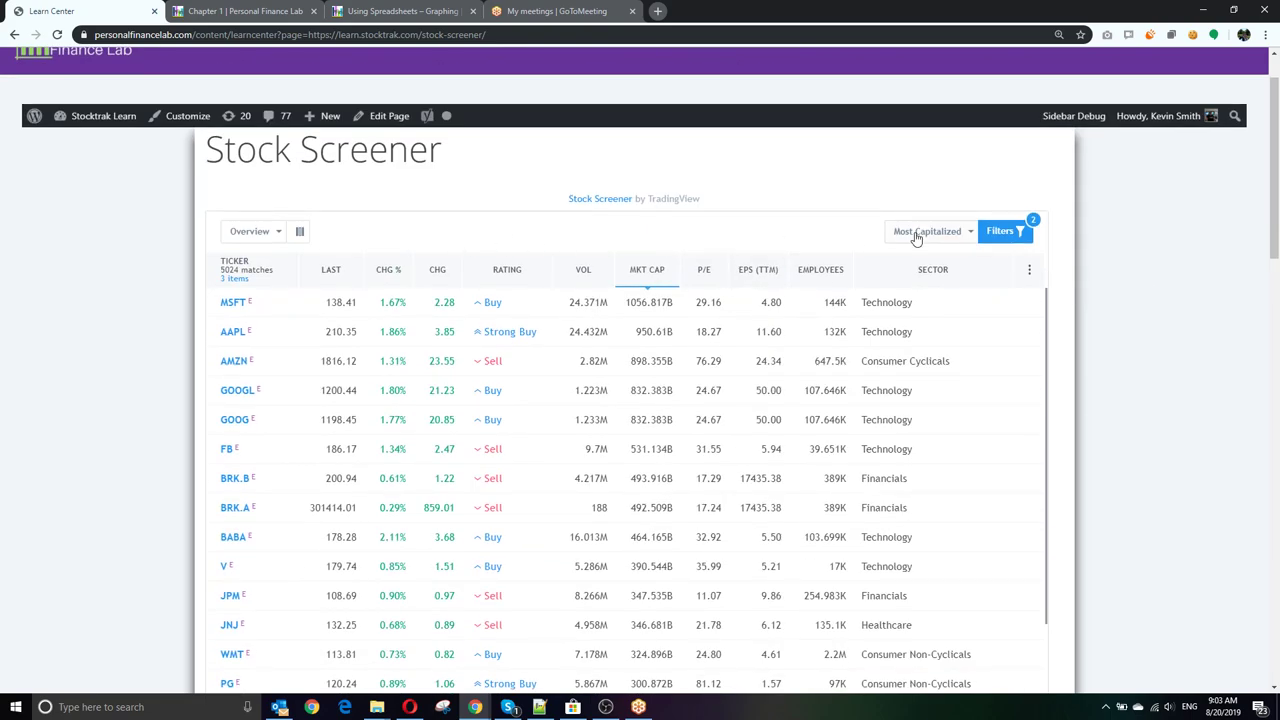
click(958, 235)
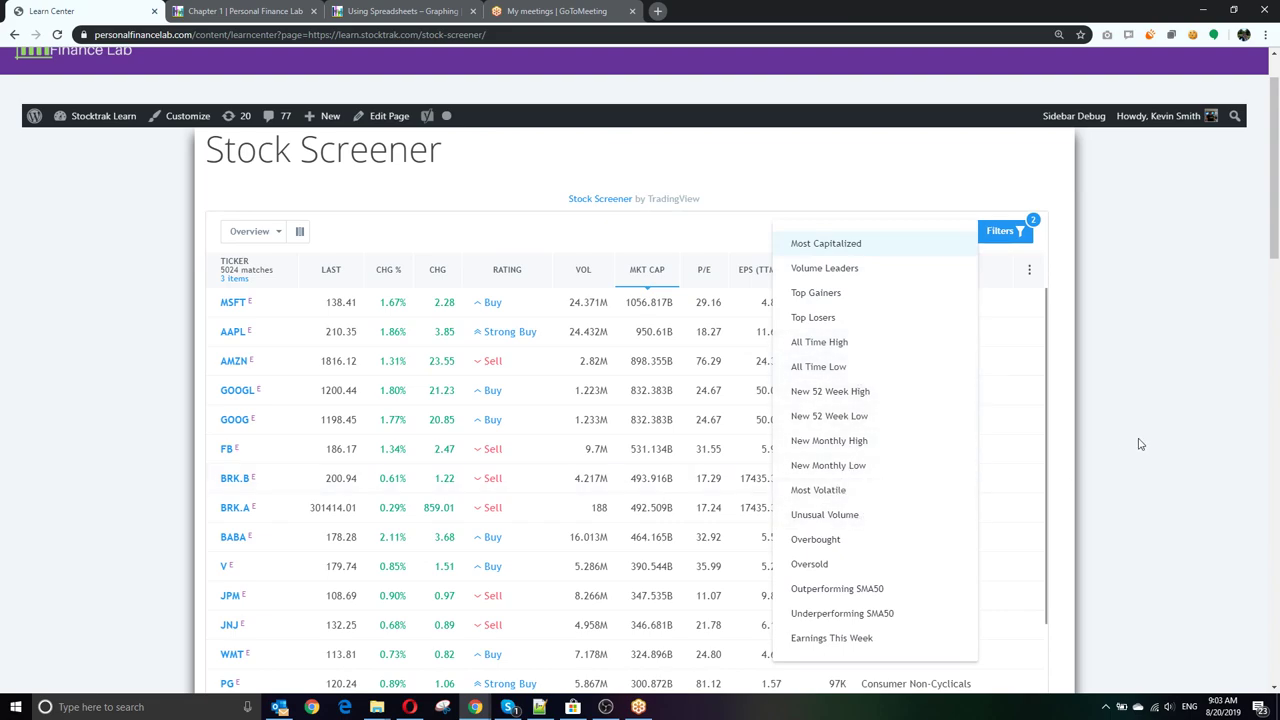
click(1000, 231)
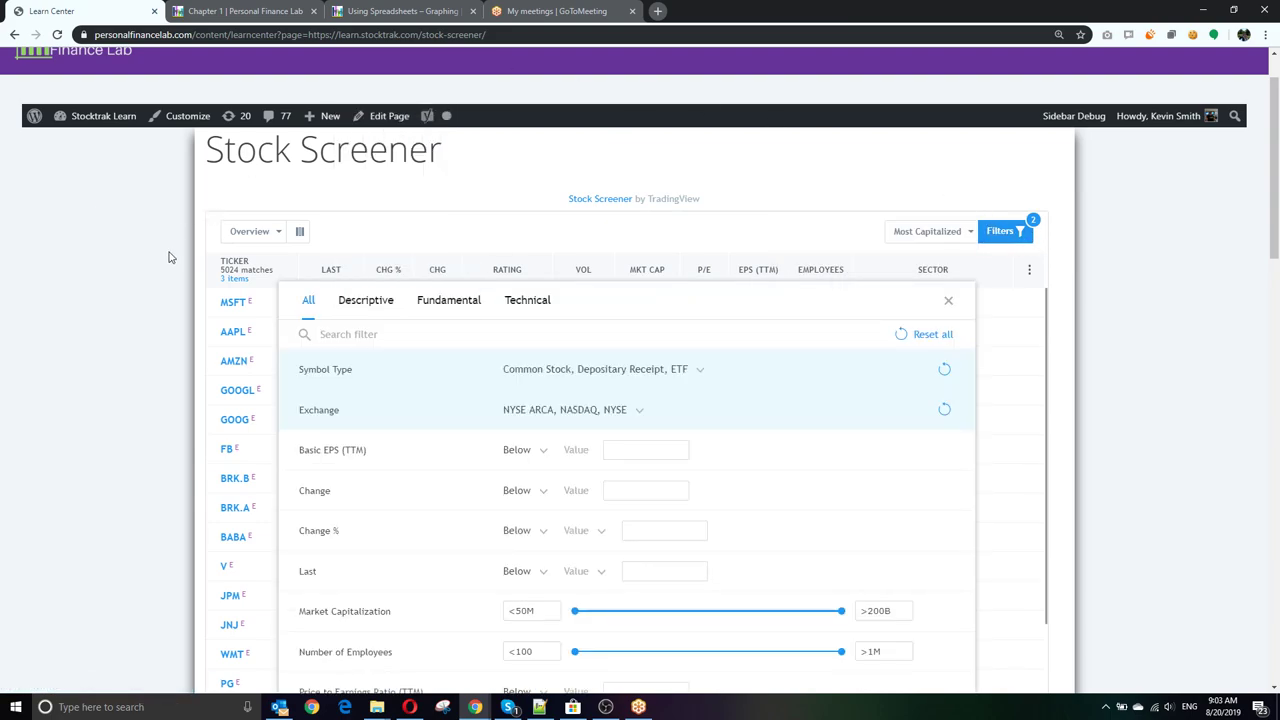
scroll(170, 257, up, 1)
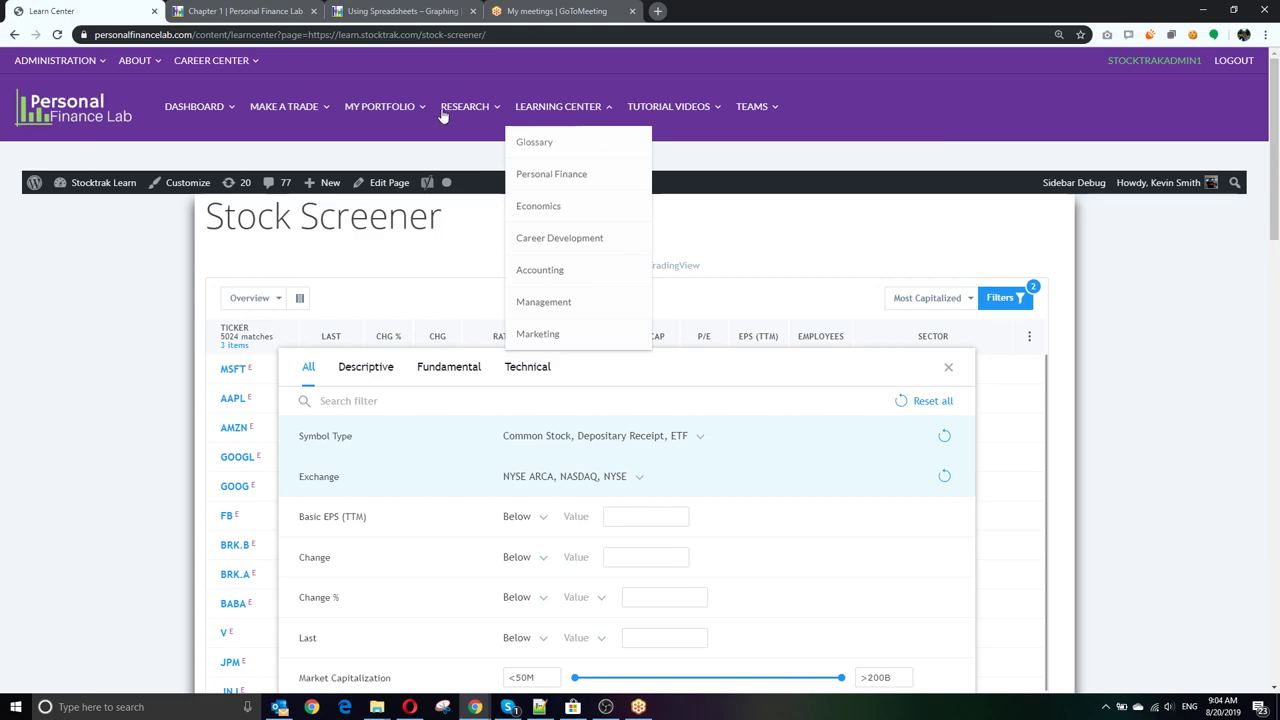
Step: Open the Learning Center home page and scroll through its articles
mouse_move(452, 113)
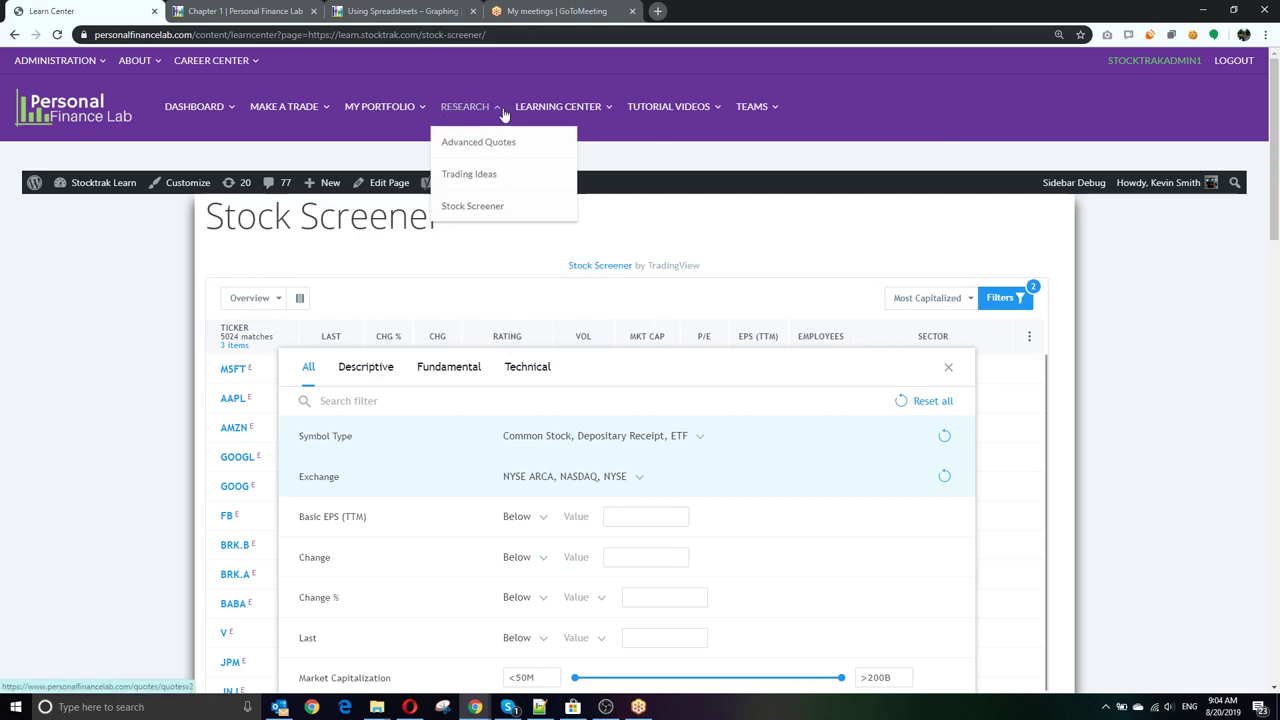
mouse_move(519, 116)
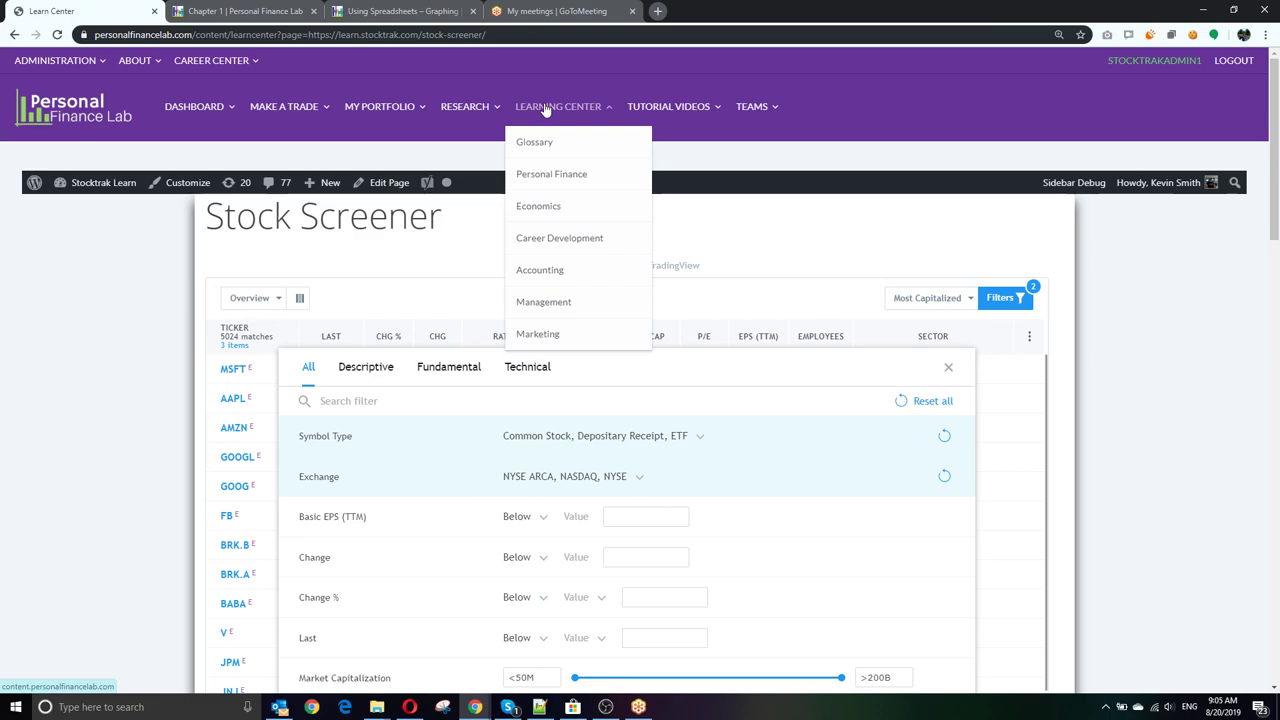
click(545, 110)
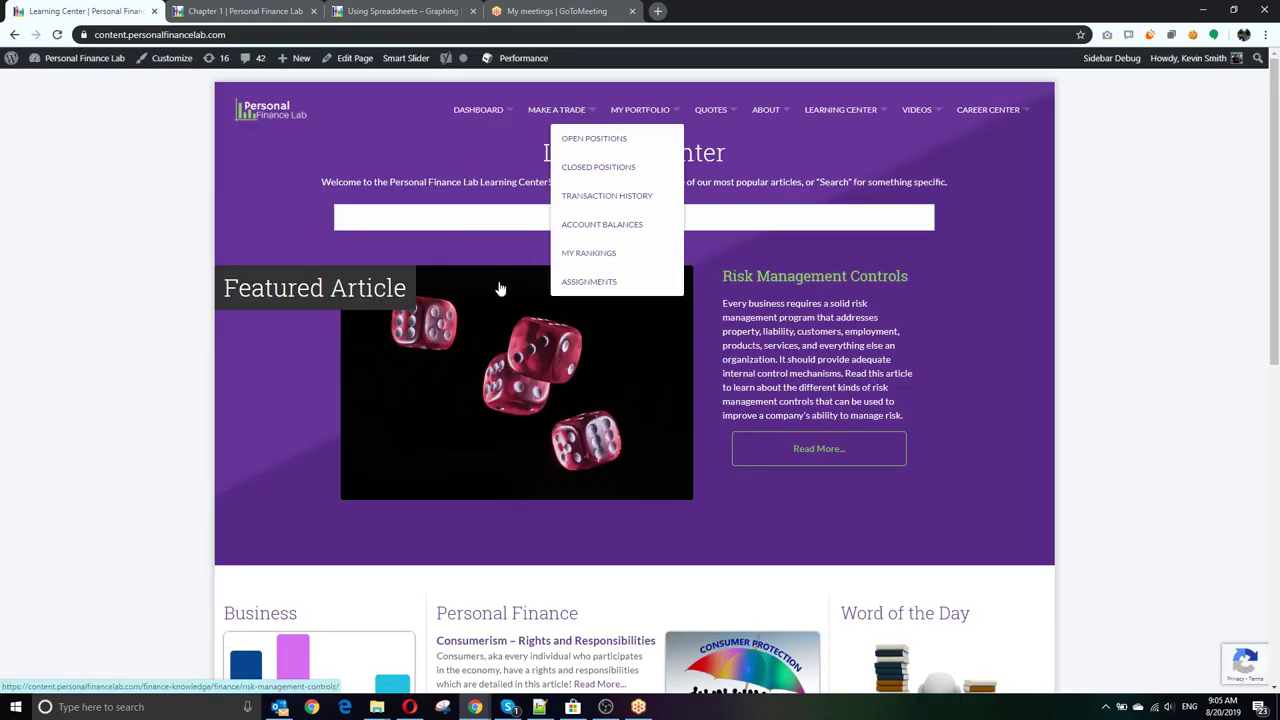
scroll(430, 325, down, 1)
scroll(430, 325, down, 1)
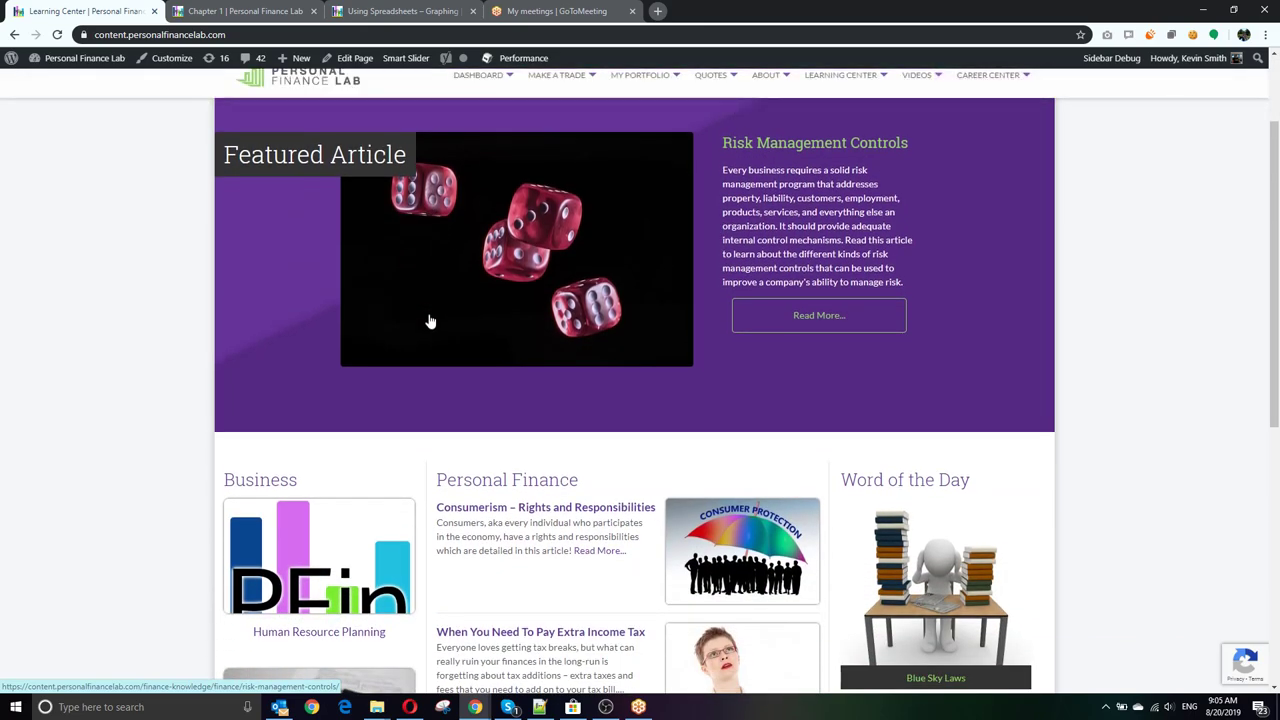
scroll(432, 319, down, 3)
scroll(432, 319, up, 4)
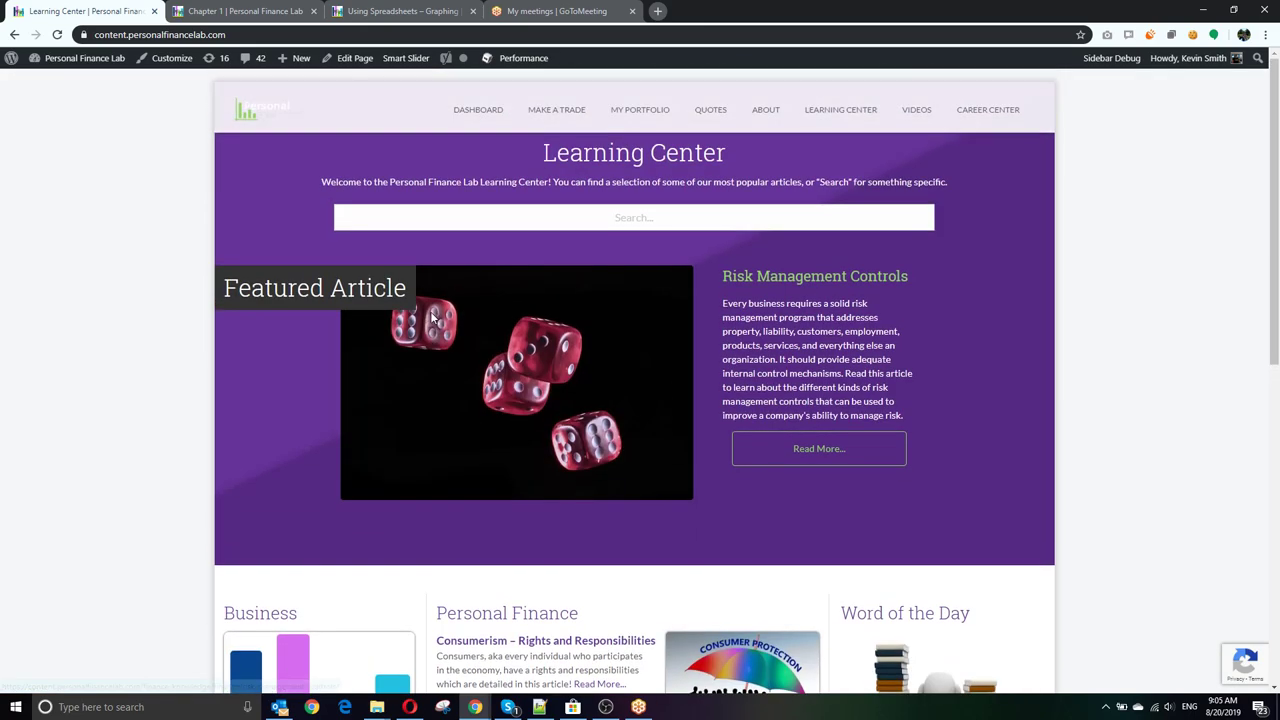
scroll(432, 317, down, 5)
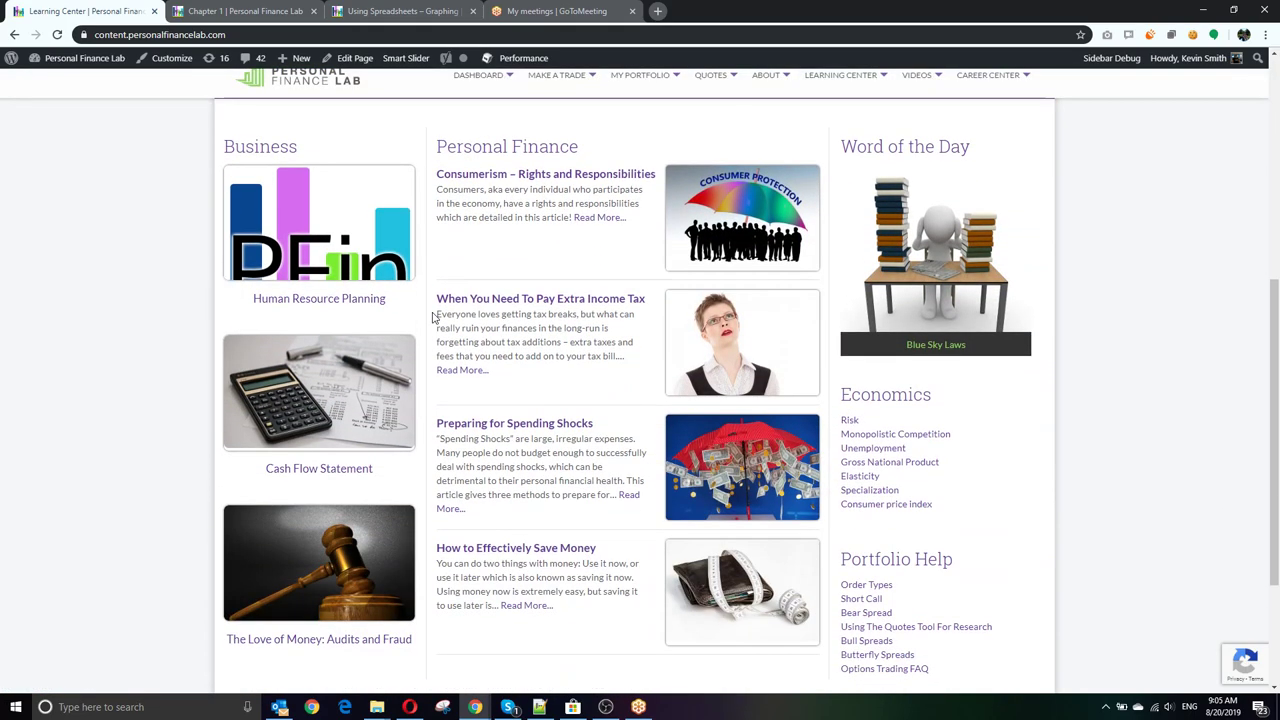
scroll(432, 318, up, 4)
Step: Reload the Learning Center, dismiss the Outlook mail notification, and go back to the Stock Screener
click(56, 36)
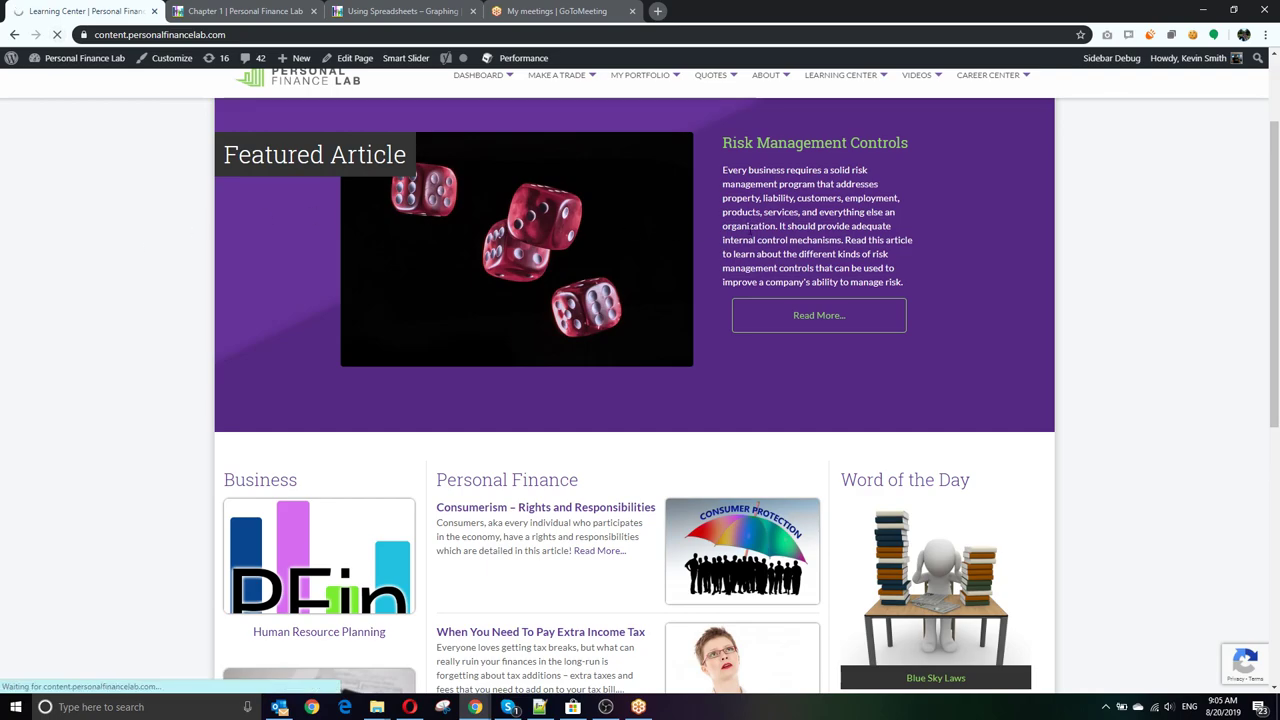
scroll(702, 250, down, 2)
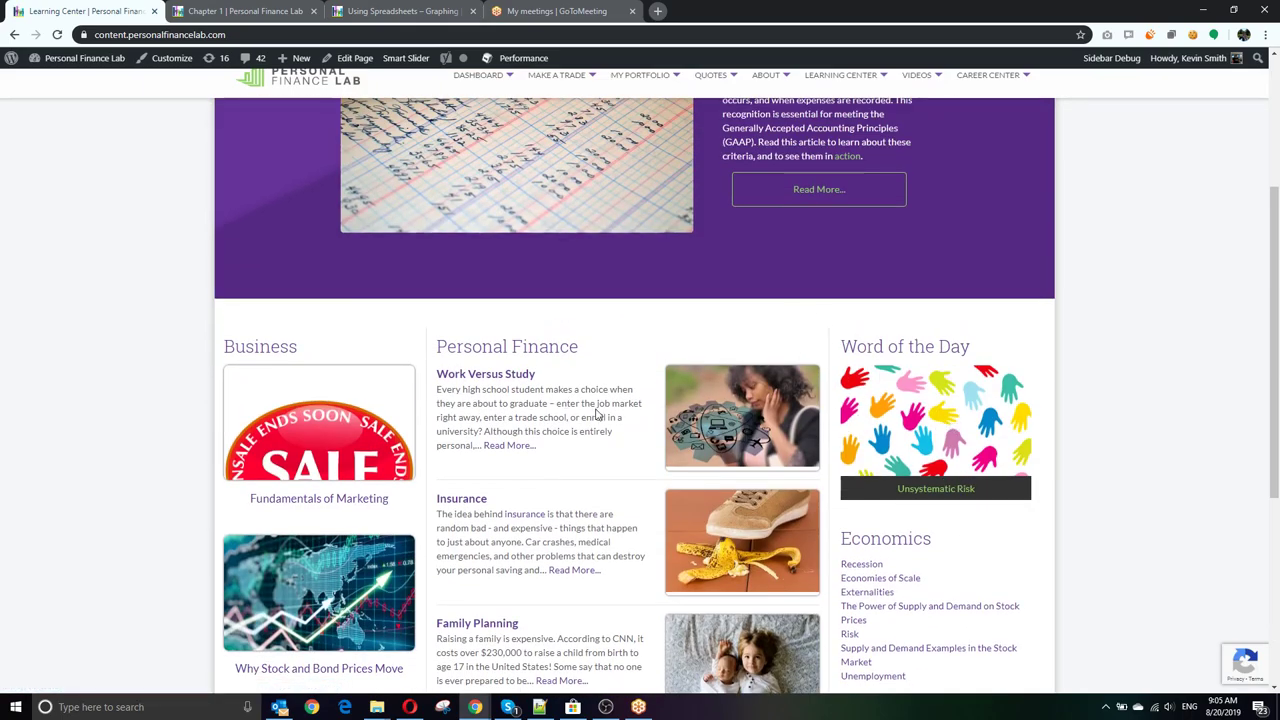
scroll(598, 410, up, 3)
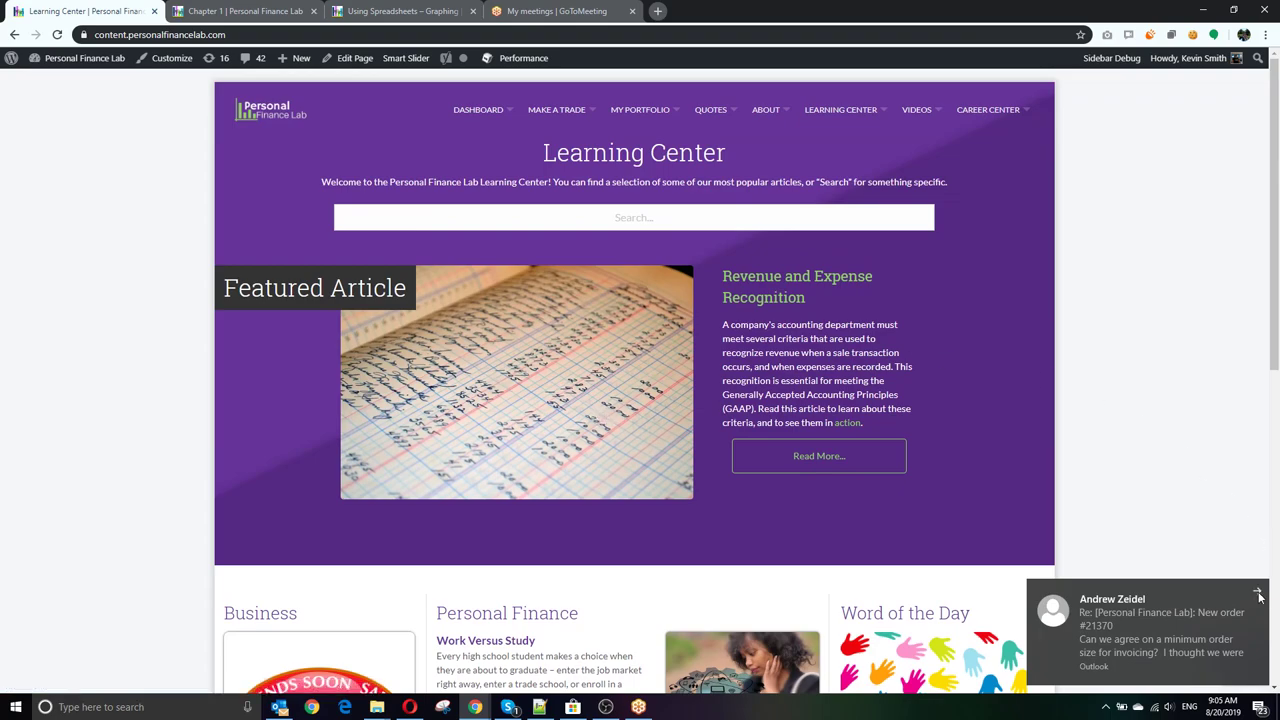
click(1257, 591)
click(20, 35)
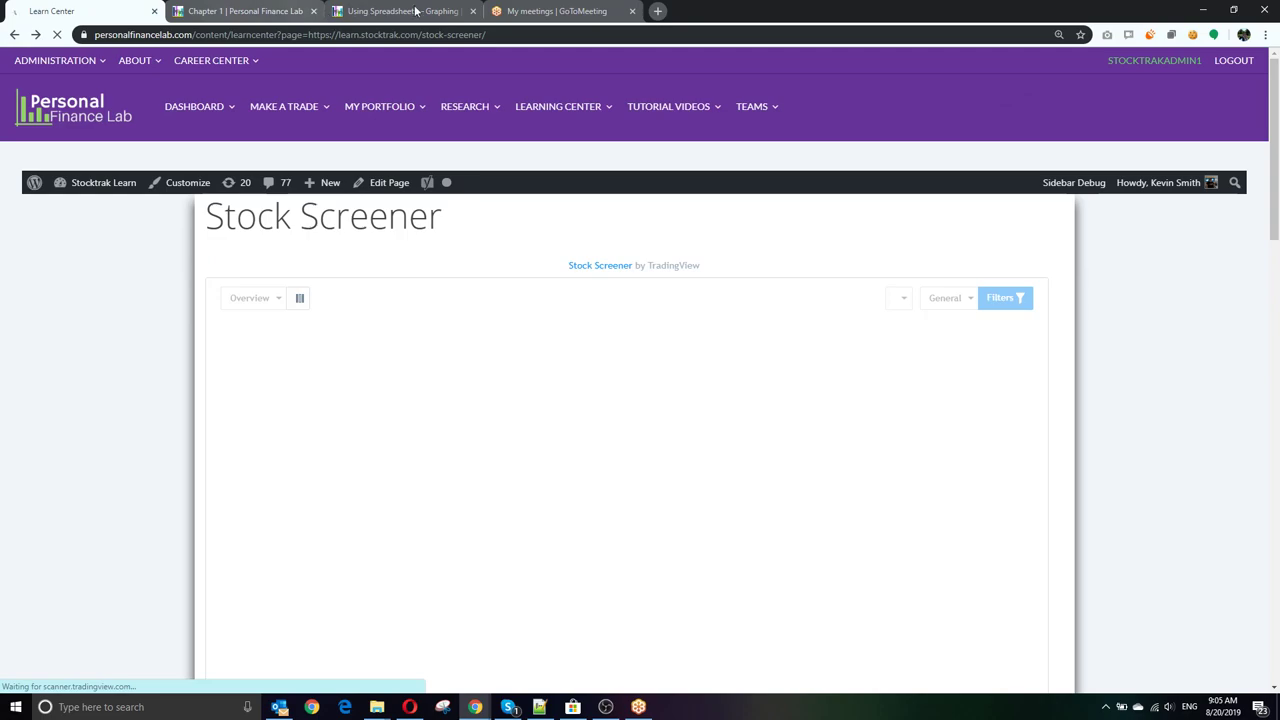
Step: Go to the Dashboard showing the $1,103,999.43 demo portfolio with DPZ, AAPL and CMG holdings
mouse_move(657, 113)
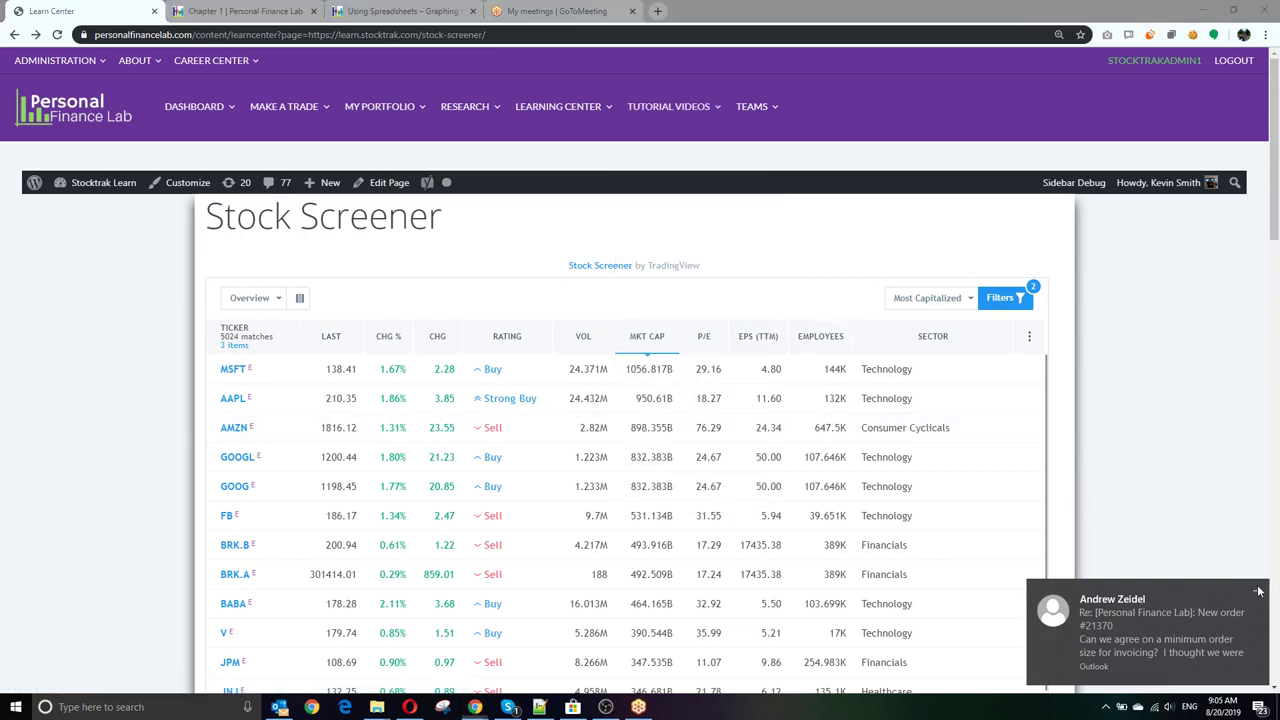
mouse_move(565, 100)
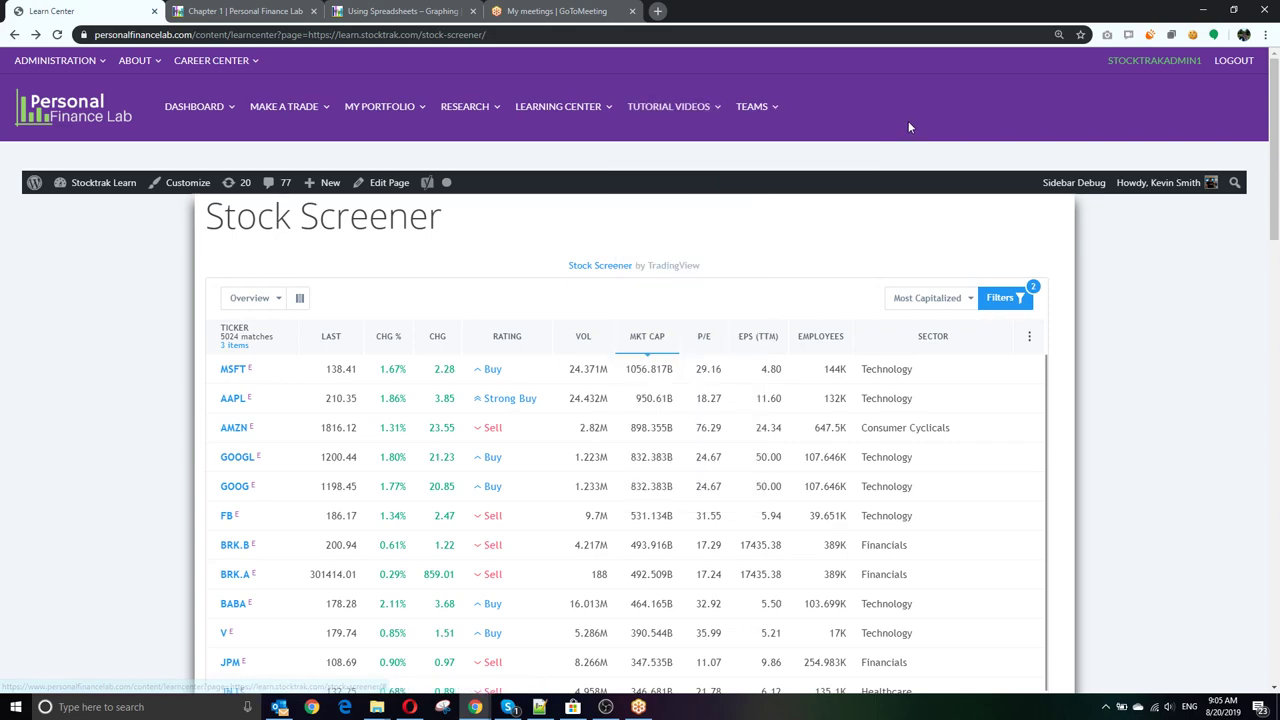
mouse_move(770, 108)
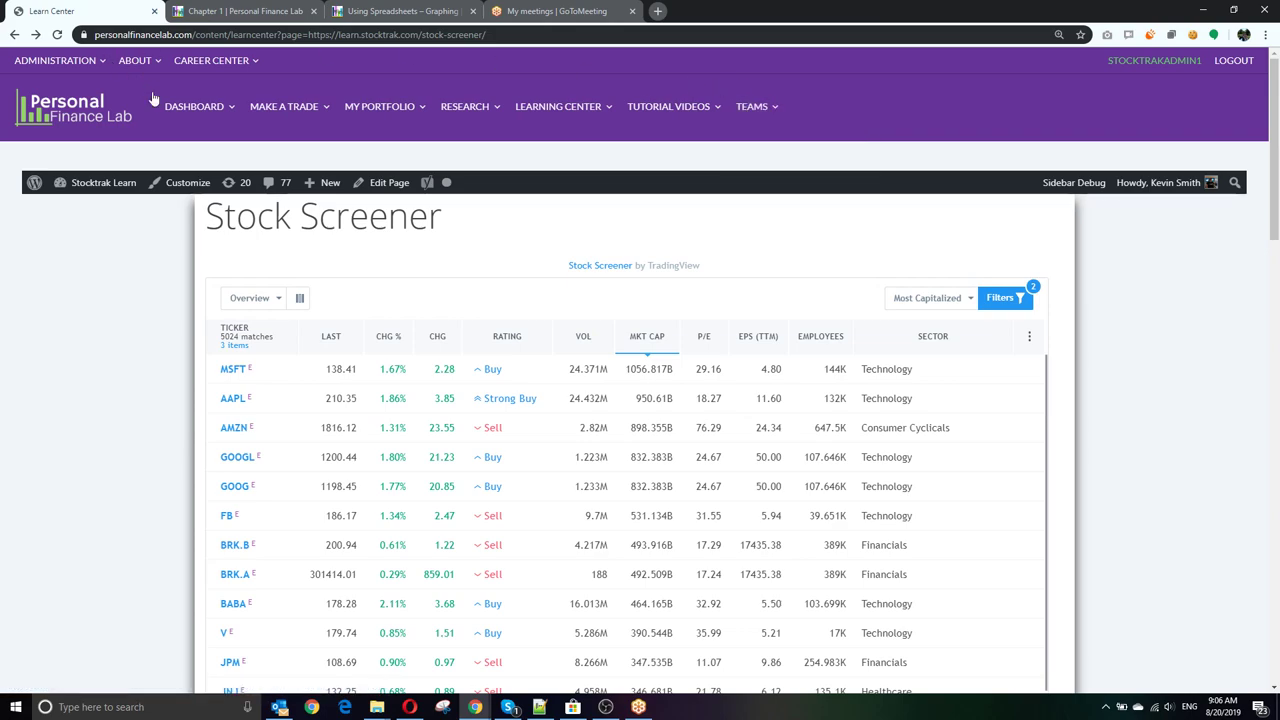
click(183, 110)
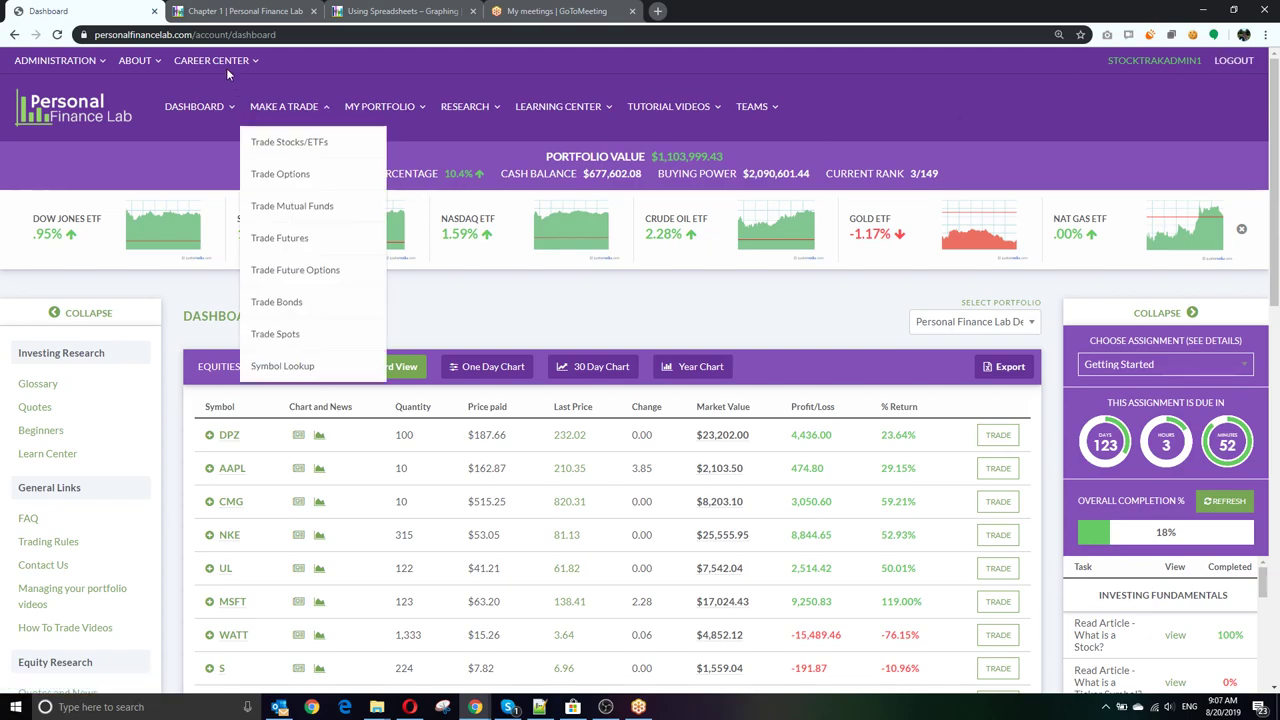
Step: Open the Career Center in a new browser tab and switch to it
mouse_move(228, 62)
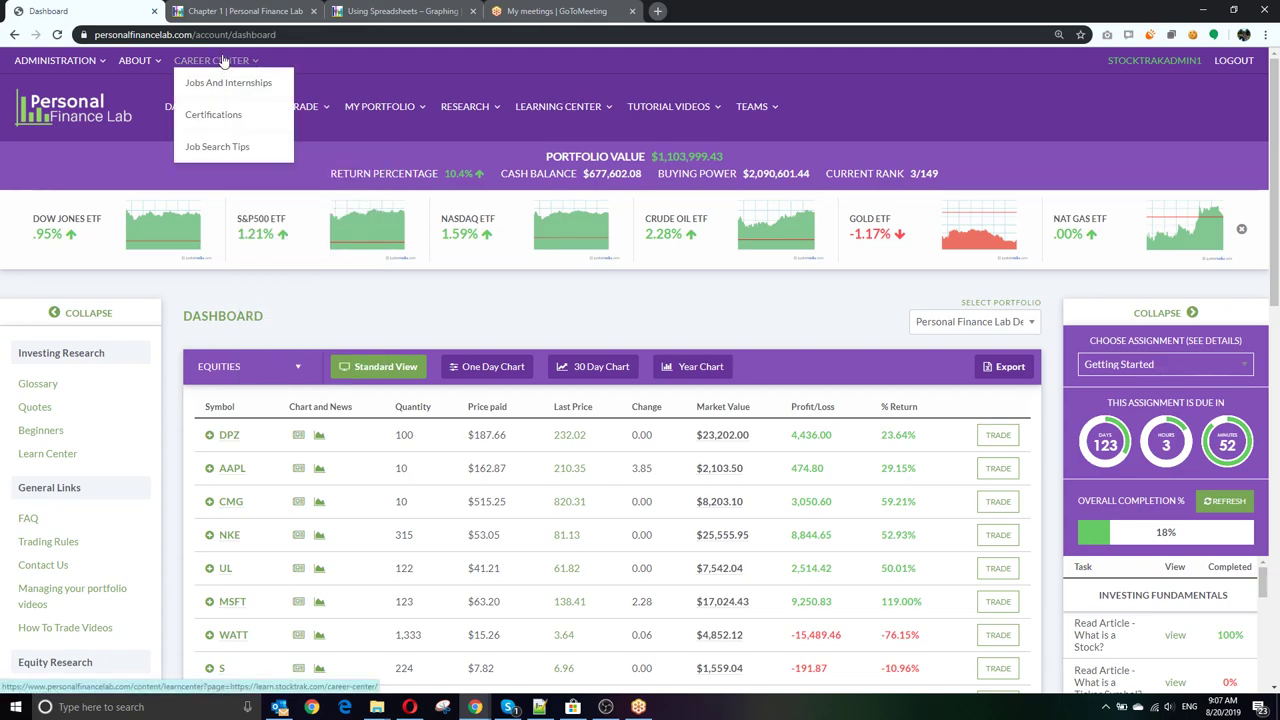
right_click(225, 60)
click(268, 70)
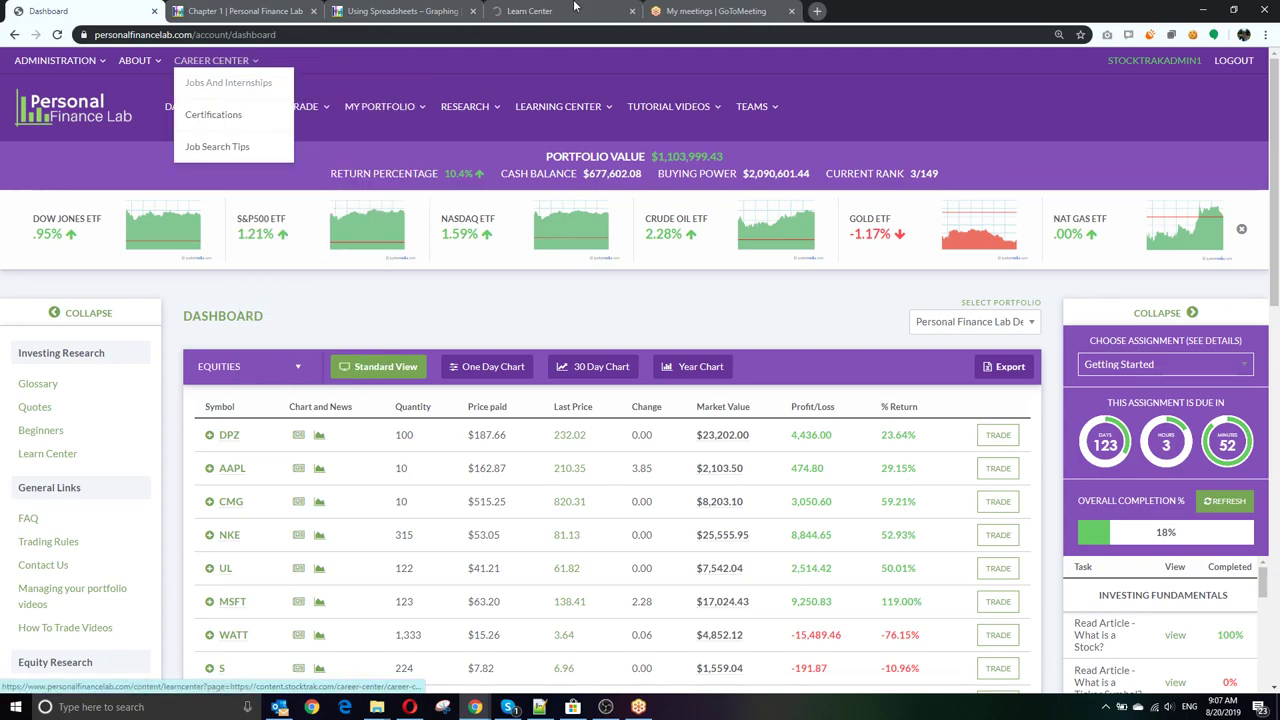
click(581, 9)
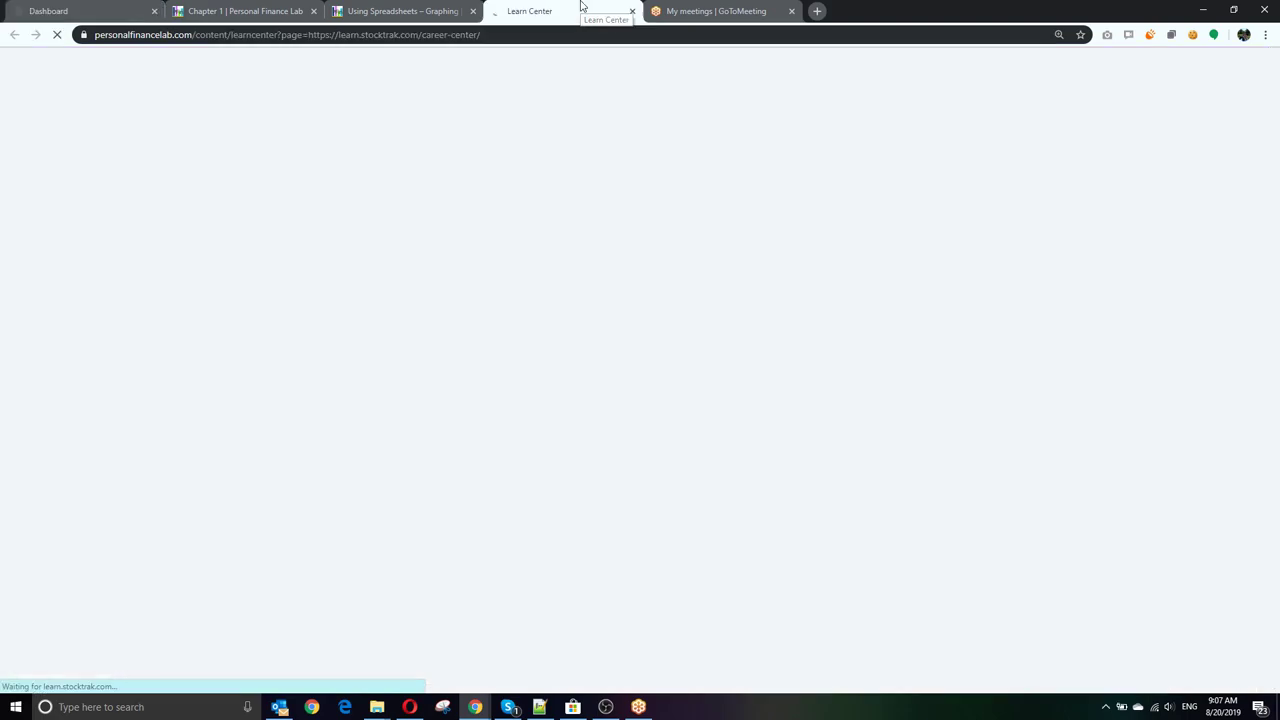
scroll(88, 258, down, 2)
scroll(88, 258, up, 2)
Step: Choose Career Center > Jobs And Internships to show the StockTrak Job Search Tool
mouse_move(233, 60)
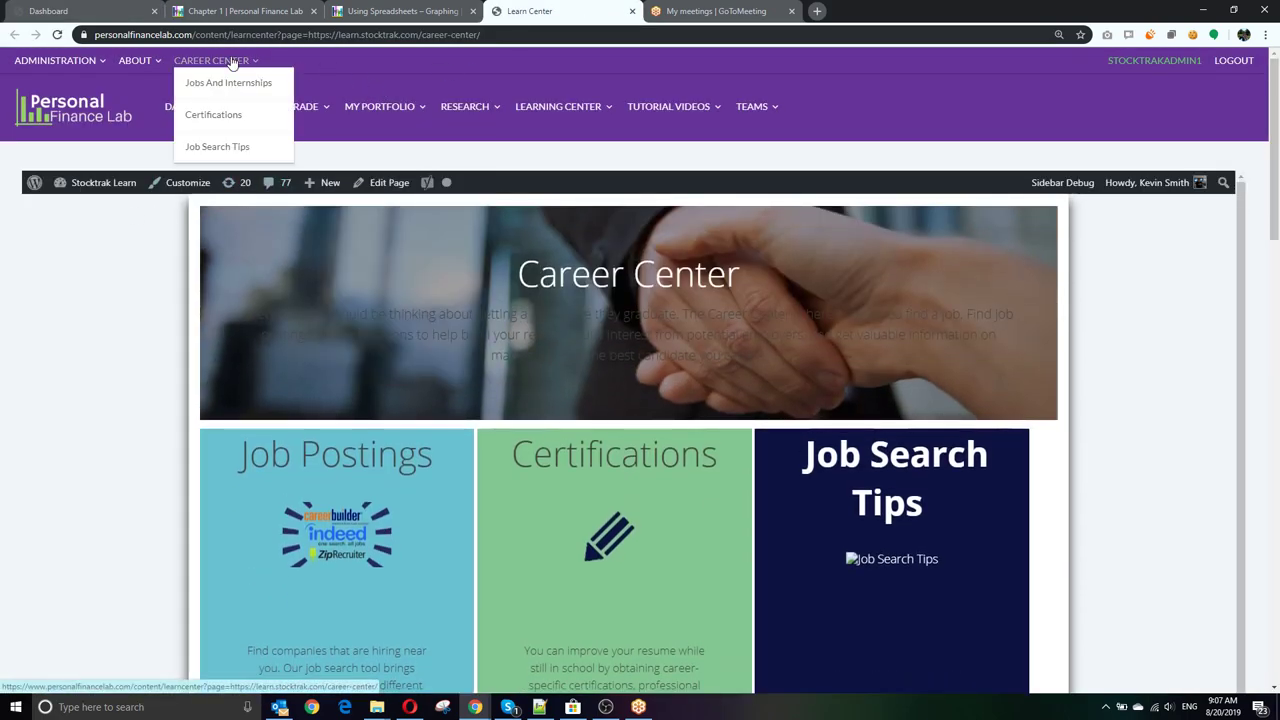
click(228, 84)
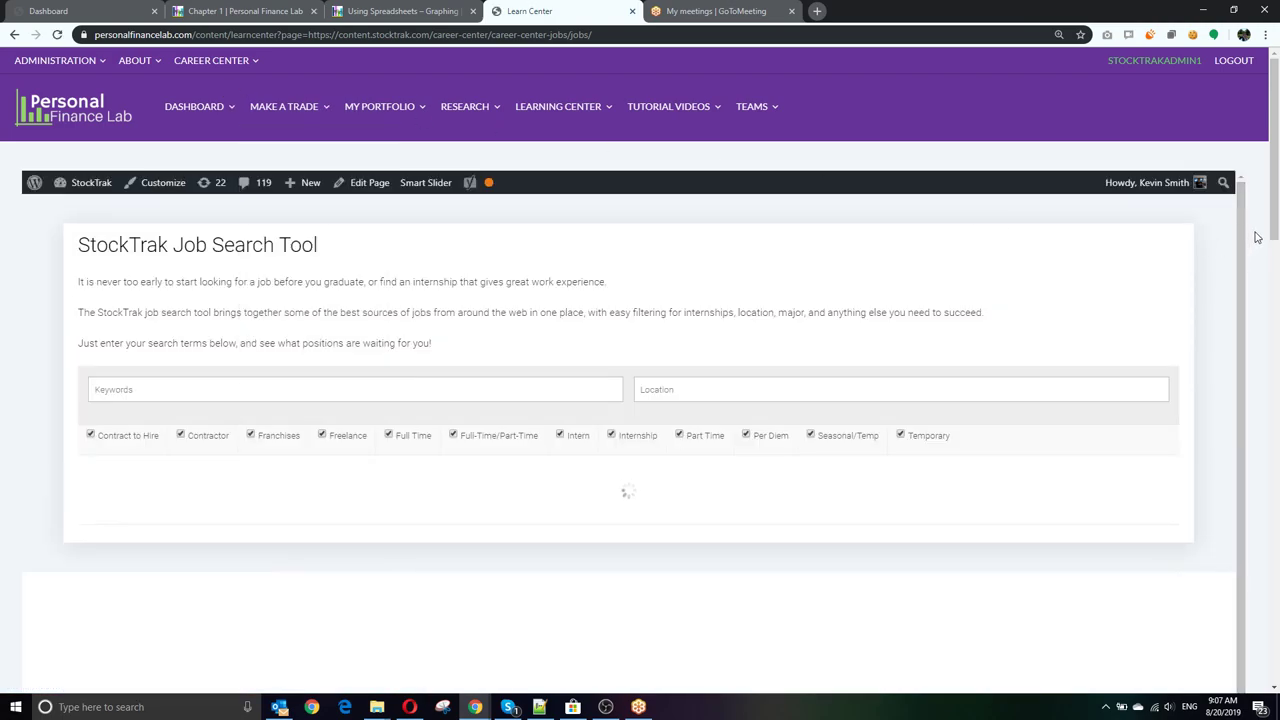
scroll(1235, 242, down, 2)
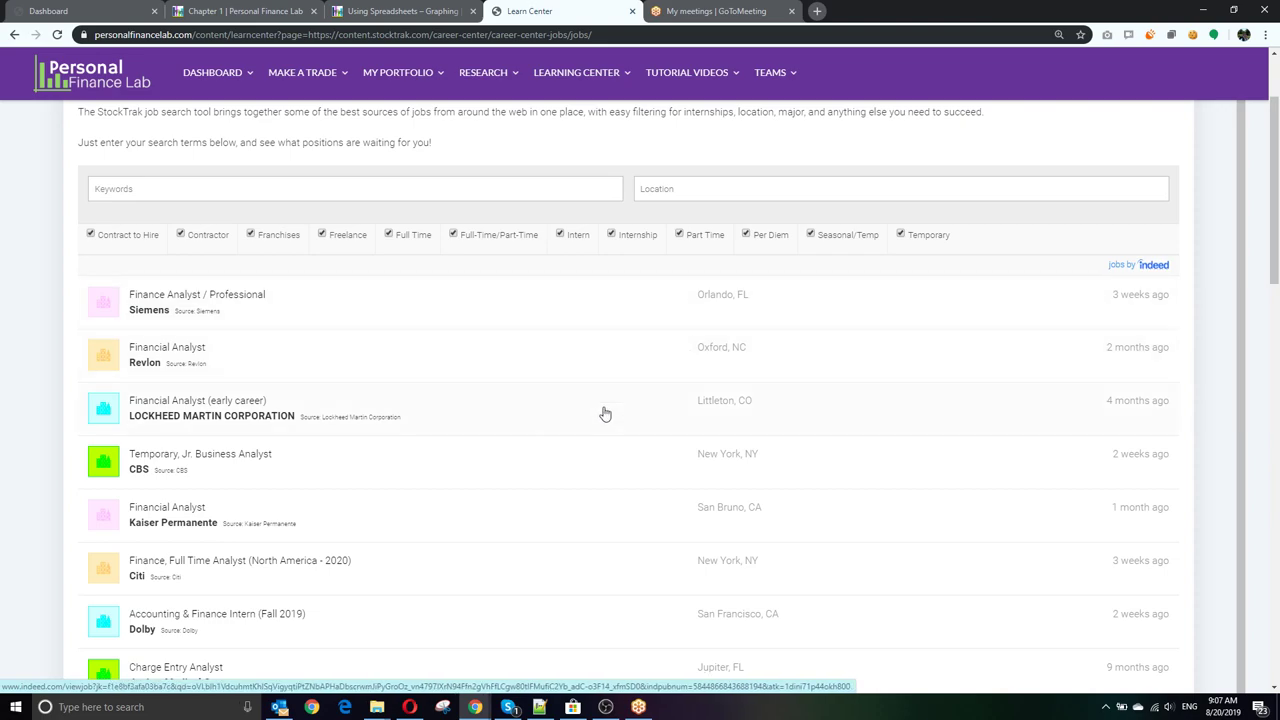
Step: View the Siemens Finance Analyst / Professional posting on Indeed, then close its tab
click(400, 310)
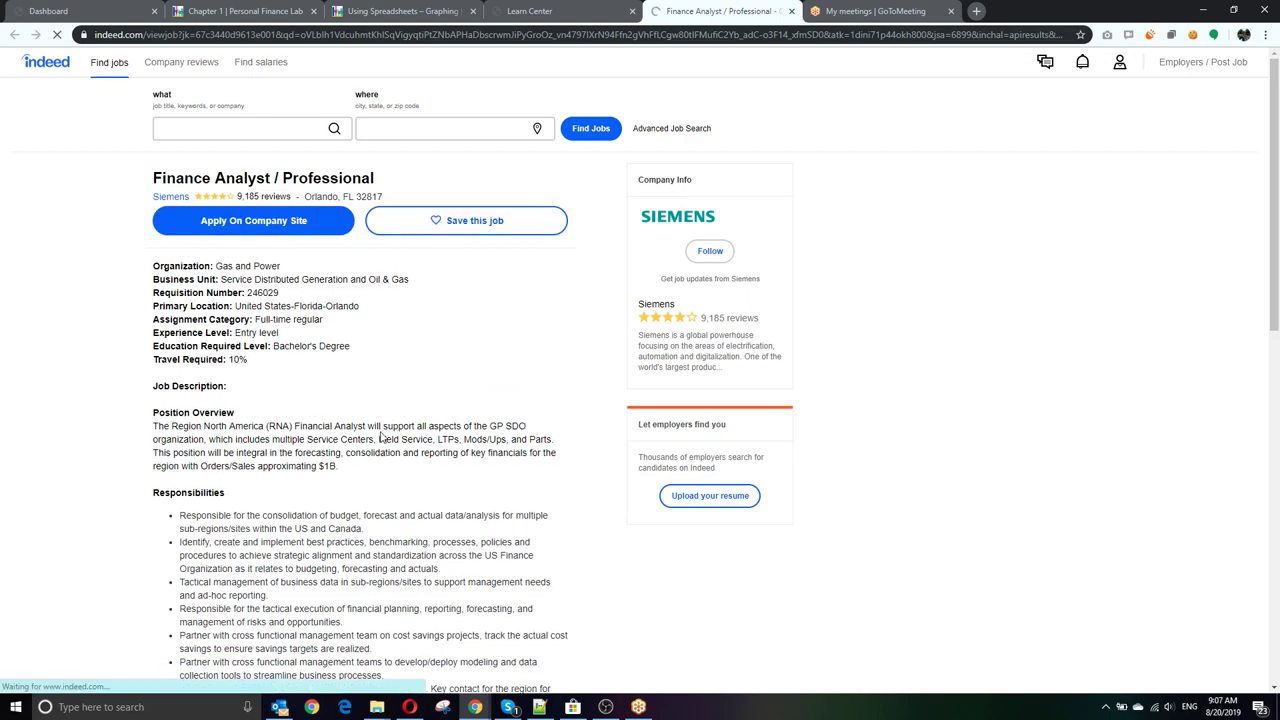
scroll(372, 438, down, 1)
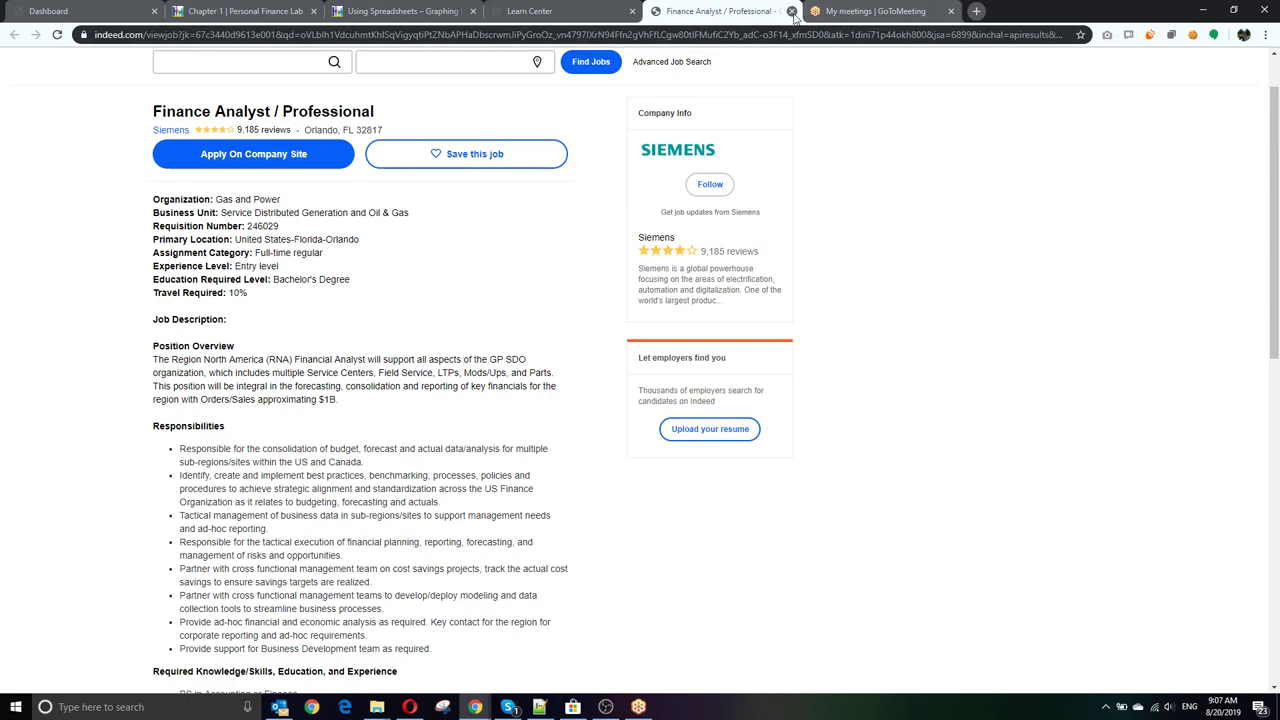
click(791, 11)
Step: Scroll through the Indeed job listing, then go back to the Career Center overview
mouse_move(576, 73)
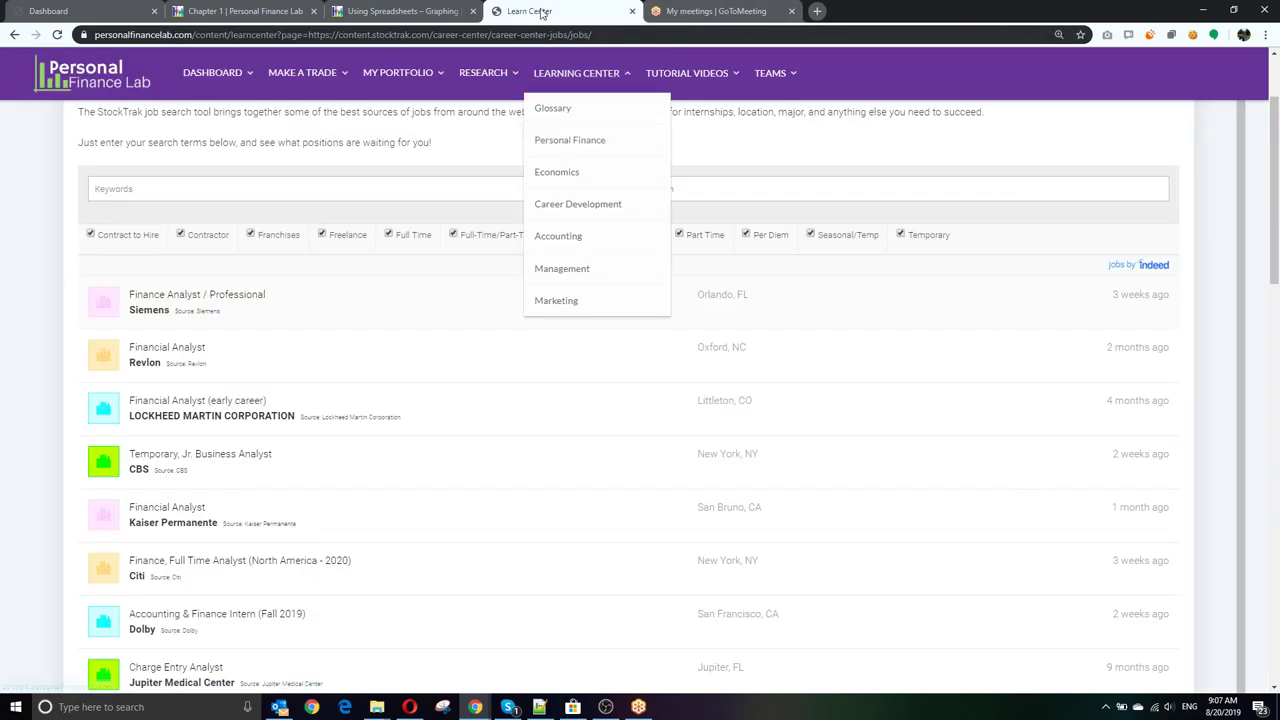
scroll(523, 227, up, 2)
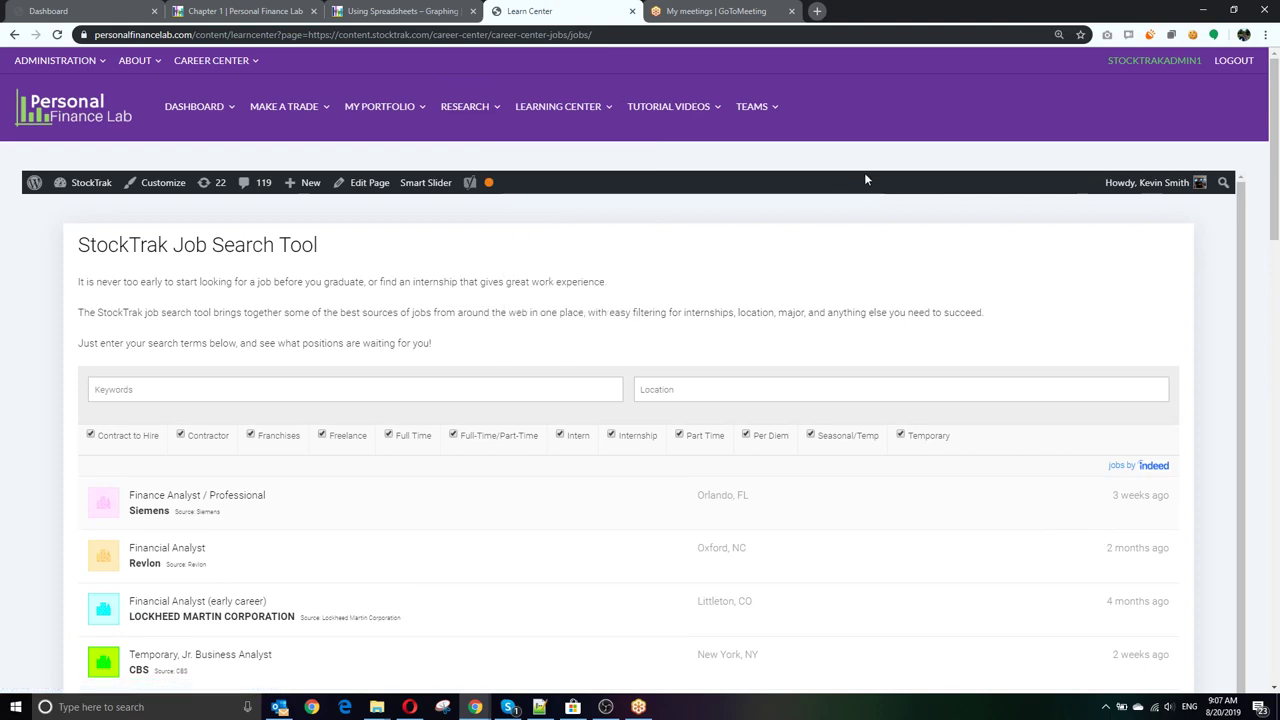
scroll(1246, 301, down, 2)
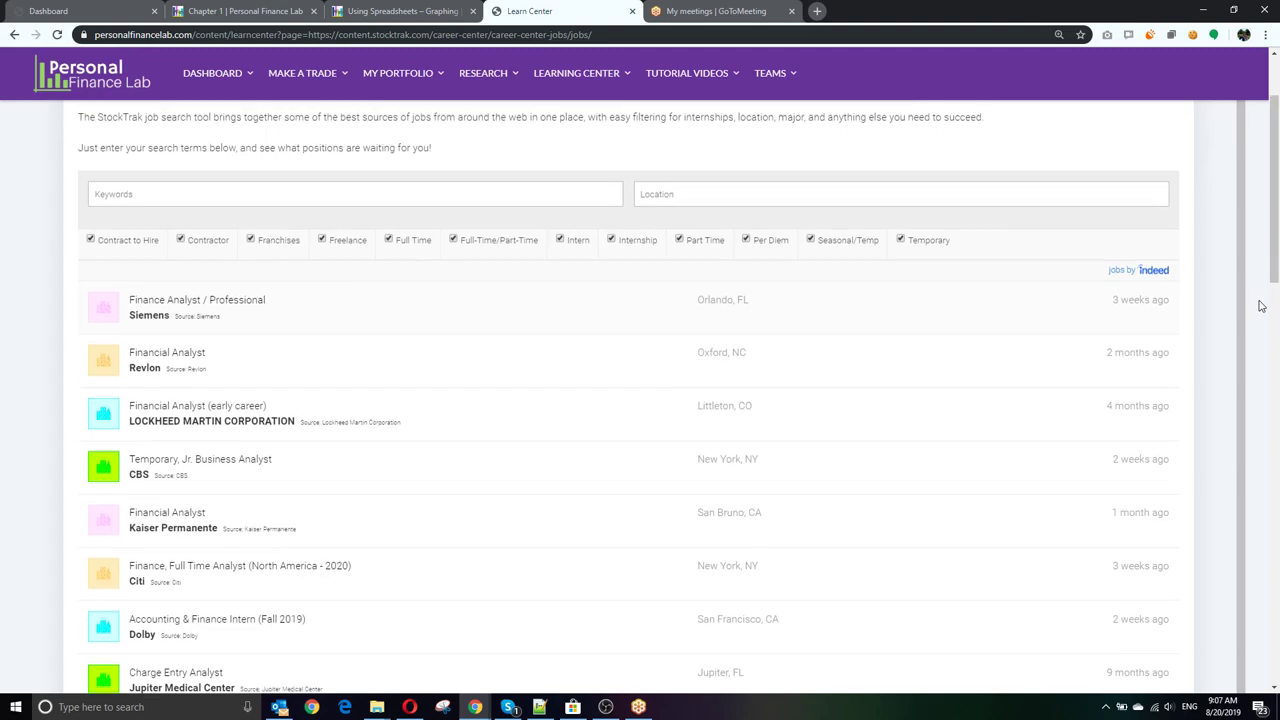
scroll(1261, 306, up, 2)
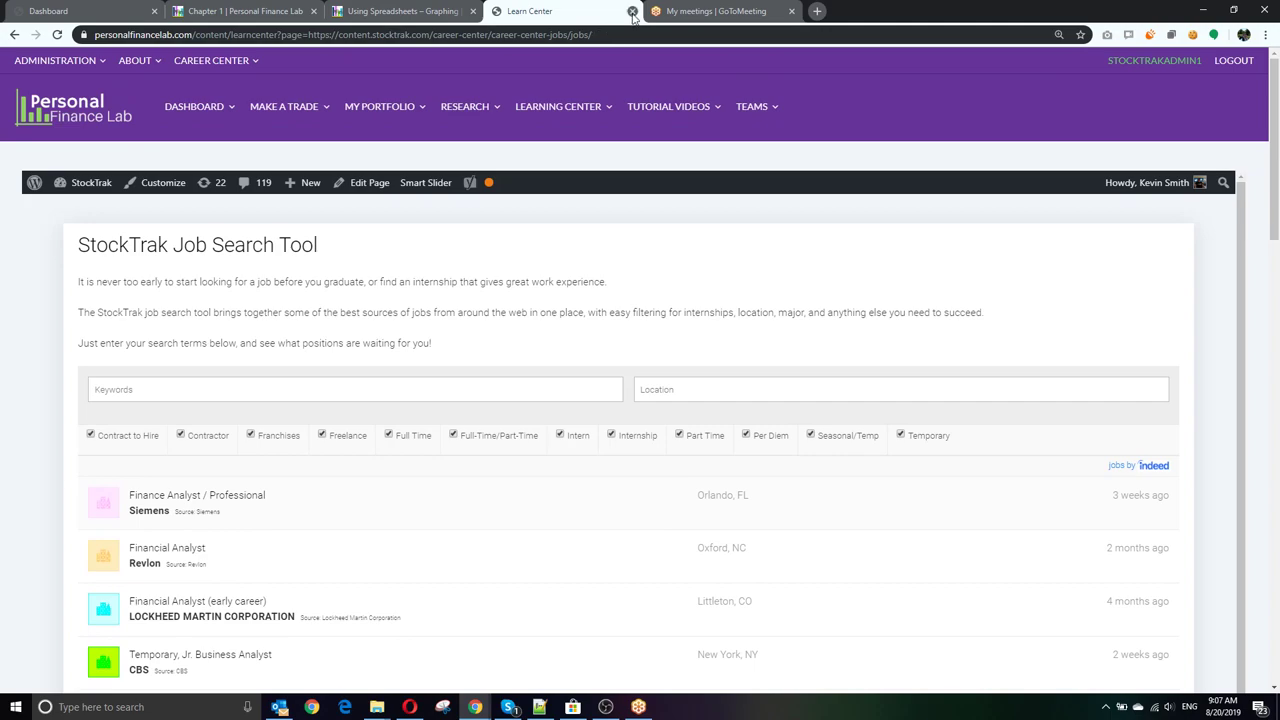
click(14, 34)
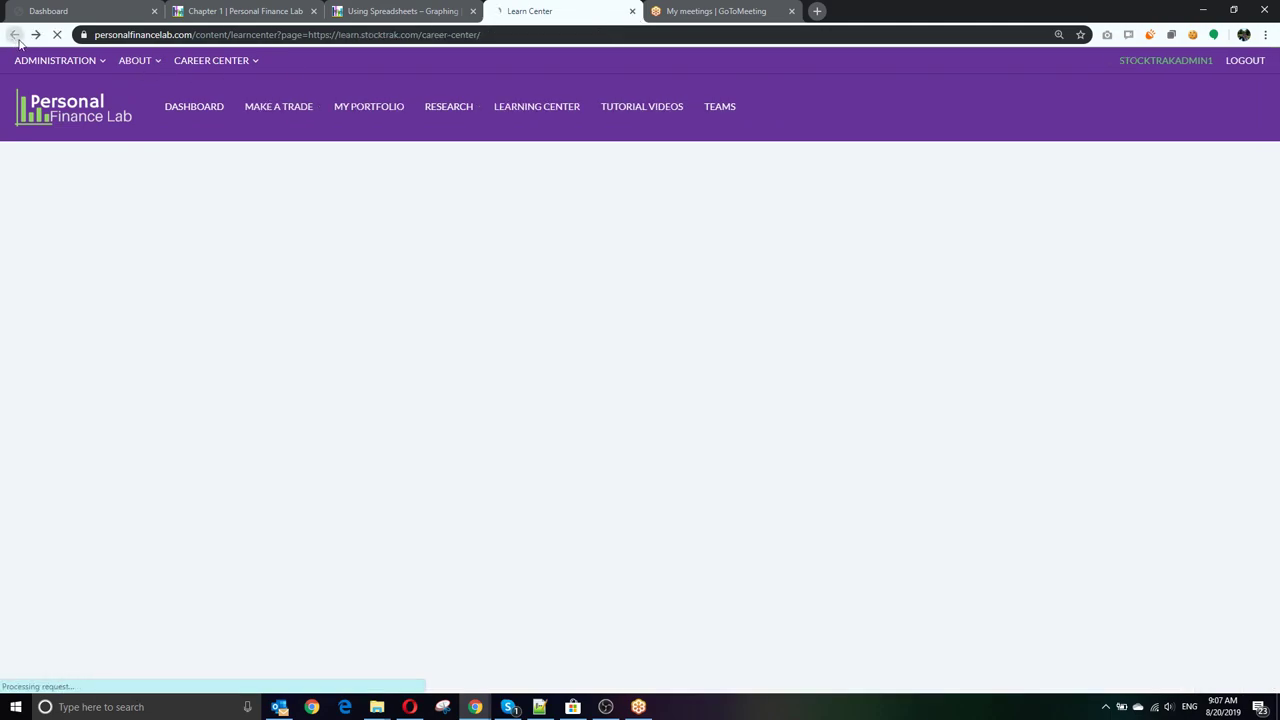
mouse_move(141, 65)
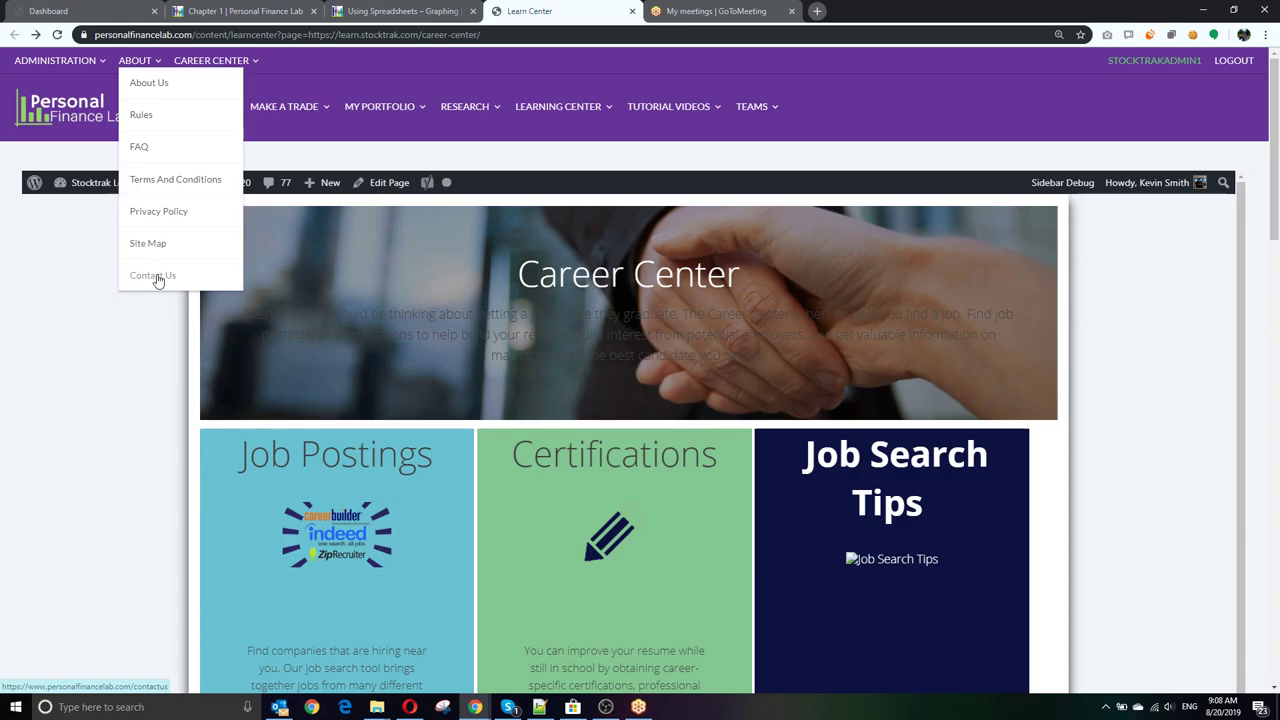
Step: Open the Contact Tech Support form from About > Contact Us
click(152, 276)
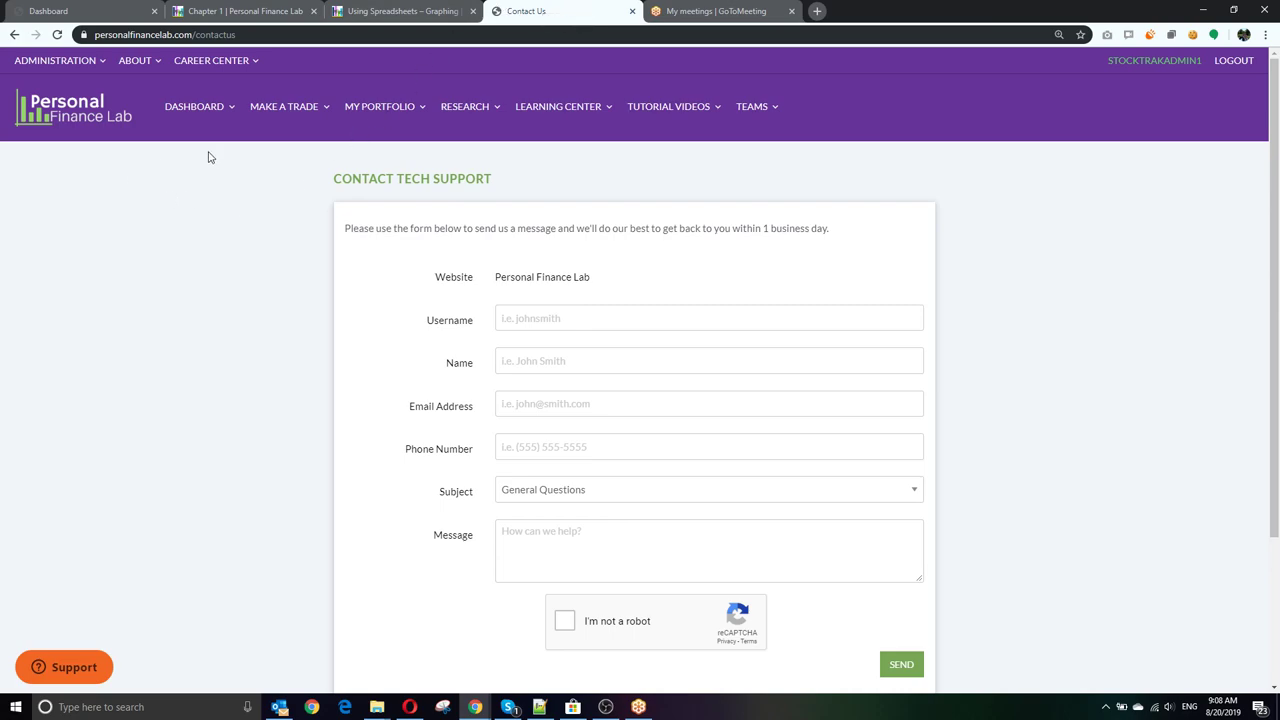
Step: Return to the dashboard, close the four extra browser tabs, and log out
click(197, 112)
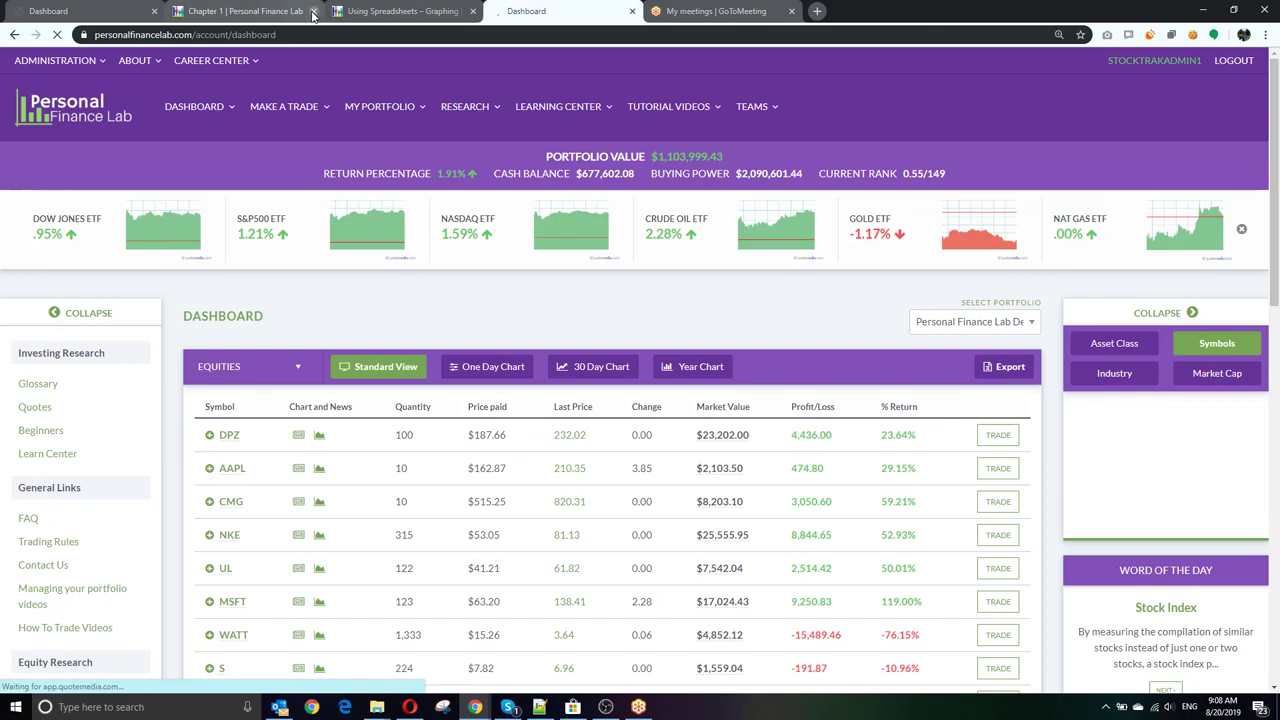
click(313, 14)
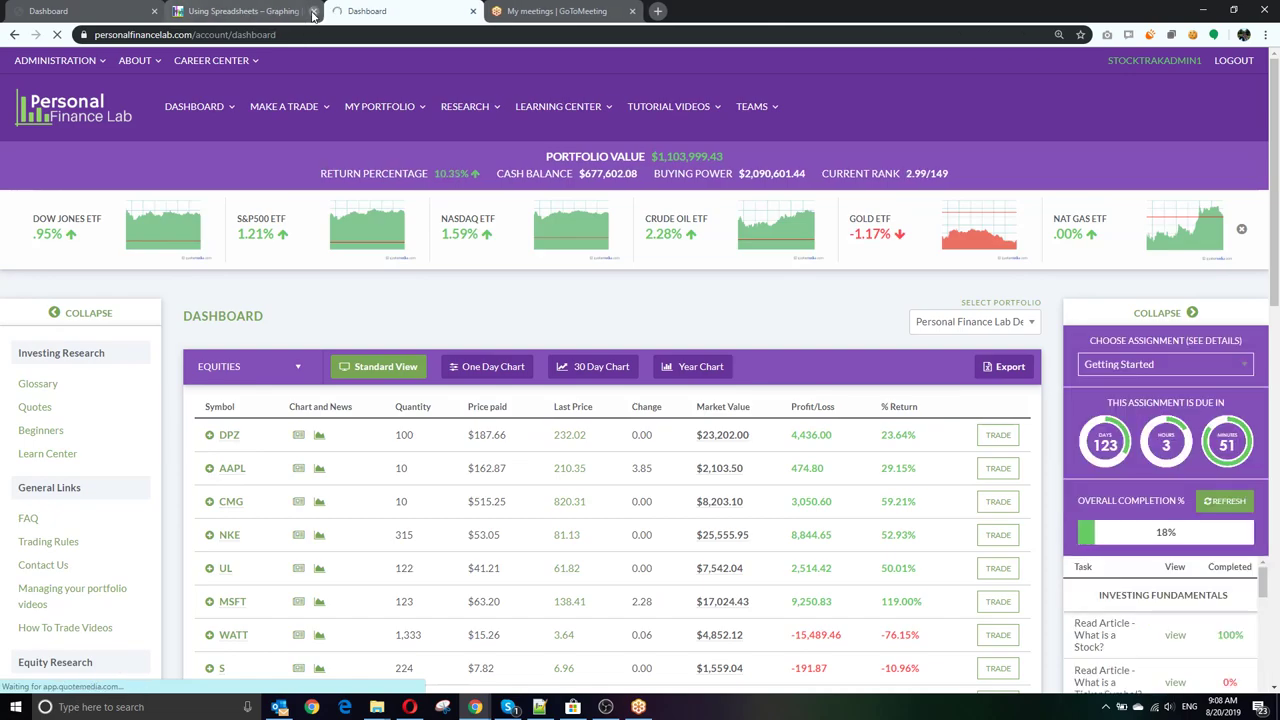
click(313, 14)
click(313, 14)
click(313, 14)
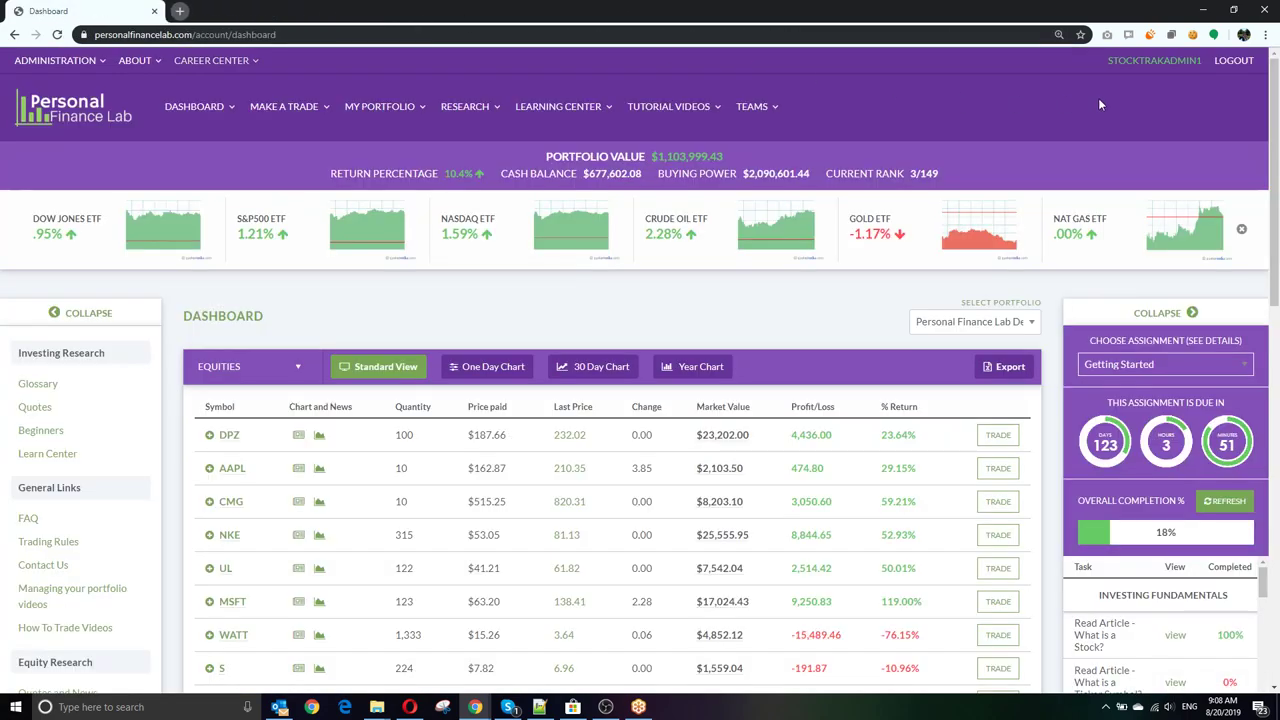
click(1232, 64)
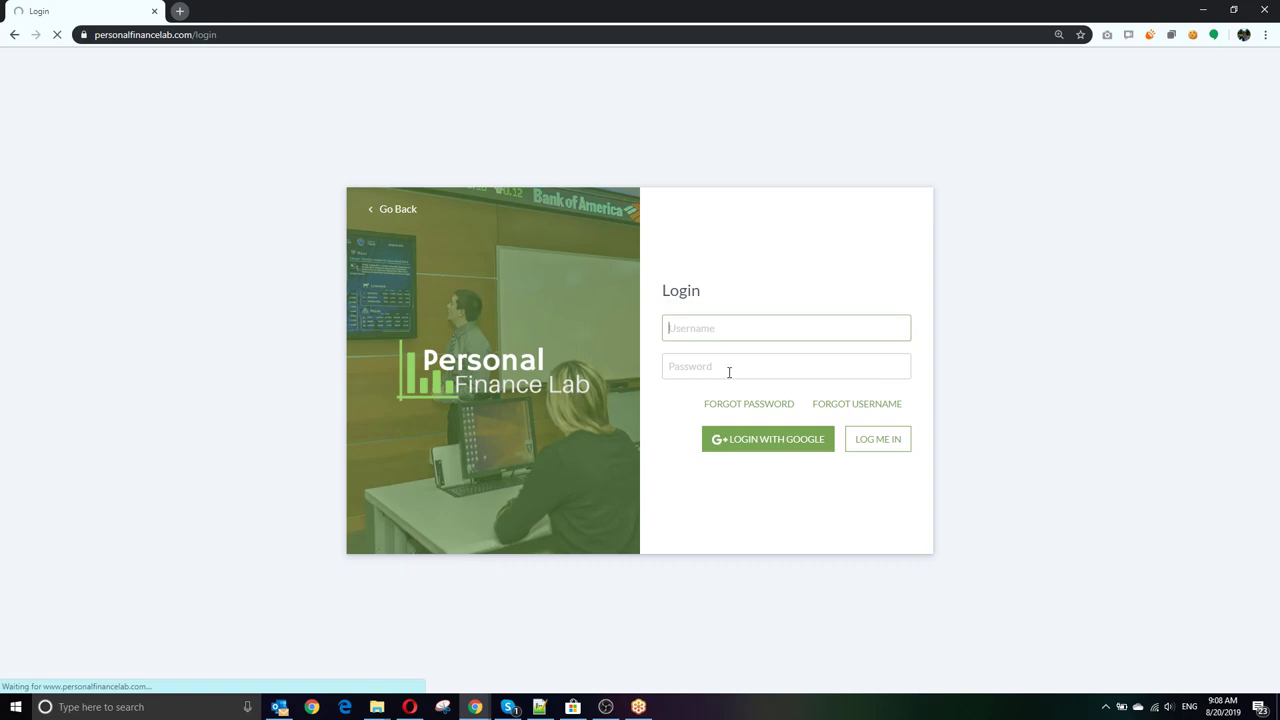
Step: Sign in with the instructor admin username and password
click(701, 322)
key(Tab)
text(•••••••)
key(Return)
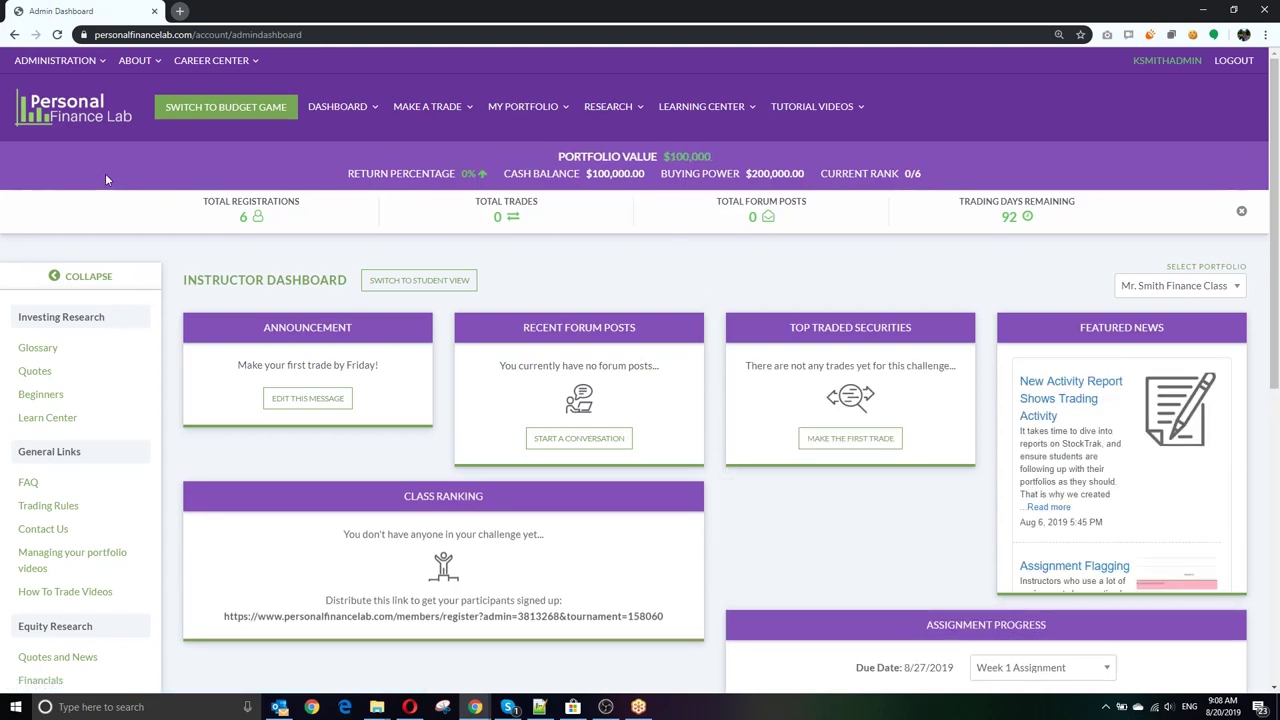
Step: Go to Administration > Manage Teams and scroll down to the users-without-teams and current teams tables
click(72, 64)
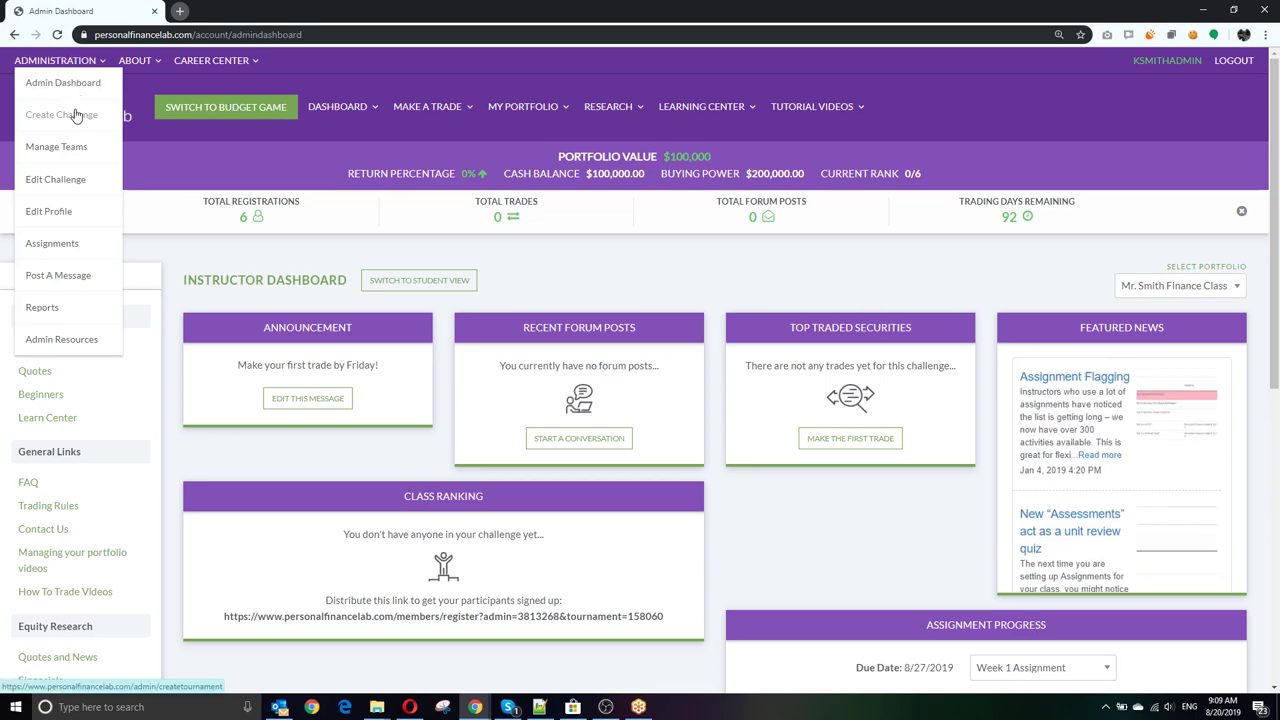
click(78, 156)
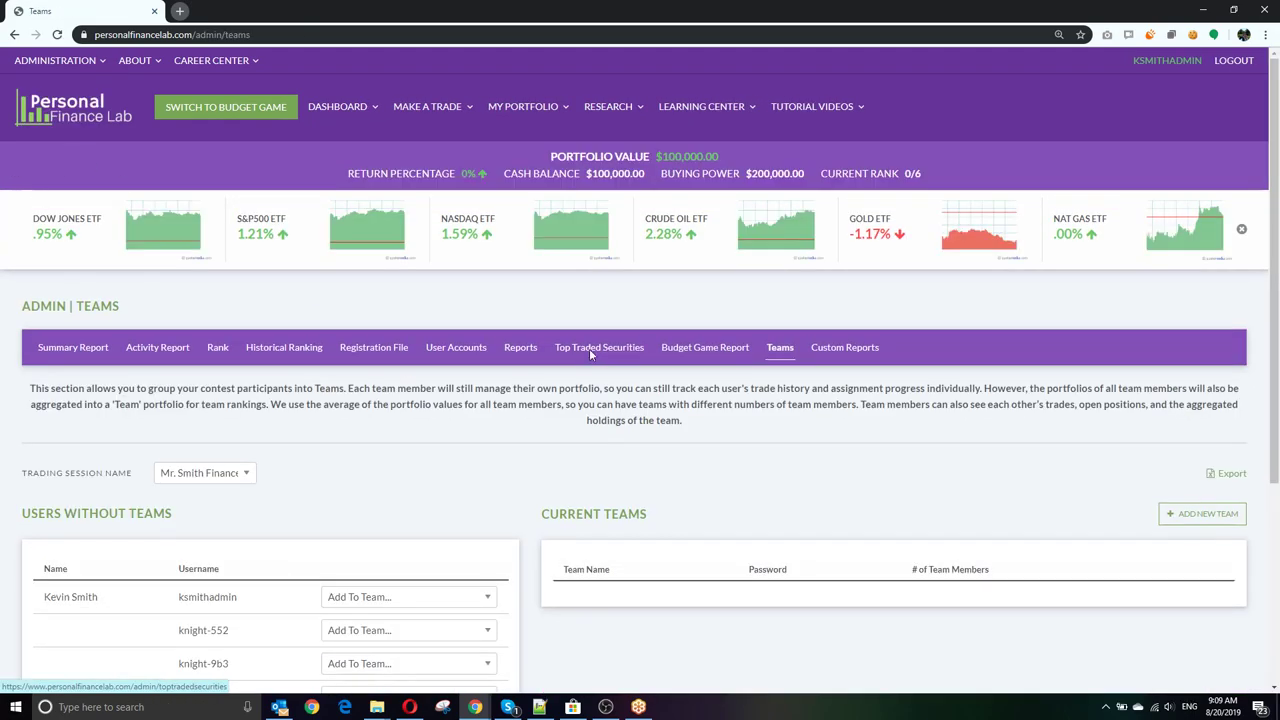
scroll(495, 334, down, 1)
scroll(495, 334, down, 2)
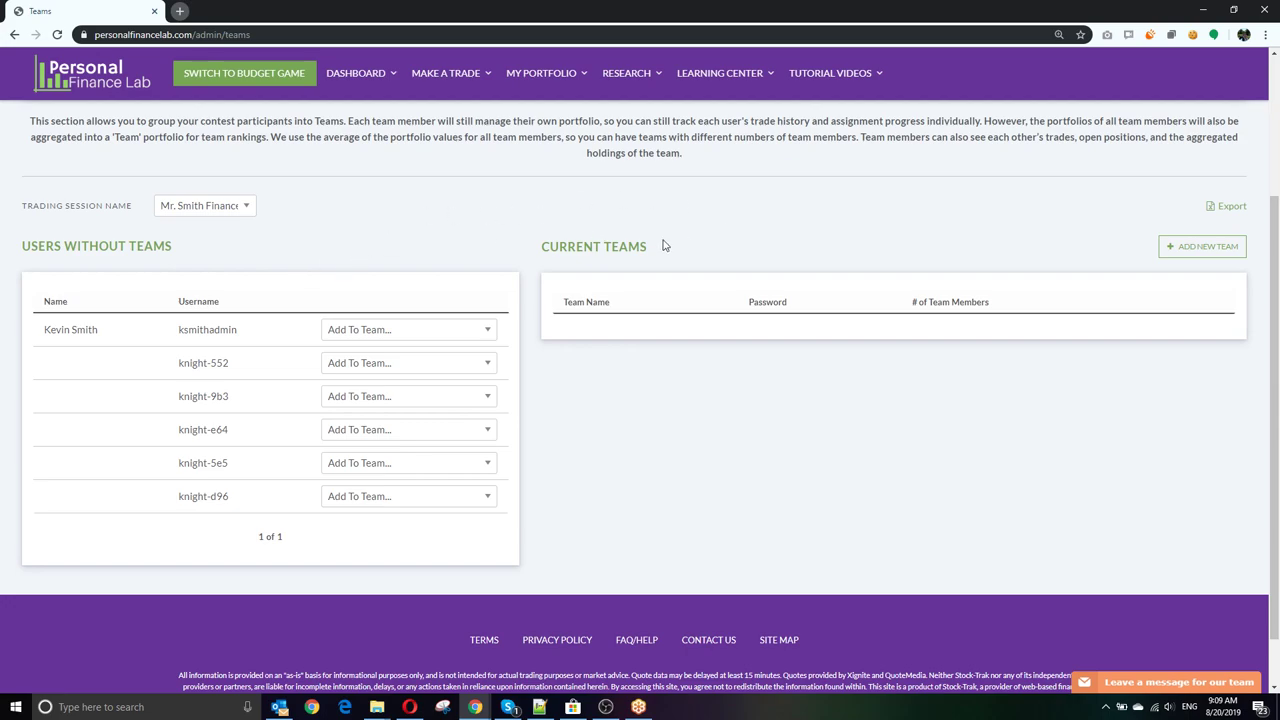
Step: Create a new team named Knights Team
click(1206, 249)
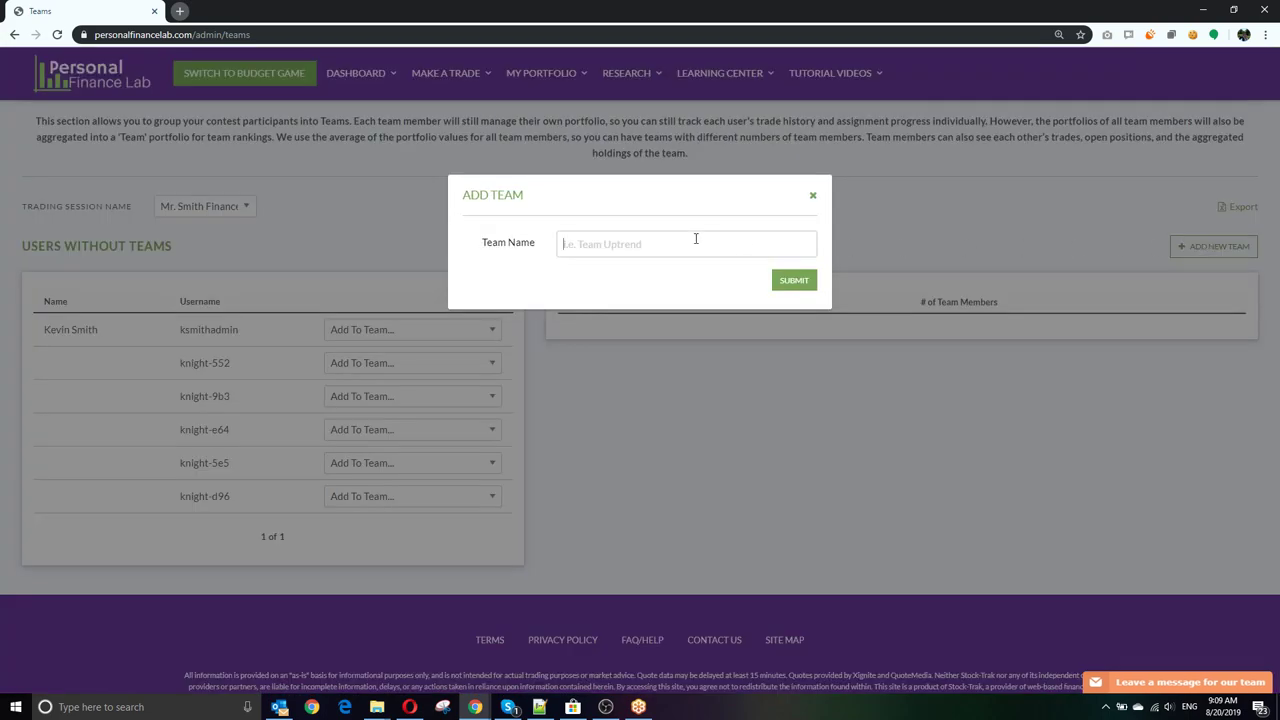
text(Knights Team 1)
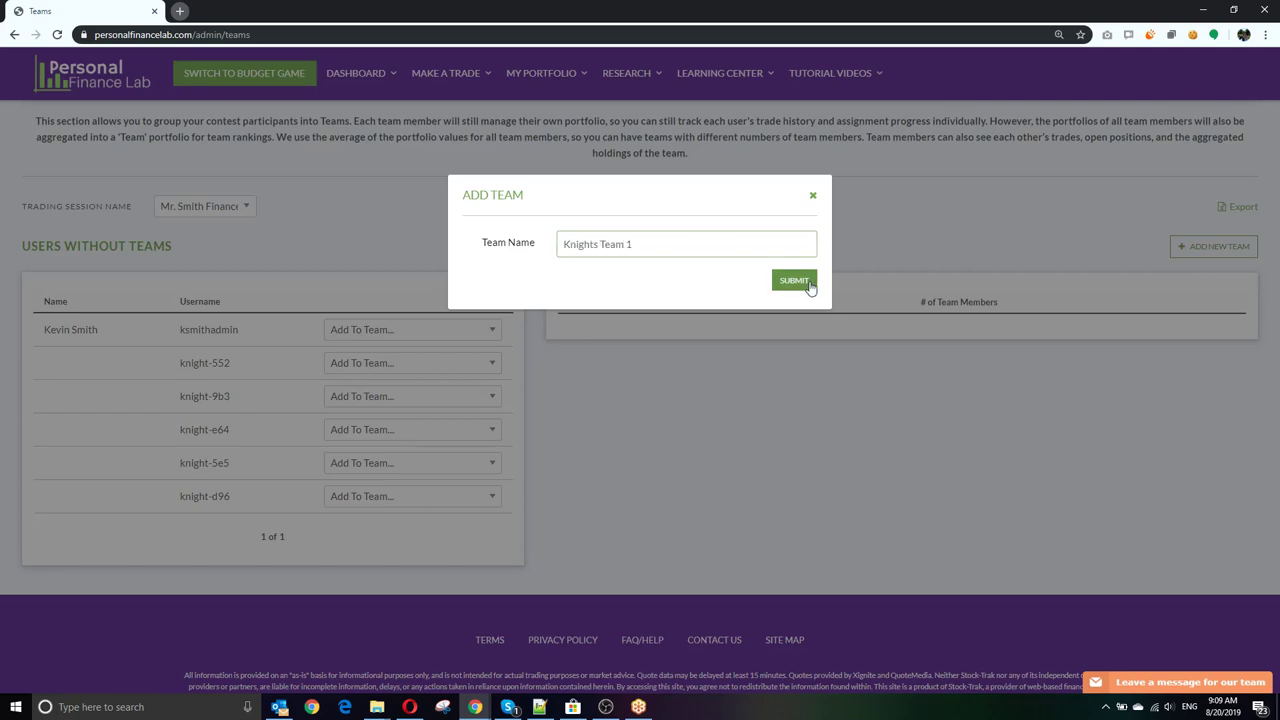
click(794, 281)
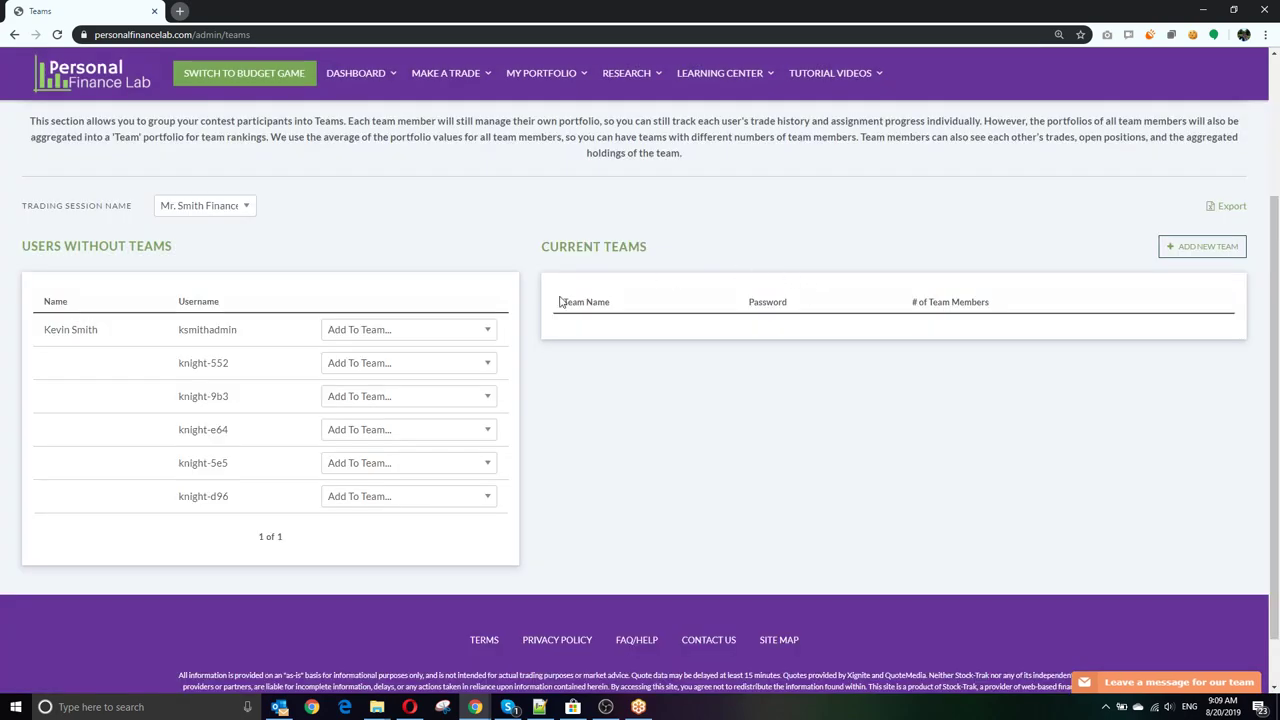
Step: Assign knight-552 and knight-9b3 to Knights Team 1, then highlight the team's name and password
click(363, 365)
click(358, 394)
click(352, 365)
click(354, 396)
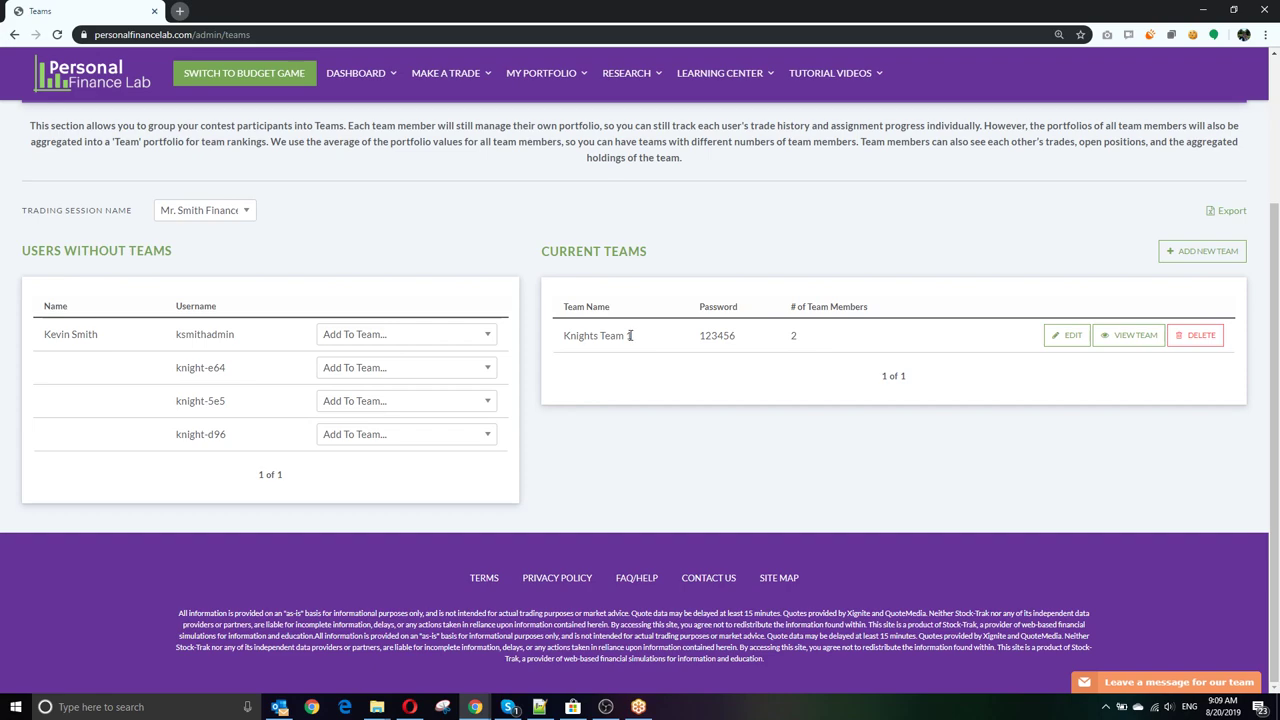
drag(631, 335, 557, 340)
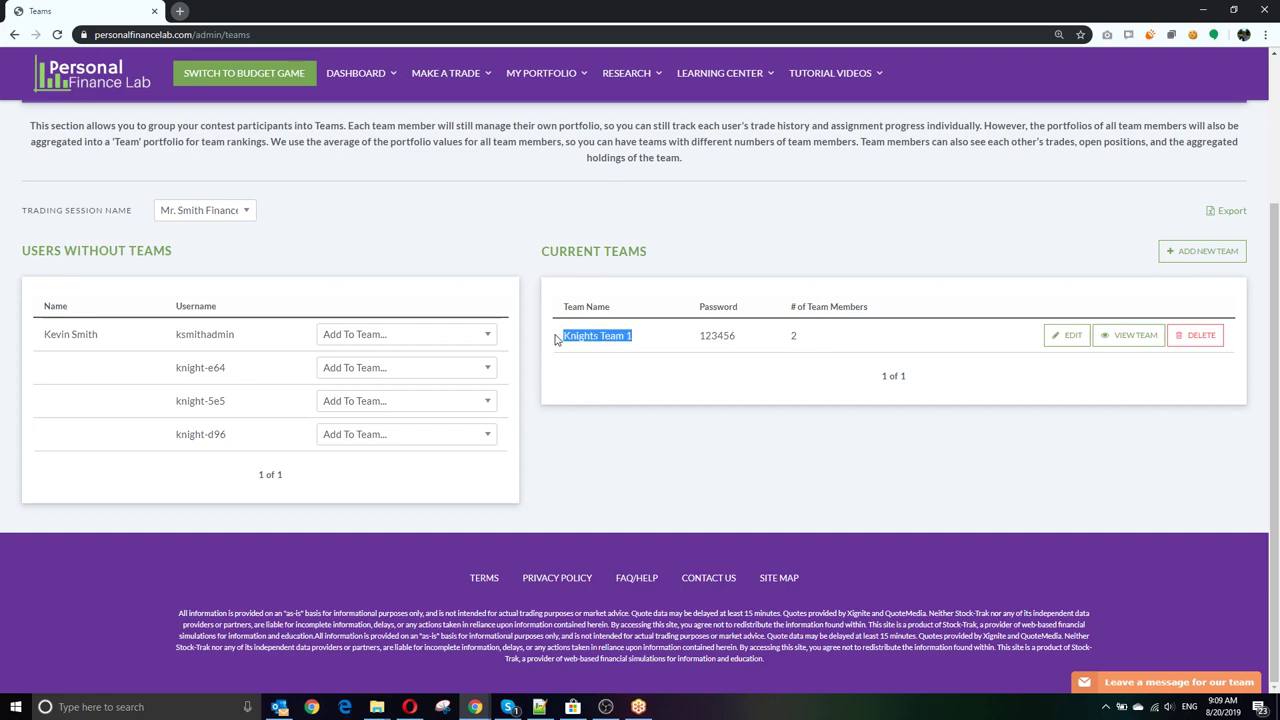
drag(700, 335, 745, 341)
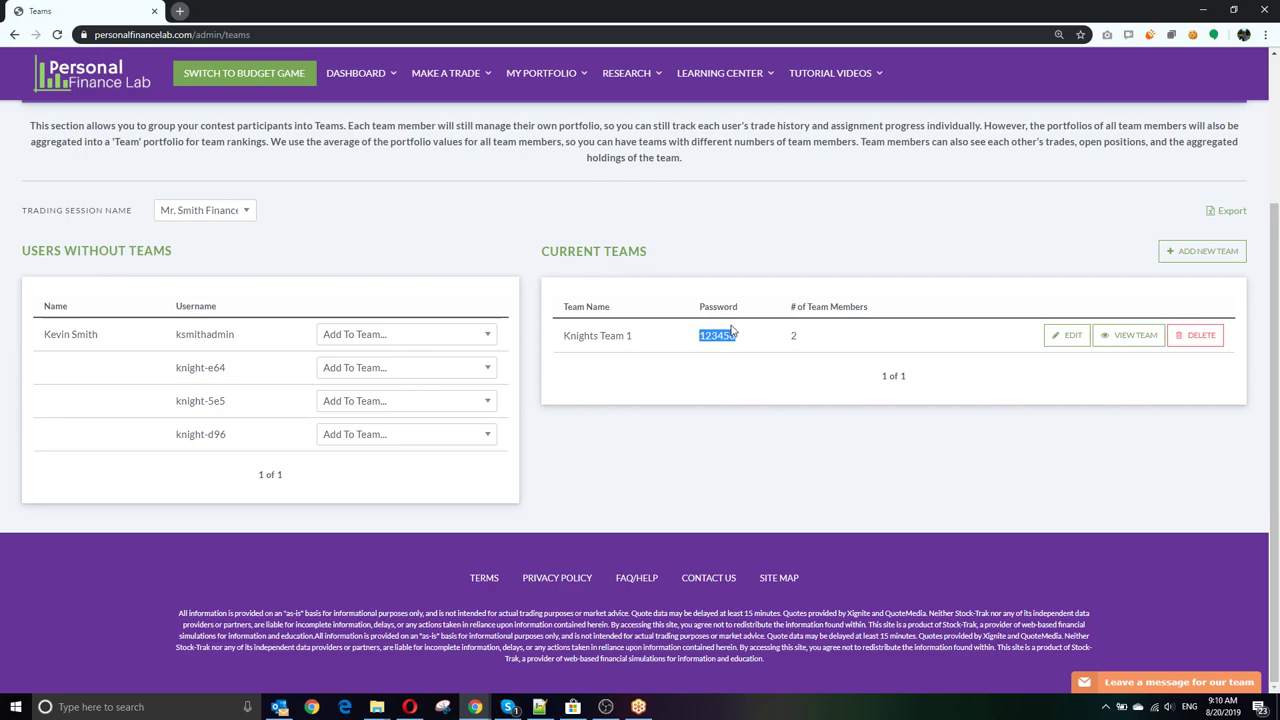
scroll(731, 330, up, 3)
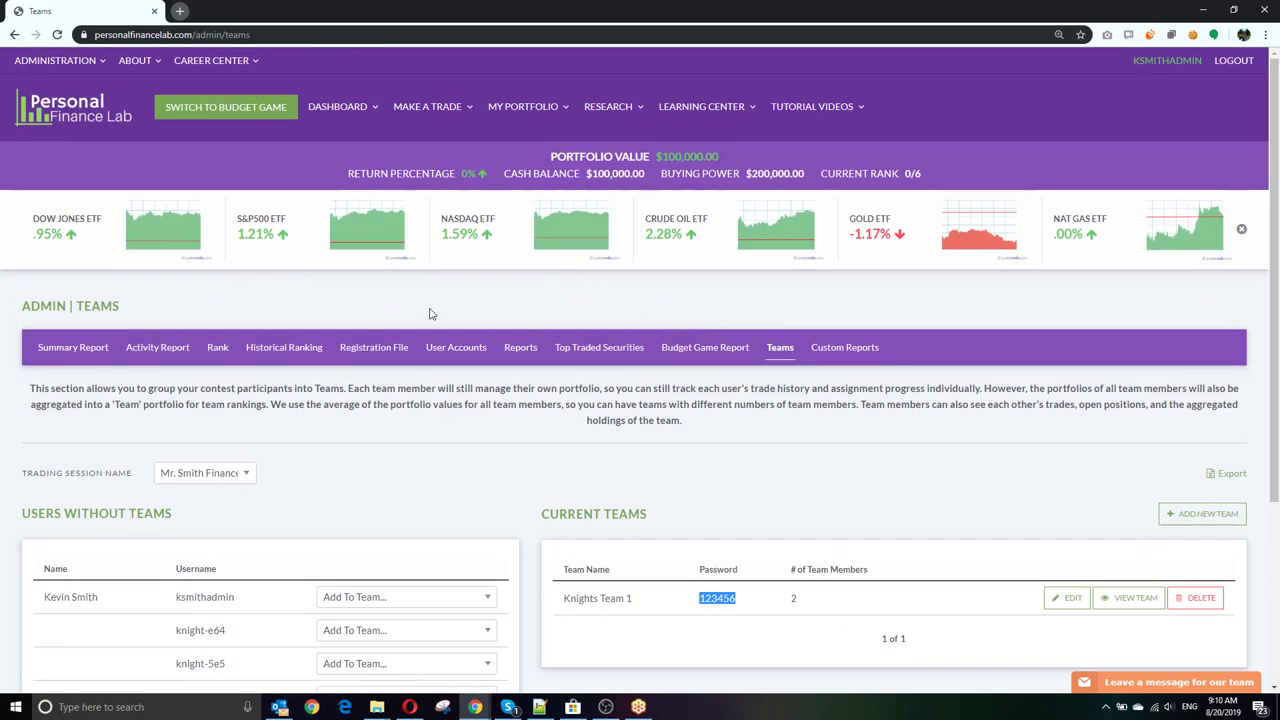
Step: On Administration > Assignments, review the admin user's Week 1 progress, noting trades and 4% completion
click(70, 60)
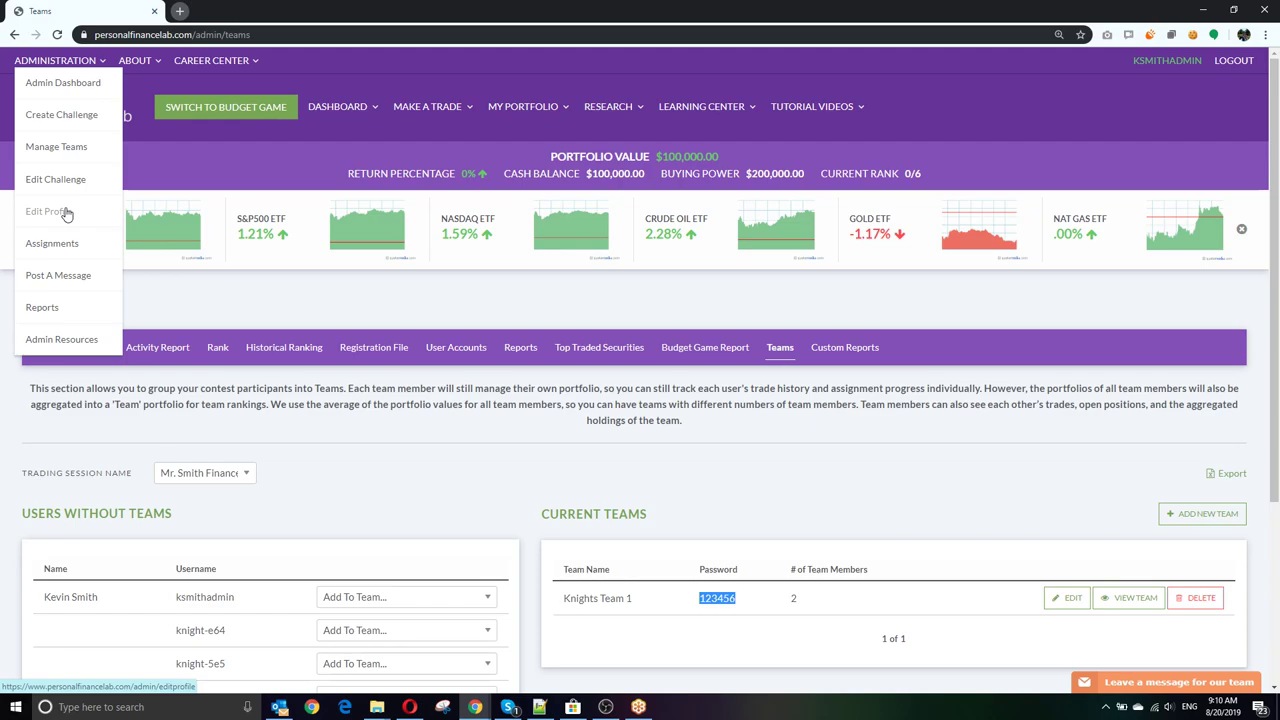
click(68, 248)
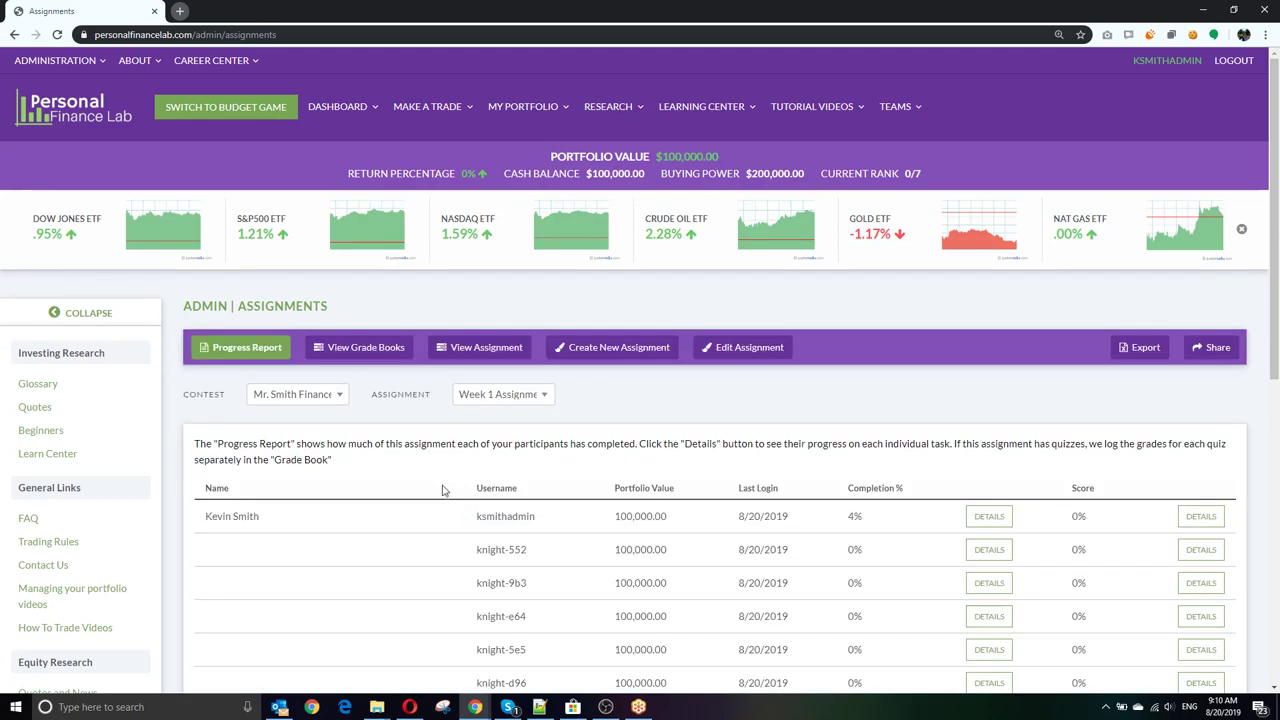
scroll(447, 495, down, 2)
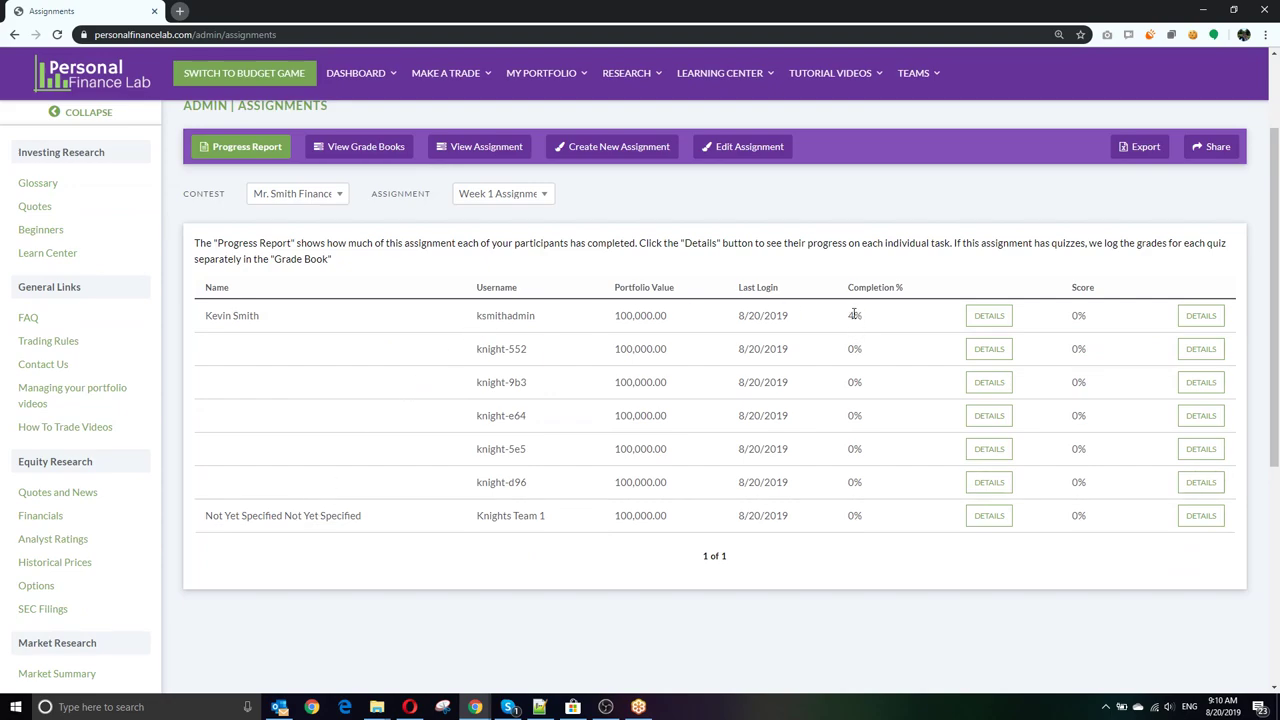
click(989, 316)
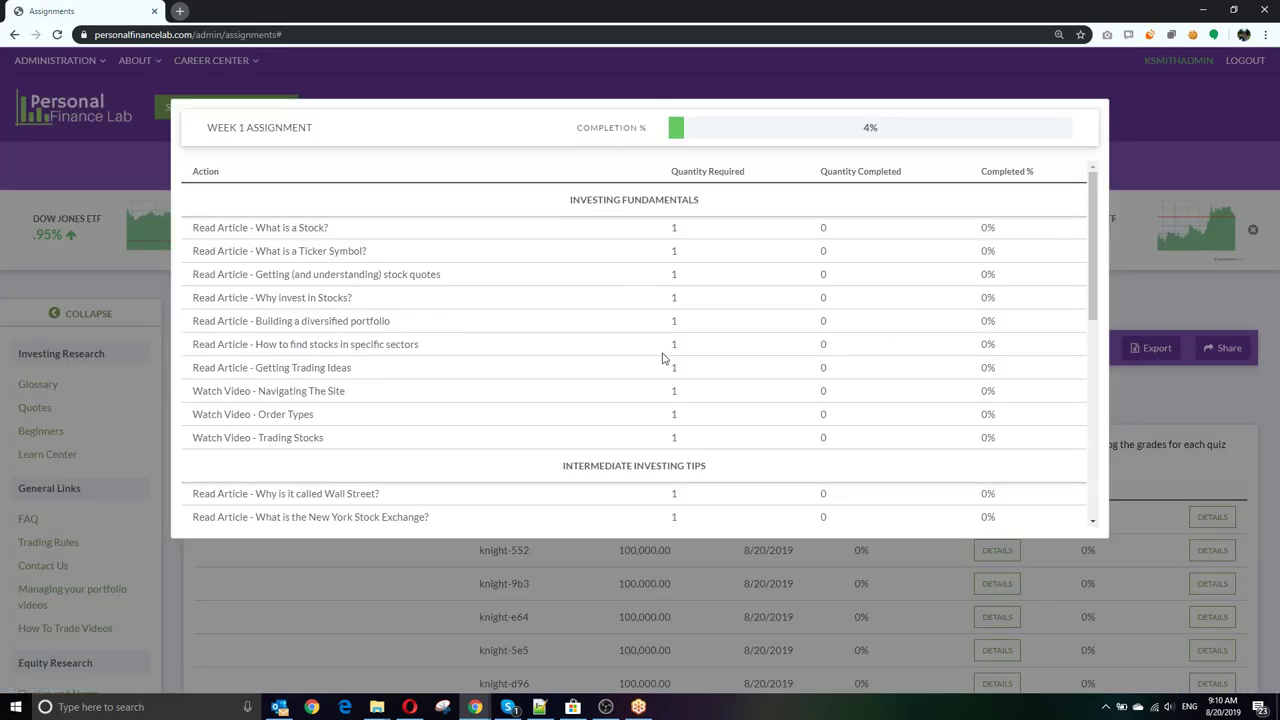
scroll(610, 309, down, 3)
scroll(610, 309, down, 2)
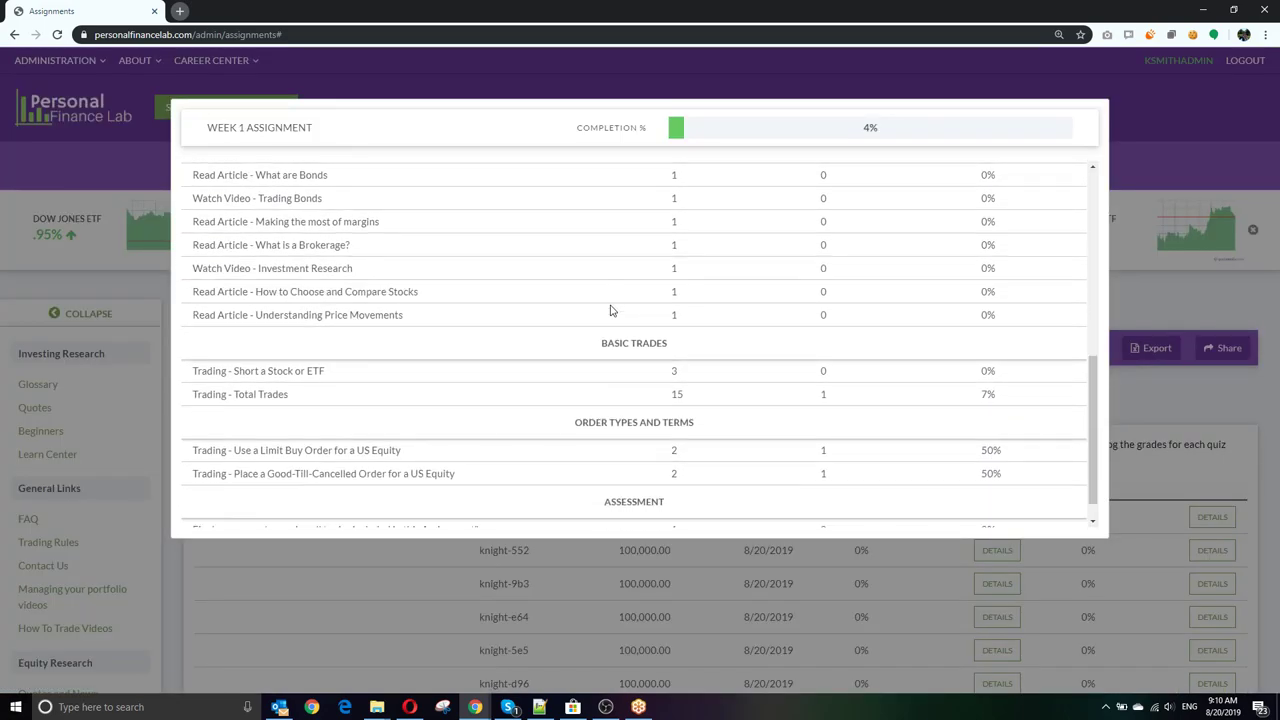
double_click(823, 366)
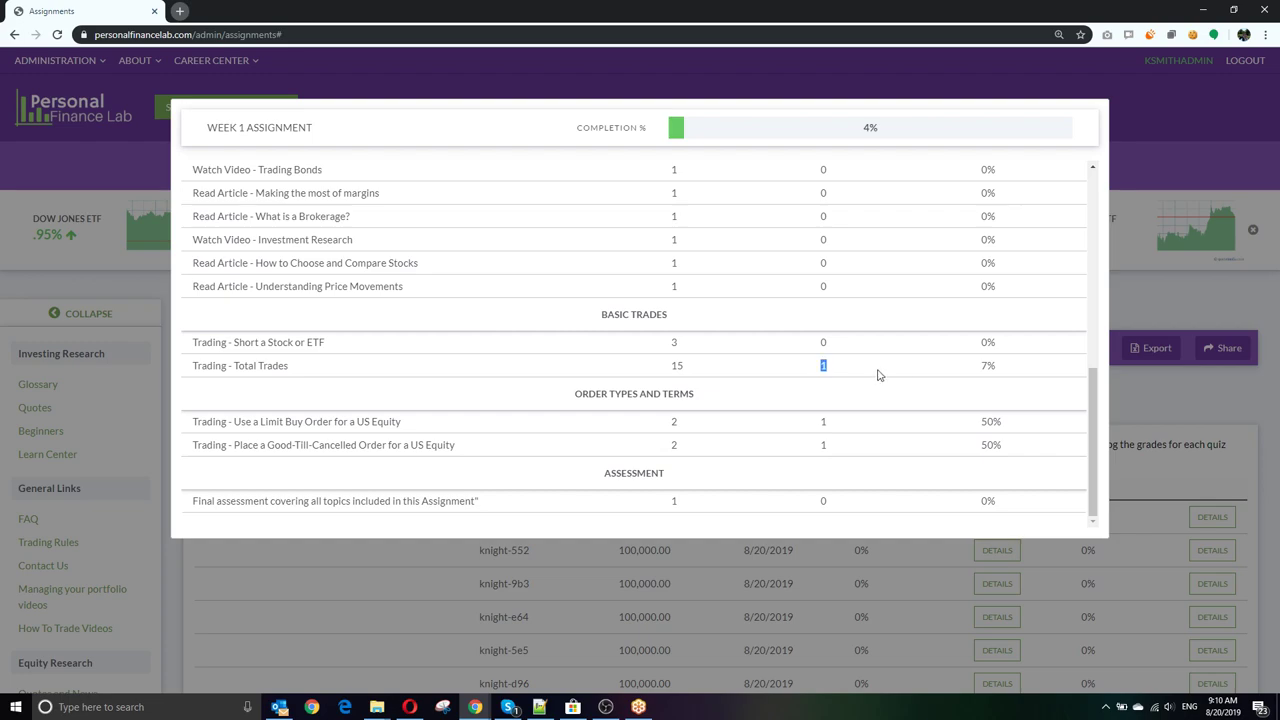
double_click(869, 127)
click(907, 549)
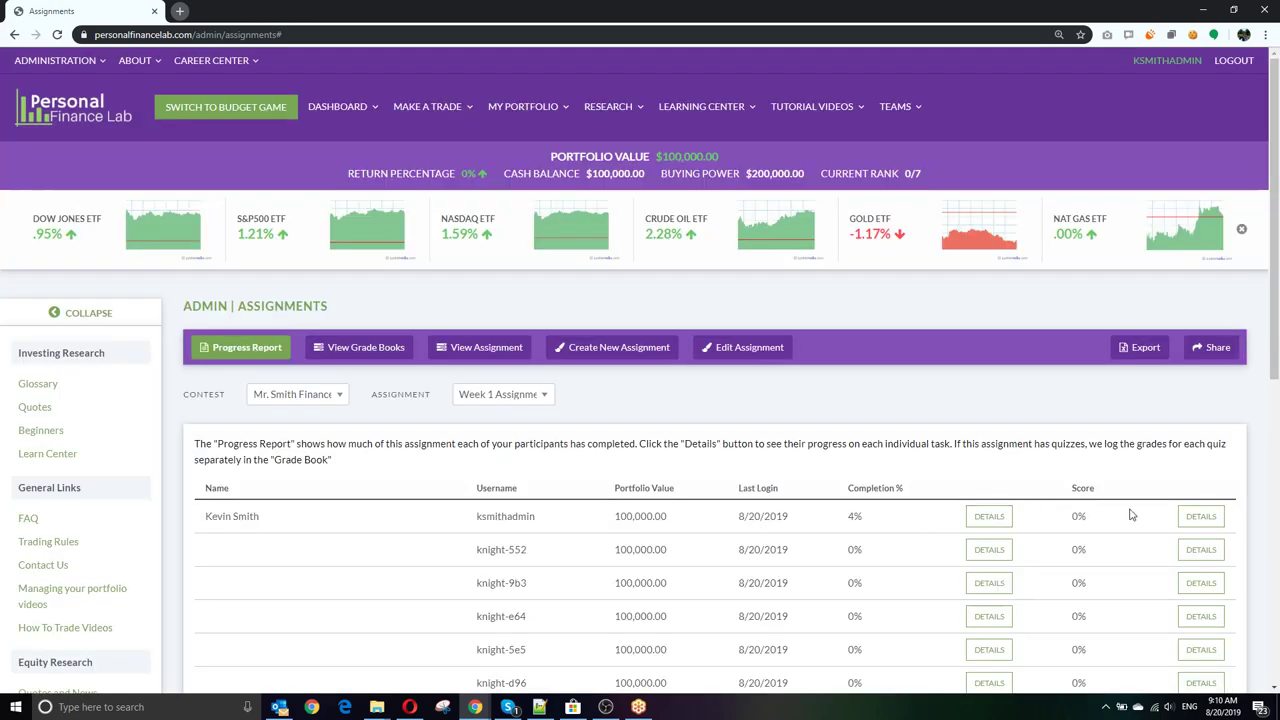
Step: Check the first user's Week 1 grade details, then show the Week 1 Assignment's task list
click(1201, 518)
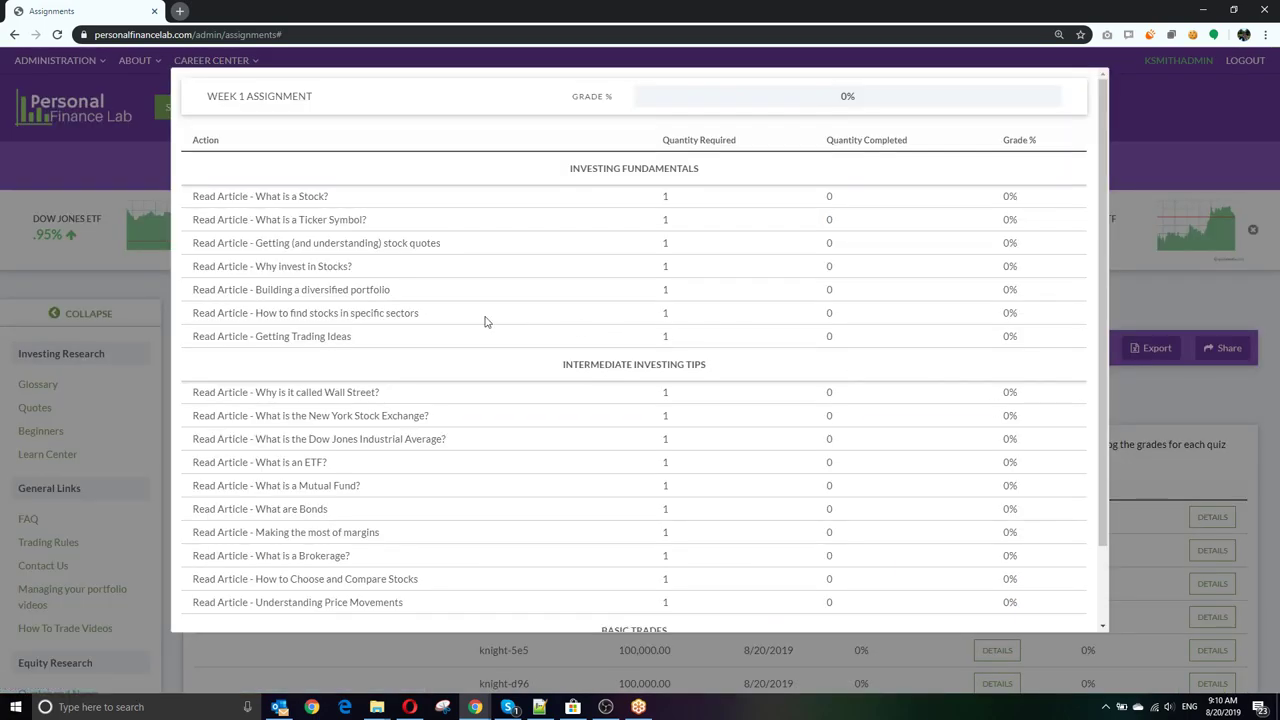
scroll(398, 474, down, 1)
scroll(397, 471, up, 1)
click(1150, 294)
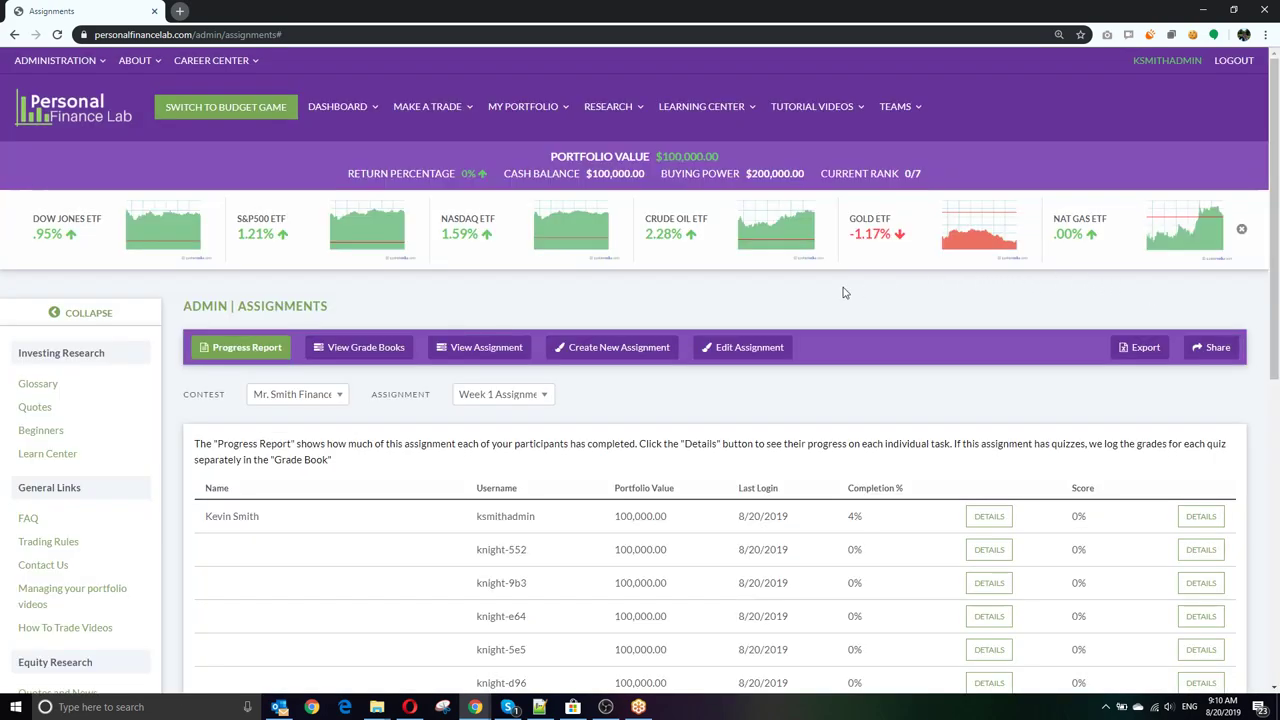
click(486, 347)
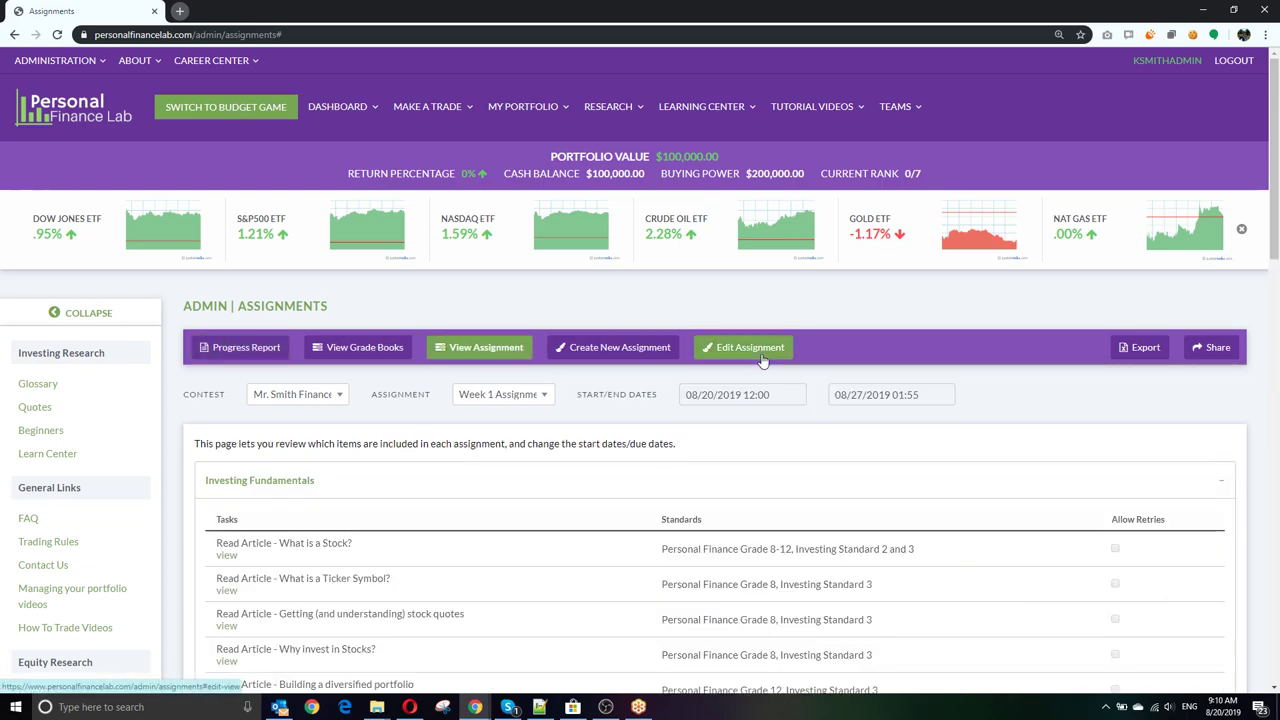
Step: Start a new assignment form, preview copying the older Week 1 Assignment, then dismiss that preview
scroll(701, 354, down, 3)
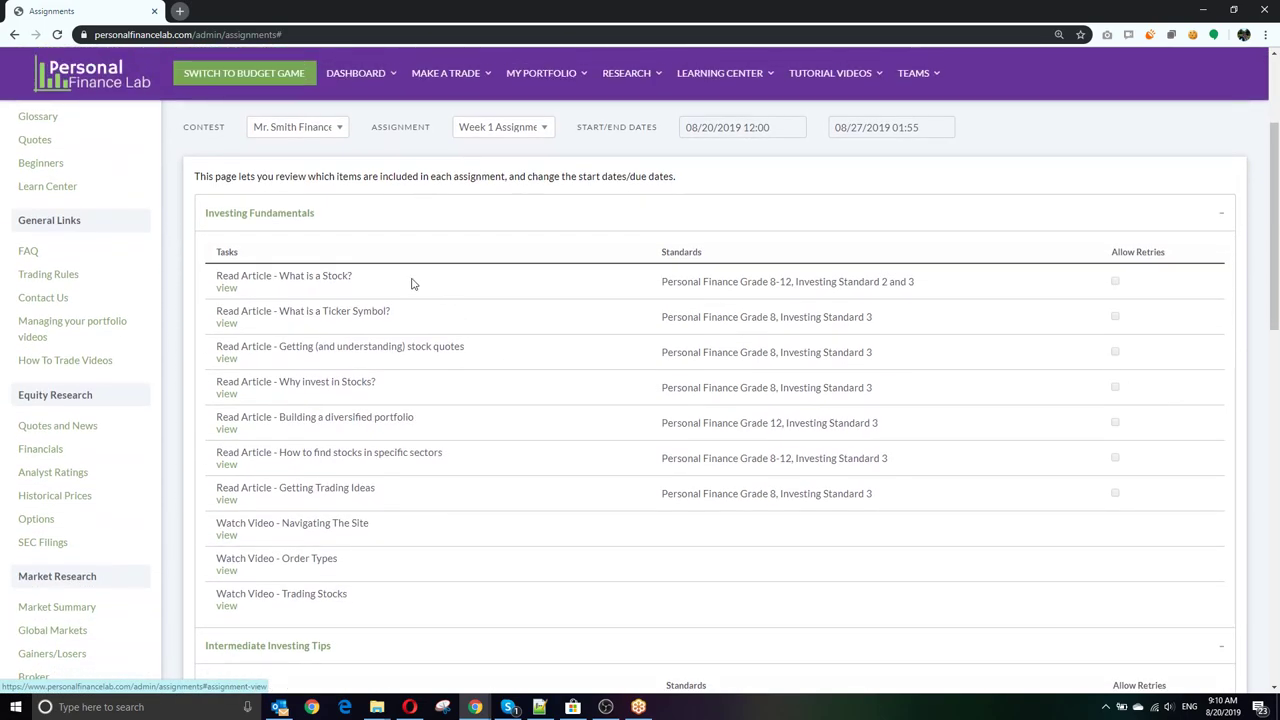
scroll(443, 288, down, 5)
scroll(443, 365, up, 4)
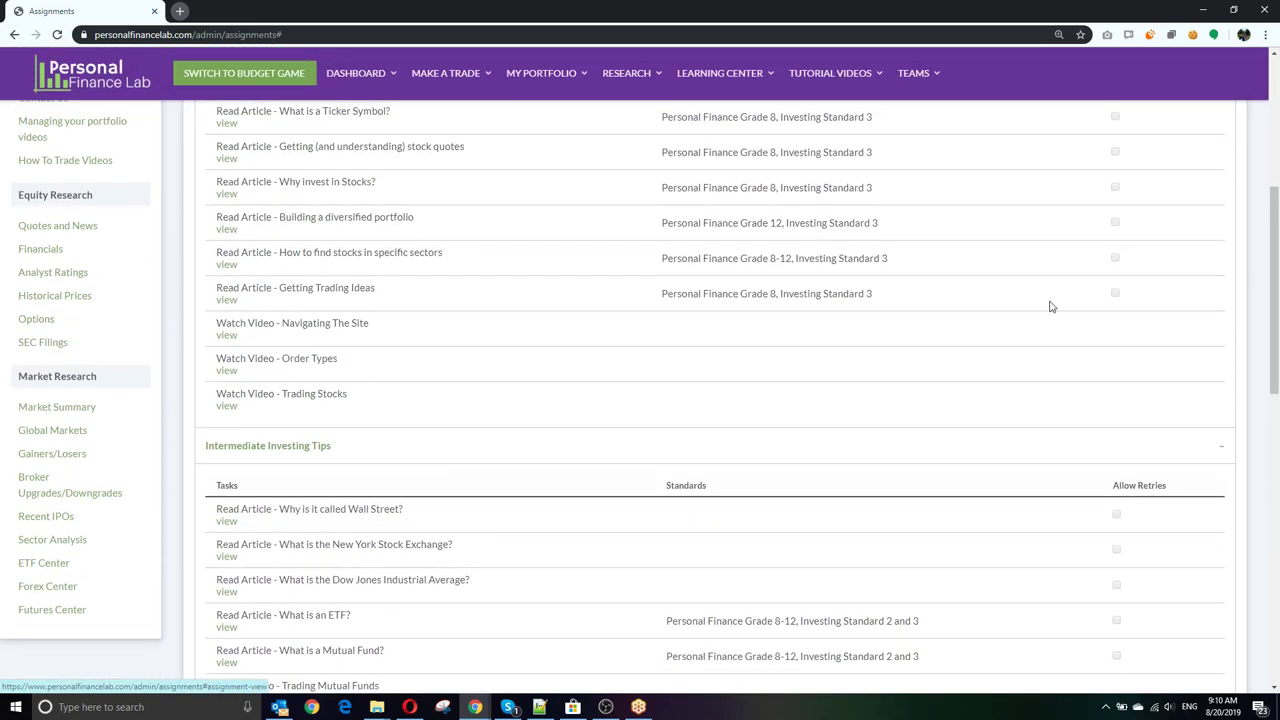
scroll(789, 380, up, 4)
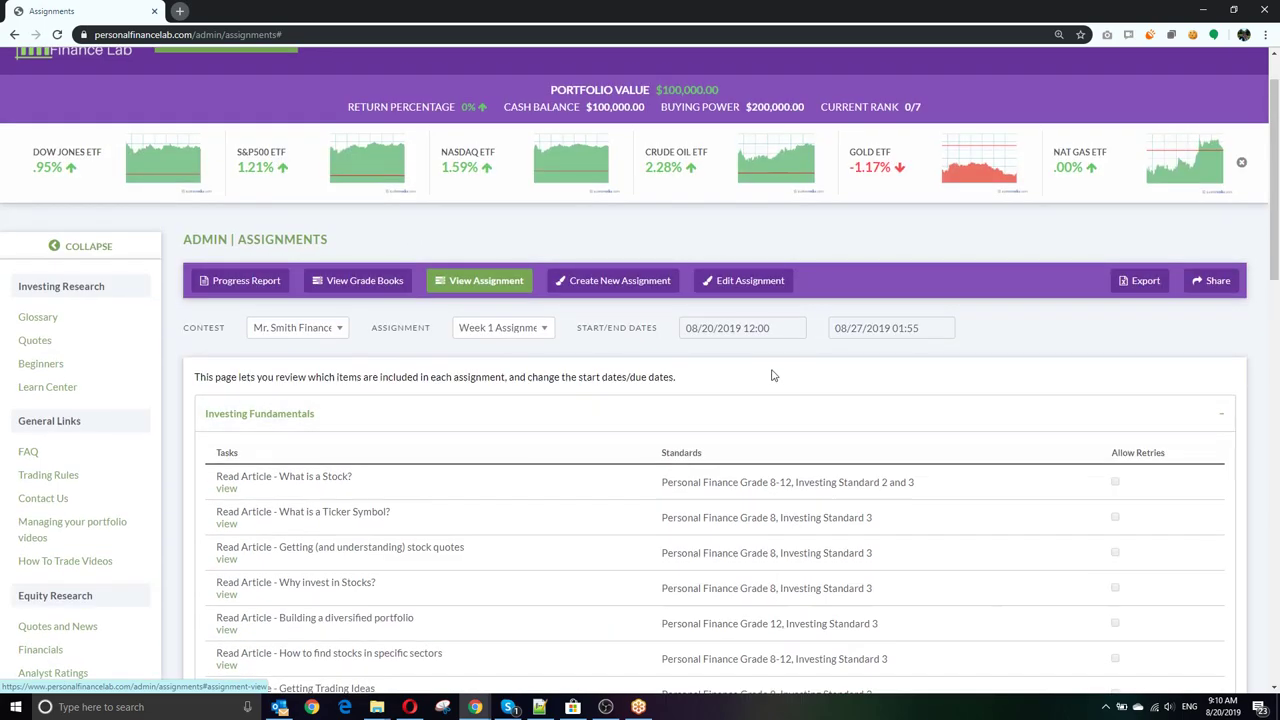
click(583, 283)
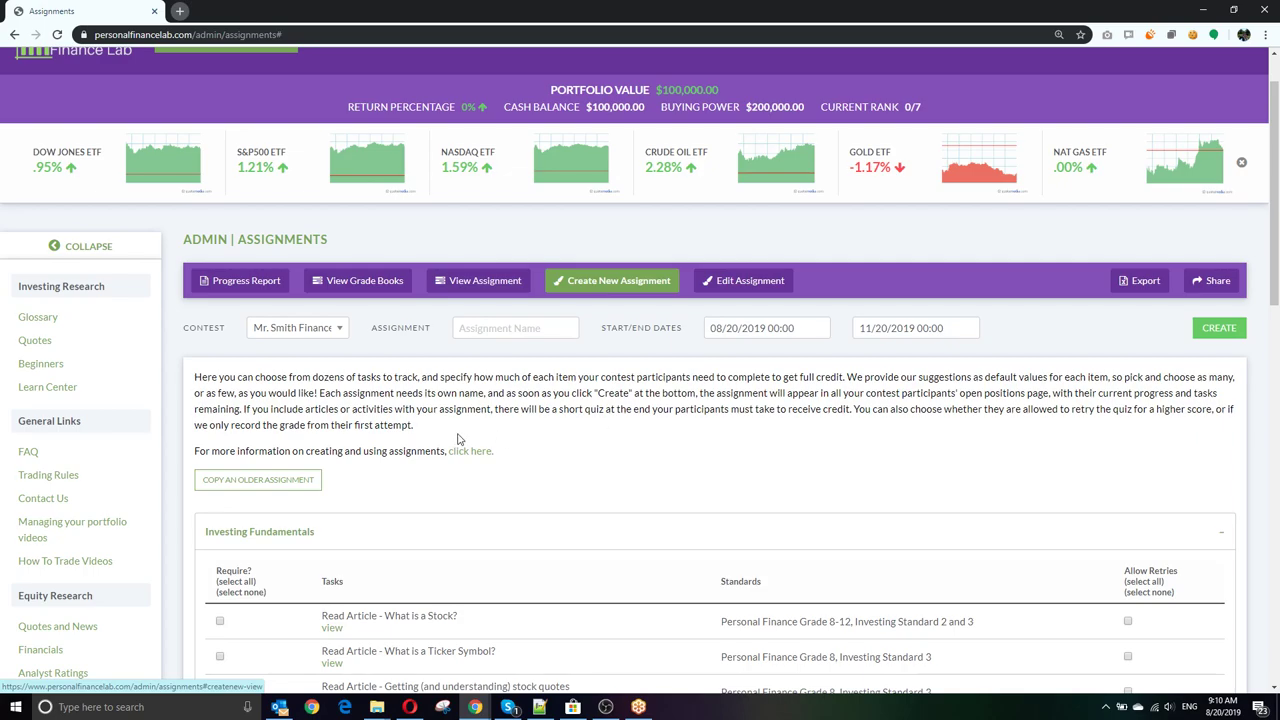
click(527, 329)
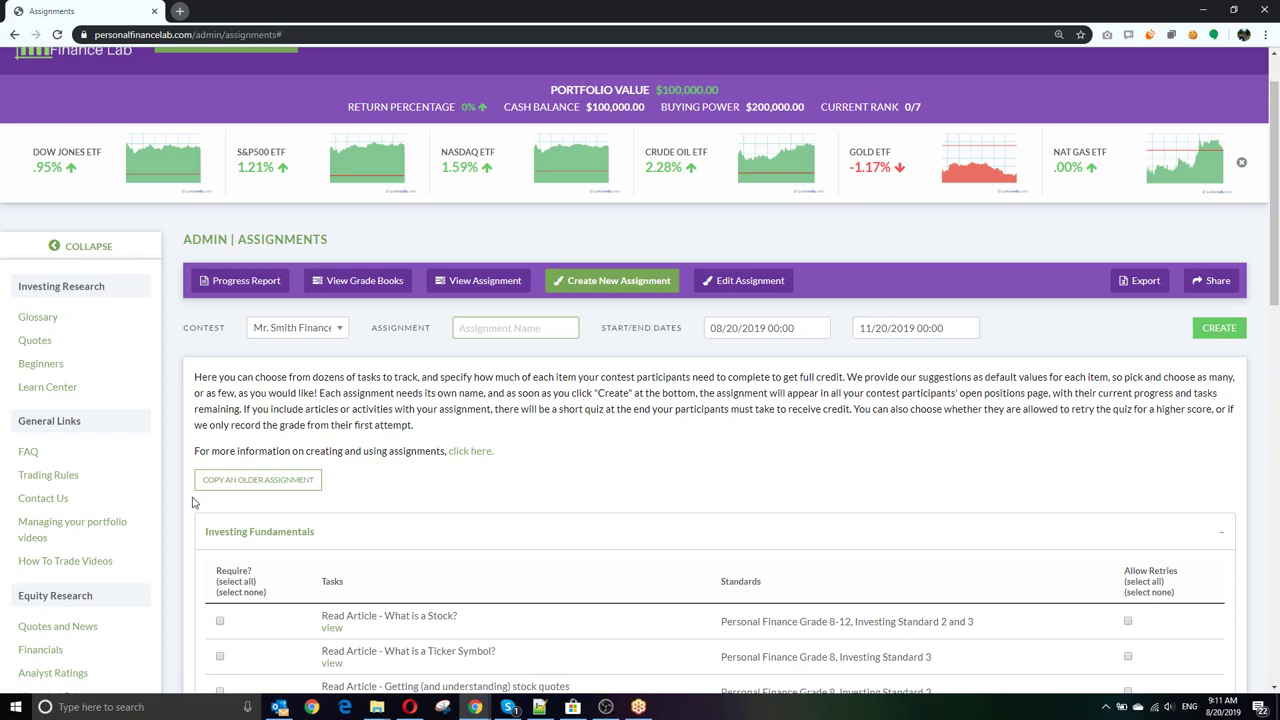
click(242, 480)
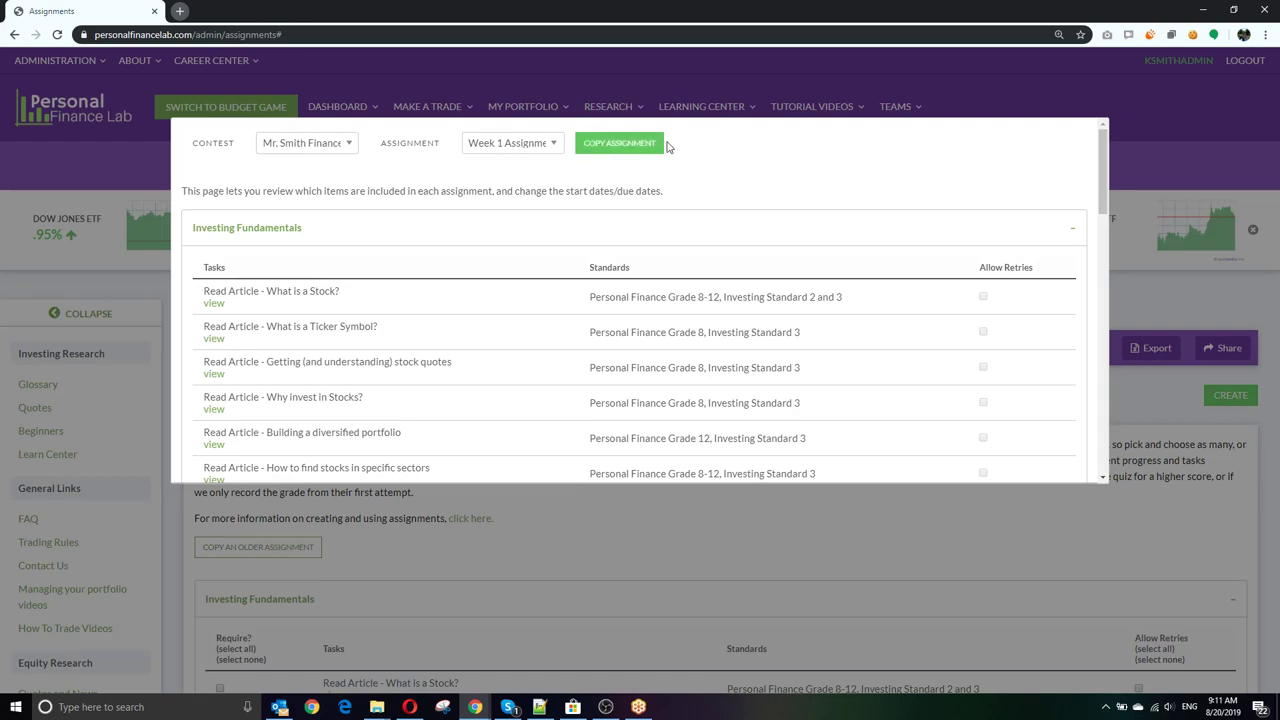
click(944, 580)
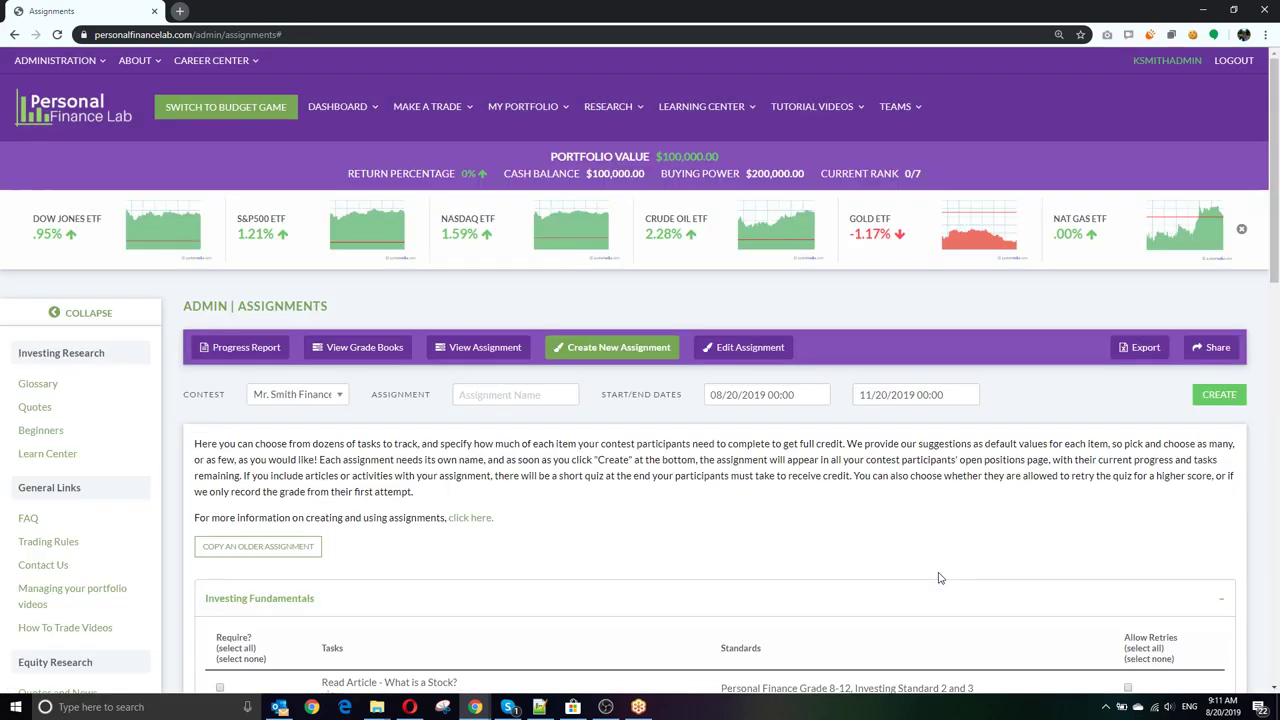
click(745, 352)
scroll(547, 487, down, 1)
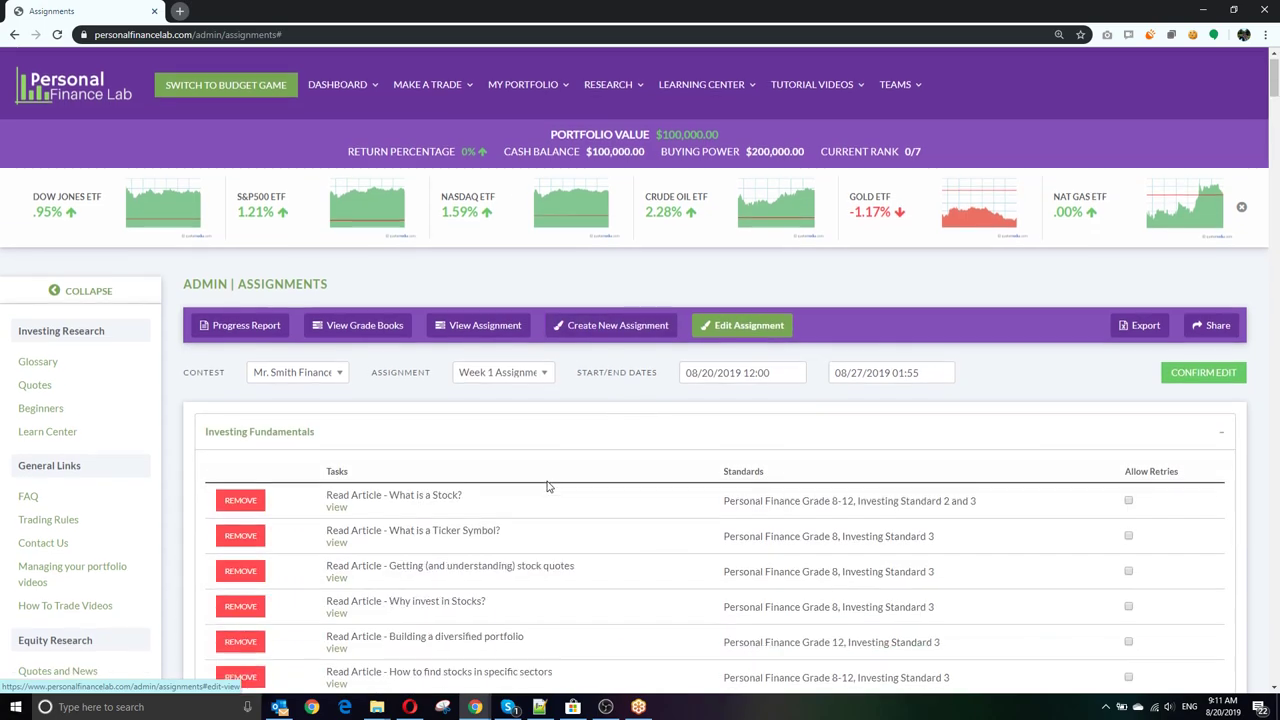
scroll(585, 470, down, 5)
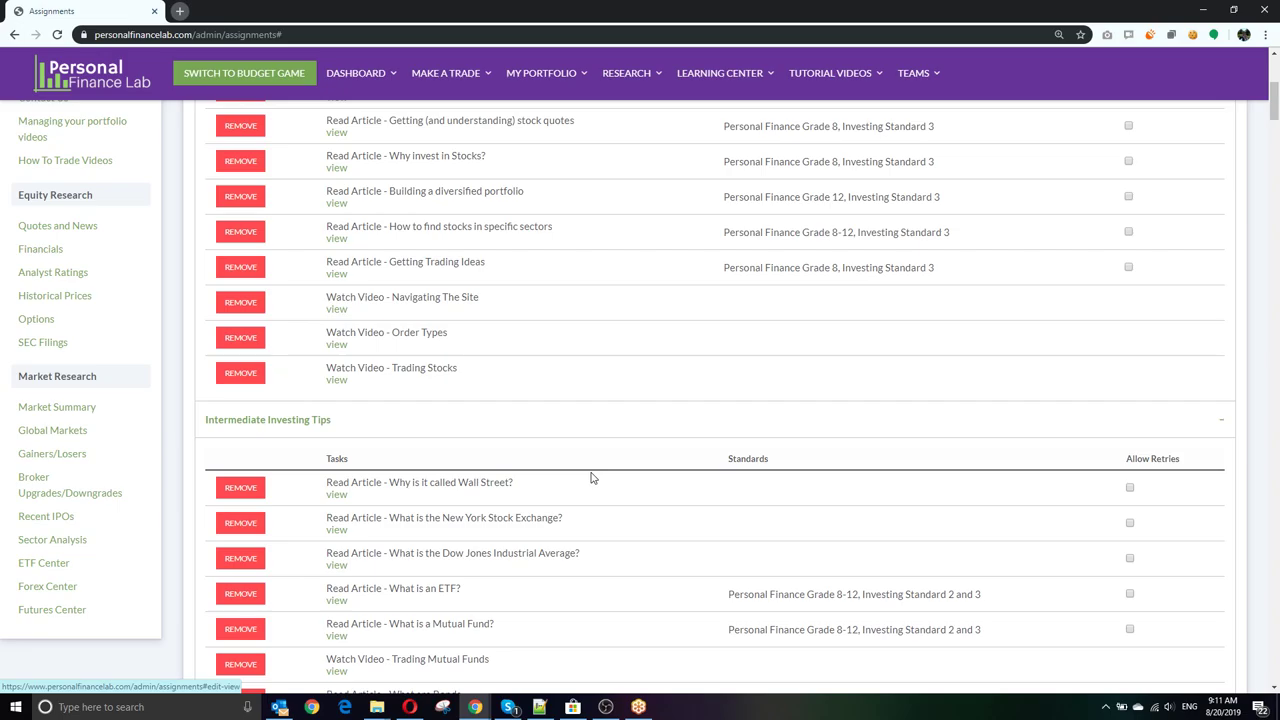
scroll(591, 478, up, 6)
scroll(541, 522, down, 3)
scroll(541, 522, down, 5)
scroll(541, 522, down, 20)
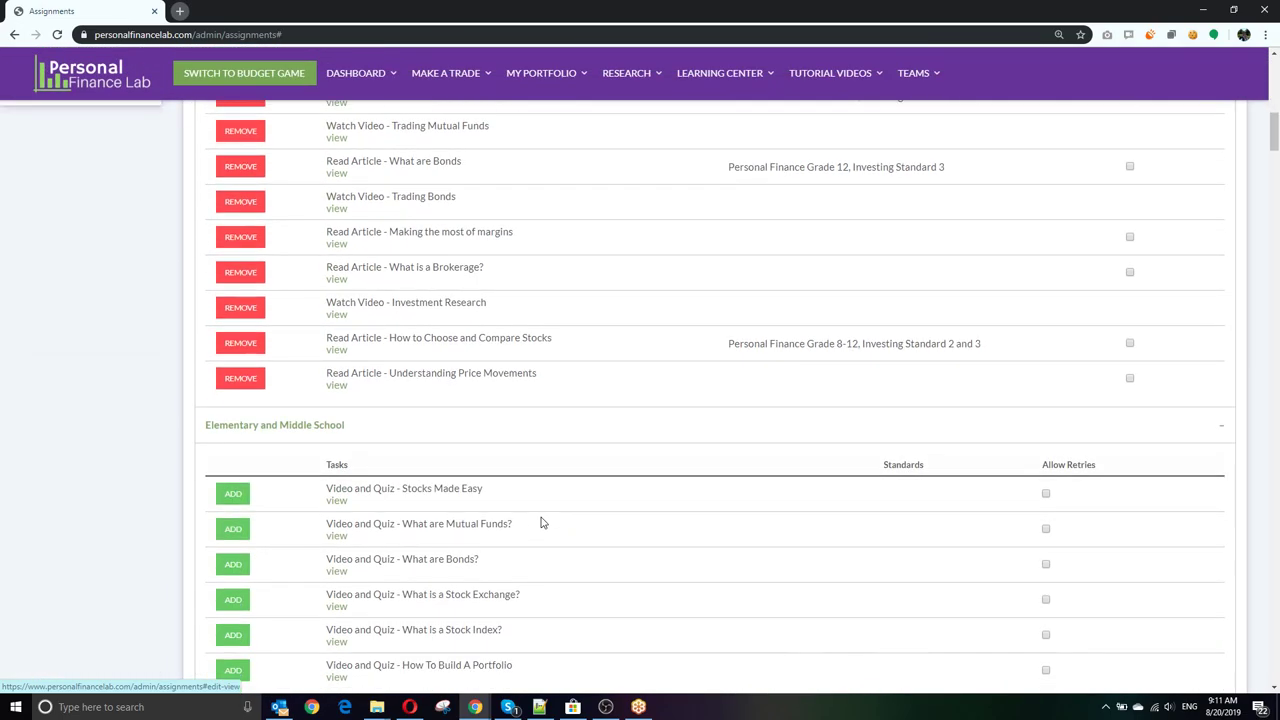
scroll(541, 520, down, 20)
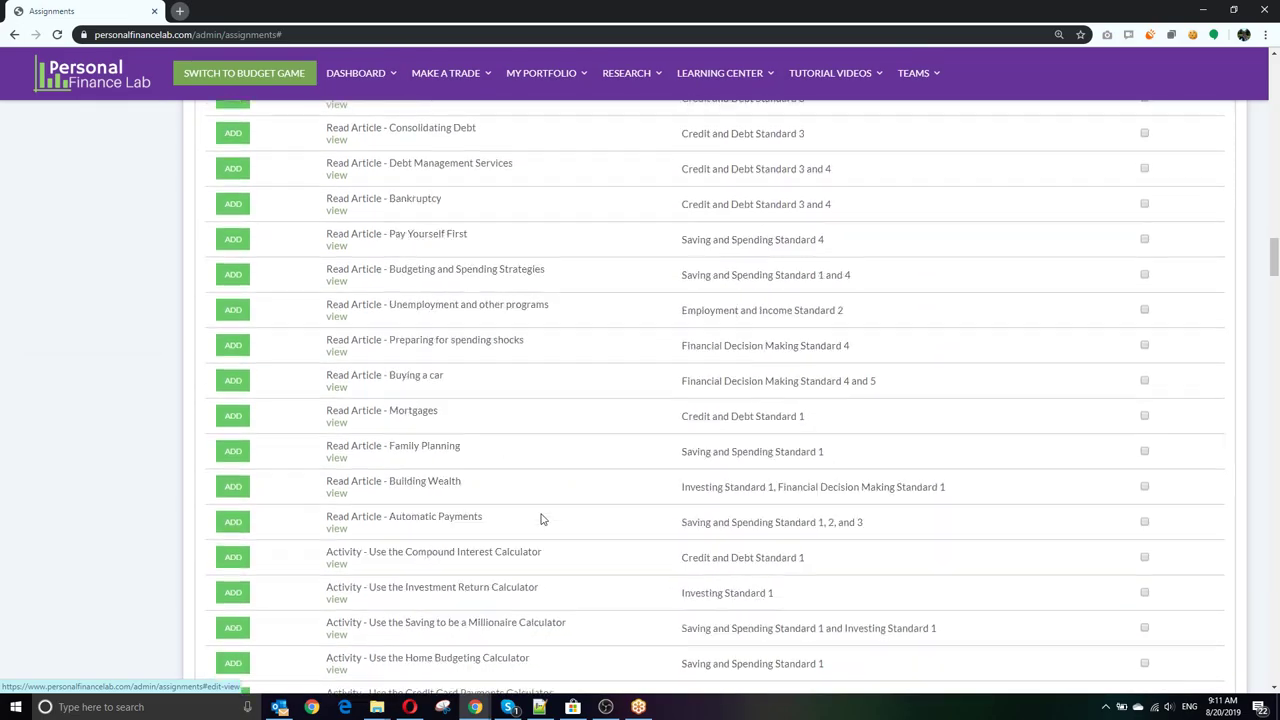
scroll(541, 517, down, 20)
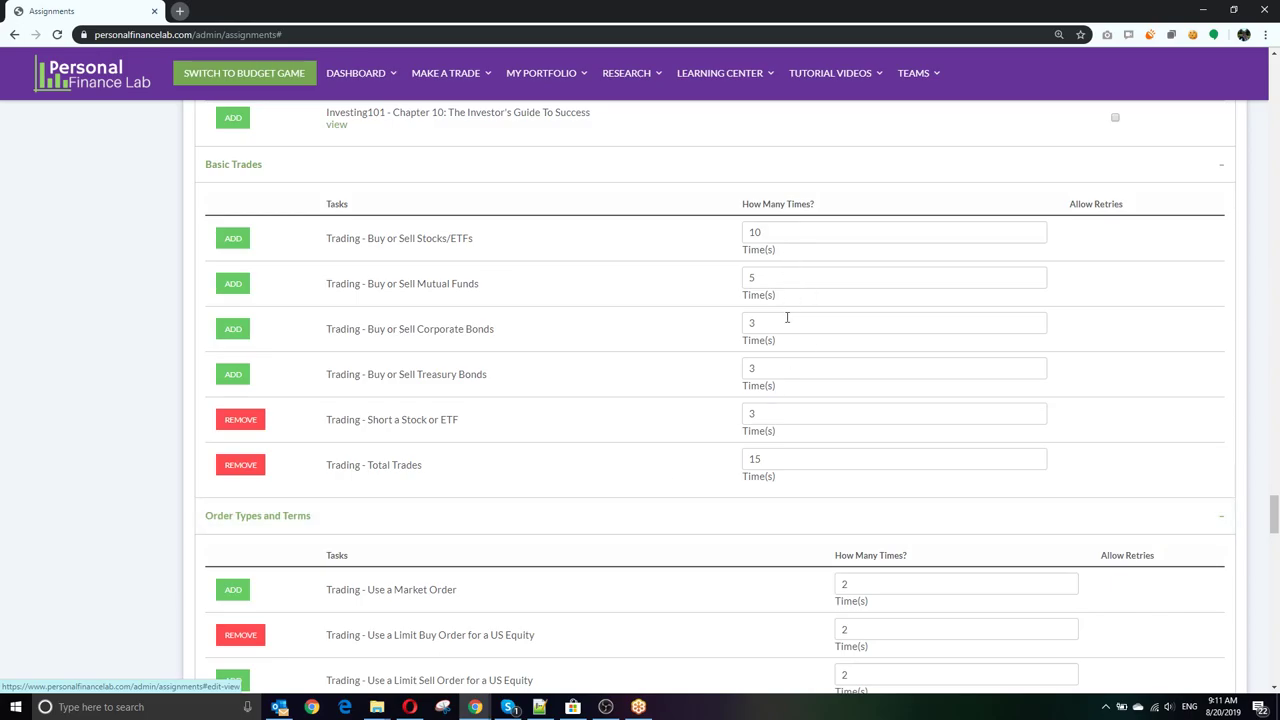
scroll(274, 491, down, 1)
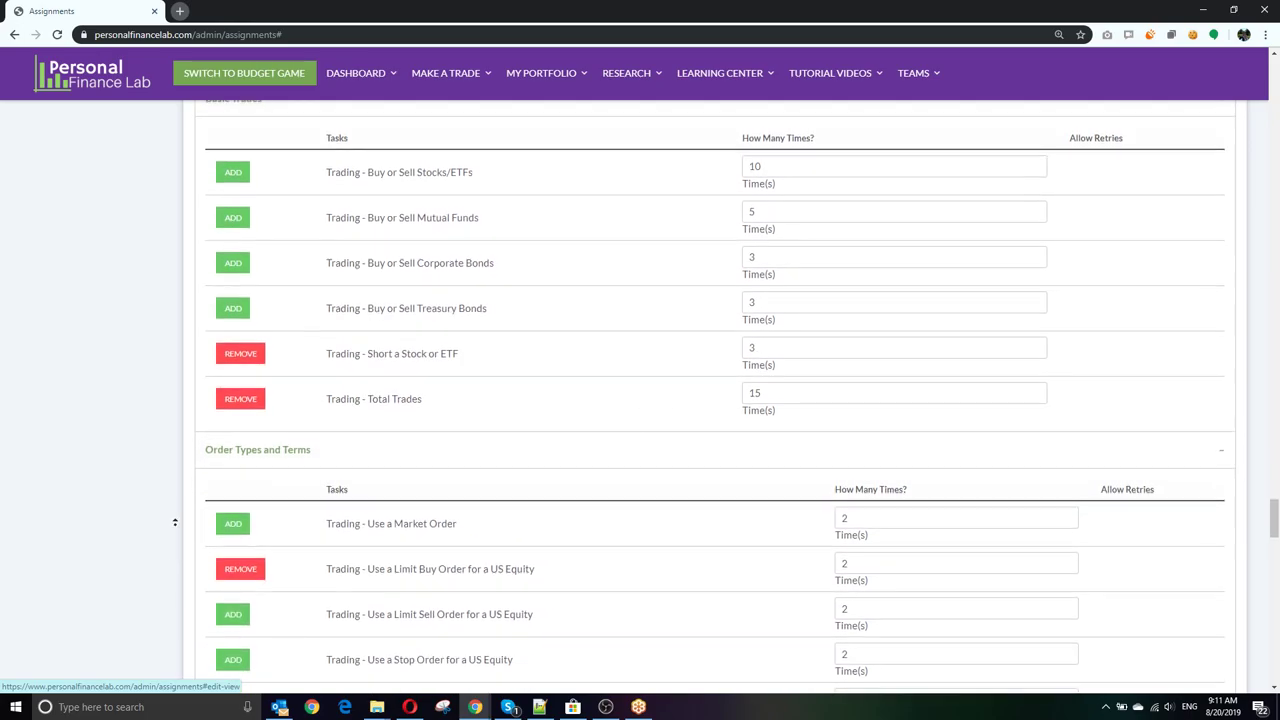
scroll(174, 560, up, 20)
scroll(172, 329, up, 15)
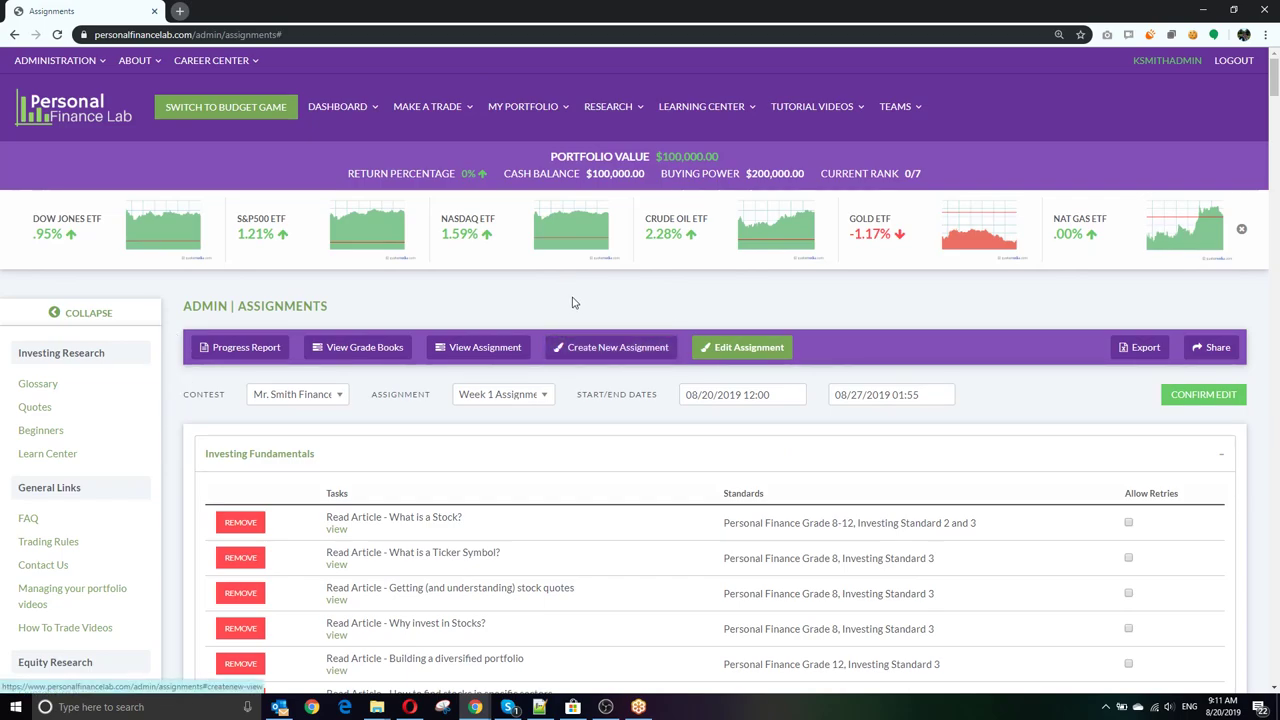
Step: Start a new assignment and name it 'Week 2 Assignment'
click(586, 352)
click(516, 395)
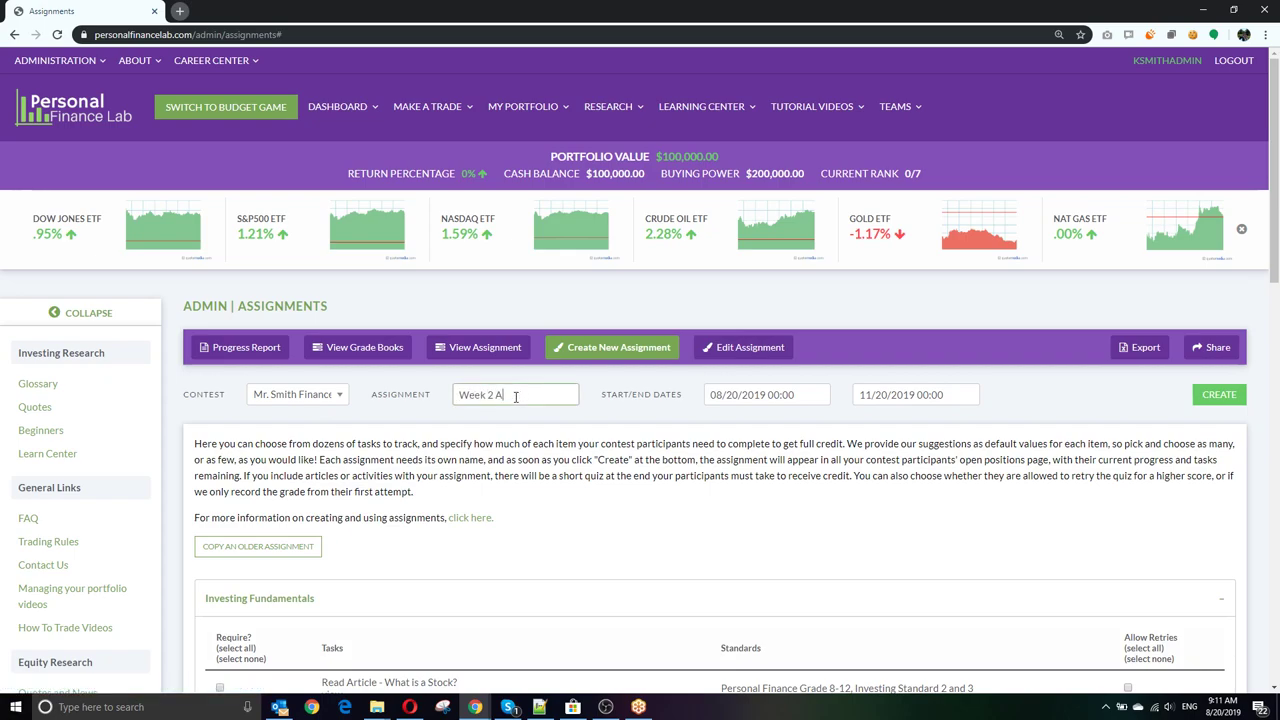
text(Week 2 Assignment)
Step: Review the Investing 101 task list, then create the Week 2 Assignment
scroll(516, 396, down, 15)
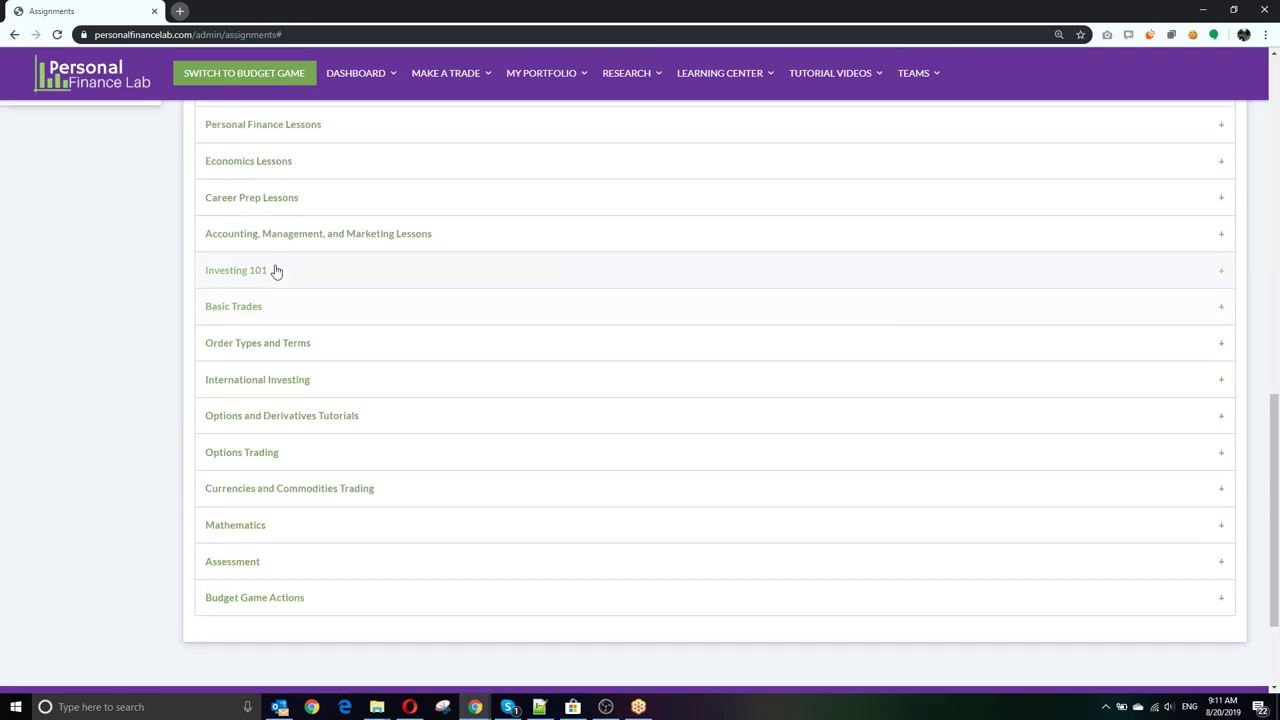
click(276, 271)
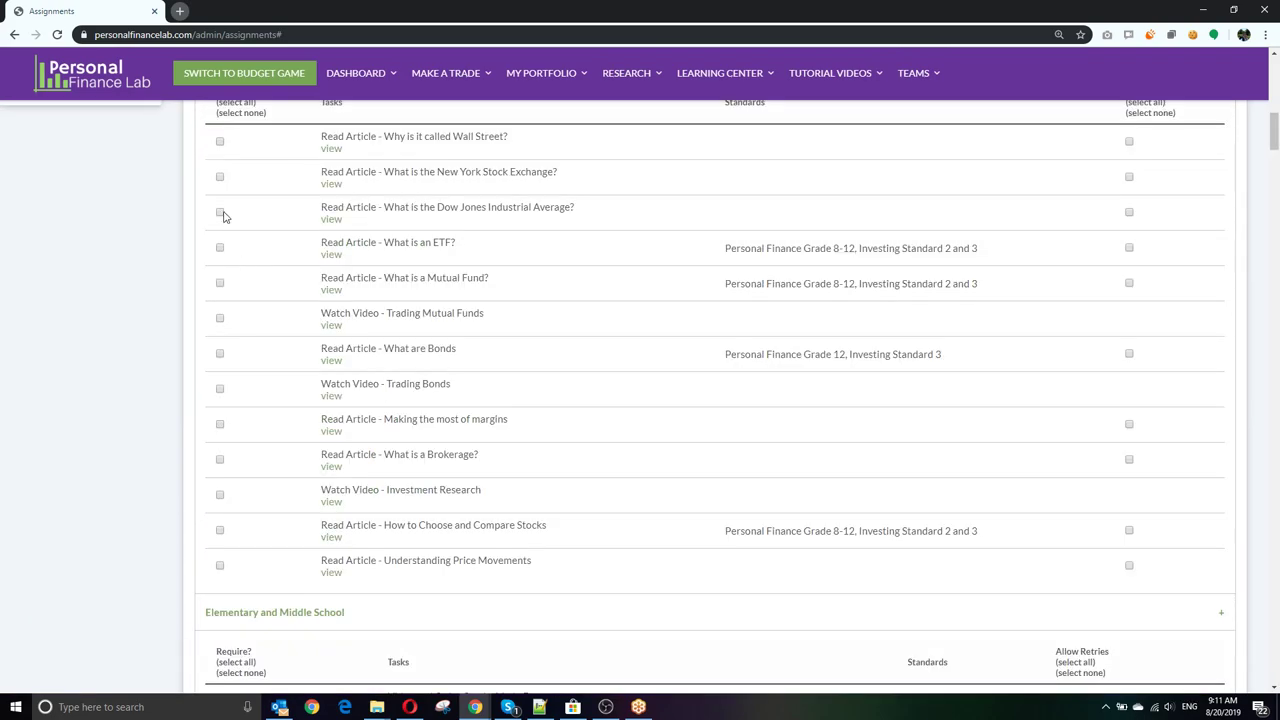
click(218, 143)
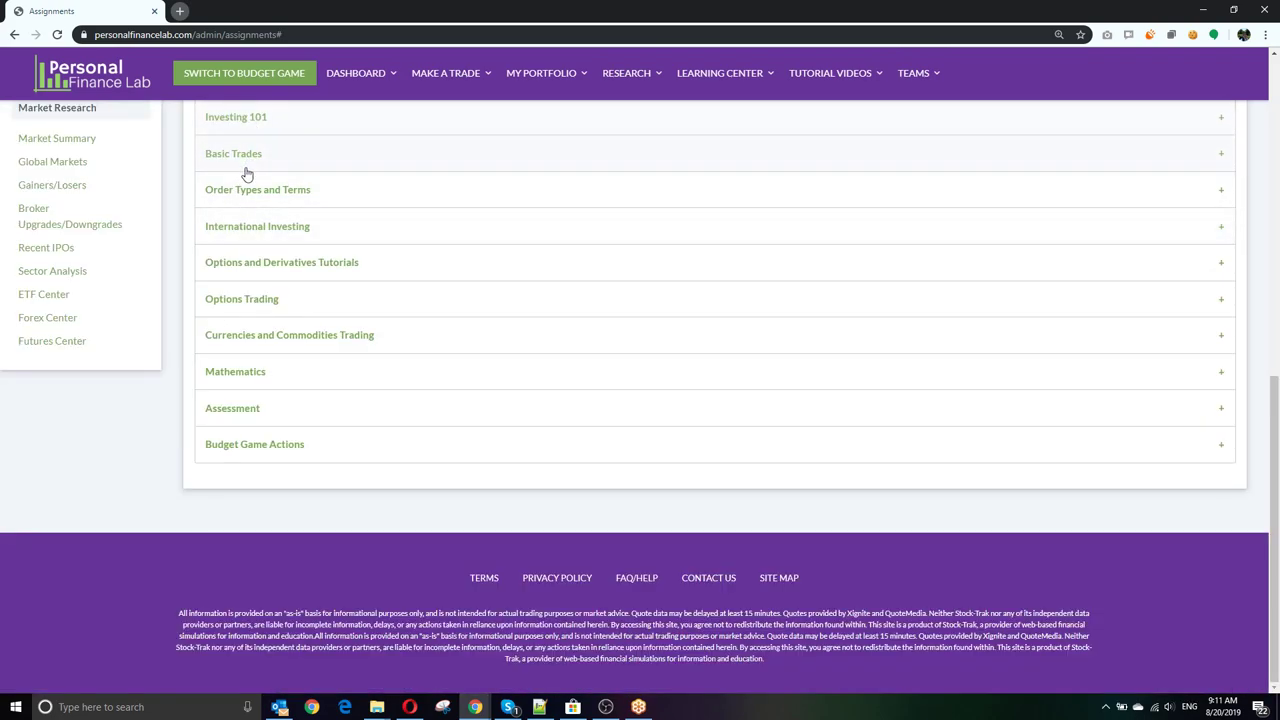
scroll(341, 290, up, 2)
click(320, 329)
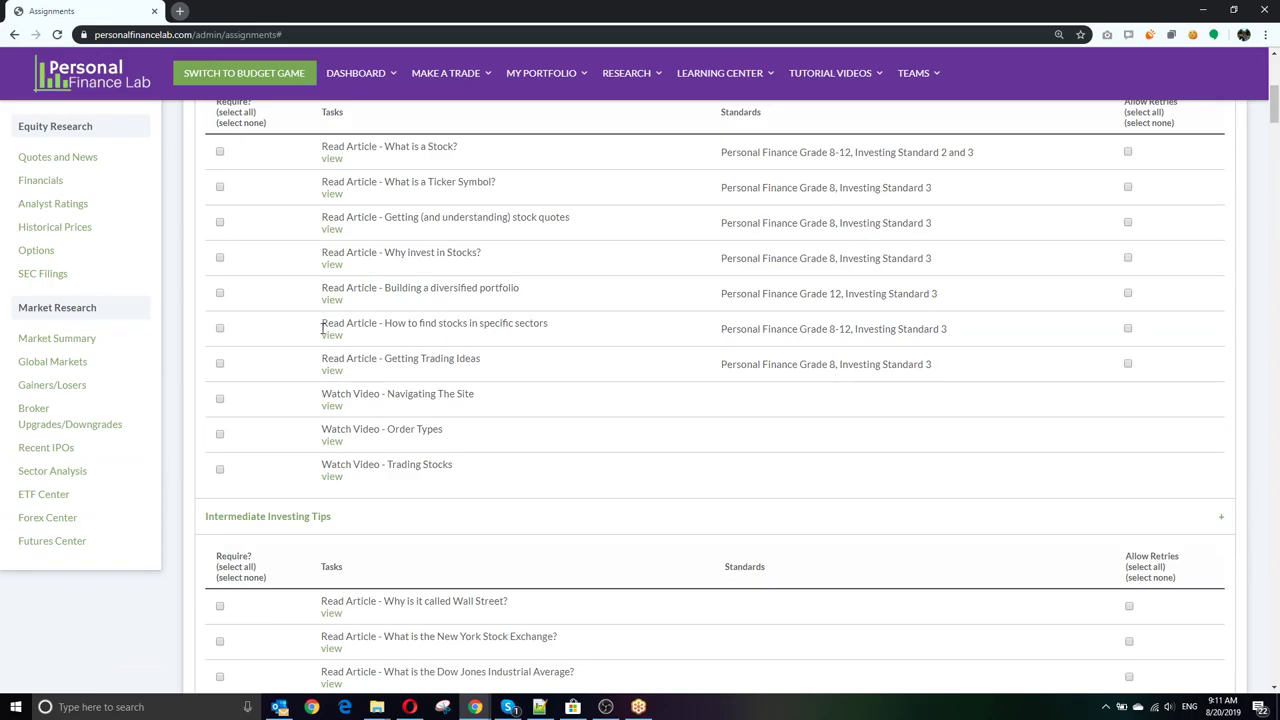
scroll(218, 465, up, 2)
scroll(230, 400, down, 15)
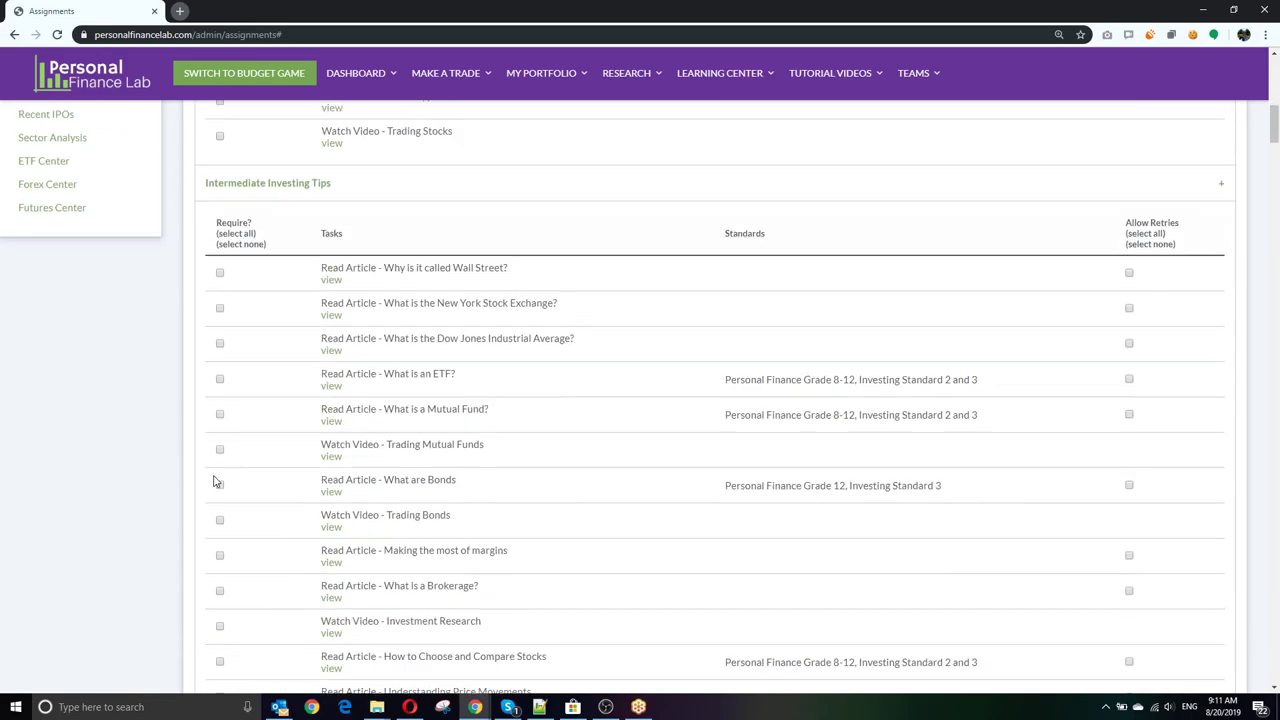
scroll(220, 488, down, 20)
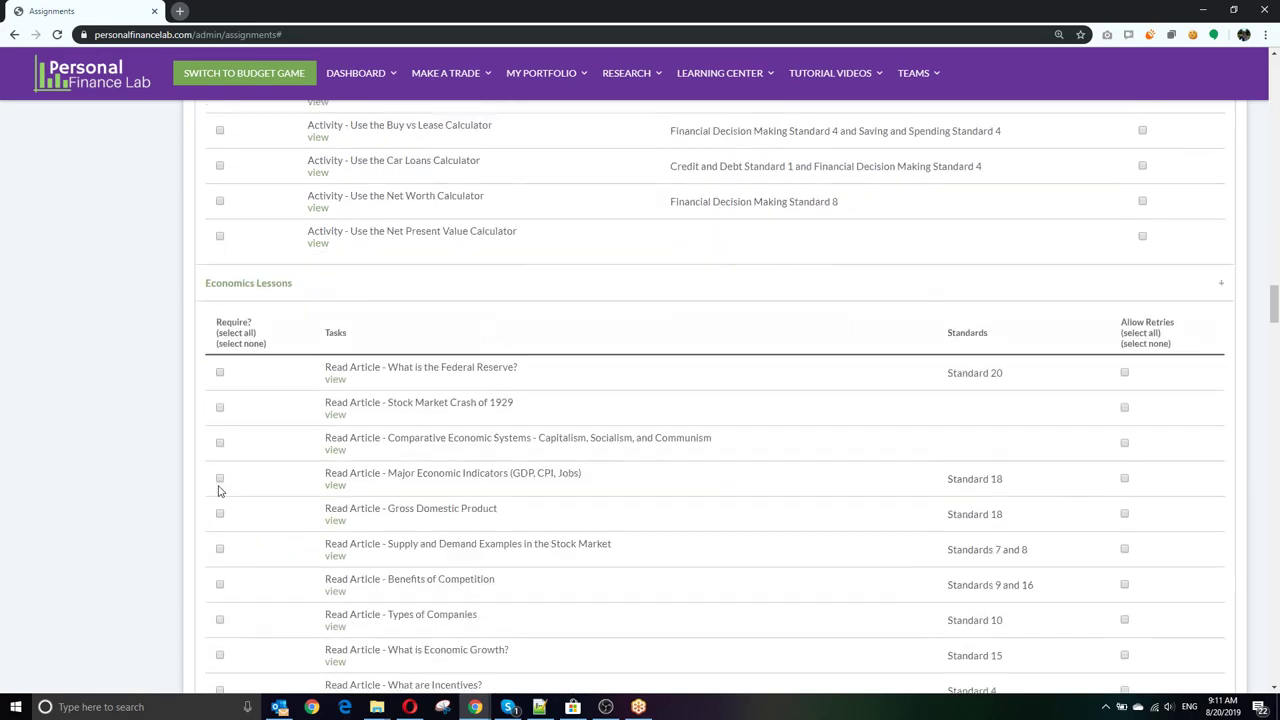
scroll(220, 488, down, 20)
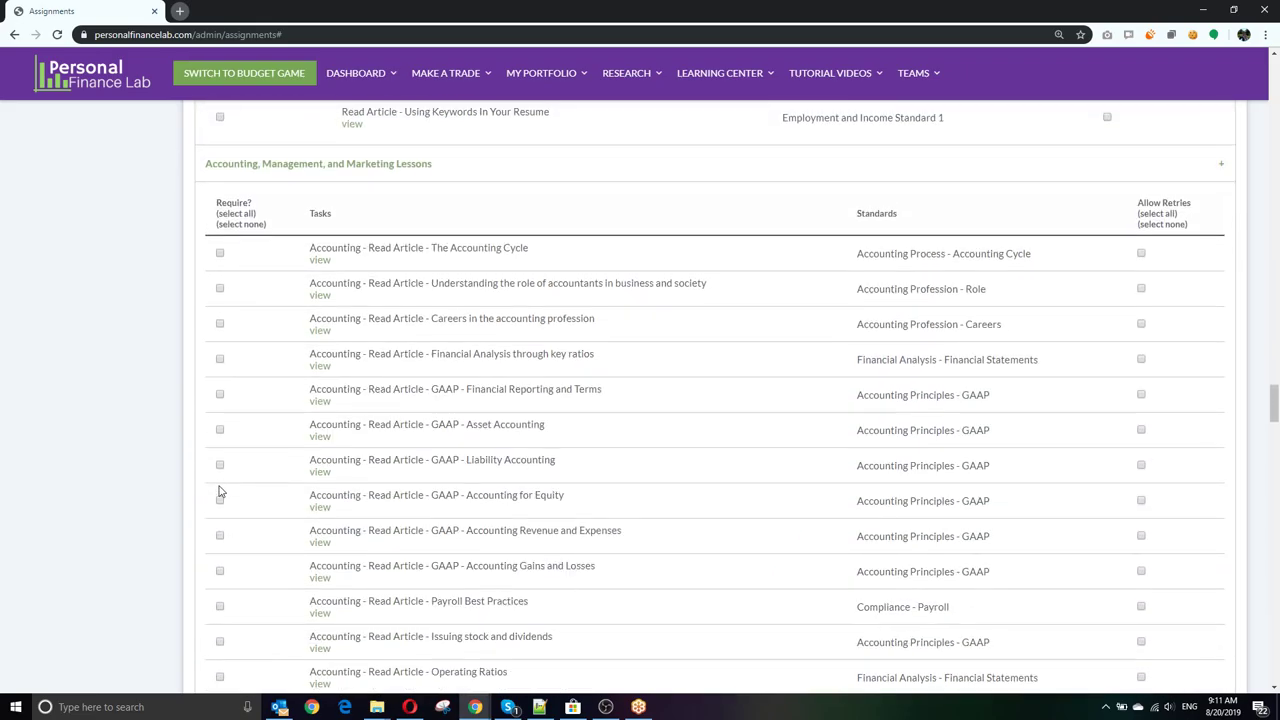
scroll(220, 490, down, 6)
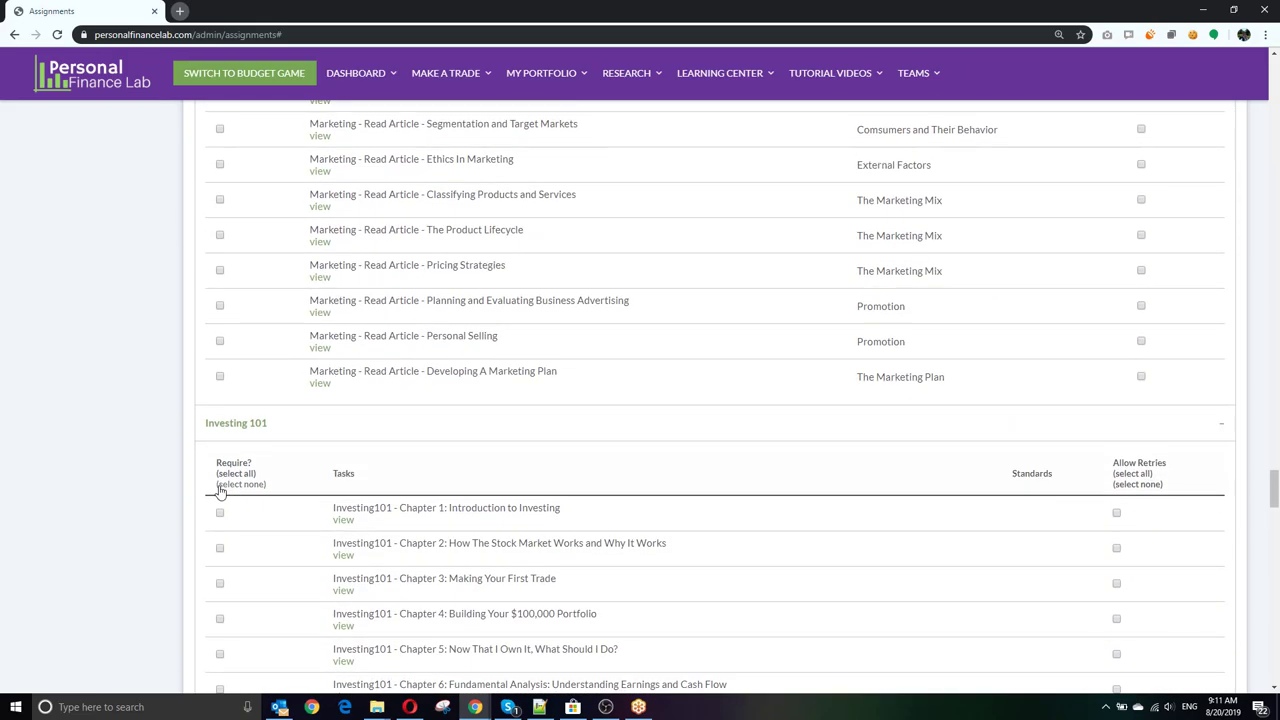
scroll(171, 305, up, 20)
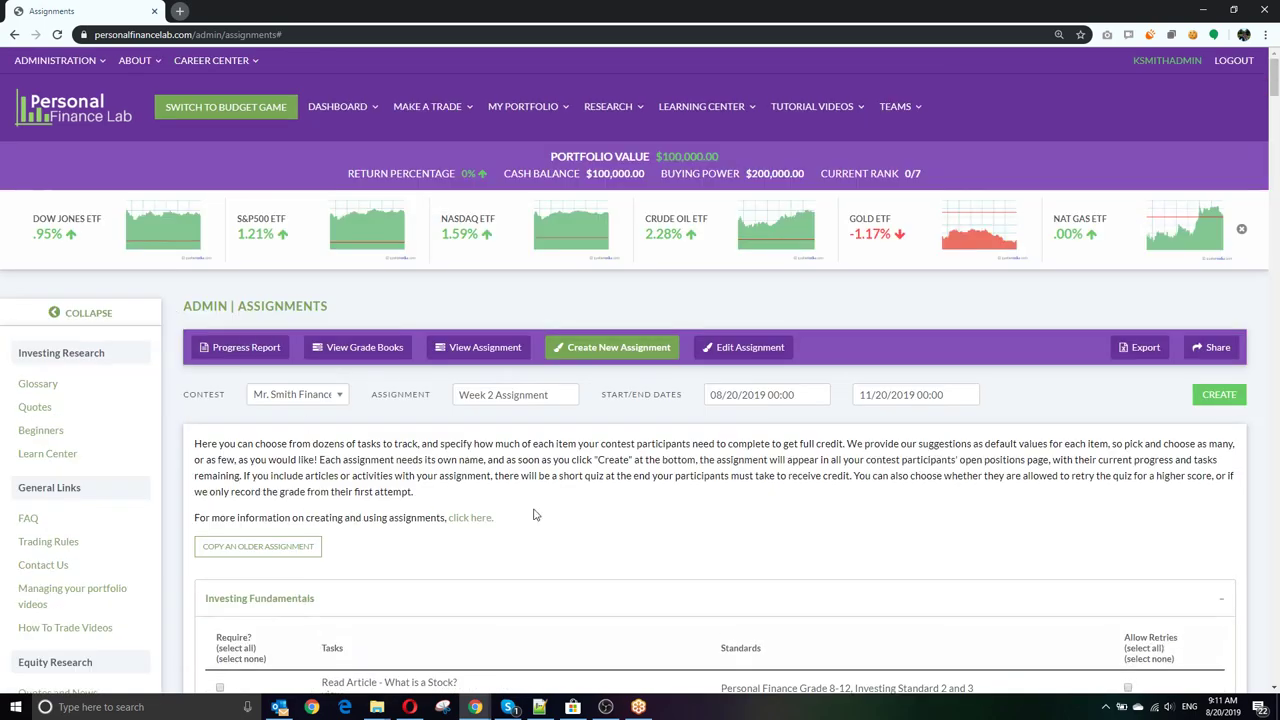
click(1219, 394)
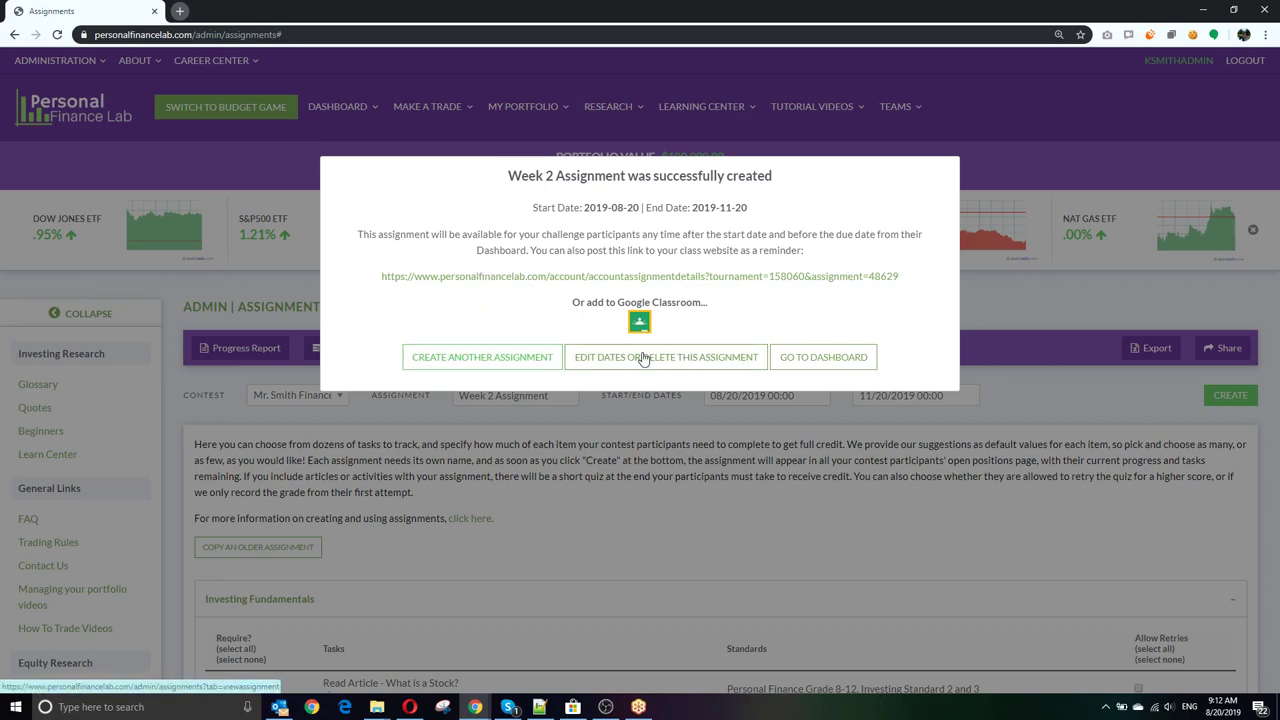
Step: Dismiss the creation confirmation and require all Investing Fundamentals tasks via '(select all)'
click(1003, 463)
scroll(553, 396, down, 6)
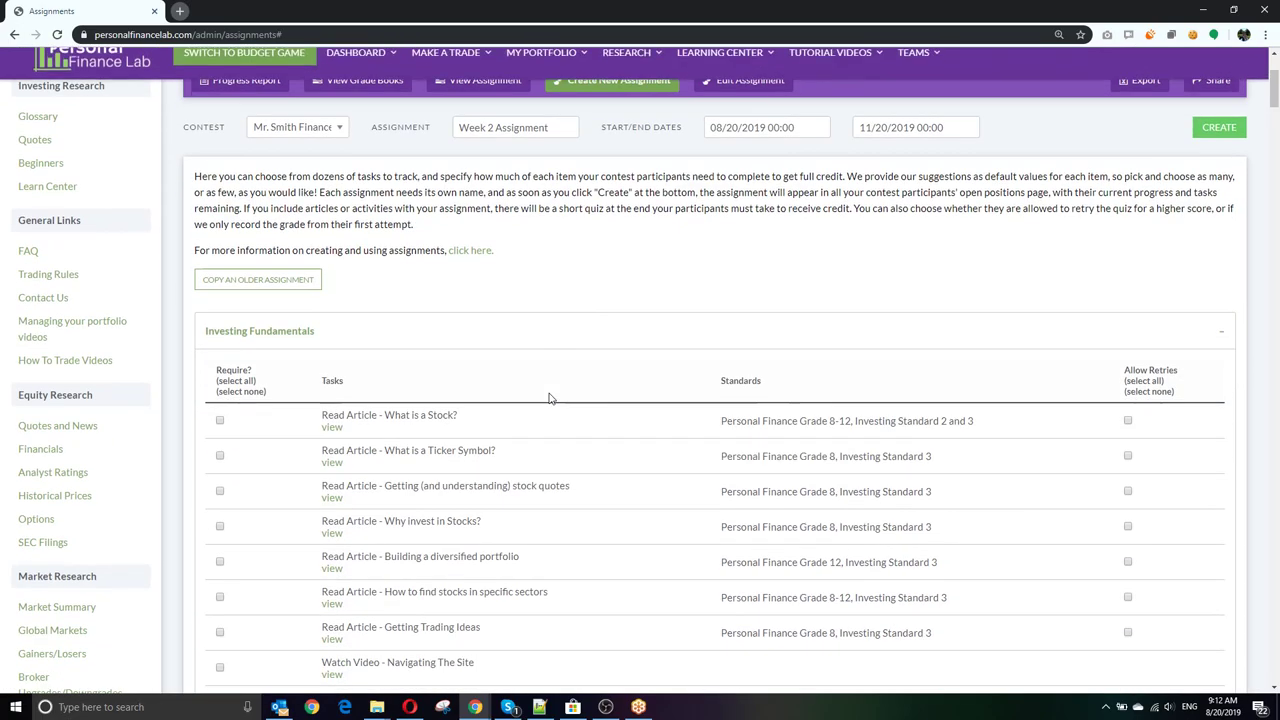
scroll(551, 400, up, 3)
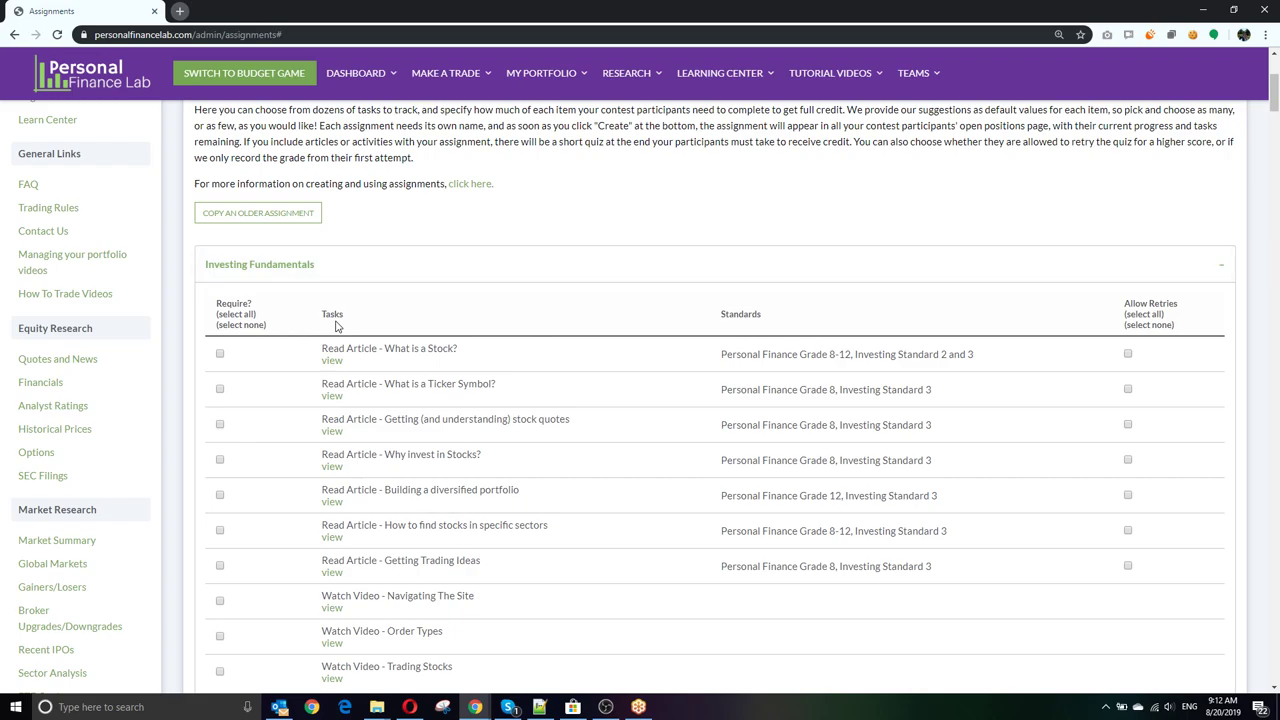
scroll(474, 318, down, 1)
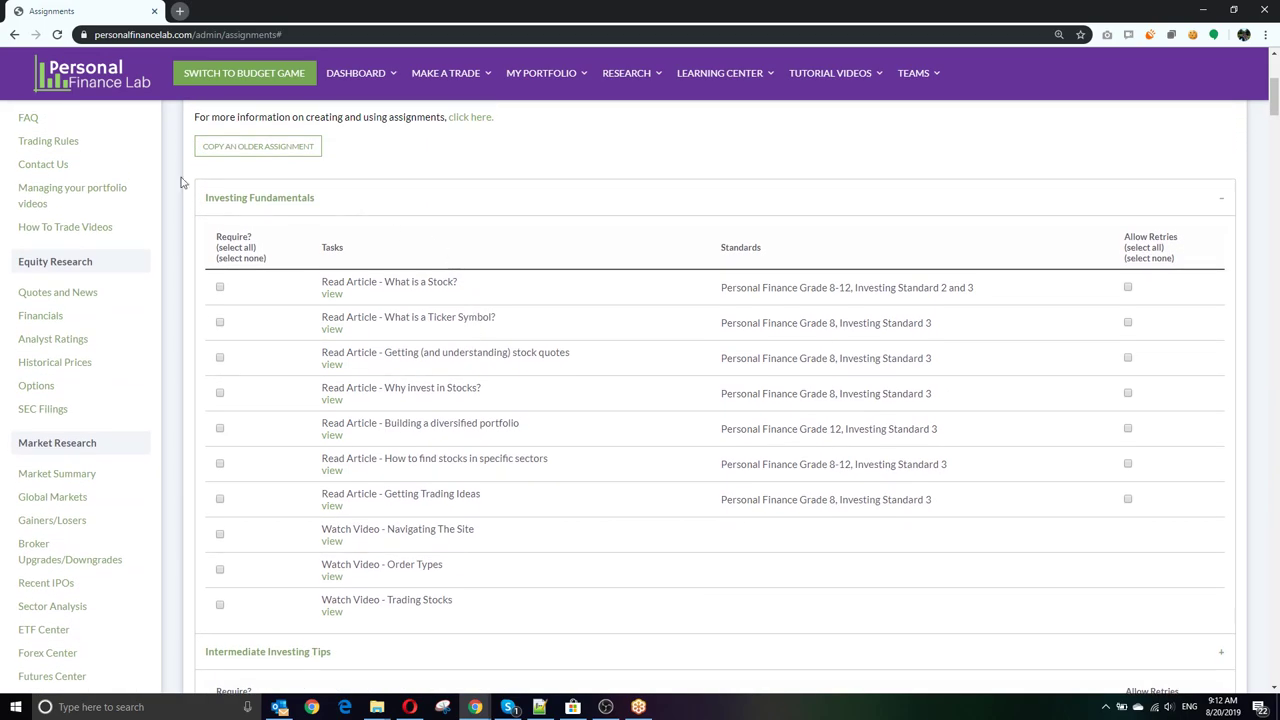
click(240, 247)
Step: Scroll through the remaining lesson sections, highlighting the Stocks Made Easy task title
scroll(445, 570, down, 1)
scroll(349, 517, down, 1)
scroll(345, 512, down, 1)
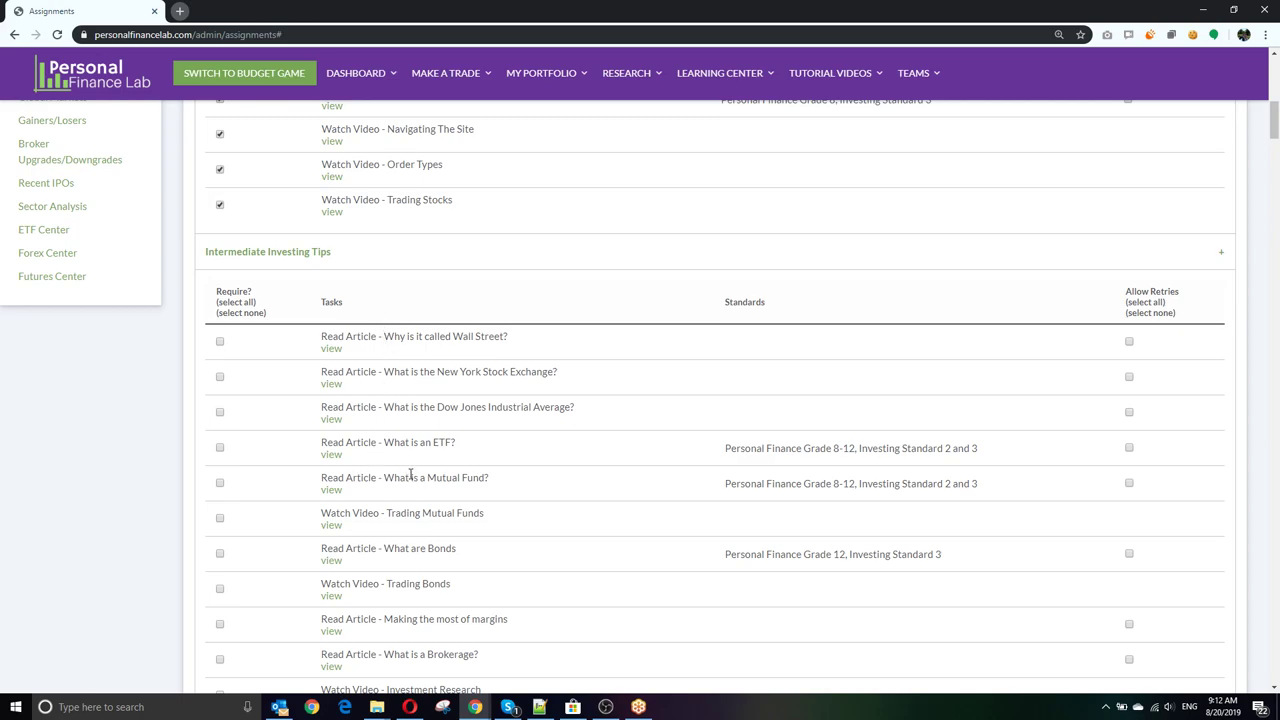
scroll(411, 478, down, 2)
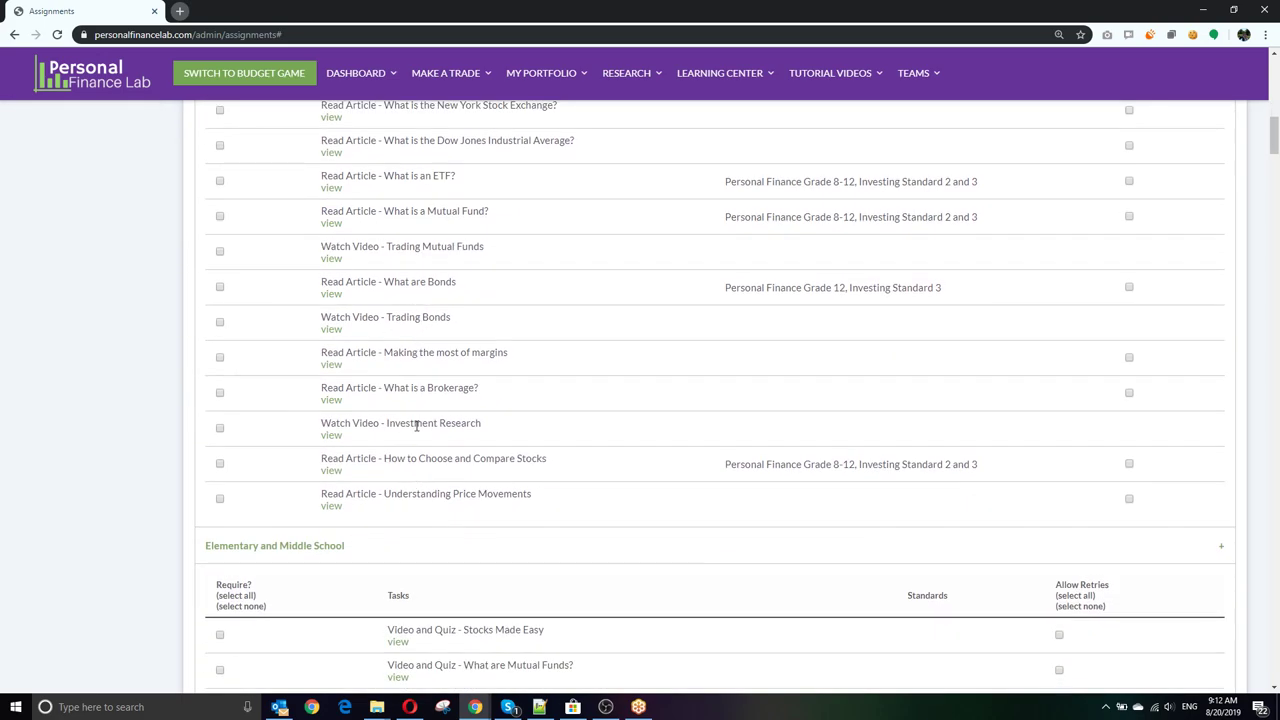
scroll(435, 395, down, 2)
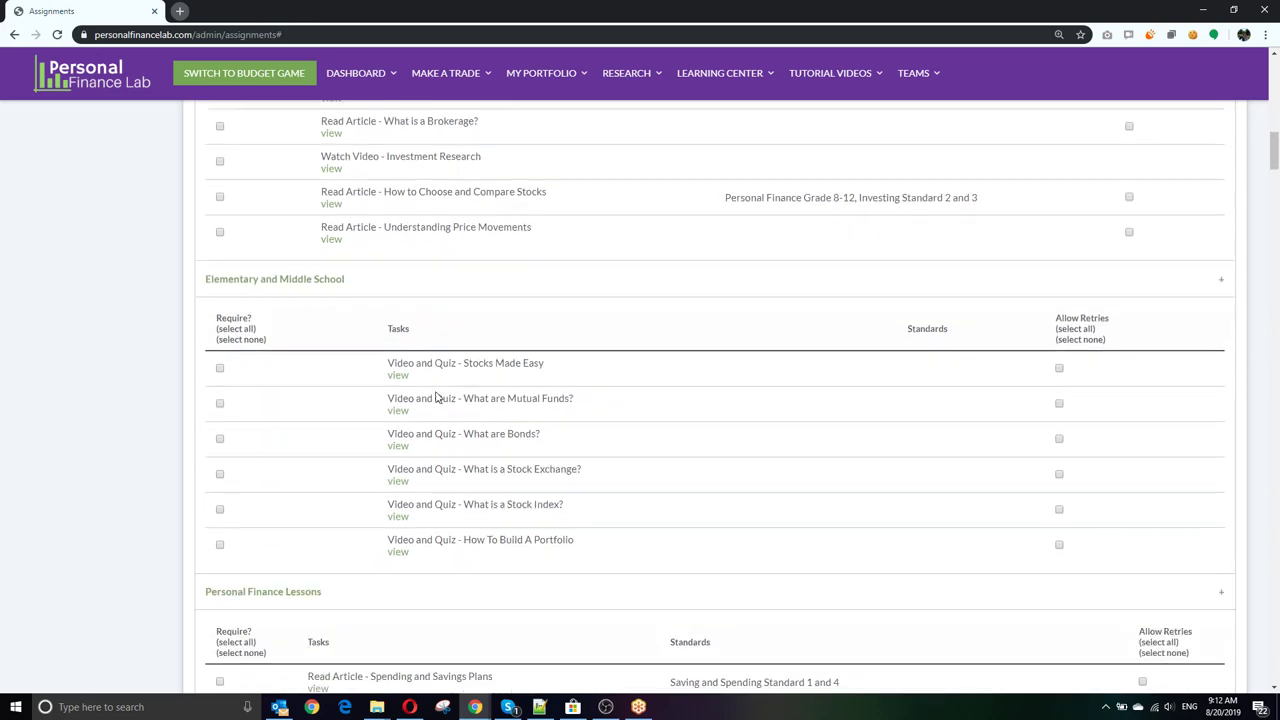
scroll(437, 400, down, 1)
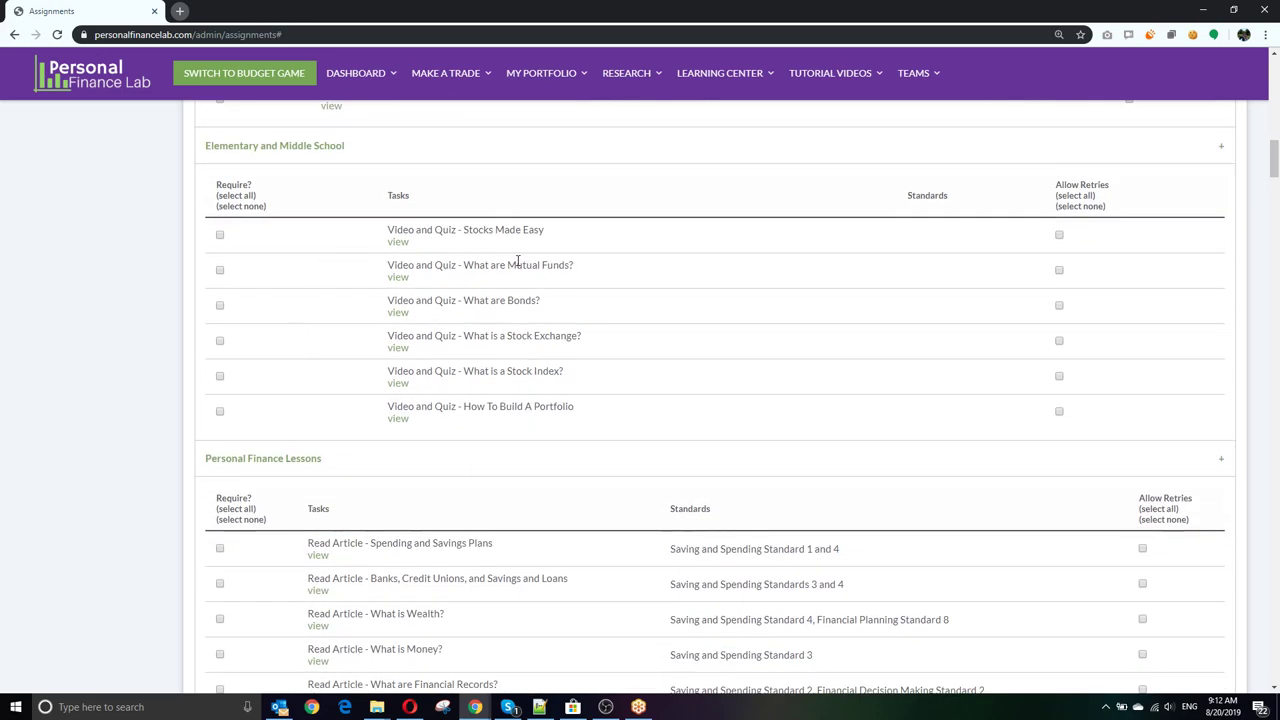
scroll(440, 244, up, 1)
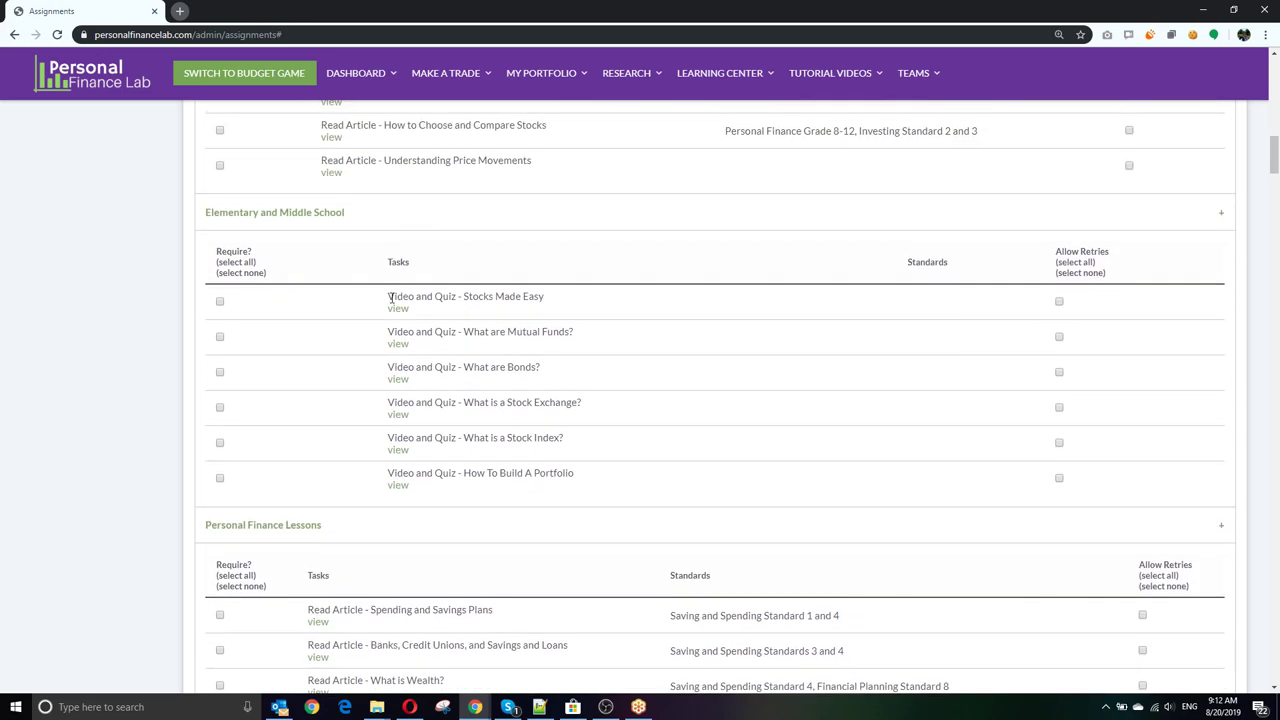
drag(390, 297, 551, 303)
scroll(340, 369, down, 1)
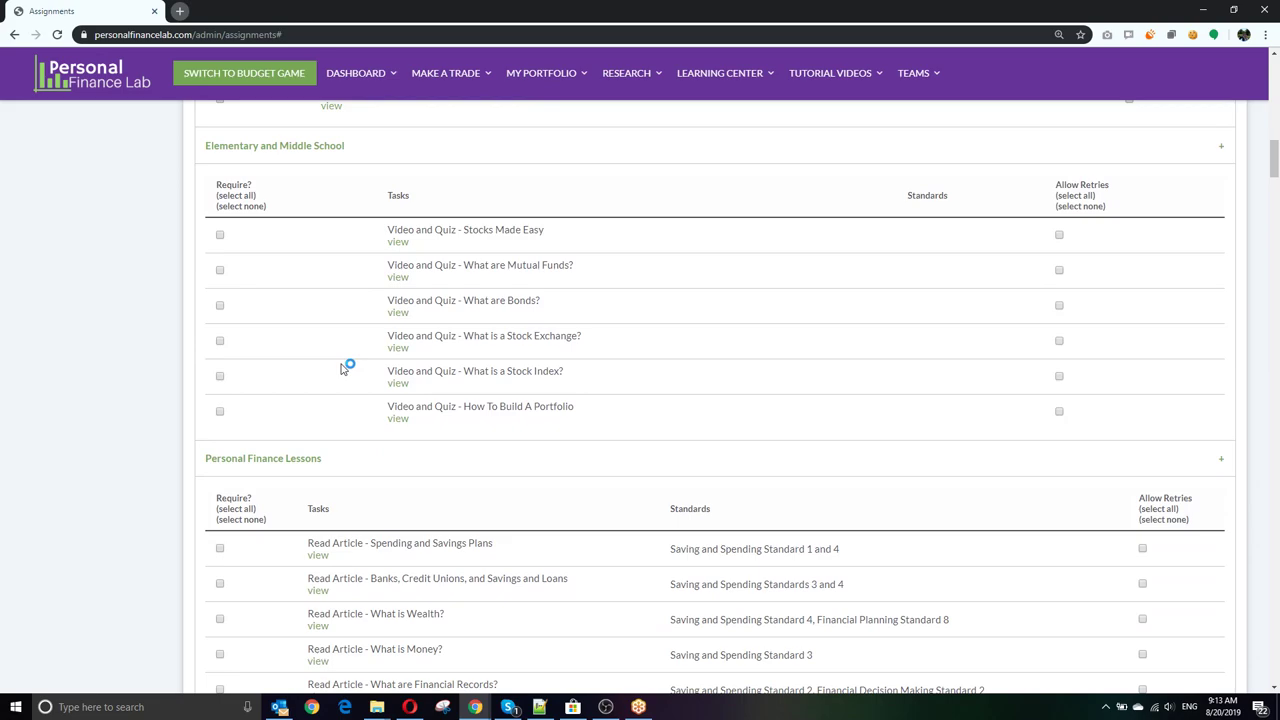
scroll(340, 369, down, 4)
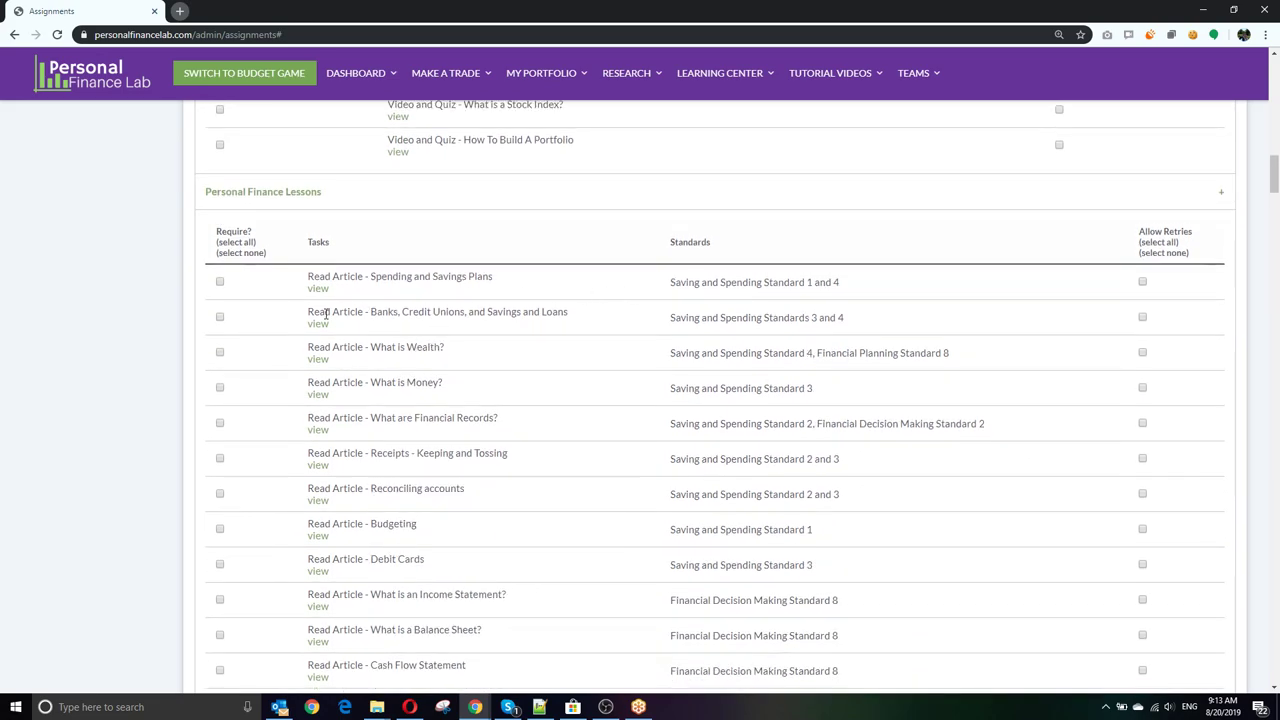
scroll(291, 313, down, 1)
scroll(291, 313, down, 2)
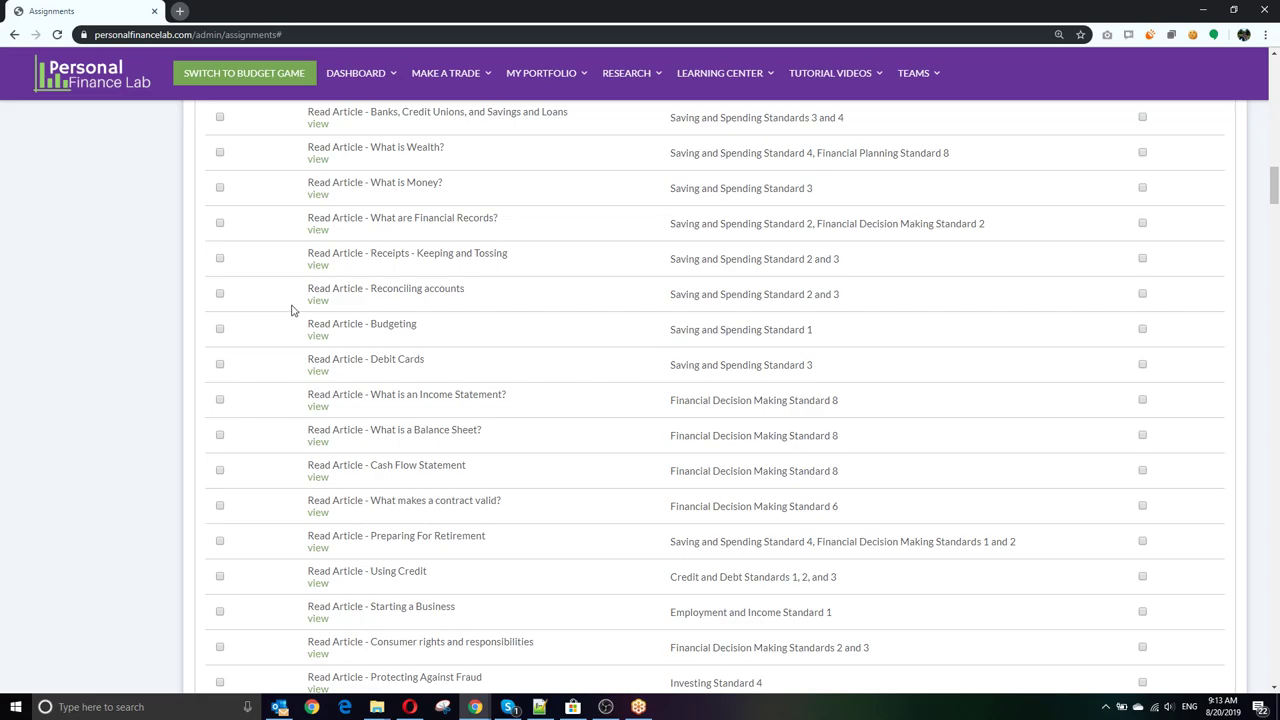
scroll(291, 310, up, 3)
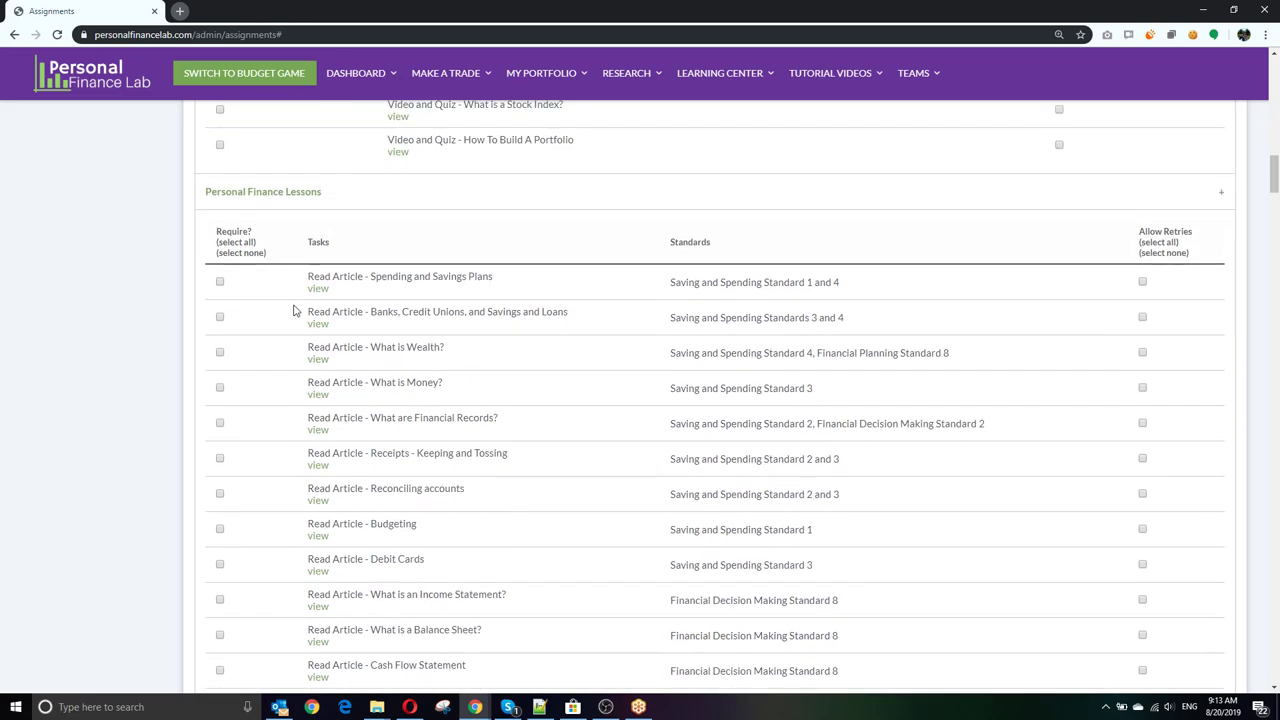
scroll(293, 310, down, 8)
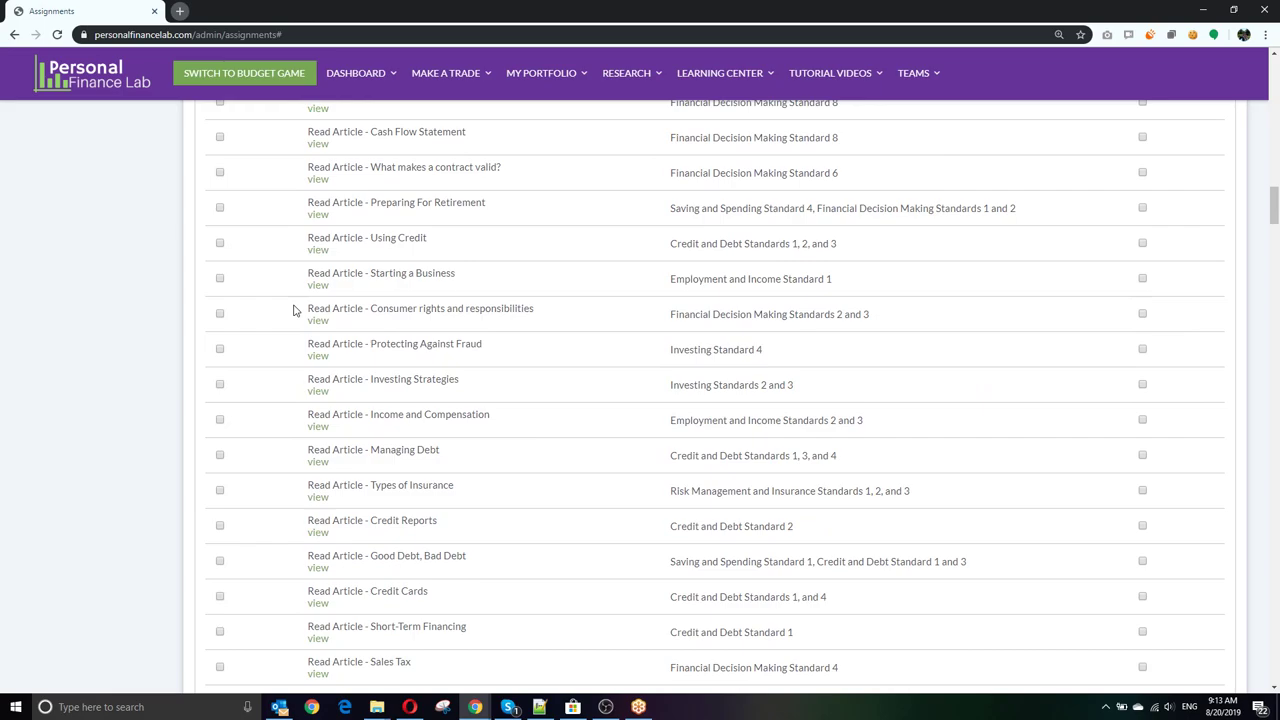
scroll(293, 310, up, 2)
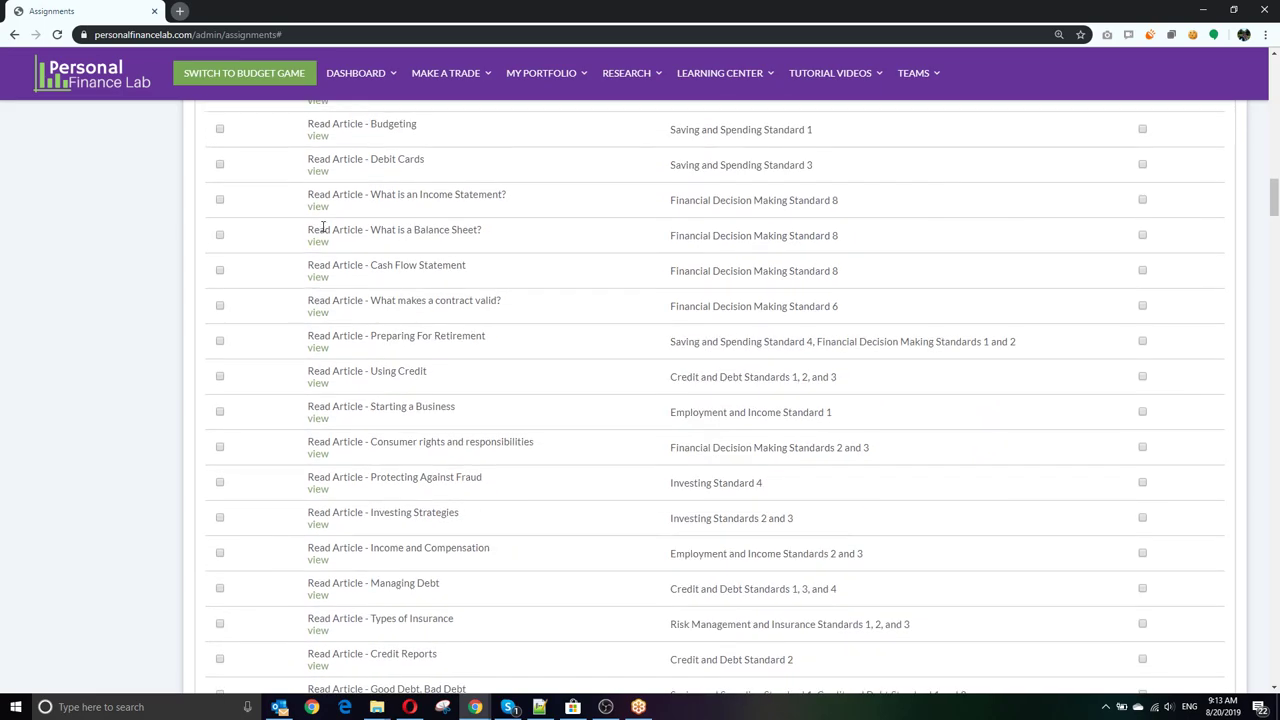
scroll(296, 366, down, 7)
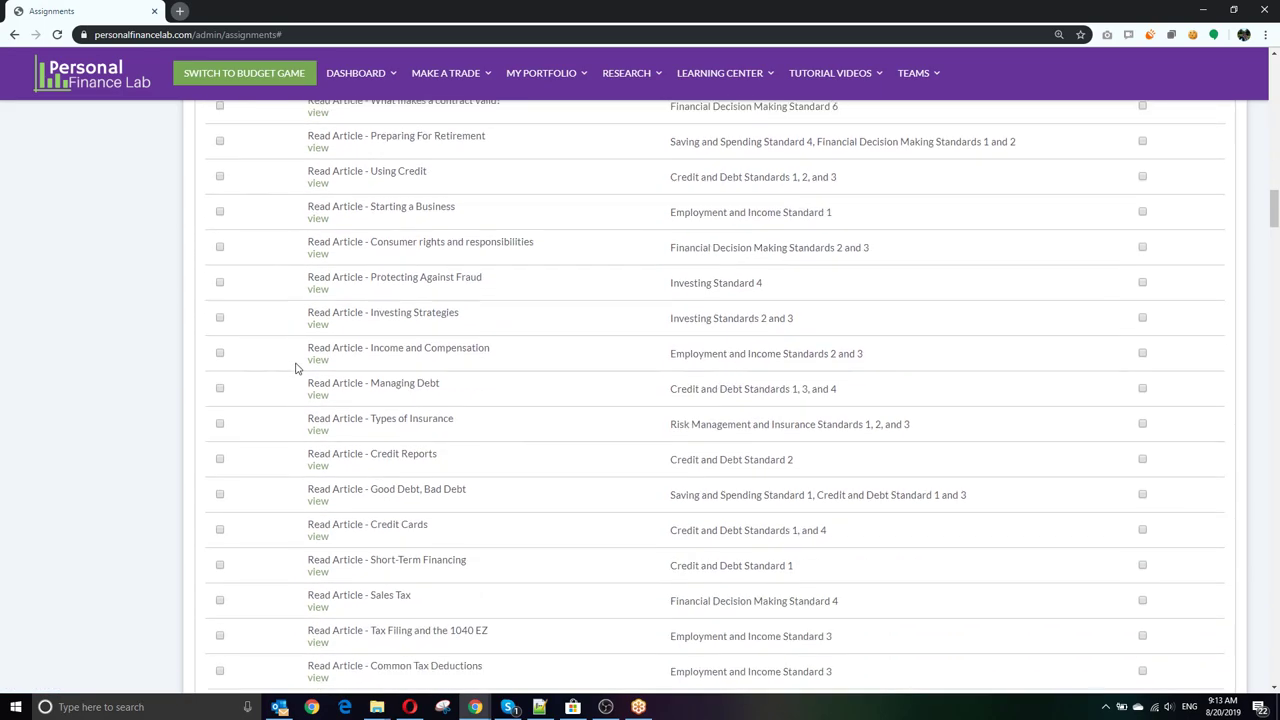
scroll(296, 363, down, 4)
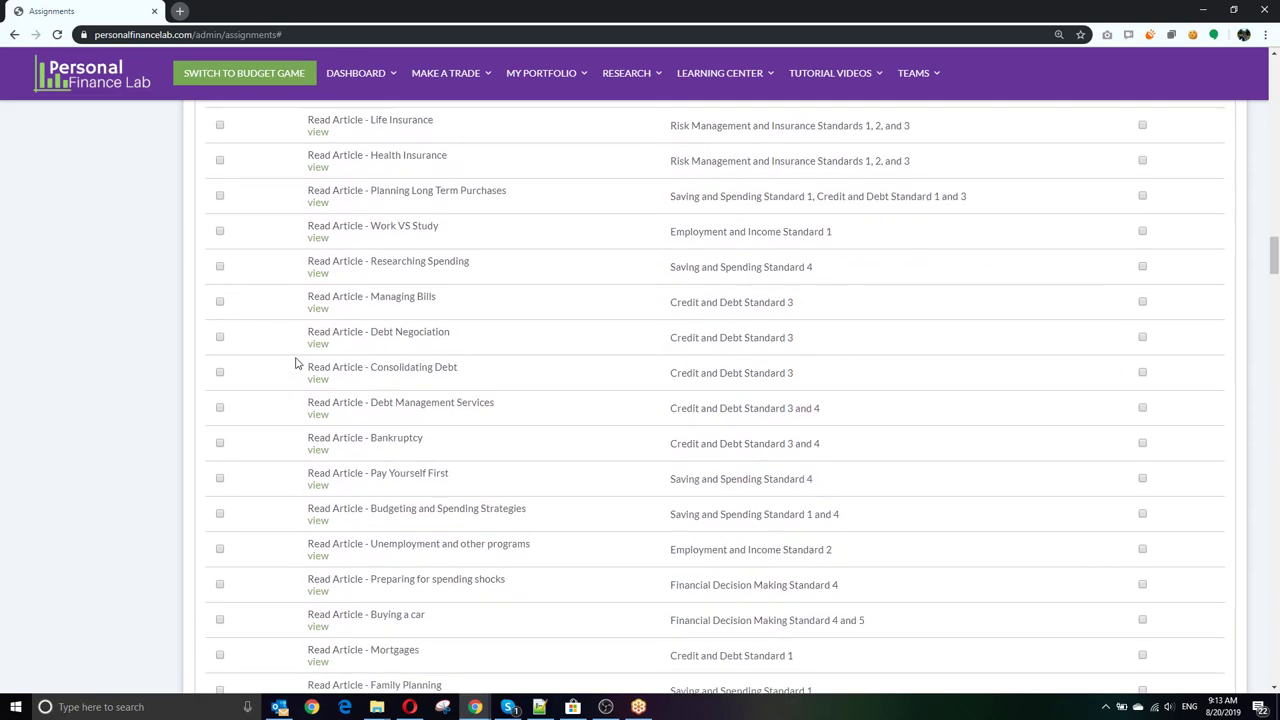
scroll(296, 363, down, 4)
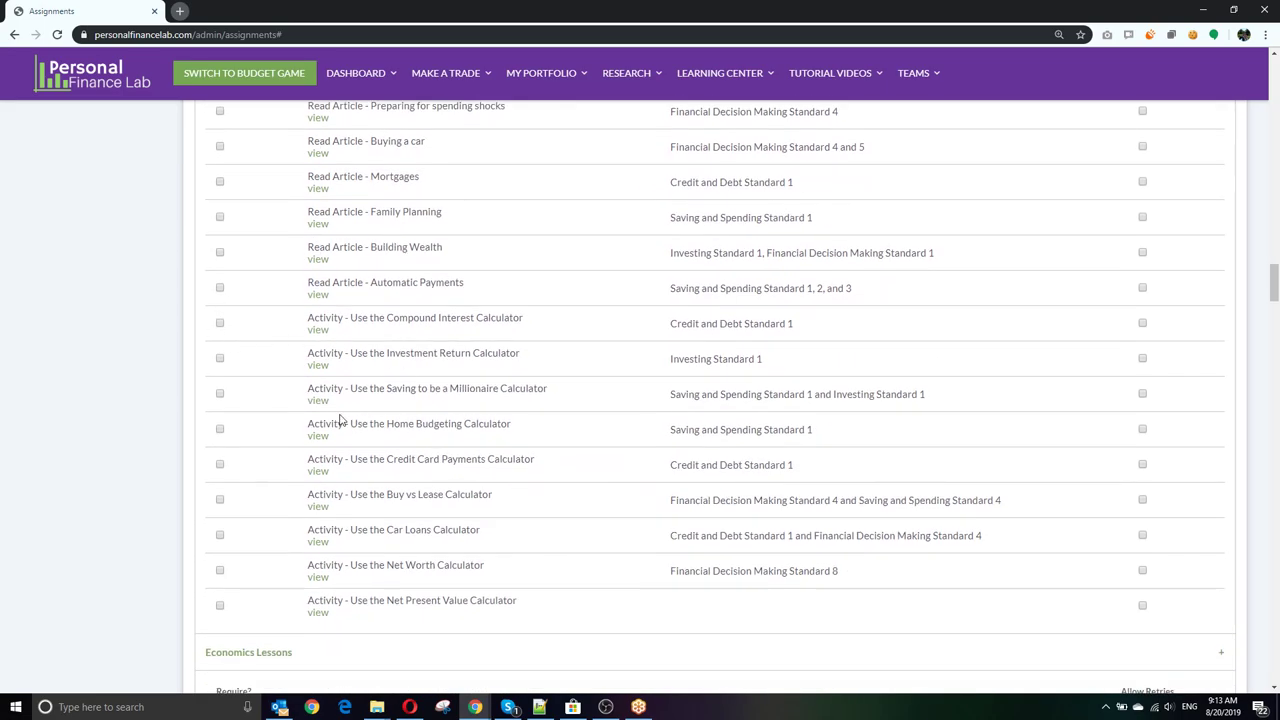
scroll(340, 420, down, 3)
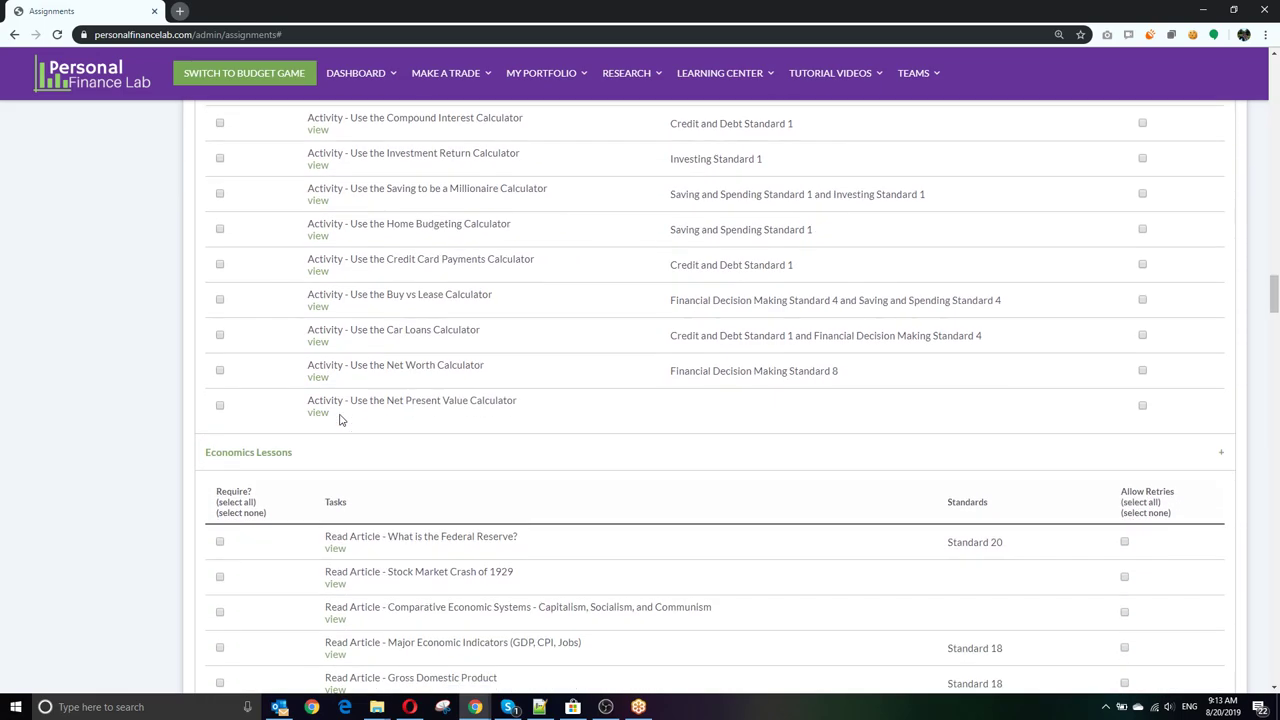
scroll(340, 420, down, 2)
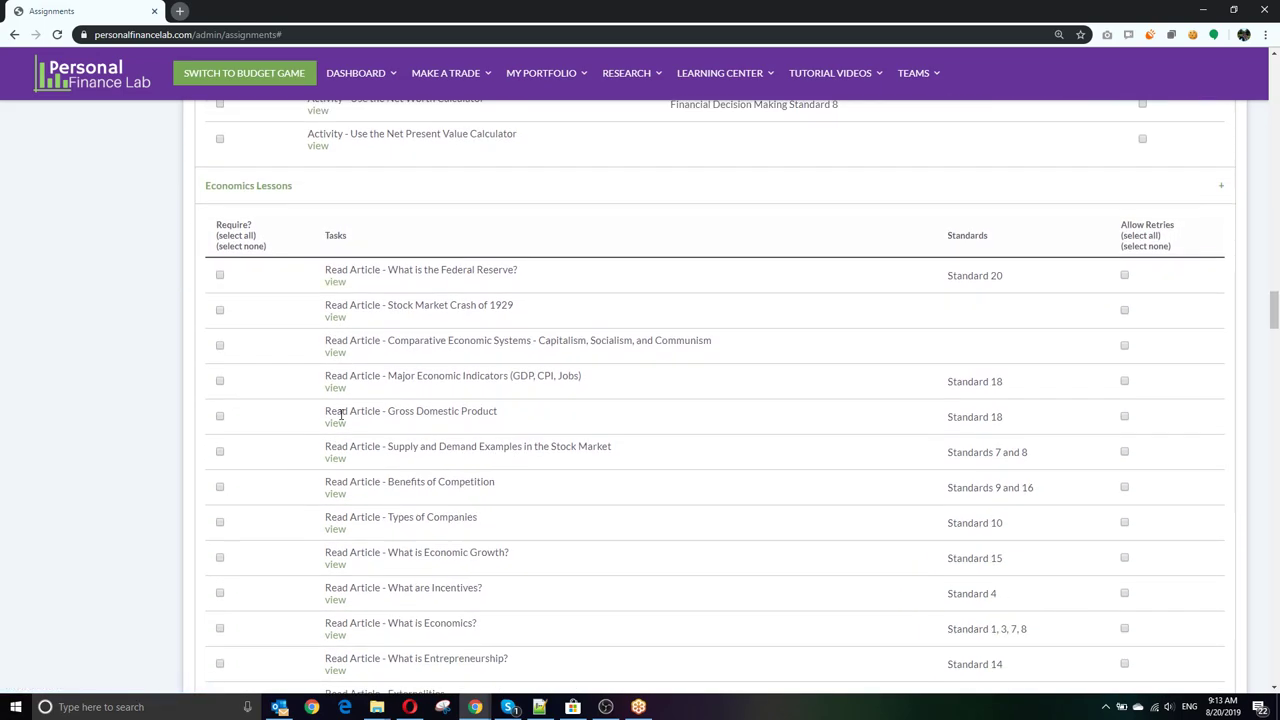
scroll(340, 415, down, 1)
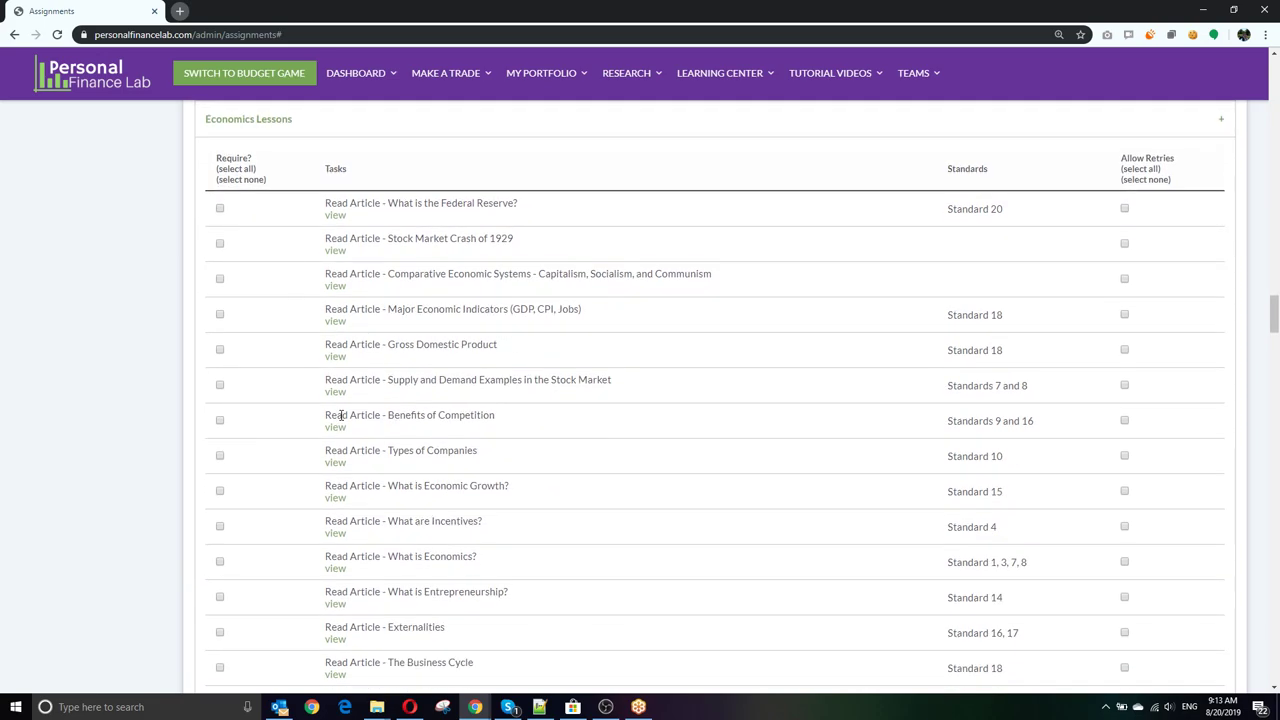
scroll(340, 415, down, 2)
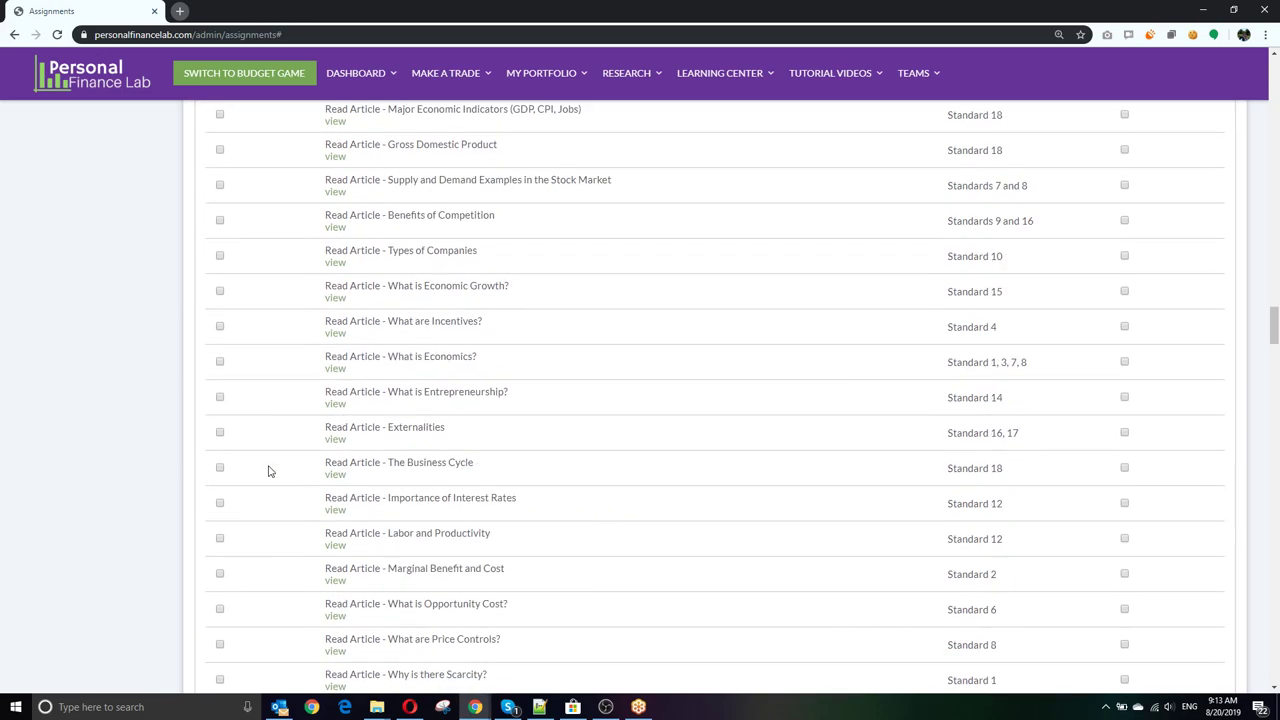
scroll(272, 467, down, 2)
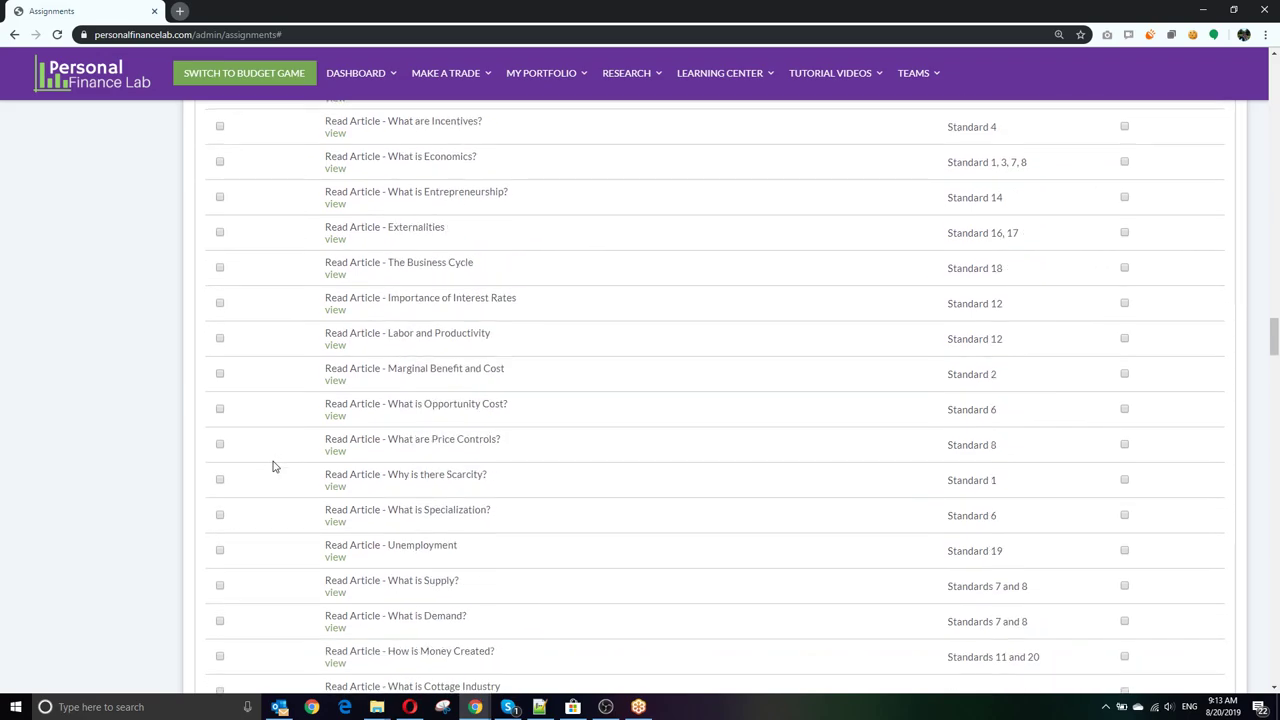
scroll(272, 467, down, 5)
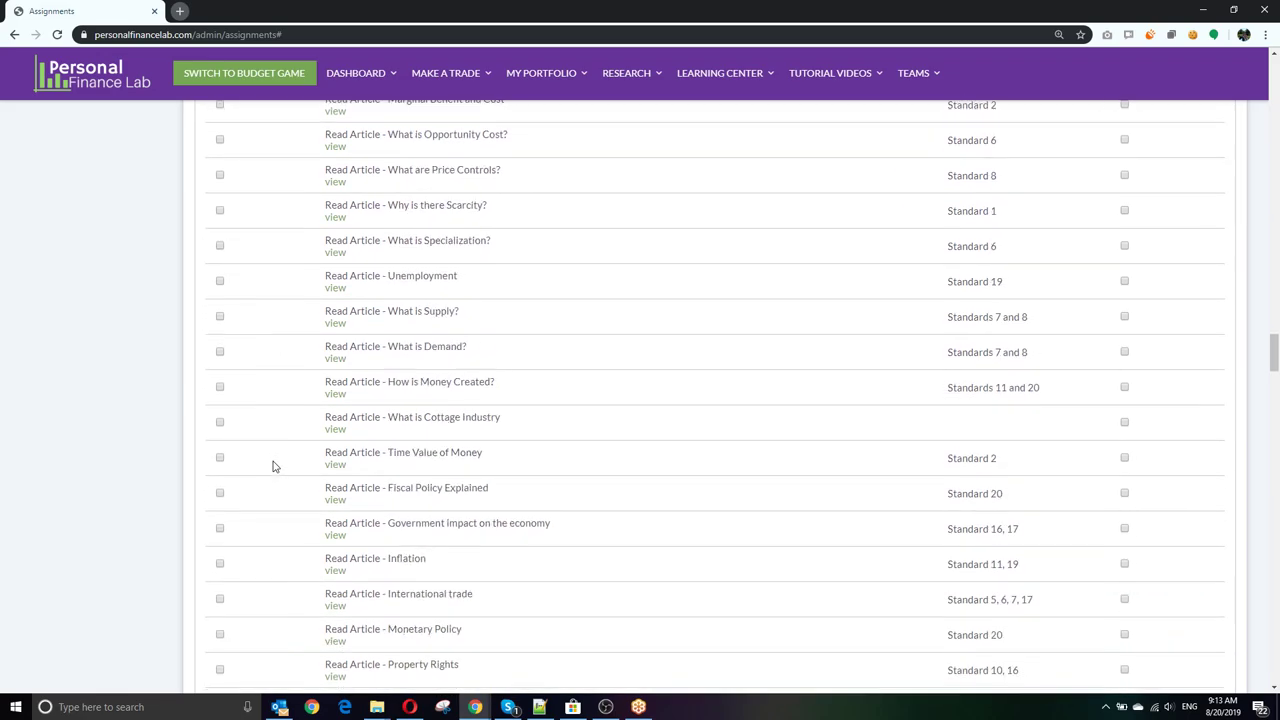
scroll(273, 467, down, 1)
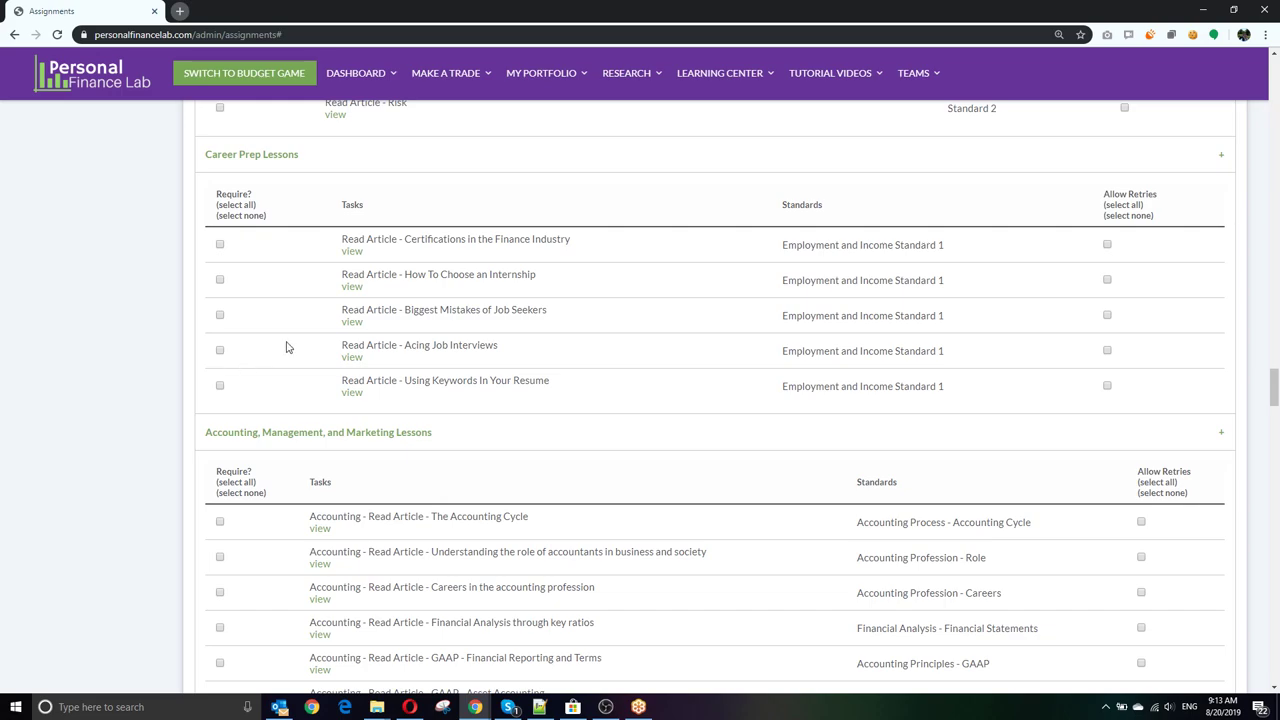
scroll(287, 342, down, 3)
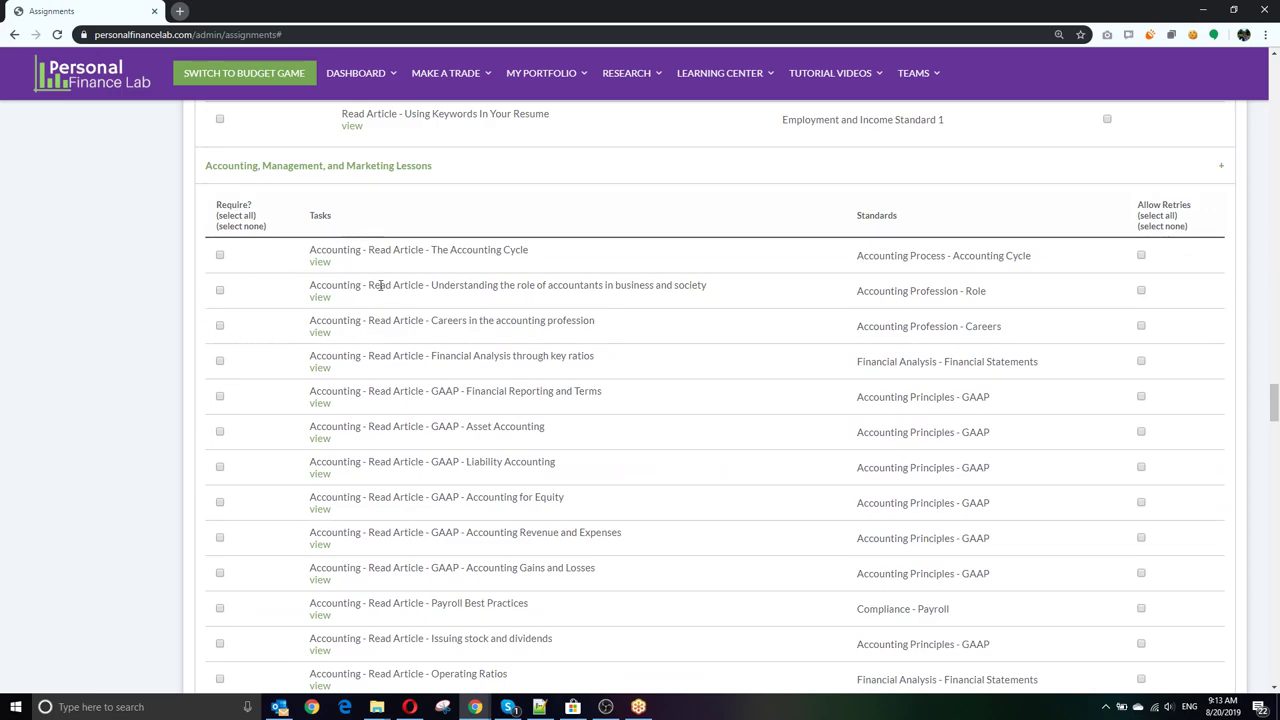
scroll(486, 246, down, 3)
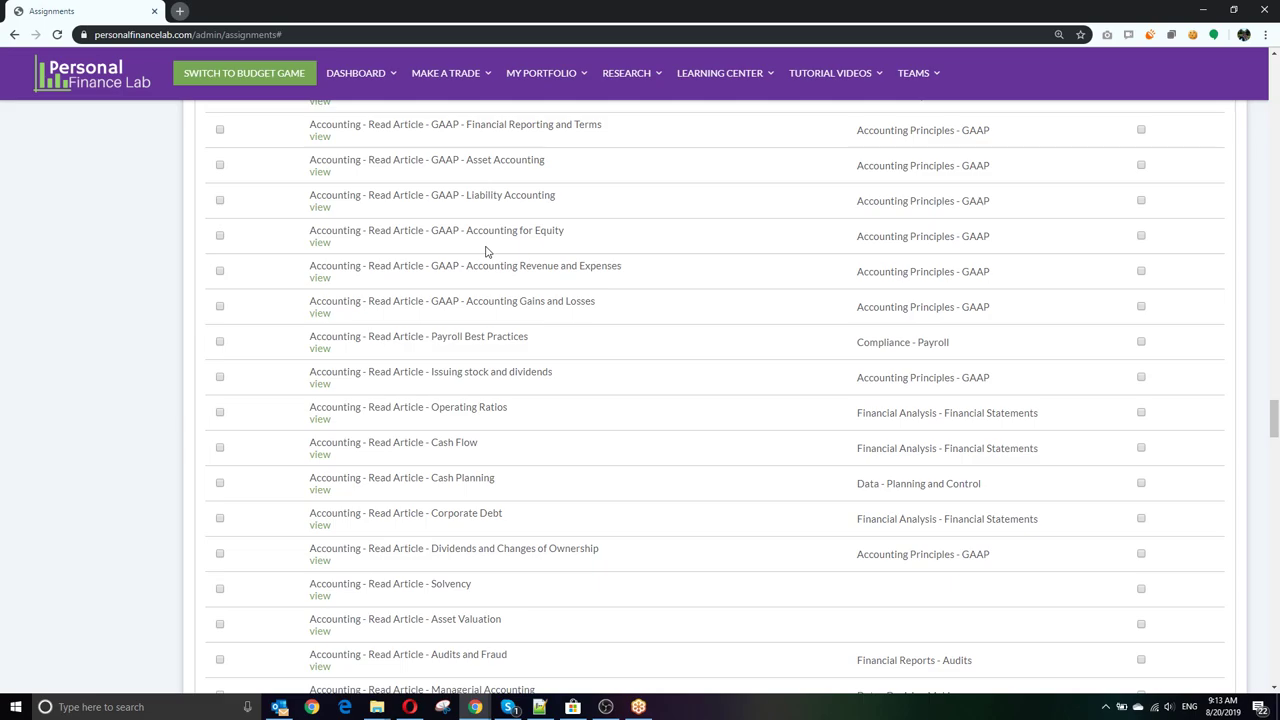
scroll(545, 378, down, 2)
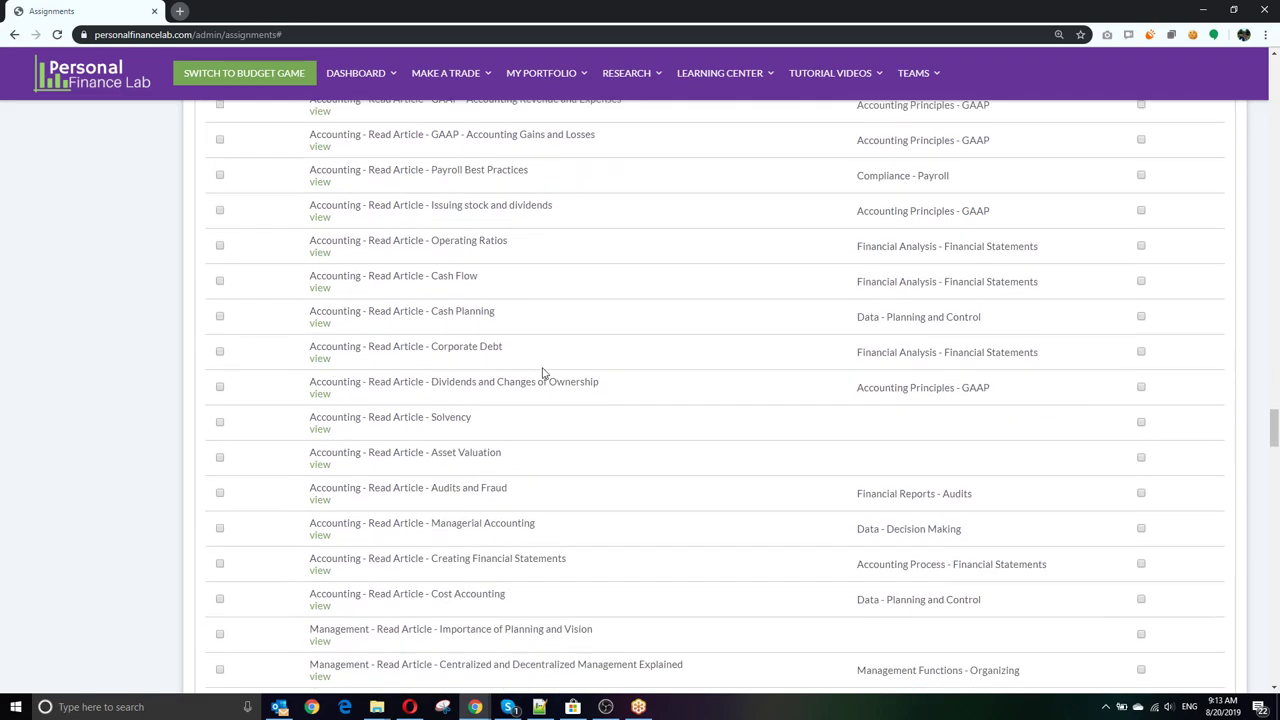
scroll(543, 370, down, 4)
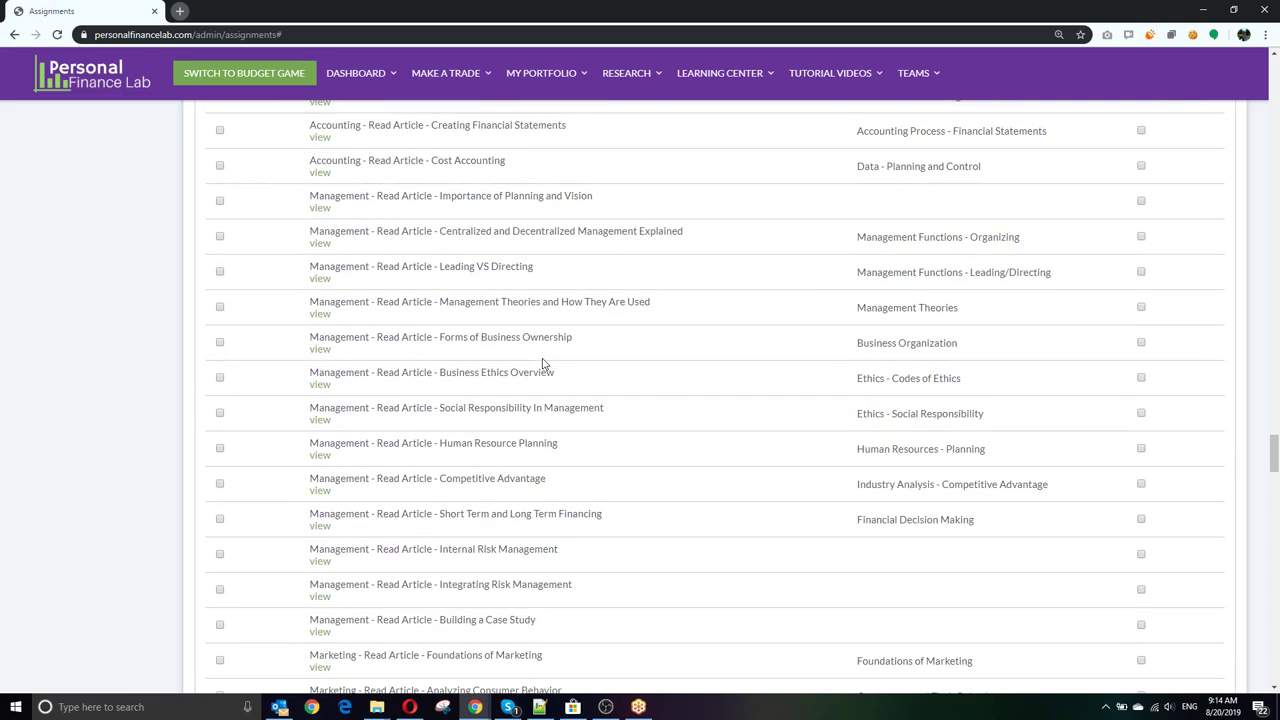
scroll(525, 308, down, 4)
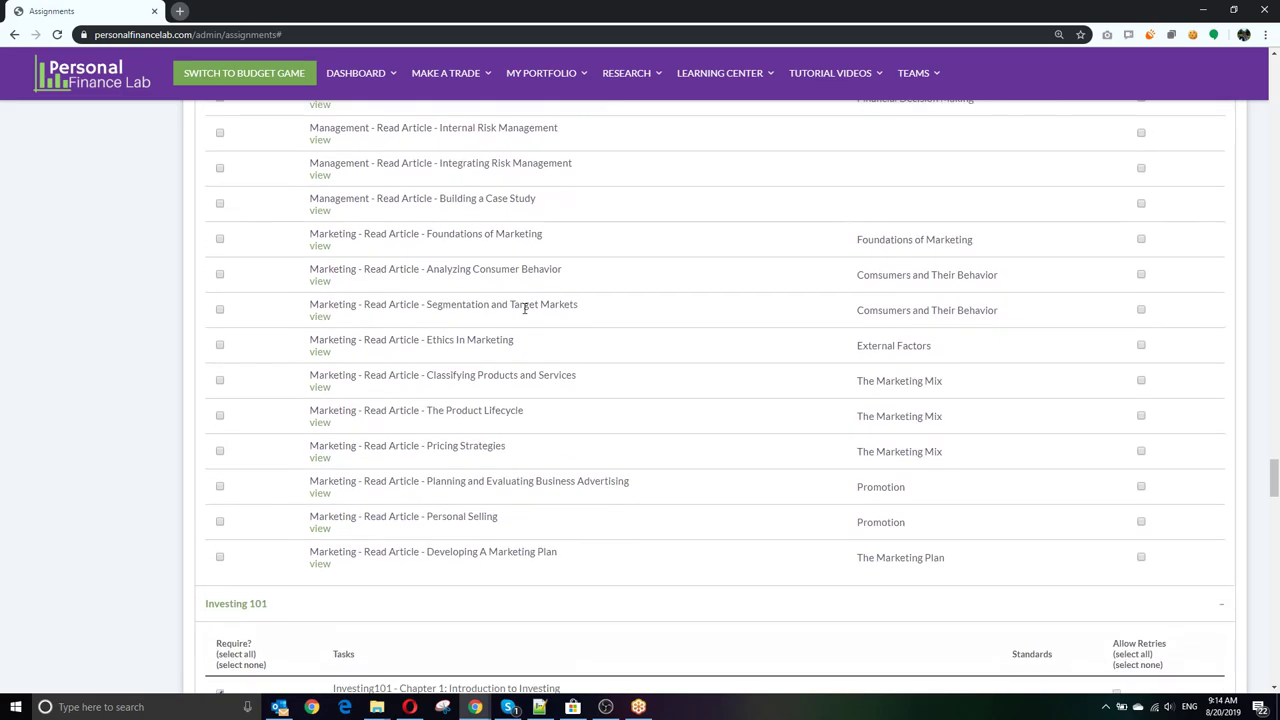
scroll(524, 308, down, 1)
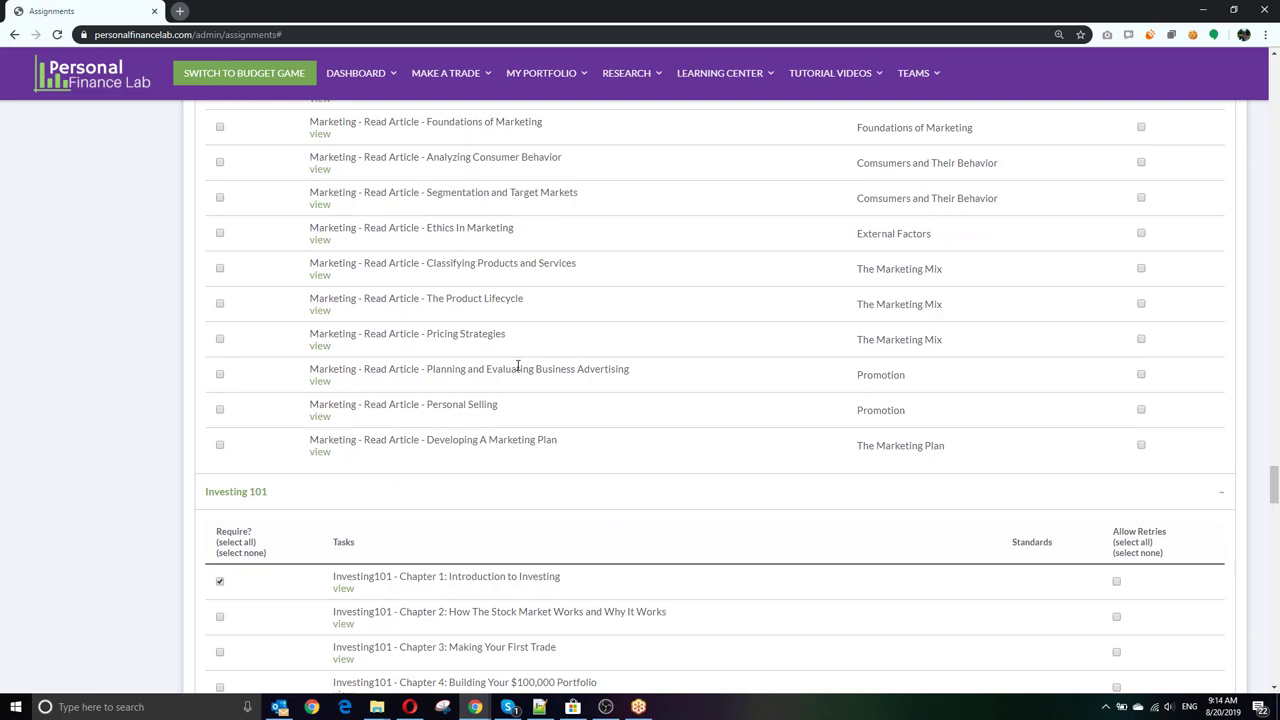
scroll(518, 367, up, 3)
scroll(518, 370, down, 3)
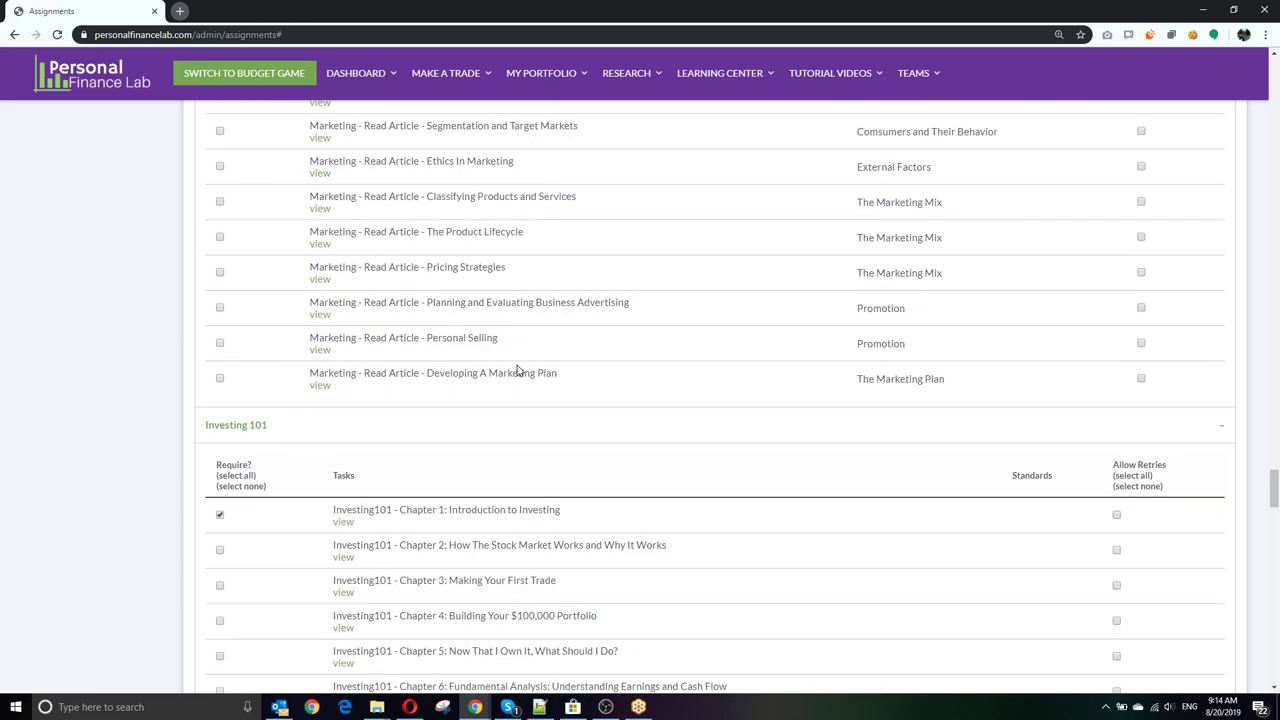
scroll(518, 370, down, 3)
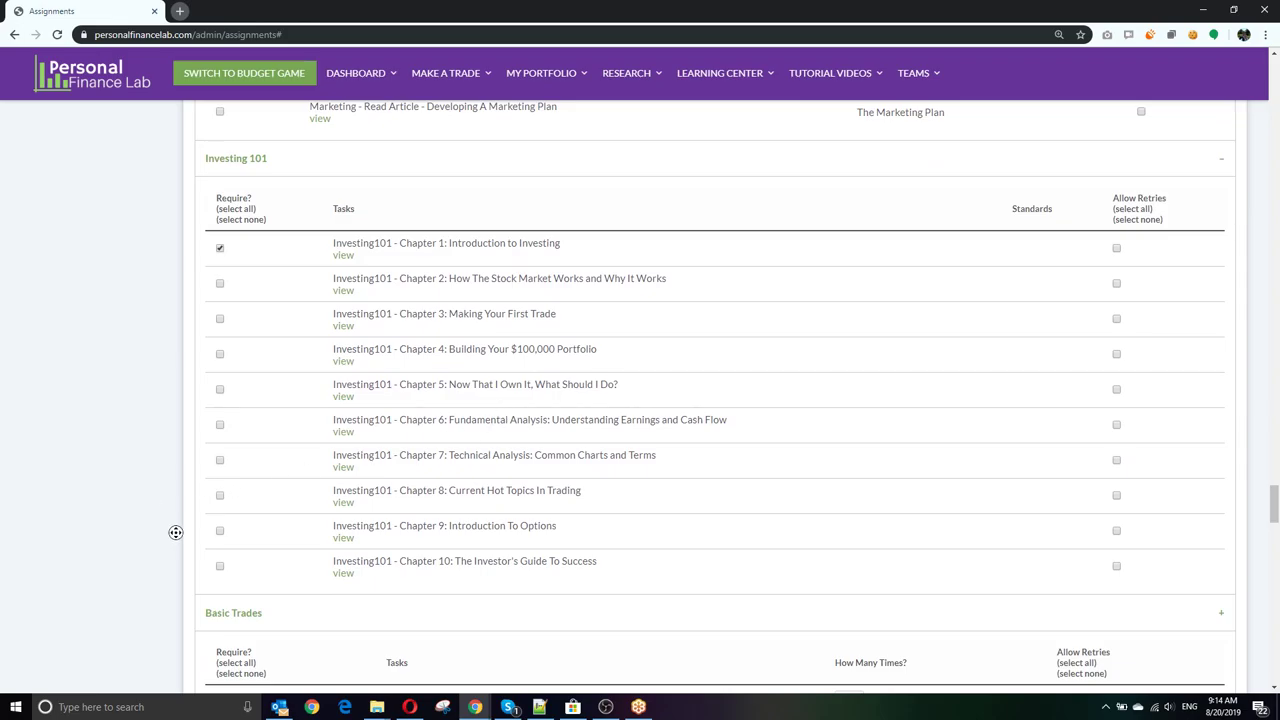
scroll(183, 343, up, 20)
scroll(184, 344, up, 10)
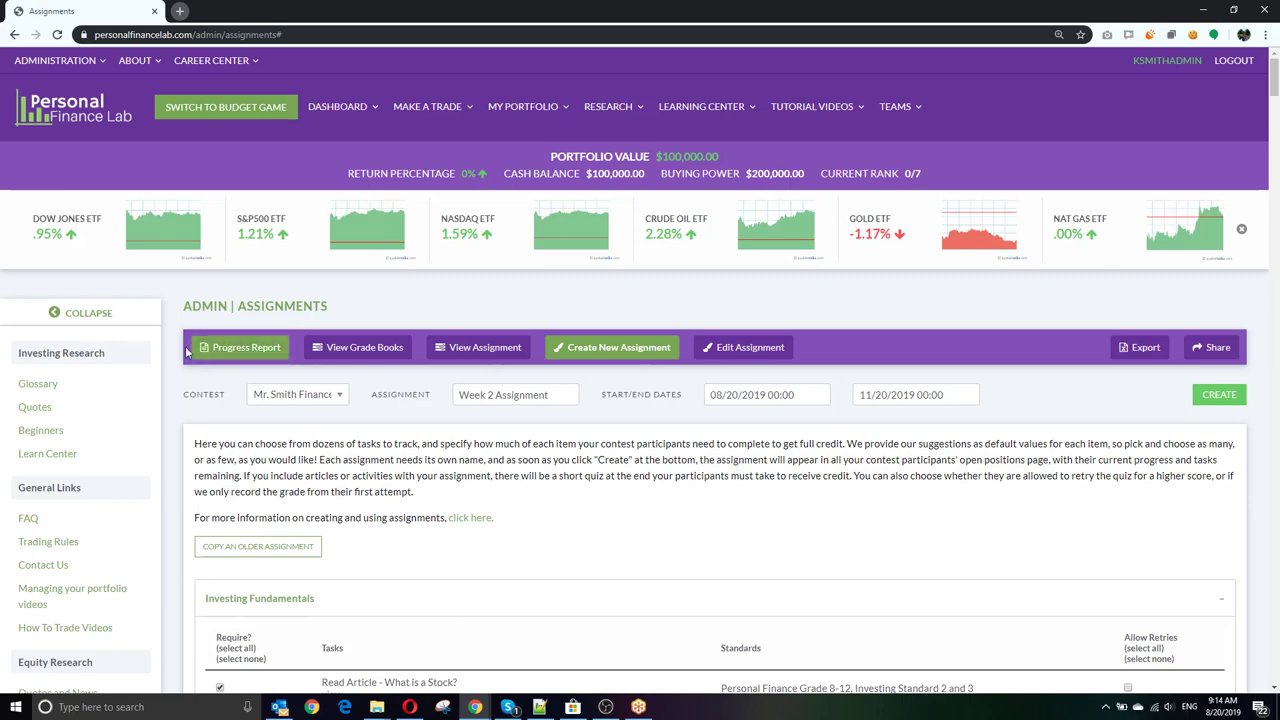
Step: View the assignment's progress report, then go to Administration > Post A Message
click(220, 352)
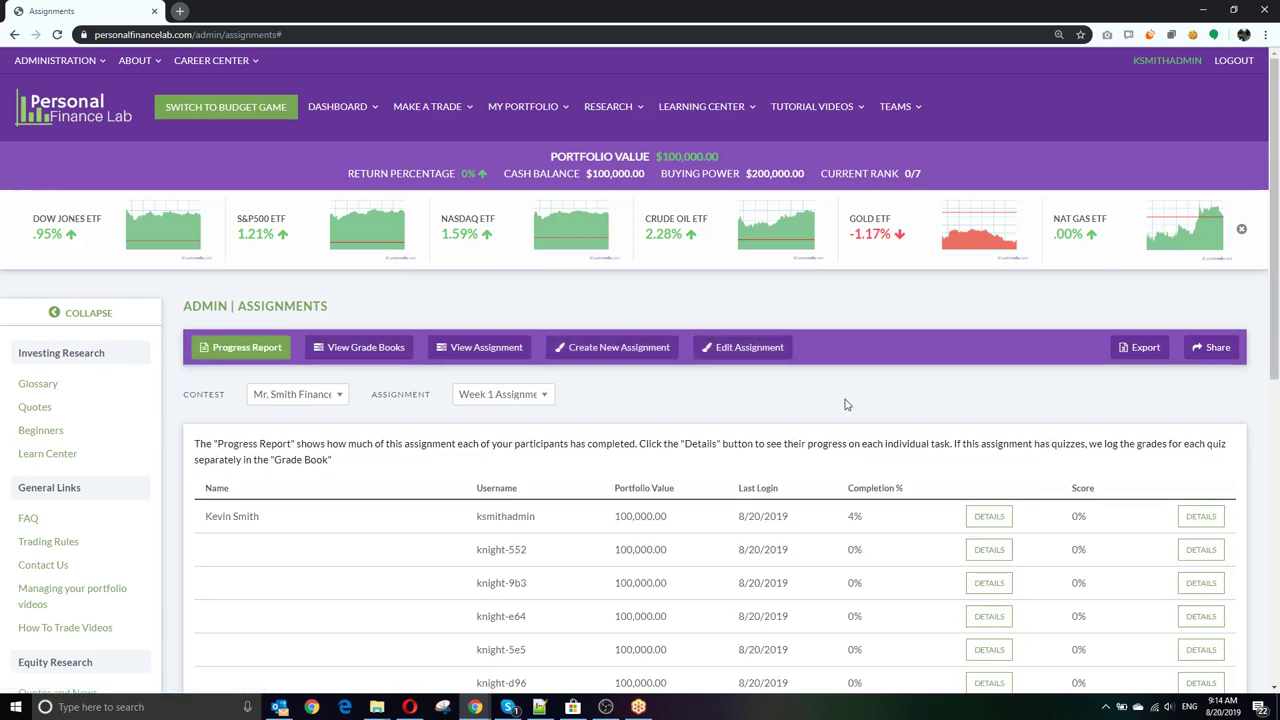
click(60, 60)
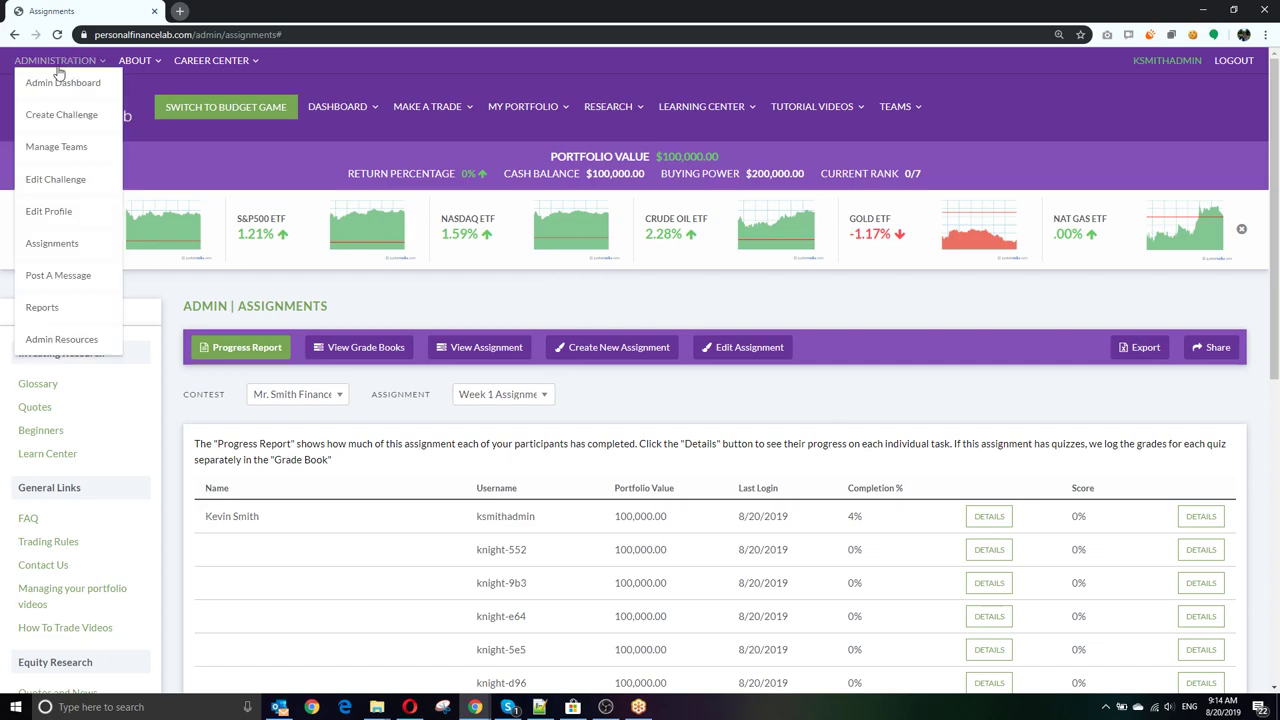
click(72, 281)
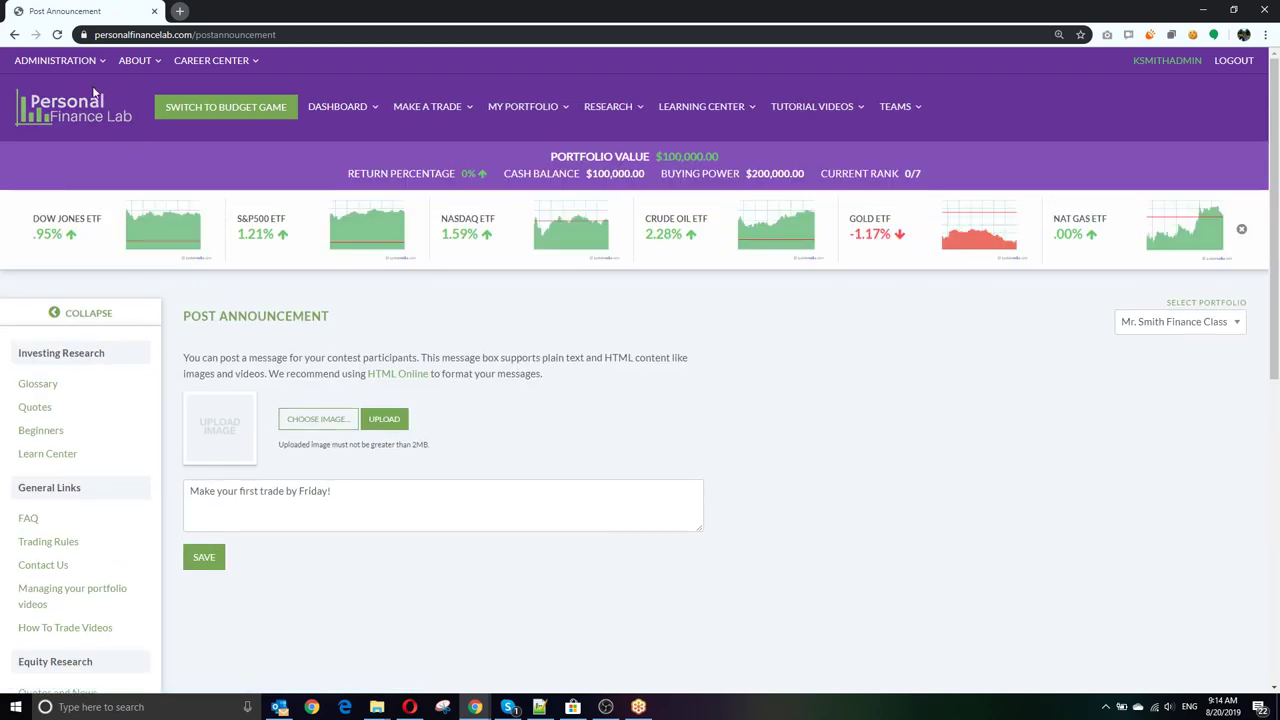
click(55, 60)
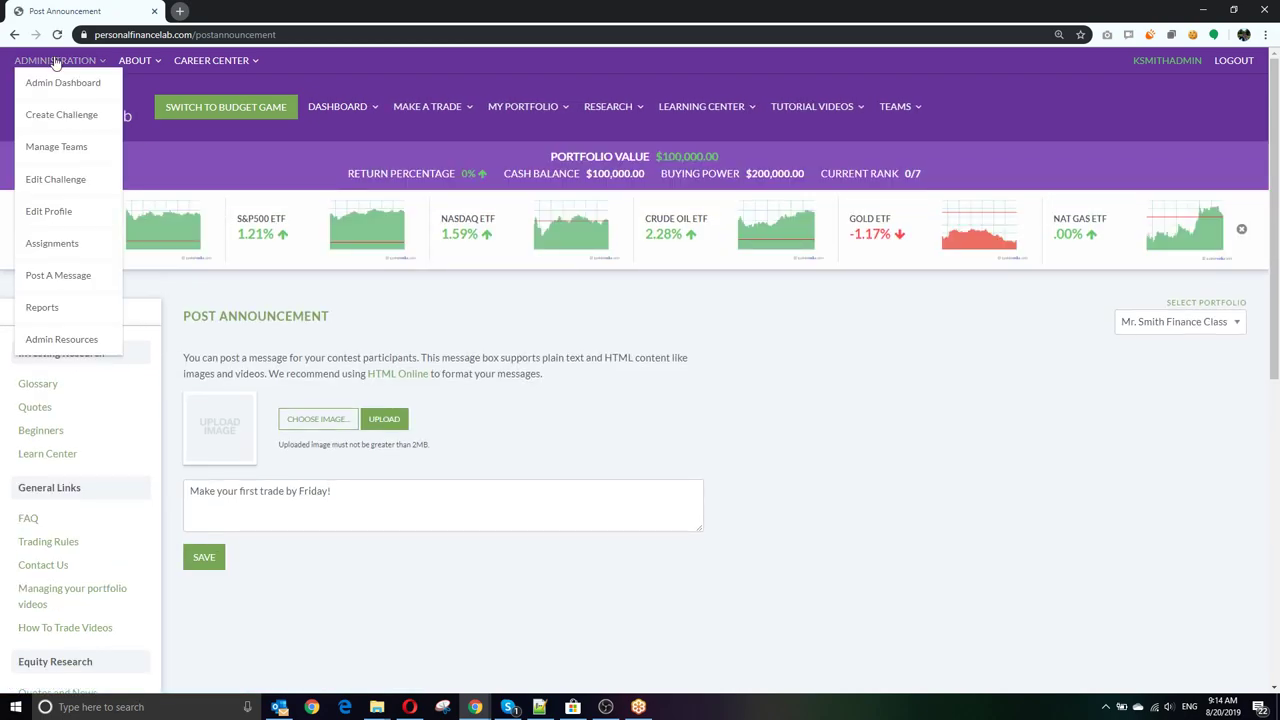
Step: Open the Admin Resources guides and open the Lesson Plans link in a new tab
click(78, 344)
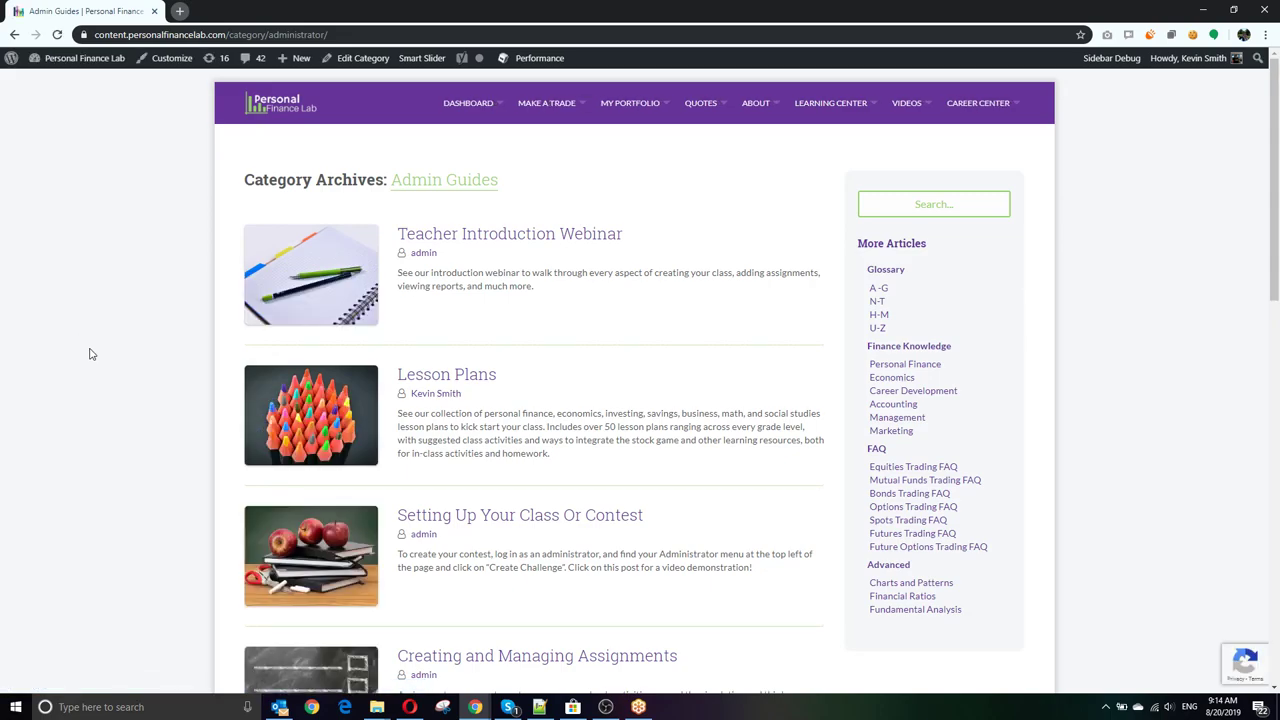
scroll(168, 352, down, 6)
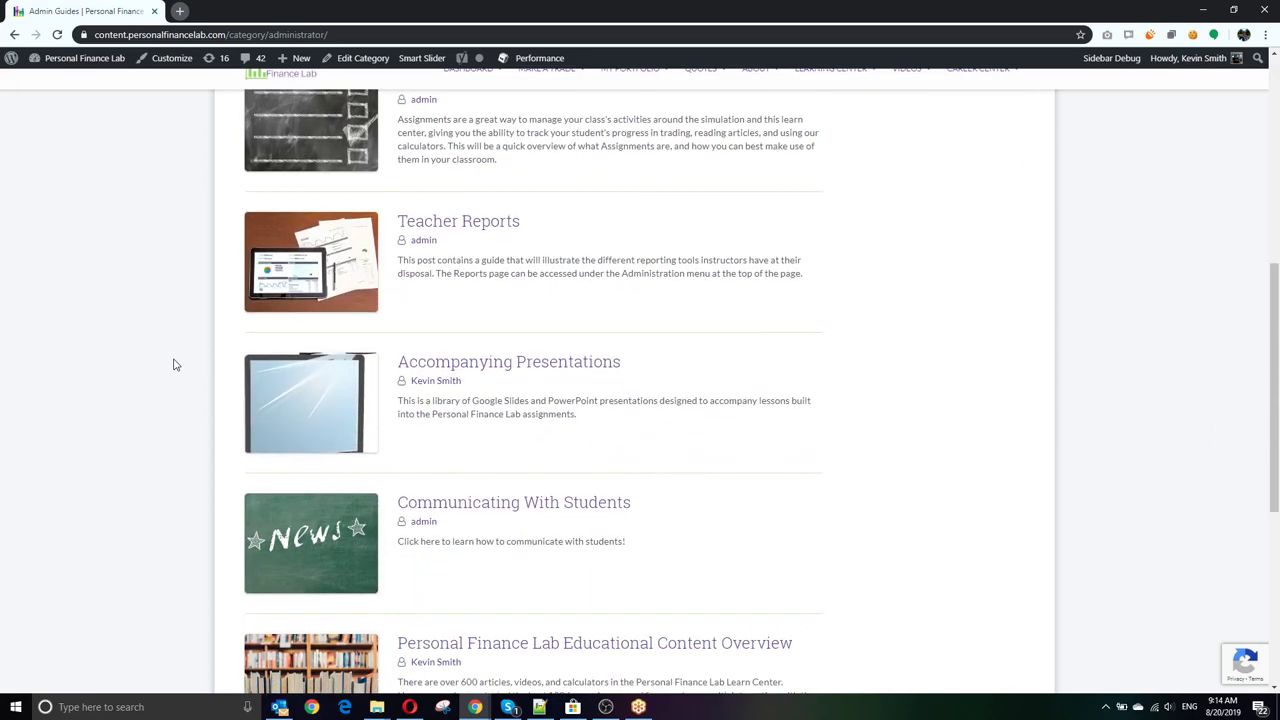
scroll(172, 364, up, 6)
right_click(430, 377)
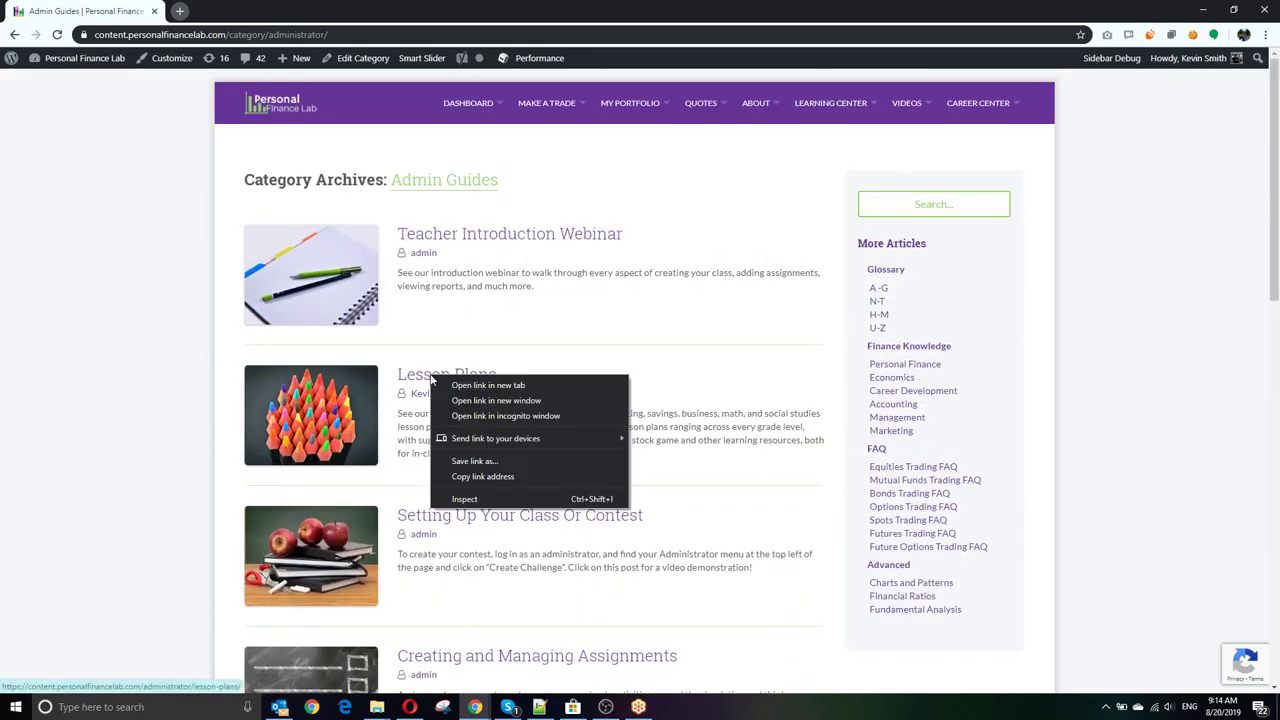
click(480, 385)
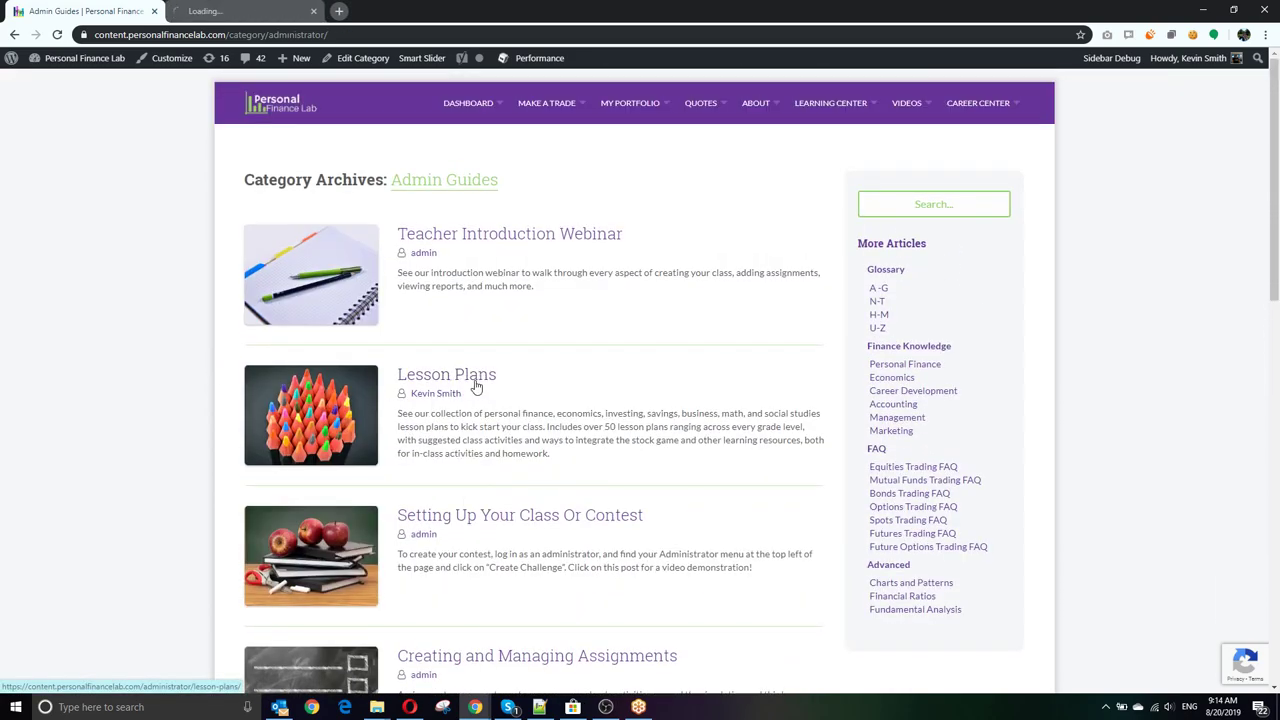
Step: Switch to the Lesson Plans tab and open the Introduction To Investing lesson plan
click(245, 8)
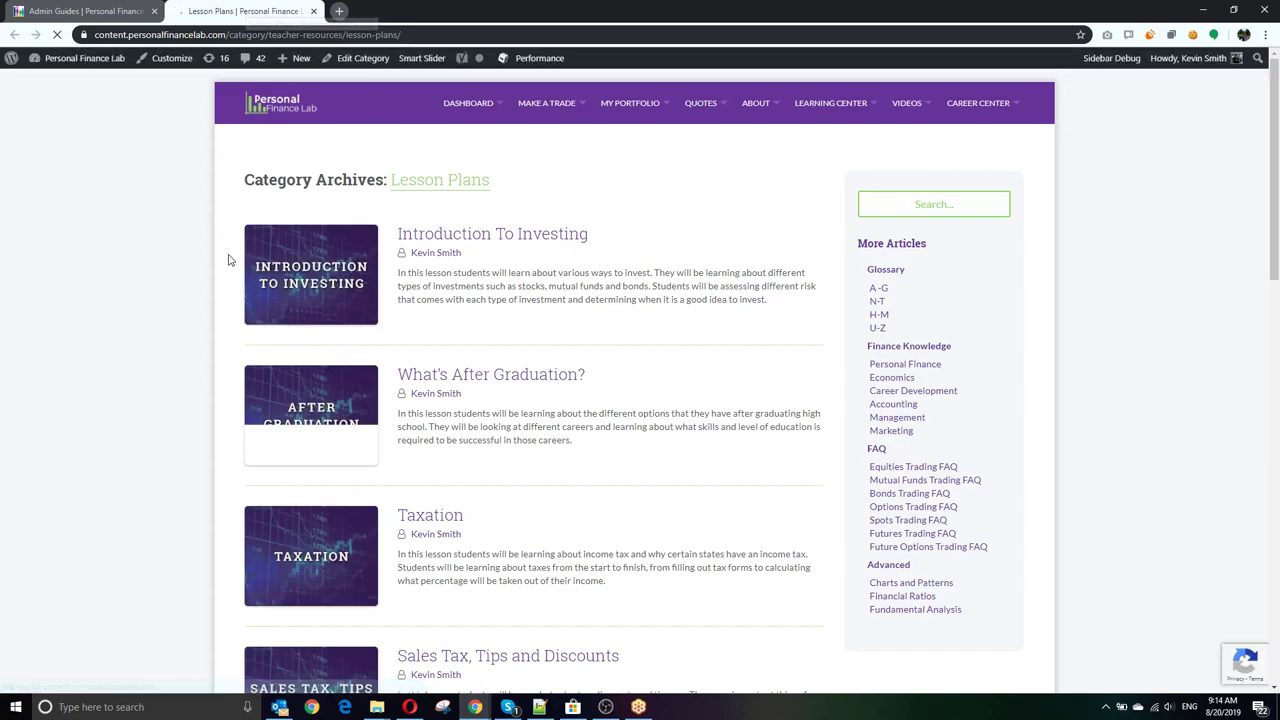
scroll(229, 257, down, 2)
scroll(229, 257, up, 2)
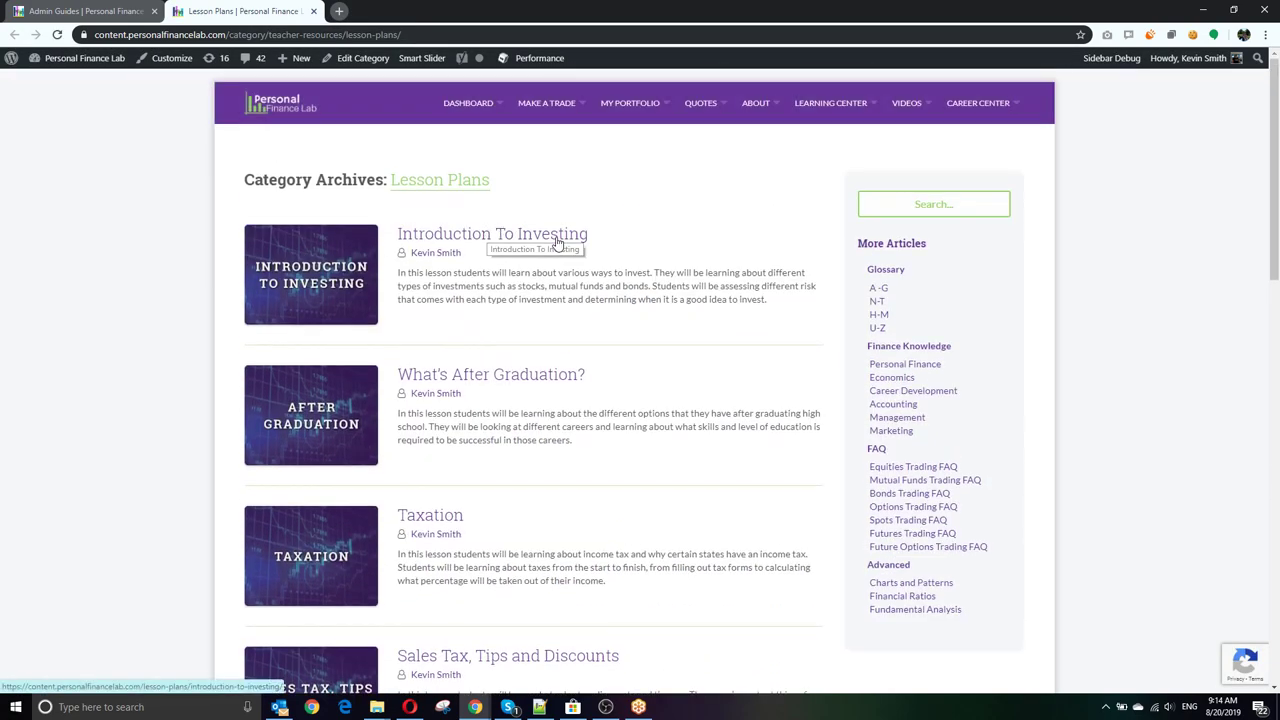
click(557, 243)
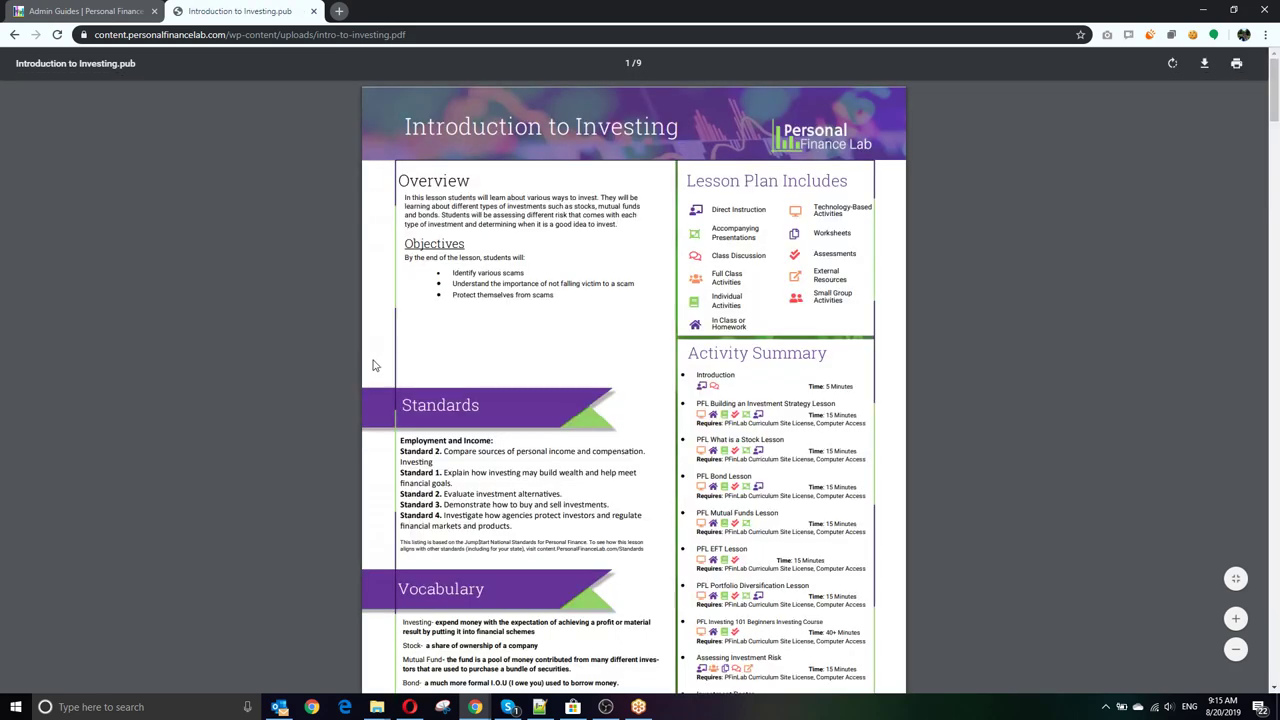
Step: Scroll from the Standards section down to the Pyramid of Investment Risk resource page
scroll(476, 410, down, 2)
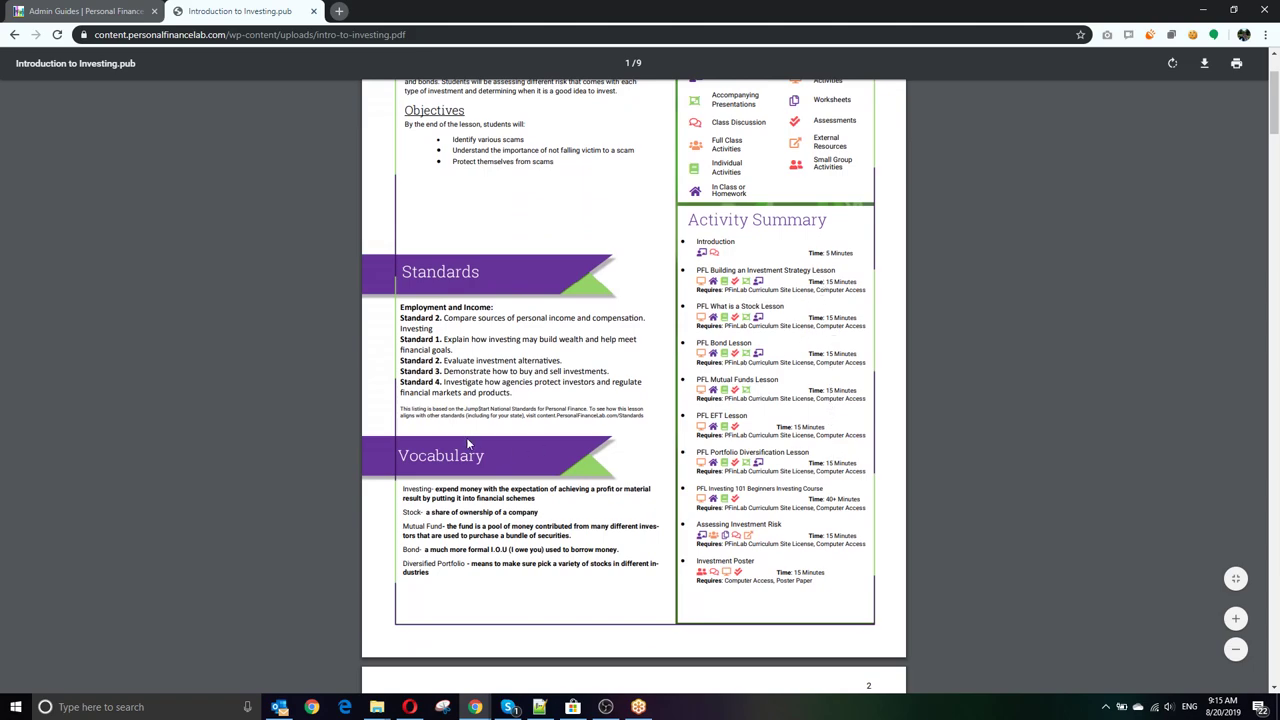
scroll(467, 443, down, 1)
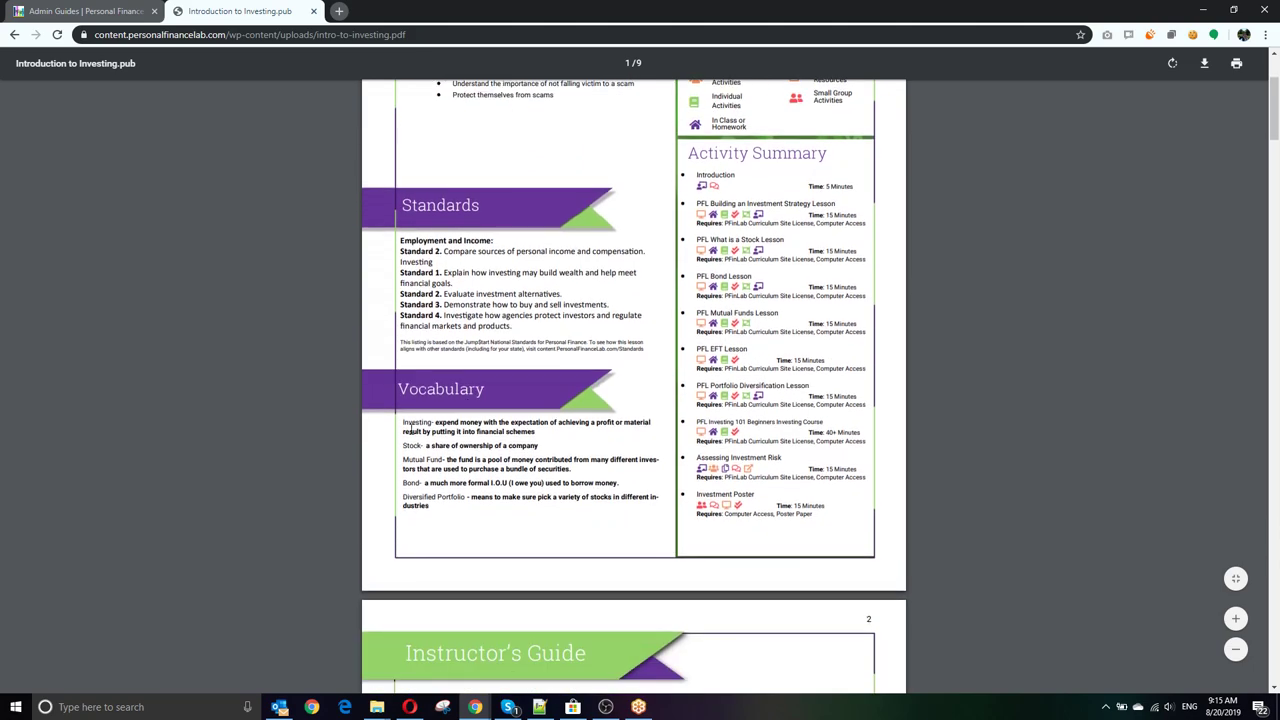
scroll(410, 430, down, 7)
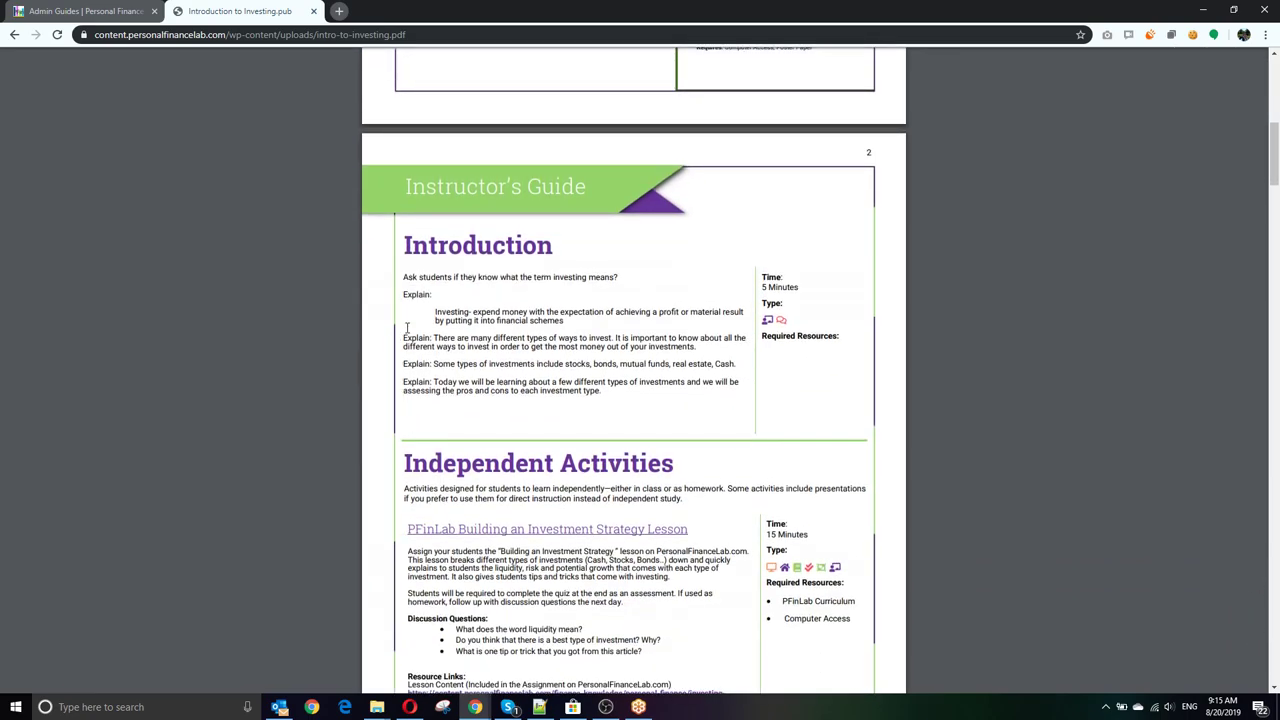
scroll(423, 319, down, 5)
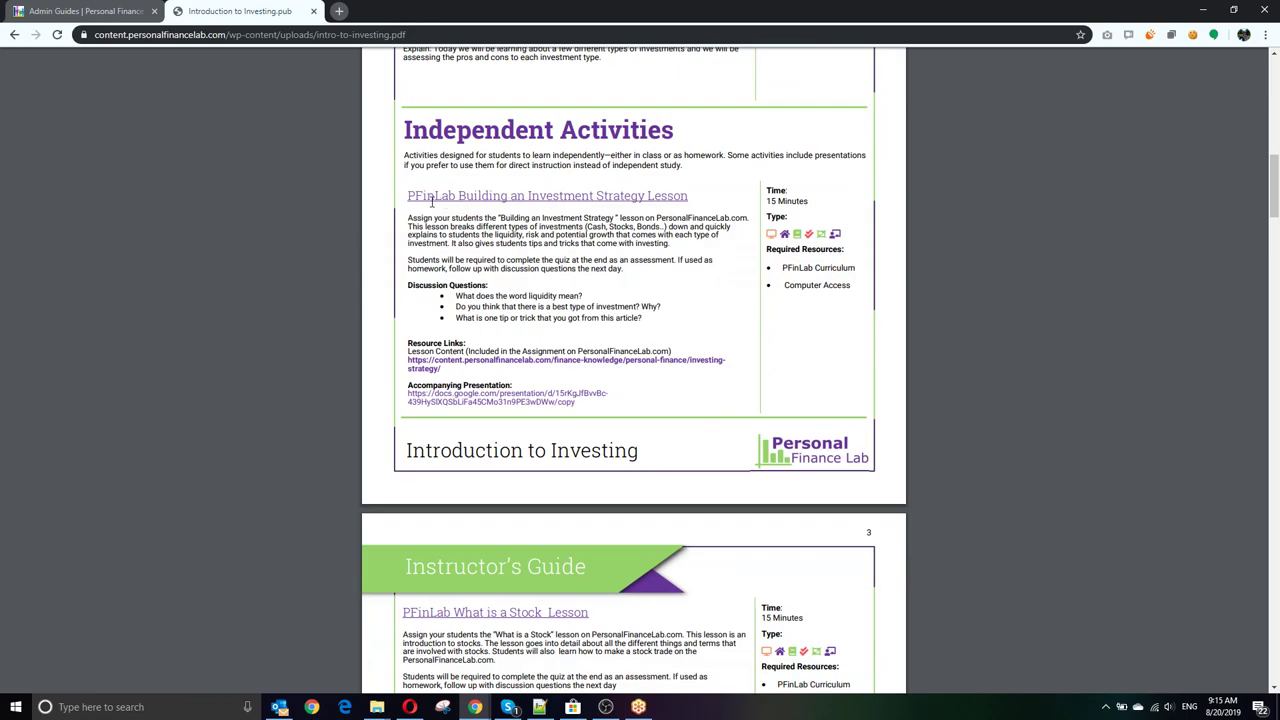
scroll(531, 306, down, 2)
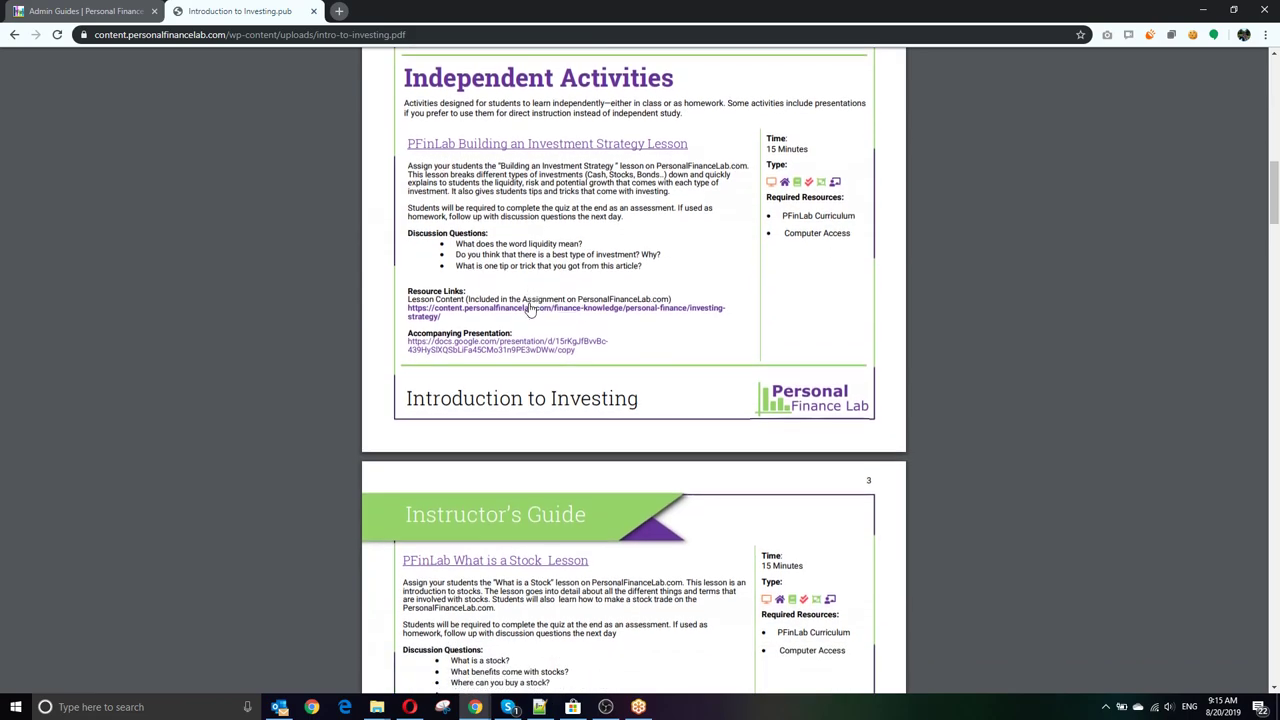
scroll(505, 165, up, 1)
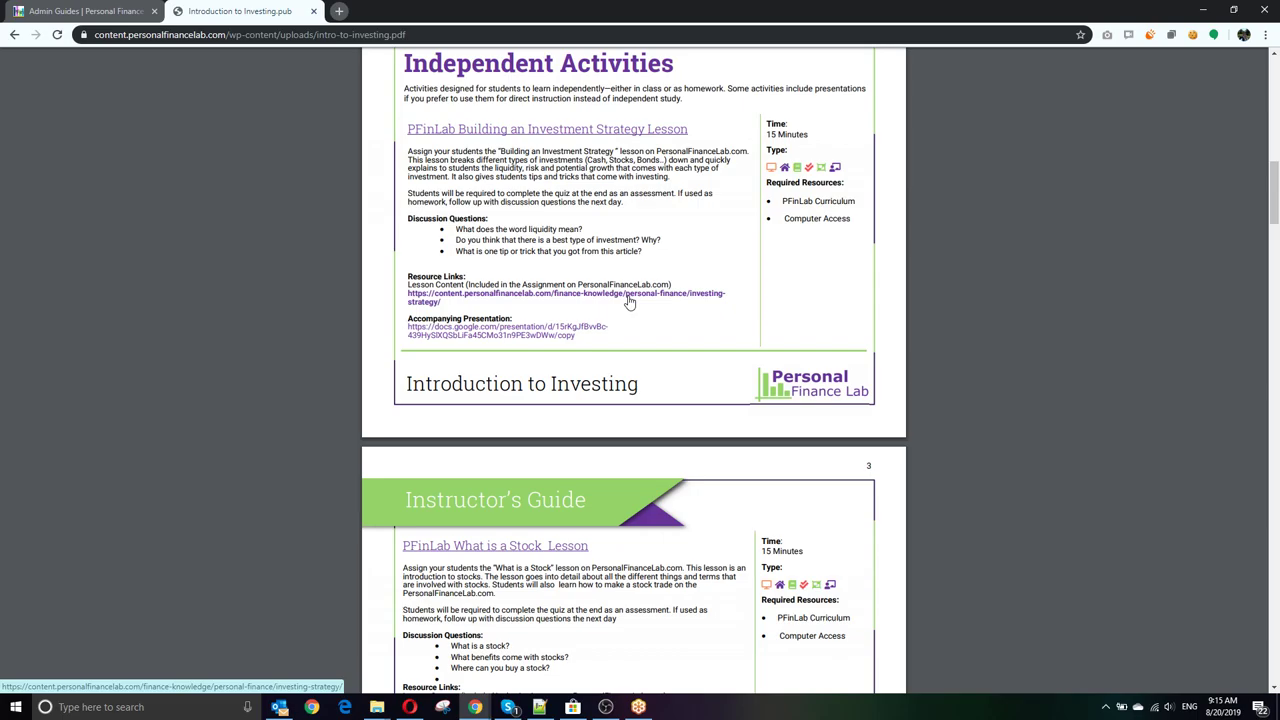
scroll(628, 300, down, 12)
scroll(628, 296, down, 6)
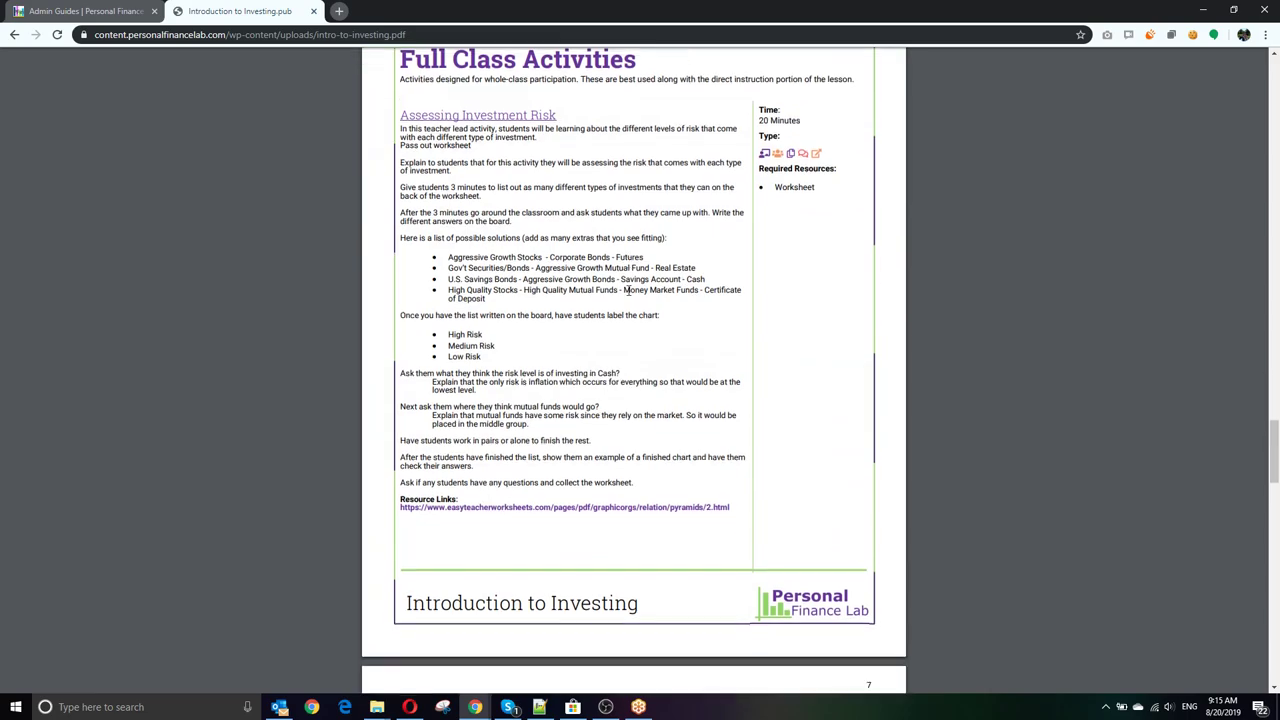
scroll(628, 292, down, 8)
scroll(628, 290, down, 8)
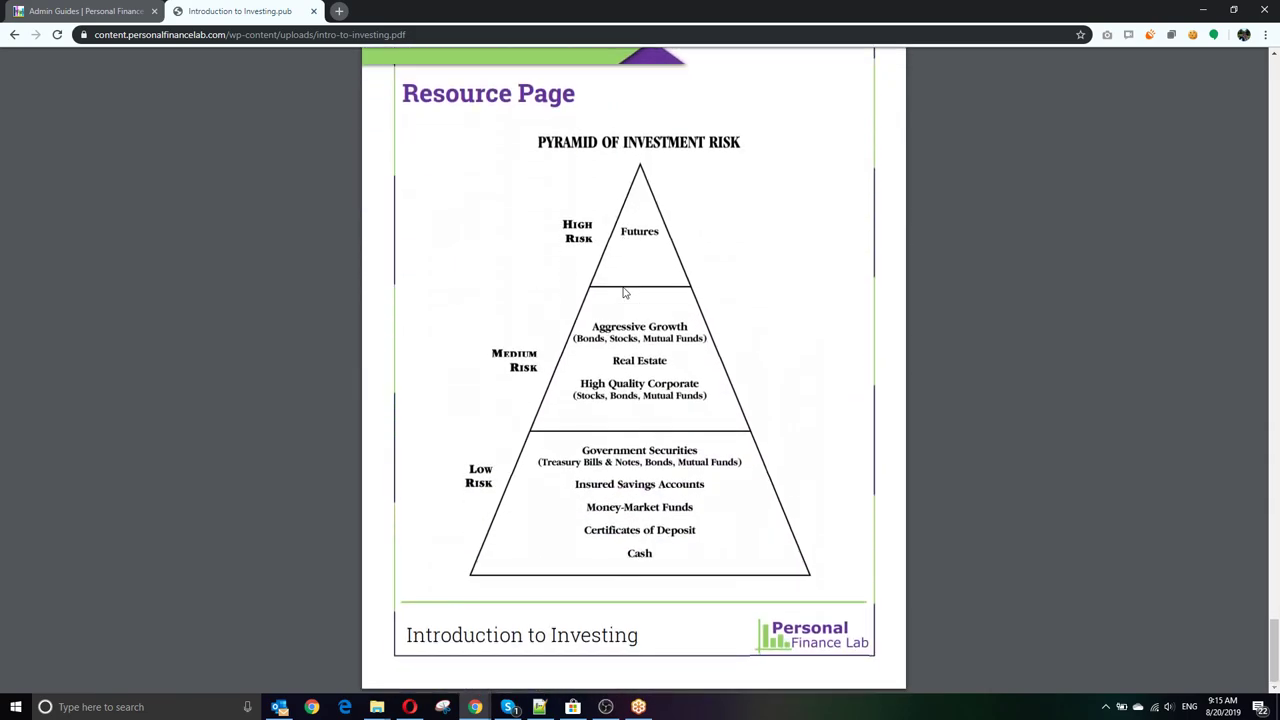
Step: Close the lesson plan PDF and open the Accompanying Presentations post
click(313, 11)
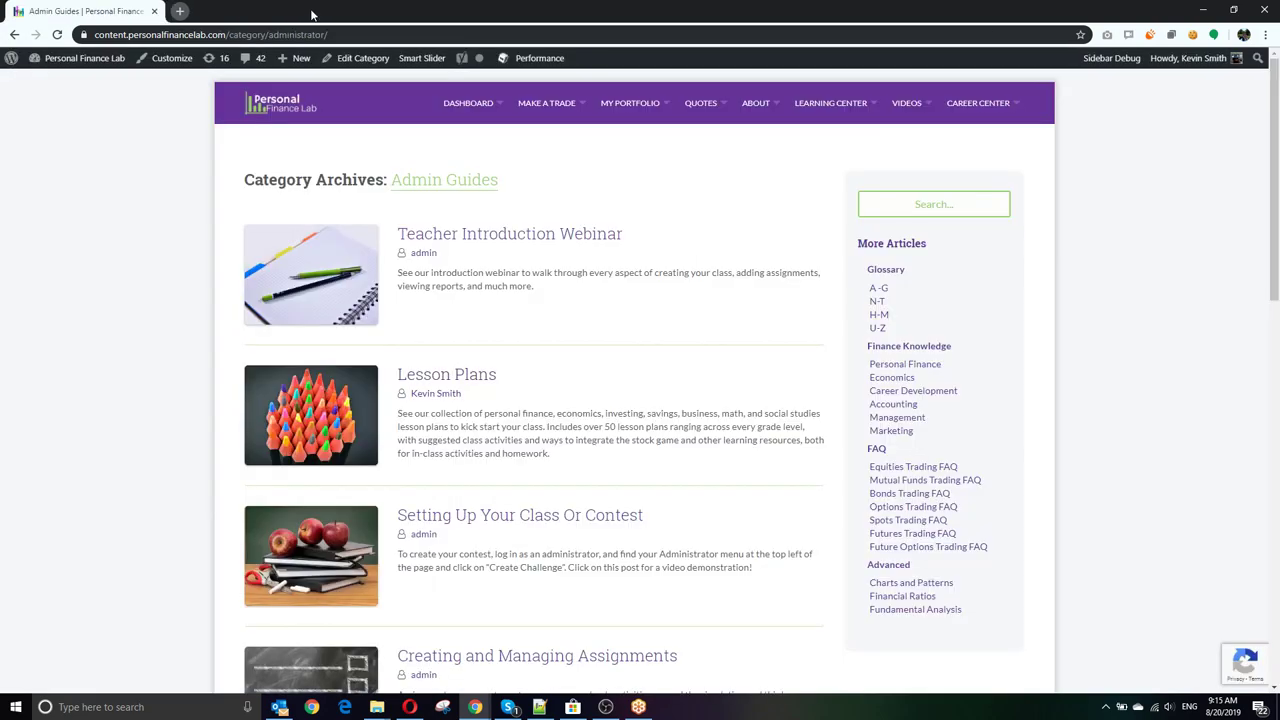
scroll(136, 262, down, 3)
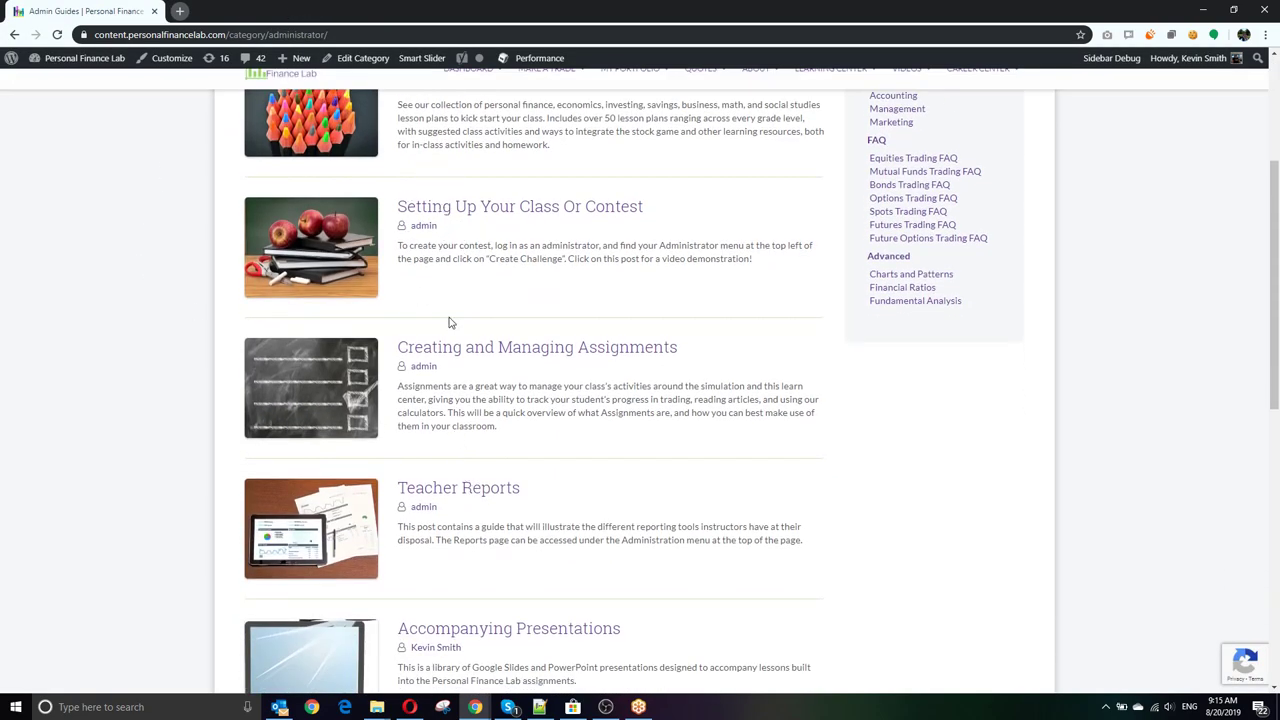
scroll(457, 360, down, 1)
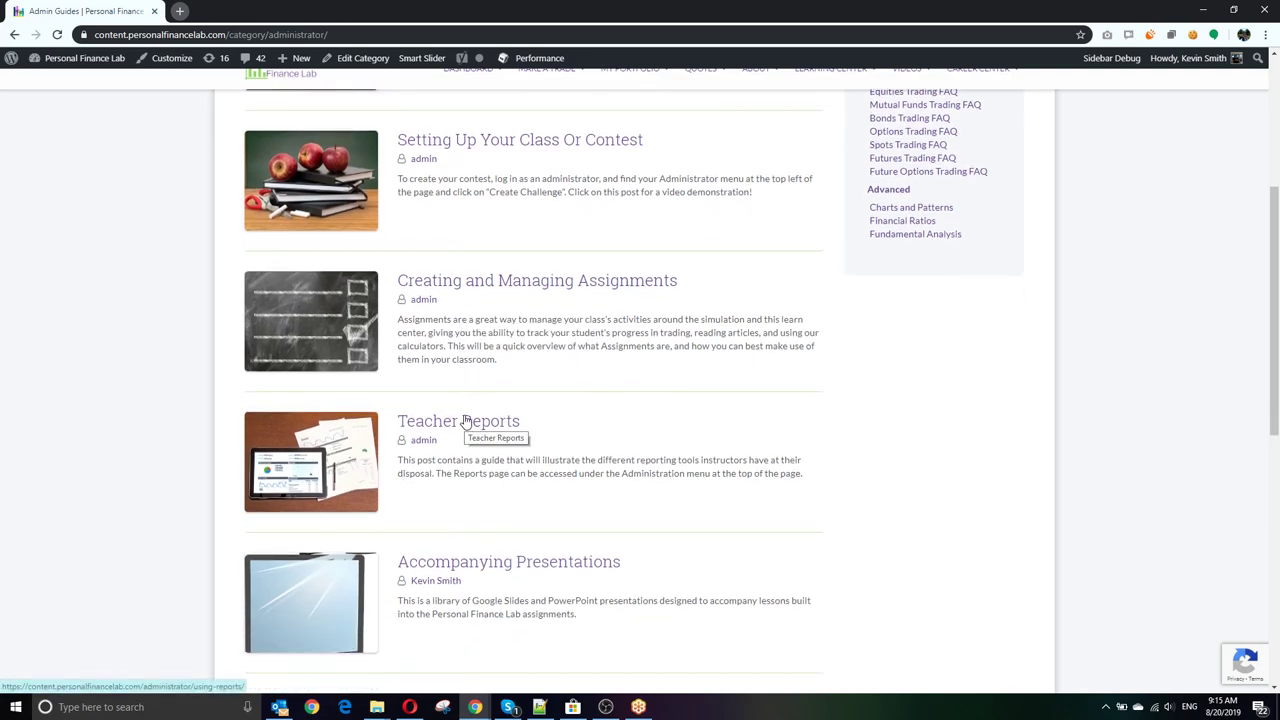
scroll(465, 421, down, 3)
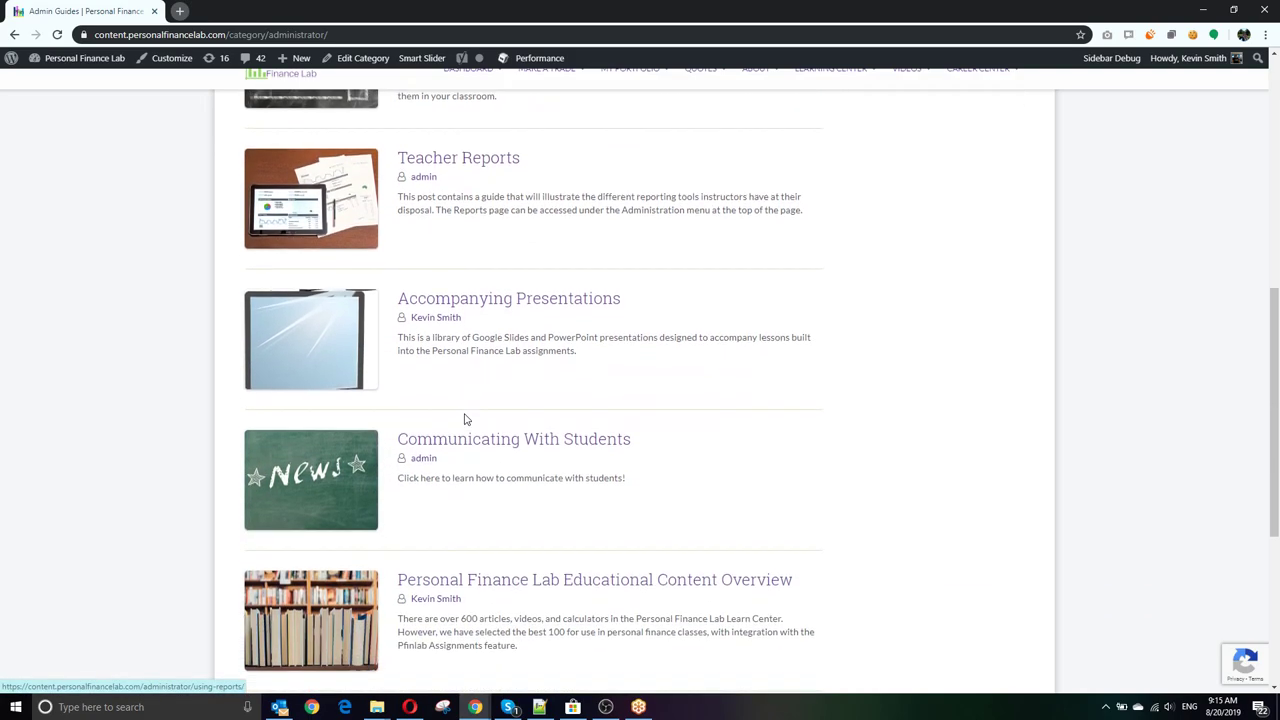
click(541, 297)
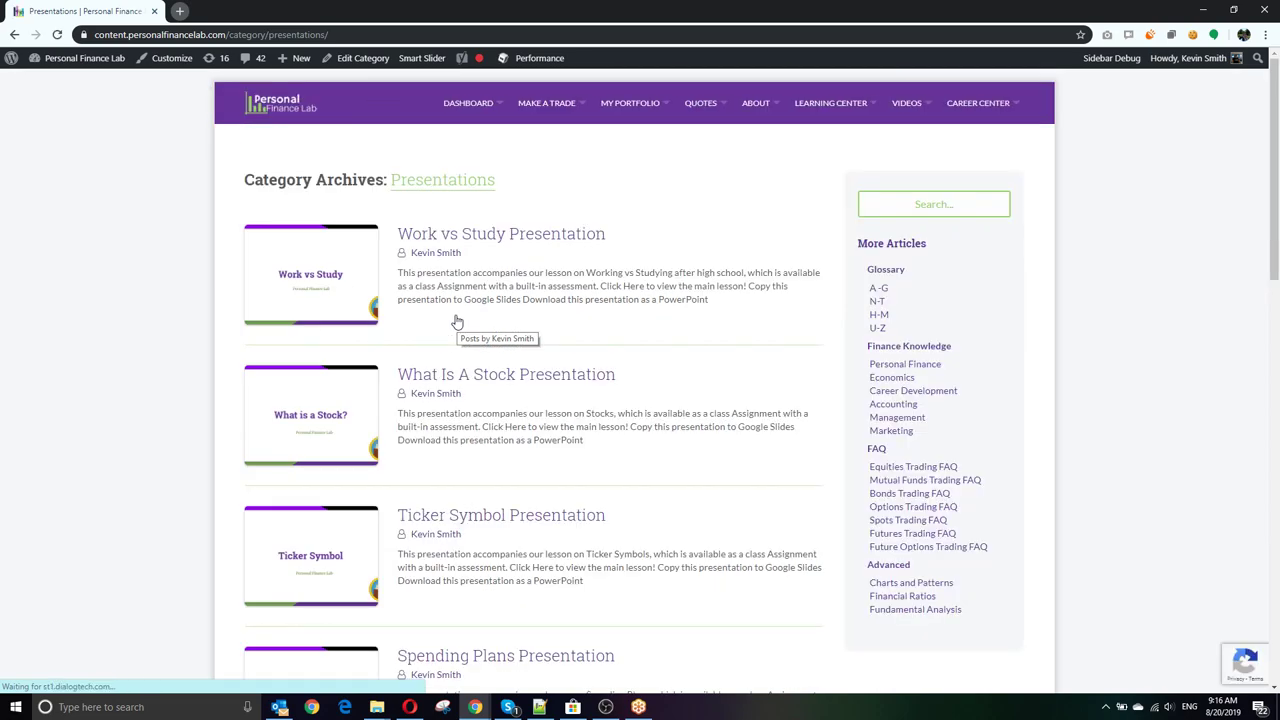
Step: Preview the What Is A Stock presentation, then return to the presentations listing
scroll(457, 321, down, 1)
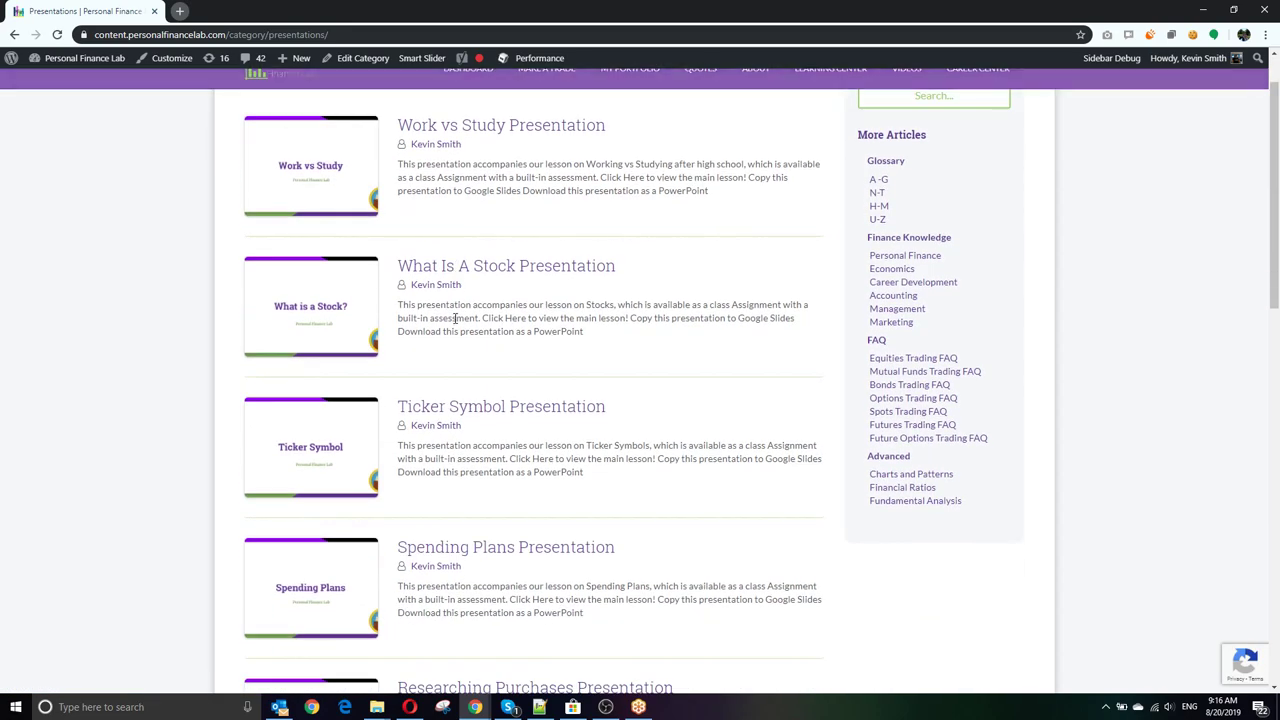
click(551, 274)
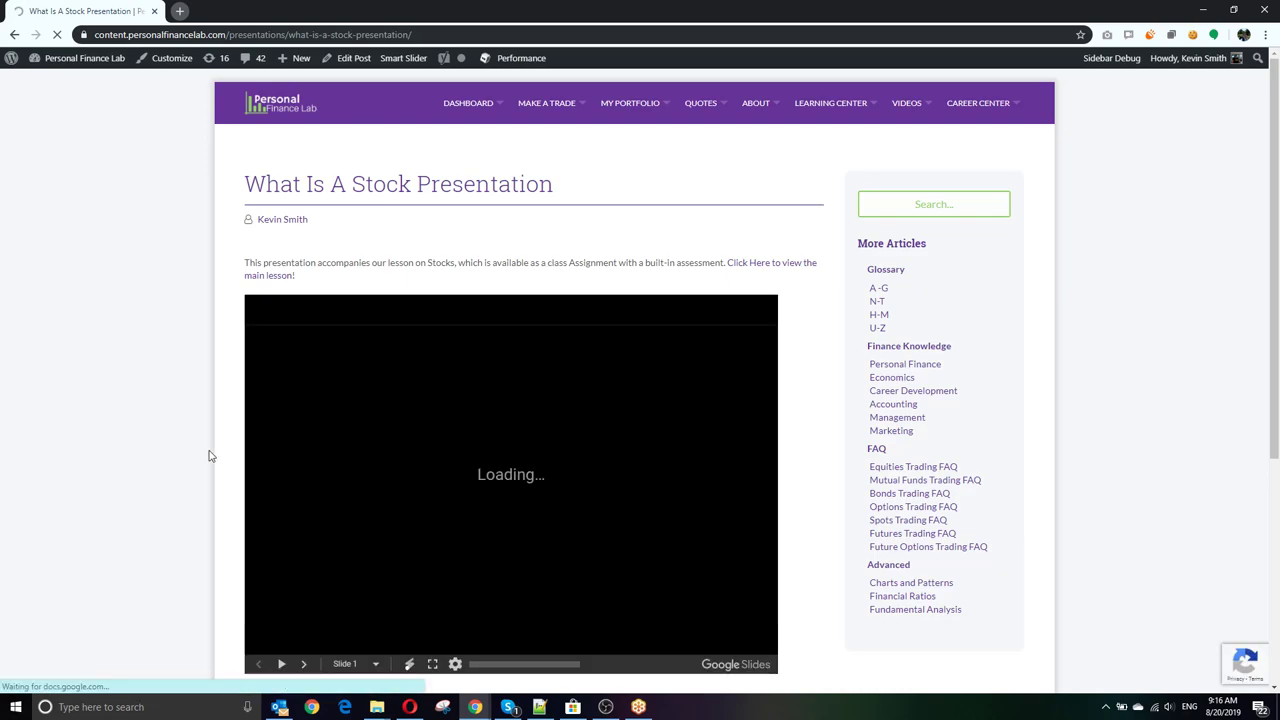
scroll(203, 451, down, 1)
scroll(313, 555, down, 1)
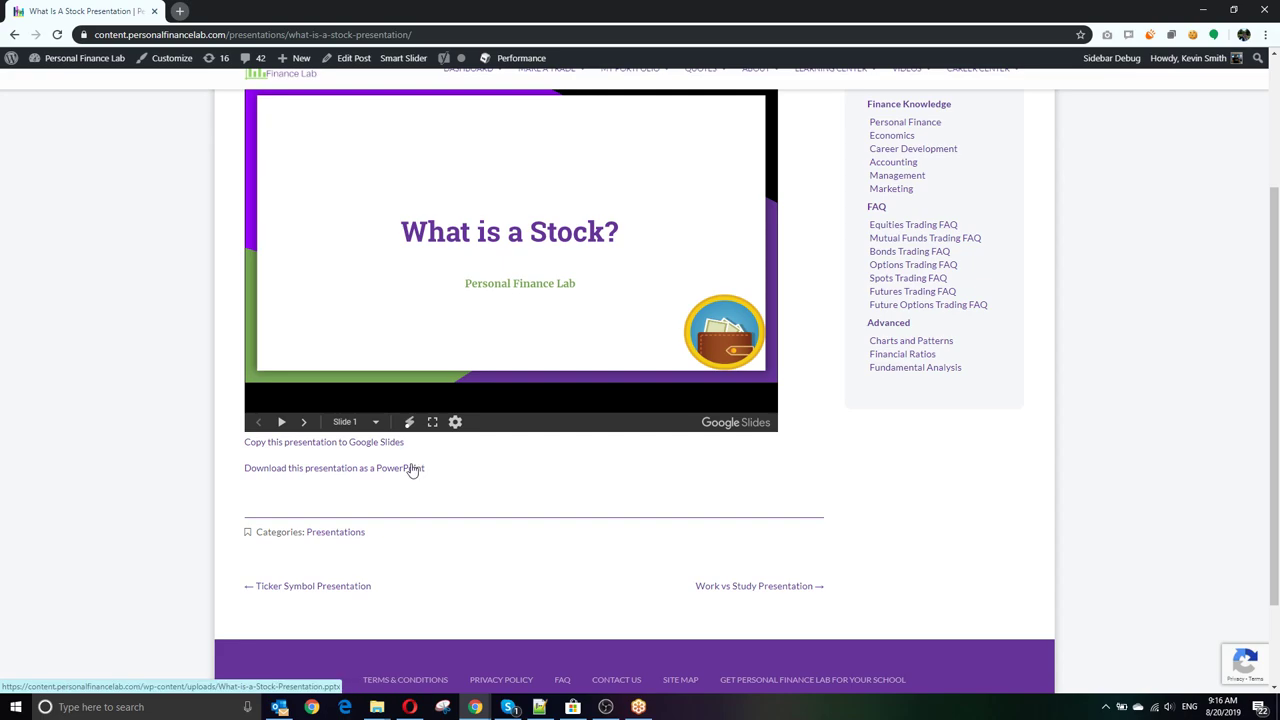
click(14, 35)
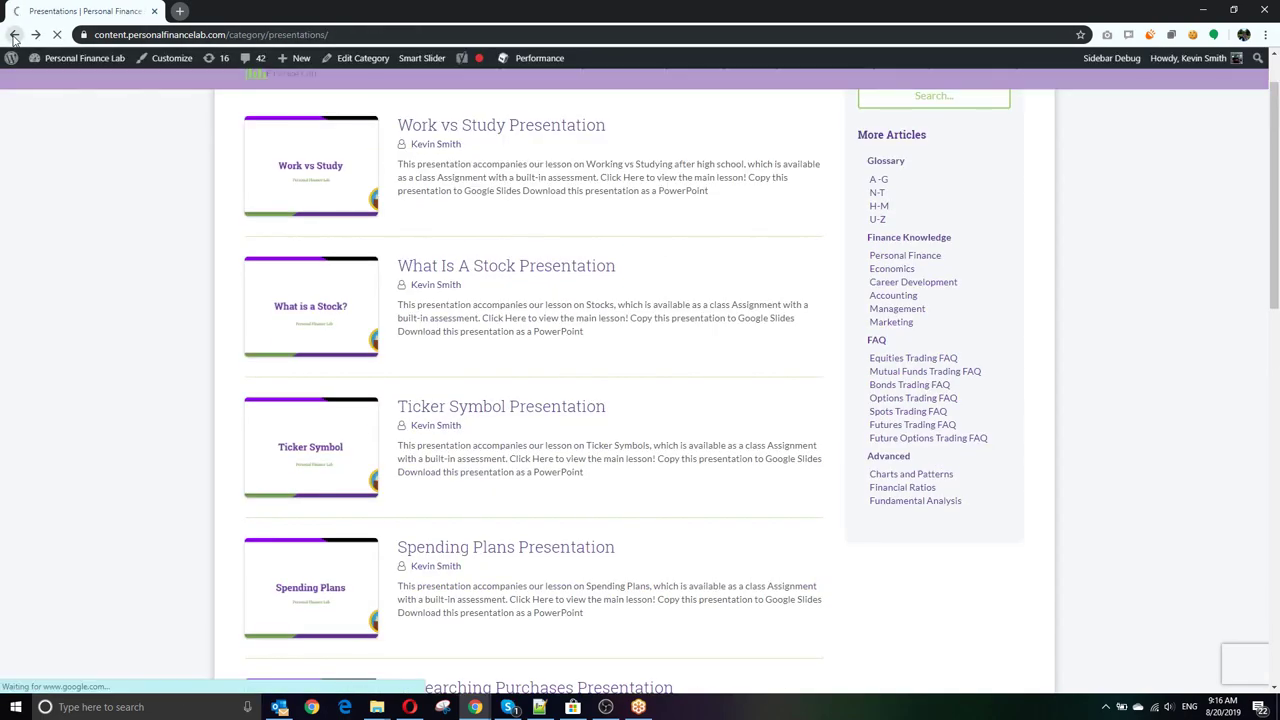
Step: Return to Post Announcement and go to Administration > Reports
click(14, 35)
click(14, 35)
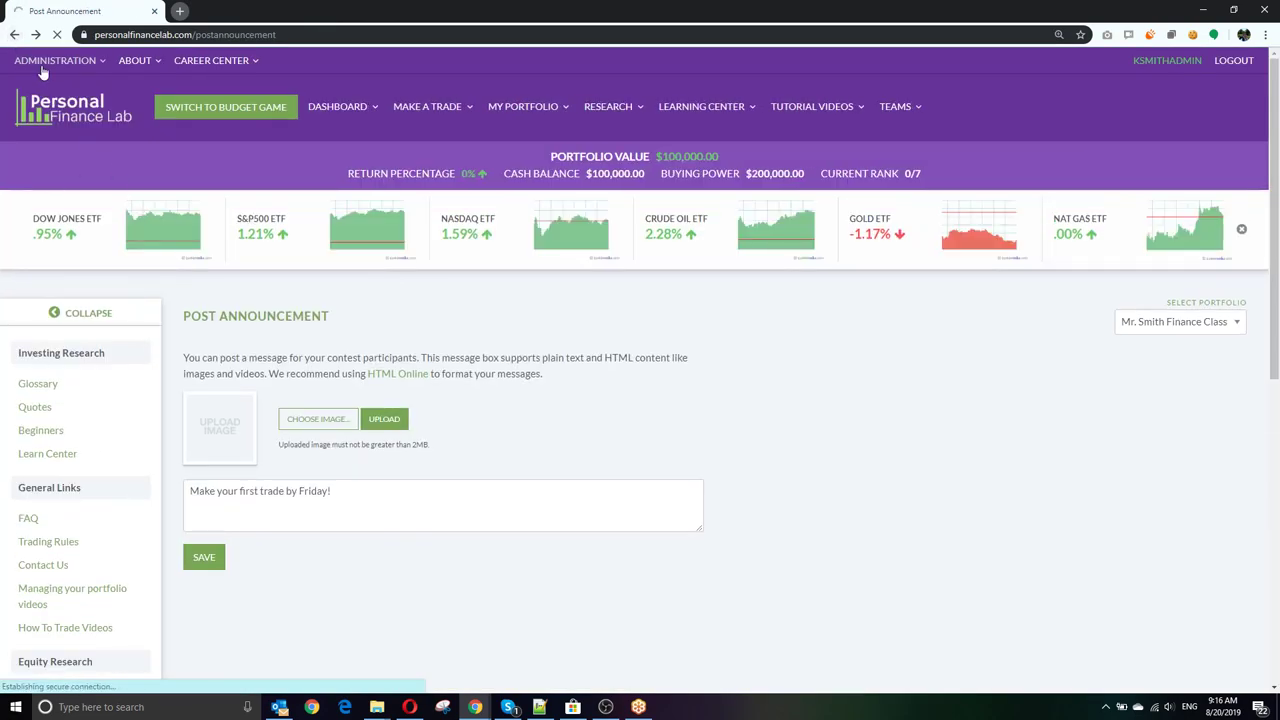
click(43, 72)
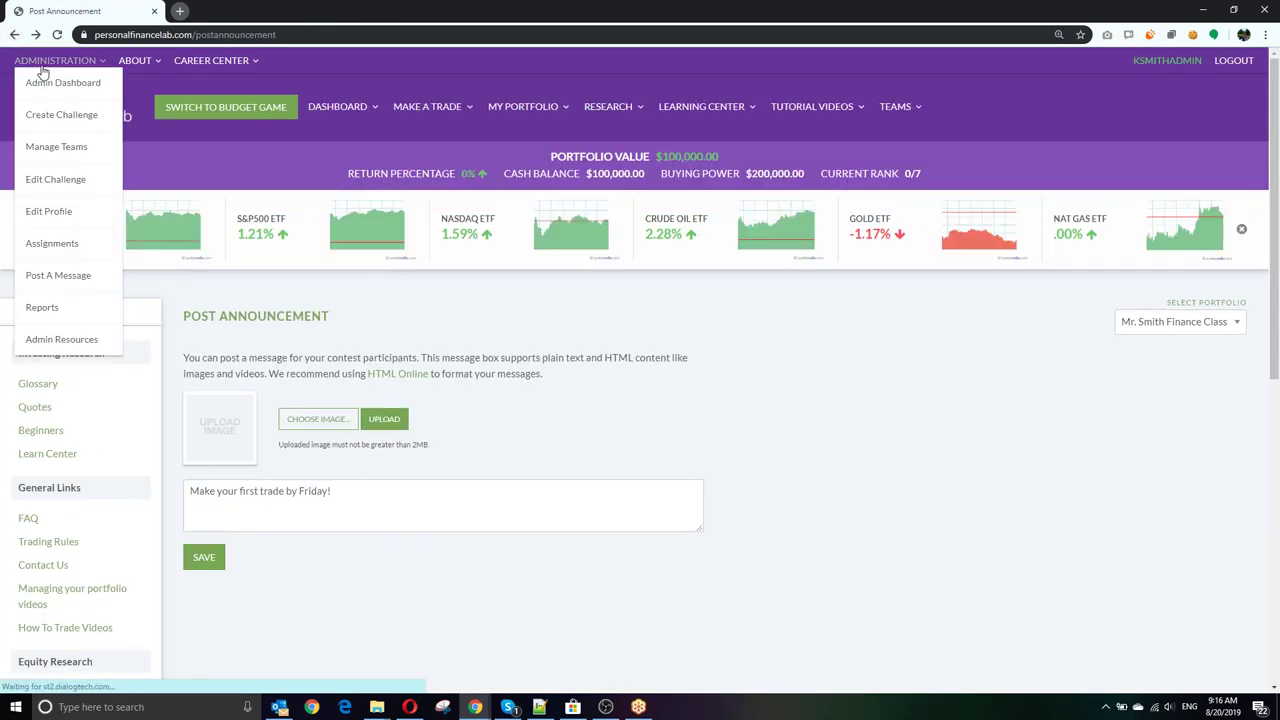
click(42, 308)
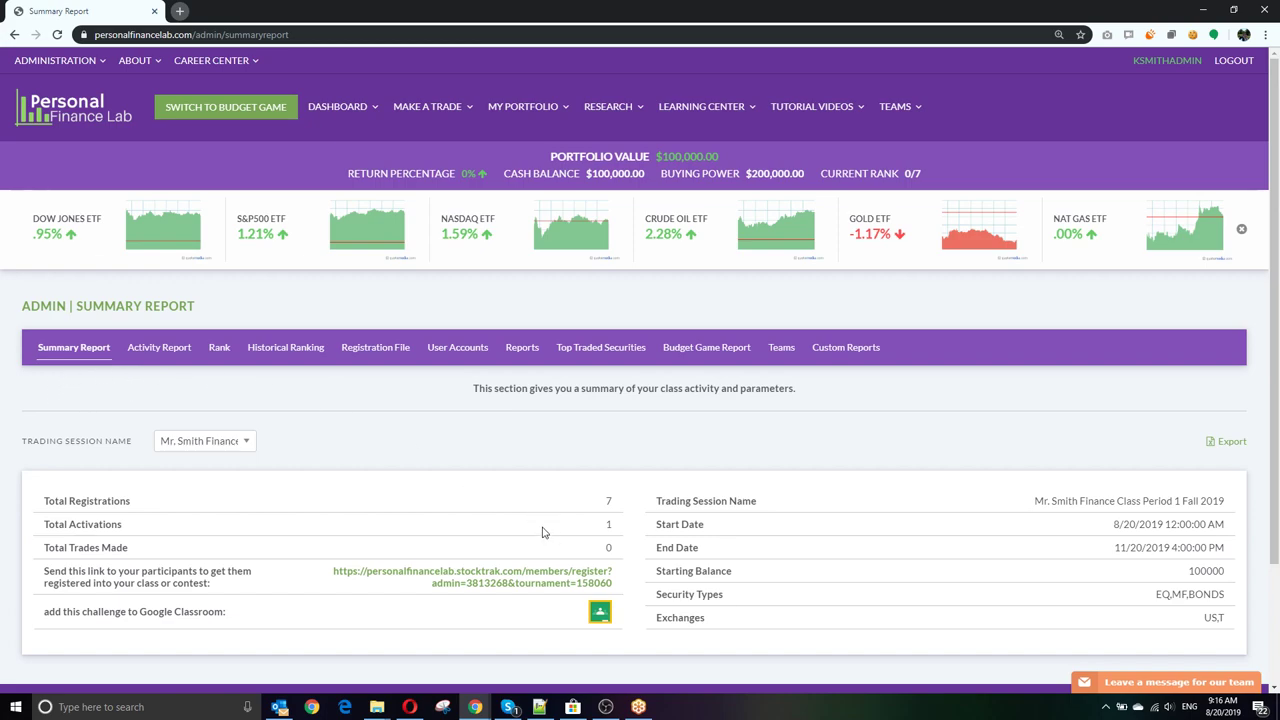
Step: Check the Summary Report's Total Activations value, then open the Activity Report in a new tab
double_click(607, 525)
scroll(603, 527, down, 1)
drag(614, 520, 329, 498)
click(304, 517)
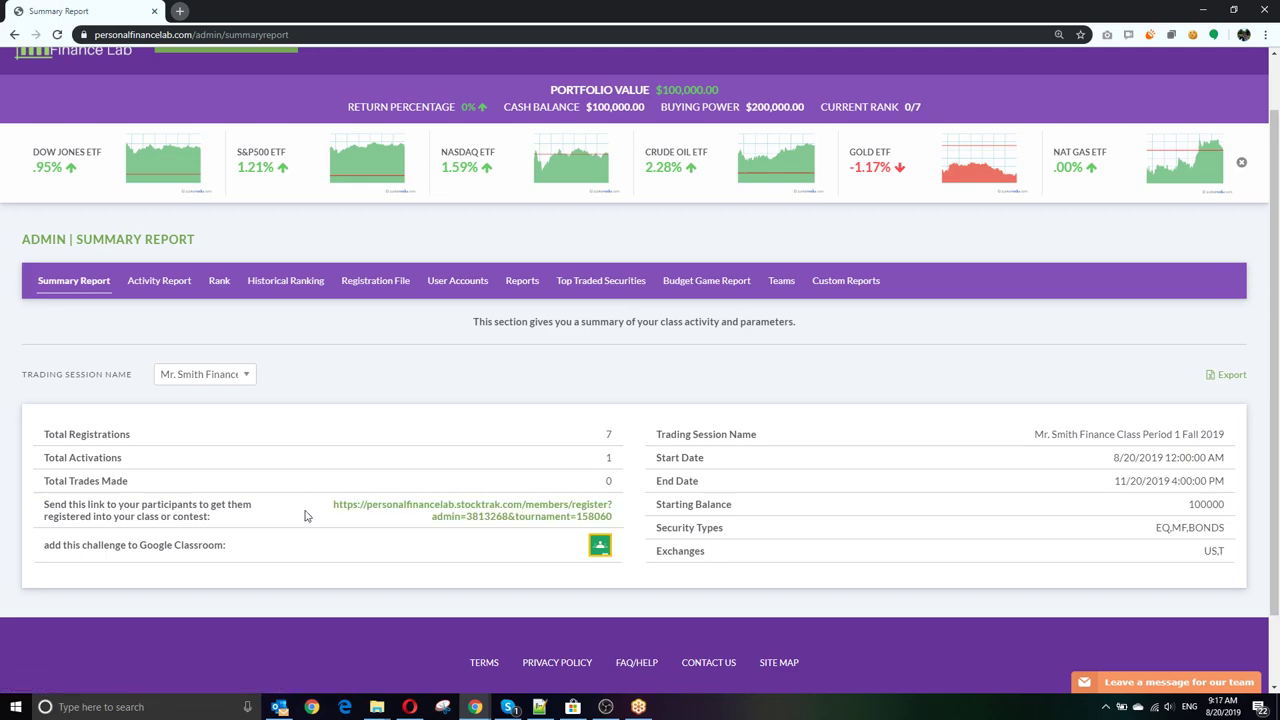
right_click(163, 287)
click(198, 306)
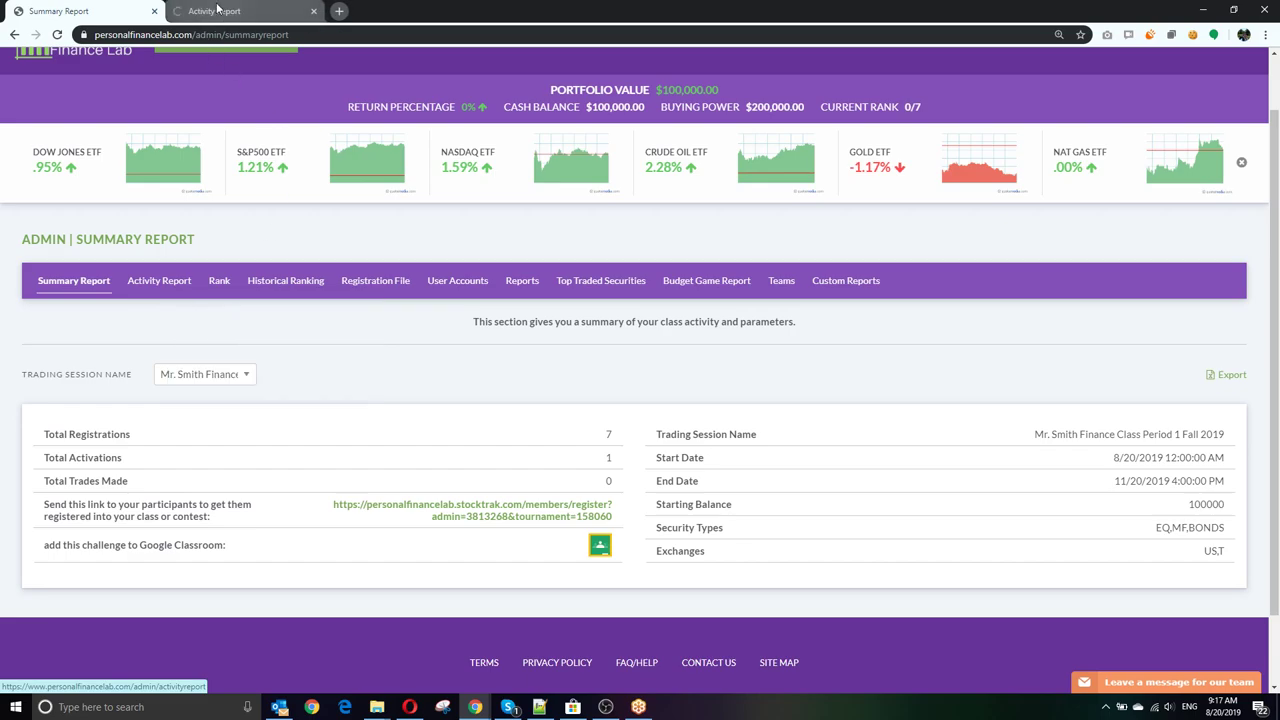
Step: On the Activity Report, keep the chart at 14 Days and inspect the Aug 13 data point
click(218, 10)
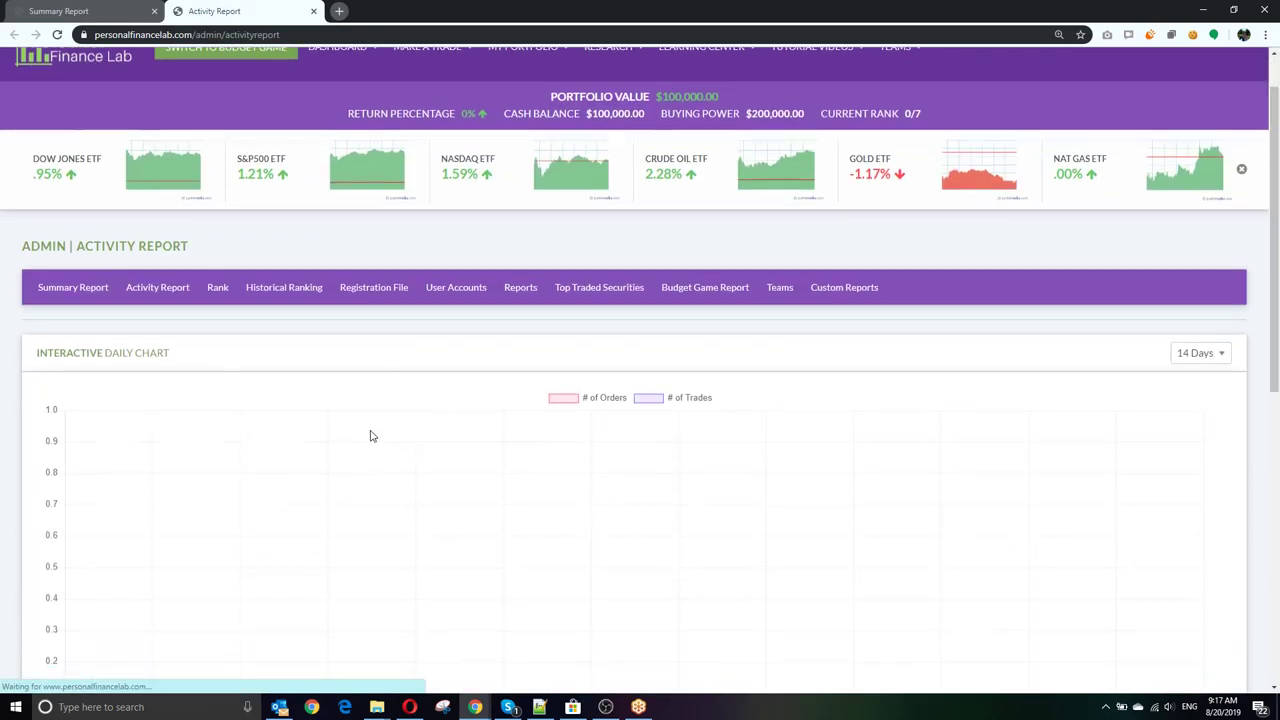
scroll(370, 436, down, 2)
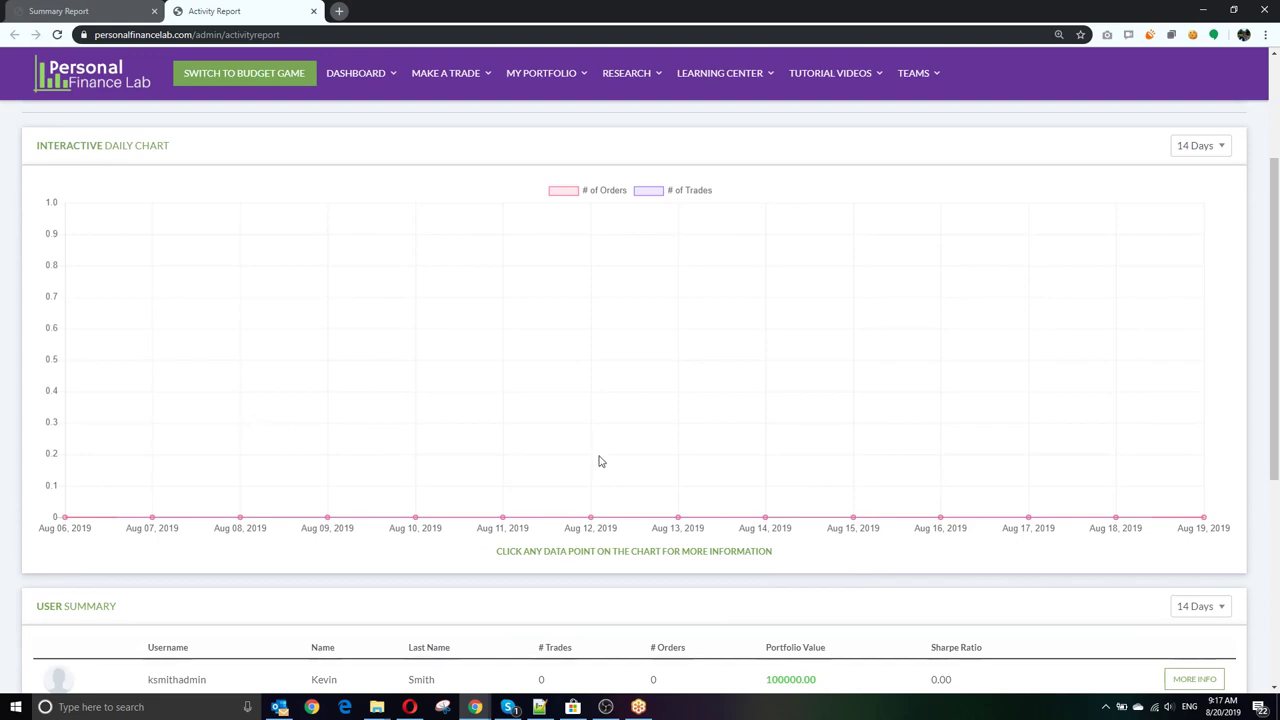
click(1200, 146)
click(1157, 199)
click(678, 517)
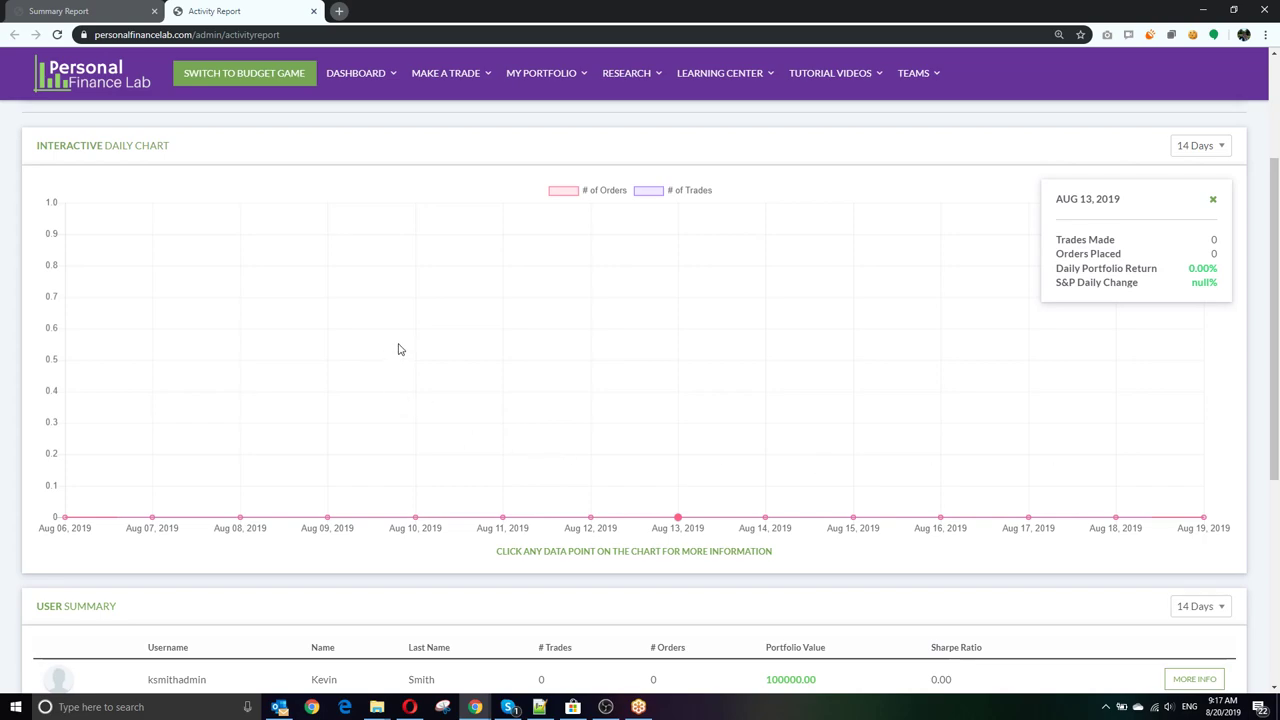
click(588, 358)
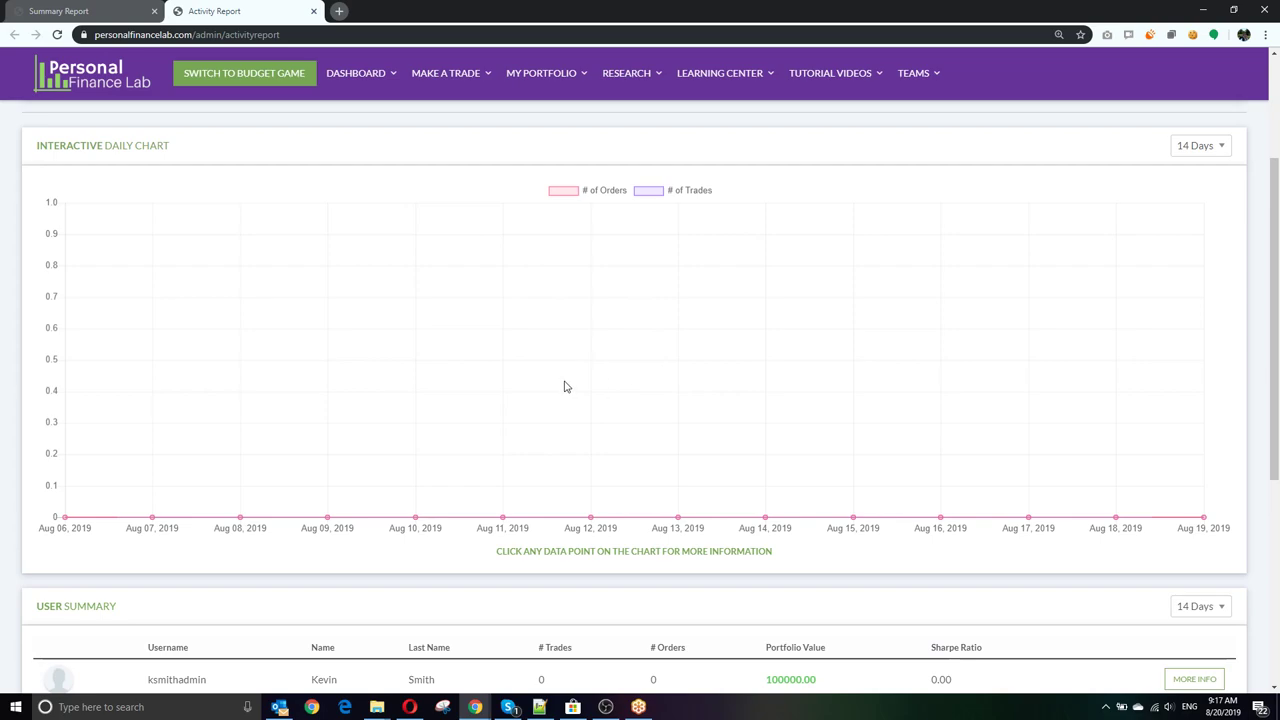
Step: Open MORE INFO for the first user and review their activity and recent orders
scroll(236, 325, down, 3)
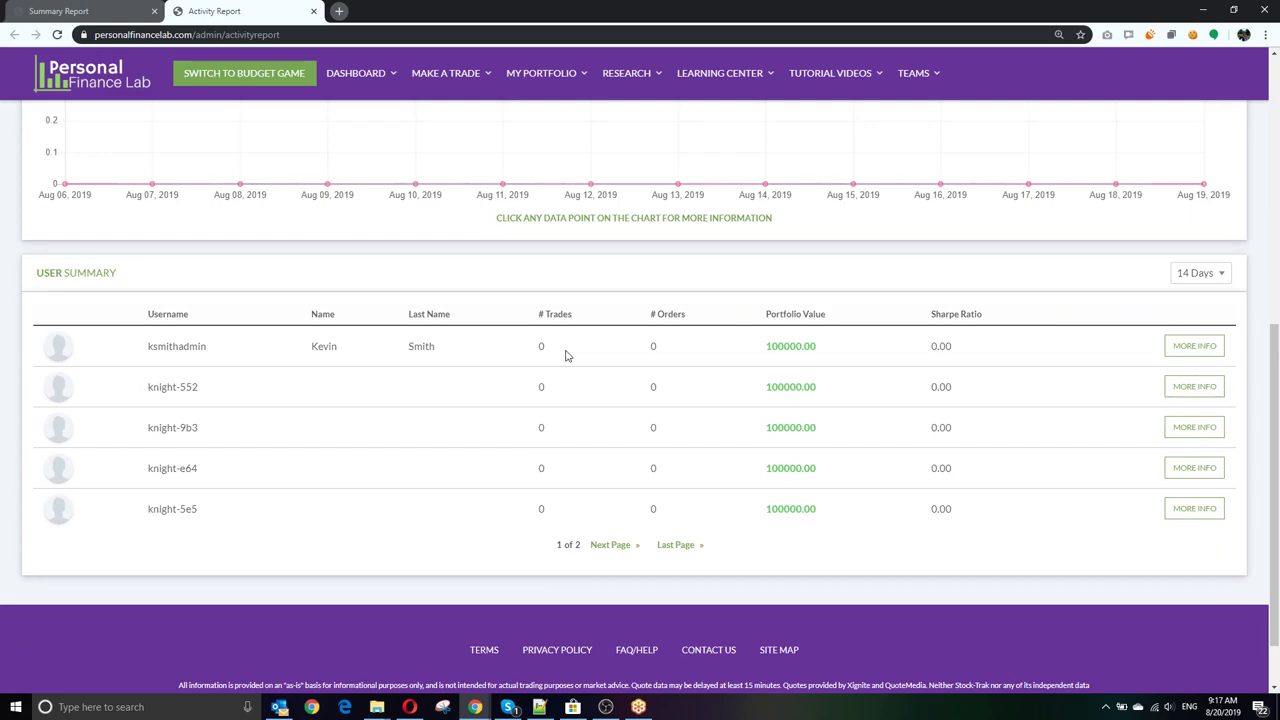
click(1180, 346)
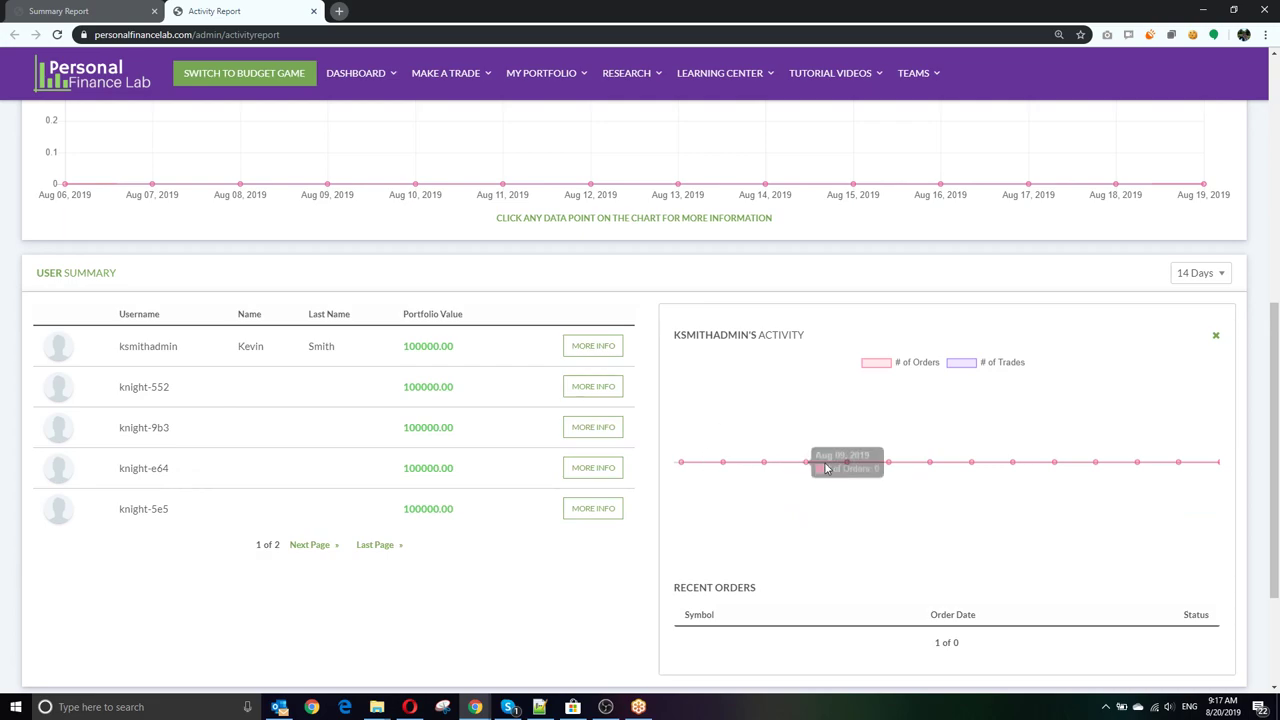
scroll(1086, 457, down, 1)
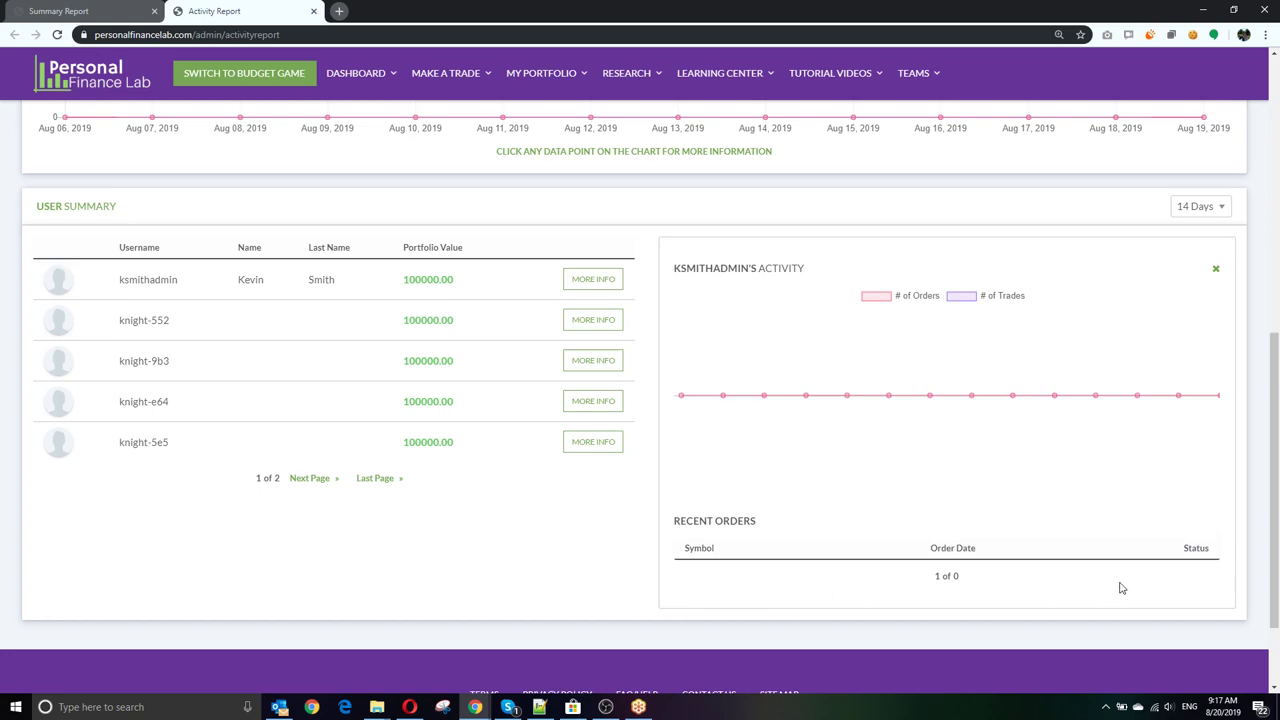
scroll(643, 540, up, 7)
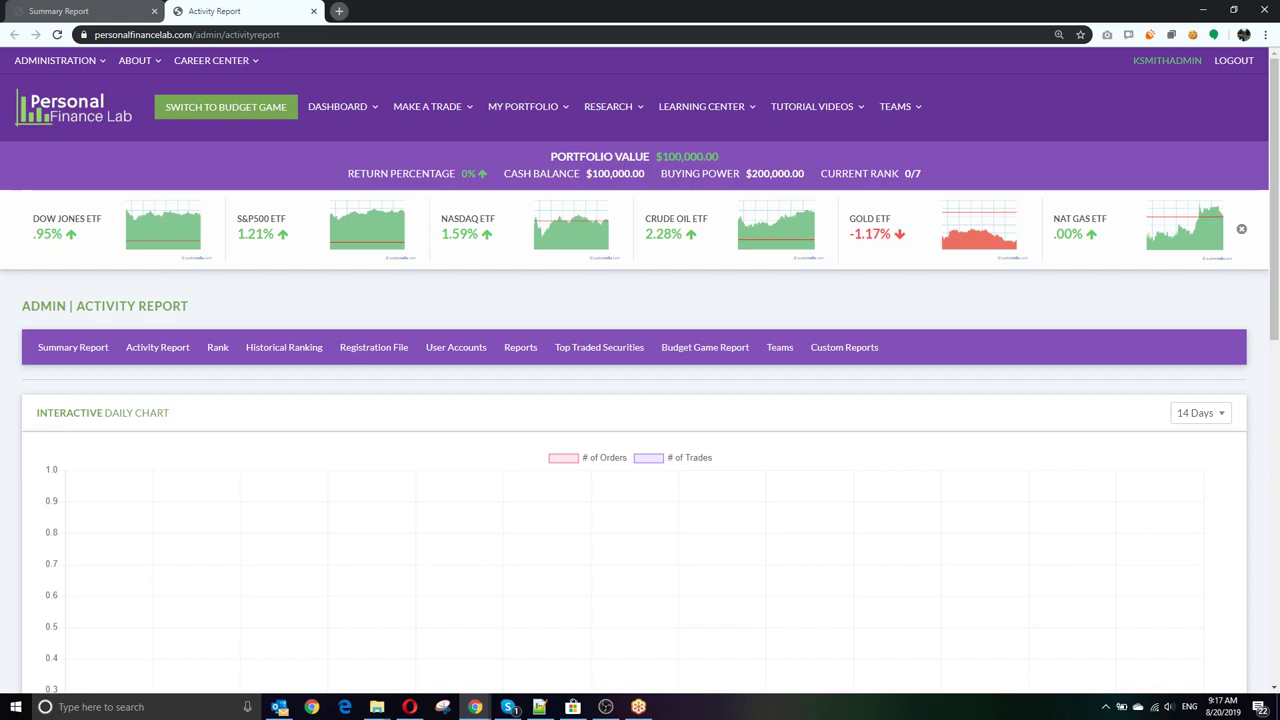
Step: Load Current Rankings for the emaillinktest session and open the top-ranked account's details
click(217, 350)
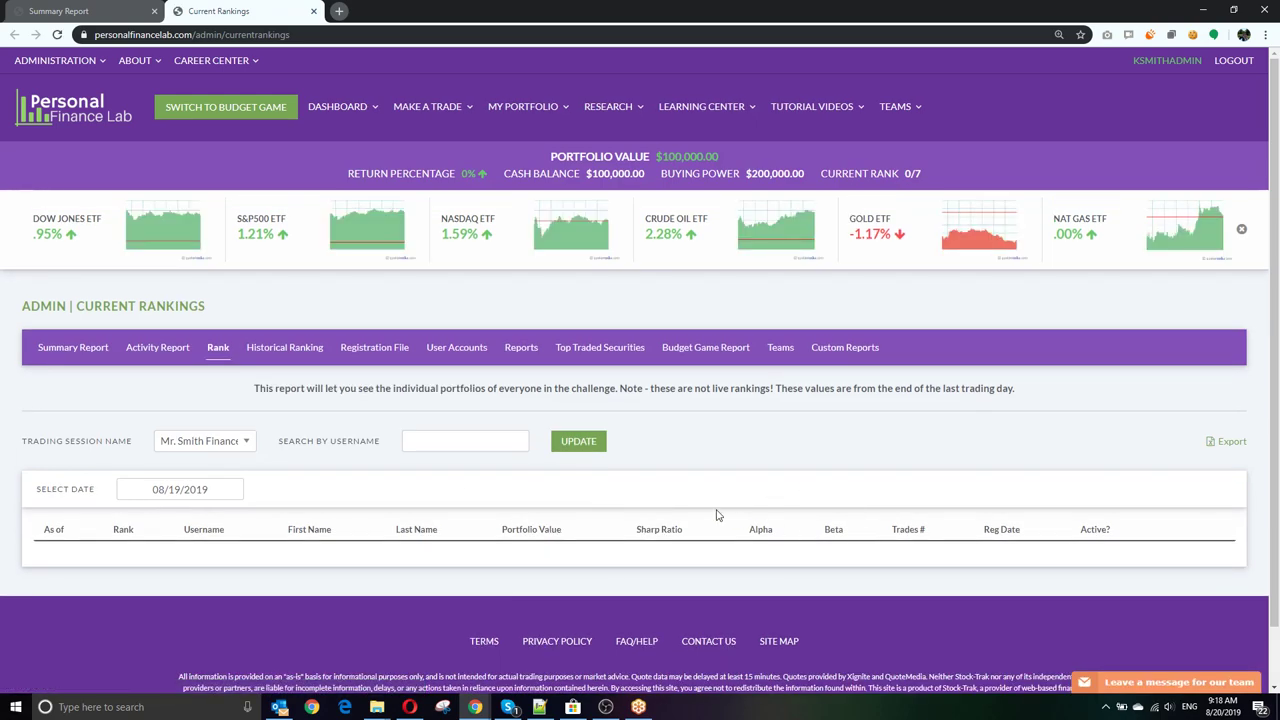
click(217, 444)
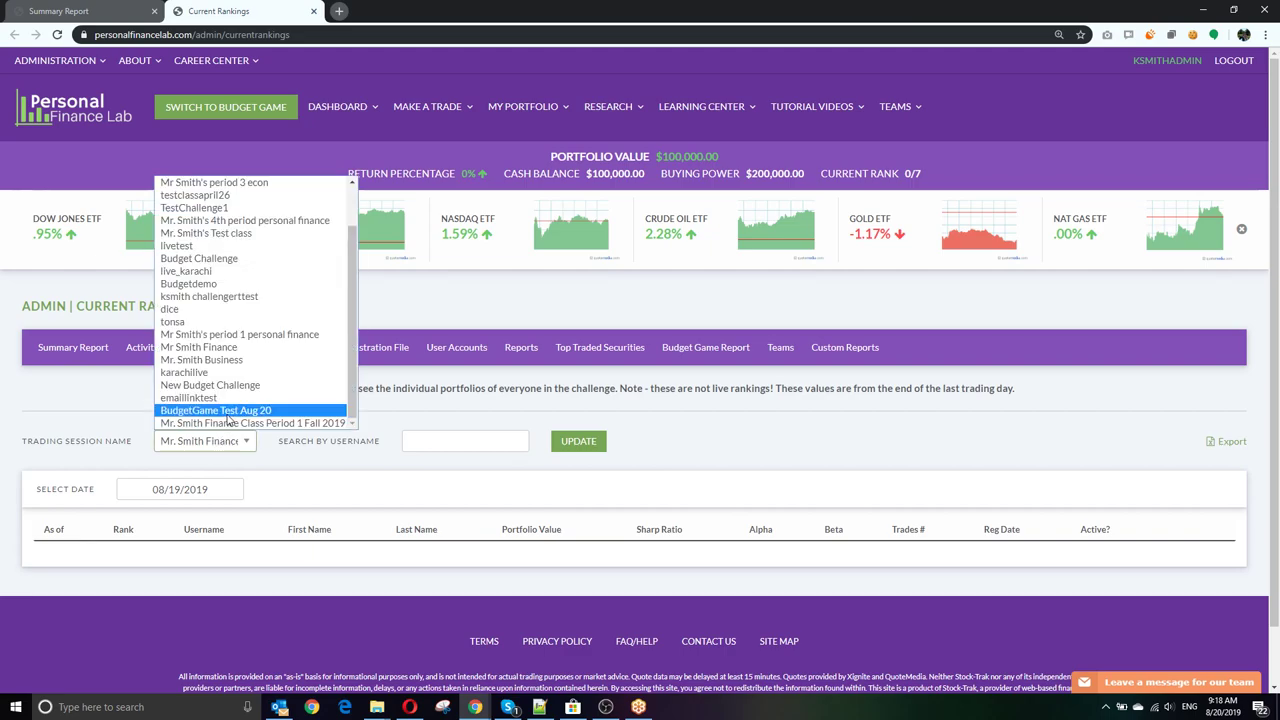
click(200, 397)
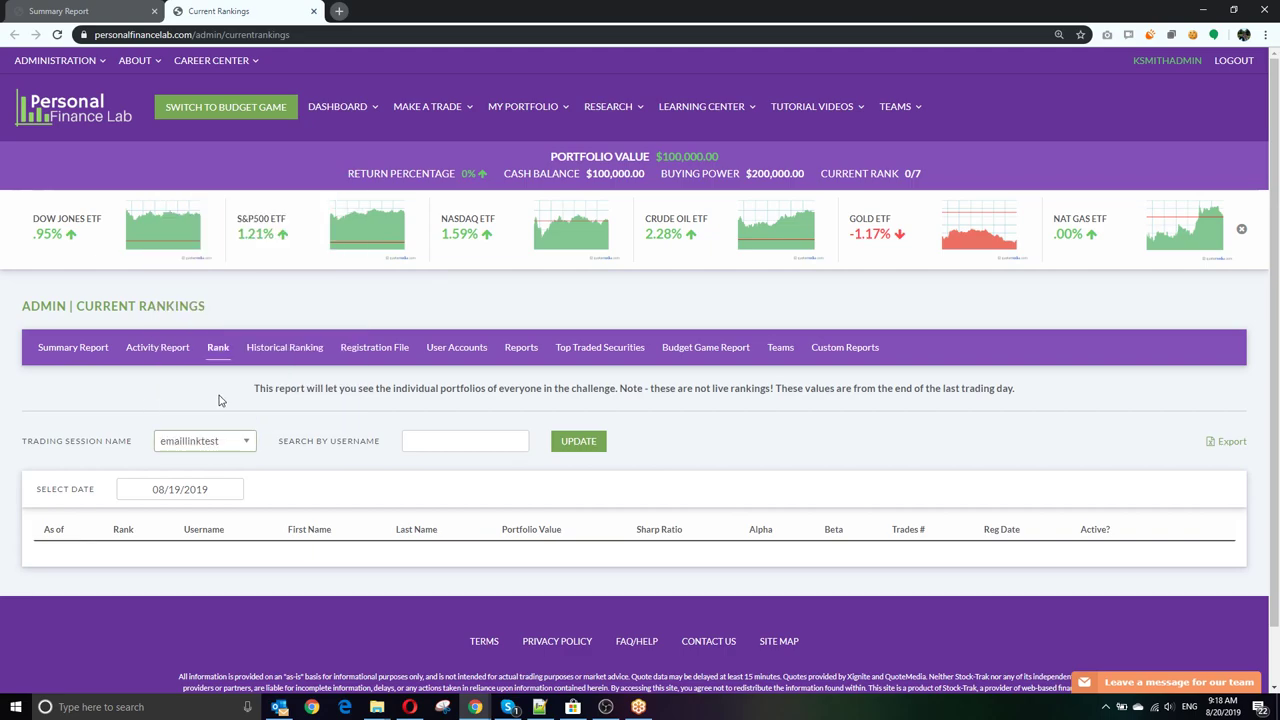
click(579, 451)
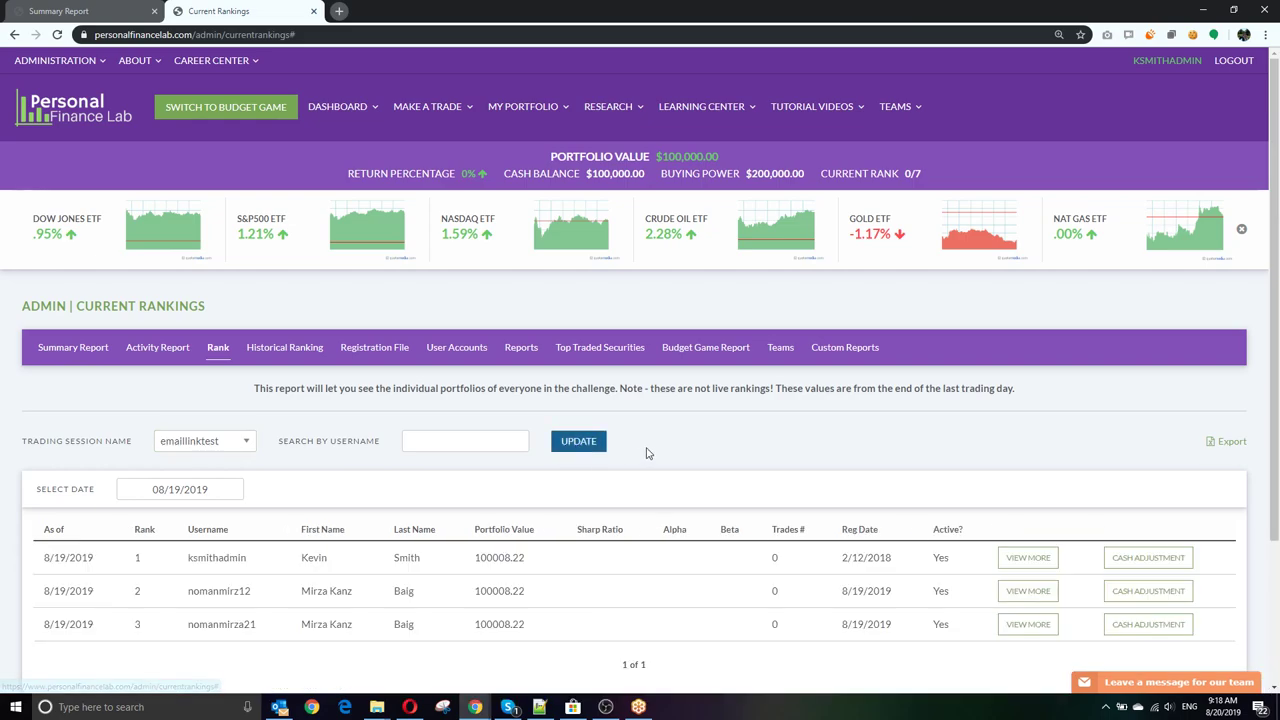
scroll(600, 452, down, 2)
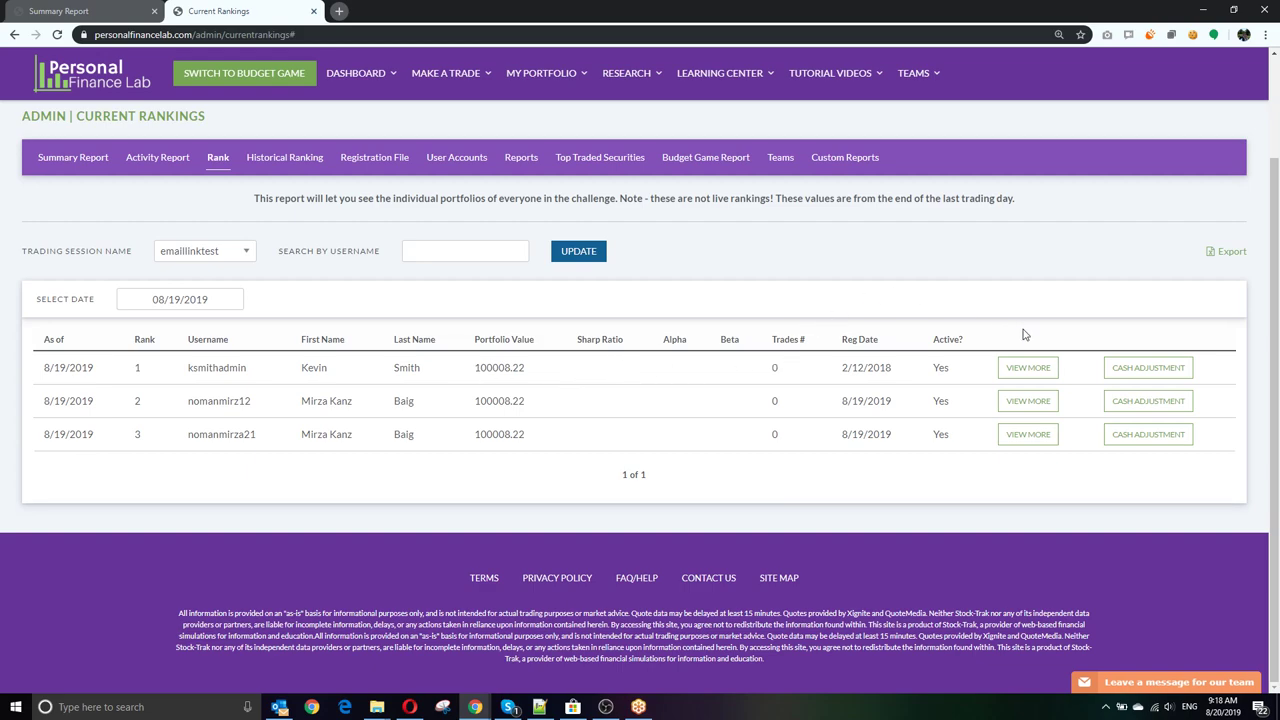
click(1006, 370)
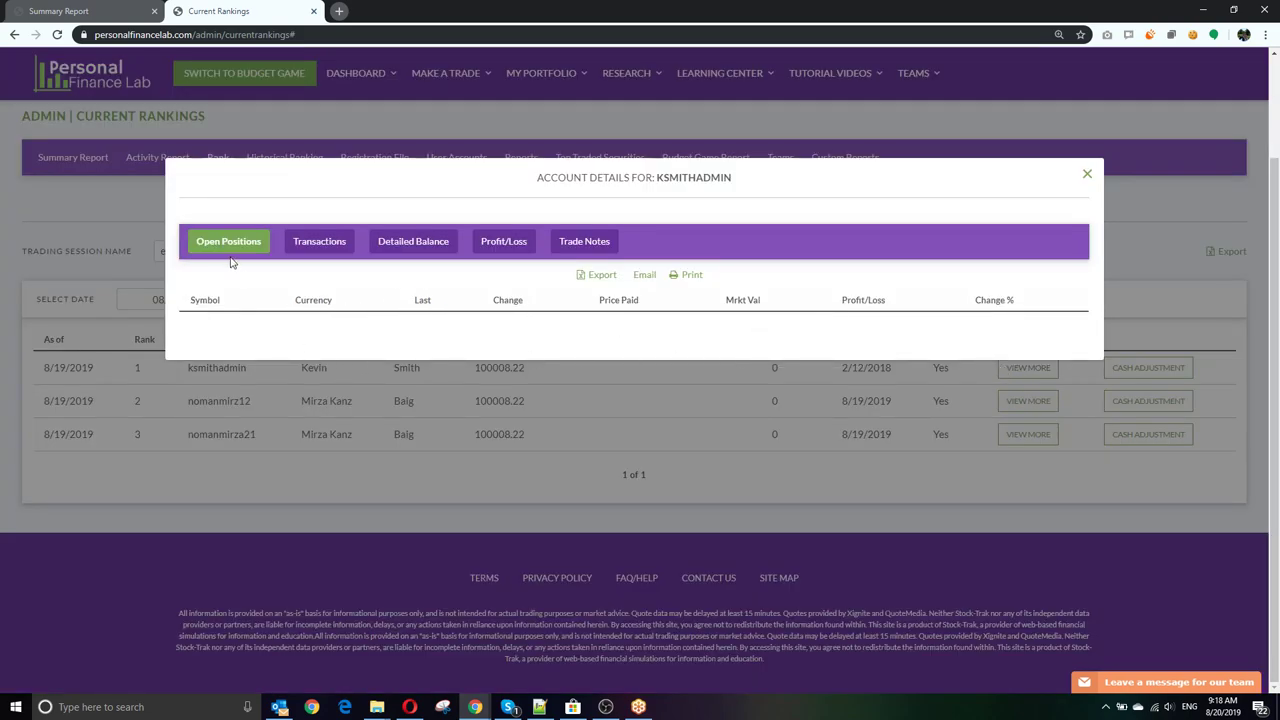
Step: Review the account's Transactions, Detailed Balance, Profit/Loss and Trade Notes tabs, then close the details
click(328, 246)
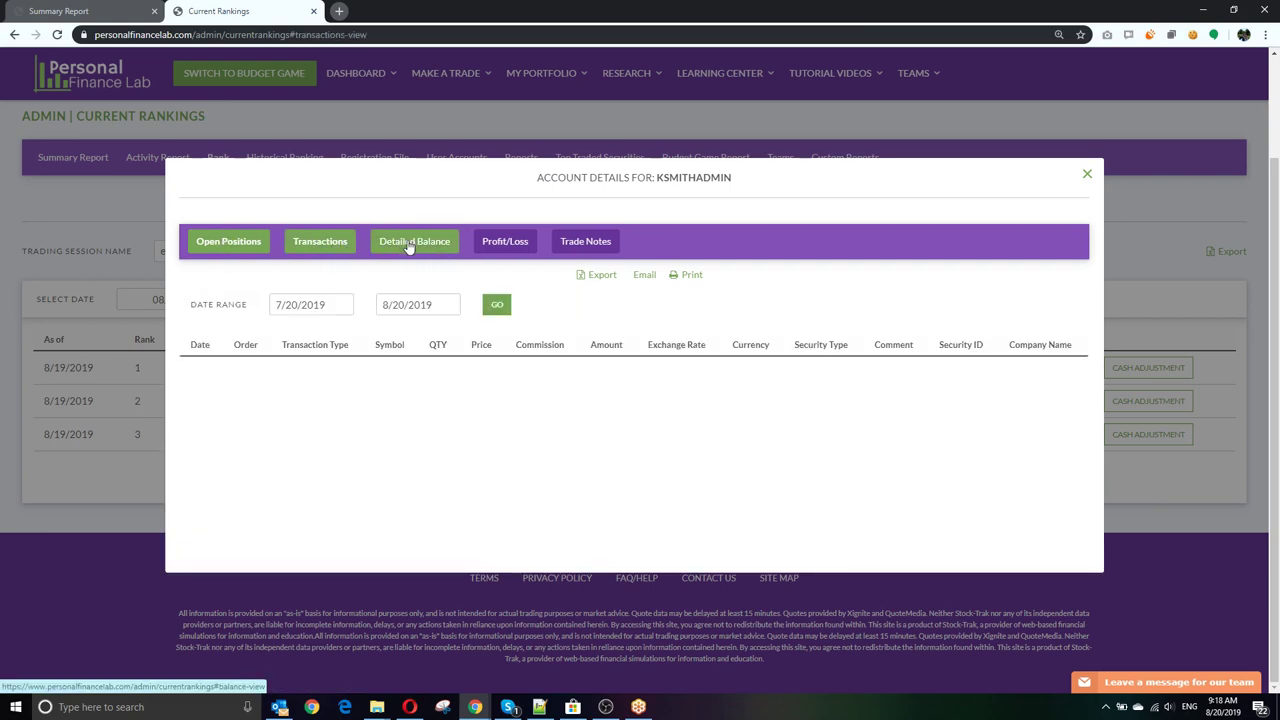
click(408, 246)
click(525, 220)
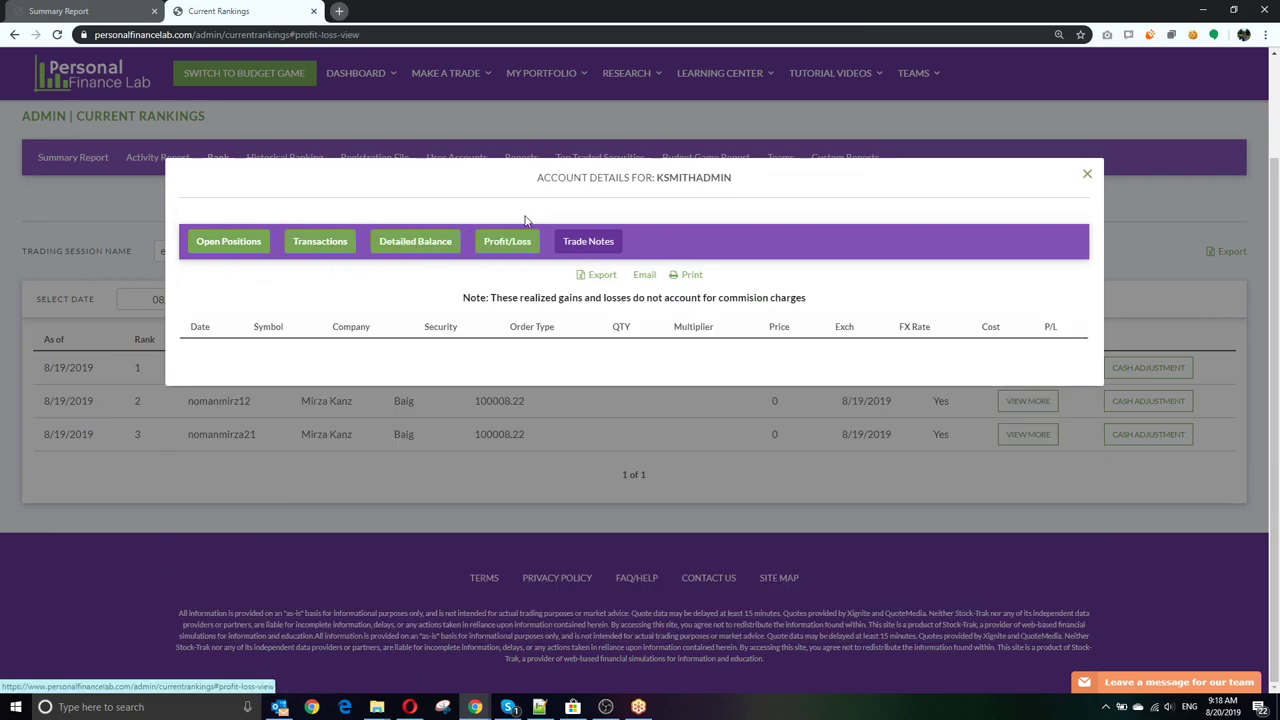
click(590, 244)
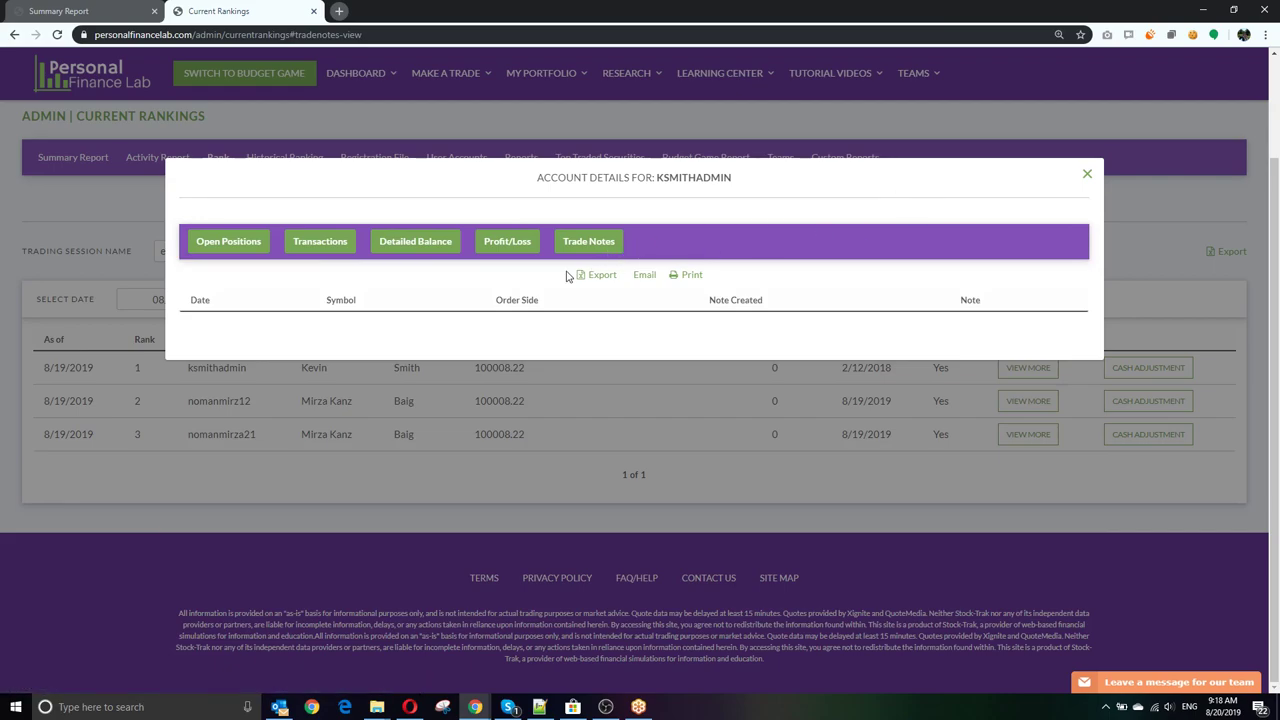
click(1087, 175)
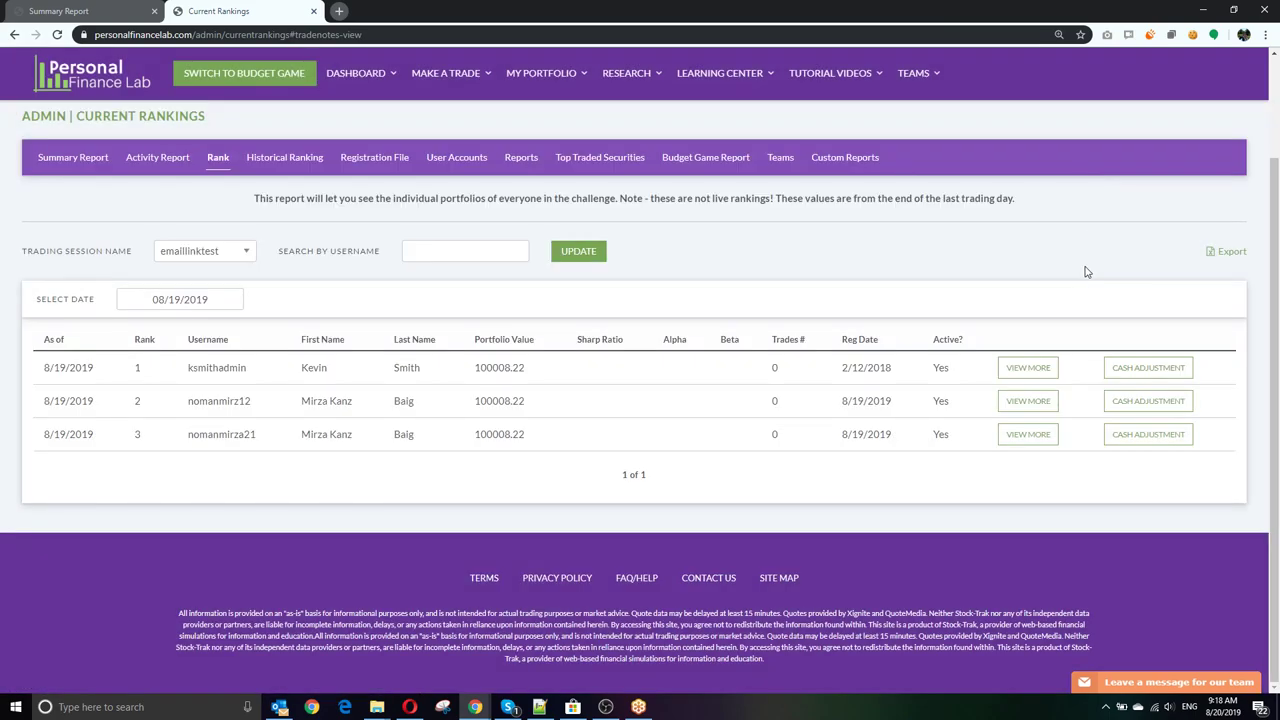
Step: Preview the Cash Adjustment form with Deposit Cash, close it unchanged, and go to Historical Ranking
click(1150, 368)
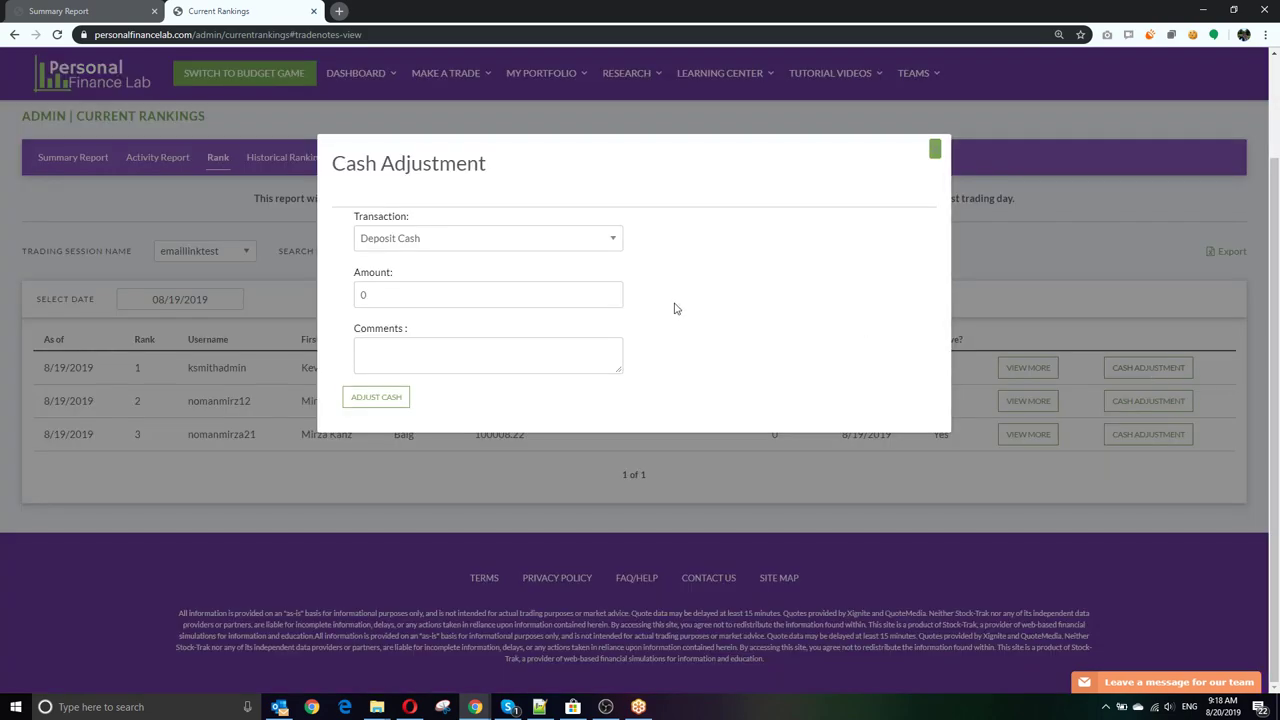
click(472, 243)
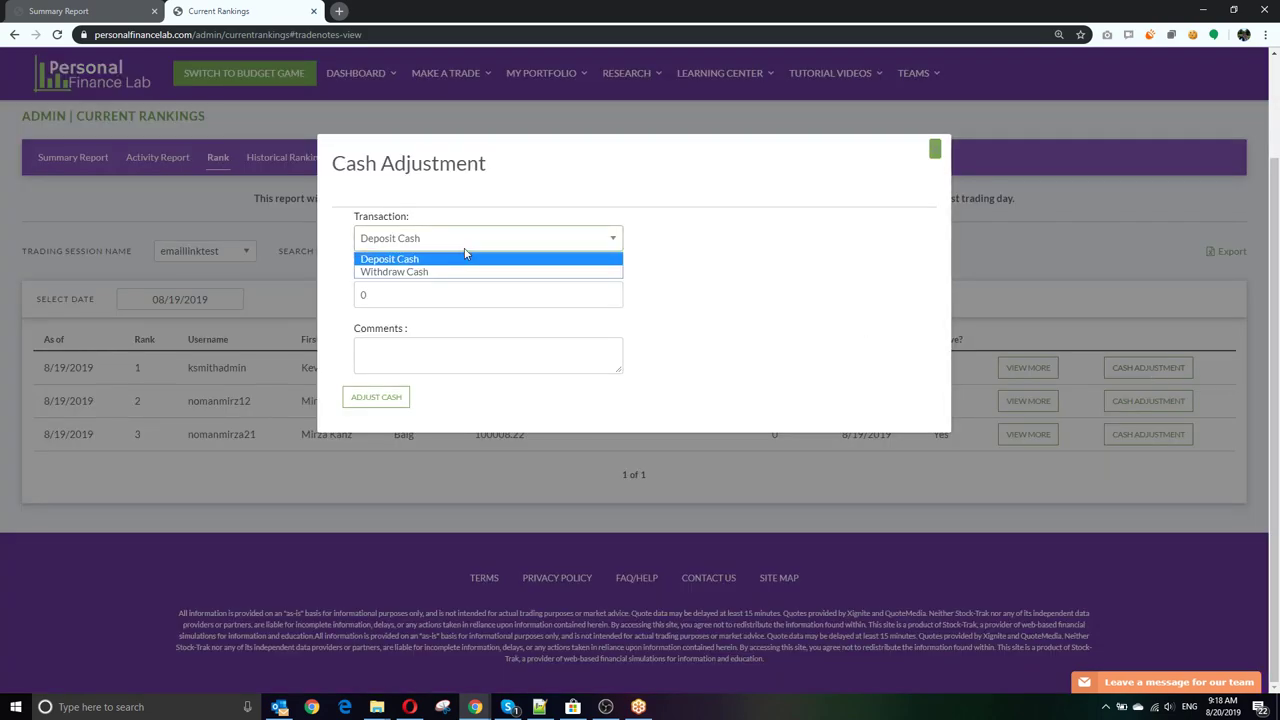
click(466, 257)
click(934, 149)
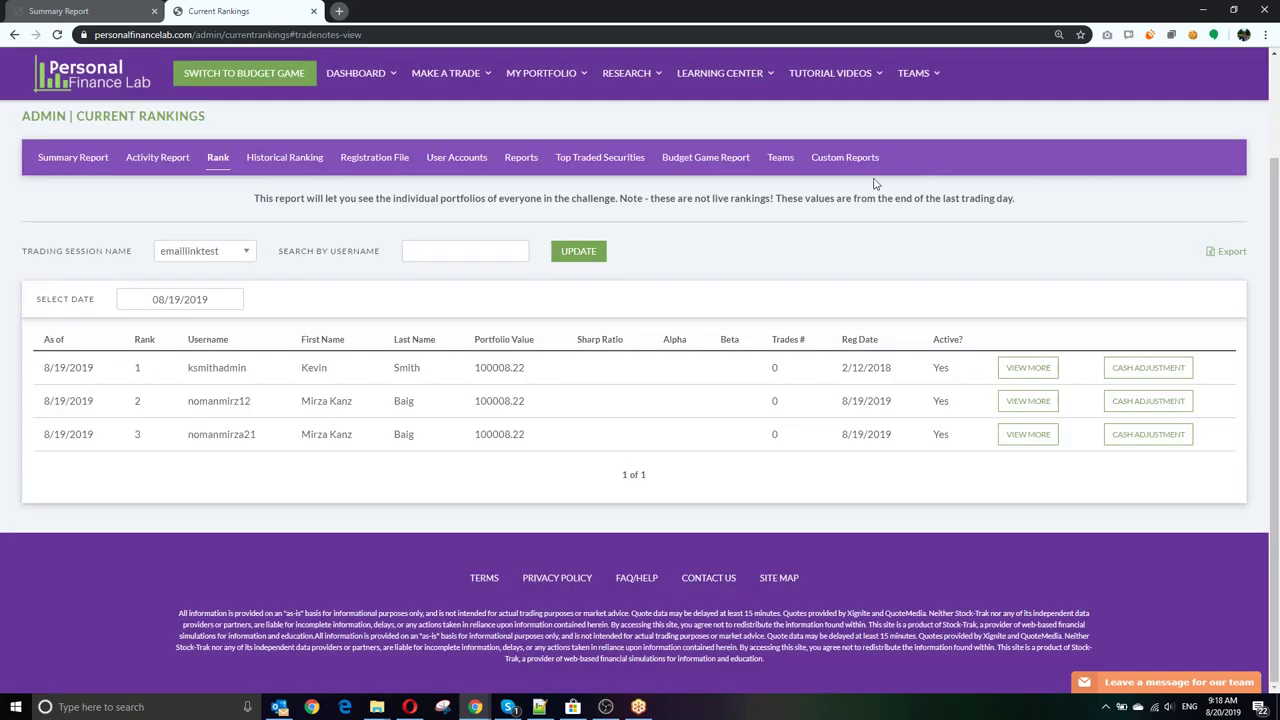
click(272, 166)
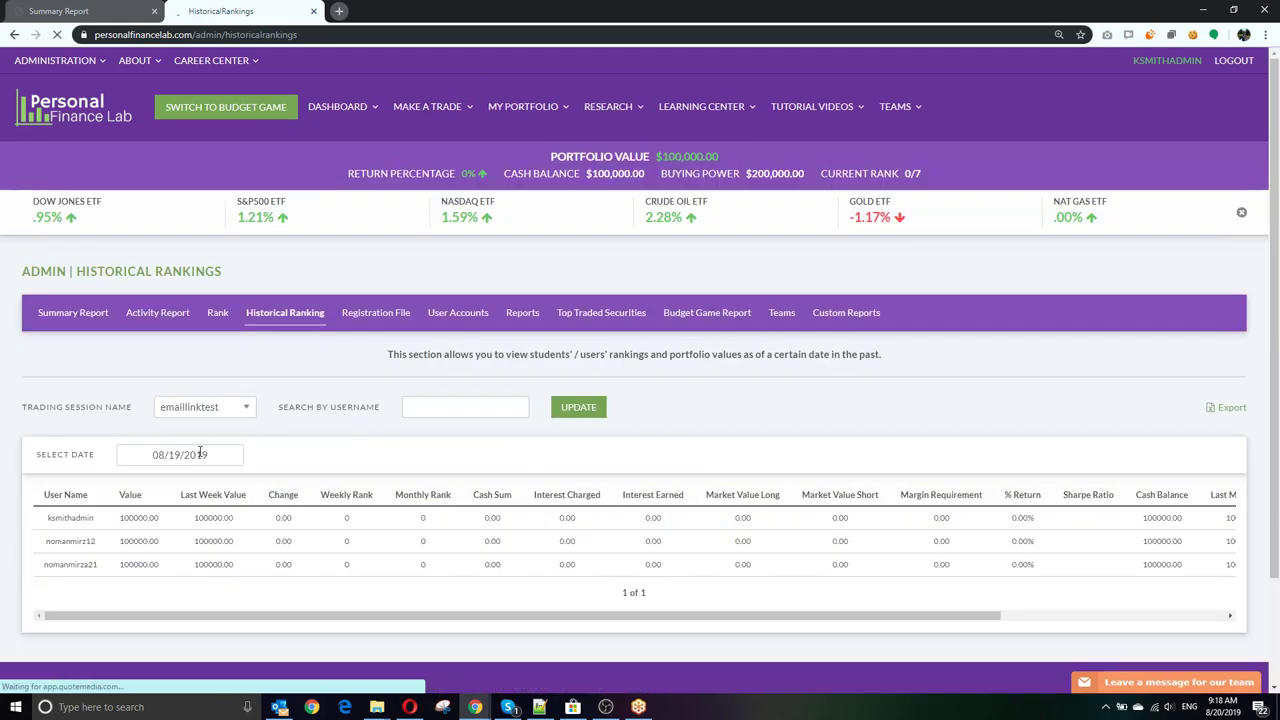
Step: Check the 08/19/2019 historical rankings table across its columns, then open the Registration File report
click(185, 455)
click(397, 468)
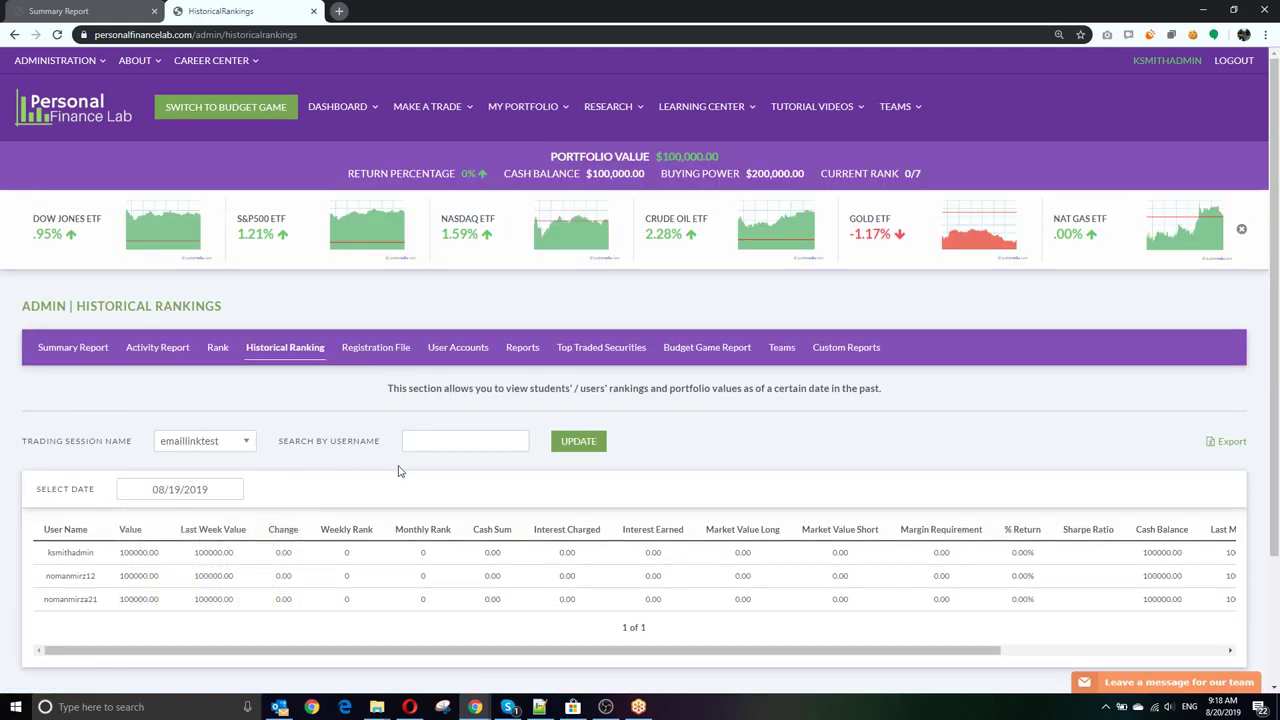
drag(493, 653, 363, 654)
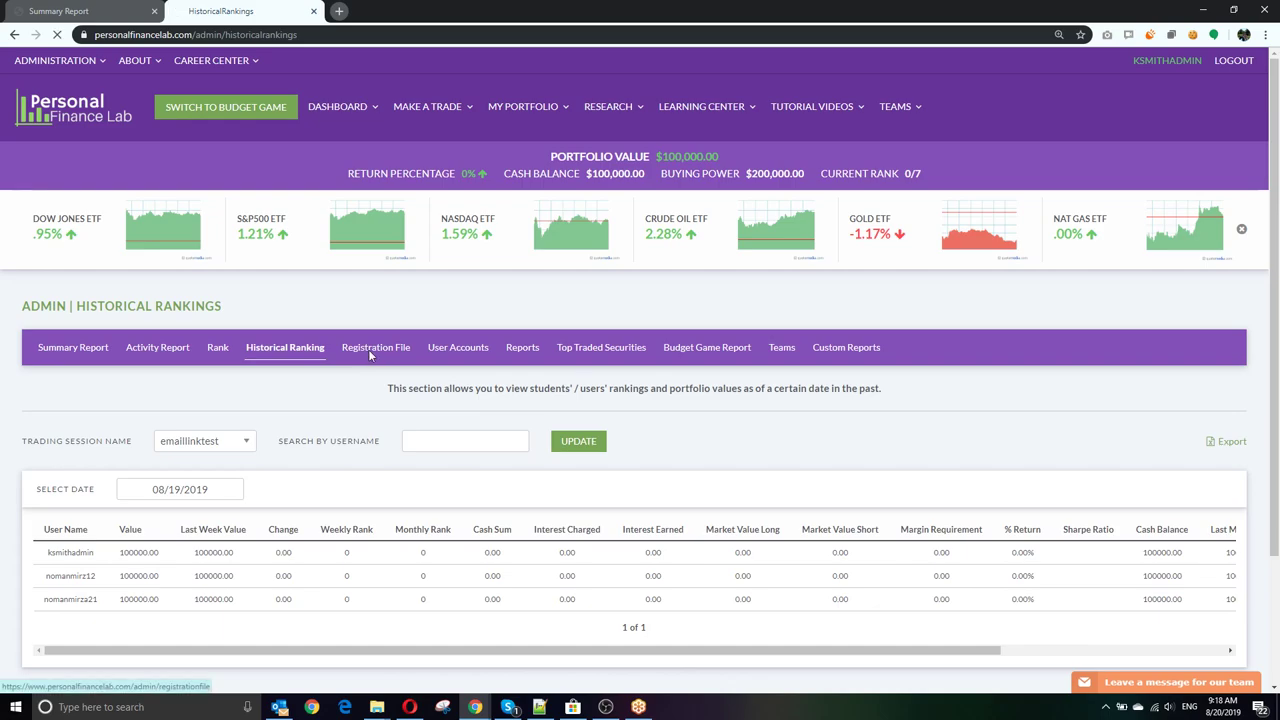
click(372, 348)
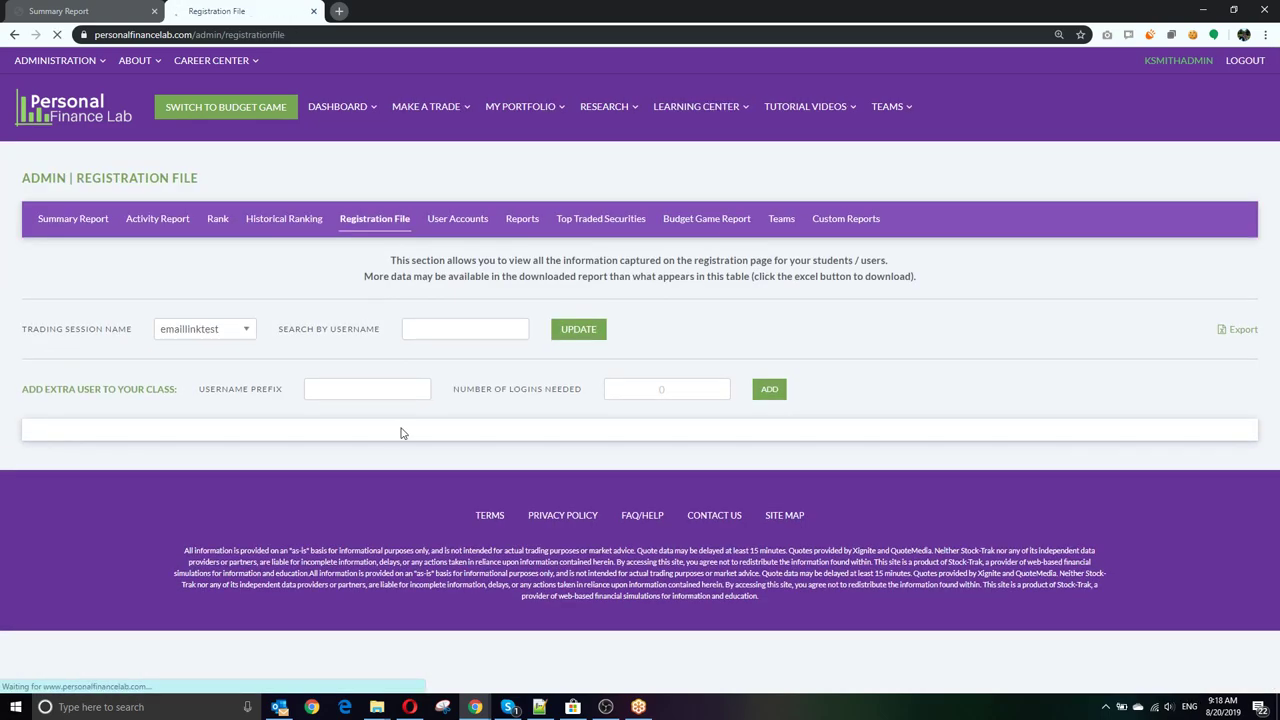
Step: Preview the first user's username-edit and reset-password forms unchanged, then open the User Accounts summary
scroll(392, 432, down, 1)
scroll(392, 432, down, 3)
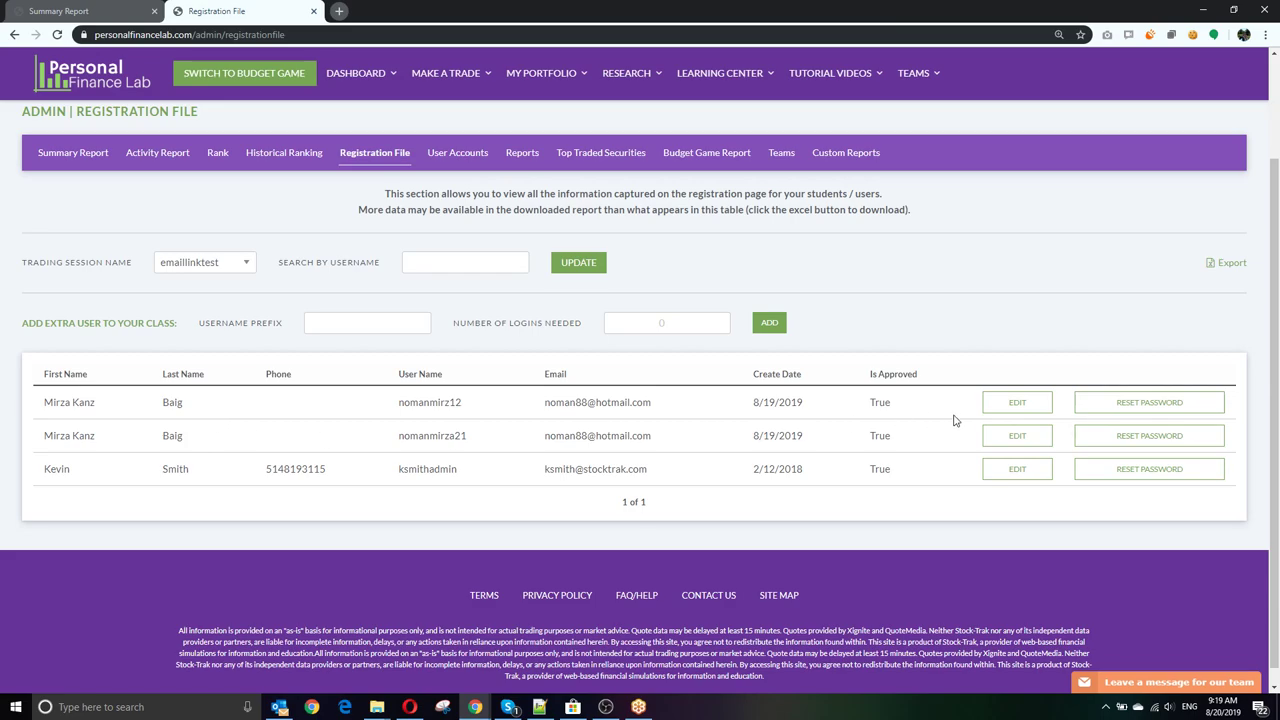
click(1008, 406)
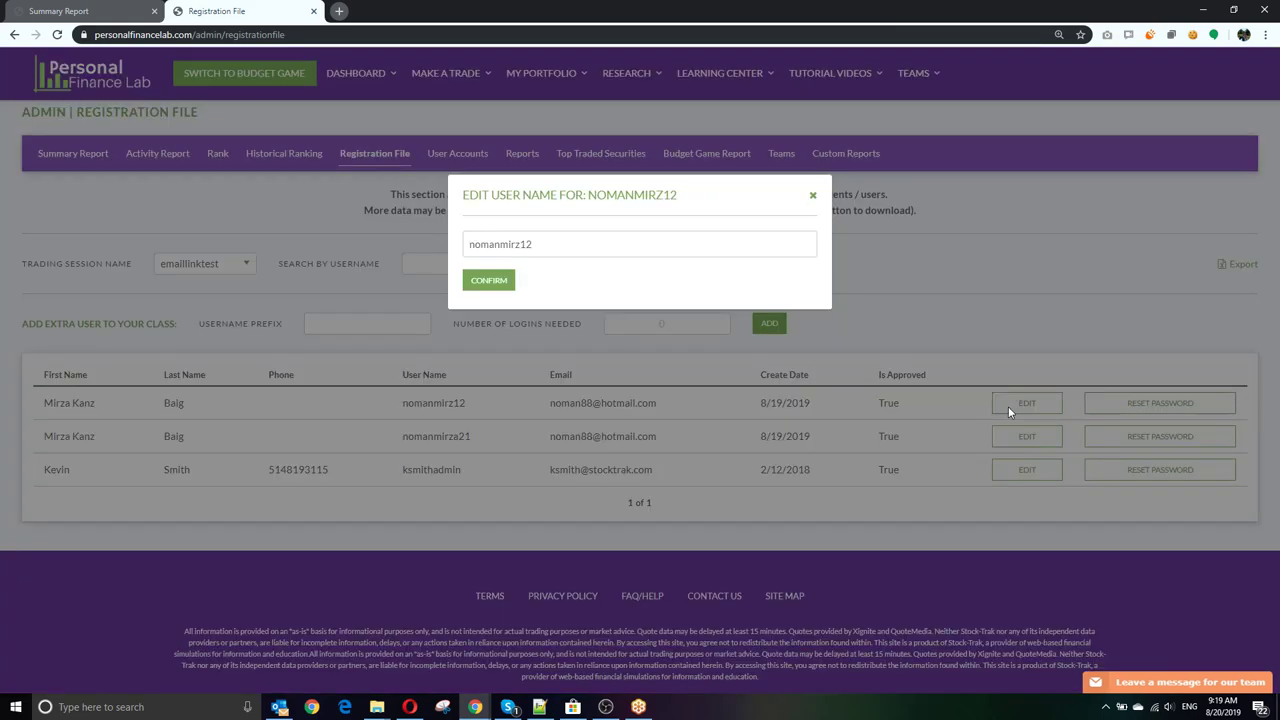
click(813, 194)
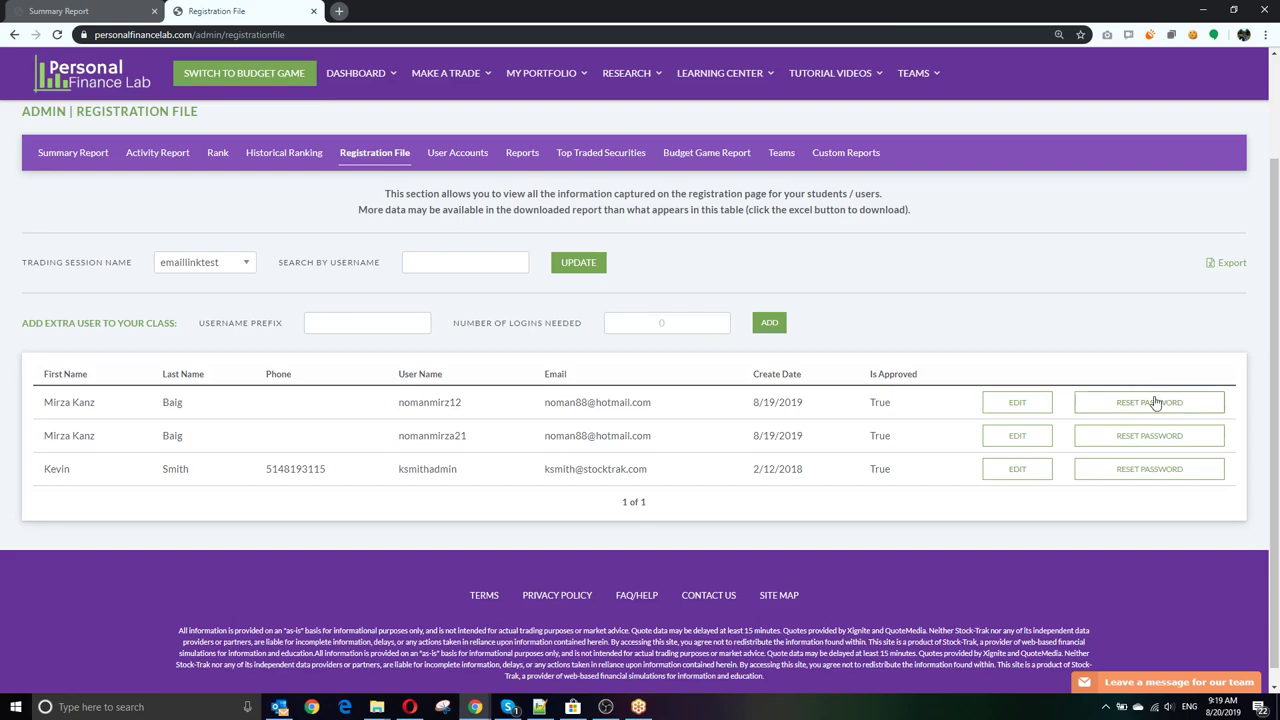
click(1155, 403)
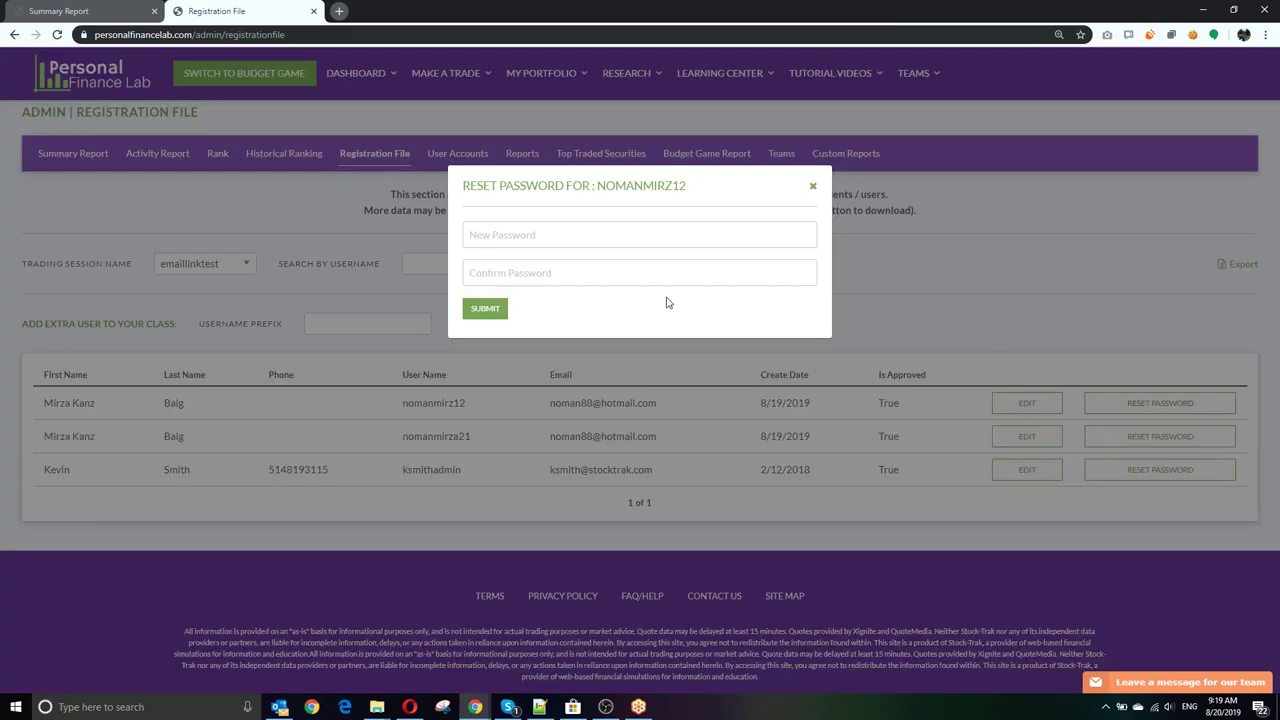
click(813, 186)
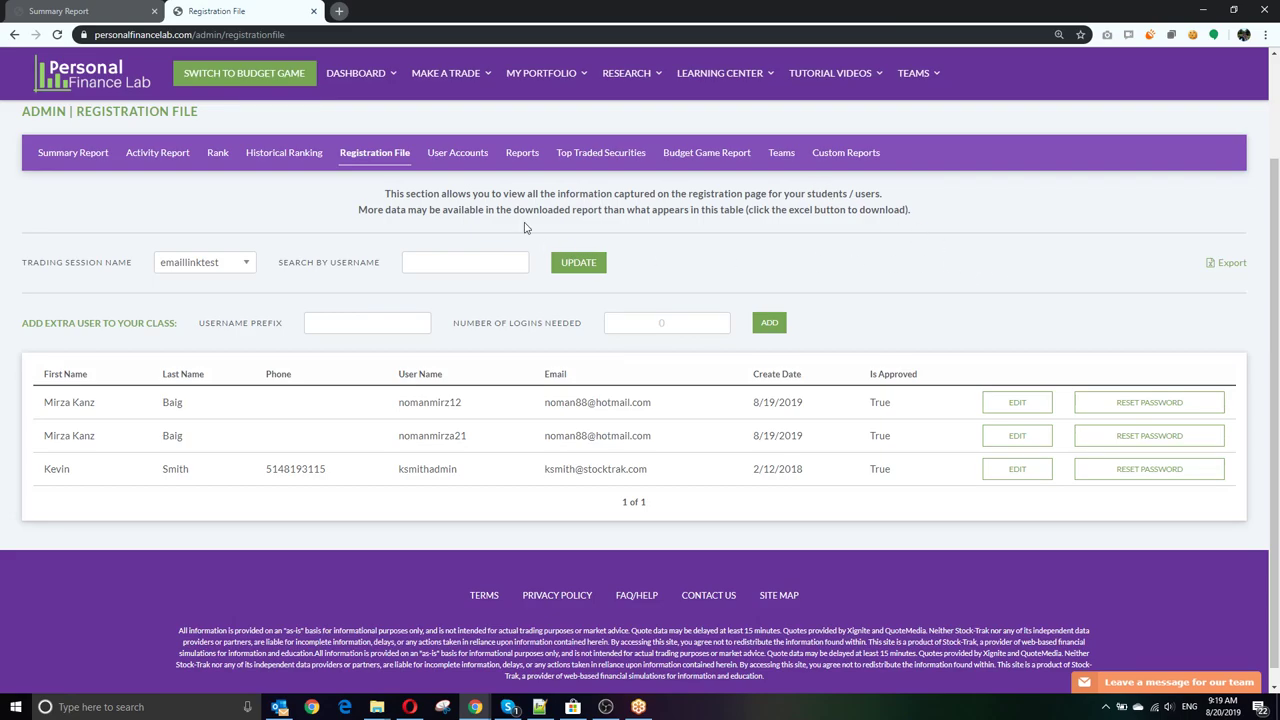
click(450, 153)
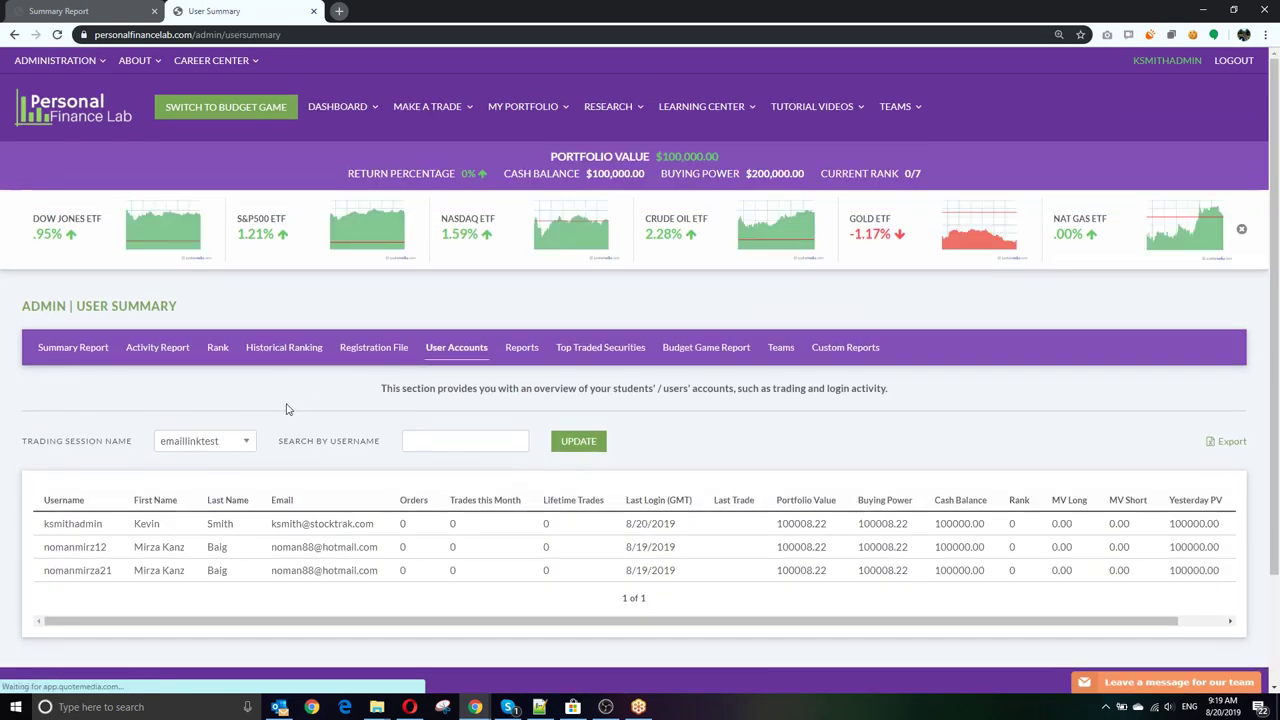
scroll(287, 409, down, 1)
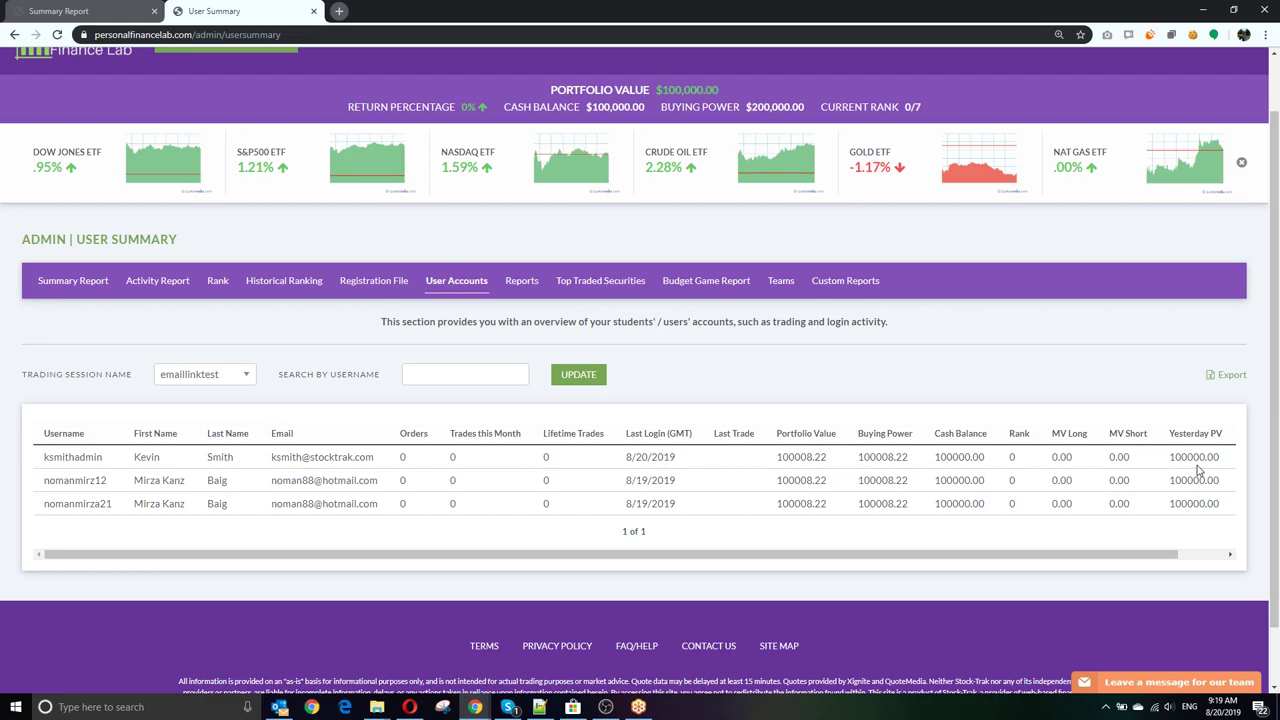
drag(601, 556, 441, 553)
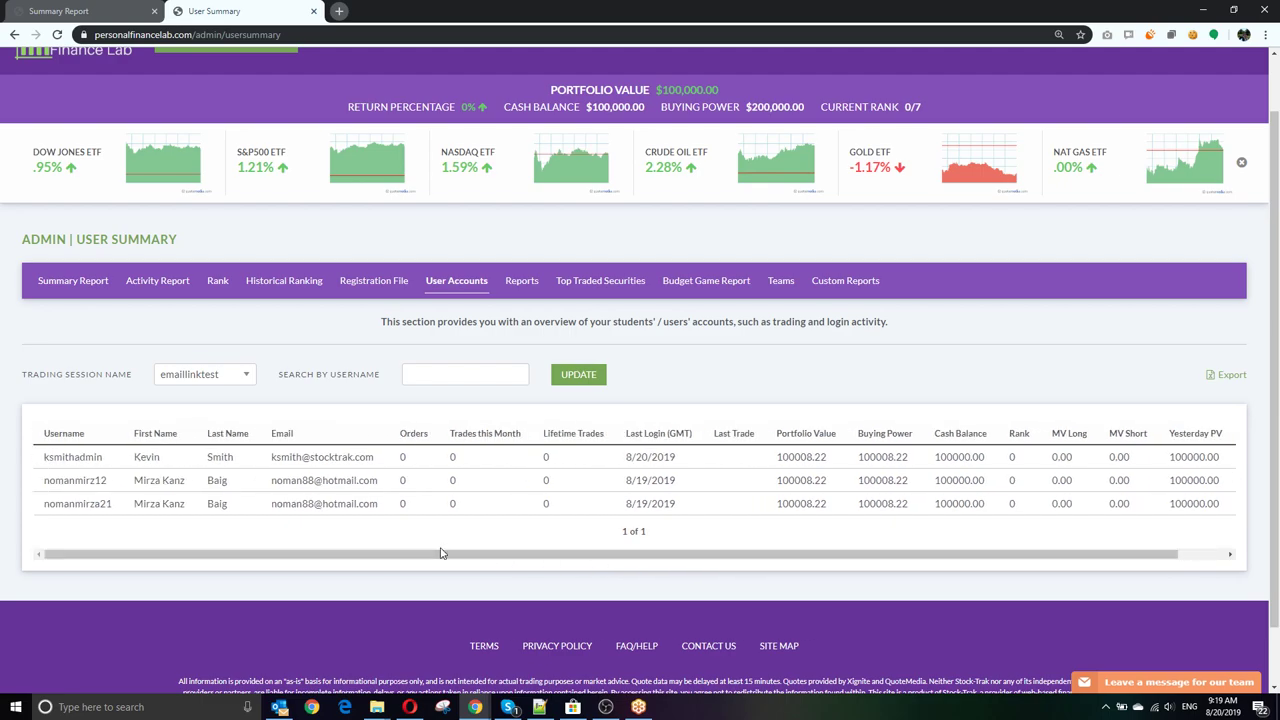
Step: Look through the class Reports export options, then go to the Custom Reports page
click(531, 285)
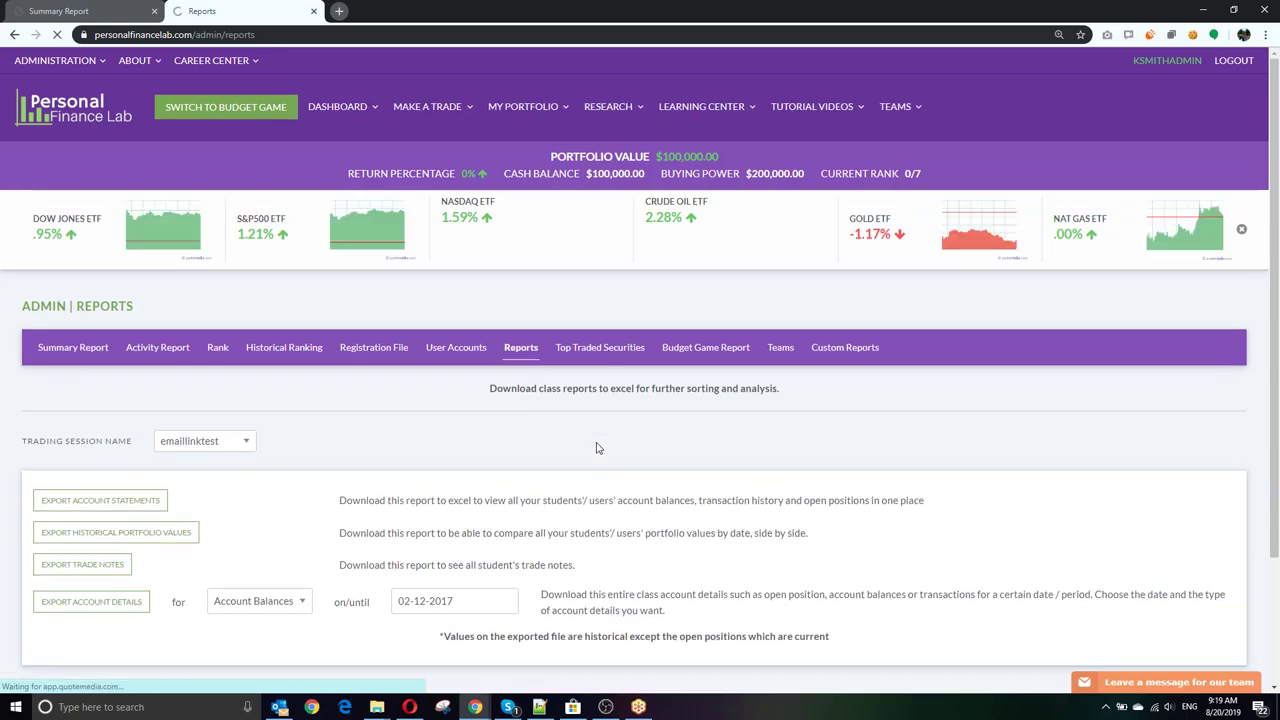
scroll(560, 447, down, 1)
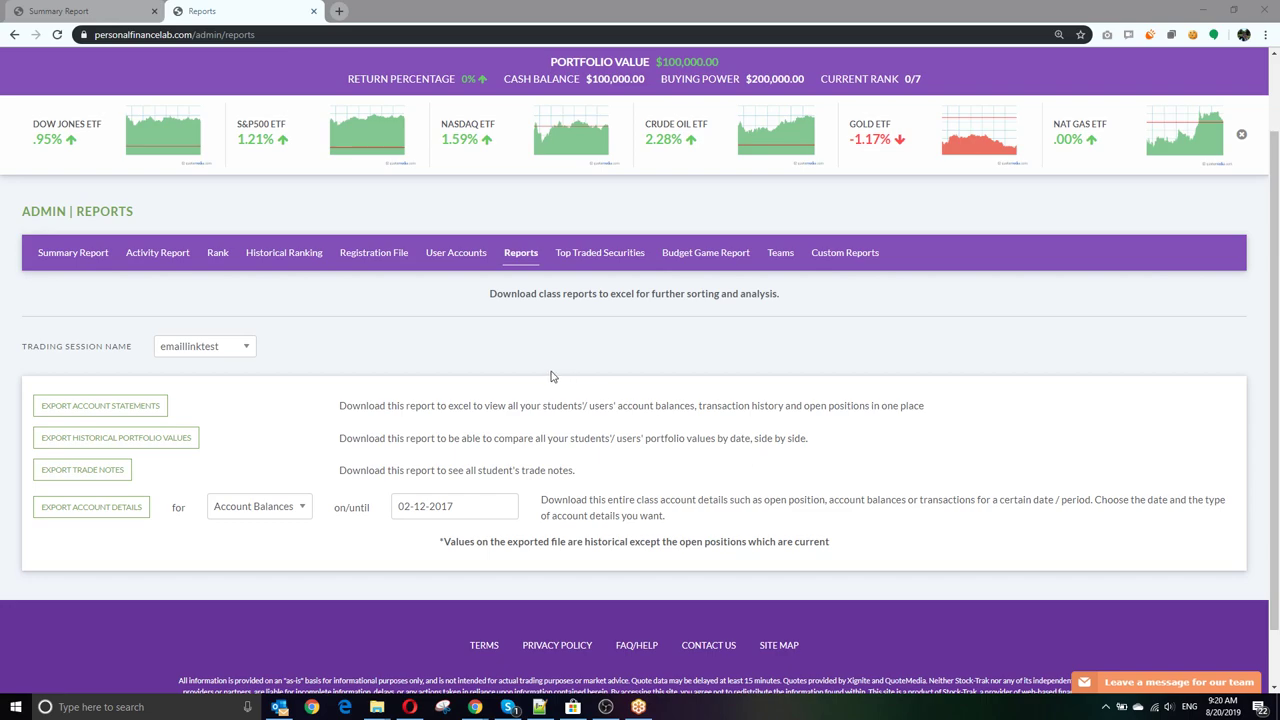
click(837, 256)
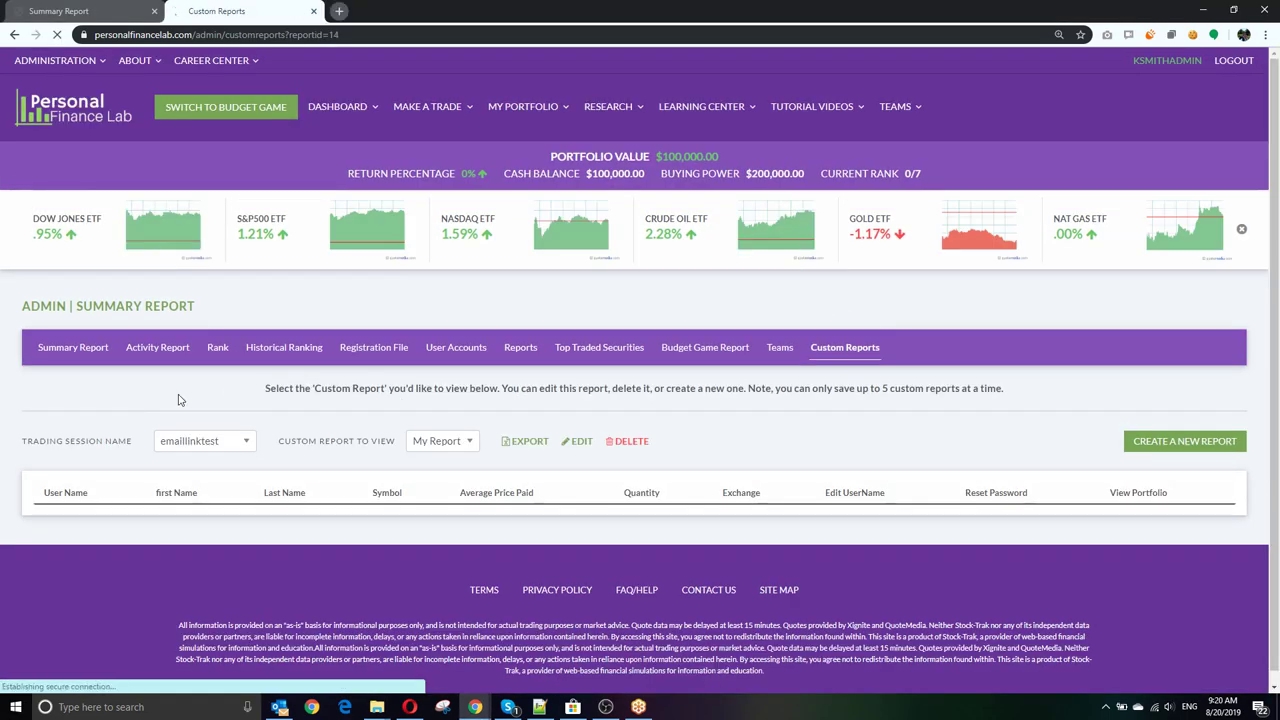
Step: Start a new custom report and add First Name, Last Name and Email Address fields
click(1162, 432)
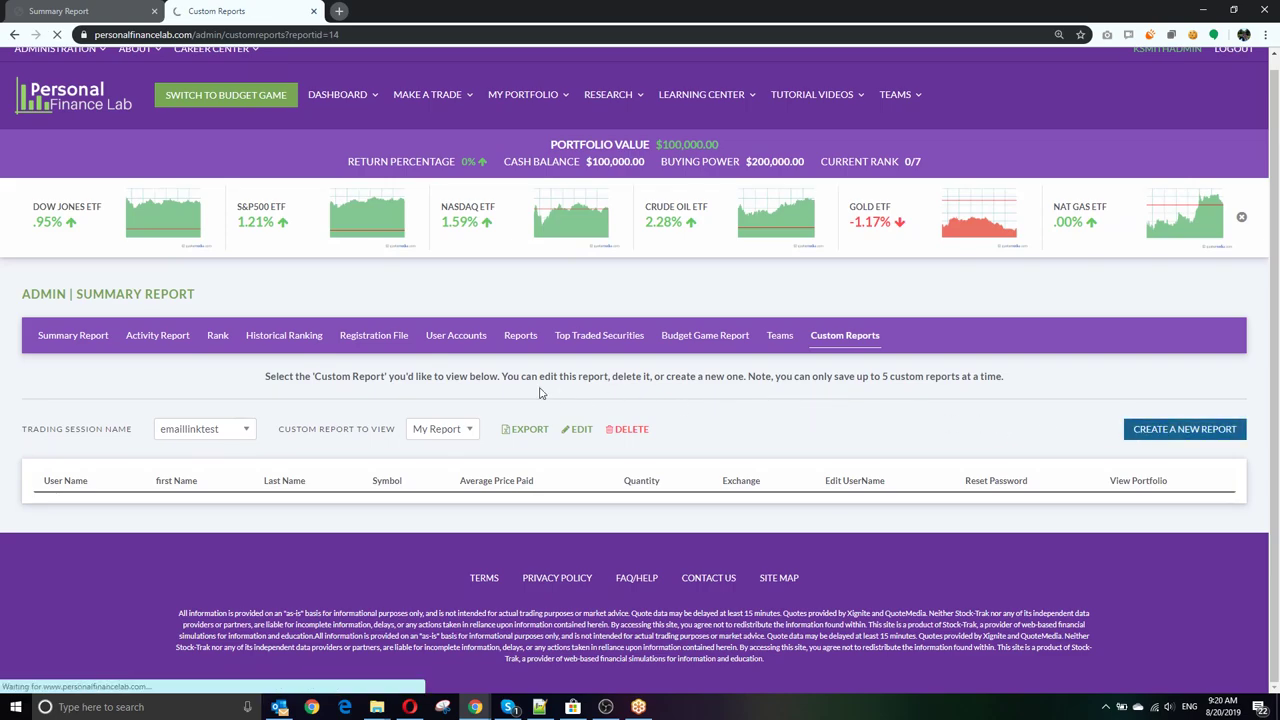
scroll(531, 389, down, 3)
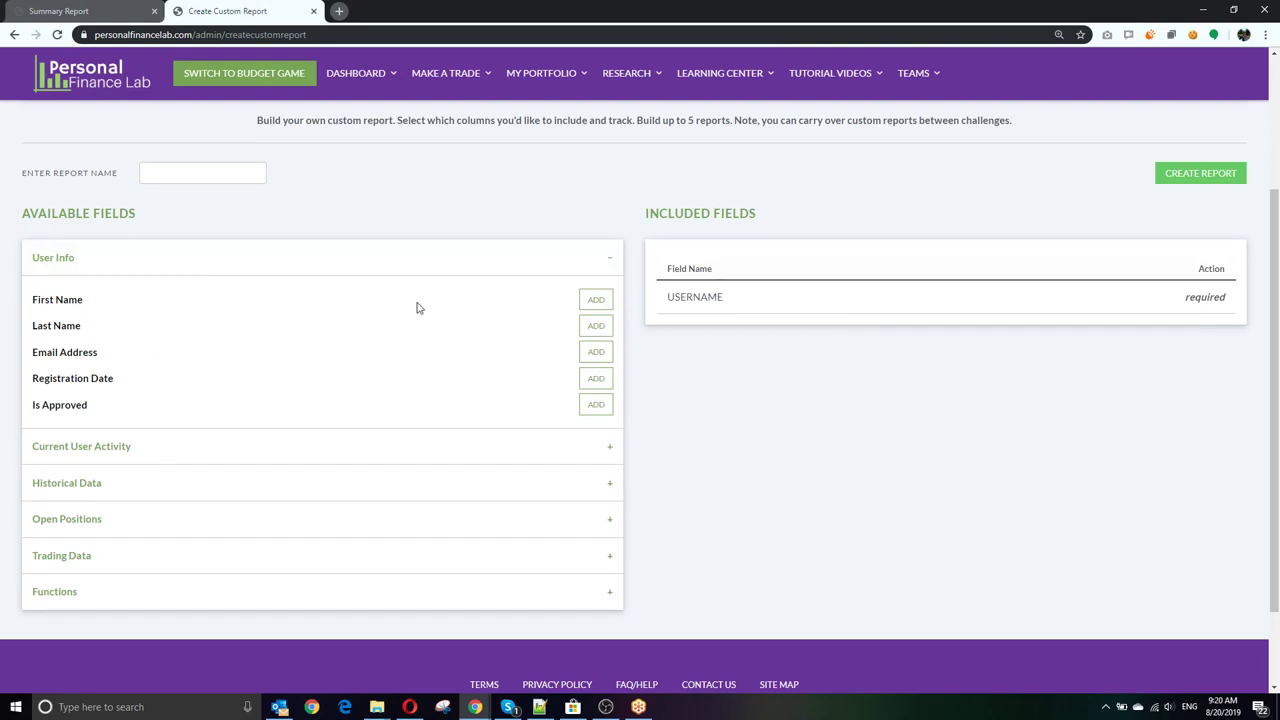
click(596, 306)
click(596, 306)
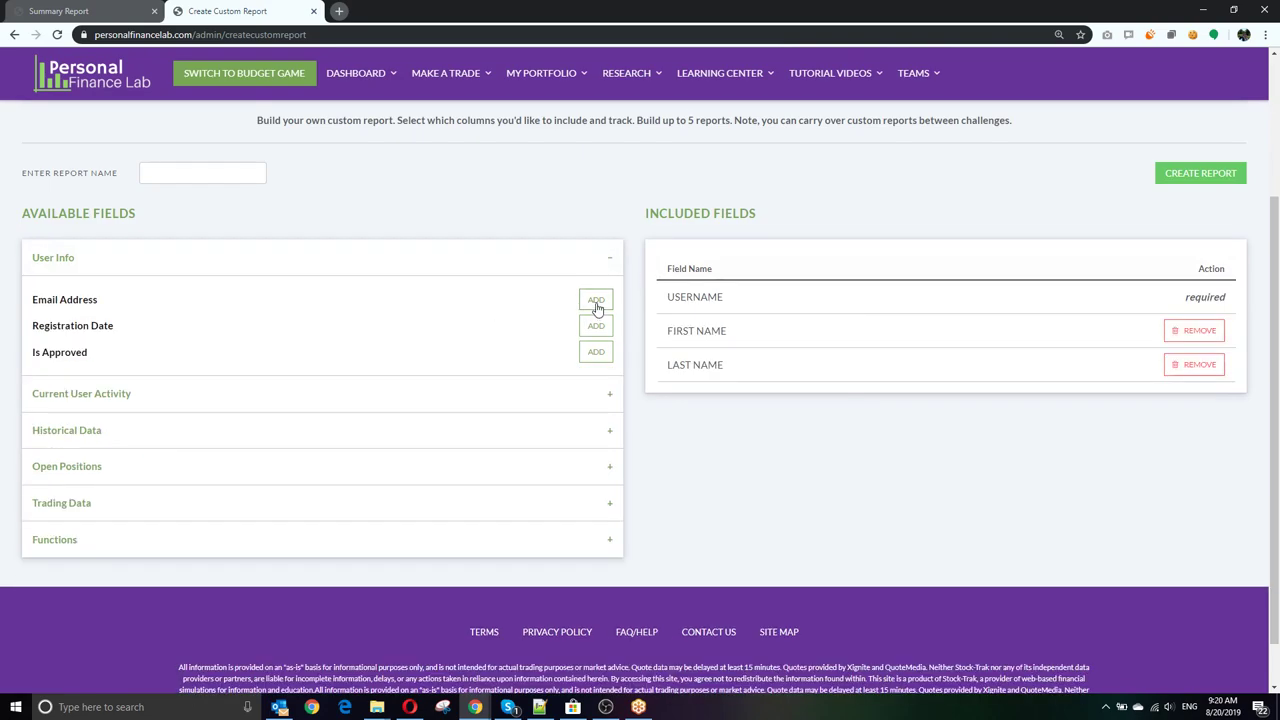
click(596, 306)
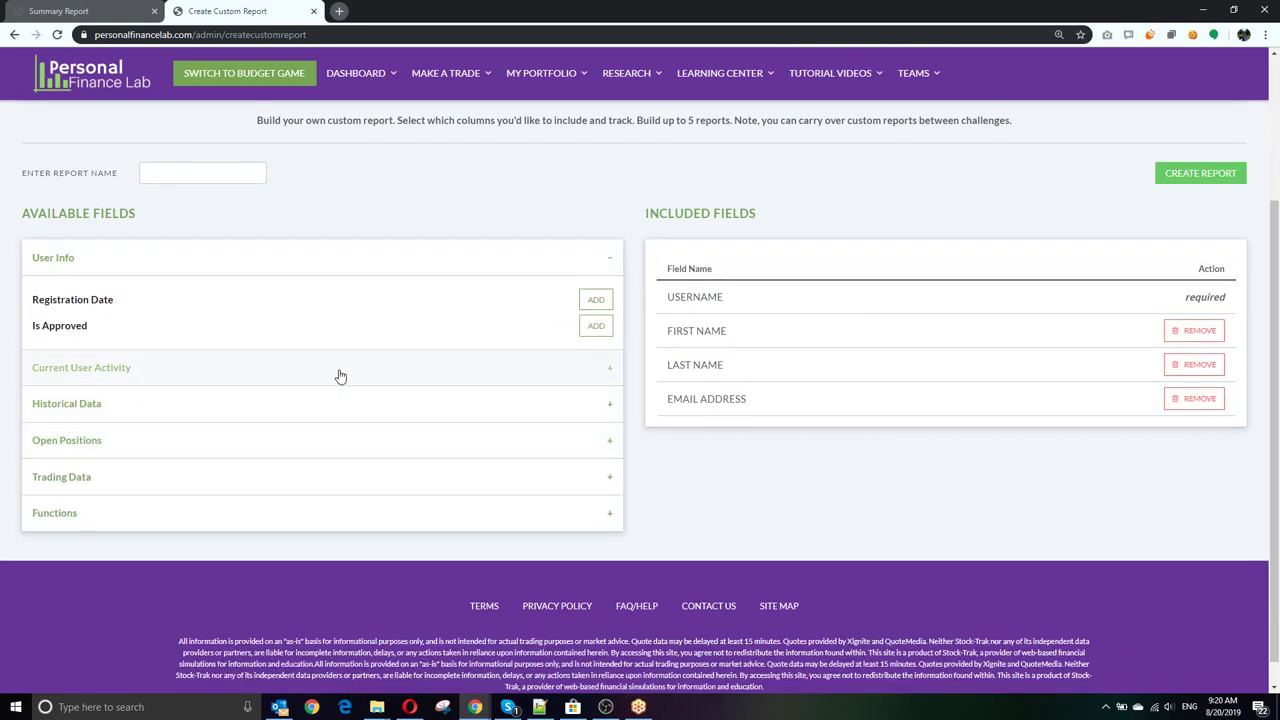
Step: Add Last Login Date, Account Value, Rank, Reset Password and View Portfolio to the report
click(340, 370)
click(589, 337)
click(596, 337)
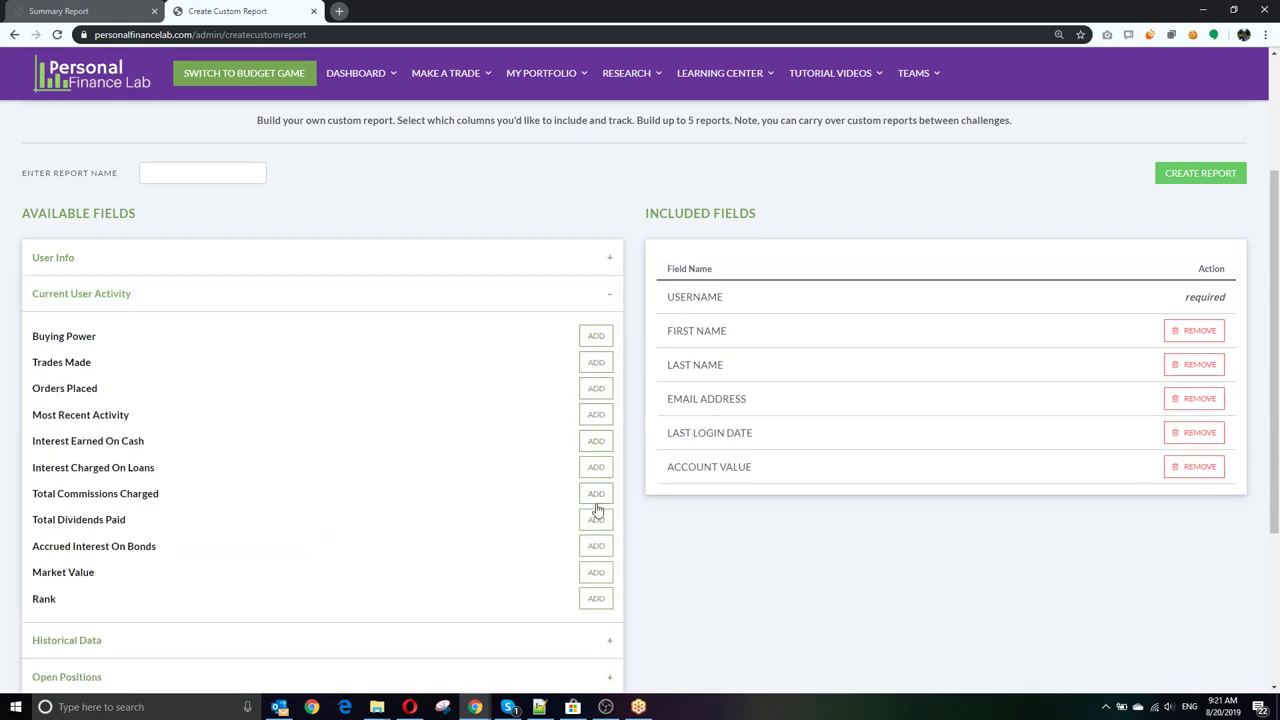
click(598, 599)
scroll(519, 562, down, 1)
scroll(519, 562, down, 1)
click(555, 586)
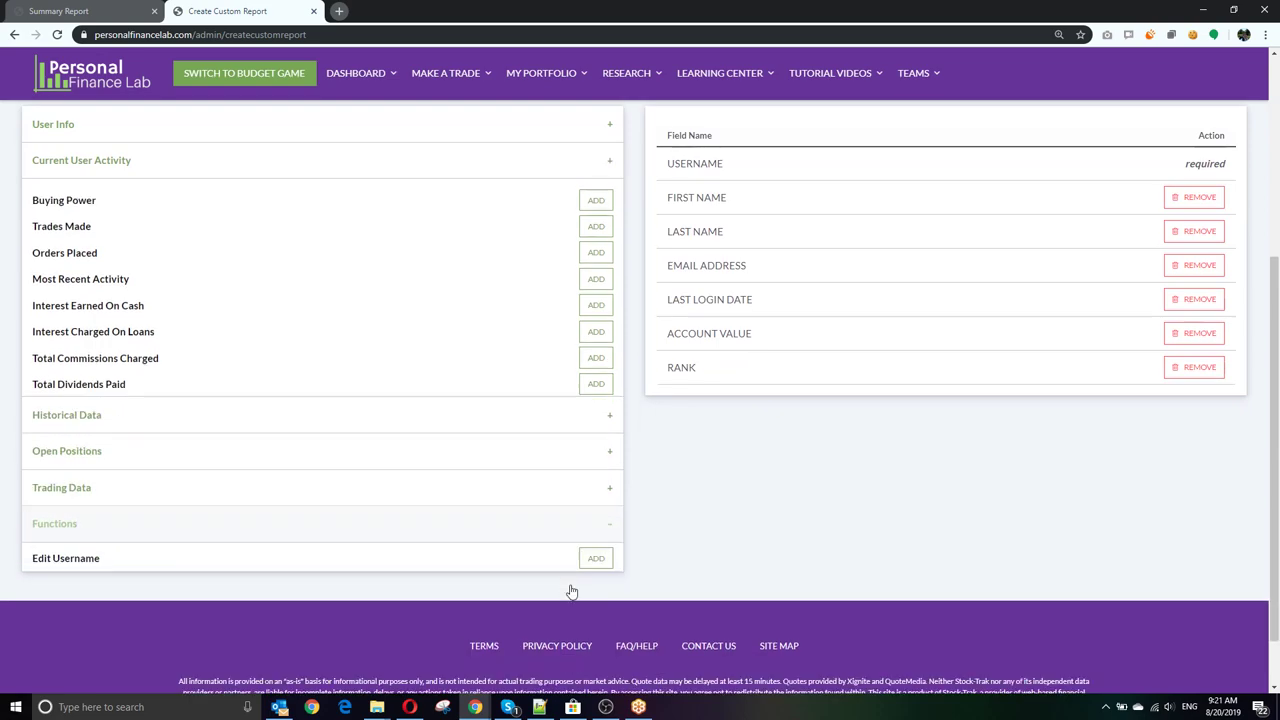
click(594, 430)
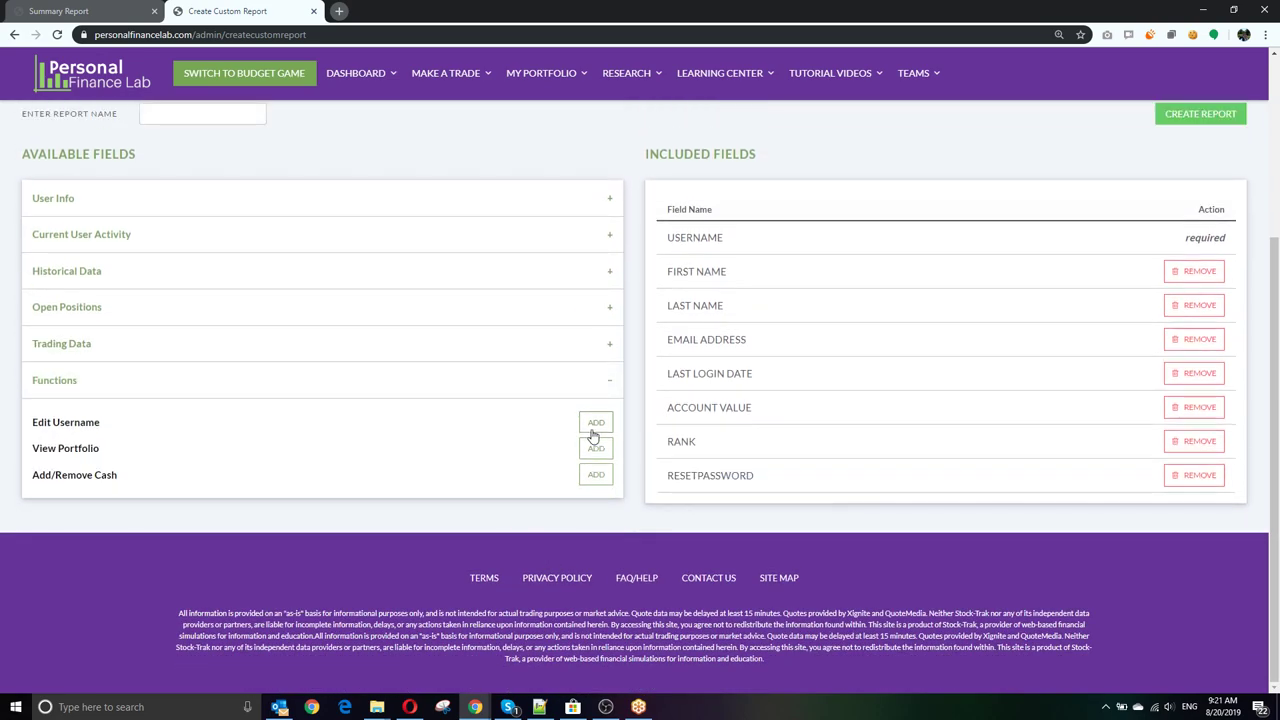
click(595, 448)
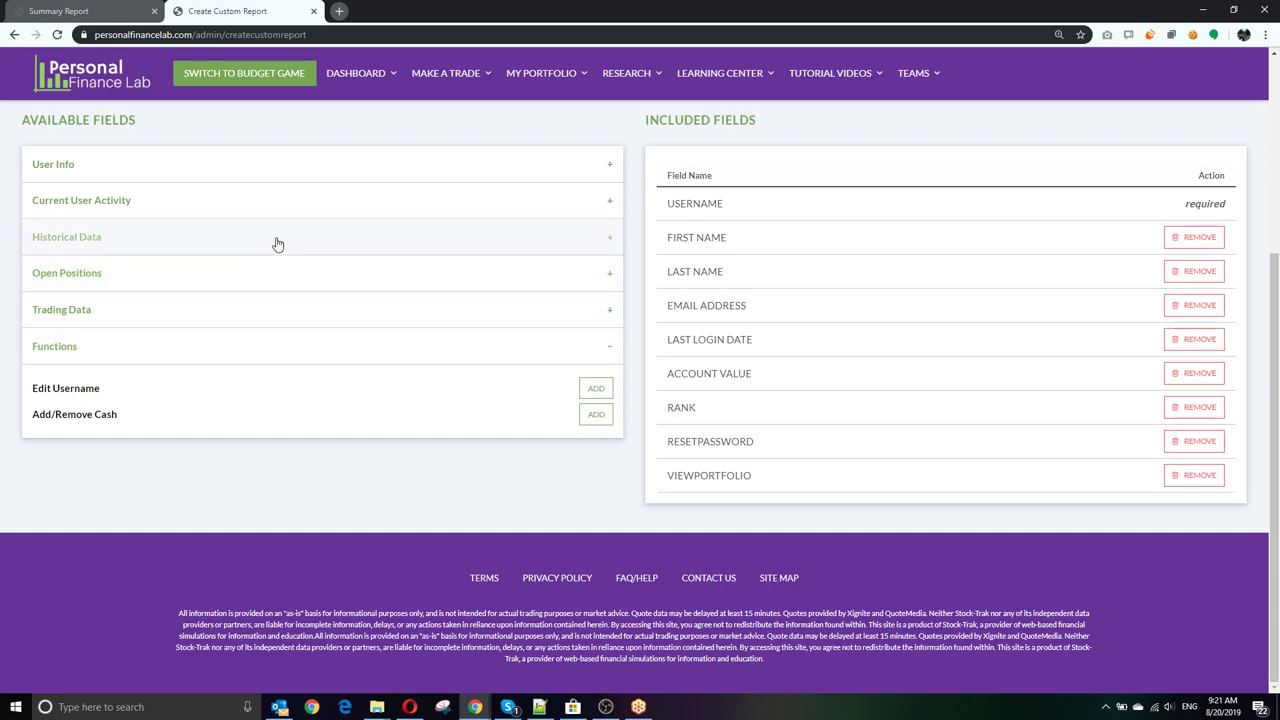
Step: Browse the Historical Data, Open Positions and Trading Data fields, then name it 'User Report' and create it
click(194, 230)
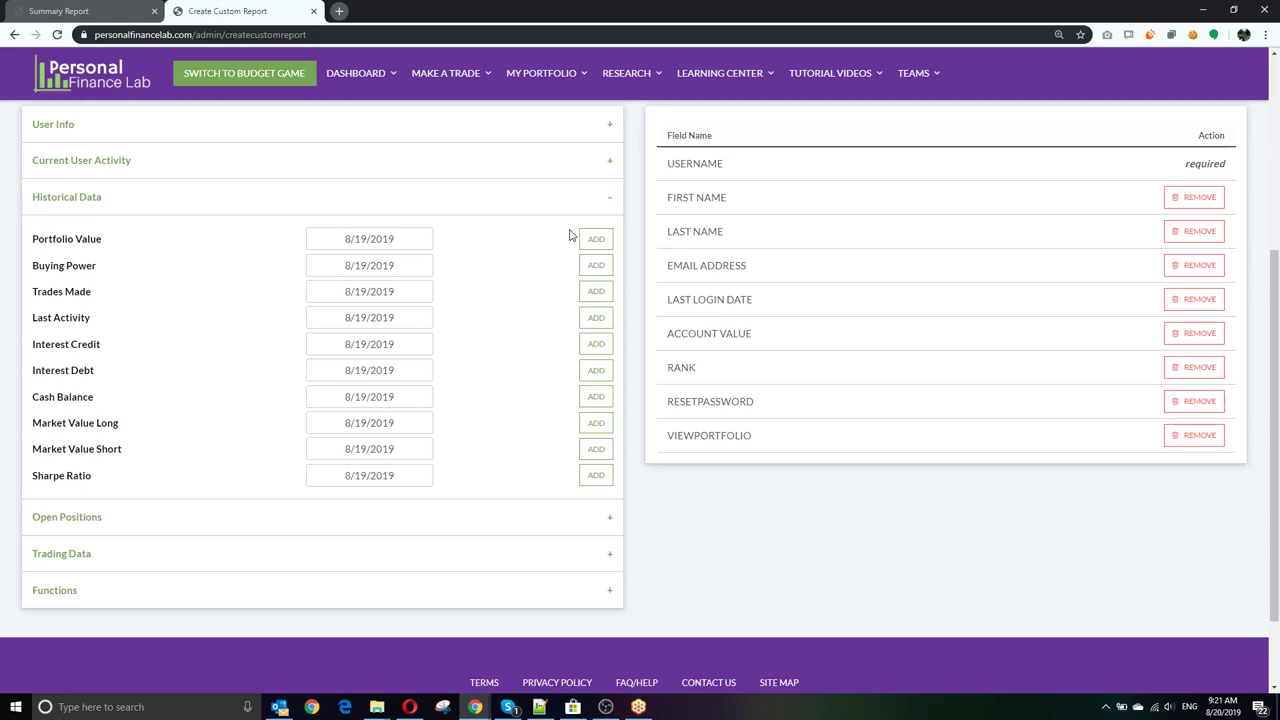
click(591, 525)
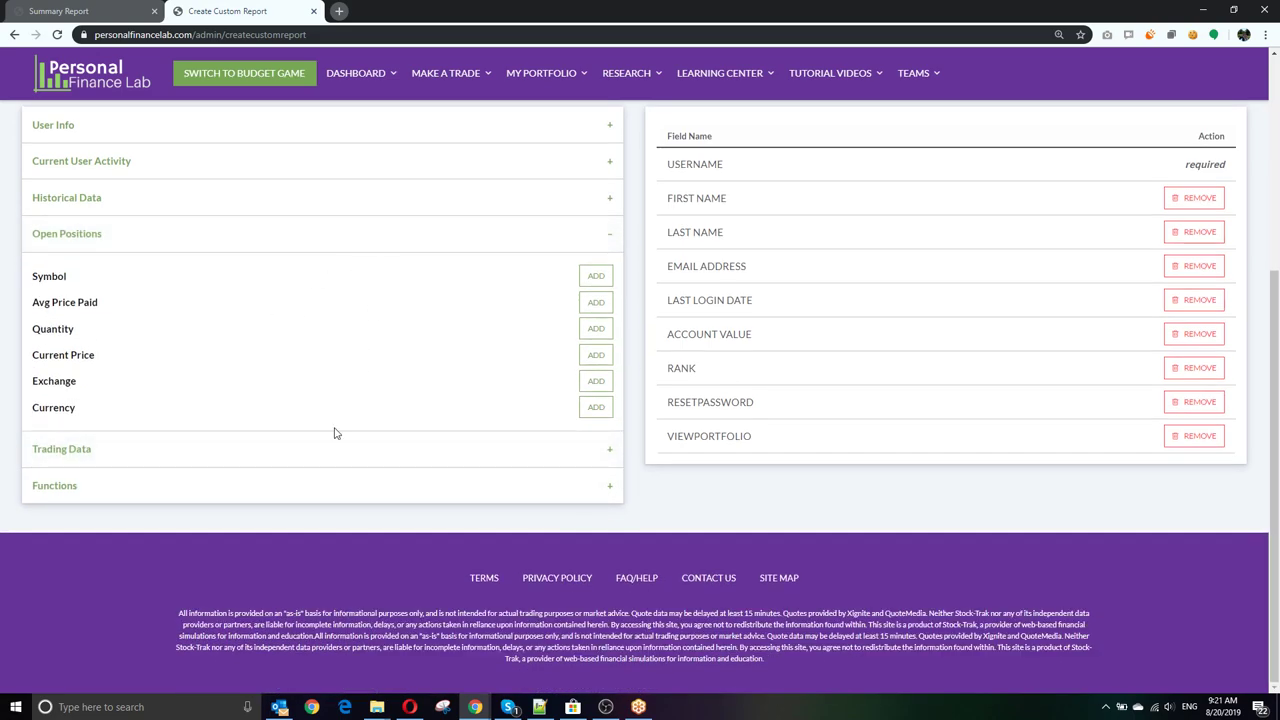
click(352, 458)
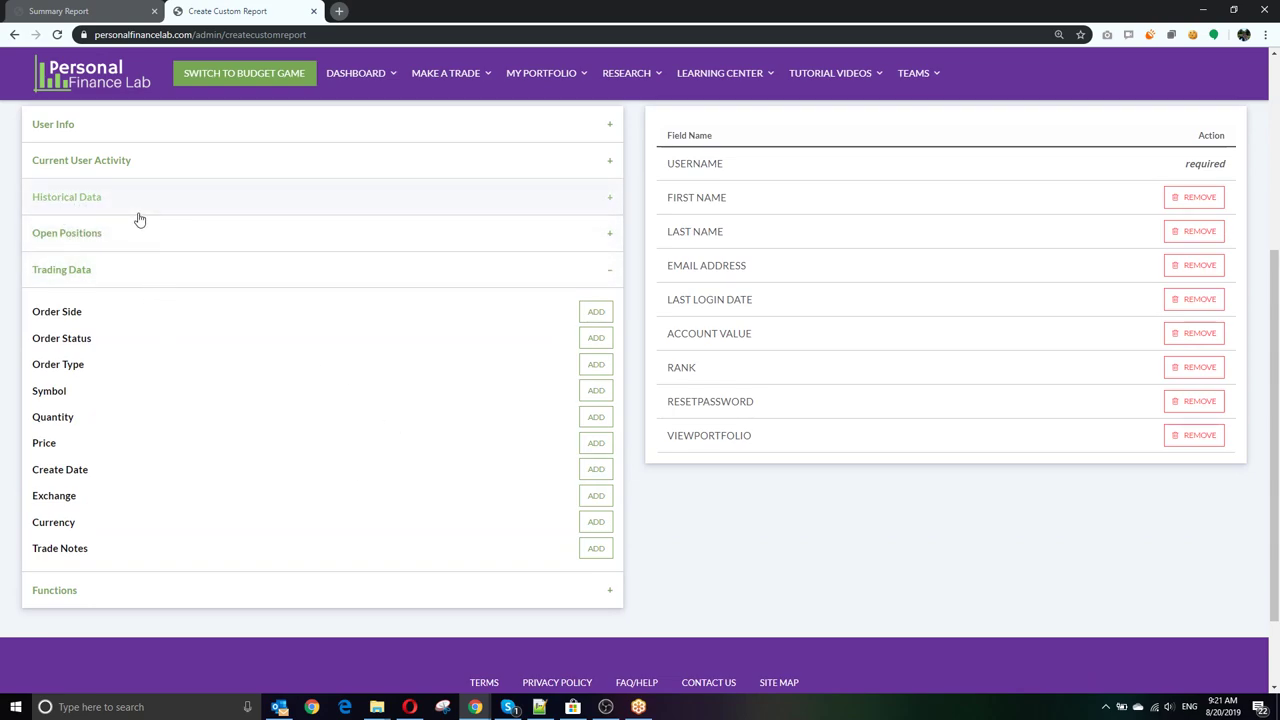
scroll(737, 446, up, 2)
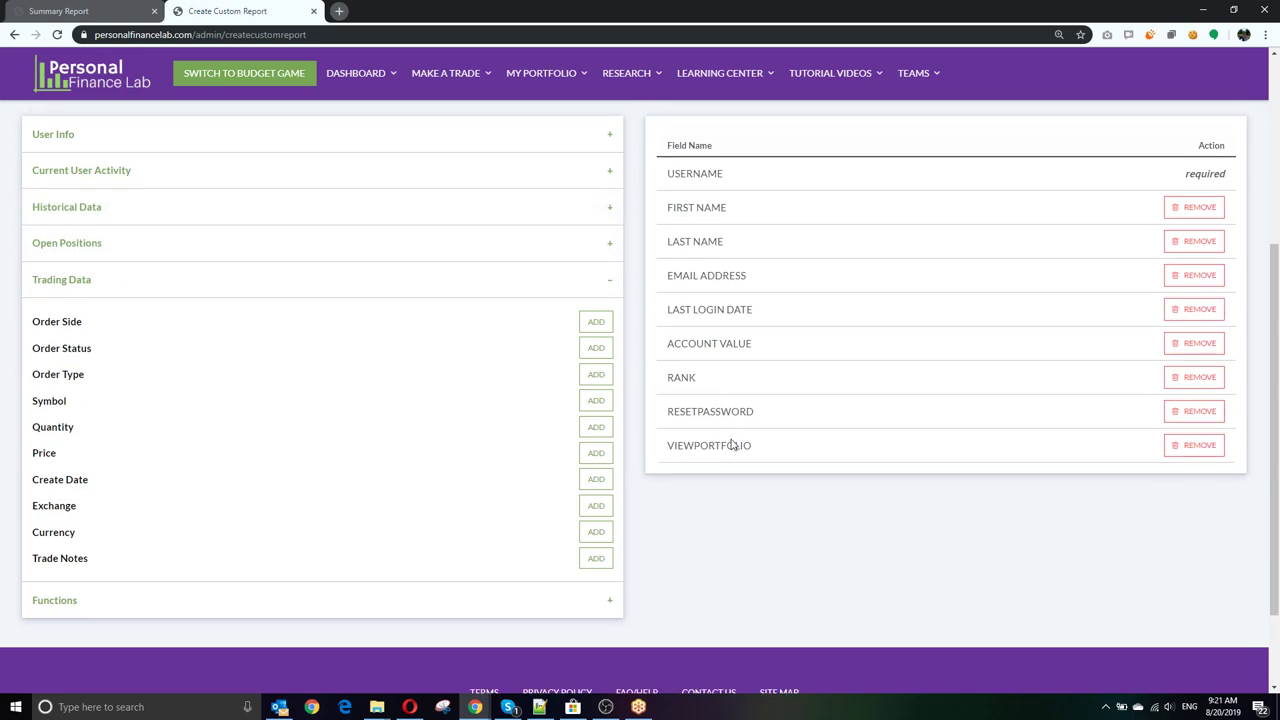
click(188, 246)
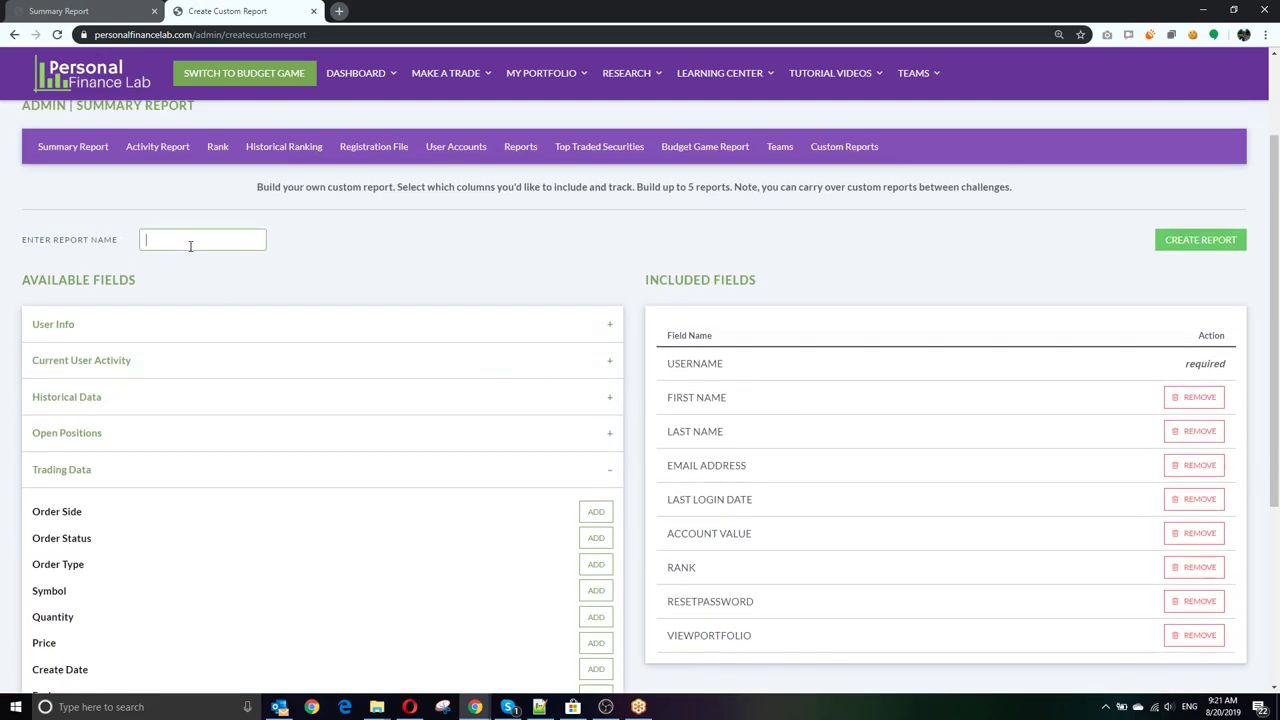
text(User Report)
click(1201, 241)
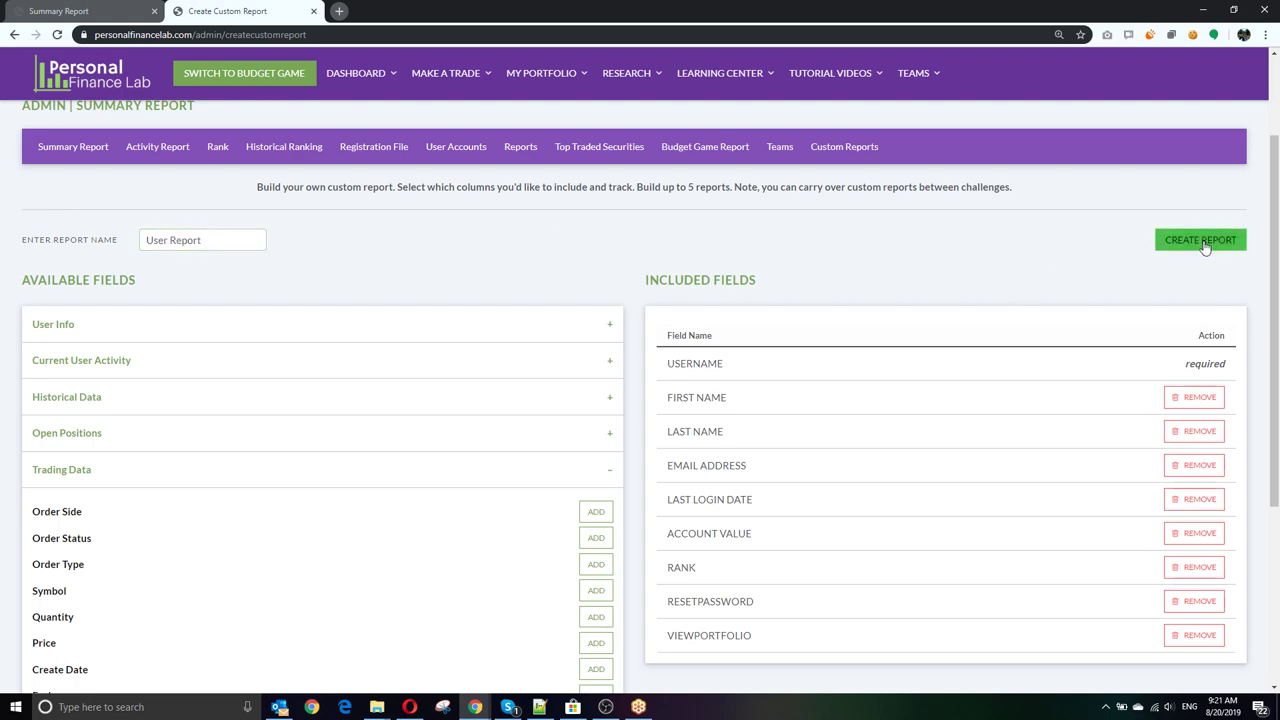
Step: Dismiss the report-created alert, scroll through the User Report's user table, then switch to Notepad++
click(760, 110)
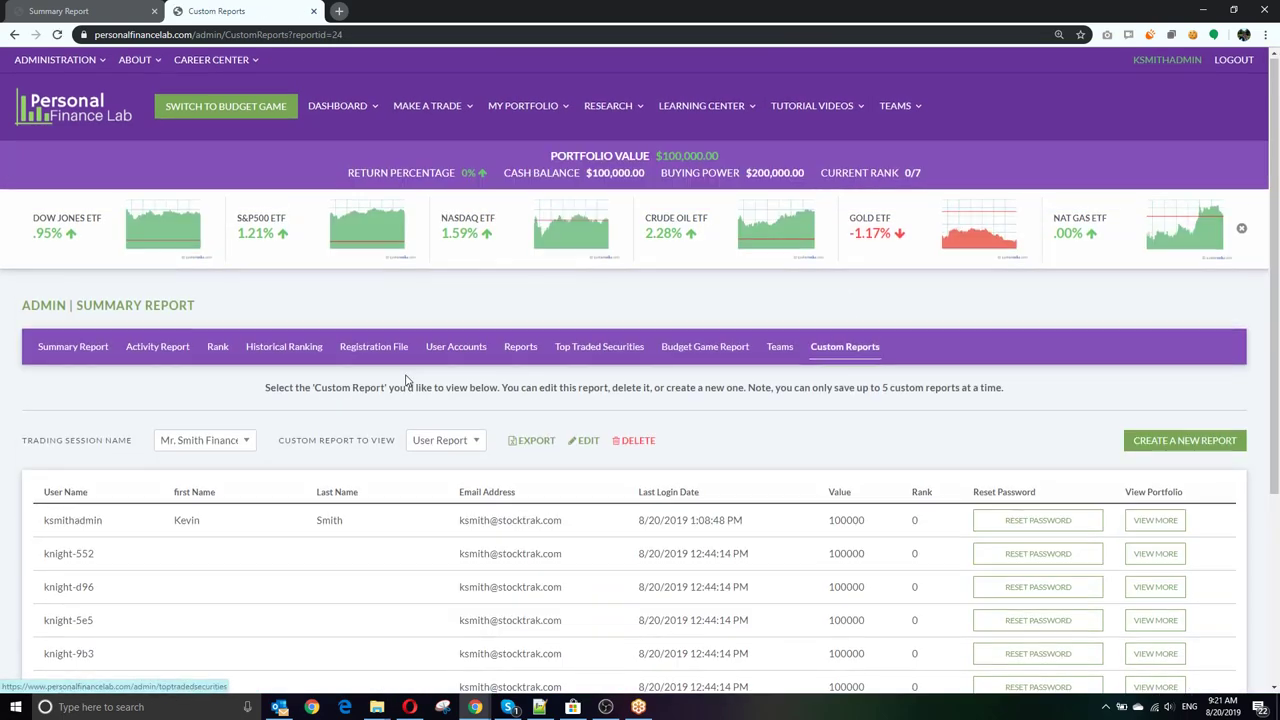
scroll(409, 376, down, 3)
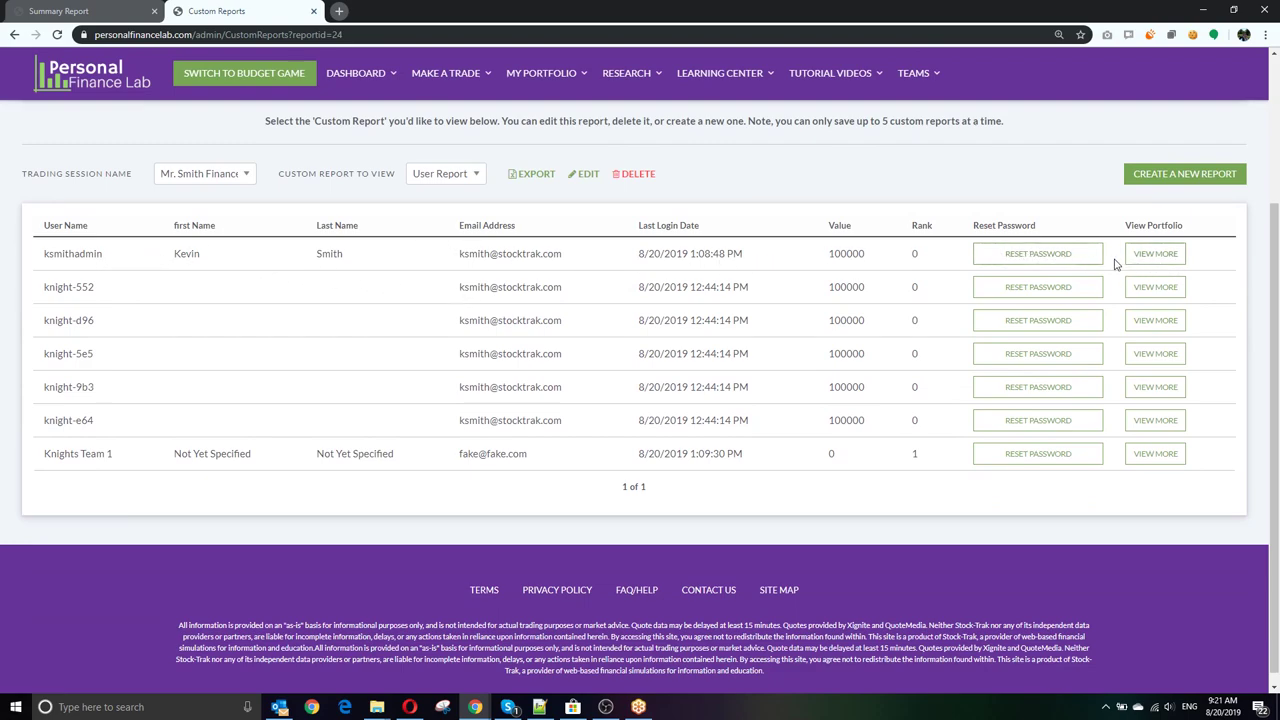
scroll(737, 349, up, 3)
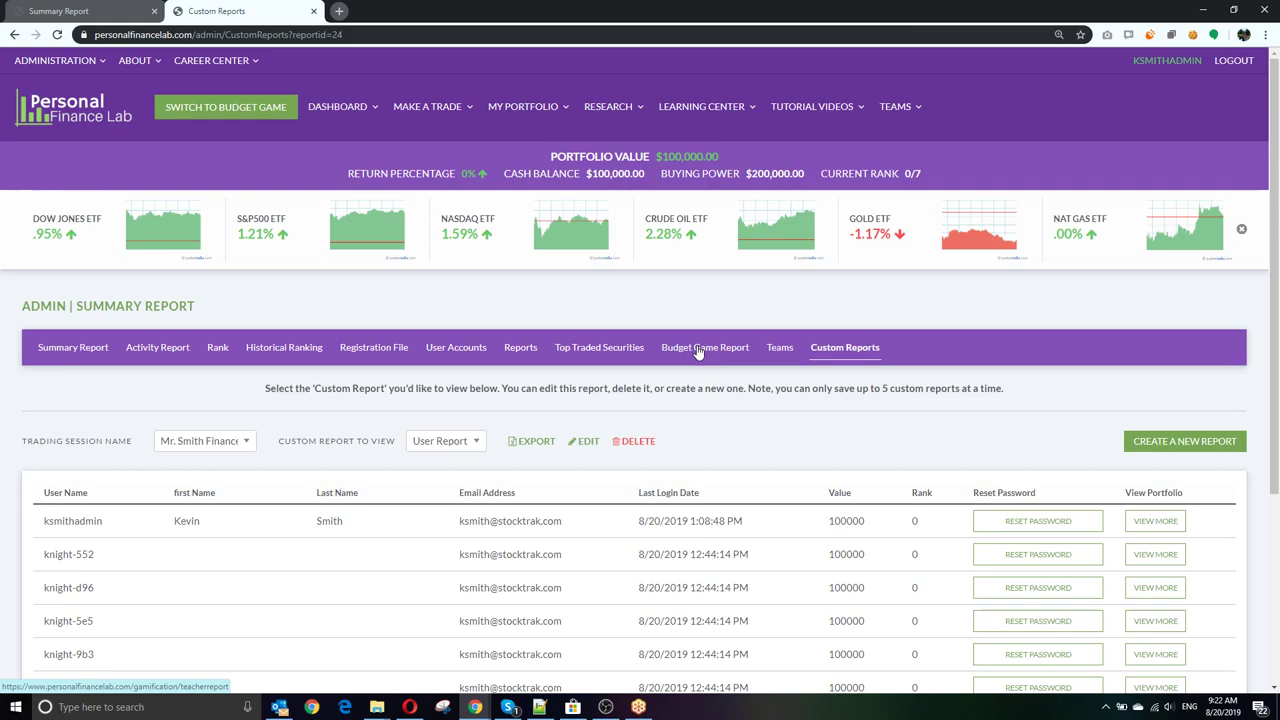
click(539, 707)
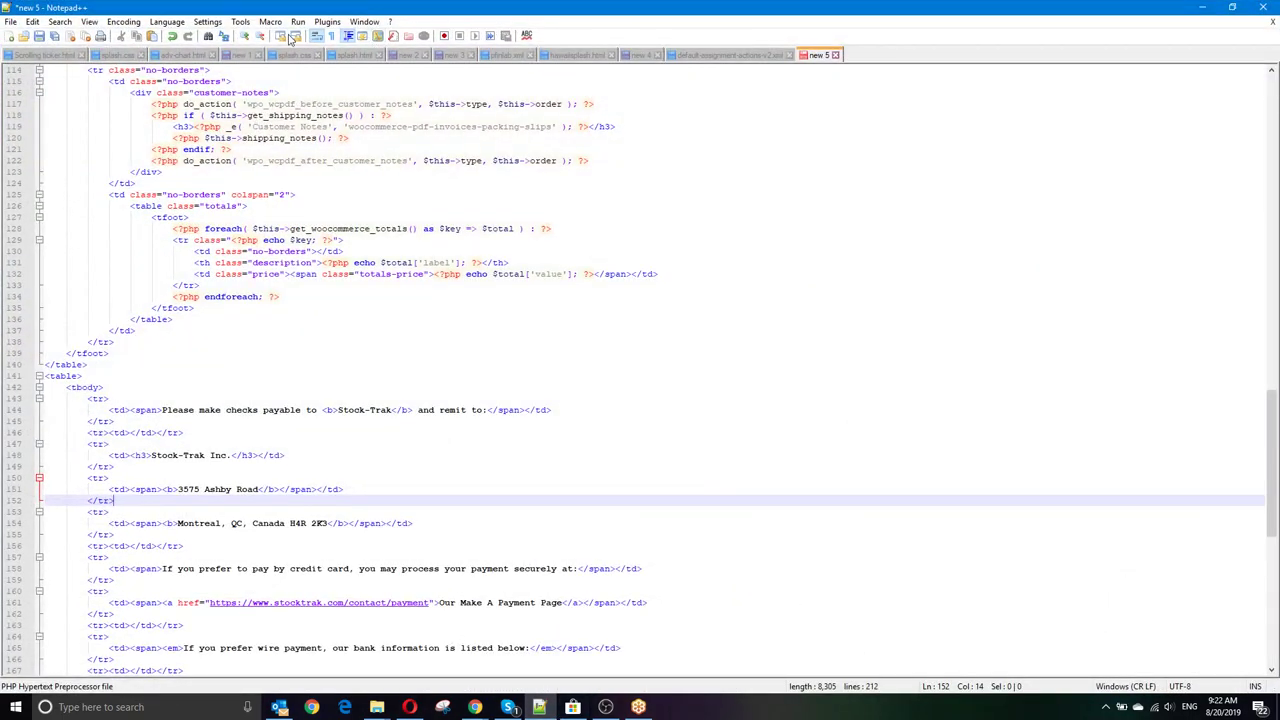
Step: In a new document, type two staff e-mail addresses and the support address on lines 1, 4 and 7
click(11, 37)
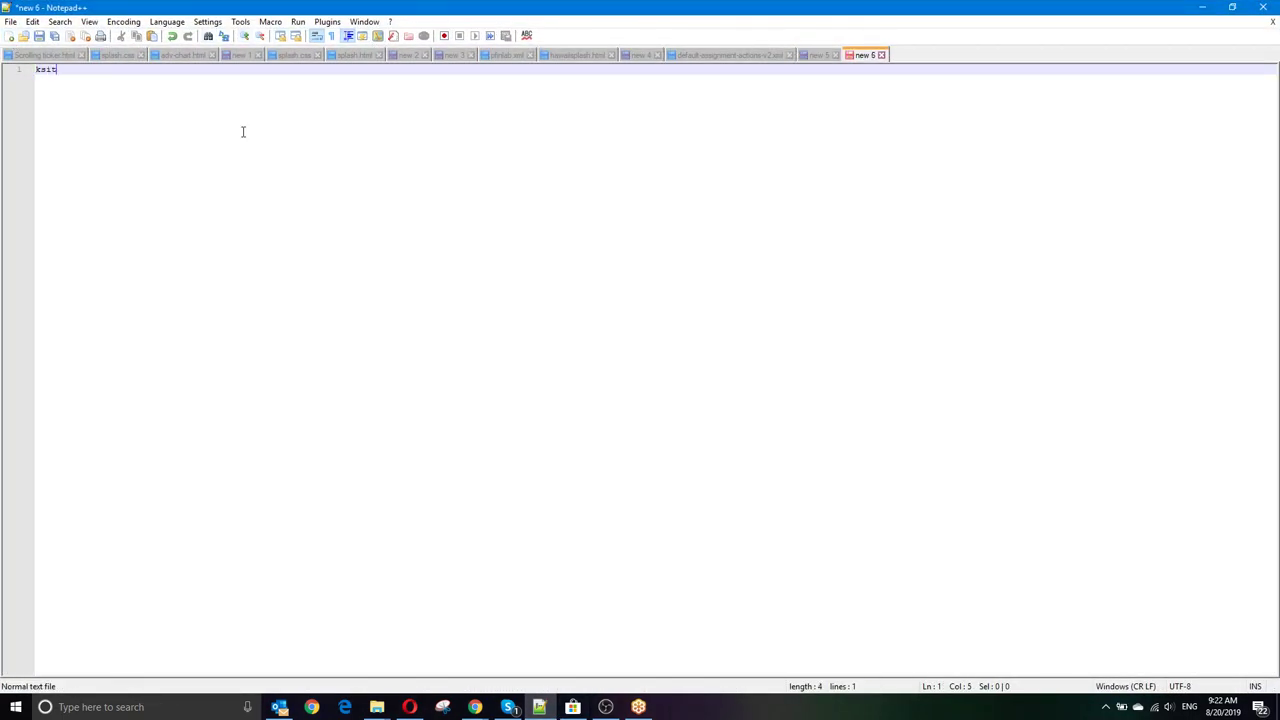
key(Return)
key(Return)
key(Return)
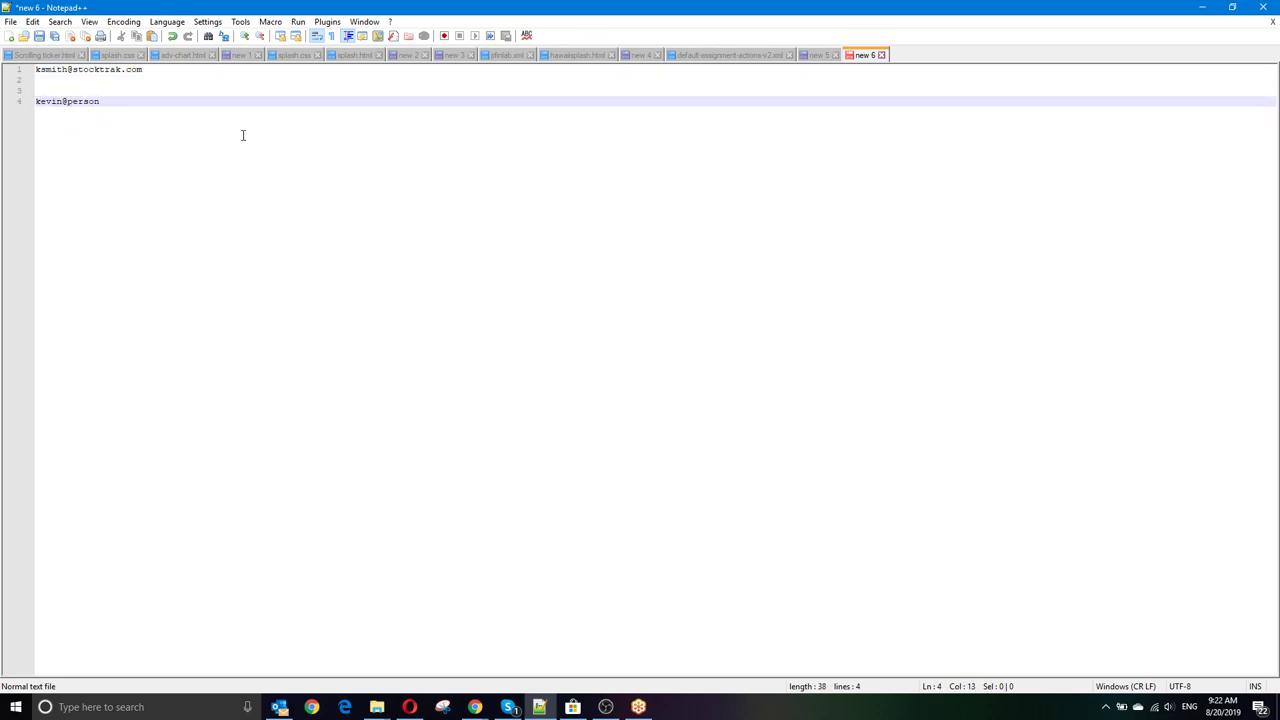
key(Escape)
scroll(360, 171, up, 6)
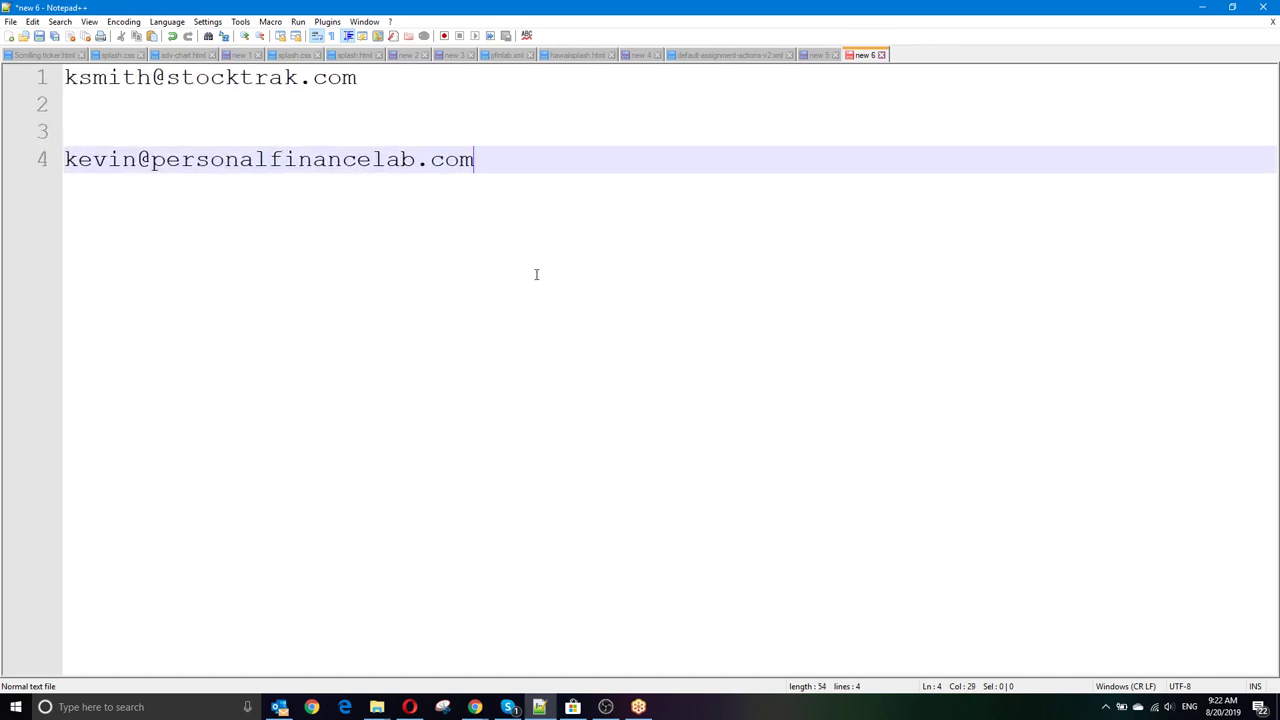
key(Return)
key(Return)
key(Return)
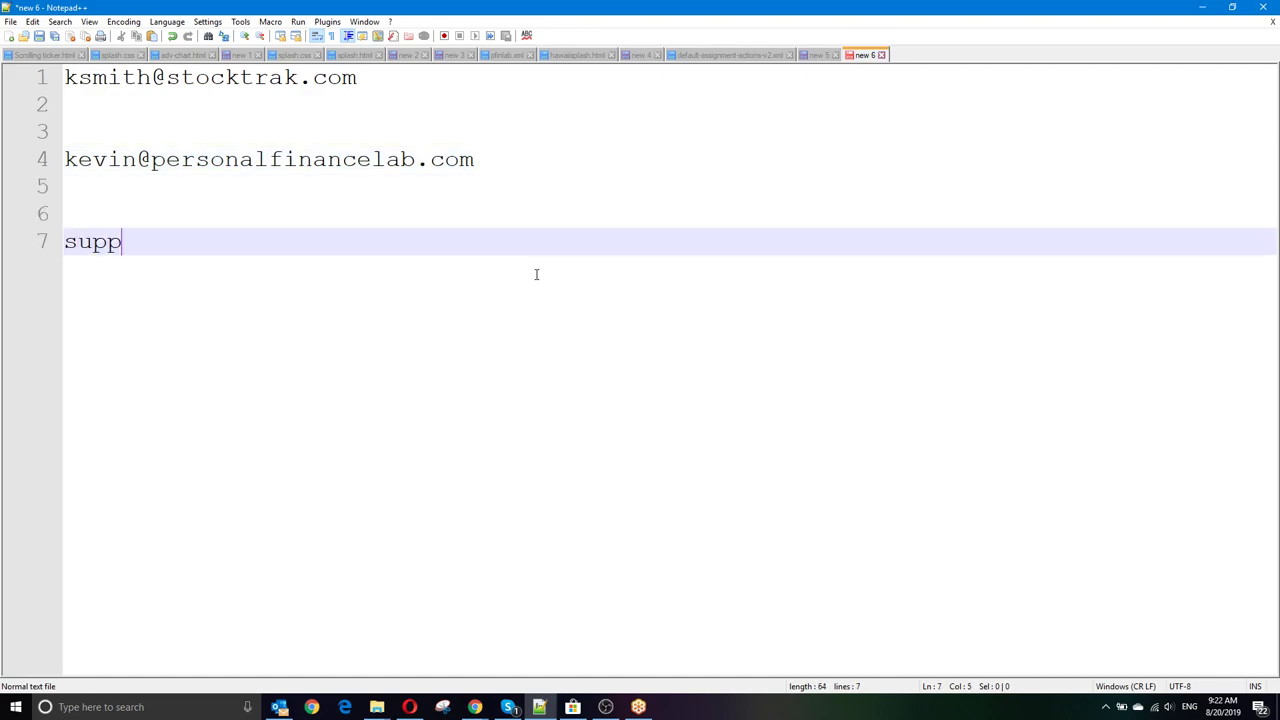
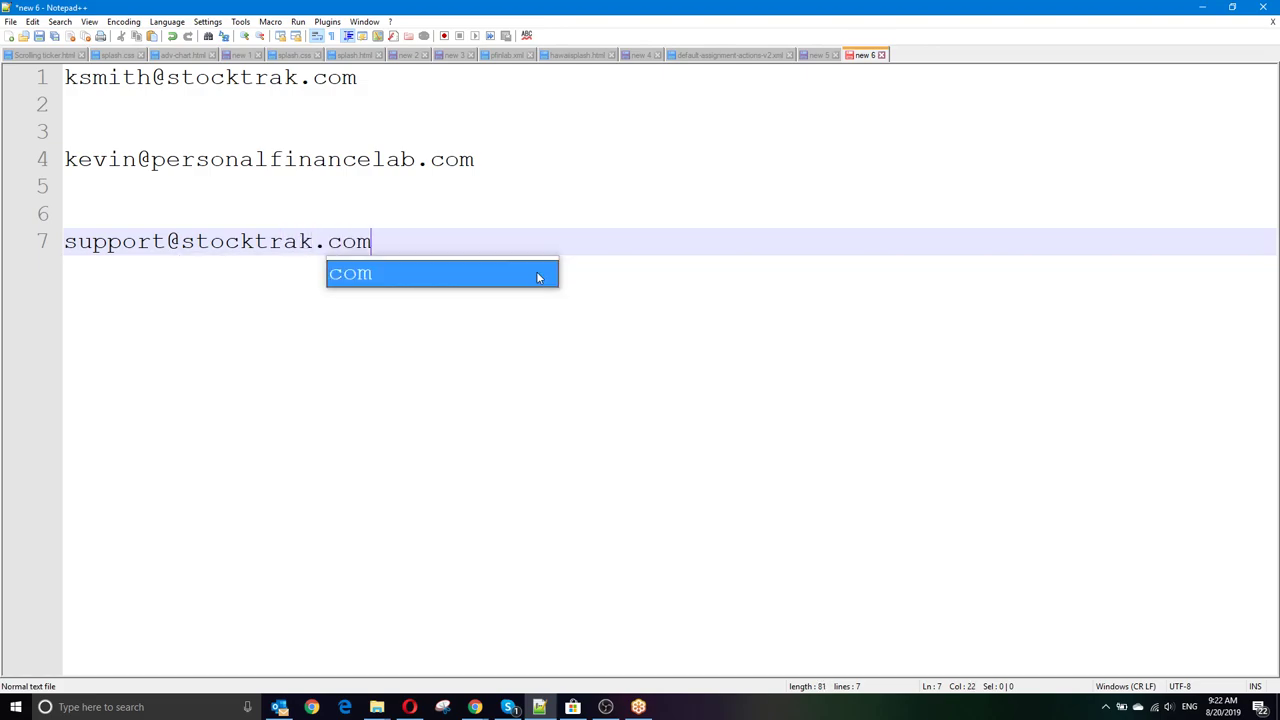
click(664, 255)
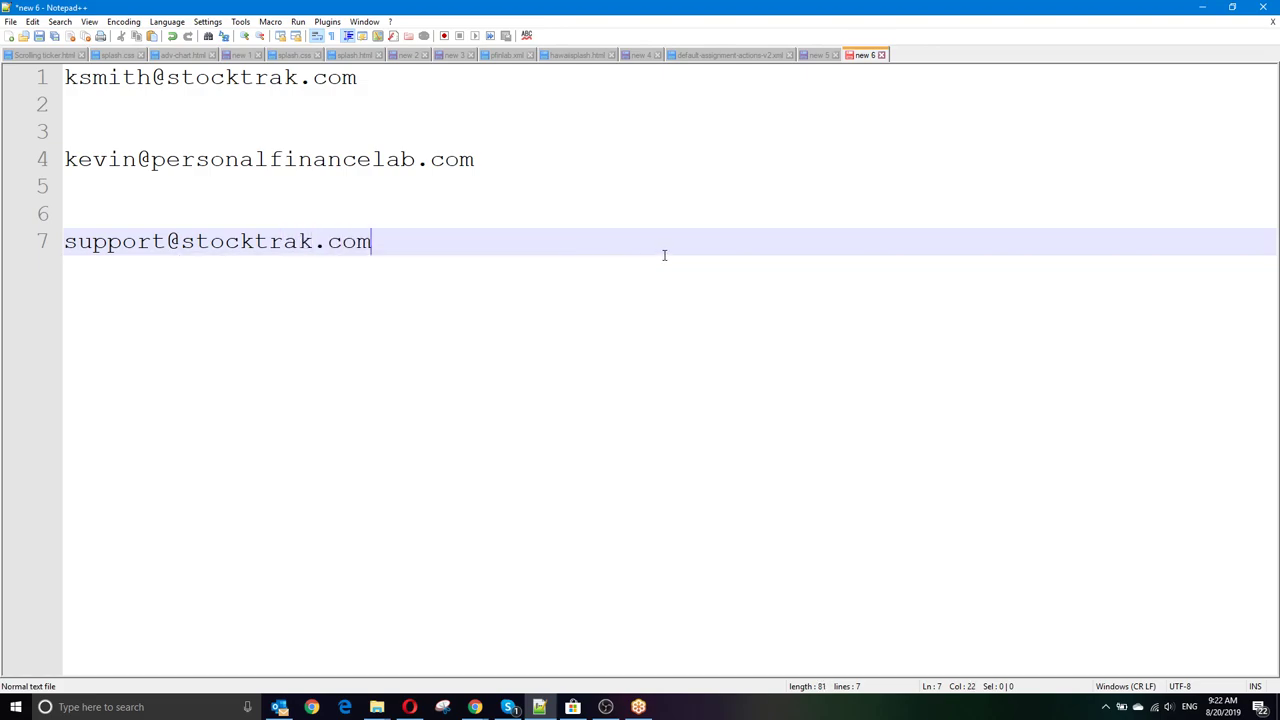